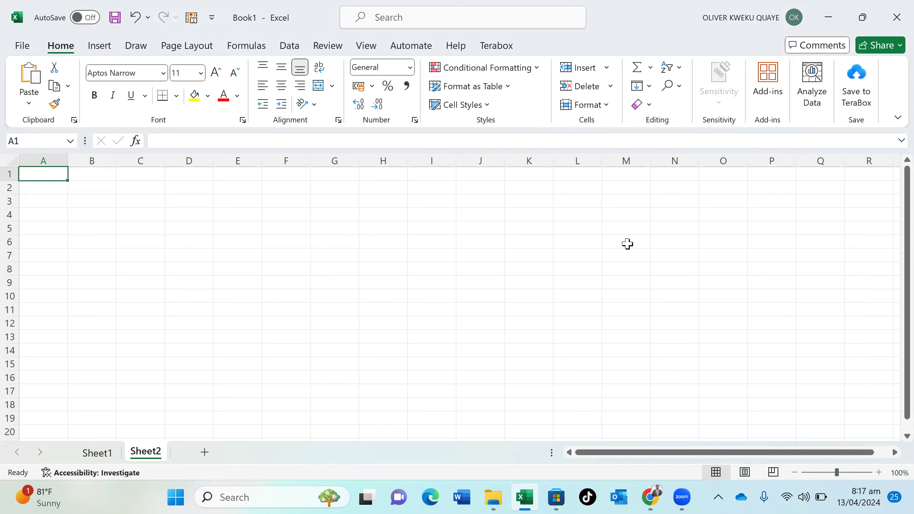
Enter the heading KEY WORDS in cell M2
click(631, 189)
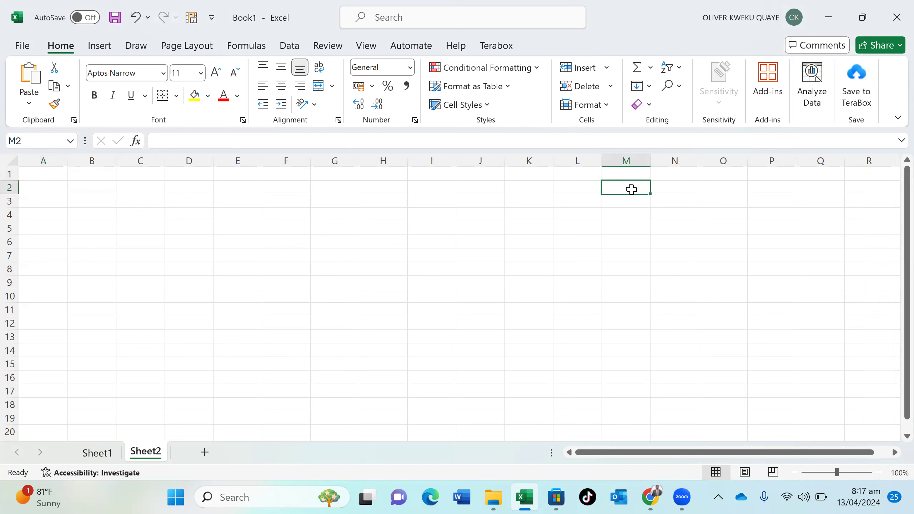
text(KEY)
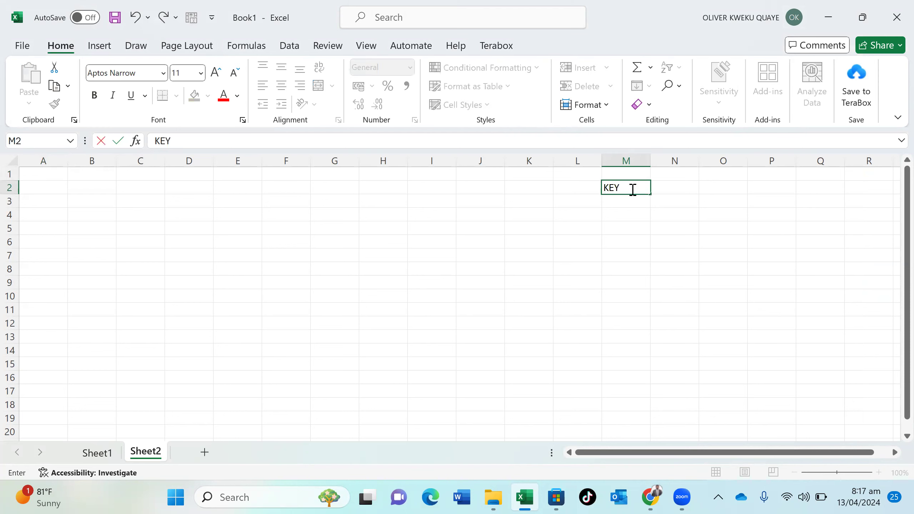
text( WORDS)
key(Return)
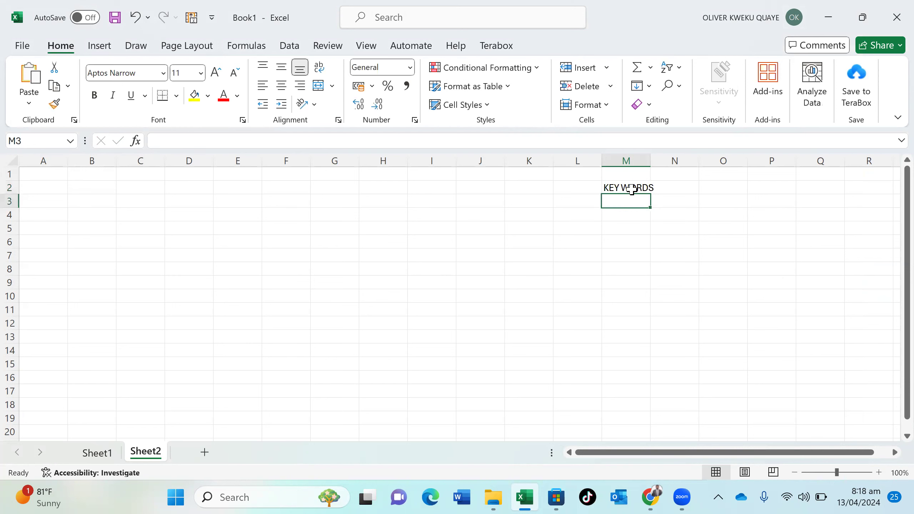
Fill M3:P3 with the labels VALUES, NUMBERS, FIGURES and WORDS
text(VALUES)
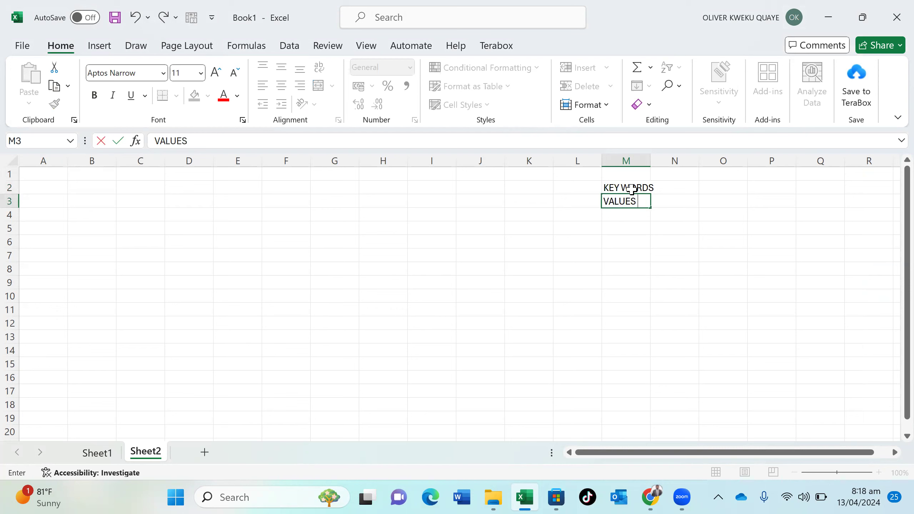
key(Tab)
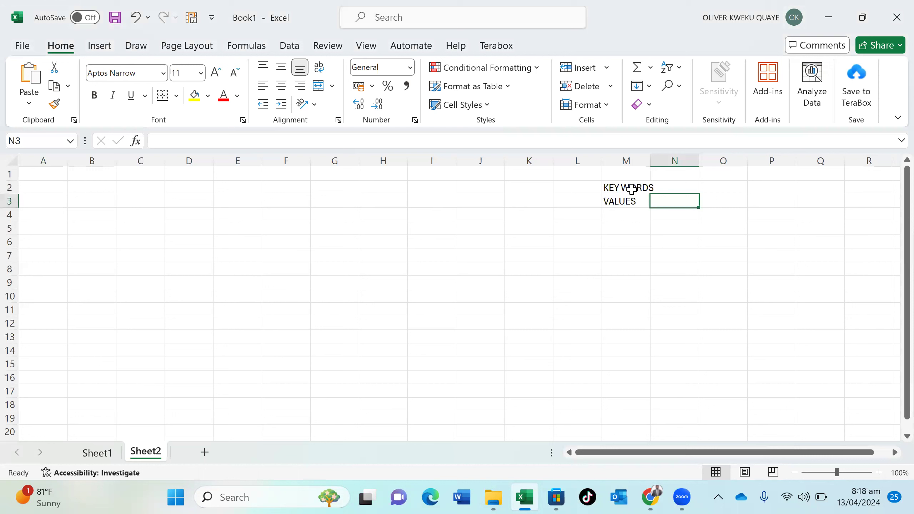
text(NUMBERS)
key(Tab)
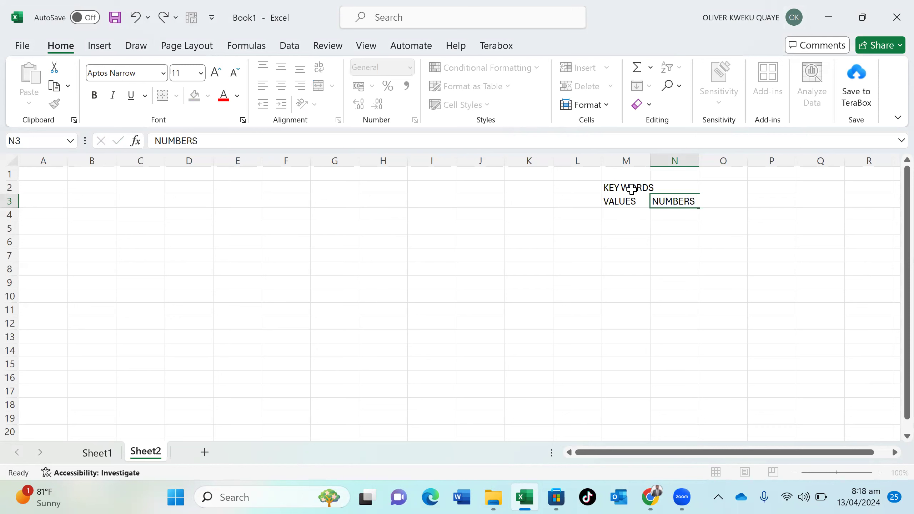
text(GI)
key(BackSpace)
key(BackSpace)
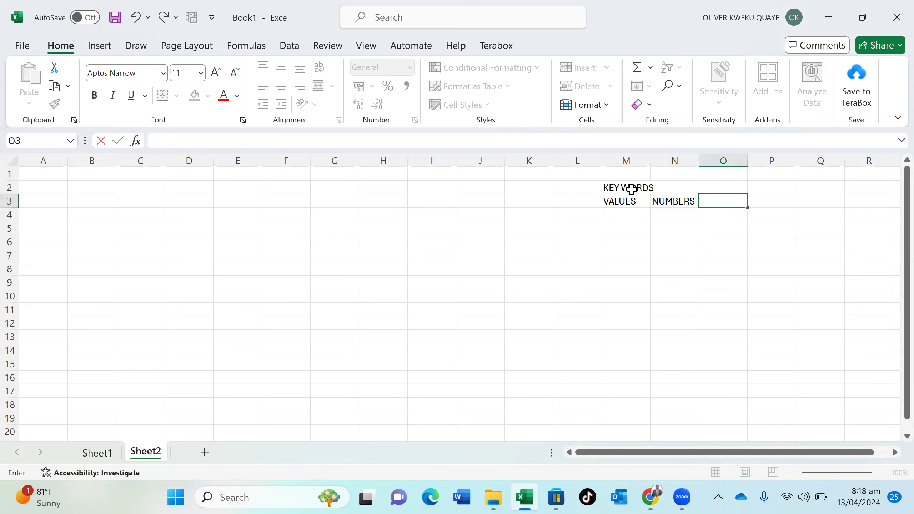
text(FIGURES)
key(Tab)
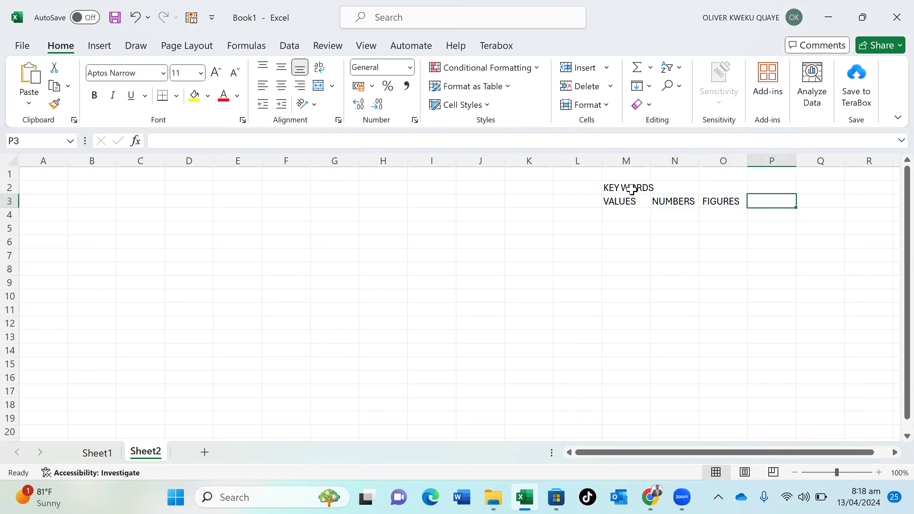
text(WORDS)
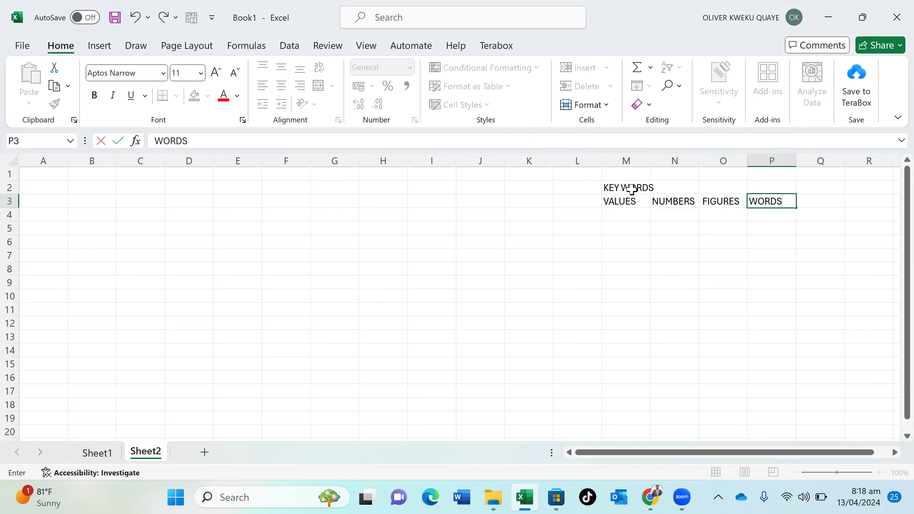
click(619, 199)
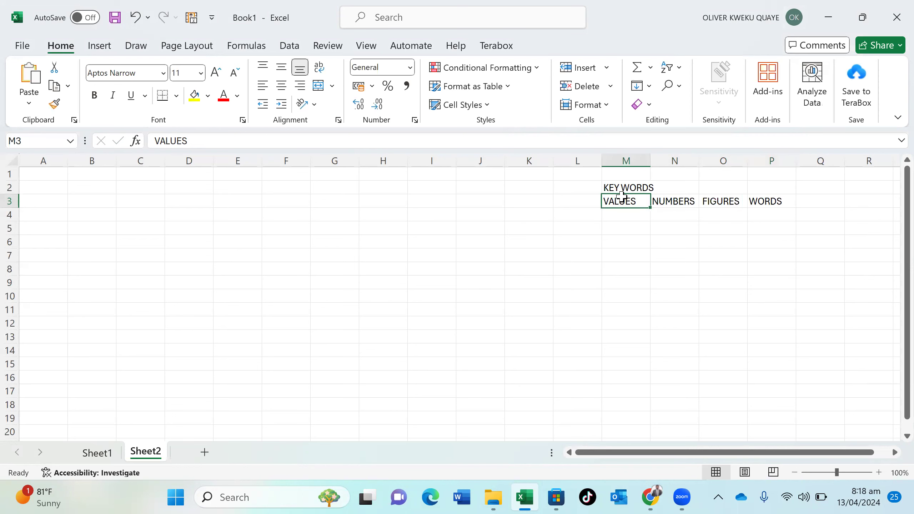
click(663, 199)
click(758, 199)
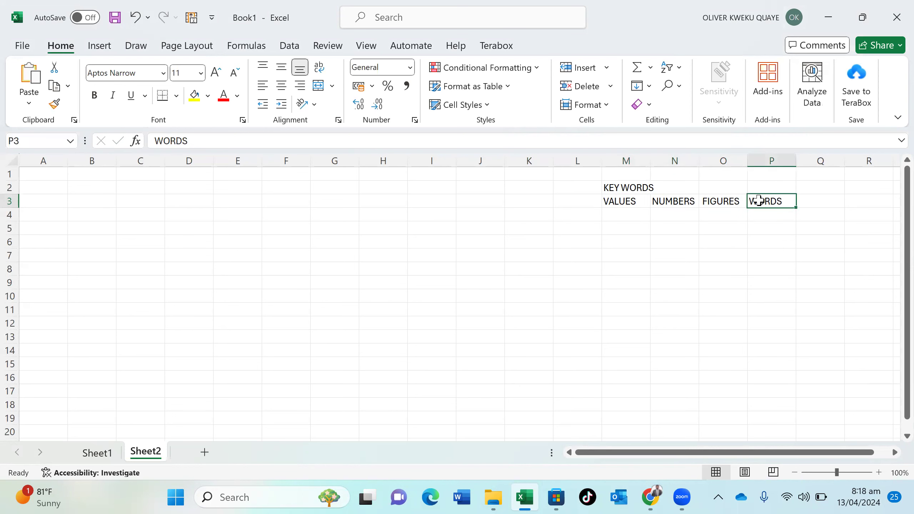
click(801, 204)
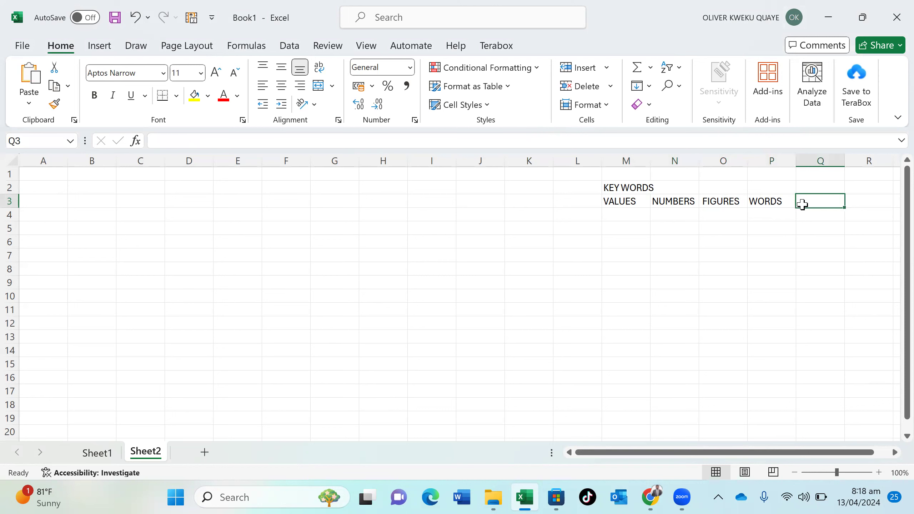
Enter 'Qualitative & quantitative values' in cell Q3
text(QU)
key(BackSpace)
text(uality)
key(BackSpace)
text(ative)
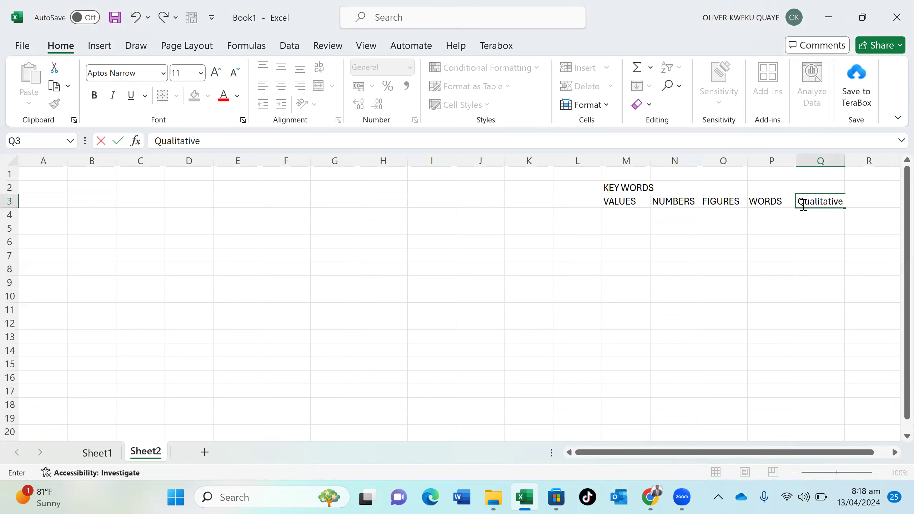
text( & quantia)
key(BackSpace)
text(tav)
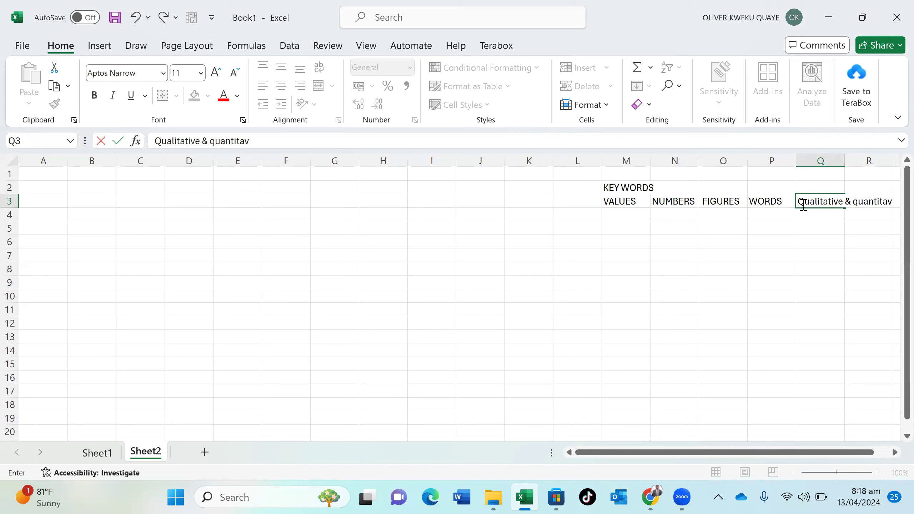
text(ite values)
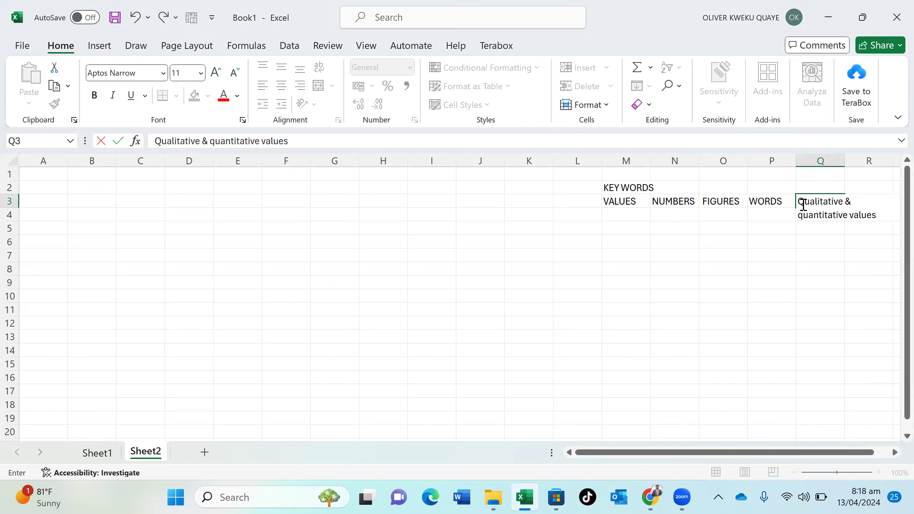
key(Return)
Turn on Wrap Text for Q3 so the label wraps inside the cell
click(812, 200)
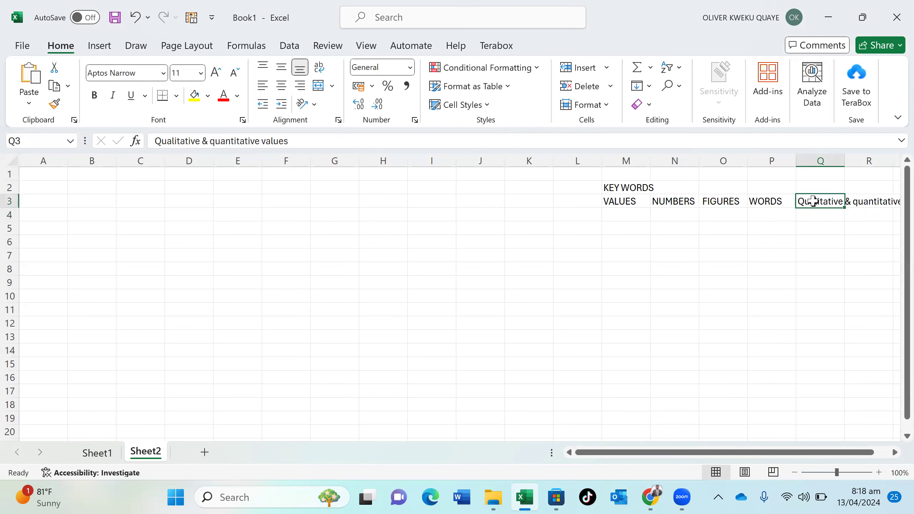
click(319, 69)
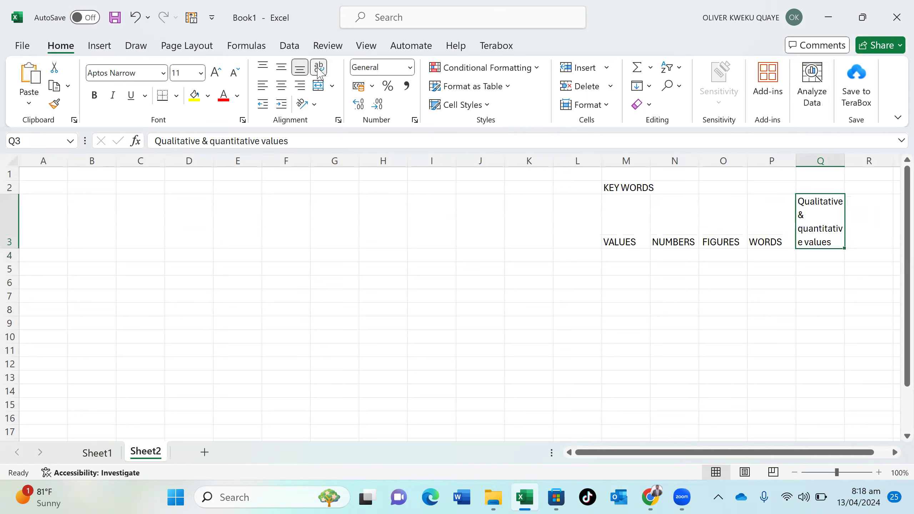
click(726, 321)
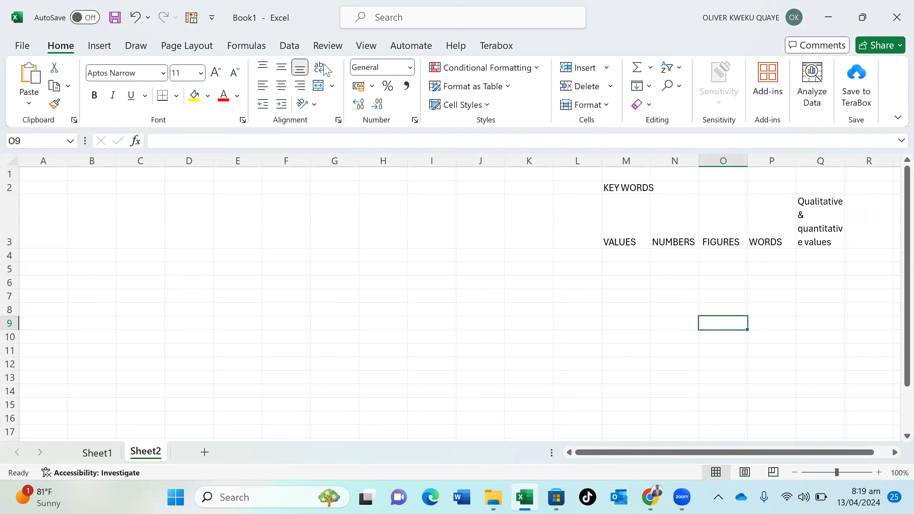
click(633, 252)
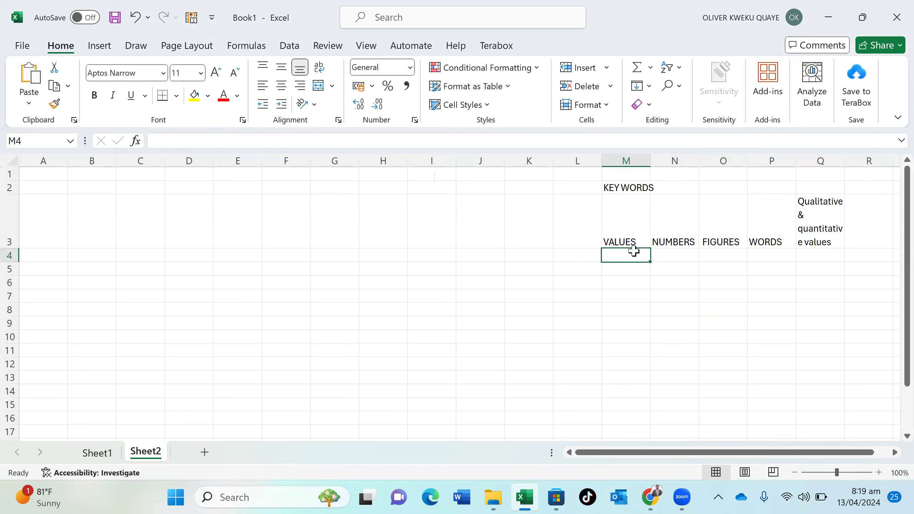
Type impute in M4 under VALUES
text(implo)
key(BackSpace)
key(BackSpace)
text(ute)
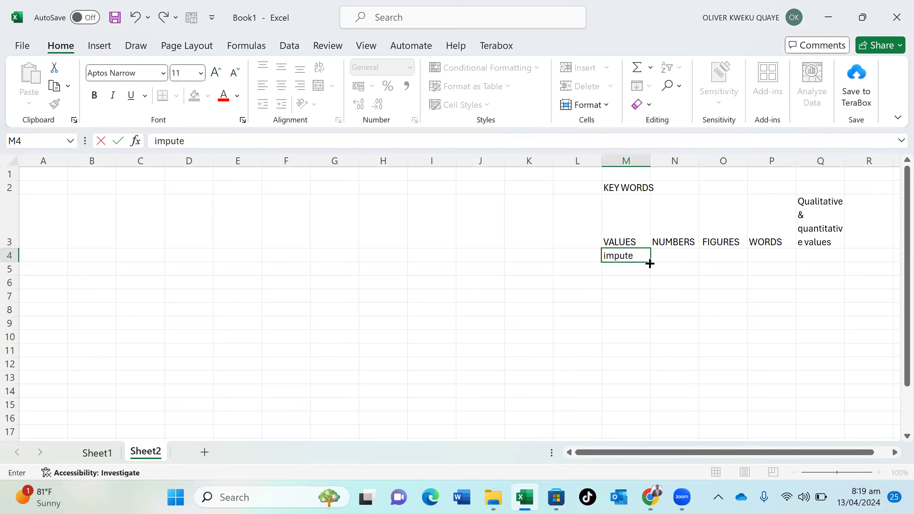
click(670, 259)
Enter 'replacing a missing values' in N4 under NUMBERS
text(rep)
text(lca)
key(BackSpace)
key(BackSpace)
text(acing a v)
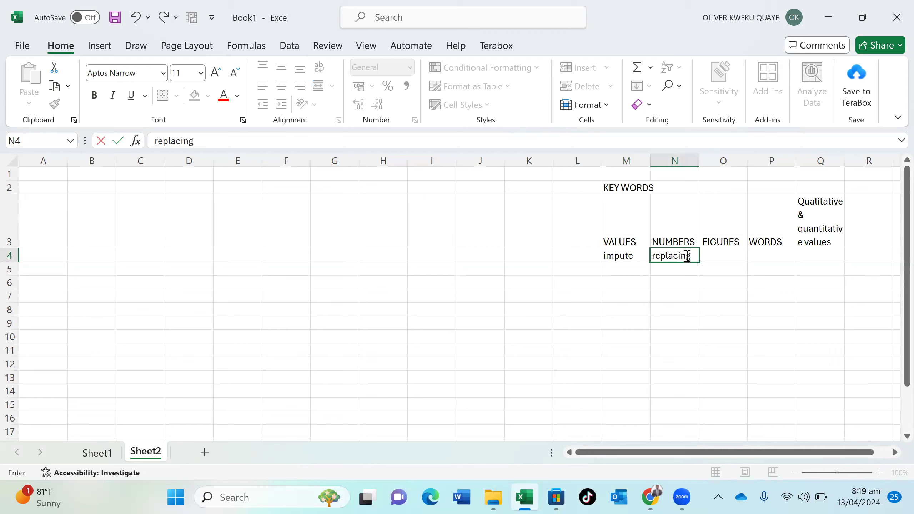
key(BackSpace)
text(mis)
key(BackSpace)
key(BackSpace)
text(issing values)
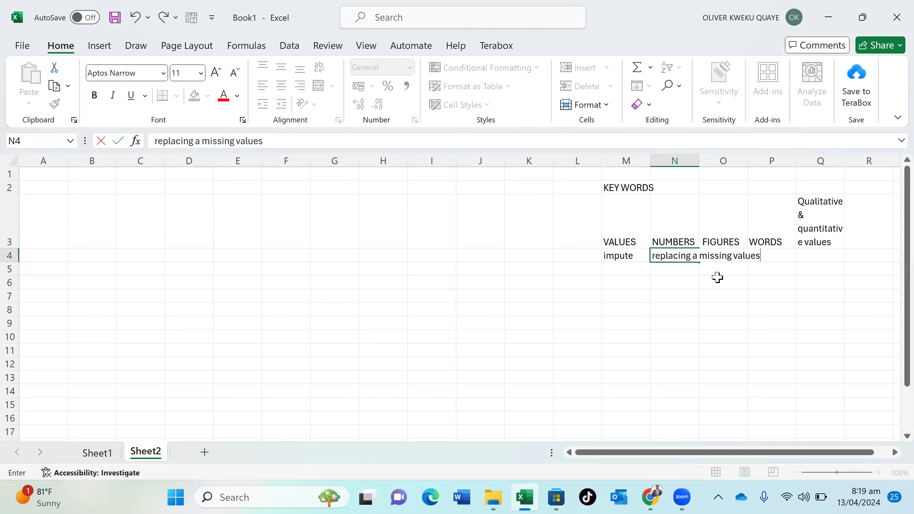
key(F2)
click(680, 266)
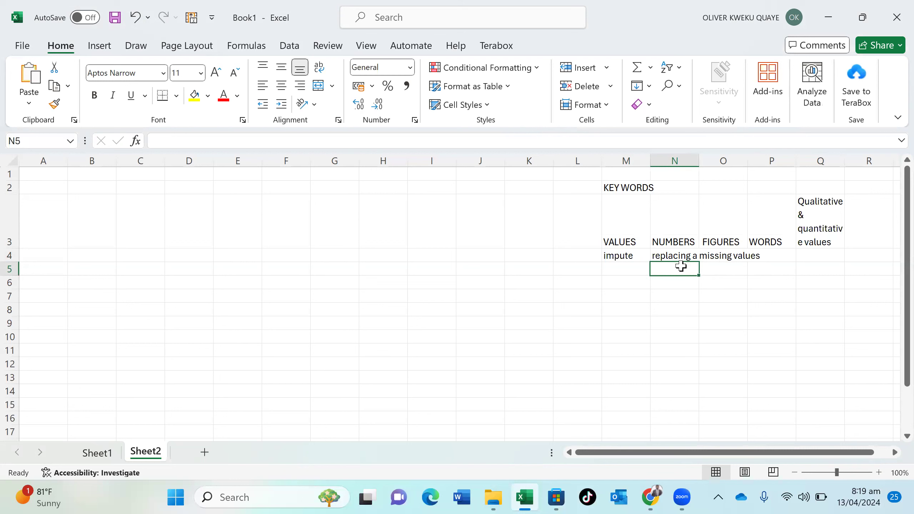
Enter 'missing number' in N5
text(n)
key(BackSpace)
text(m)
key(BackSpace)
key(BackSpace)
text(missing number)
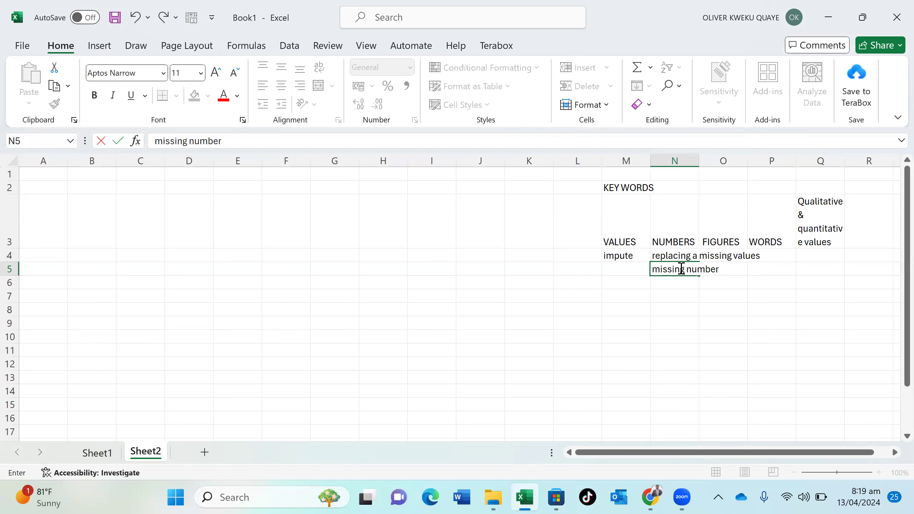
key(Return)
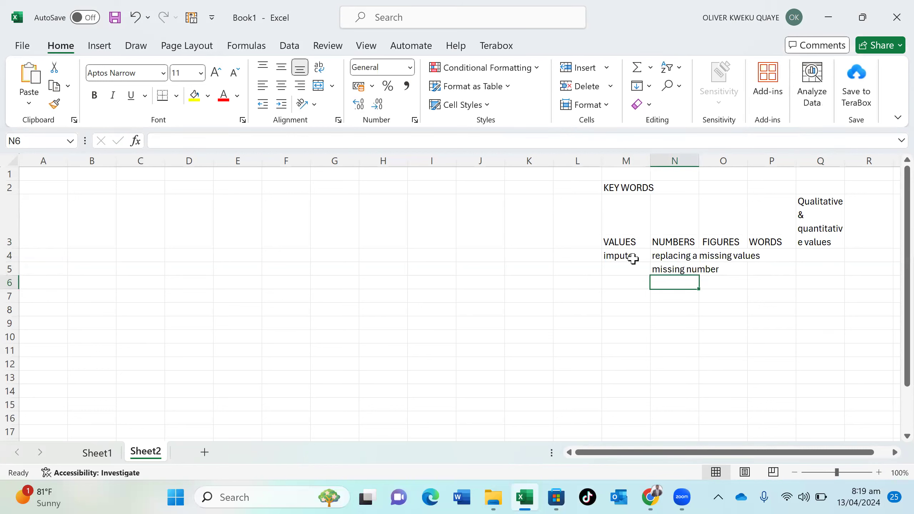
click(625, 241)
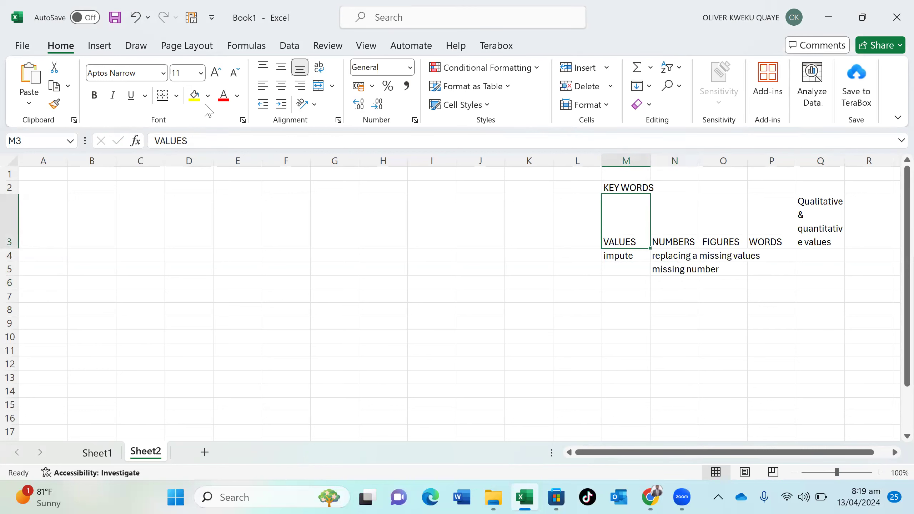
Give the VALUES cell a yellow fill and the impute cell M4 an orange fill
click(192, 94)
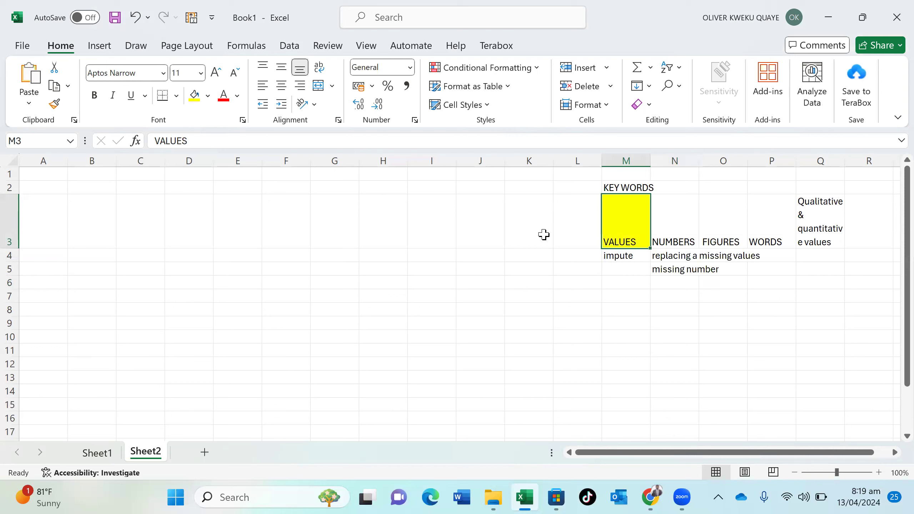
click(644, 256)
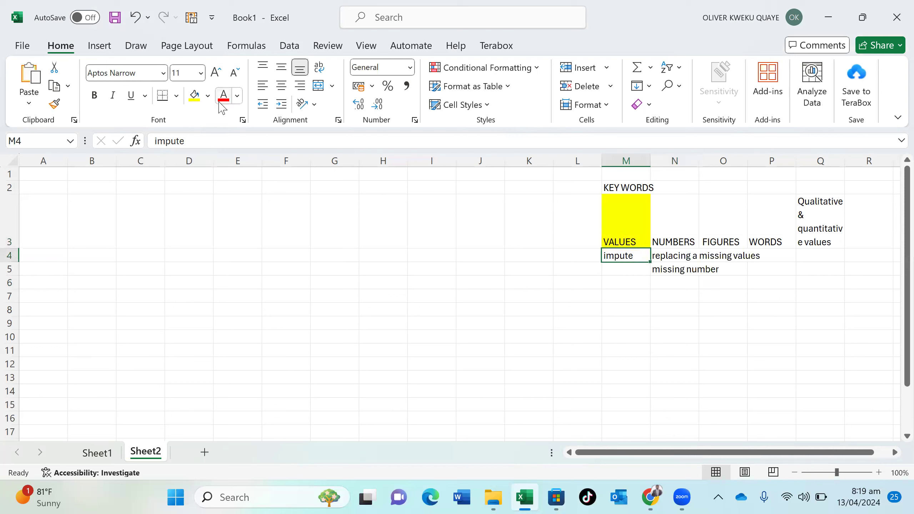
click(208, 96)
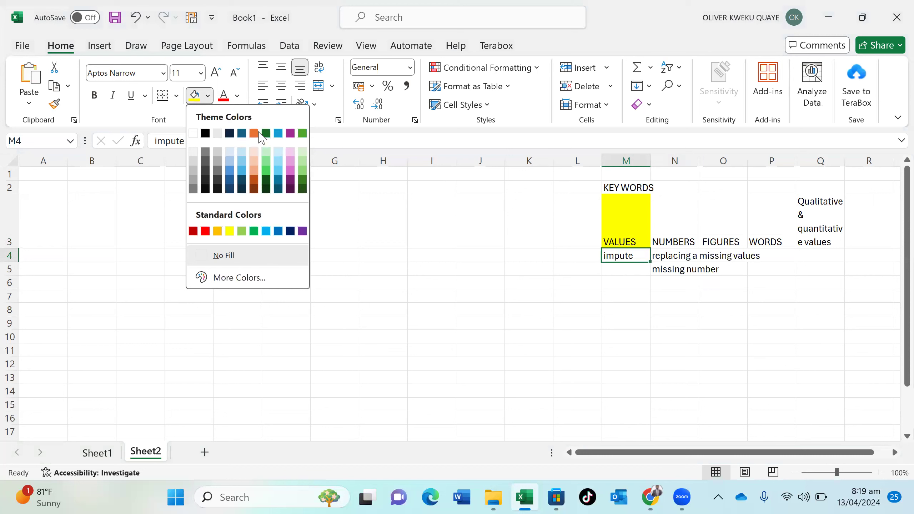
click(259, 133)
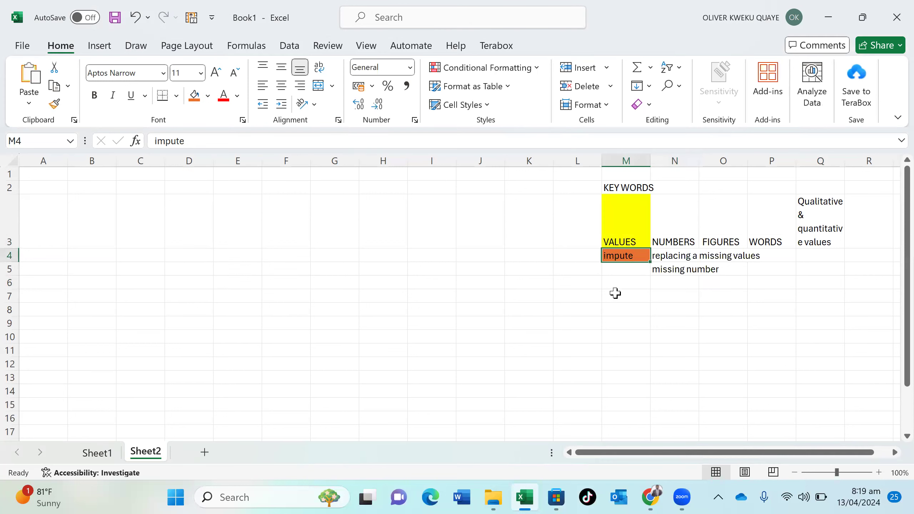
click(626, 266)
click(632, 288)
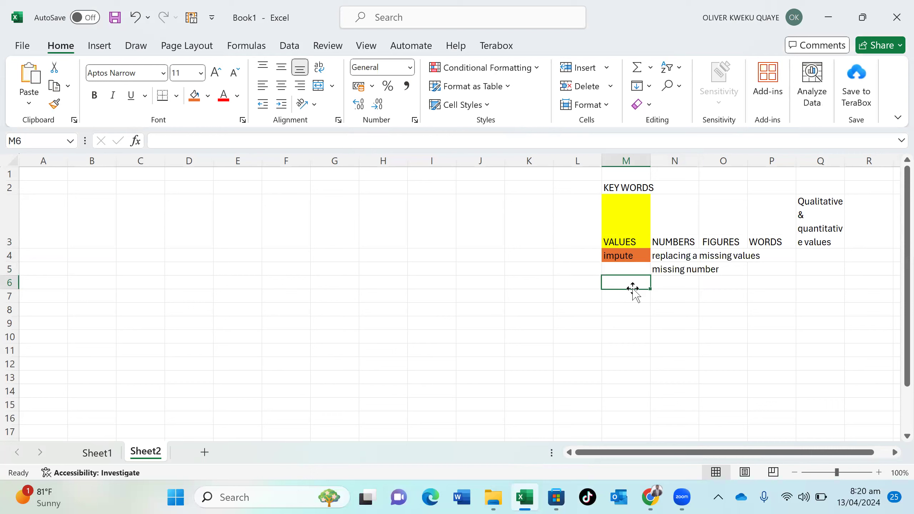
Enter 'functions' in cell M6
text(fuc)
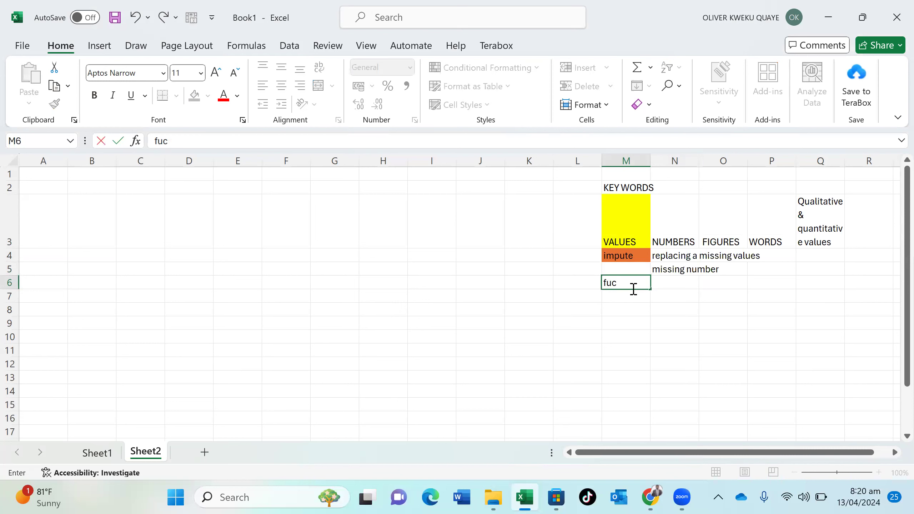
key(BackSpace)
text(nctiona)
key(BackSpace)
text(s)
click(681, 283)
Enter 'formulars' in N6 and add a new blank Sheet3
text(formulati)
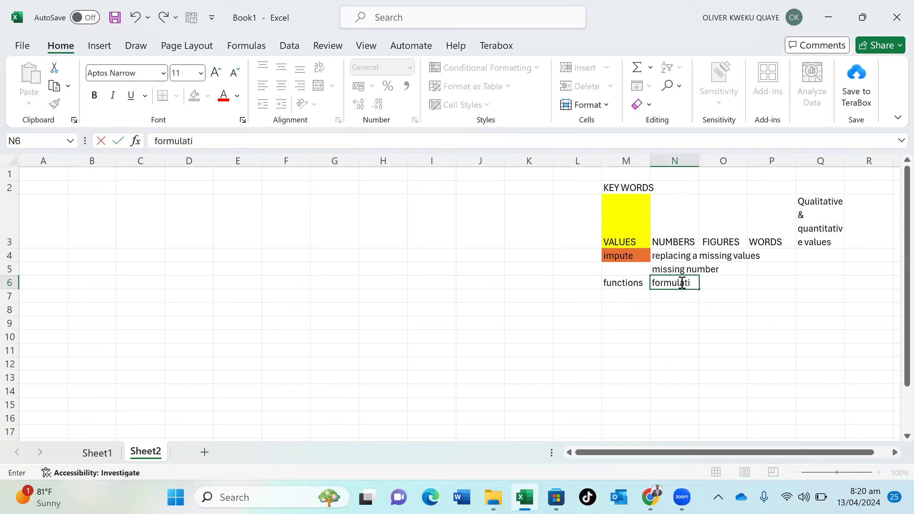
text(s)
click(723, 285)
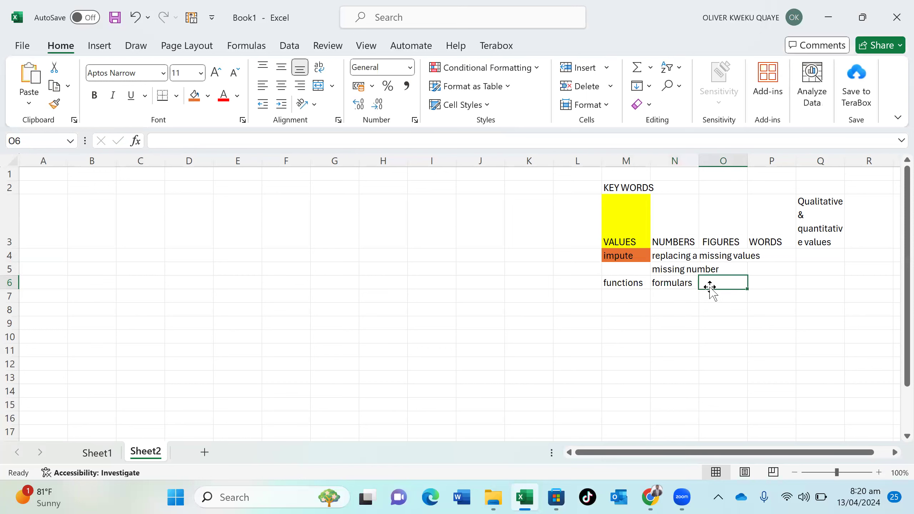
click(676, 282)
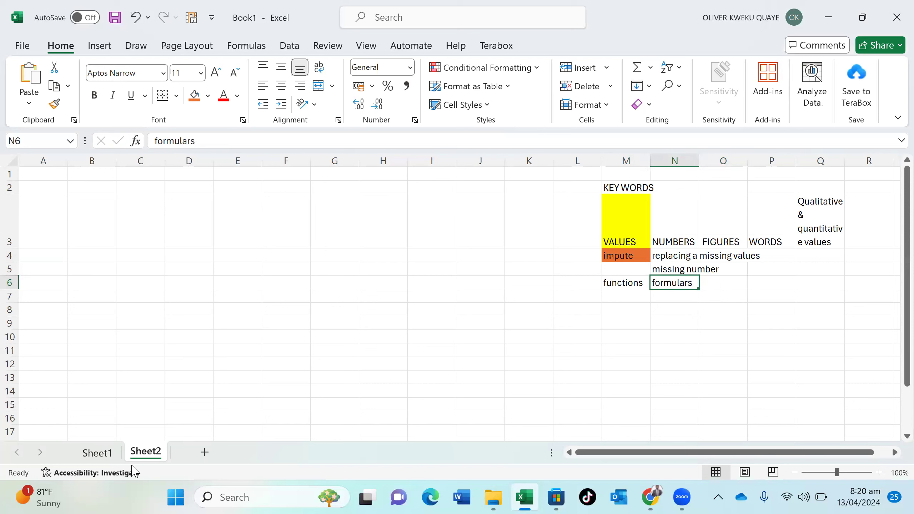
click(205, 452)
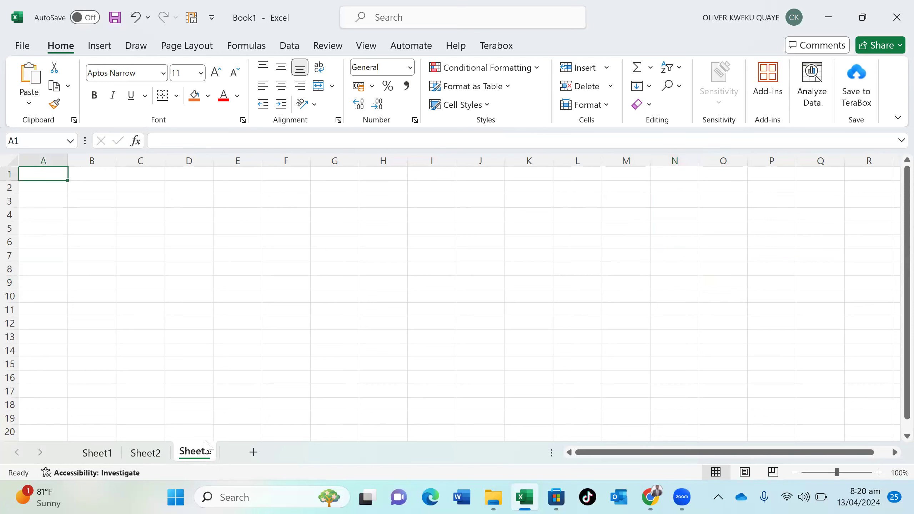
Type 'average' in B2 and fill it orange
double_click(97, 185)
text(avera)
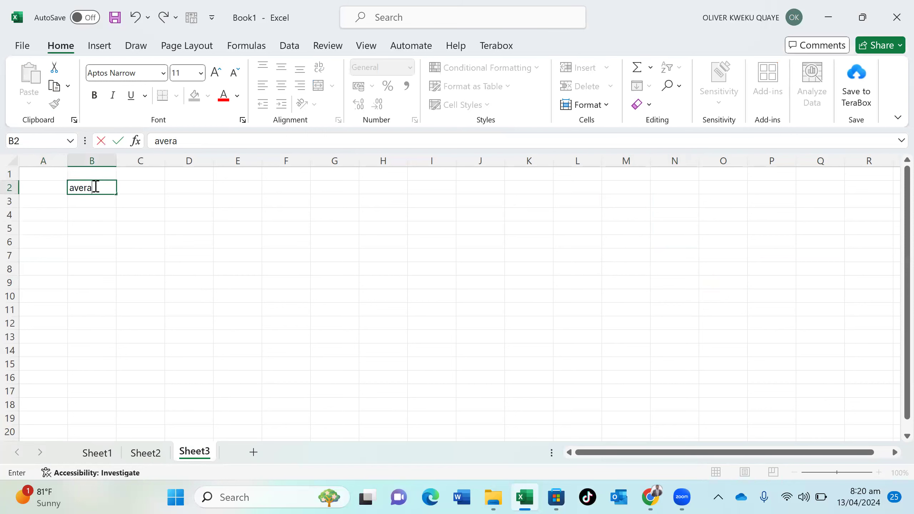
text(ge)
click(170, 199)
click(107, 188)
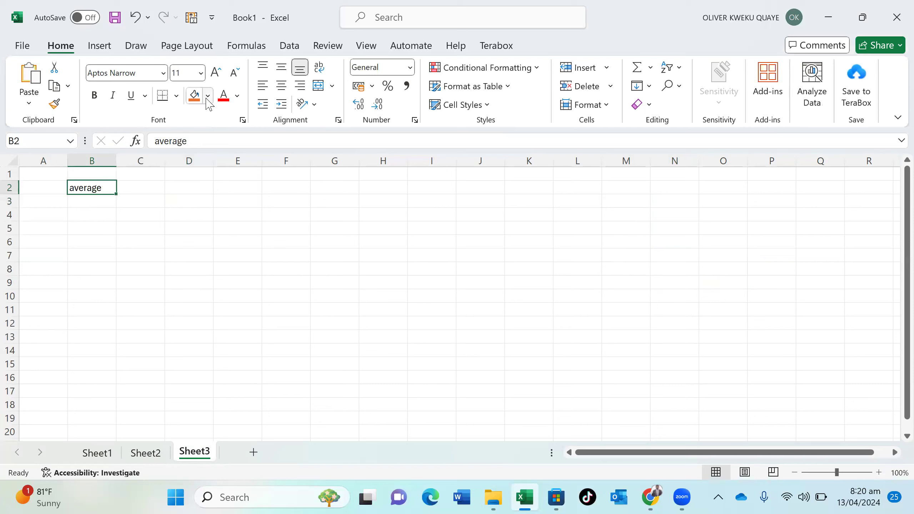
click(196, 95)
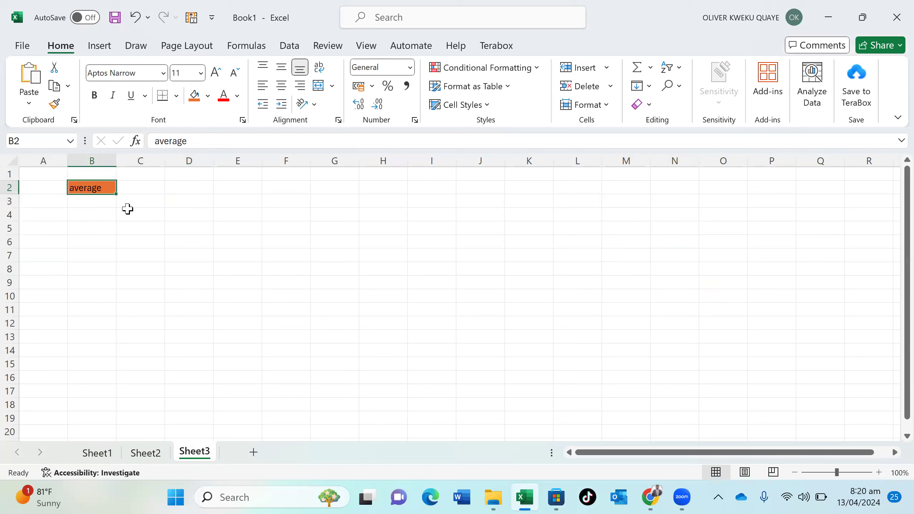
Enter 'arithematic mean' in B3 and widen column B to fit
click(106, 208)
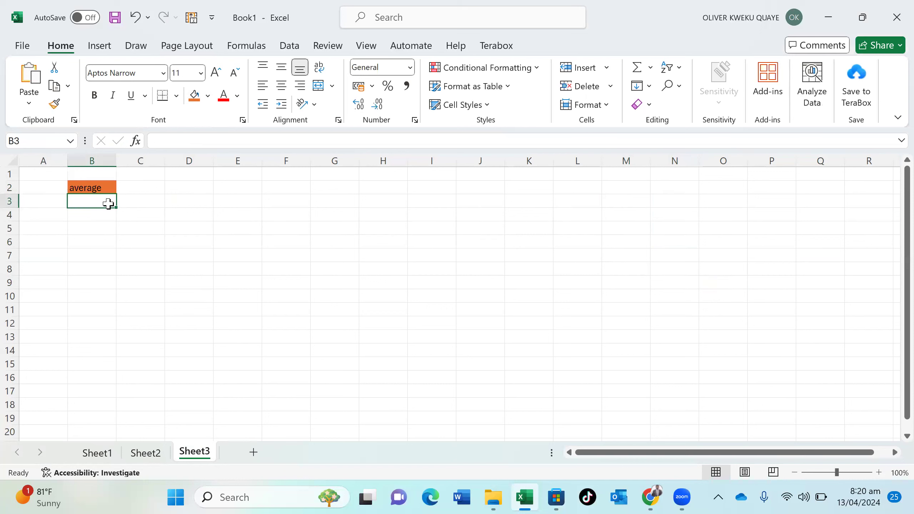
text(arith)
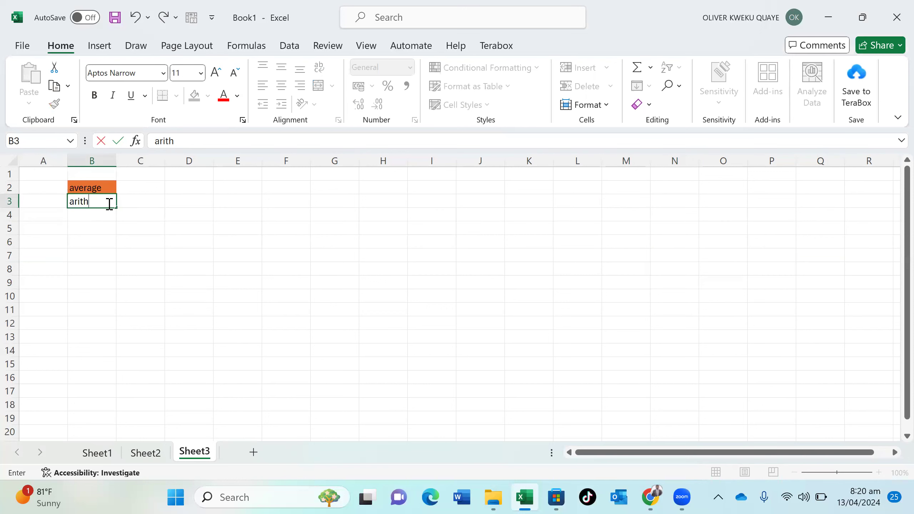
text(ematic mean)
key(Return)
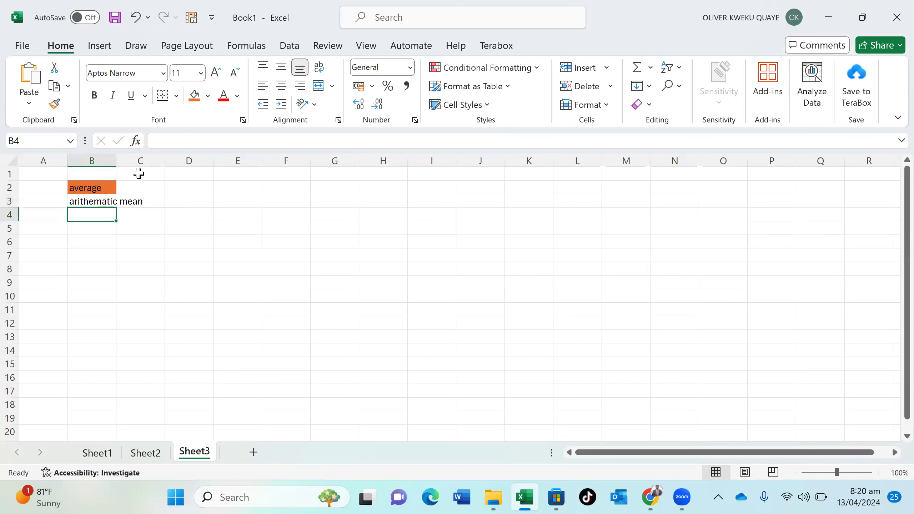
drag(118, 159, 147, 159)
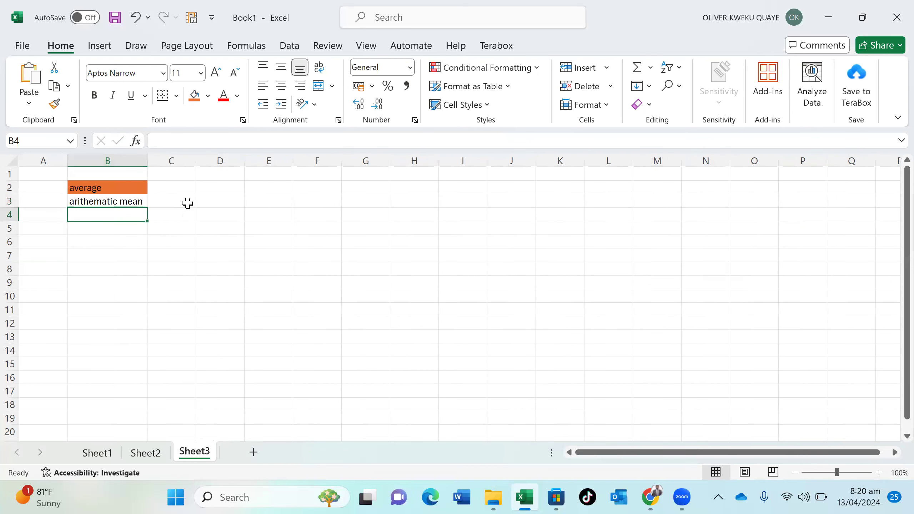
Add table headers 'students' in D2 and 'english score' in E2
click(212, 191)
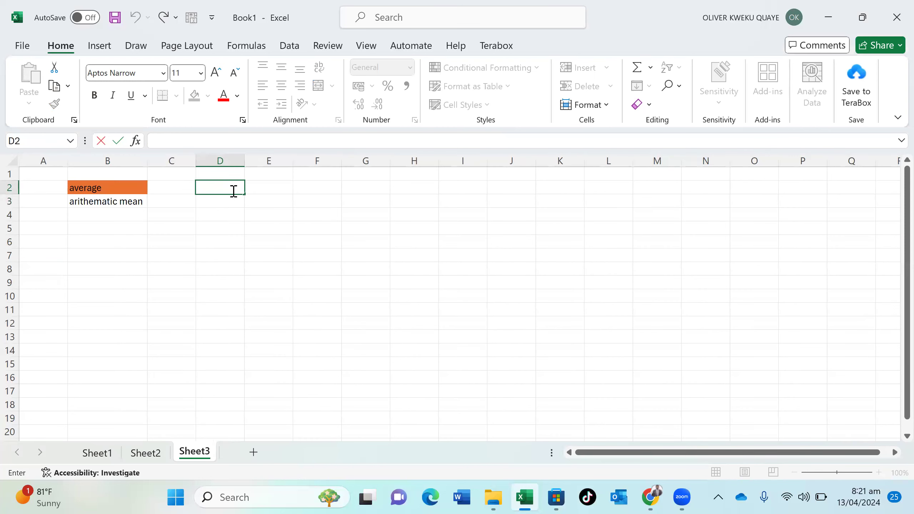
text(students)
key(Tab)
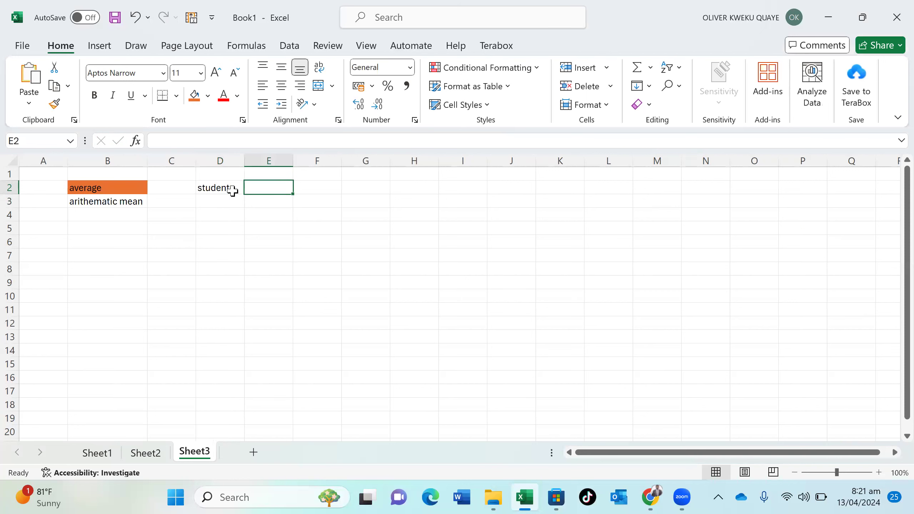
text(english)
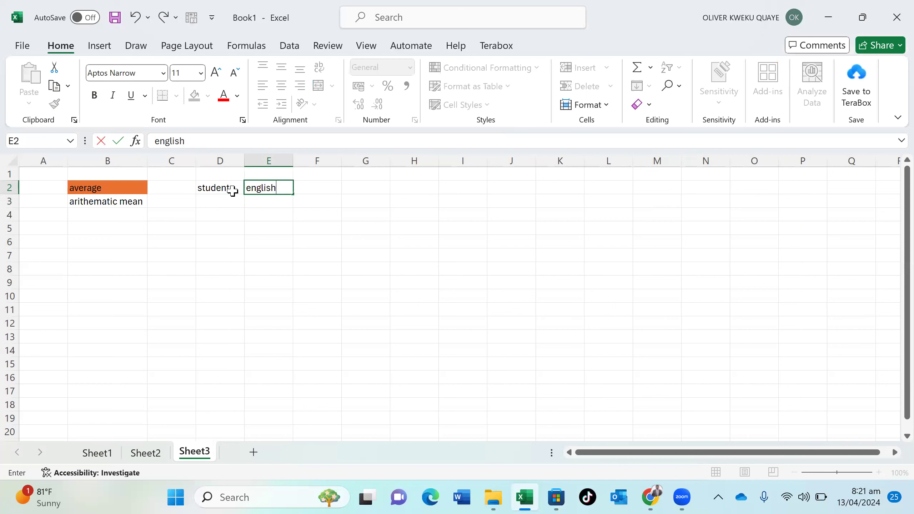
text( score)
key(Return)
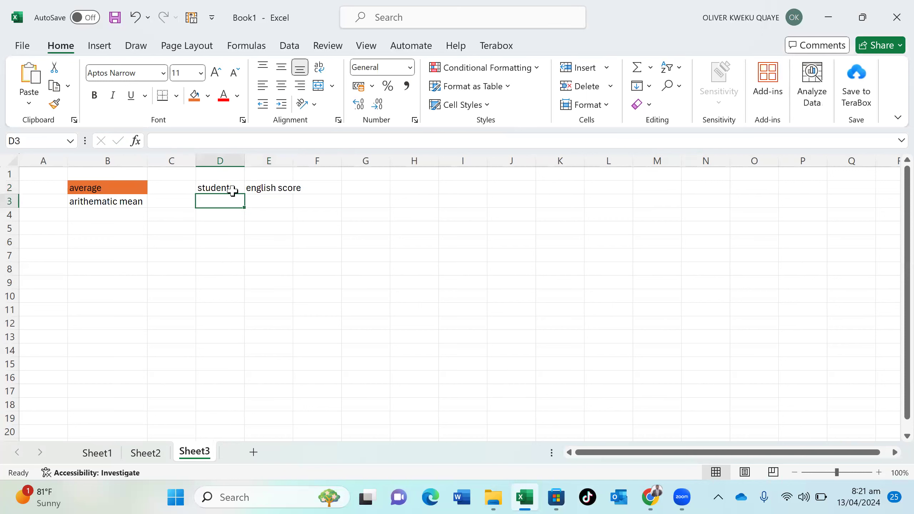
List students a, b, c in D3:D5 with english scores 30, 70, 35
text(a)
key(Return)
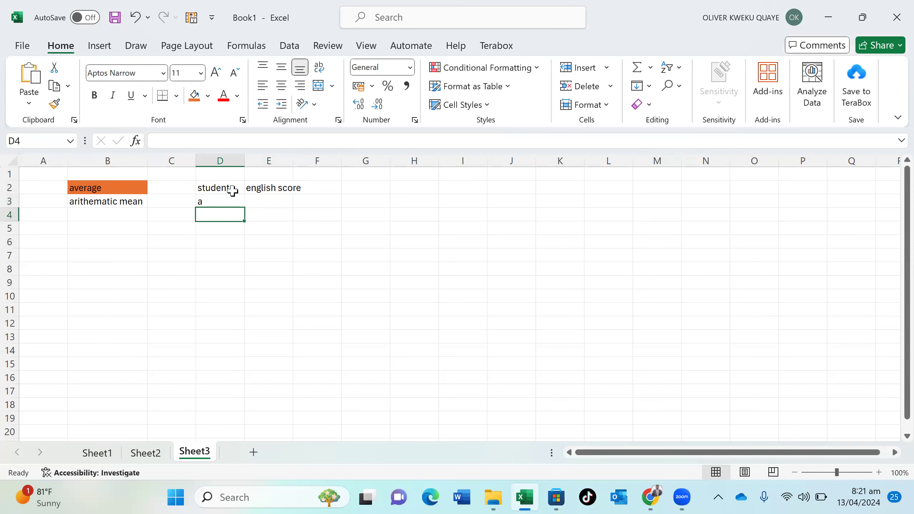
text(b)
key(Return)
text(c)
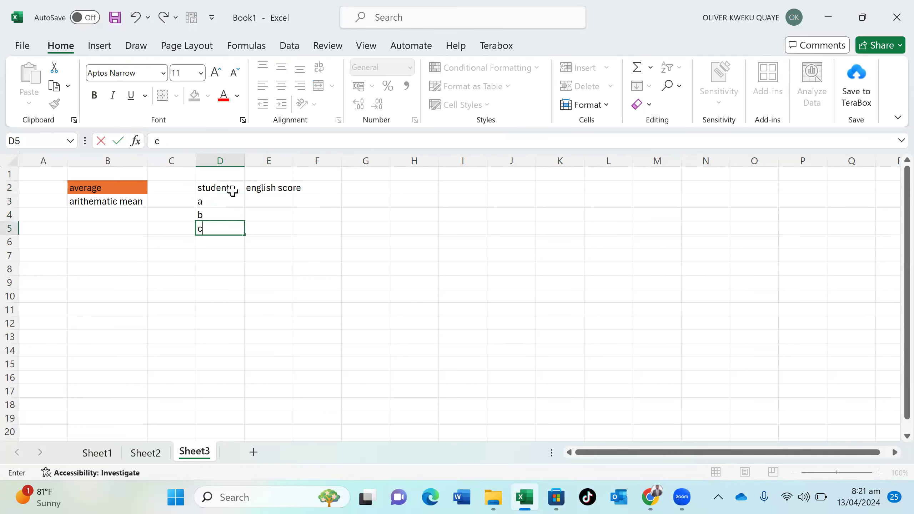
click(273, 202)
text(30)
key(Return)
text(70)
key(Return)
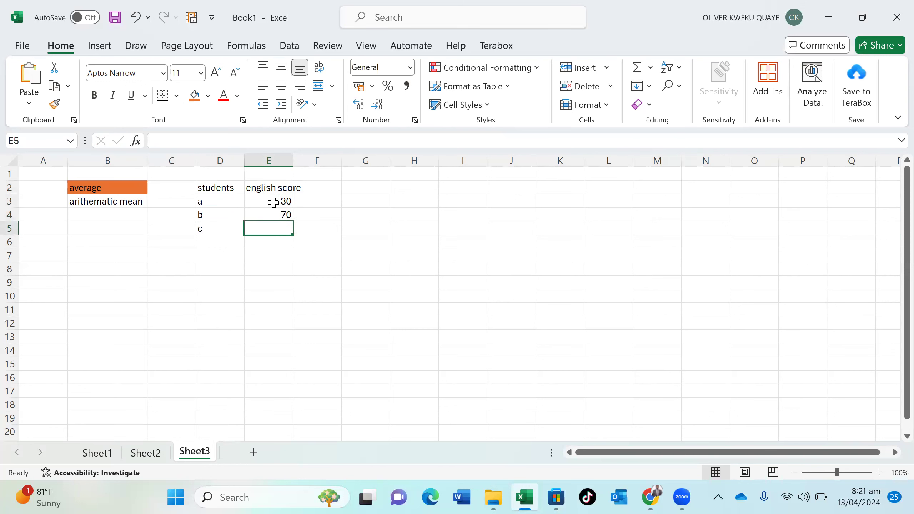
text(35)
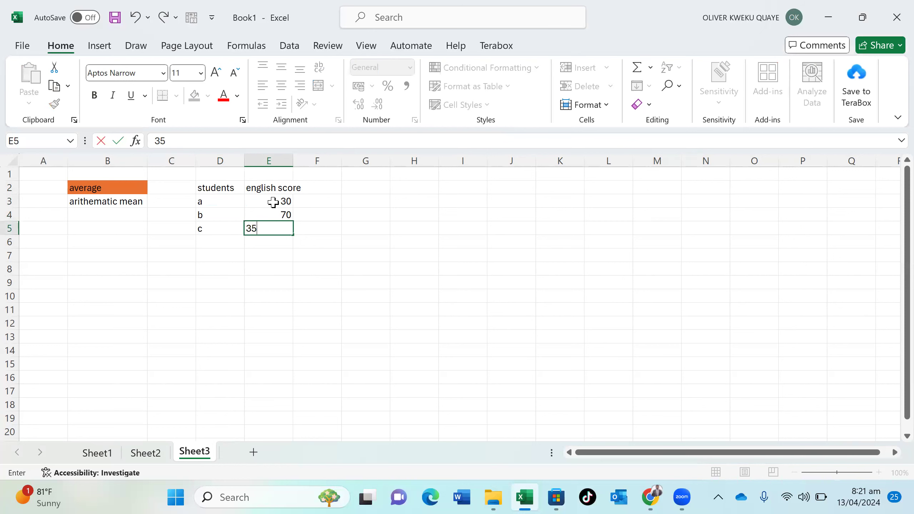
key(Return)
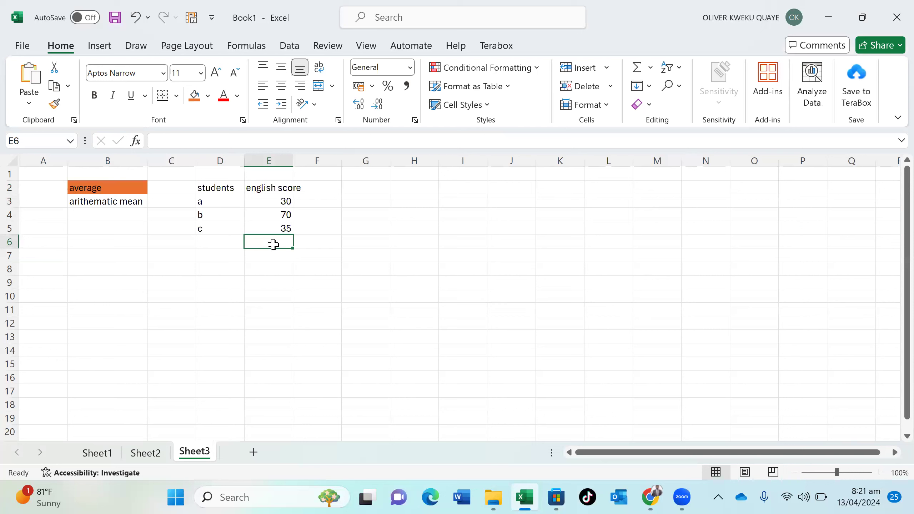
Start an AVERAGE formula in B4, then abandon it and leave B4 empty
click(100, 216)
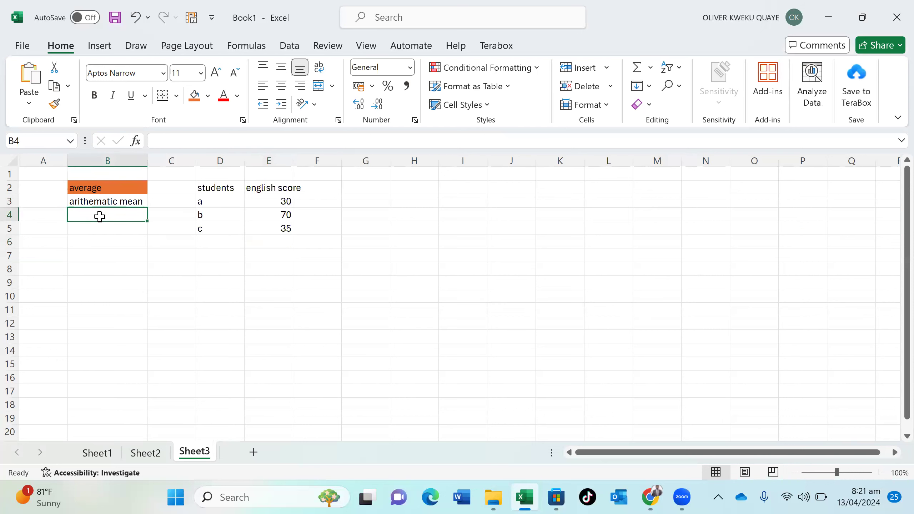
text(=AVERA)
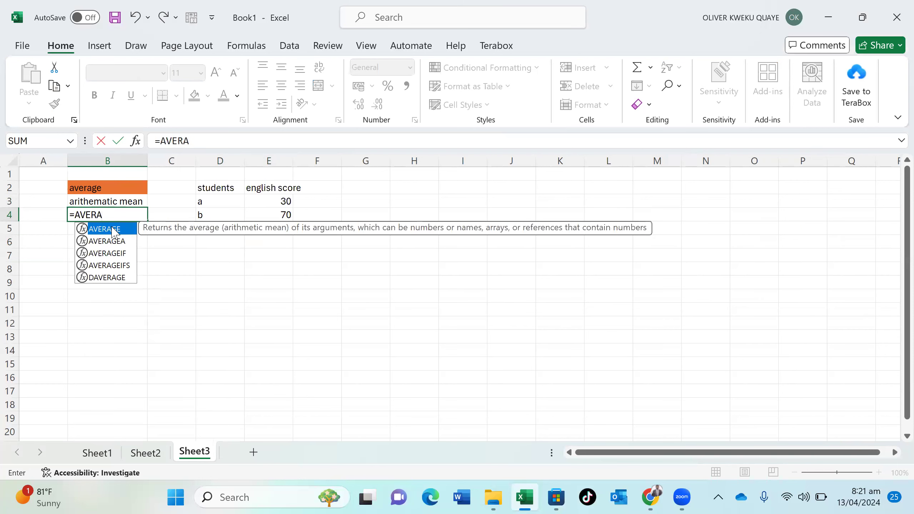
double_click(114, 232)
click(107, 229)
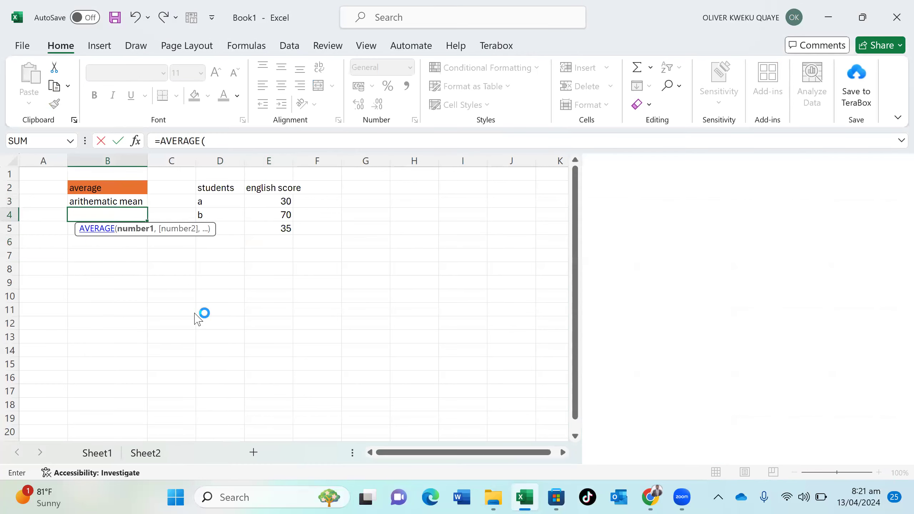
click(192, 311)
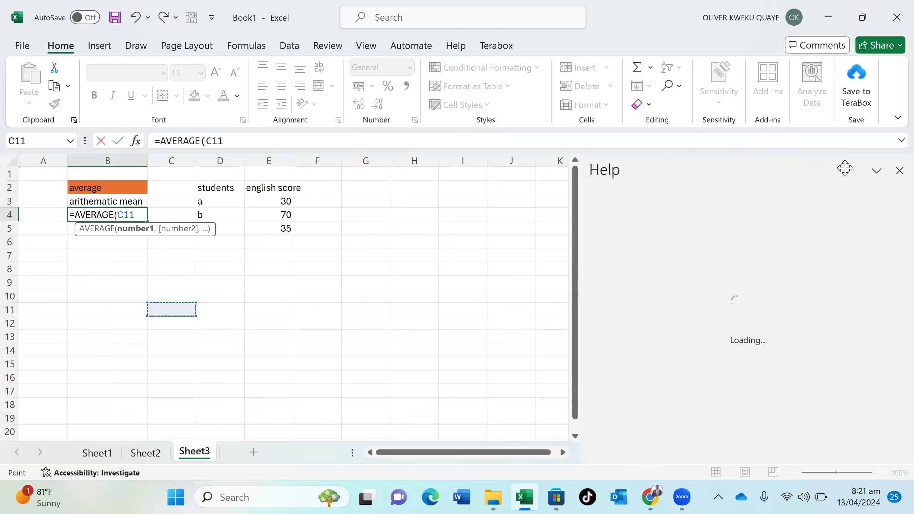
click(897, 171)
click(287, 244)
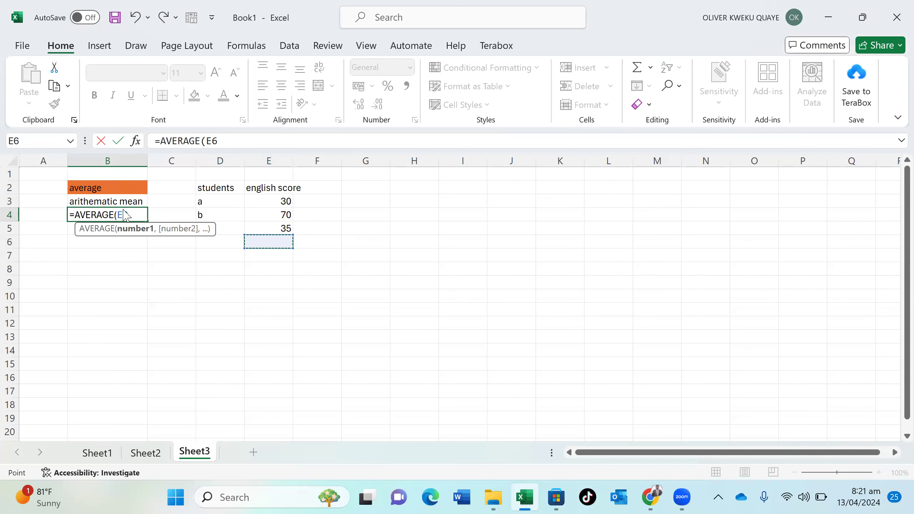
key(BackSpace)
key(BackSpace)
key(BackSpace)
key(BackSpace)
key(BackSpace)
key(BackSpace)
key(BackSpace)
key(BackSpace)
key(BackSpace)
key(BackSpace)
key(Escape)
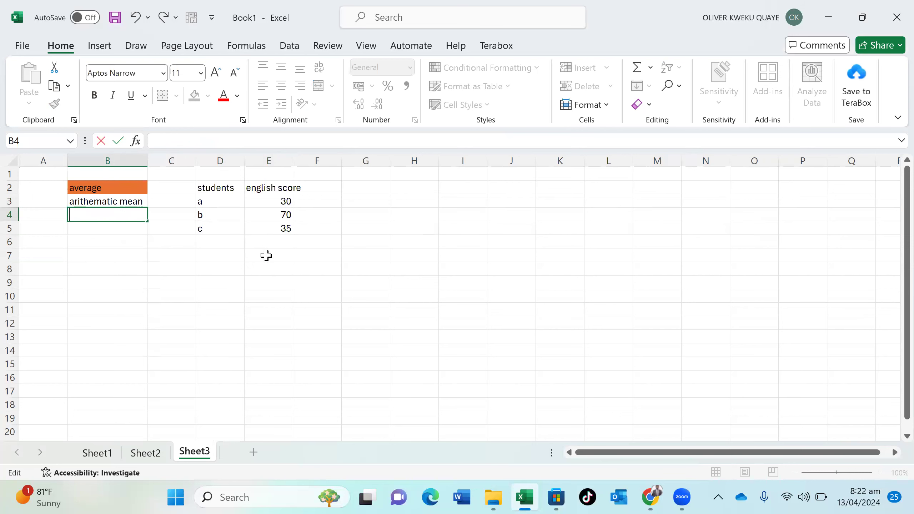
click(270, 244)
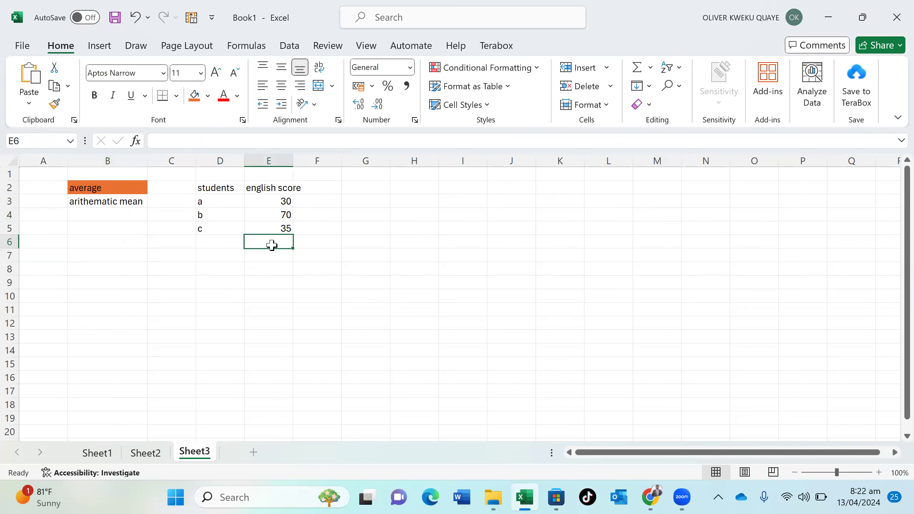
Enter =AVERAGE(E3:E6) in E6 and dismiss the circular reference warning
text(=)
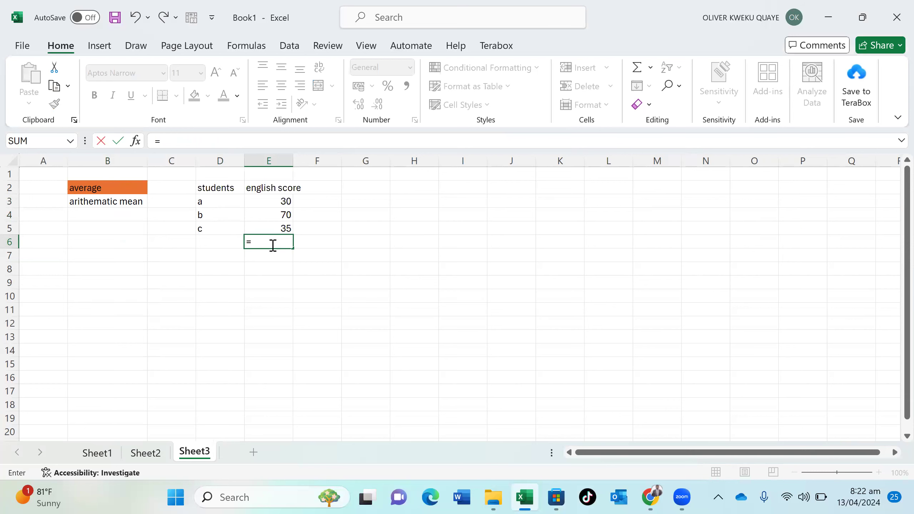
text(AVERA)
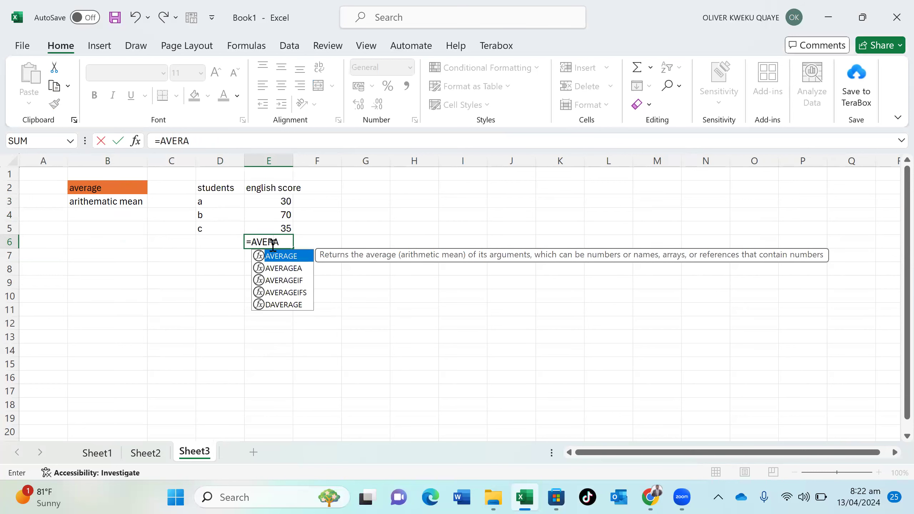
double_click(281, 256)
click(282, 257)
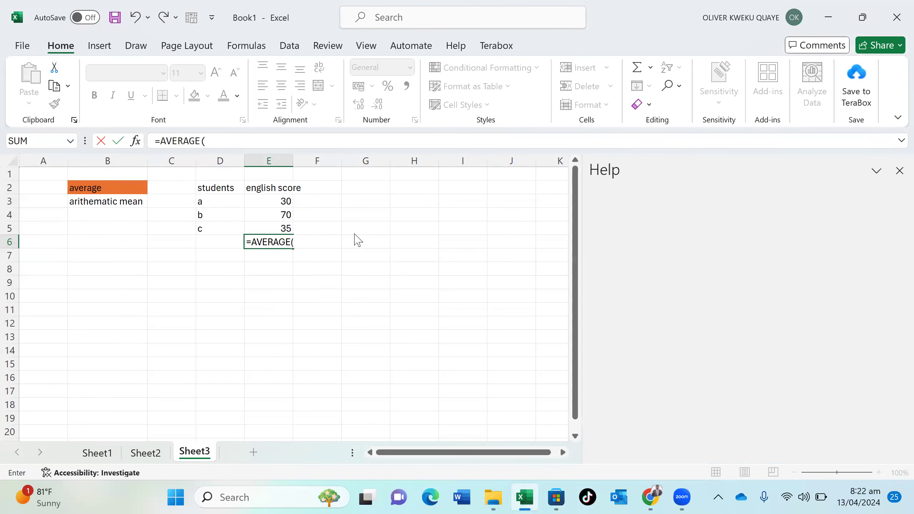
drag(280, 201, 281, 236)
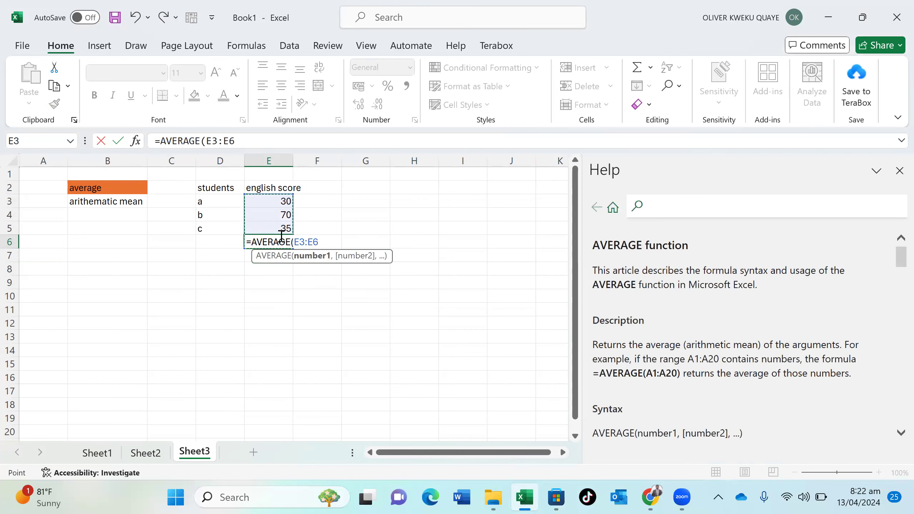
text())
key(Return)
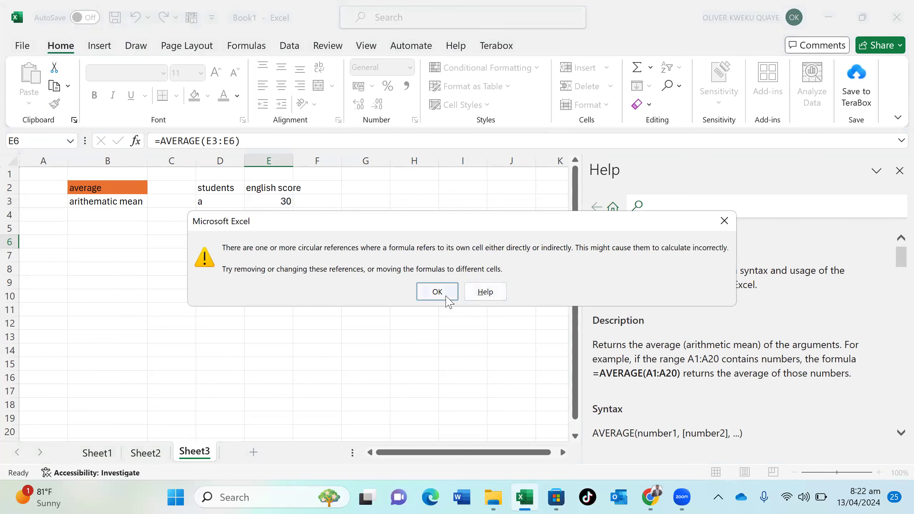
click(446, 297)
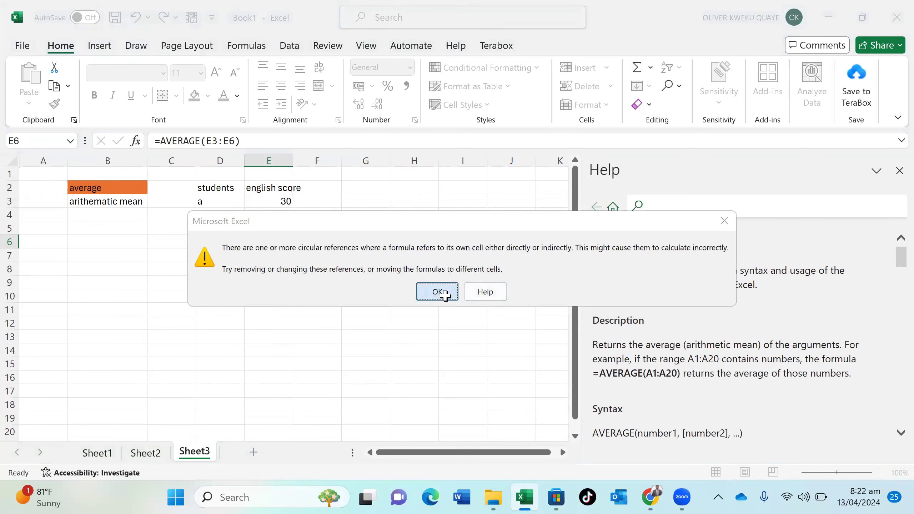
click(897, 170)
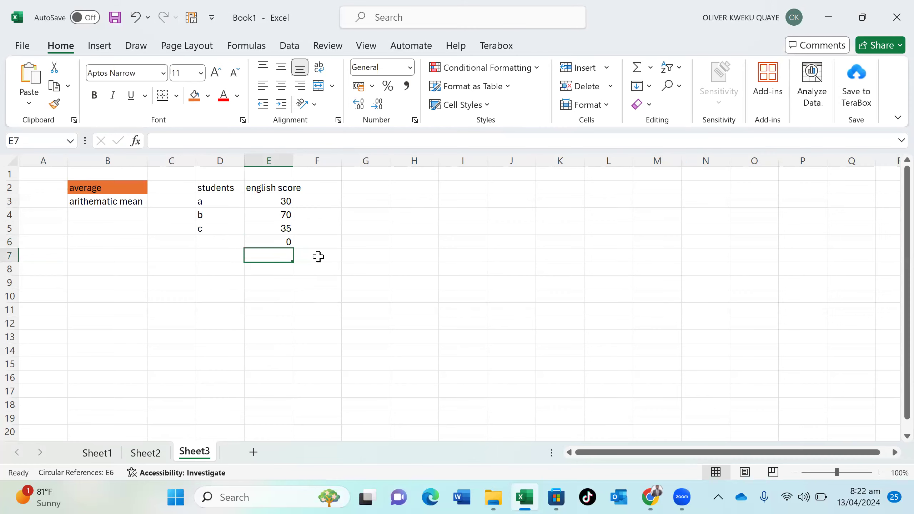
Reopen the E6 formula for editing and clear it
double_click(270, 248)
click(272, 241)
double_click(281, 242)
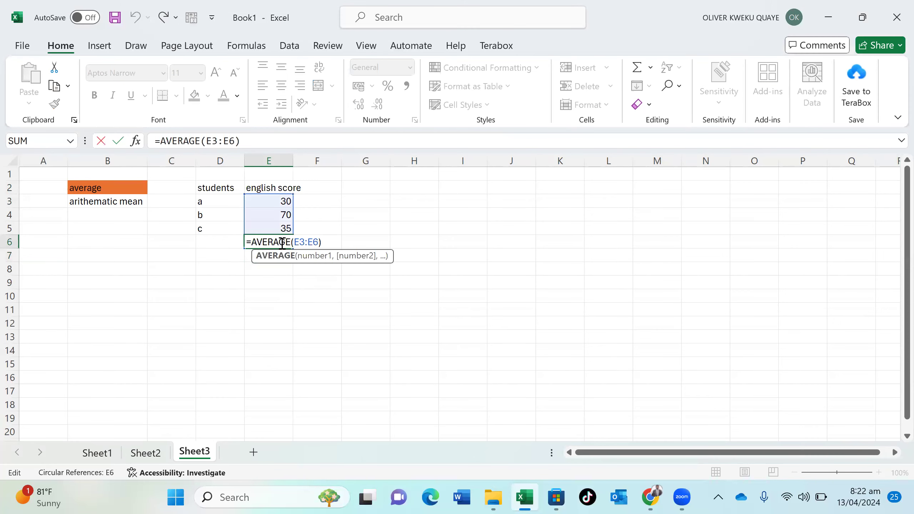
key(Return)
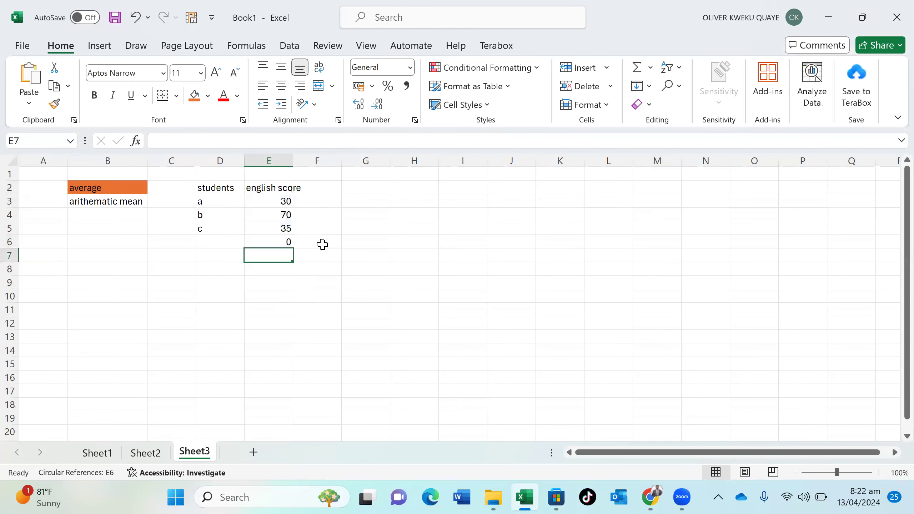
click(265, 242)
double_click(265, 242)
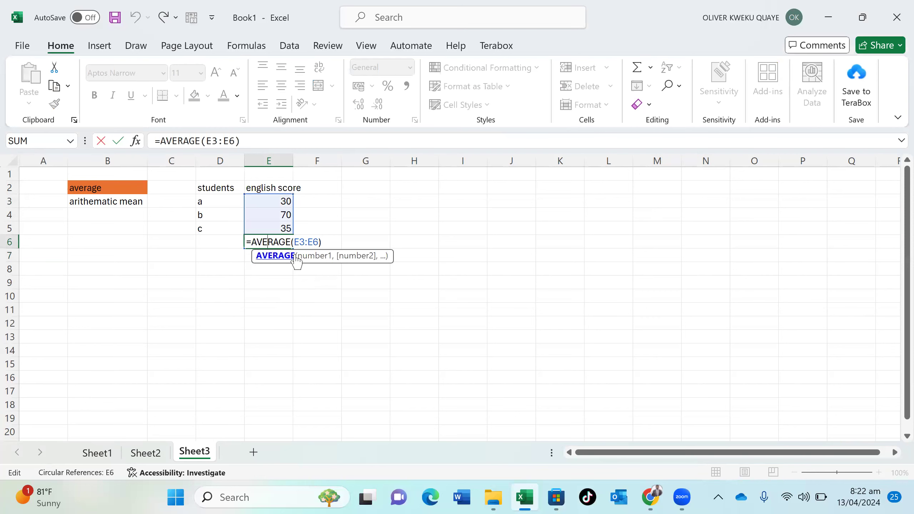
click(324, 242)
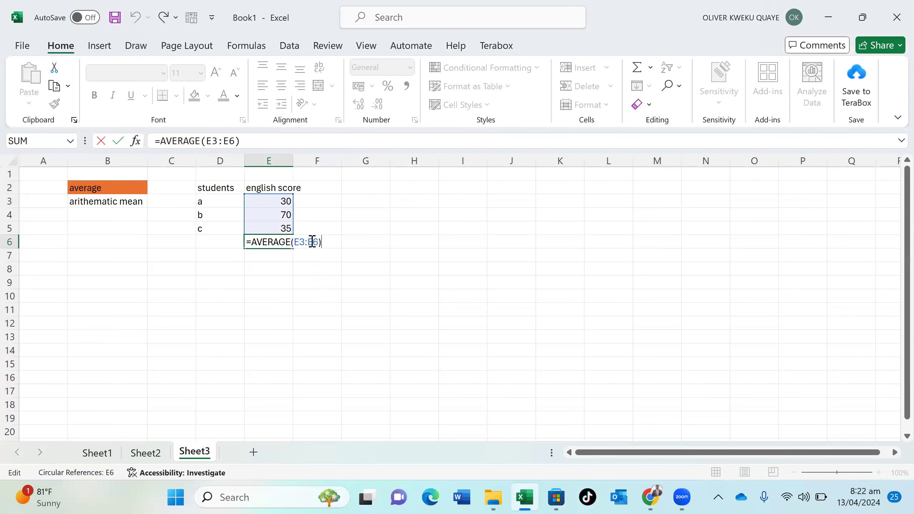
key(BackSpace)
key(BackSpace)
key(BackSpace)
key(BackSpace)
key(BackSpace)
key(BackSpace)
key(BackSpace)
key(BackSpace)
key(BackSpace)
key(BackSpace)
key(BackSpace)
key(BackSpace)
key(BackSpace)
key(BackSpace)
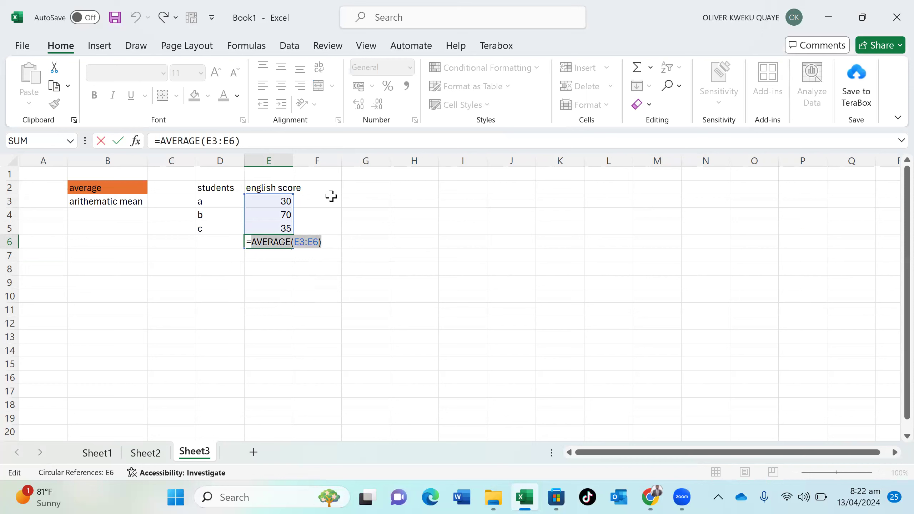
Retype the E6 formula as =AVERAGE(E3:E5) so it shows 45
text(AV)
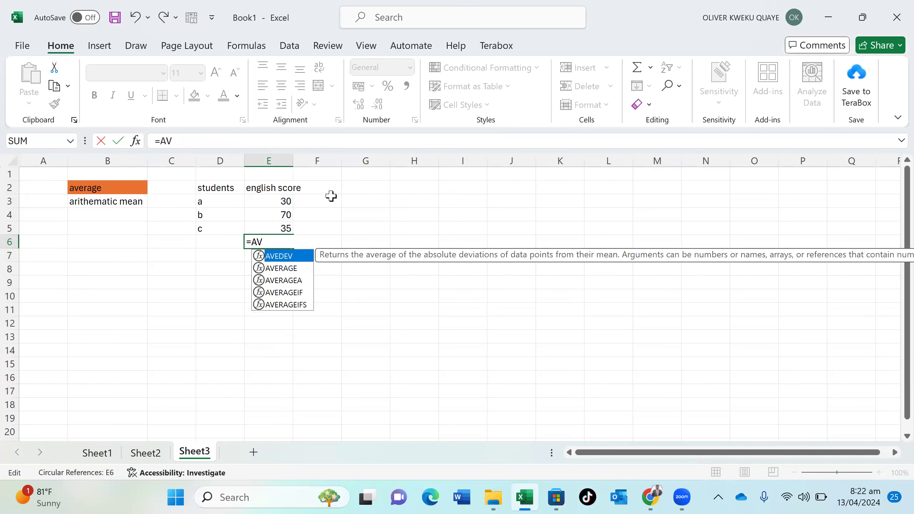
double_click(285, 268)
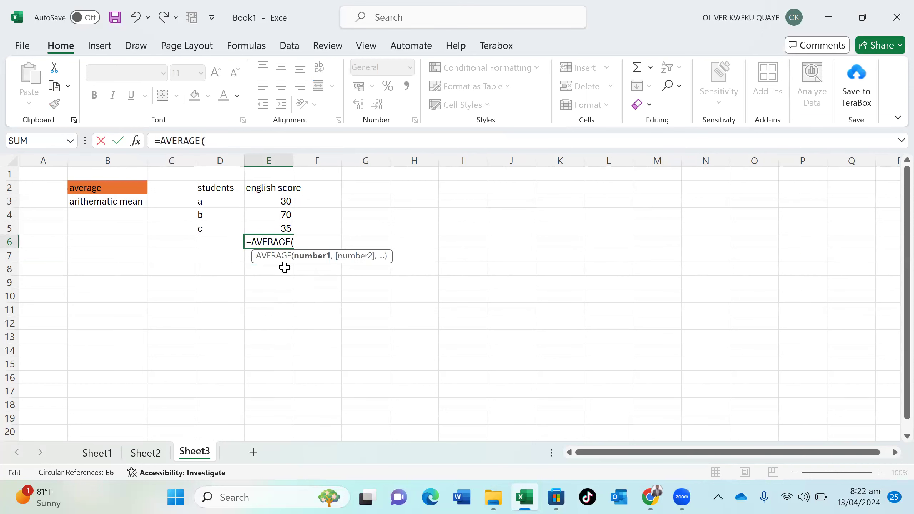
drag(285, 202, 285, 226)
text())
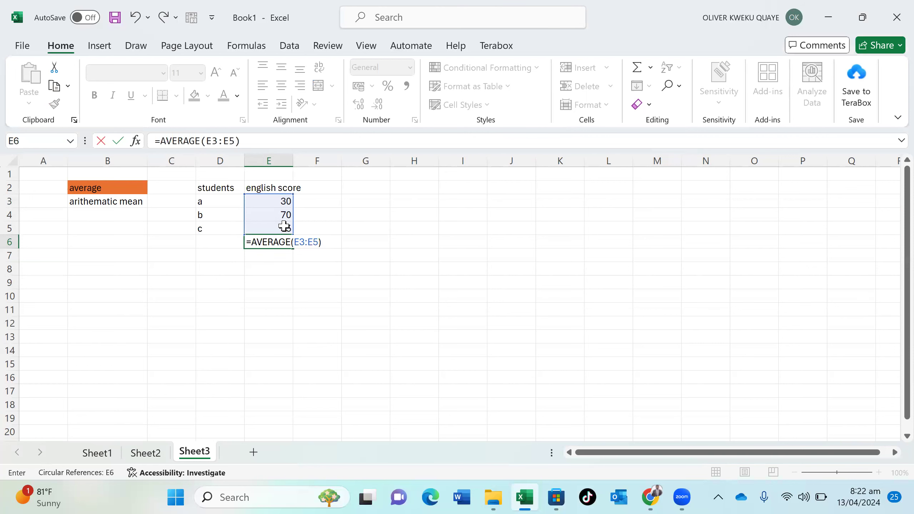
key(Return)
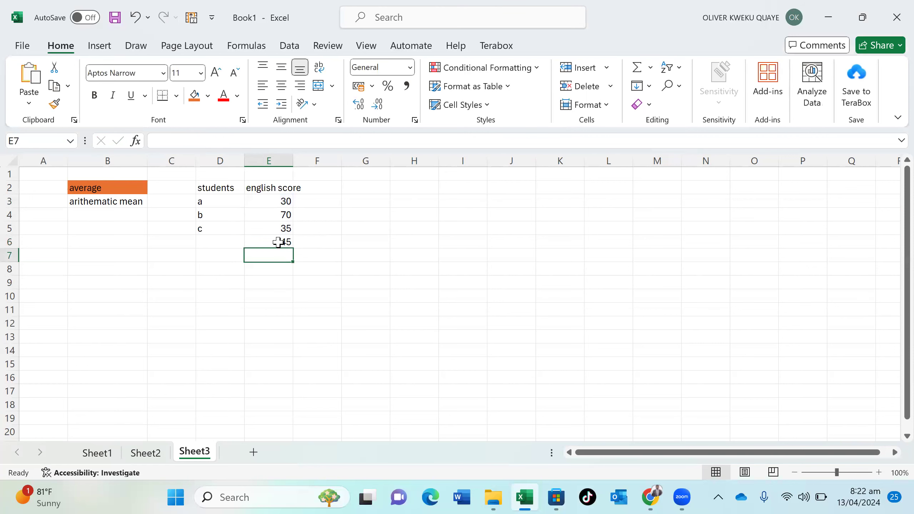
Fill the 45 average in E6 orange and enter the label MEAN in F6
click(278, 242)
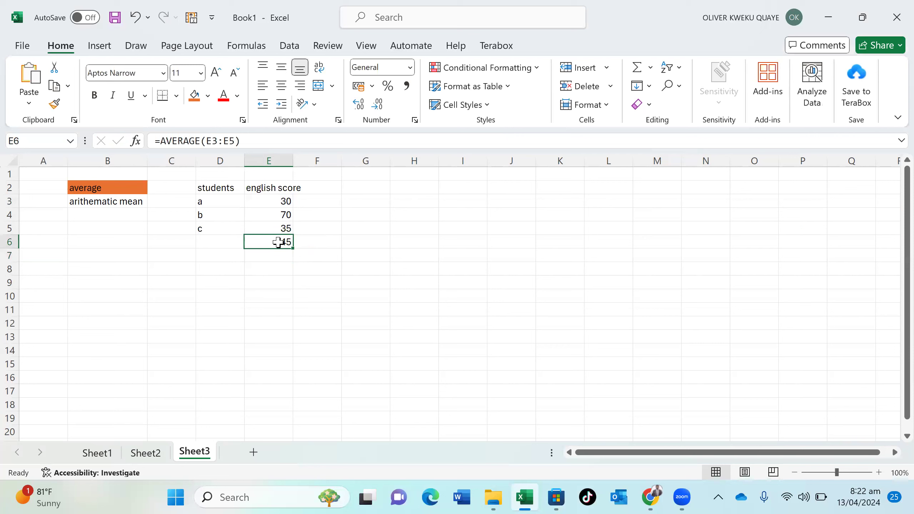
click(193, 97)
click(303, 244)
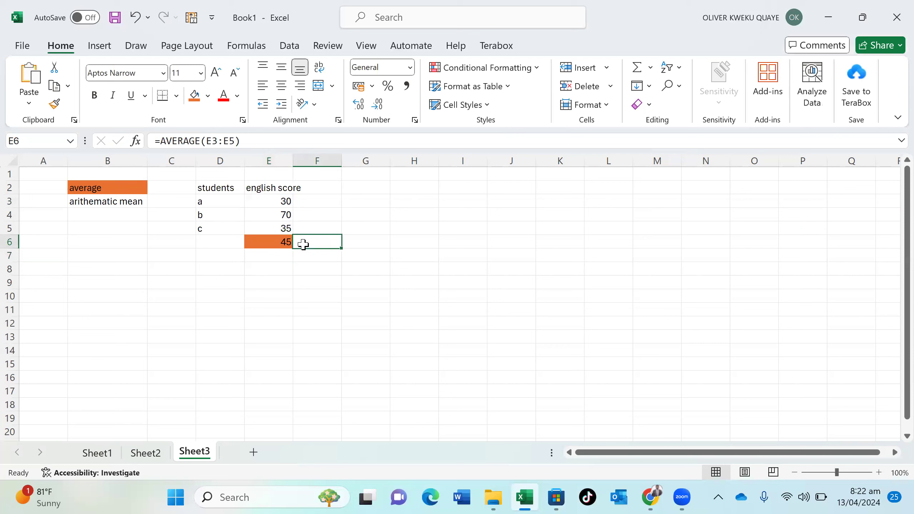
text(MEAN)
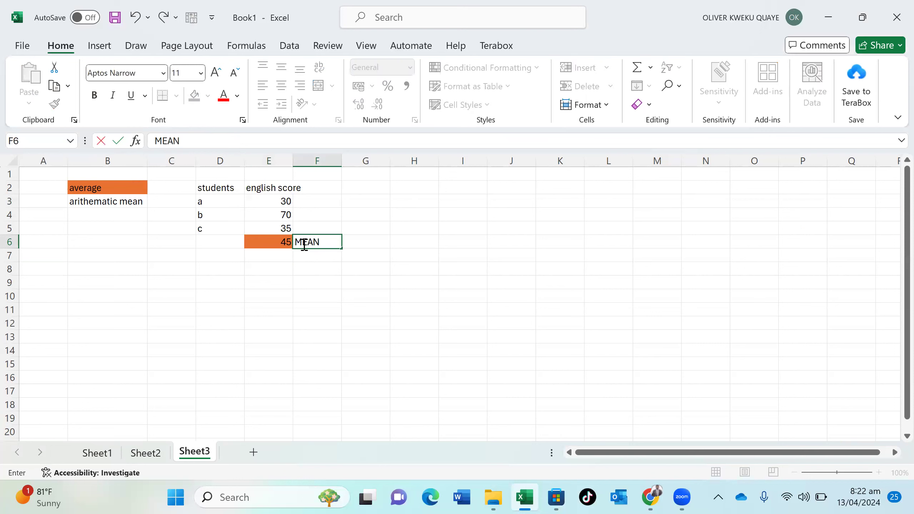
click(323, 265)
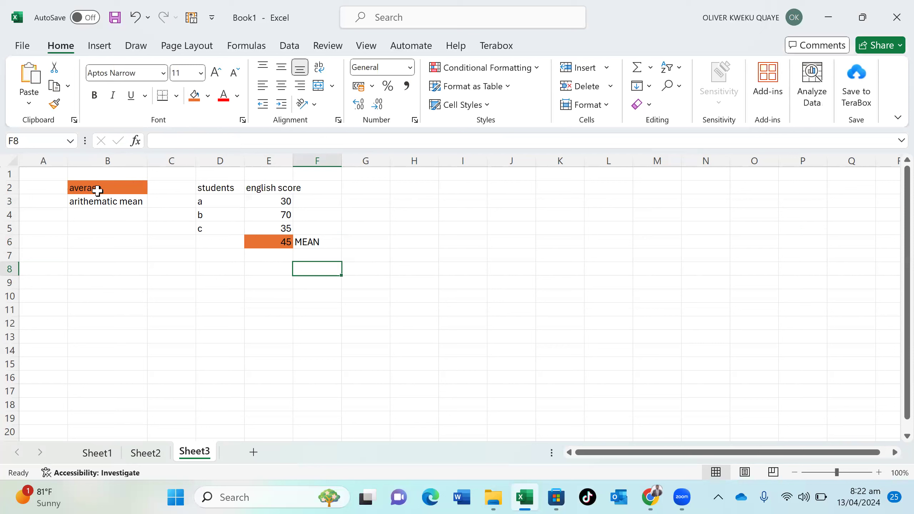
click(100, 287)
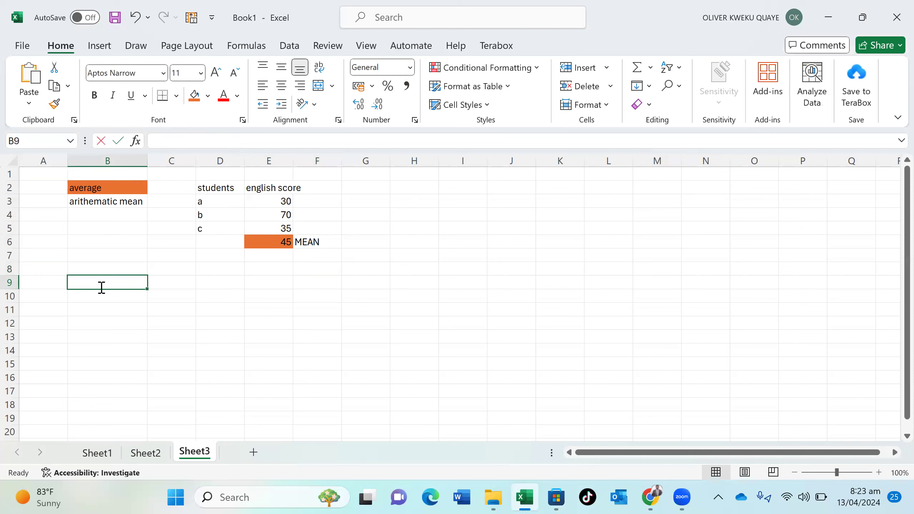
Enter a SUM heading in B9 and give it an orange fill
text(SUM)
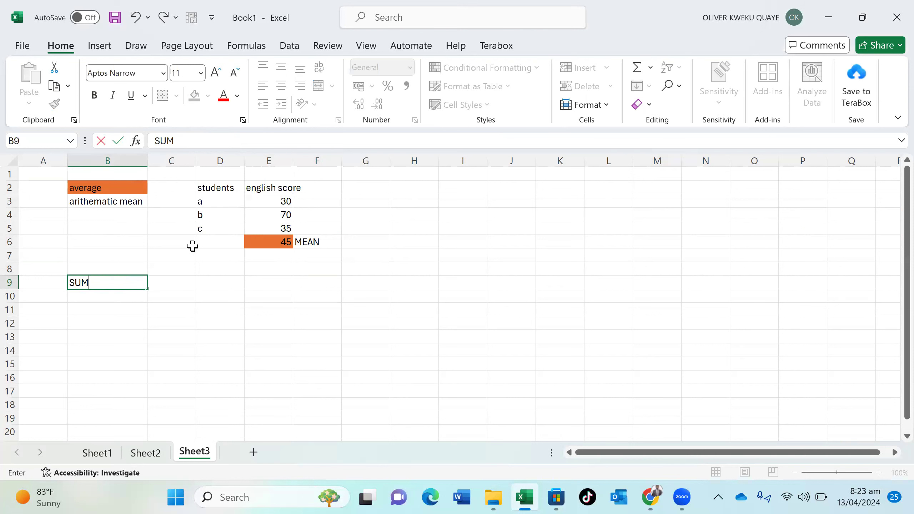
click(96, 308)
click(111, 282)
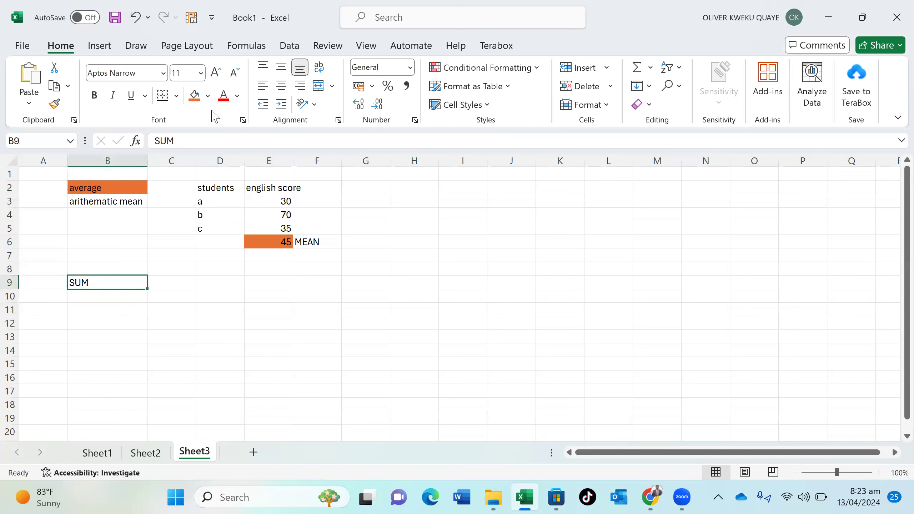
click(208, 96)
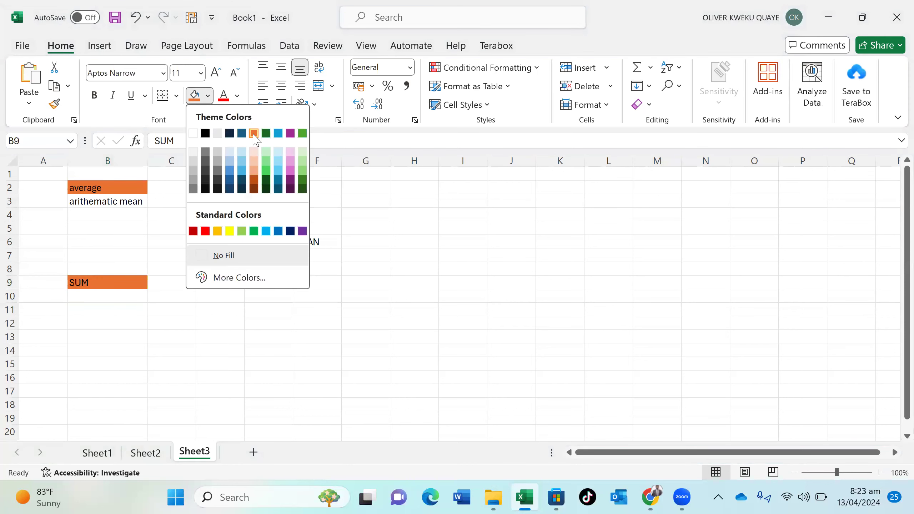
click(254, 135)
Write 'ADD values' in B10 under the SUM heading
click(132, 299)
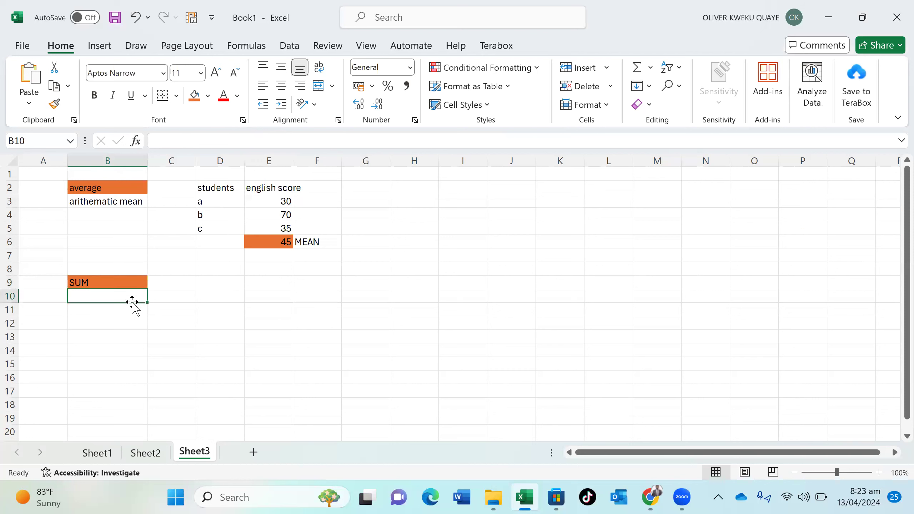
text(ADD values)
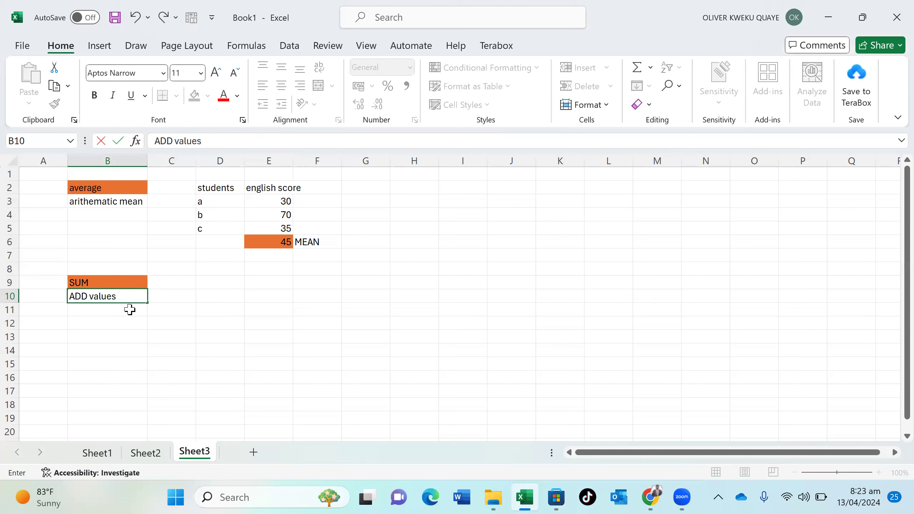
click(130, 310)
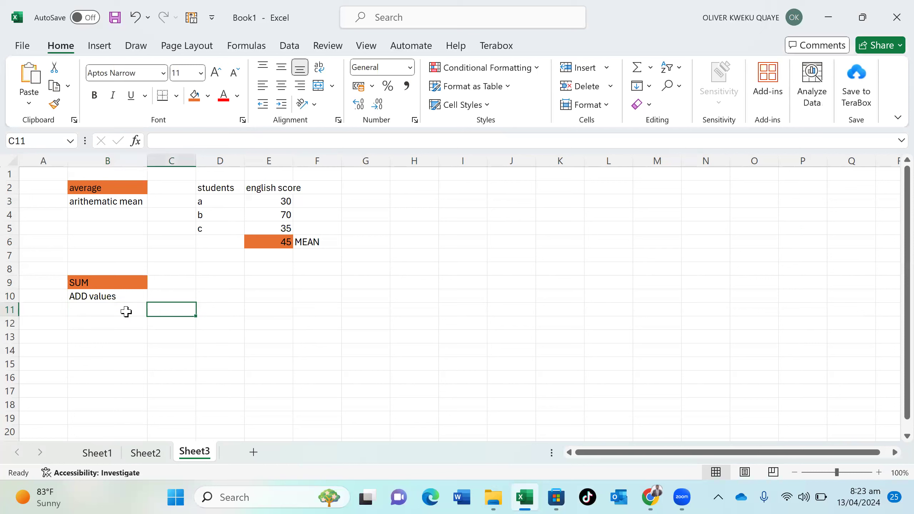
Enter 'Quantitative' in B11, correcting the typos along the way
text(A)
key(BackSpace)
key(BackSpace)
text(Qa)
text(u)
key(BackSpace)
key(BackSpace)
text(uantuit)
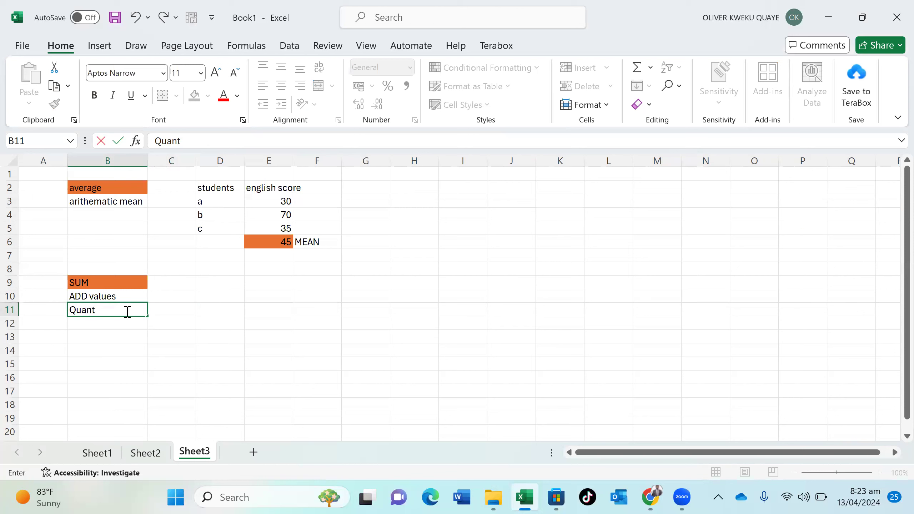
key(BackSpace)
key(BackSpace)
text(itative)
click(253, 284)
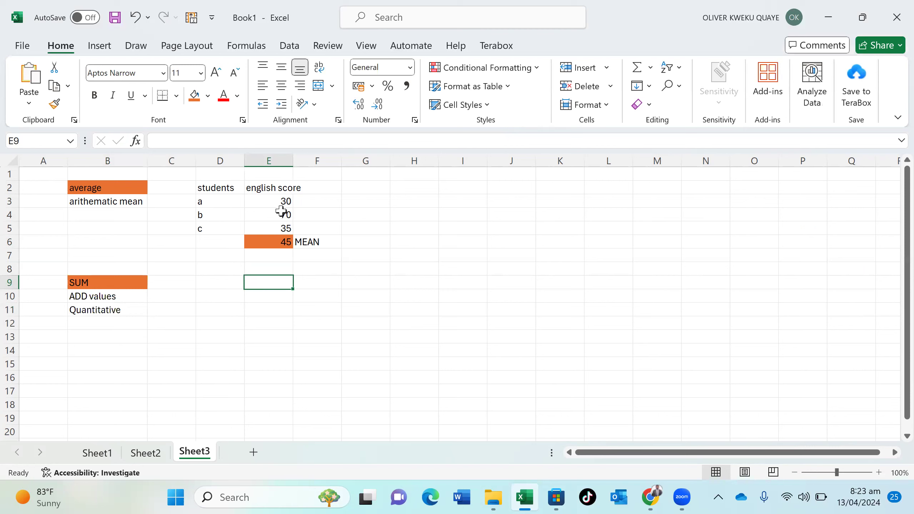
double_click(276, 284)
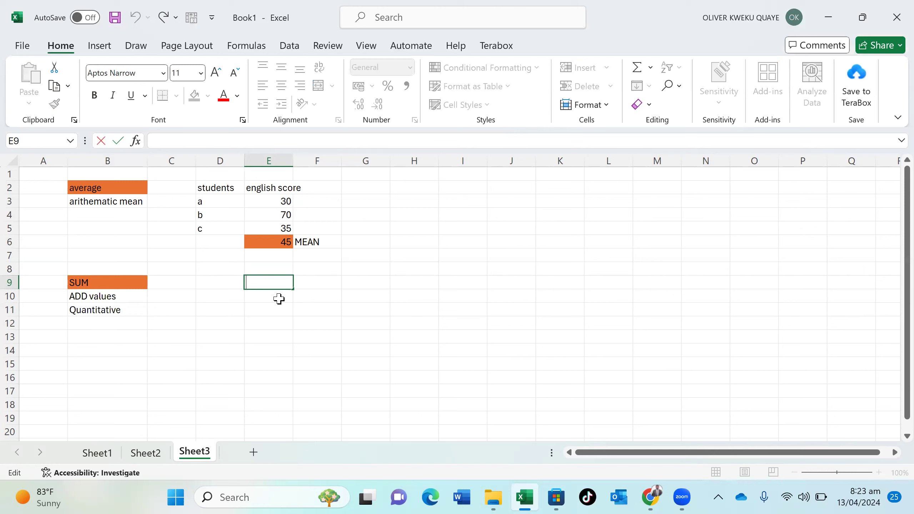
Enter the addition formula of the three English scores in E9, accepting Excel's correction prompt
text(=)
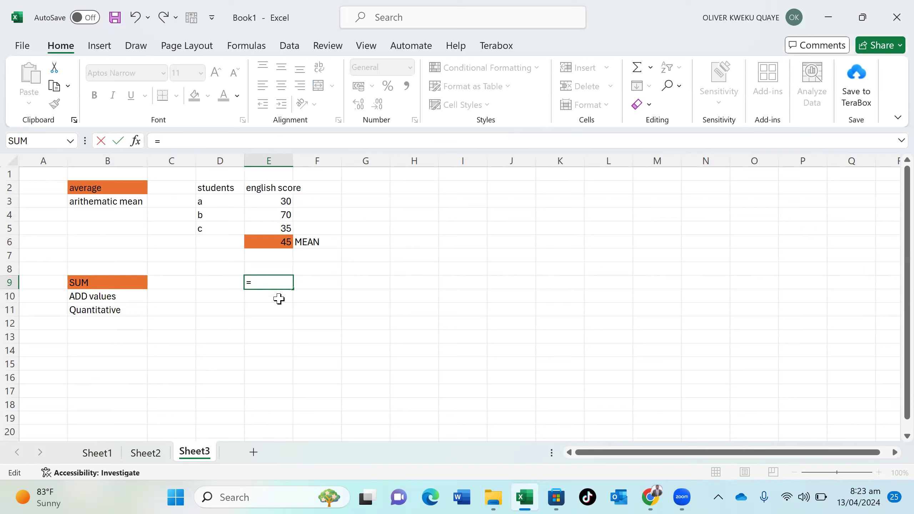
text(3o+8)
key(BackSpace)
text(70+)
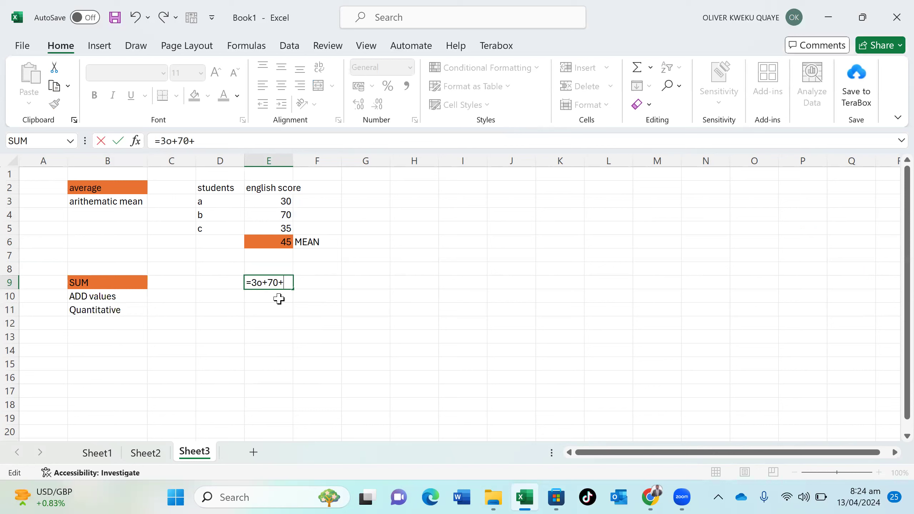
text(37)
key(BackSpace)
text(5)
key(Return)
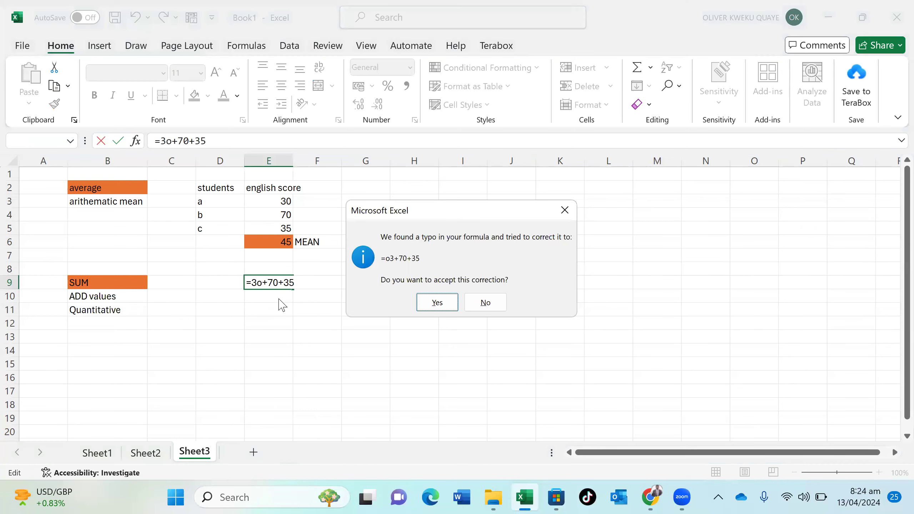
click(449, 301)
click(448, 301)
Fix E9's first term to 30 so =30+70+35 shows 135
double_click(269, 285)
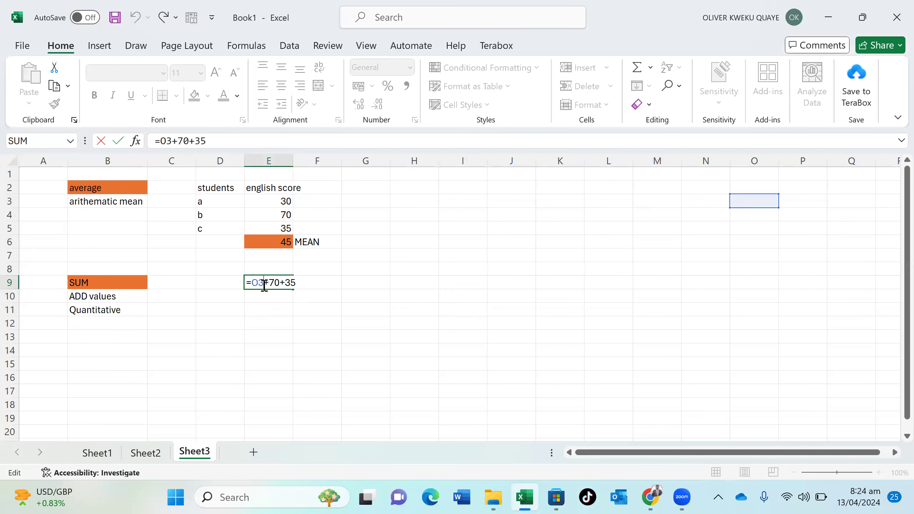
key(BackSpace)
key(BackSpace)
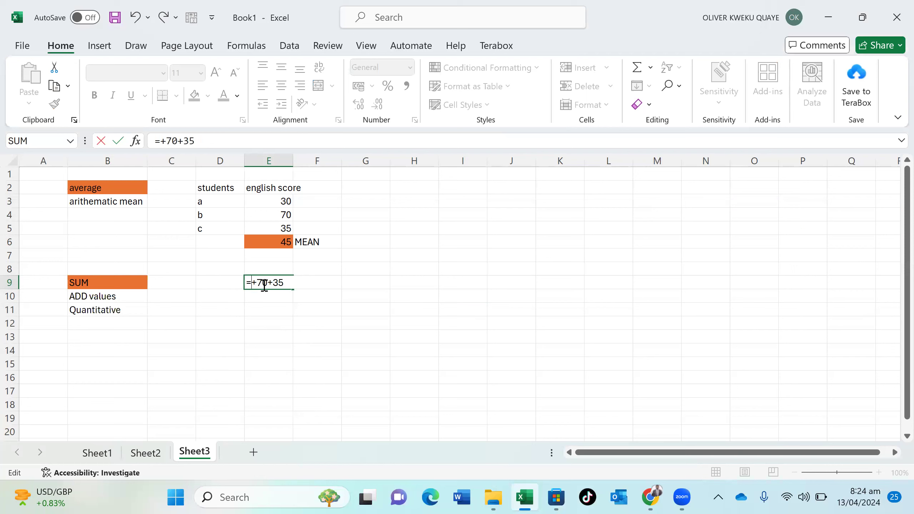
text(30)
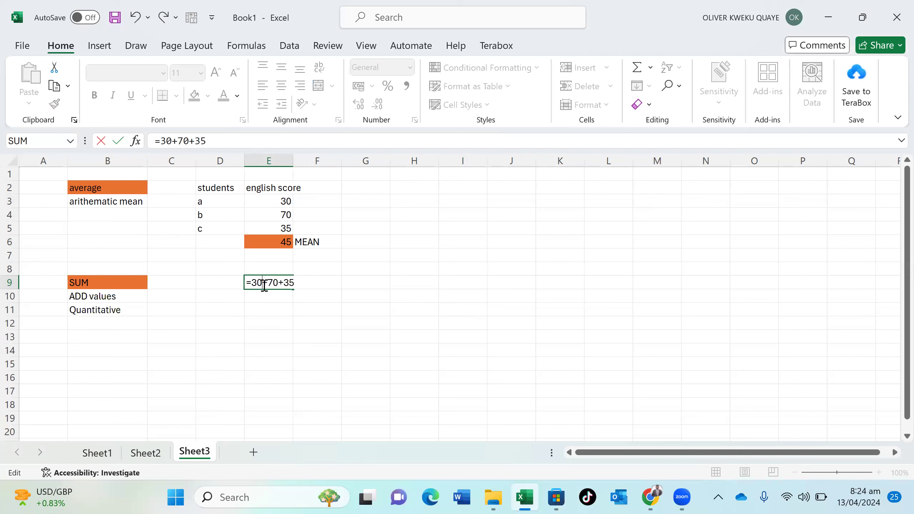
key(Return)
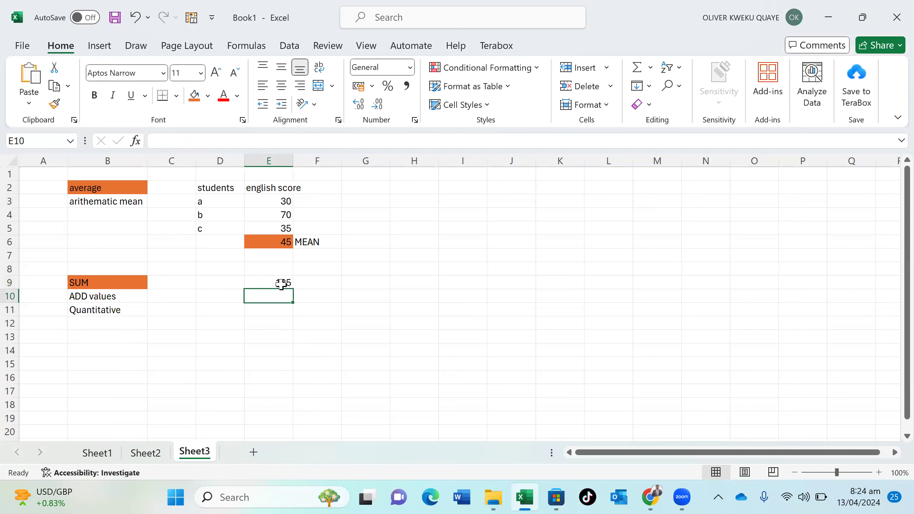
click(281, 284)
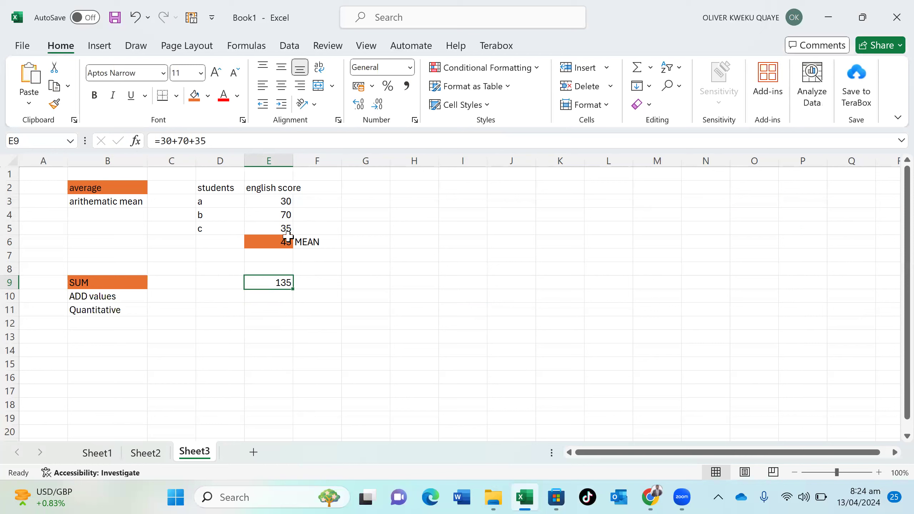
click(285, 298)
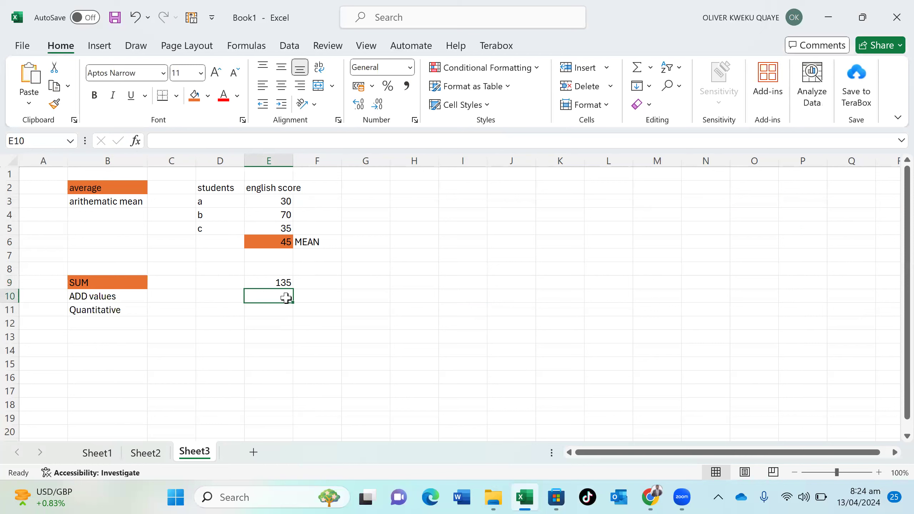
Enter =SUM(E3:E5) in E10 to total the English scores as 135
text(=sum)
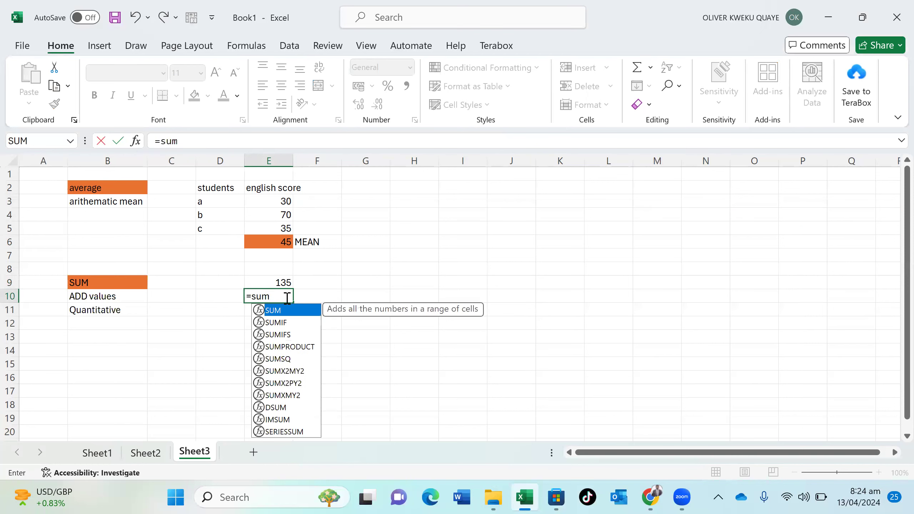
double_click(284, 310)
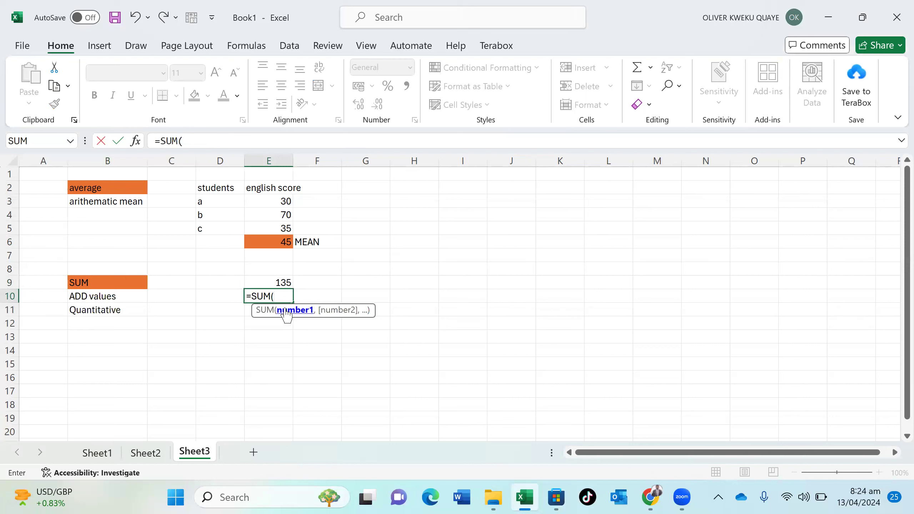
click(274, 199)
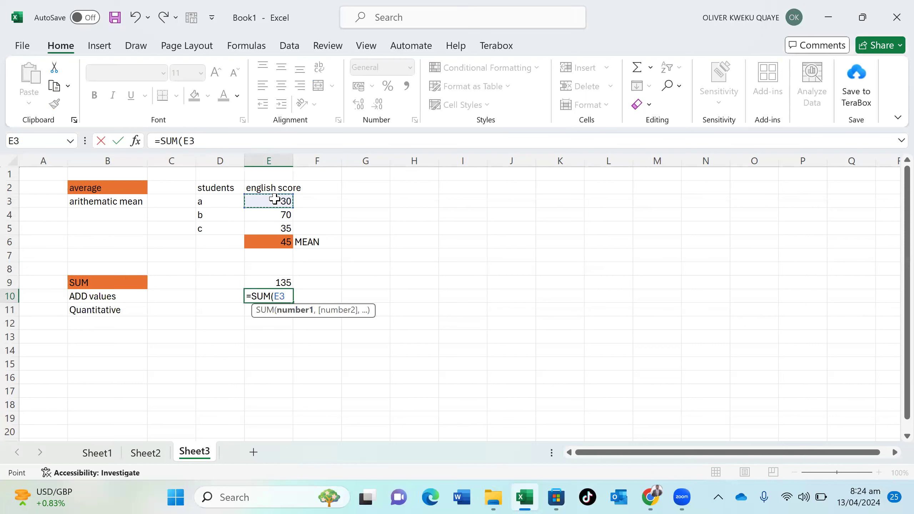
drag(273, 200, 281, 228)
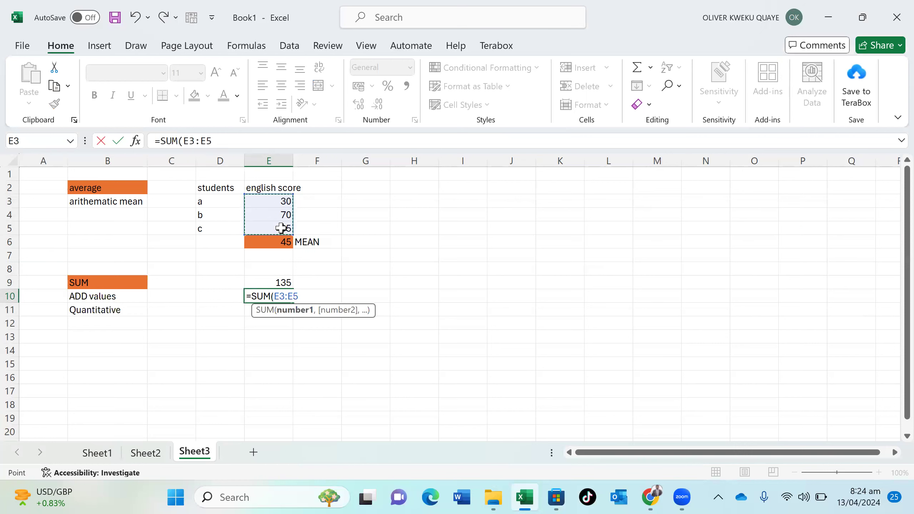
text())
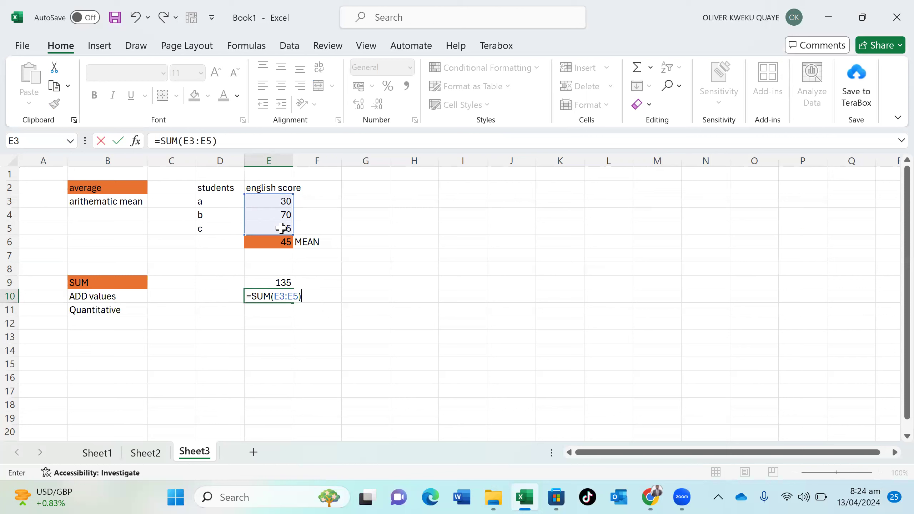
key(Return)
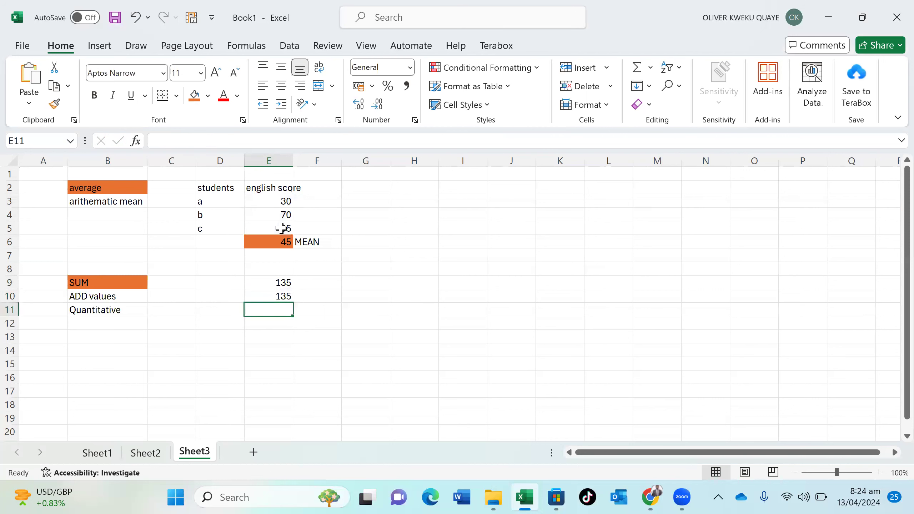
Give the SUM result cell E10 an orange fill
click(271, 294)
click(194, 95)
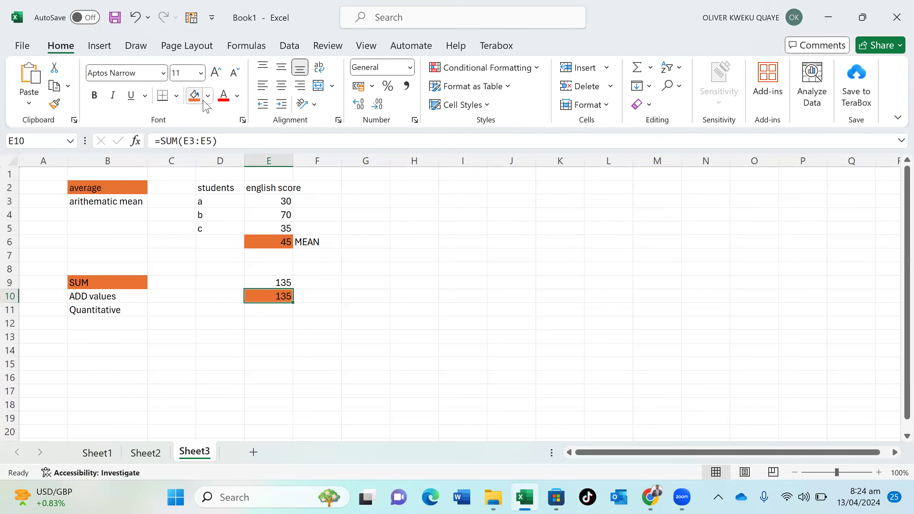
click(106, 346)
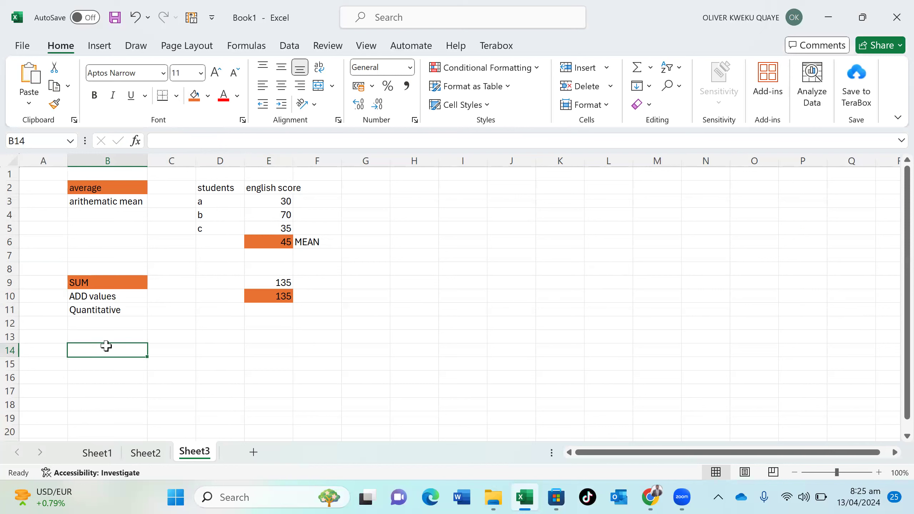
Type the heading SUMIF in B14 and fill it light green
text(SUMIF)
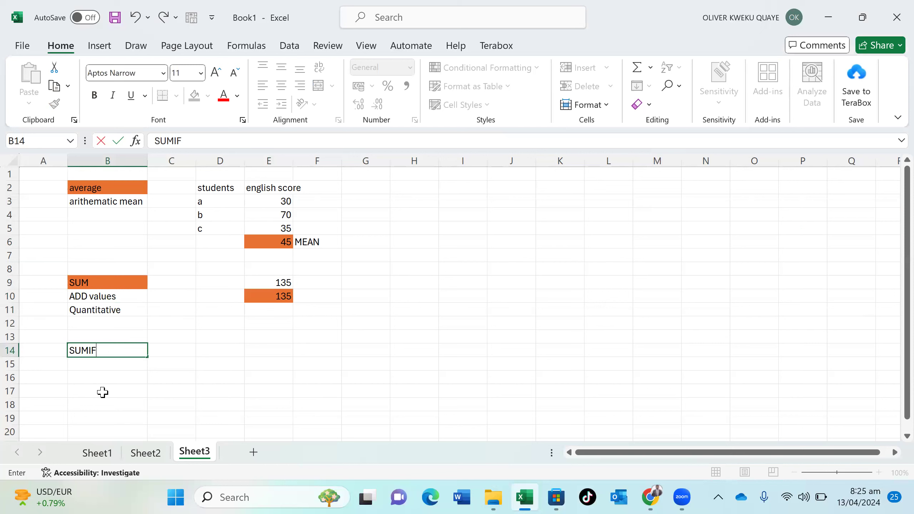
click(102, 391)
click(121, 349)
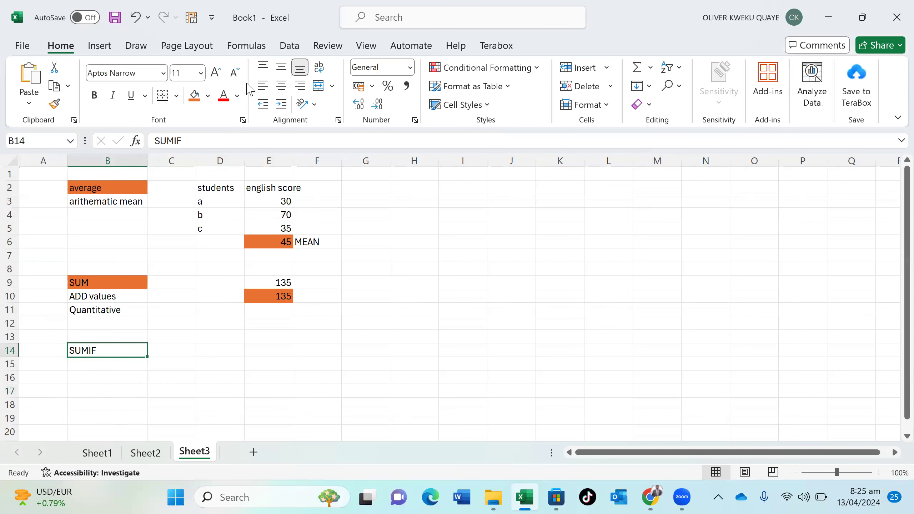
click(208, 96)
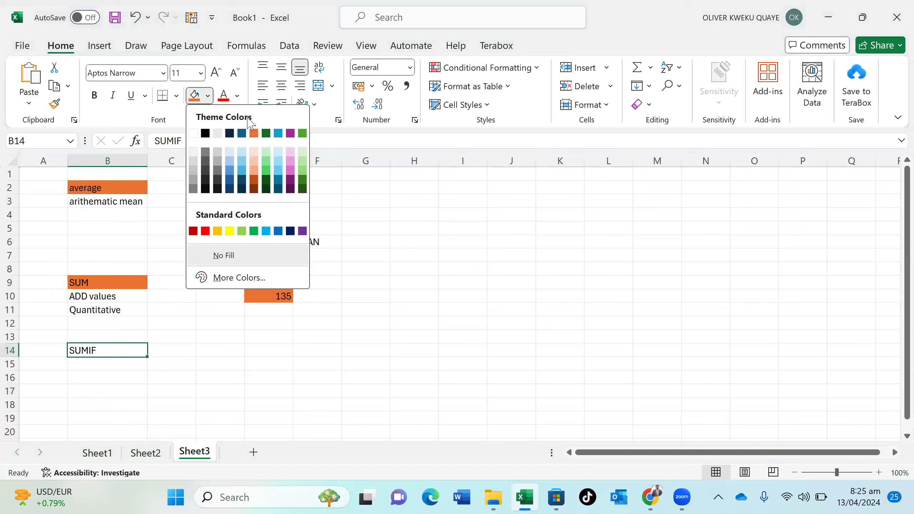
click(303, 172)
click(233, 352)
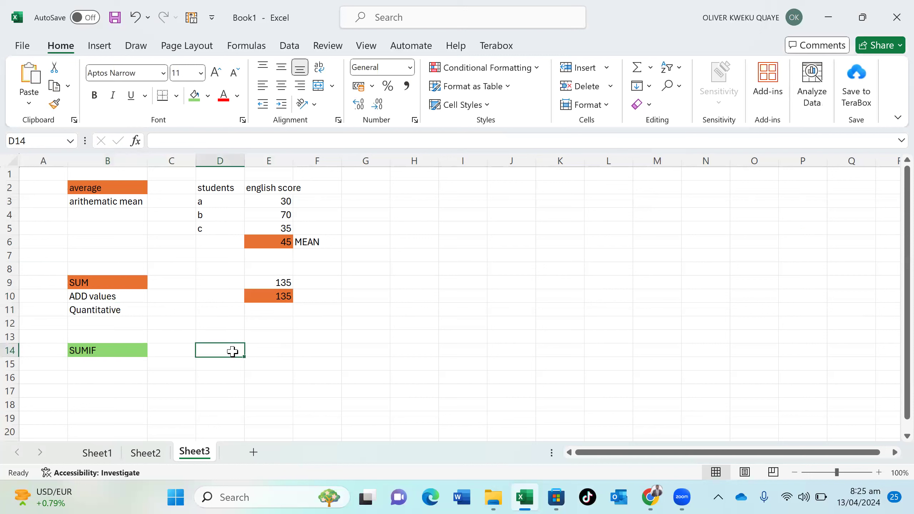
click(124, 367)
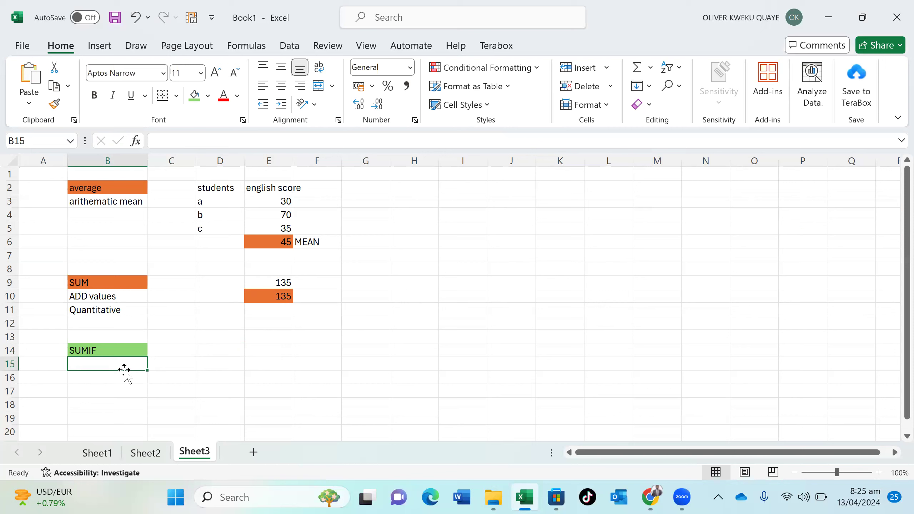
Type 'ADDING VALUES that meet my creteria' into B15
text(ADDI)
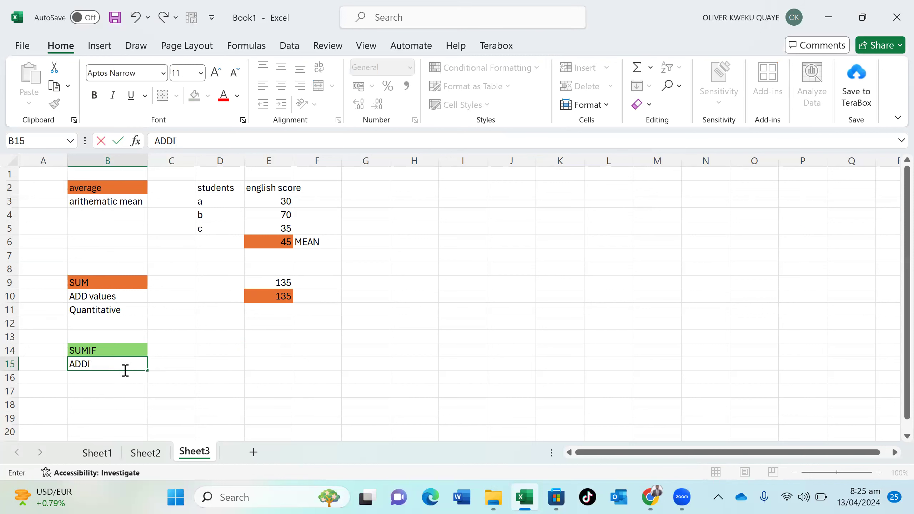
text(NG VALUES that meet m)
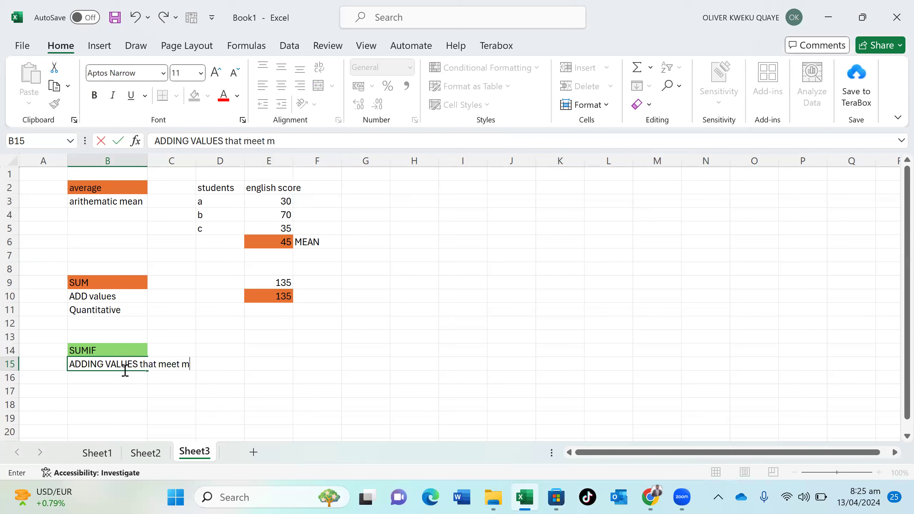
text(y creteria)
click(110, 403)
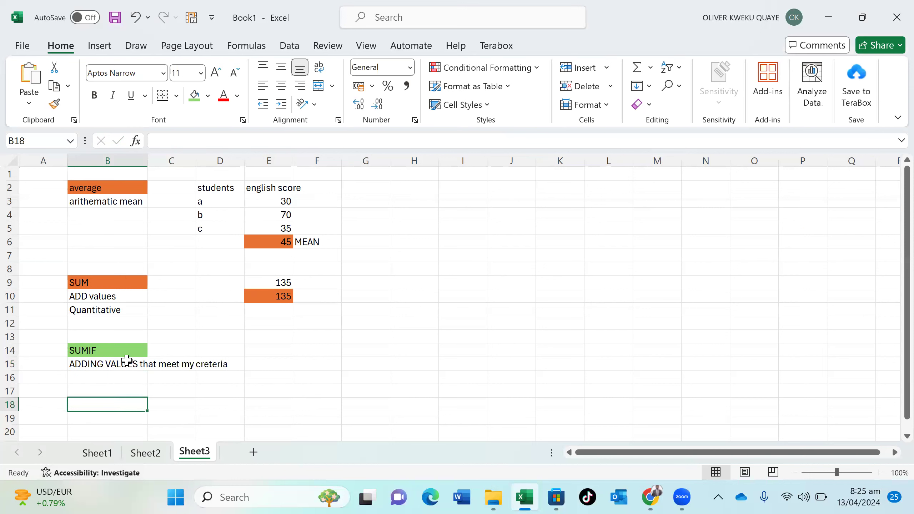
click(127, 360)
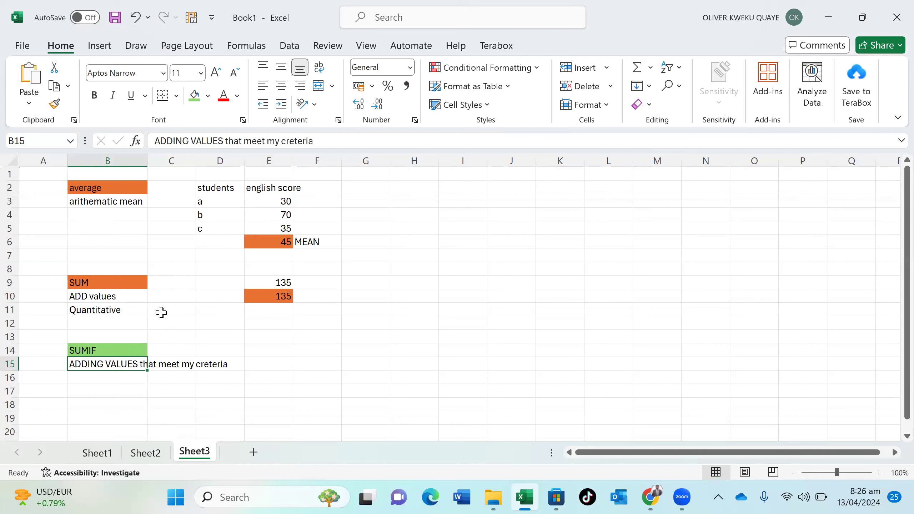
click(140, 418)
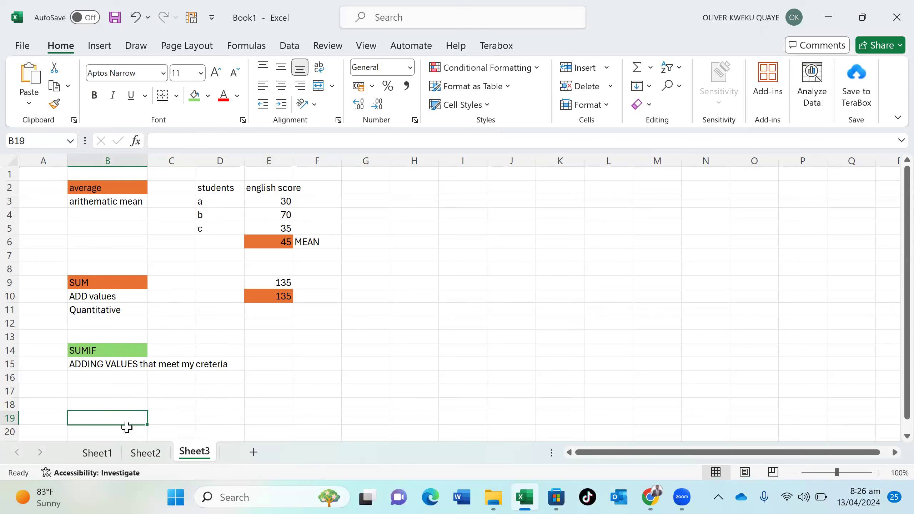
Apply Wrap Text to B15 so the description spans three lines
click(129, 369)
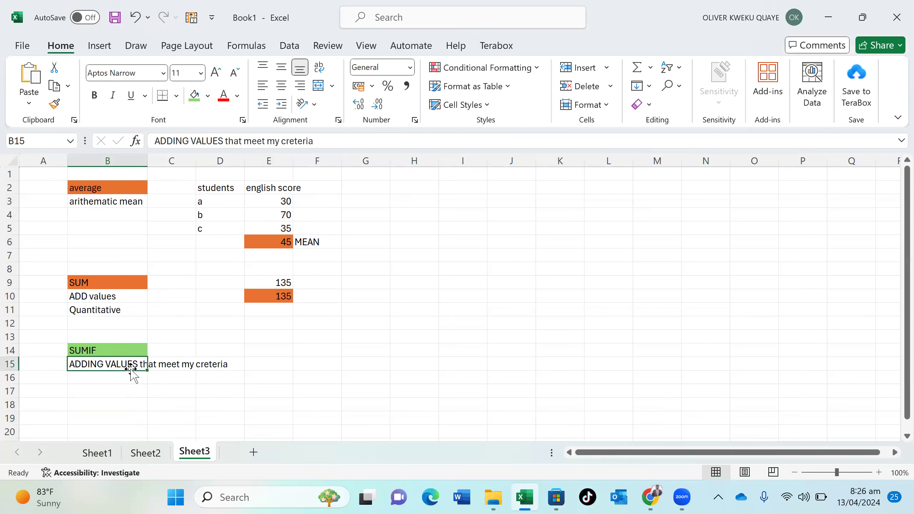
click(318, 67)
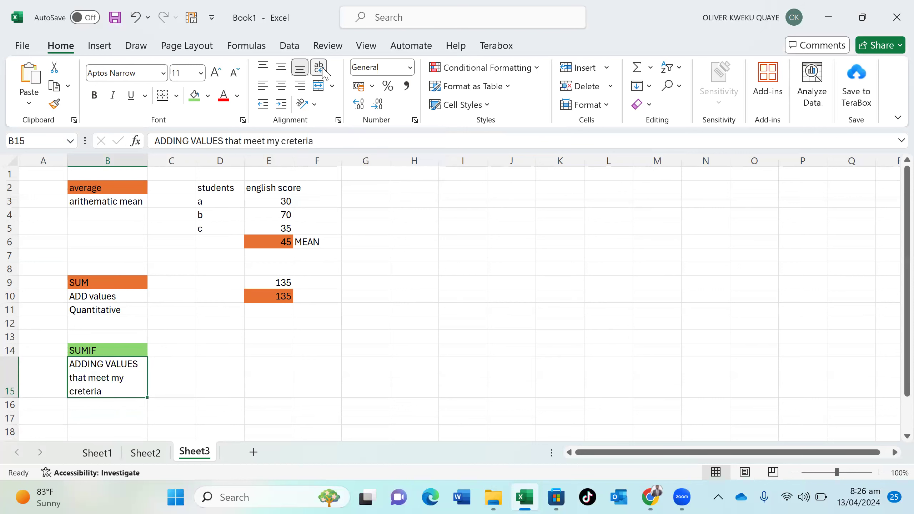
click(157, 386)
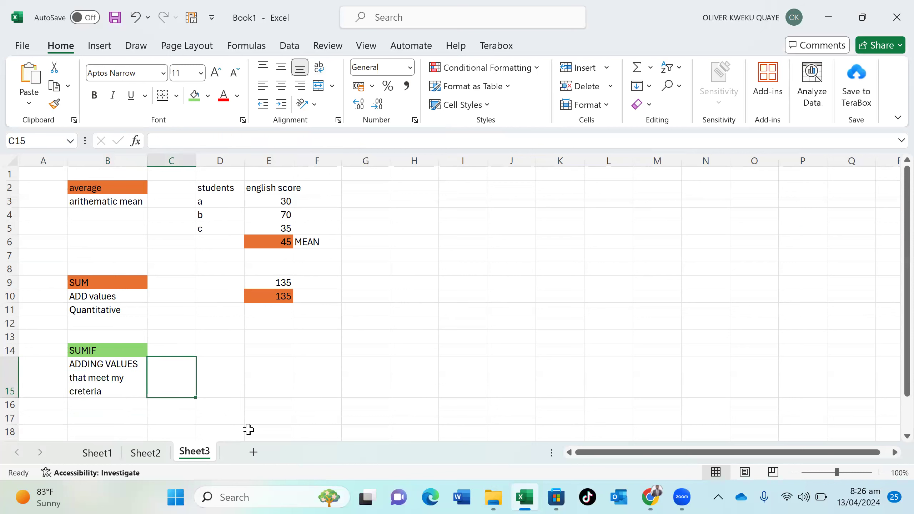
On Sheet2, enter String in M8, words in N8 and text in O8, then return to Sheet3
click(144, 455)
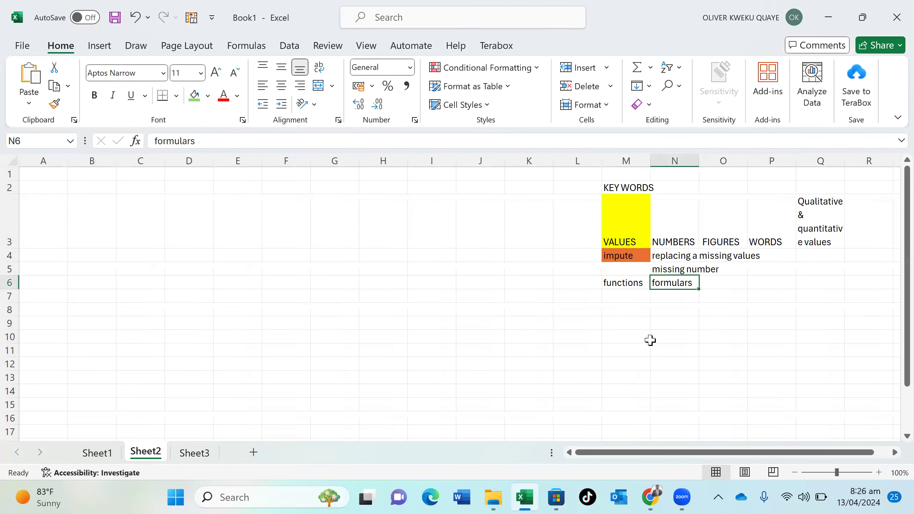
click(624, 308)
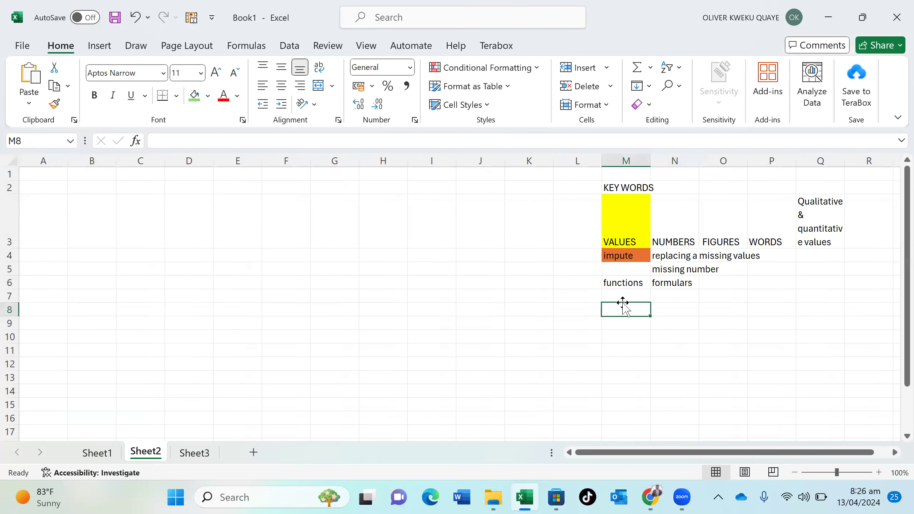
text(St)
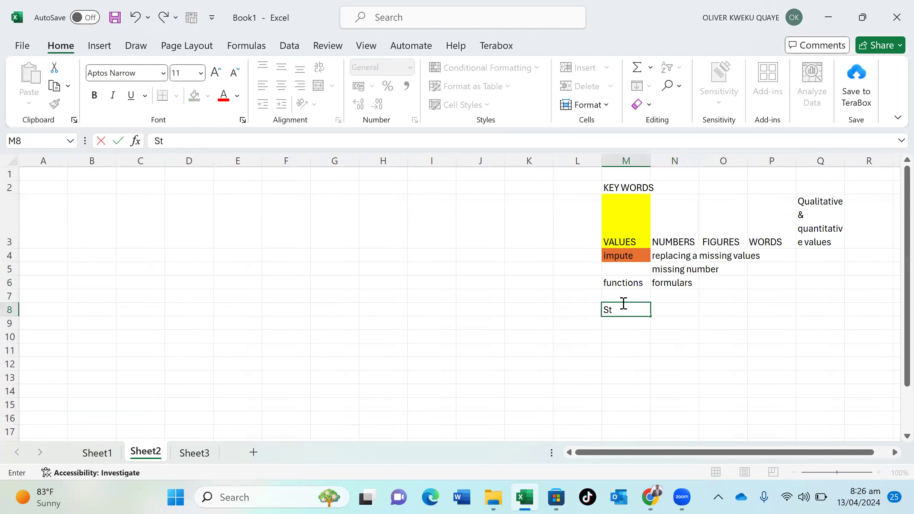
text(ring)
click(675, 310)
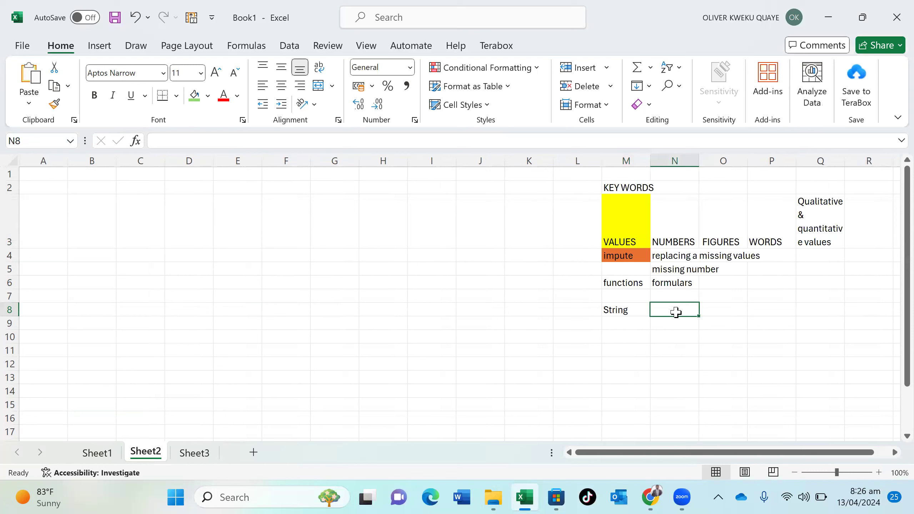
text(words)
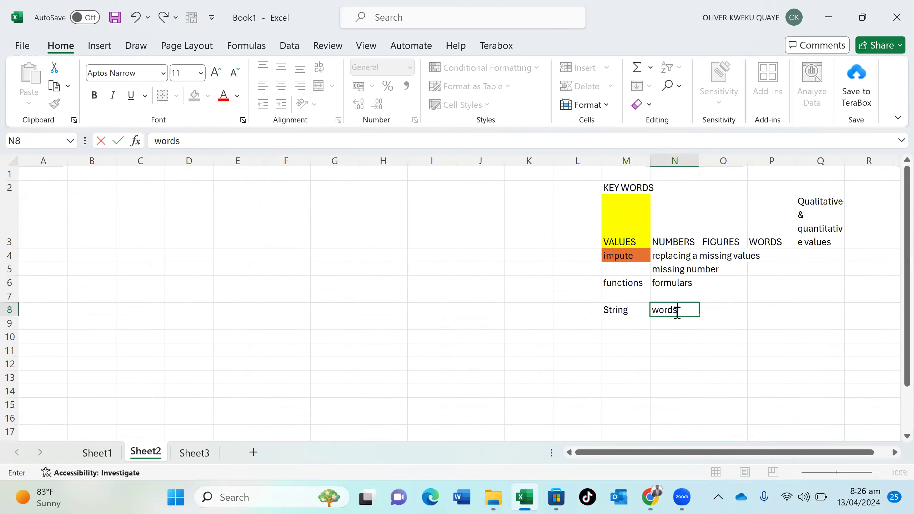
key(Tab)
text(text)
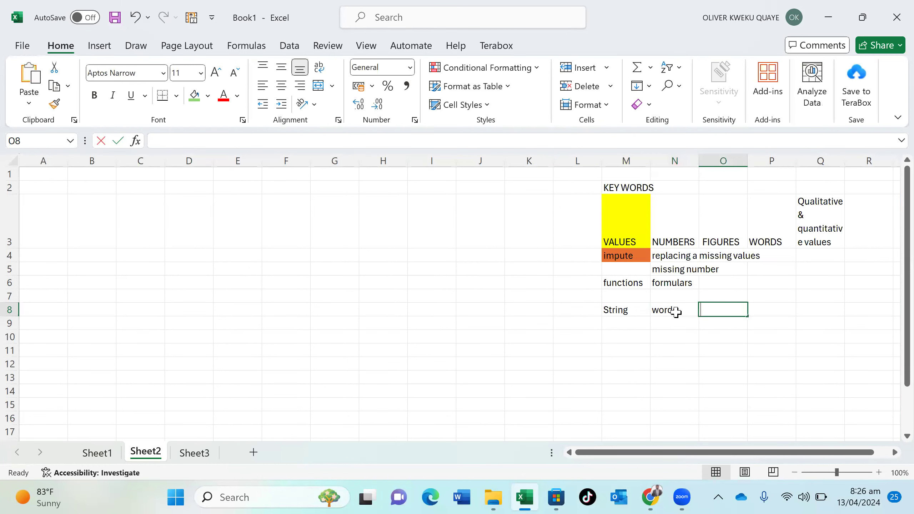
click(722, 354)
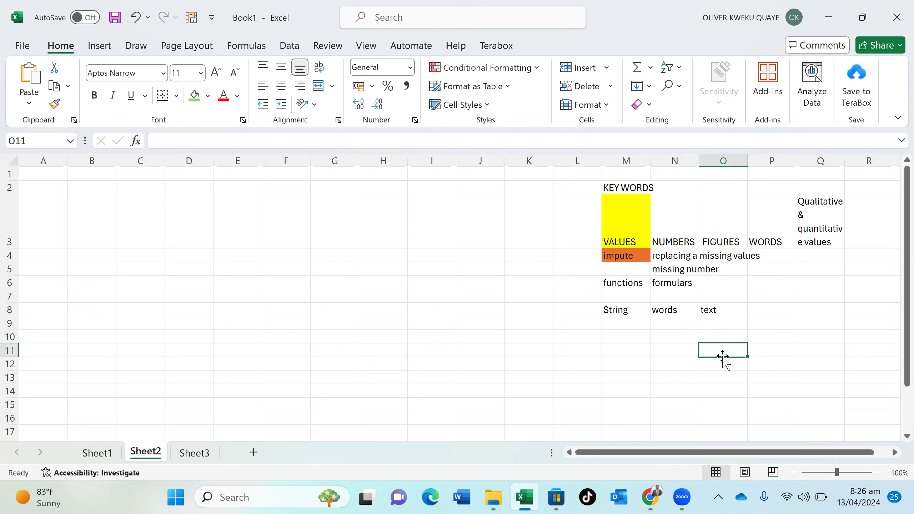
click(193, 453)
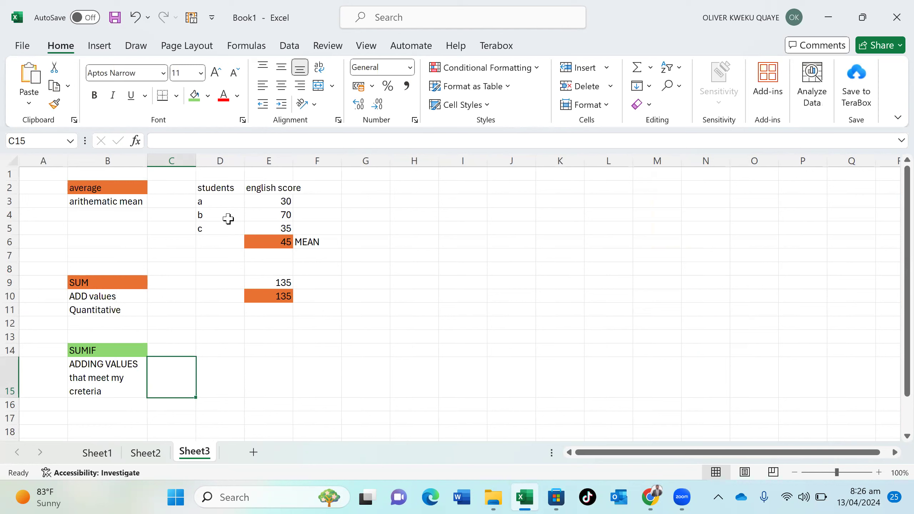
Put 'string' in I5 and headings 'car type' and 'numbers' in D14:E14
click(475, 228)
text(string)
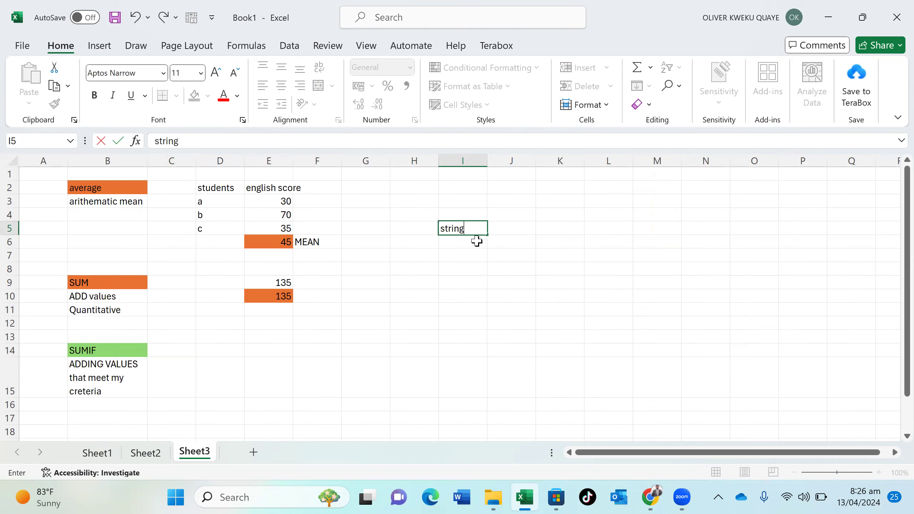
click(225, 353)
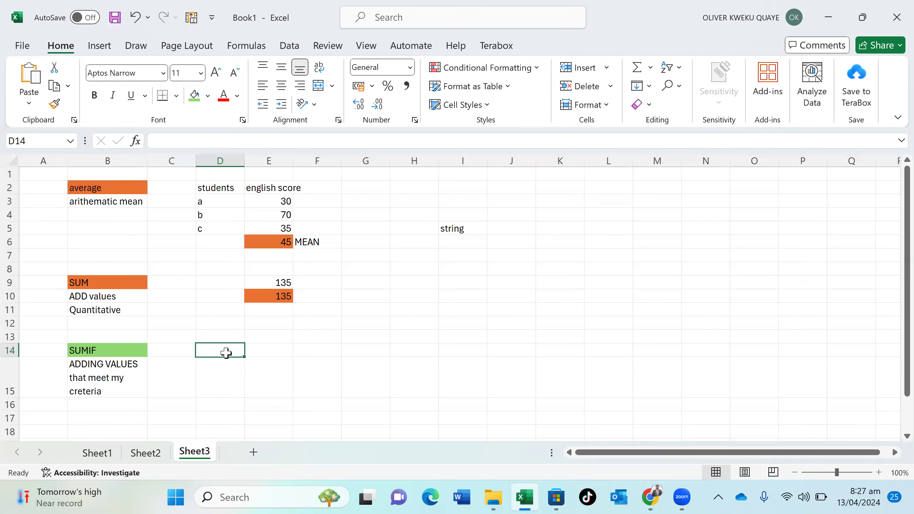
text(car)
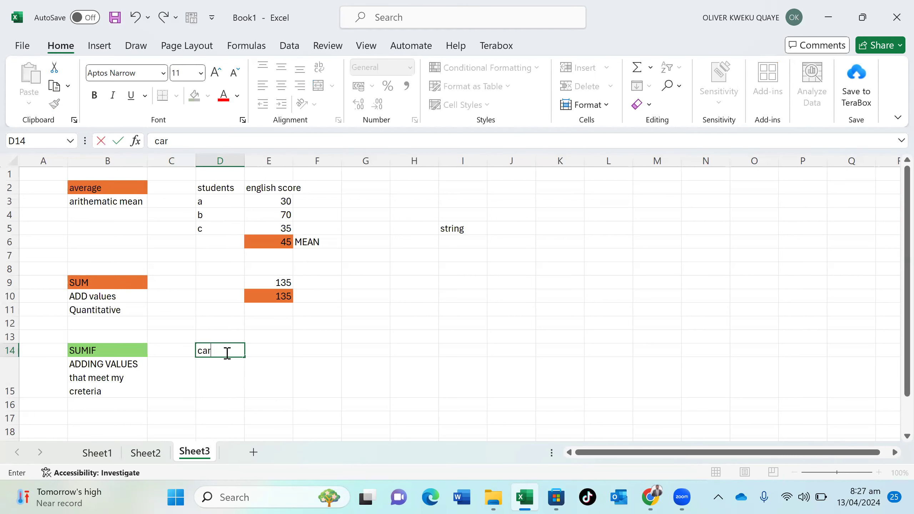
text( type)
click(280, 349)
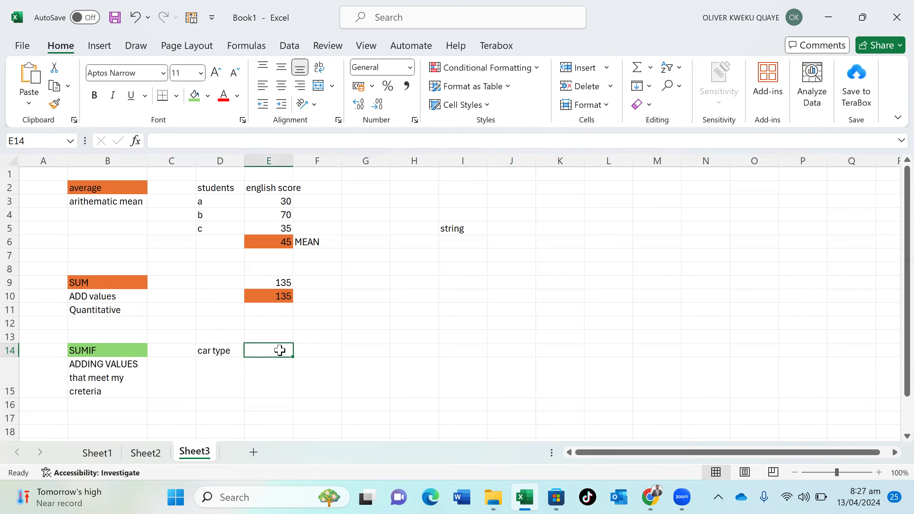
text(numbers)
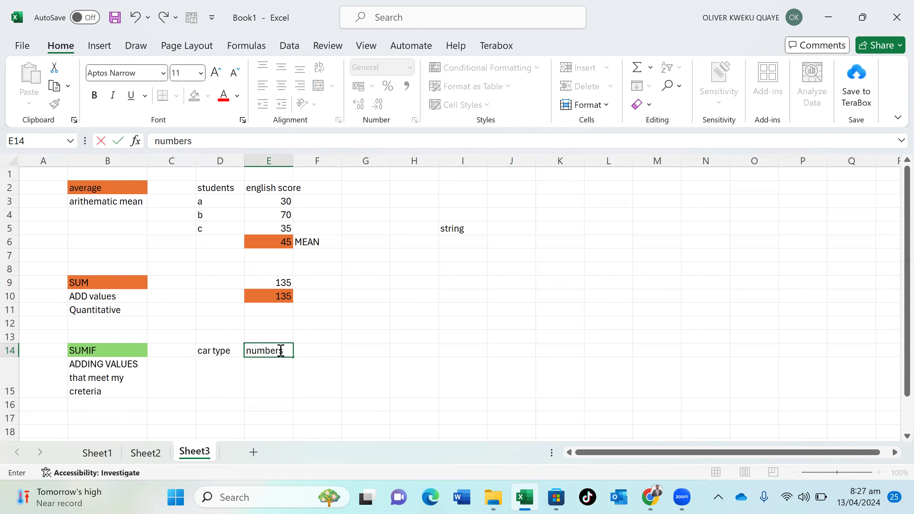
click(228, 385)
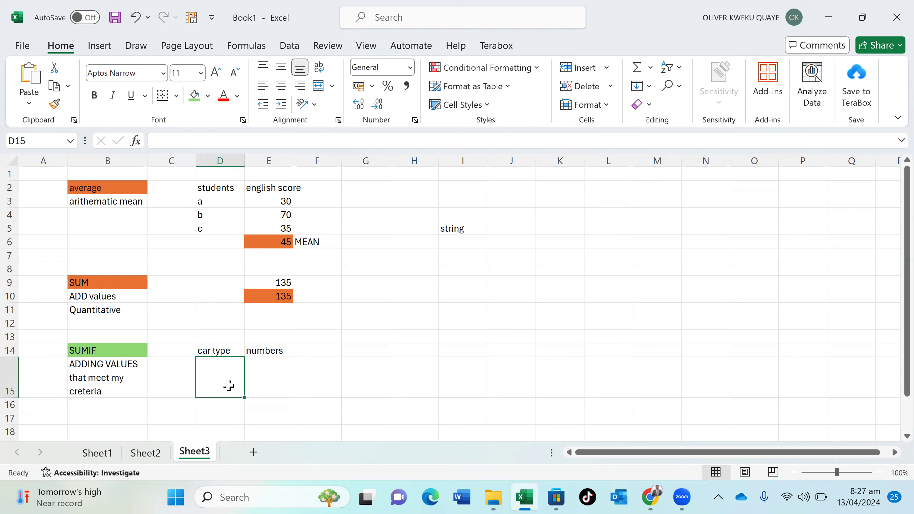
Add table rows toyota 10, hondai 12 and v8 3
text(toyota)
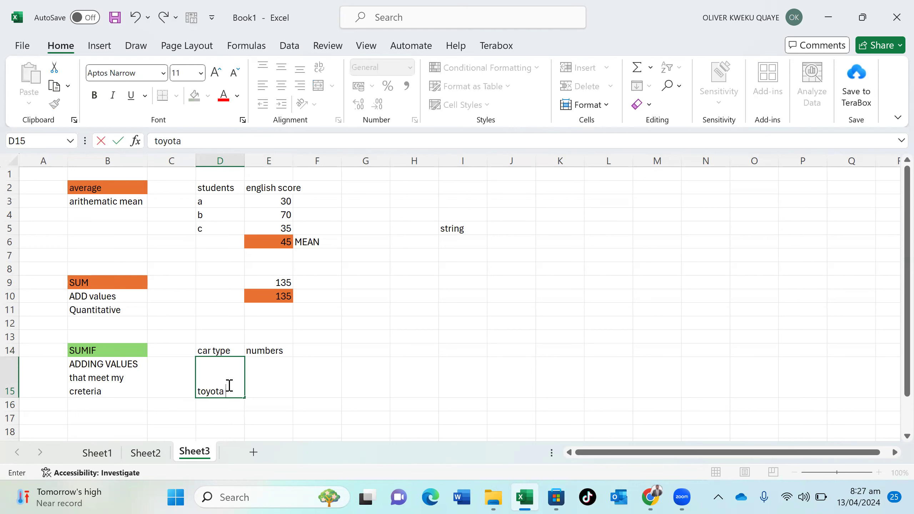
key(Tab)
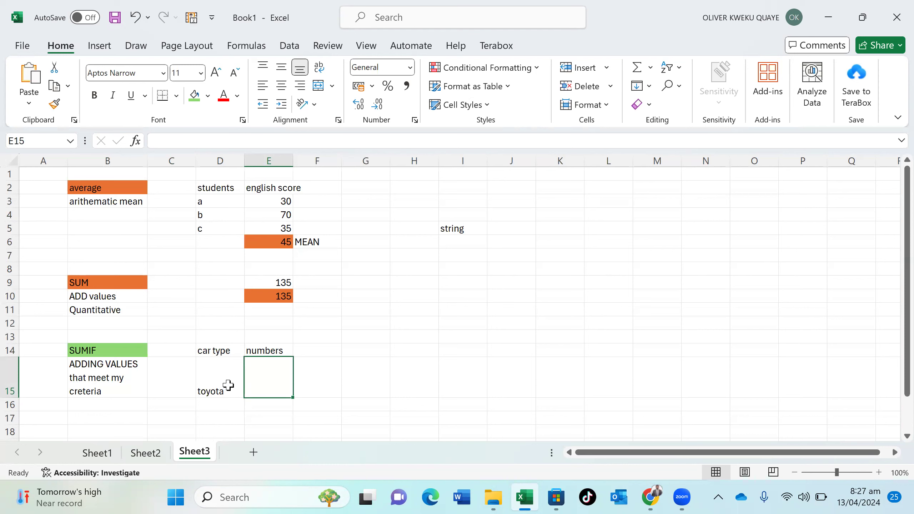
text(10)
key(Return)
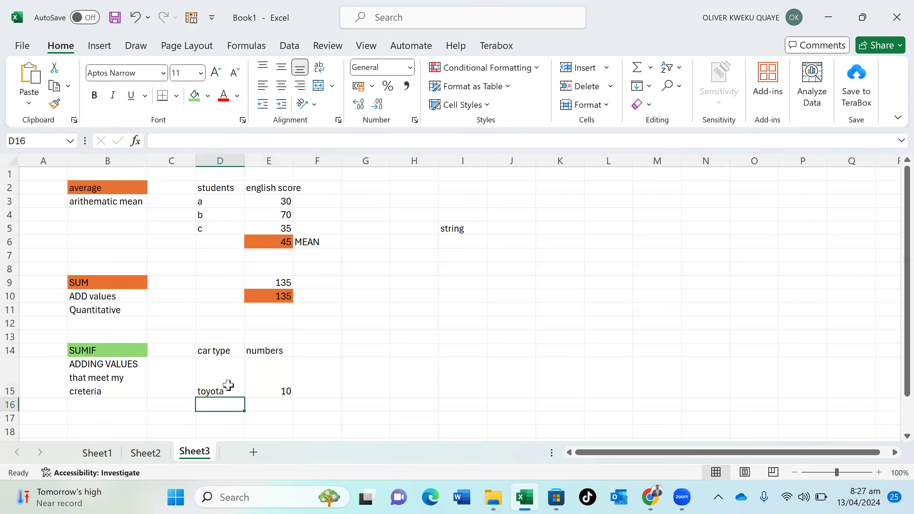
text(don)
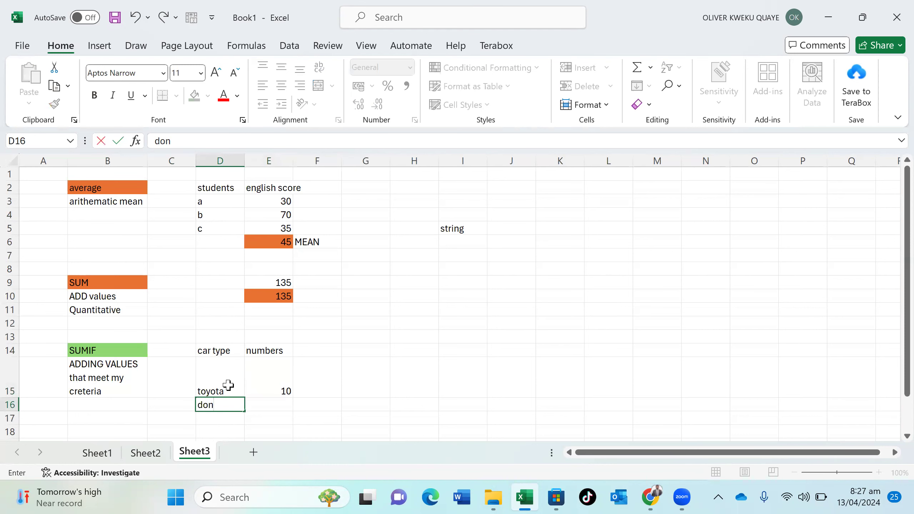
text(hondai)
key(Tab)
text(10)
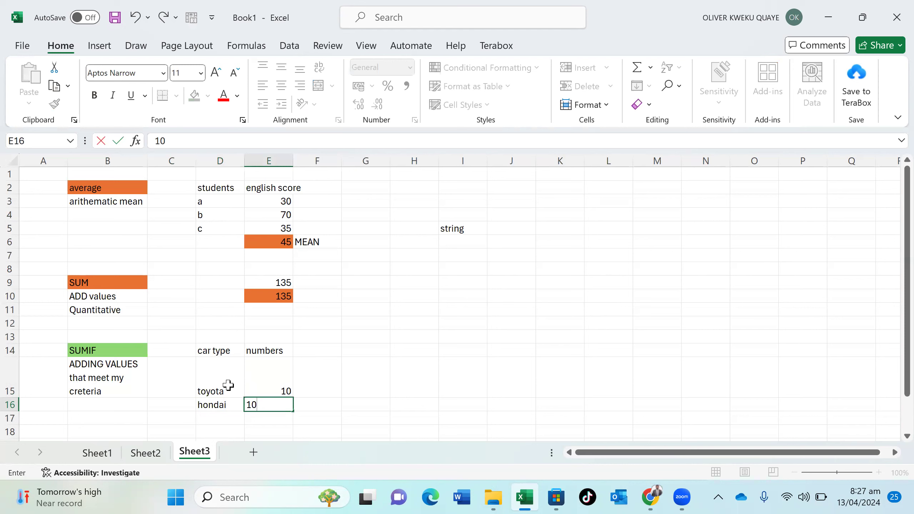
key(BackSpace)
text(2)
key(Return)
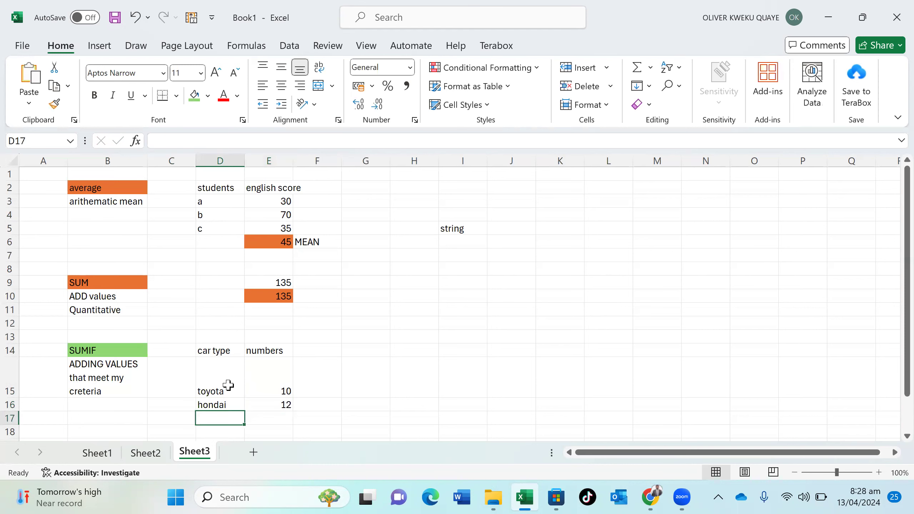
text(v)
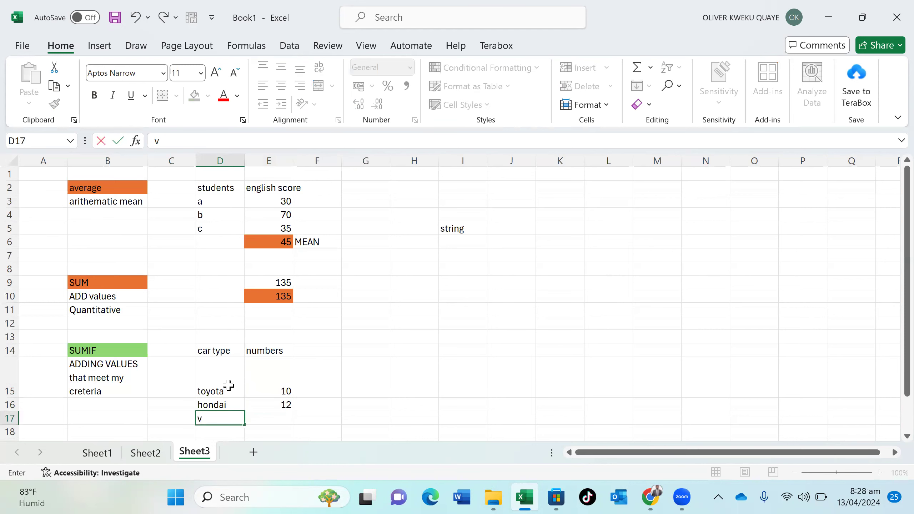
text(8)
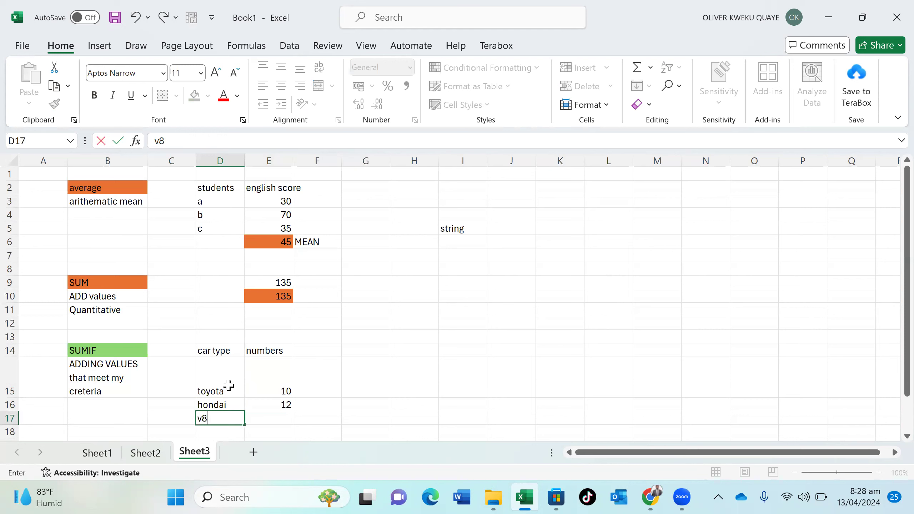
key(Tab)
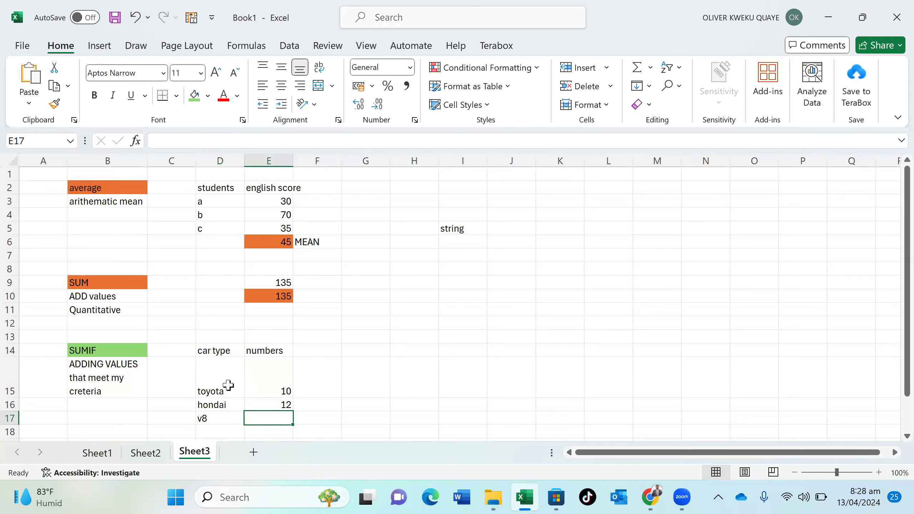
text(3)
key(Return)
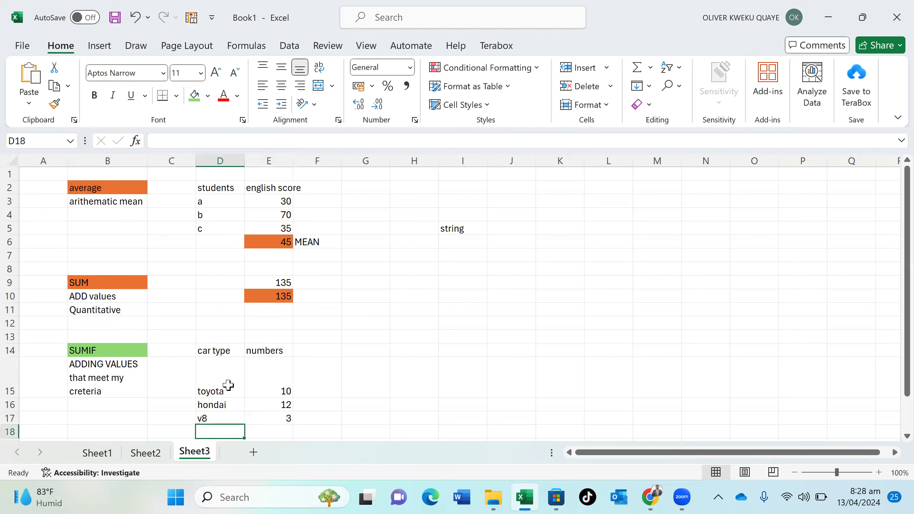
Add rows v8 29, toyota 23 and hondai 2 to the bottom of the table
text(v8)
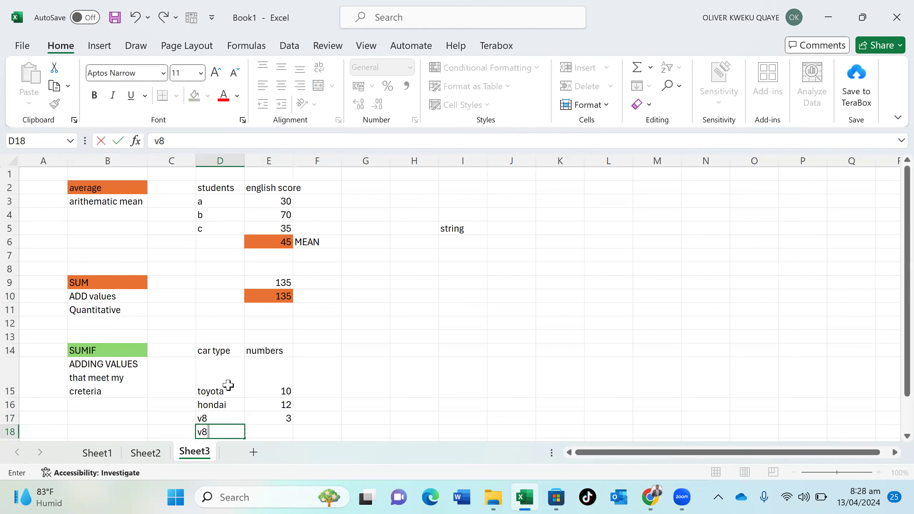
key(Tab)
text(29)
key(Return)
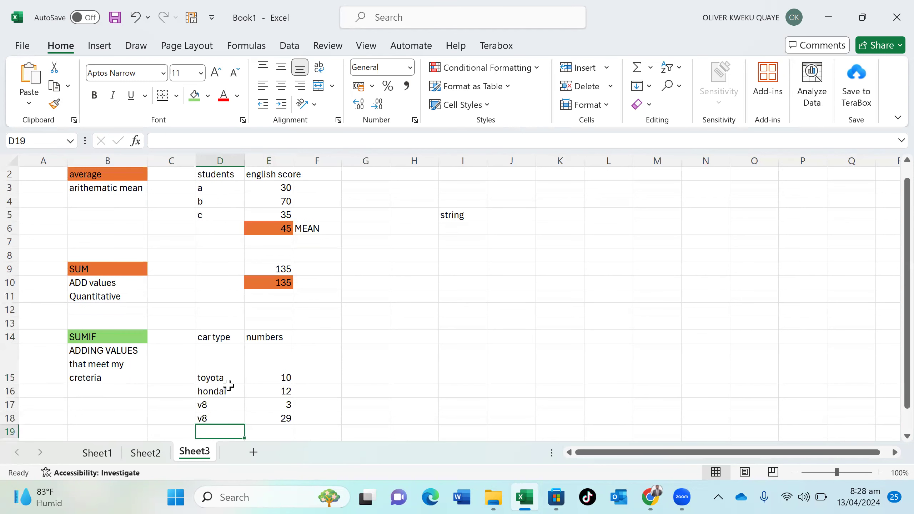
text(toyota)
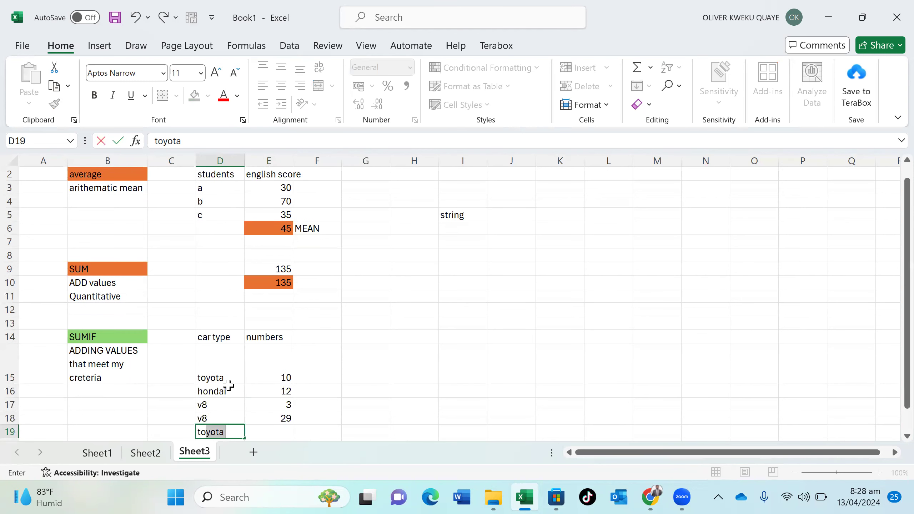
key(Tab)
text(23)
key(Return)
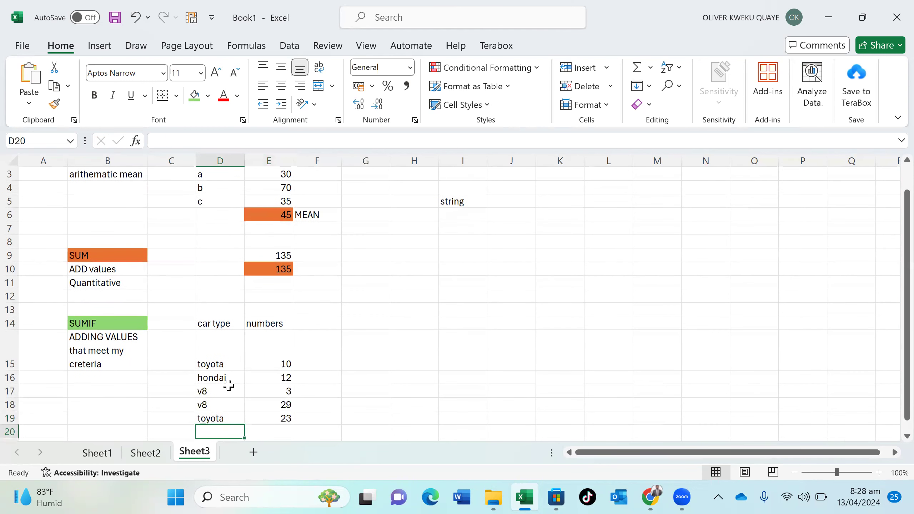
text(h)
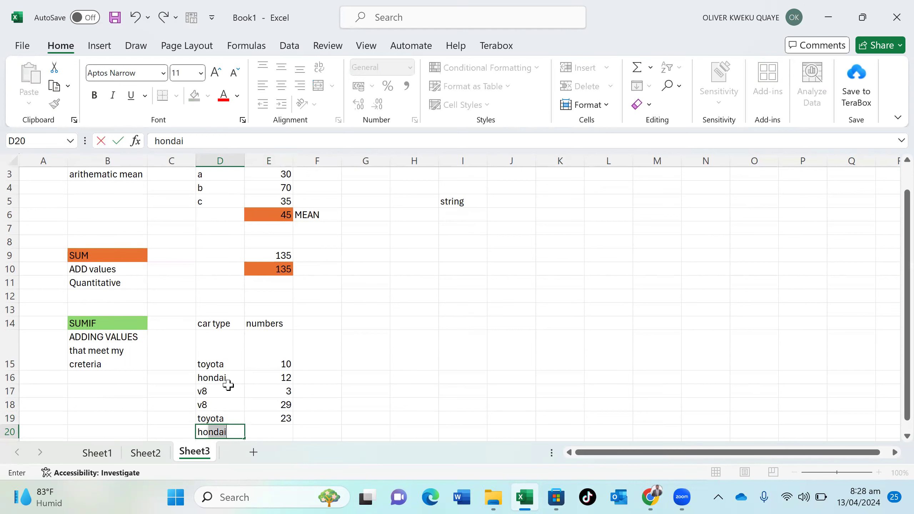
key(Tab)
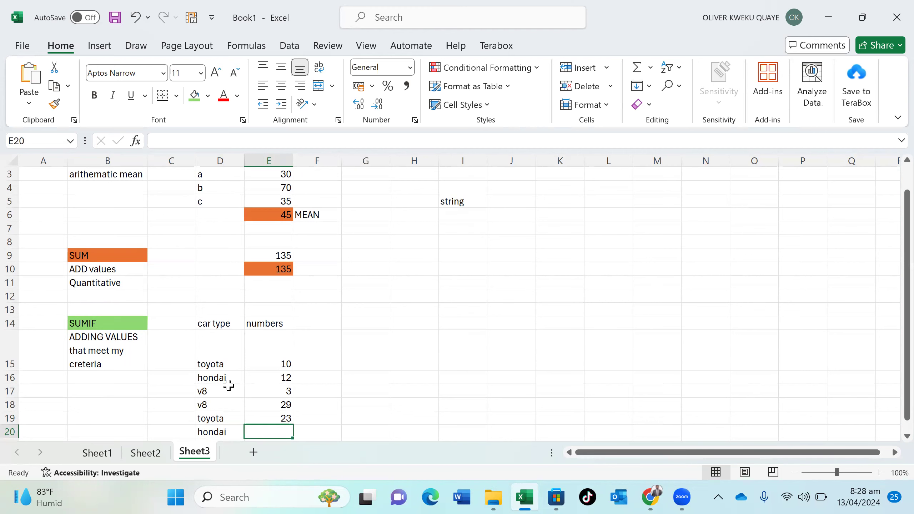
text(2)
key(Return)
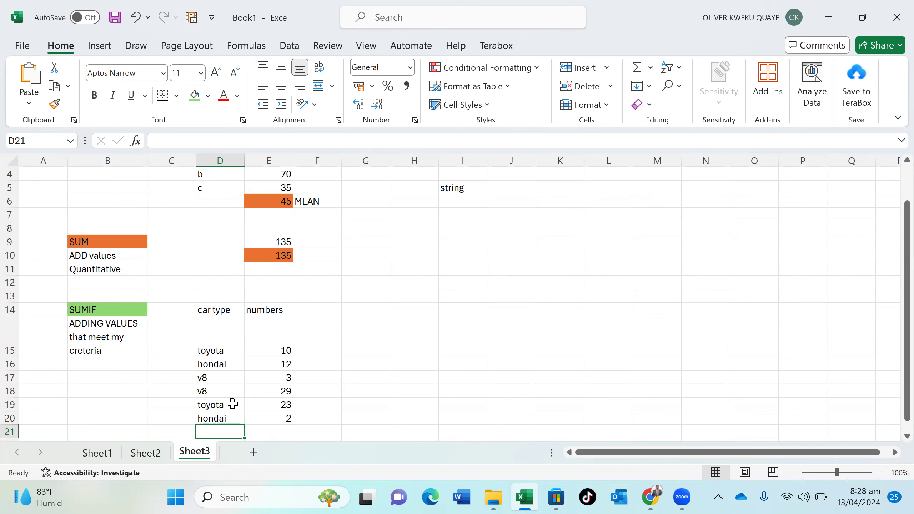
scroll(232, 399, down, 1)
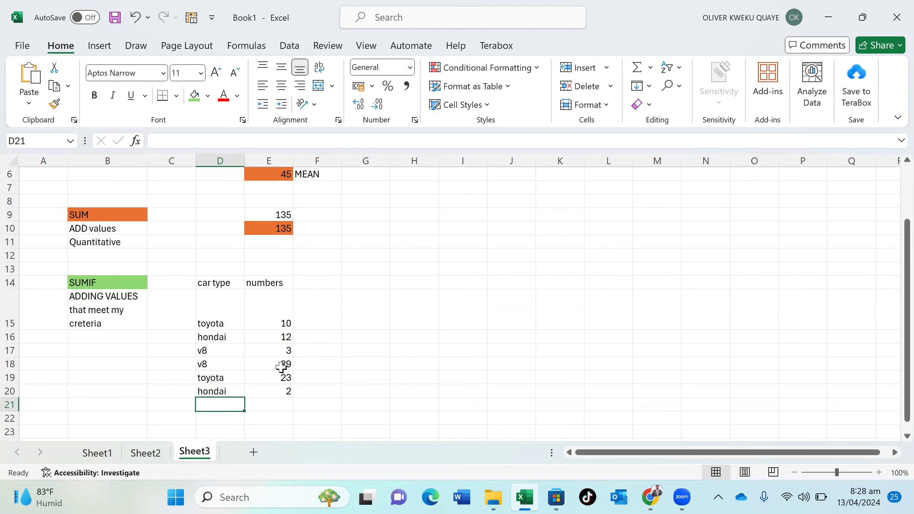
On Sheet2, enter int in M10 and integers in N10
click(146, 454)
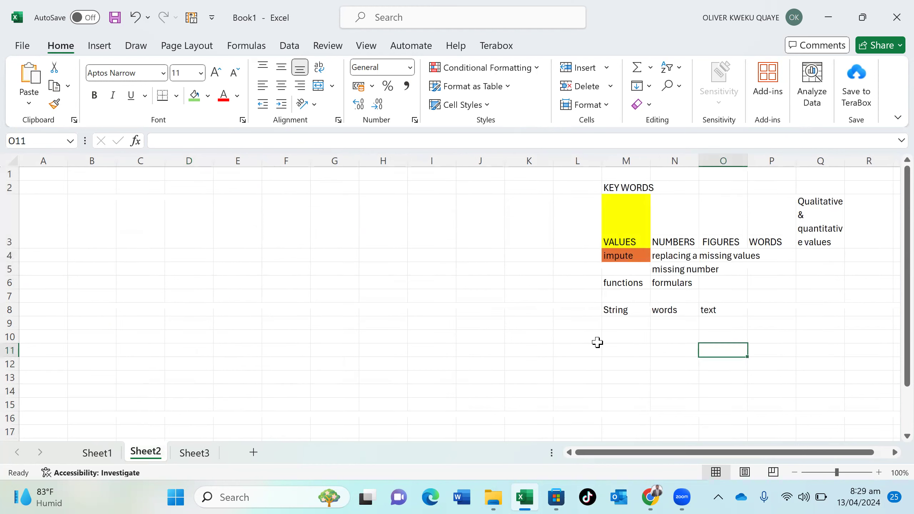
click(625, 339)
text(int)
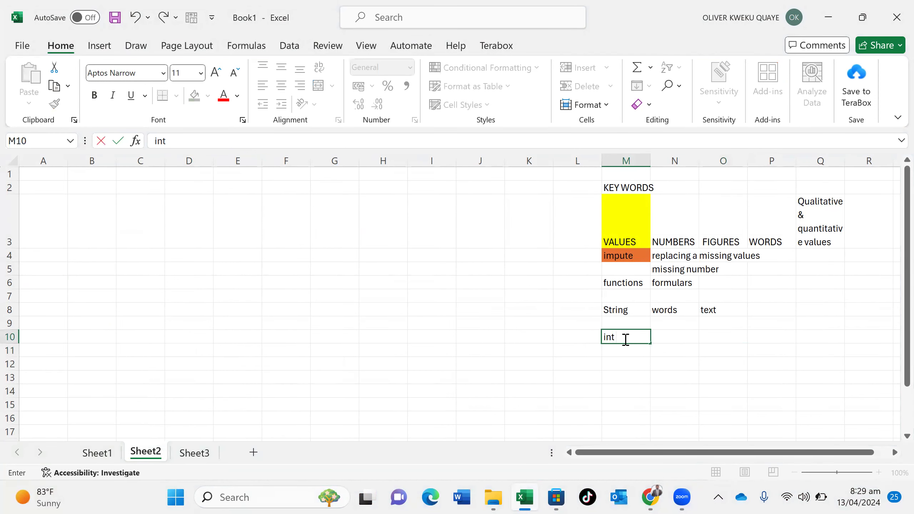
key(Tab)
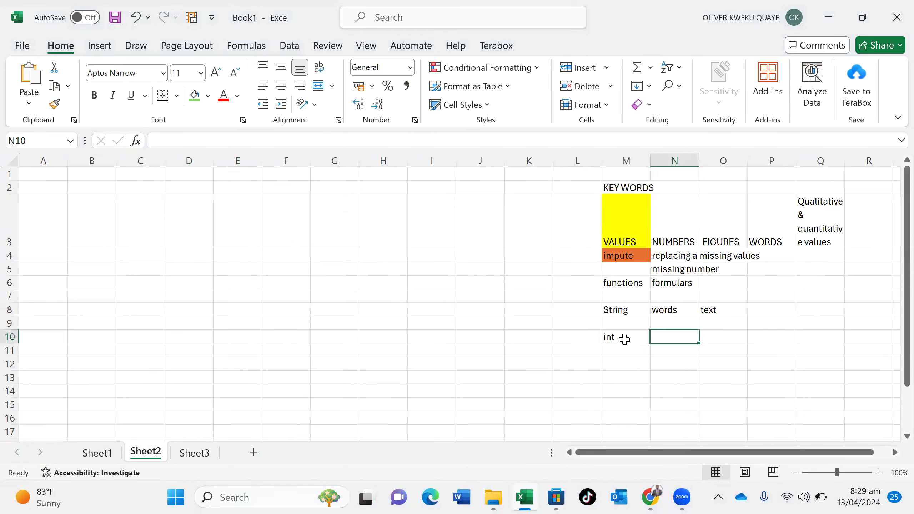
text(integre)
key(BackSpace)
key(BackSpace)
text(ers)
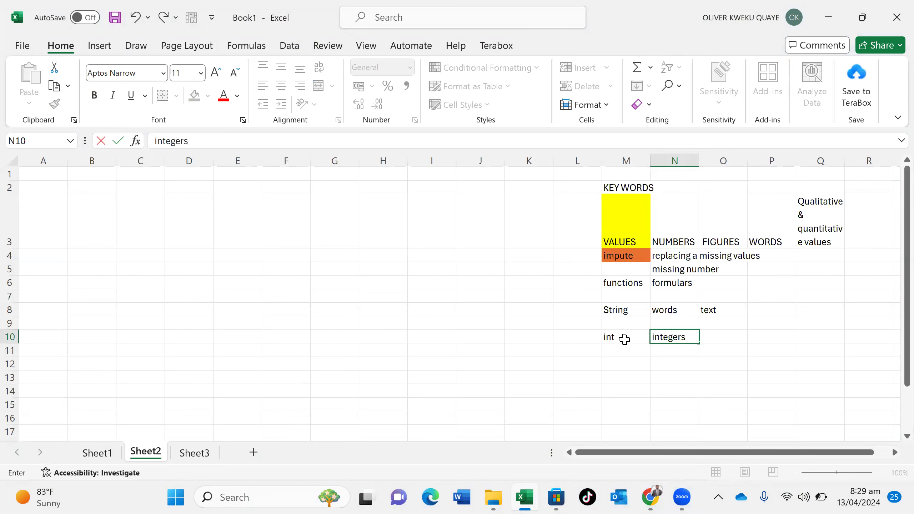
key(Tab)
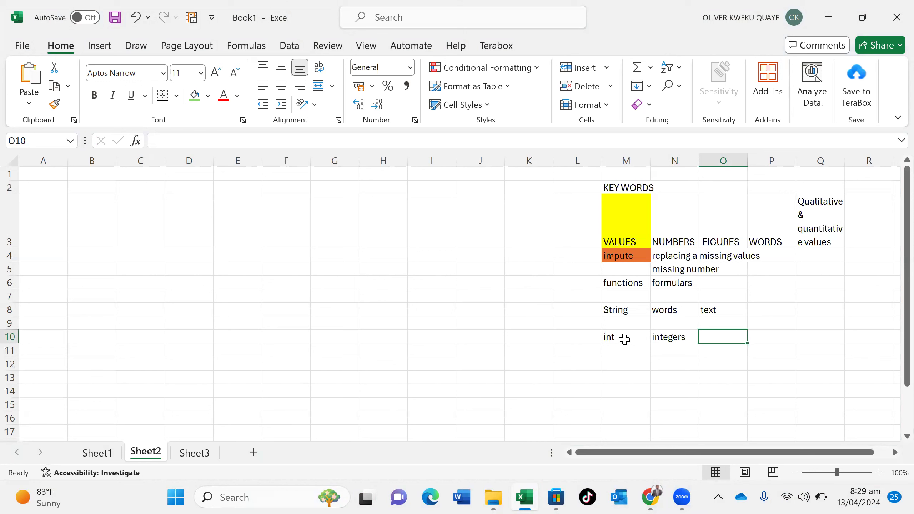
Enter 'positive & negative numbers' in O10 and go back to Sheet3
text(positive)
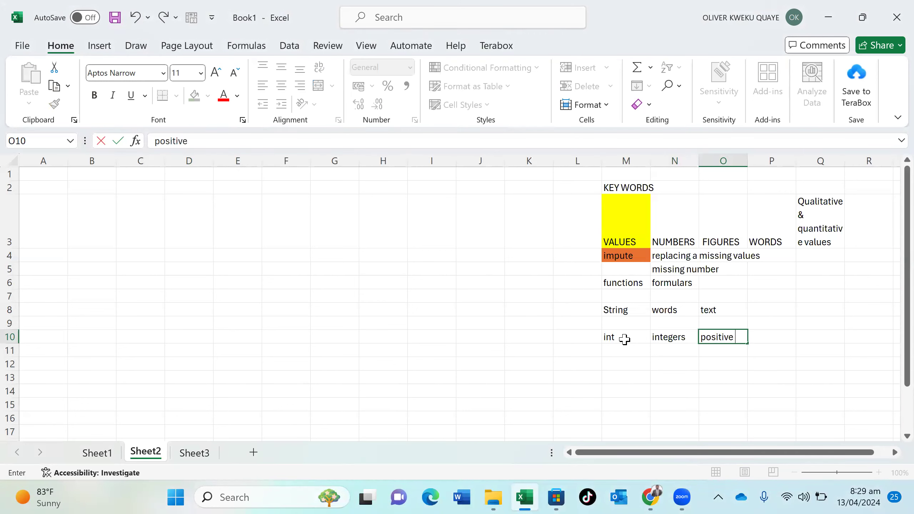
text( ^)
key(BackSpace)
text(*)
text(&)
text( negag)
text(t)
key(BackSpace)
key(BackSpace)
text(tive numbers)
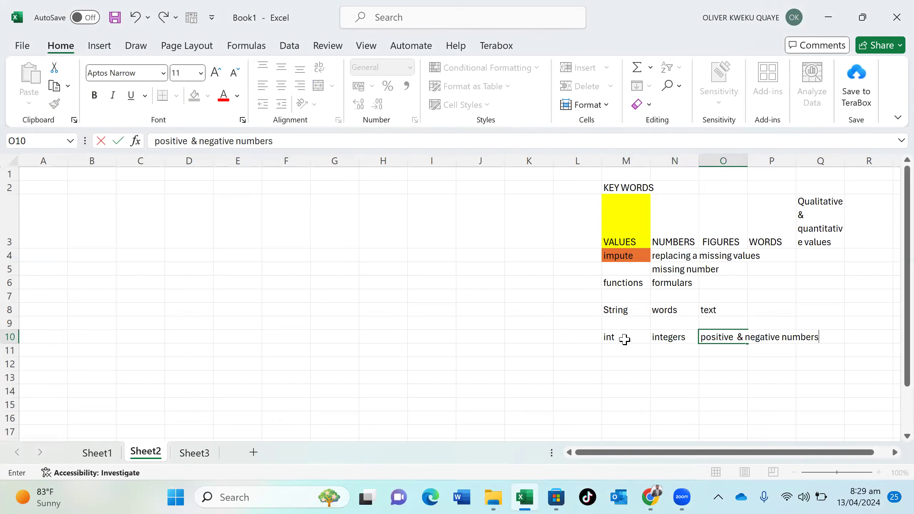
key(Return)
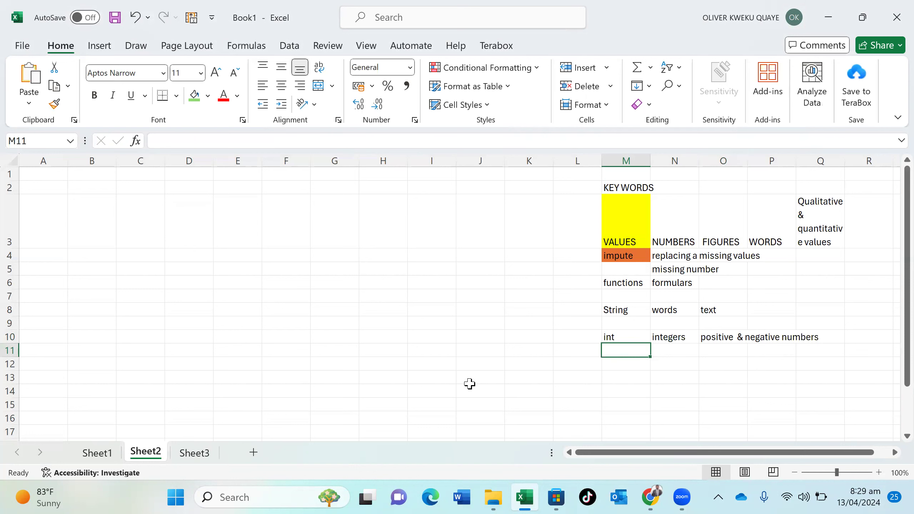
click(200, 454)
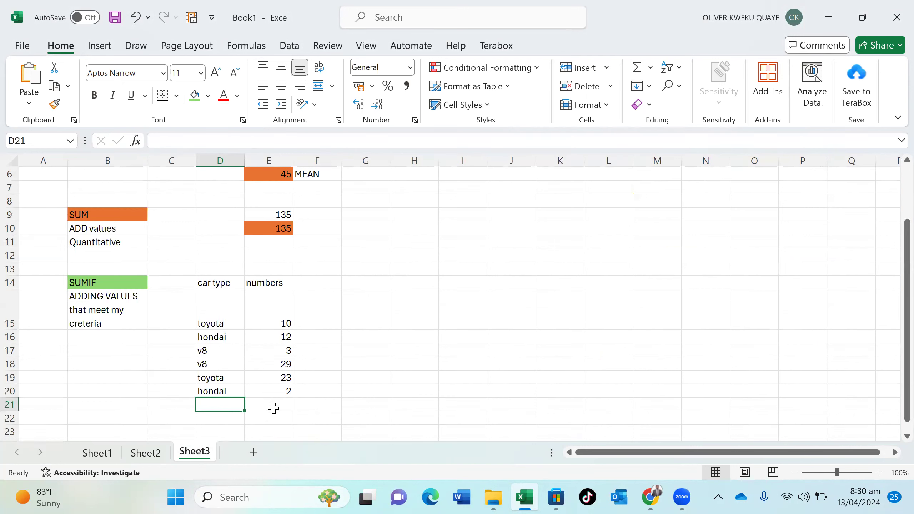
Fill the ADD values label cell green
click(273, 406)
text(sum)
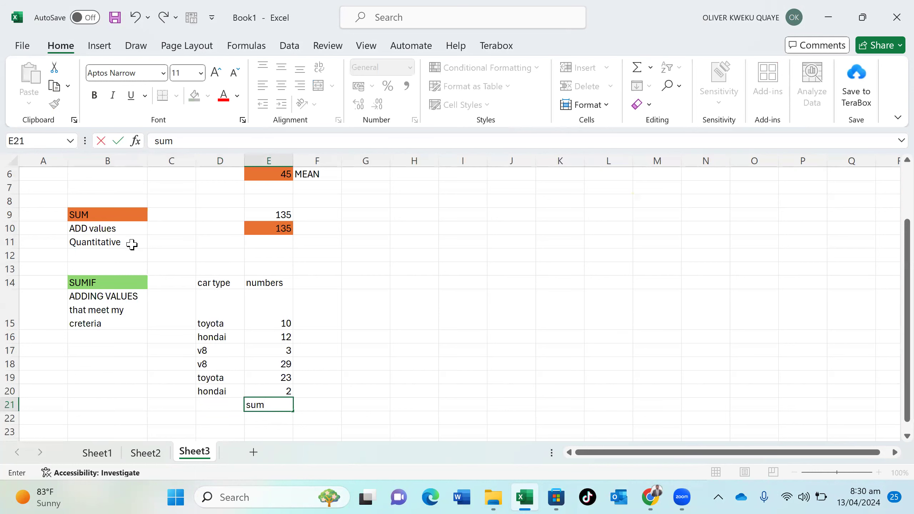
click(122, 228)
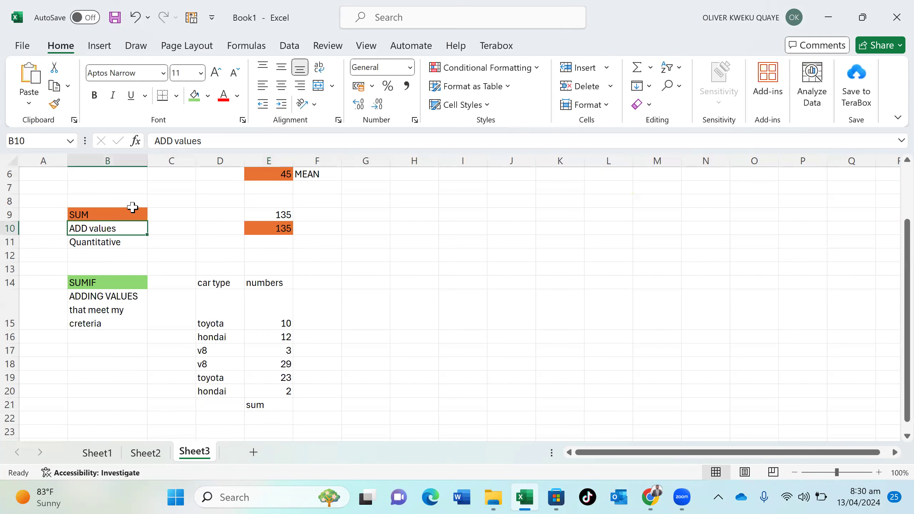
click(194, 95)
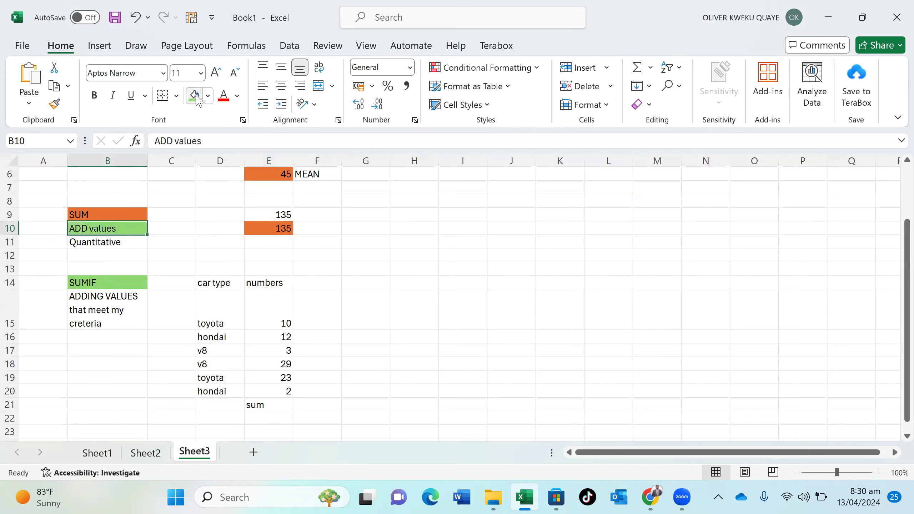
Enter =SUM(E15:E20) in E21 to total the car numbers as 79
click(280, 404)
double_click(281, 405)
key(BackSpace)
key(BackSpace)
key(BackSpace)
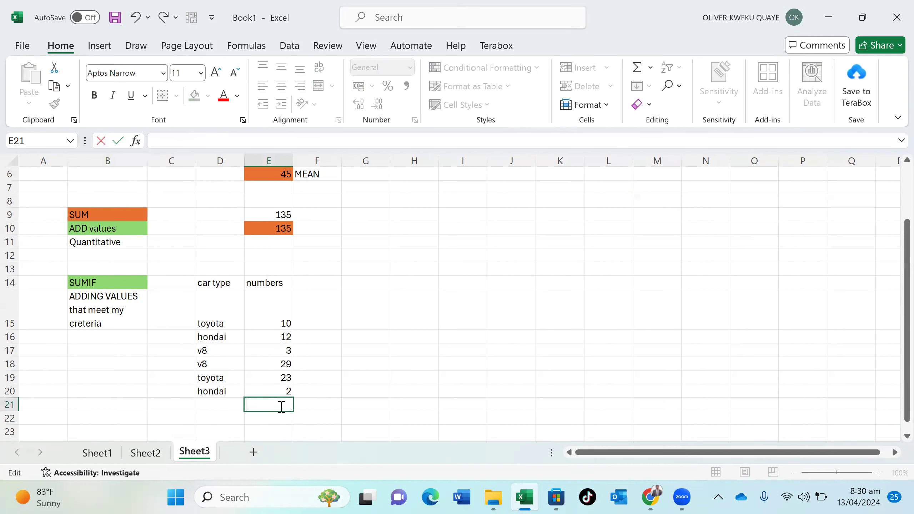
text(0)
key(BackSpace)
text(=)
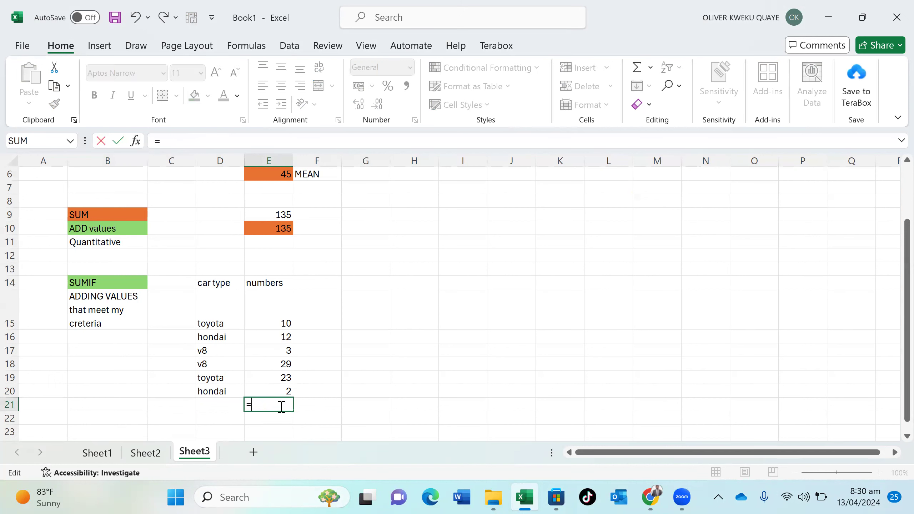
text(sum)
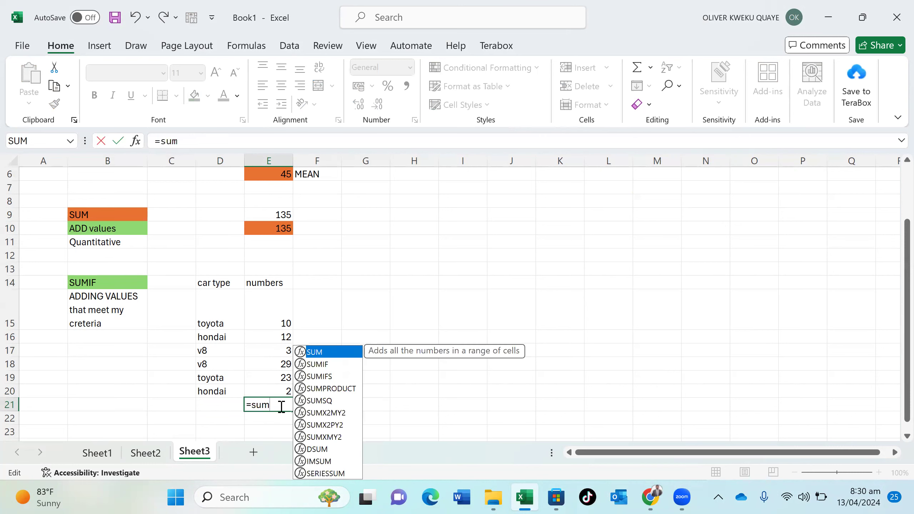
double_click(341, 354)
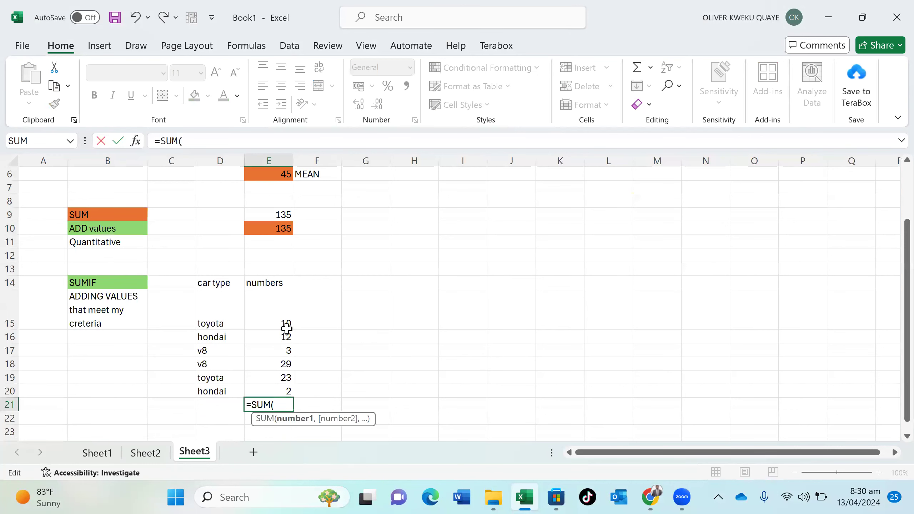
drag(273, 322, 290, 391)
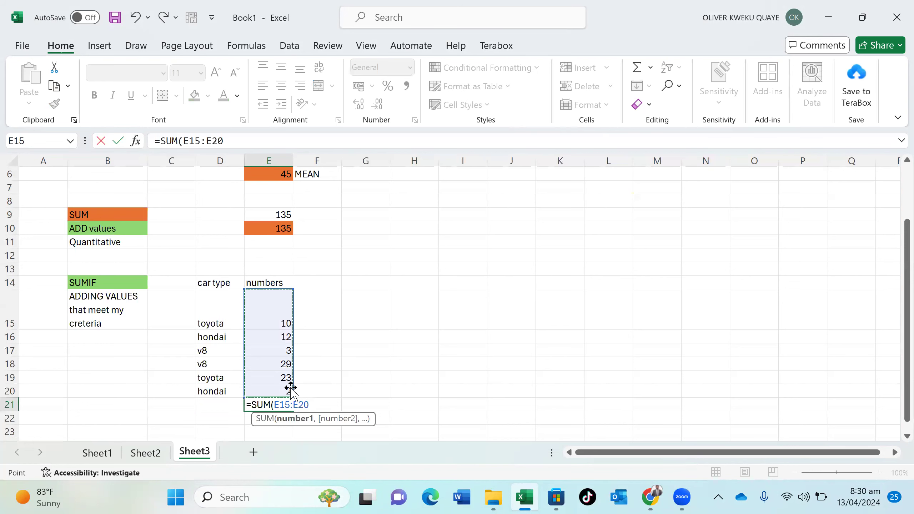
text())
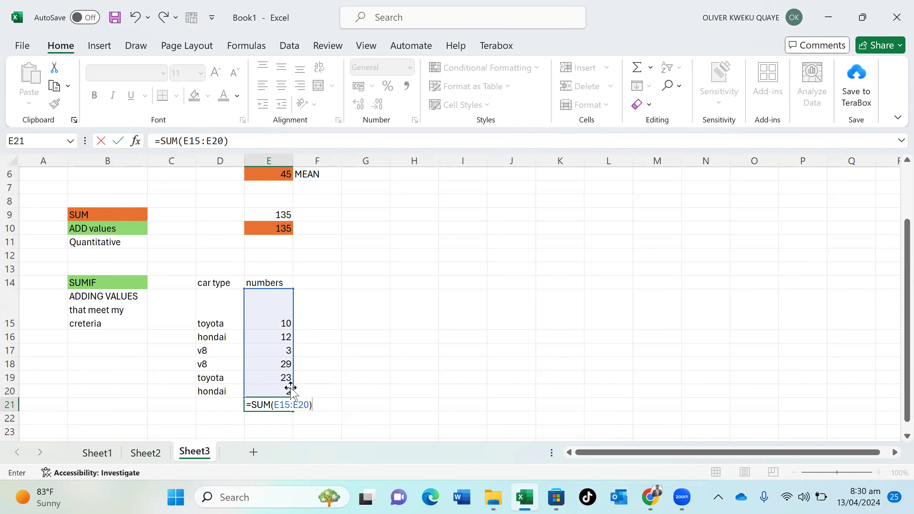
key(Return)
Give the 79 total in E21 a dark teal fill
click(278, 400)
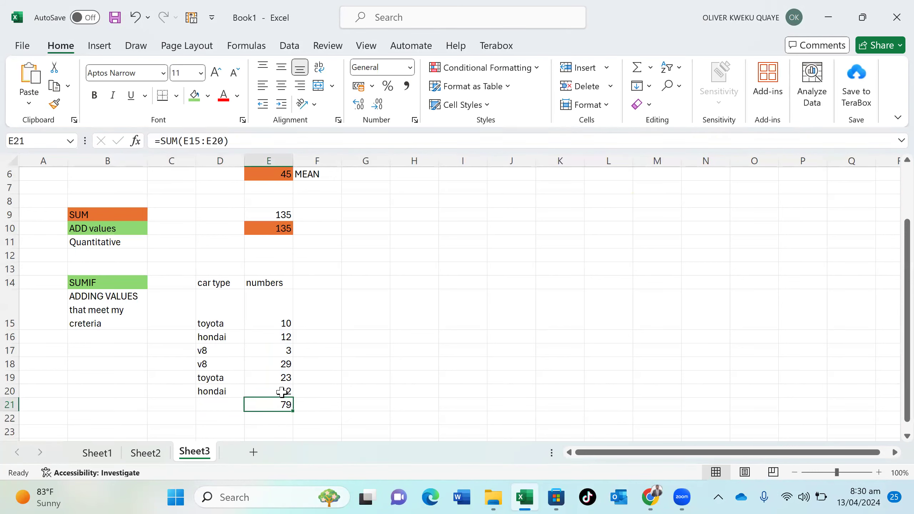
click(207, 95)
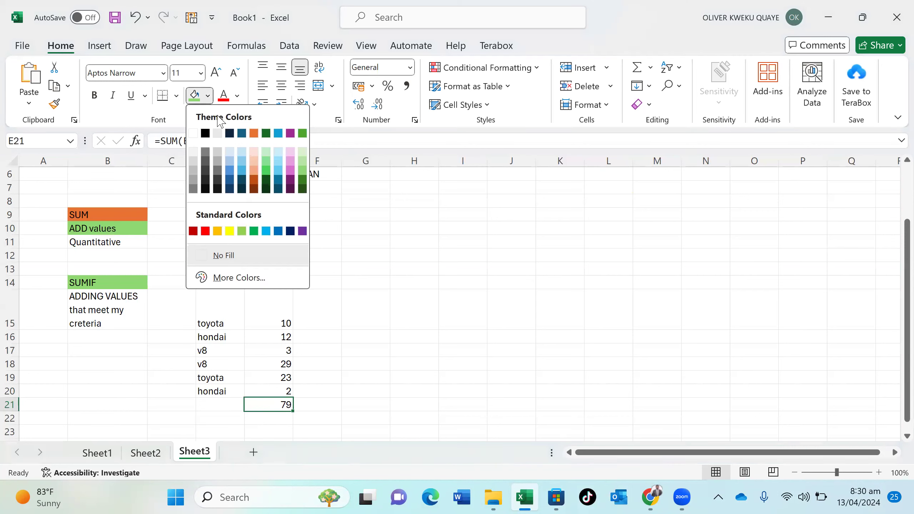
click(241, 133)
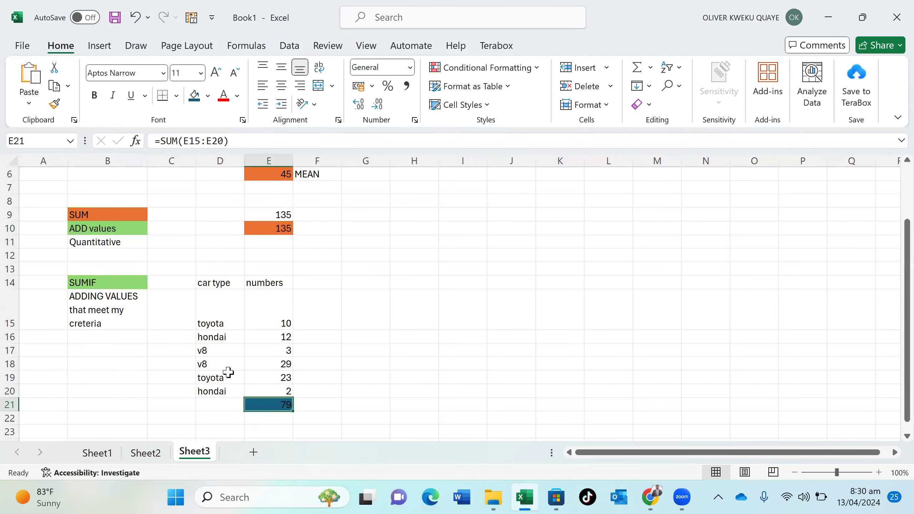
click(206, 414)
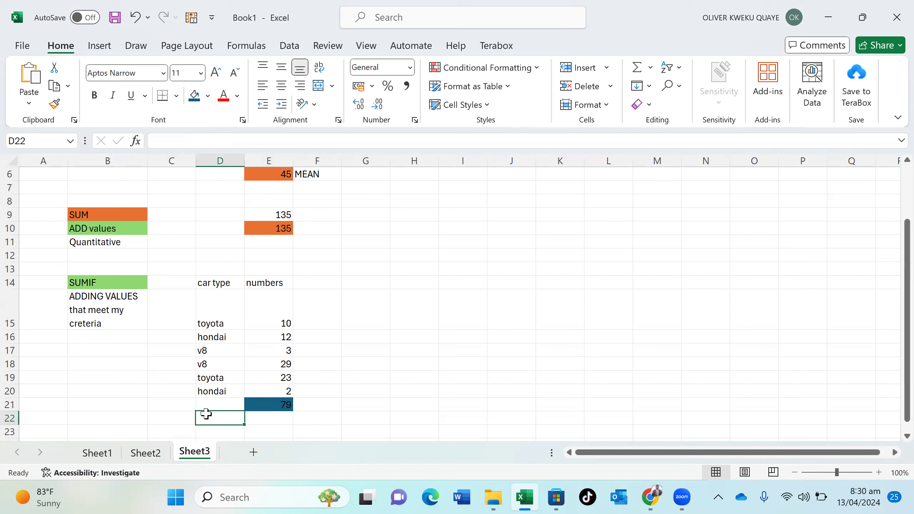
click(217, 378)
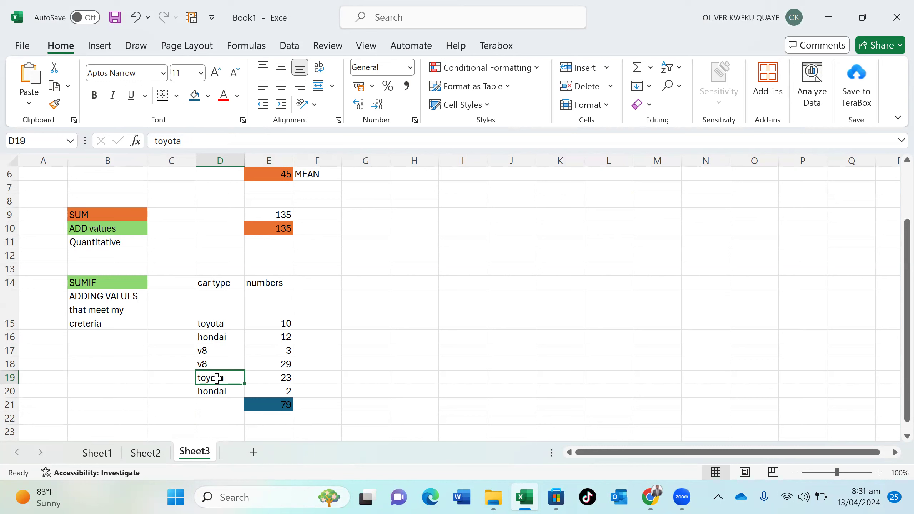
Enter the criteria toyota, honda and v8 down cells H16:H18
click(130, 327)
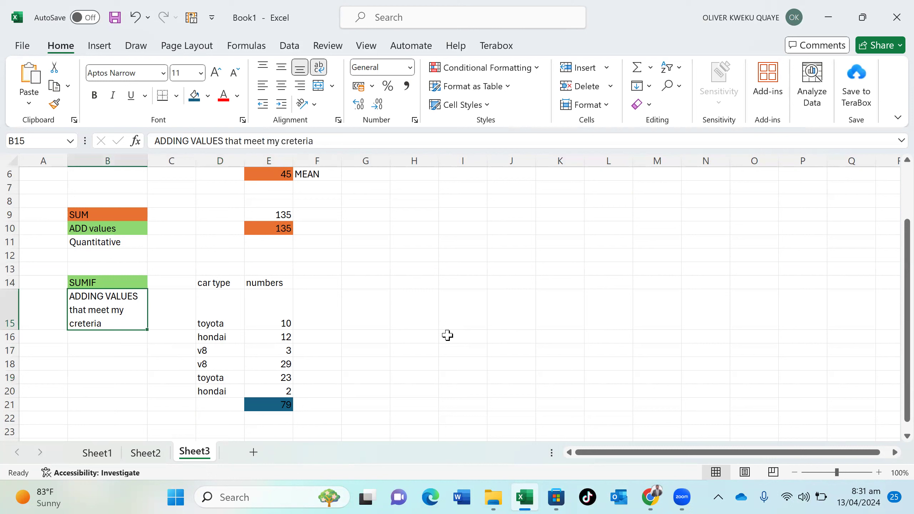
click(417, 335)
text(to)
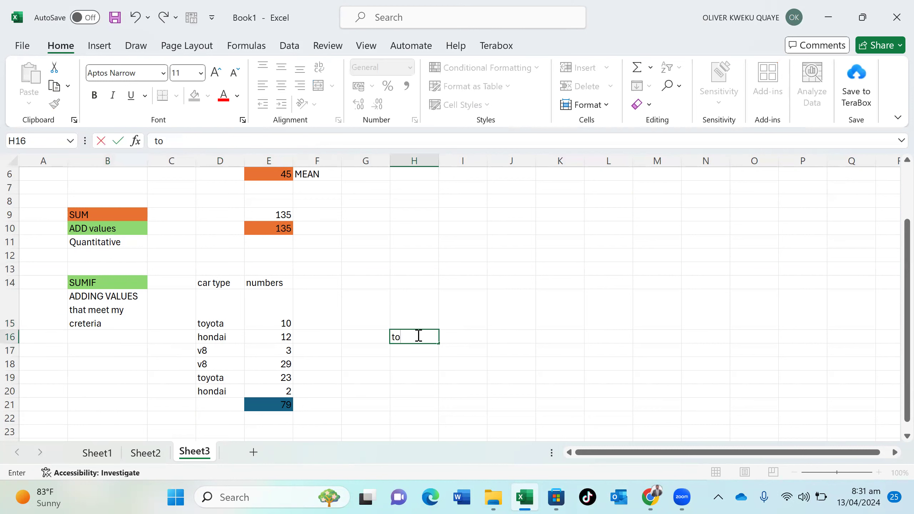
text(yota)
key(Return)
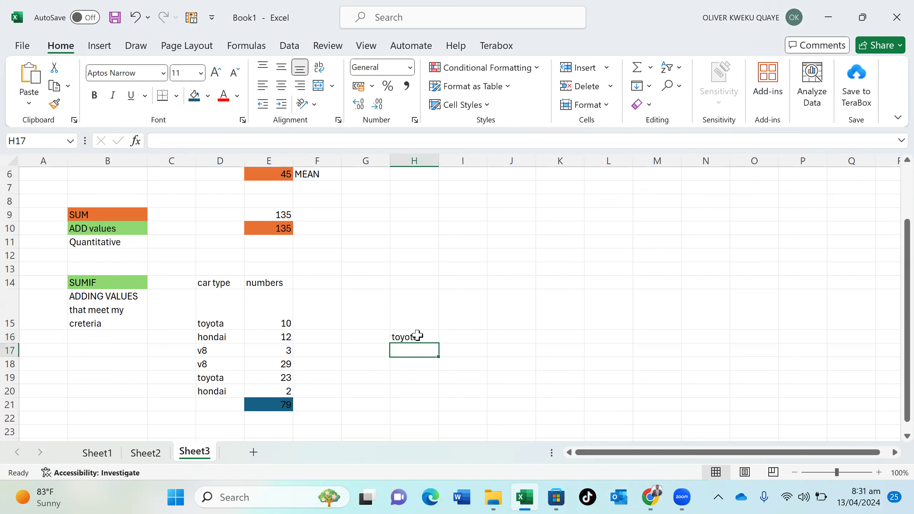
text(honda)
key(Return)
text(vs)
key(BackSpace)
text(8)
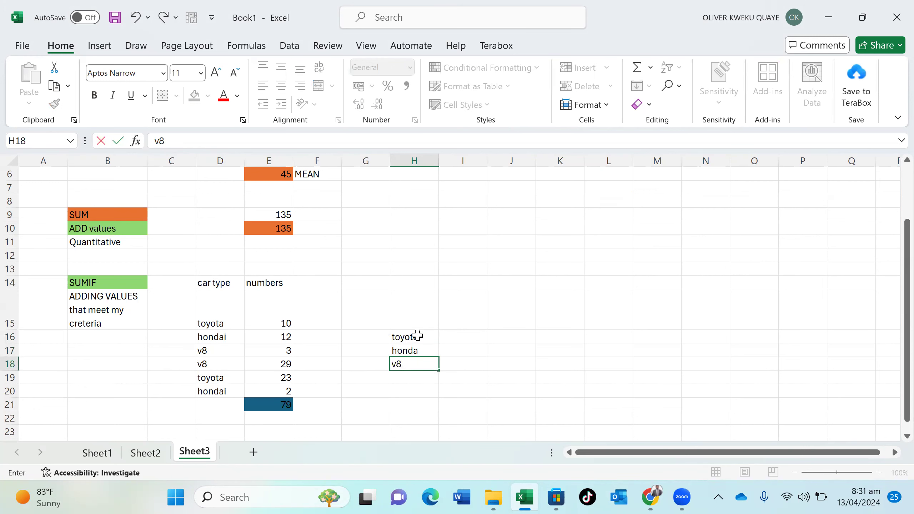
key(Return)
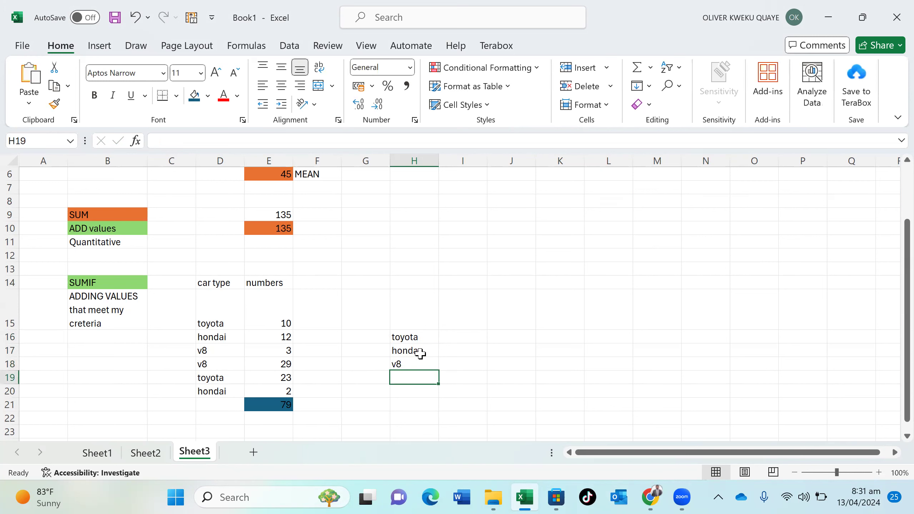
scroll(422, 373, down, 20)
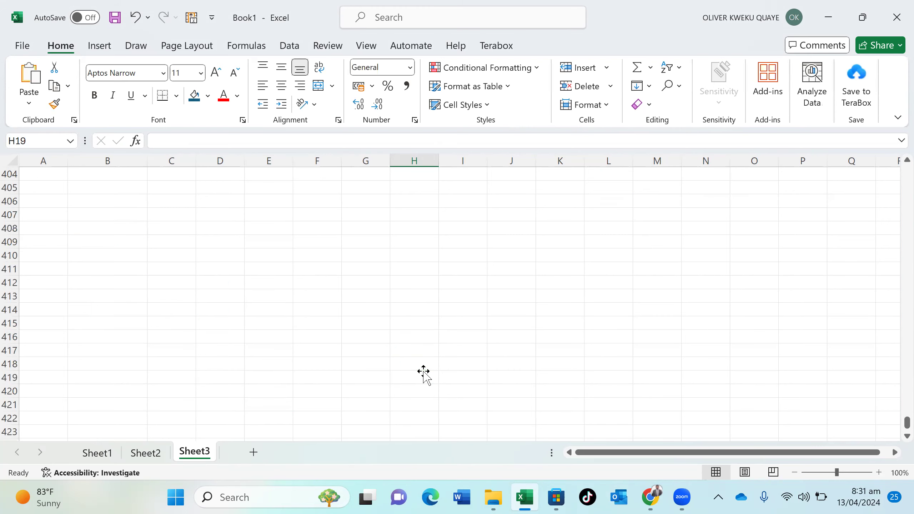
scroll(338, 350, up, 20)
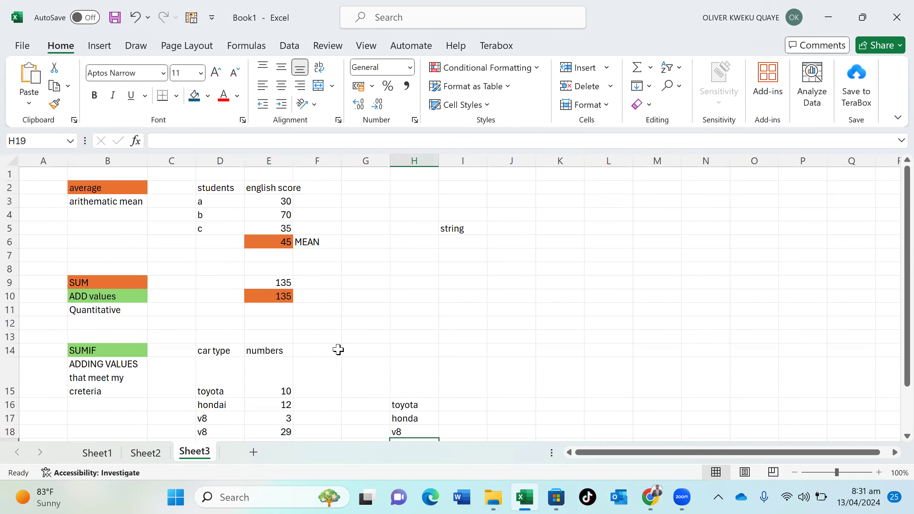
scroll(338, 349, down, 20)
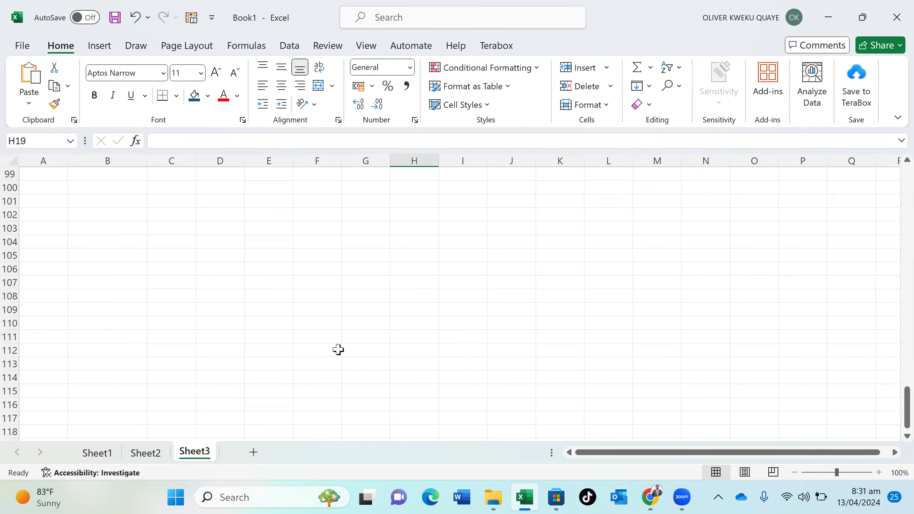
scroll(338, 349, up, 20)
scroll(338, 349, down, 3)
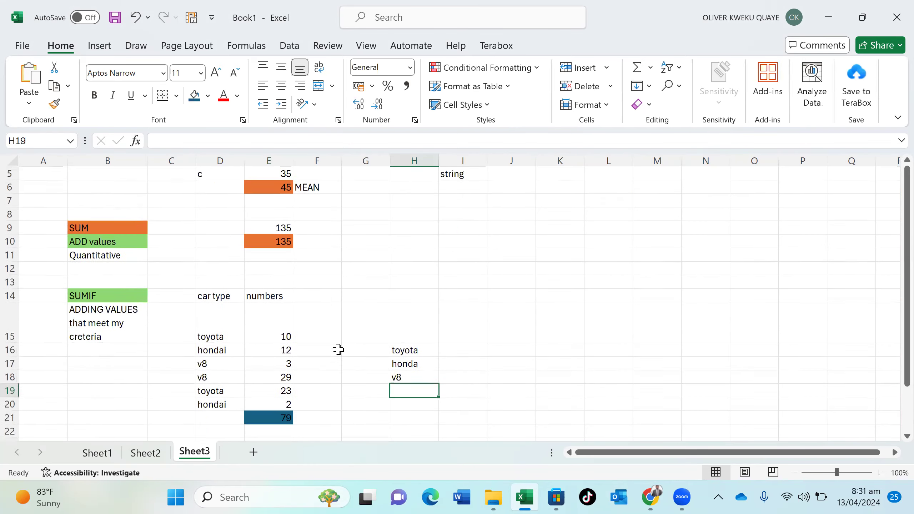
Enter =SUMIF(D15:D20,D15,E15:E20) in E23, giving the toyota total of 33
click(269, 392)
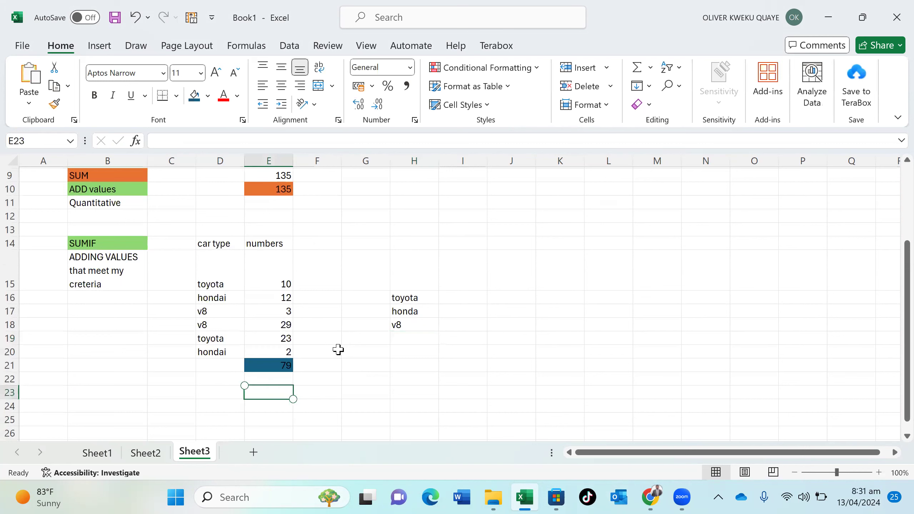
text(=)
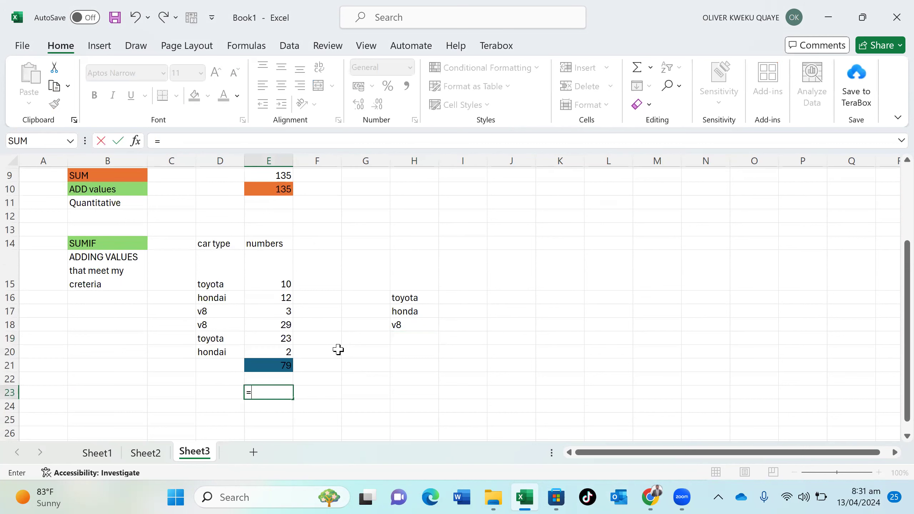
text(sum)
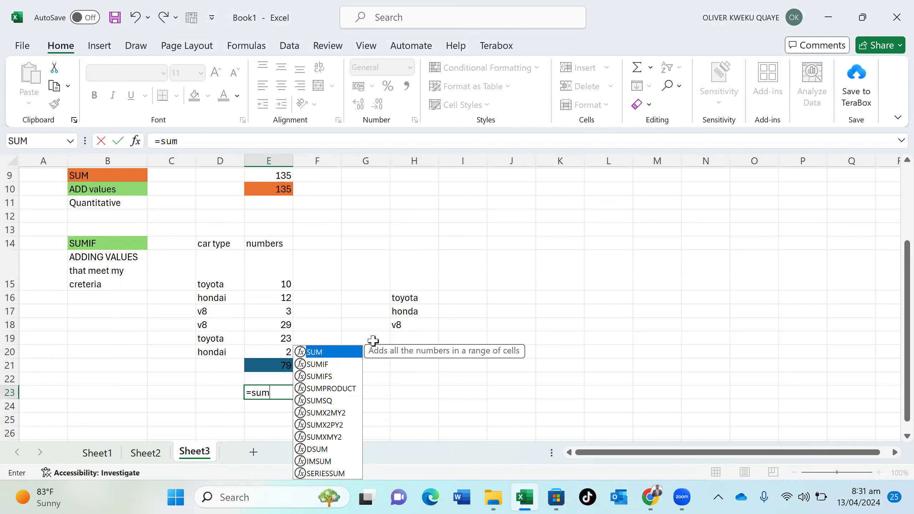
double_click(318, 364)
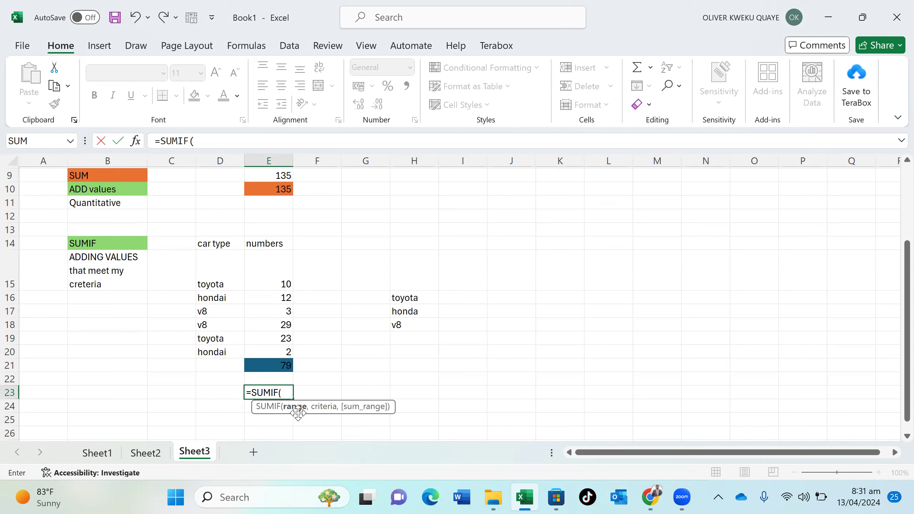
drag(220, 257, 219, 351)
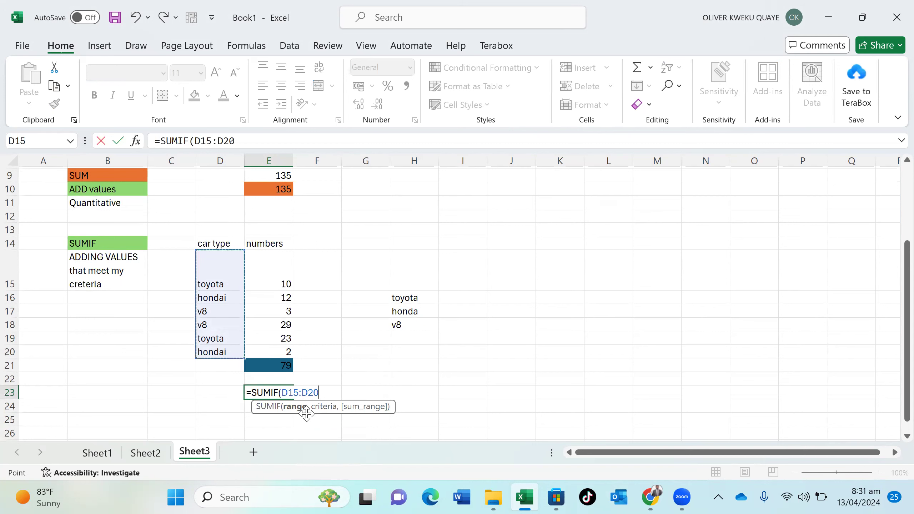
text(,)
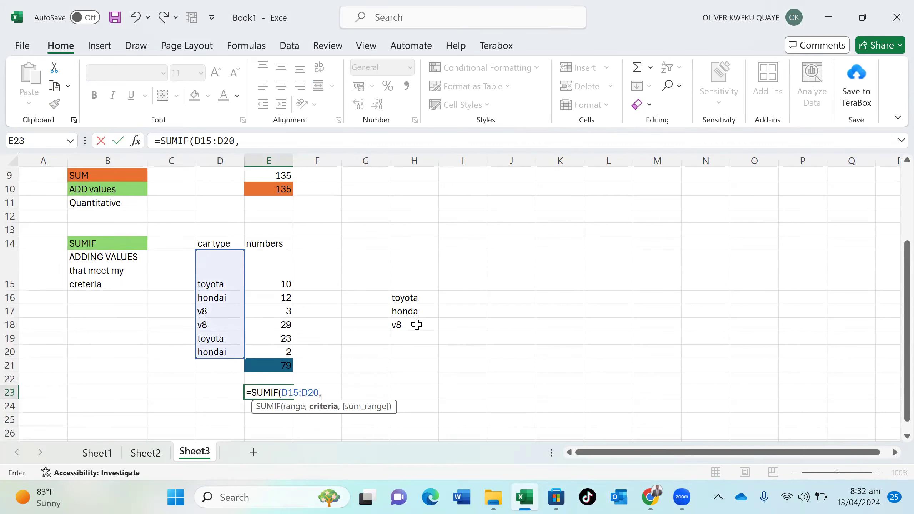
click(233, 288)
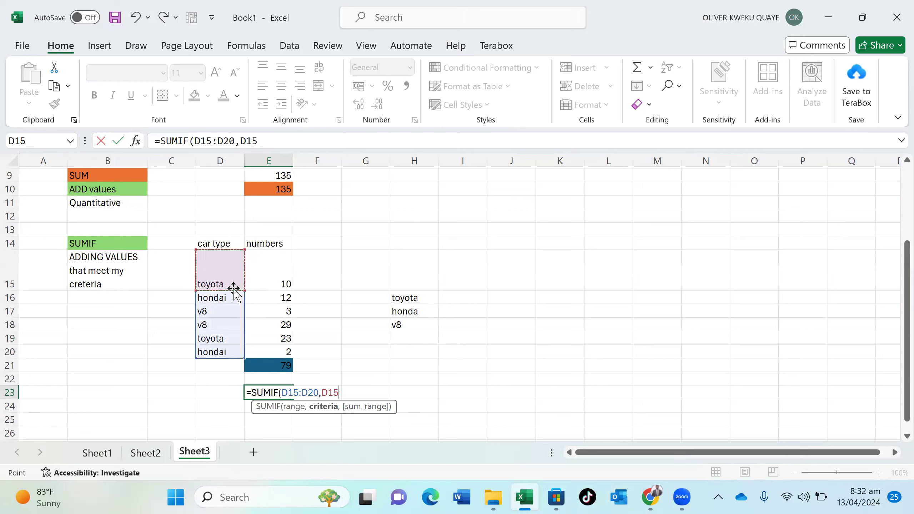
text(,)
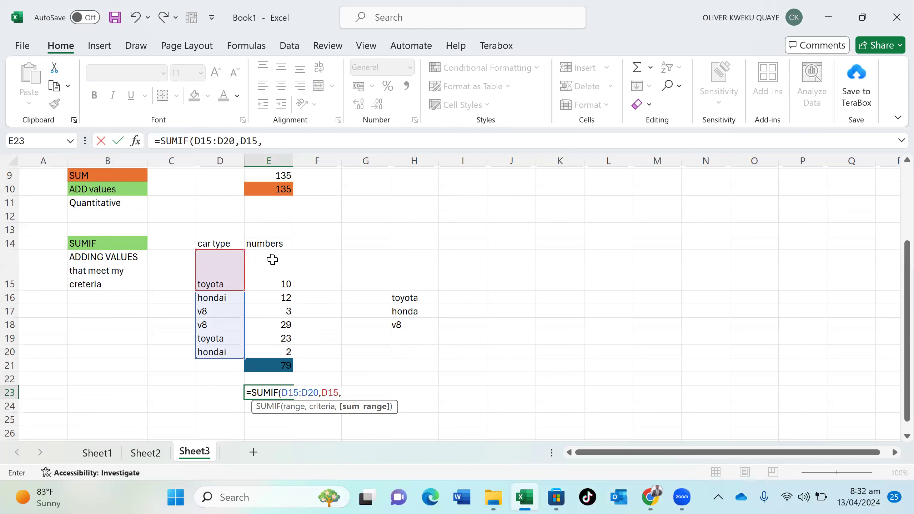
drag(272, 260, 281, 351)
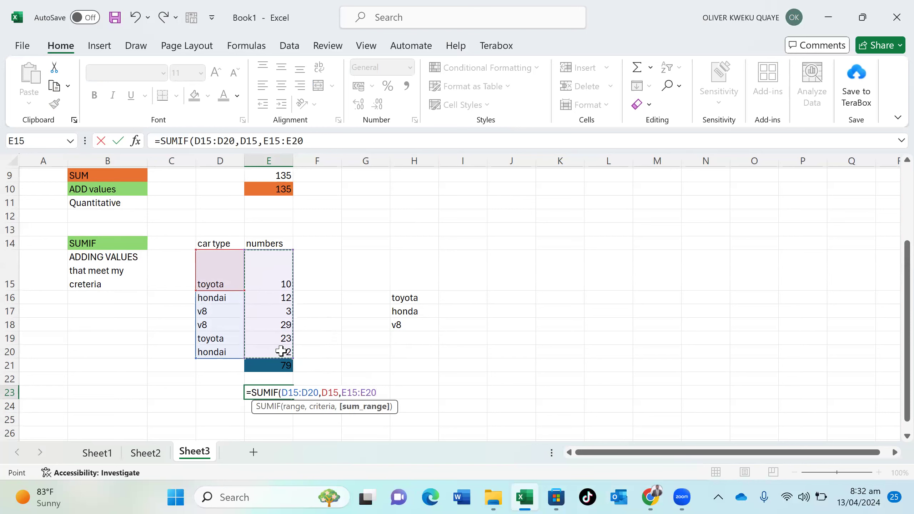
text())
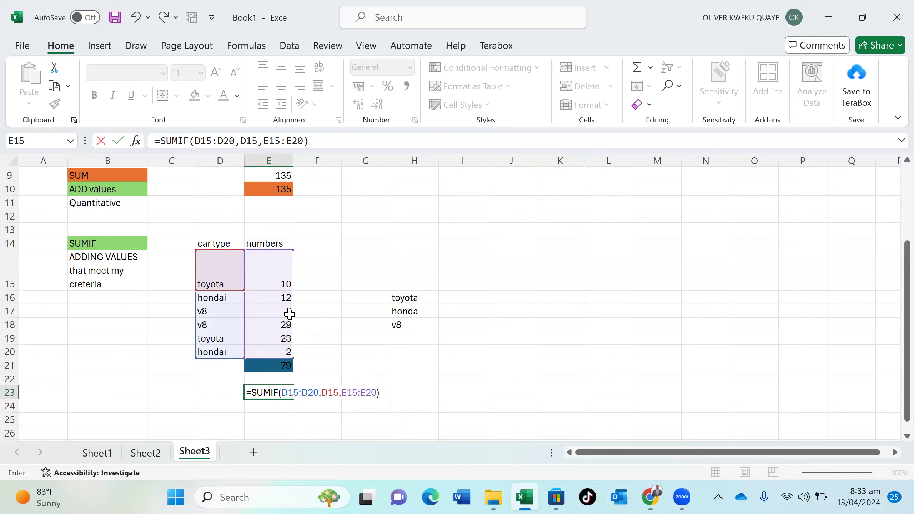
key(Return)
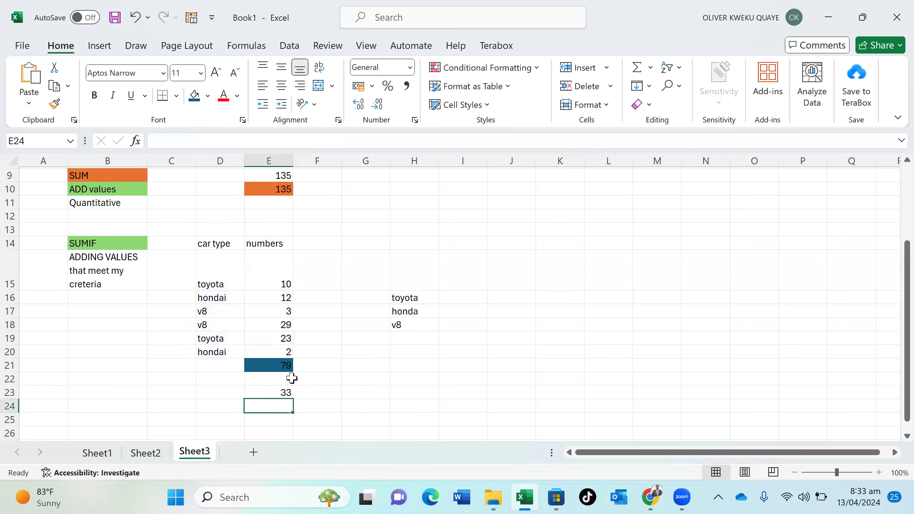
Fill cell E23, holding the toyota total of 33, with orange
click(274, 389)
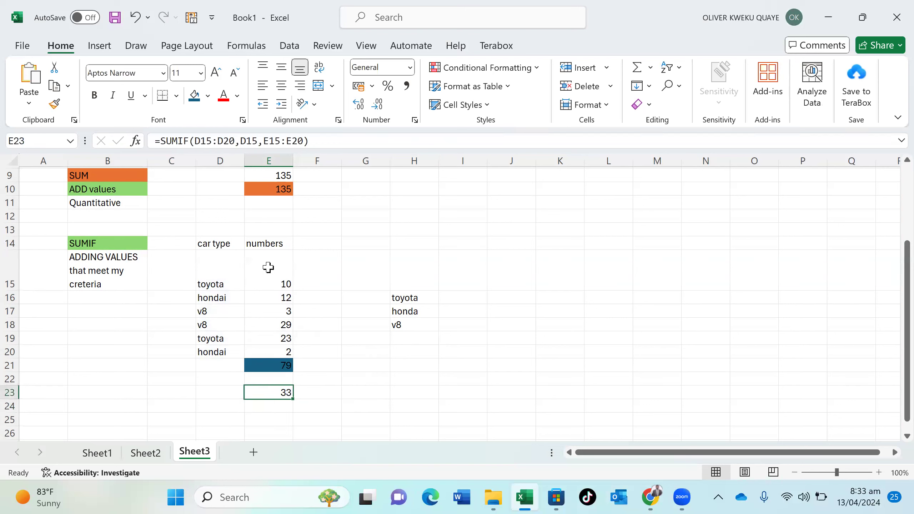
click(209, 96)
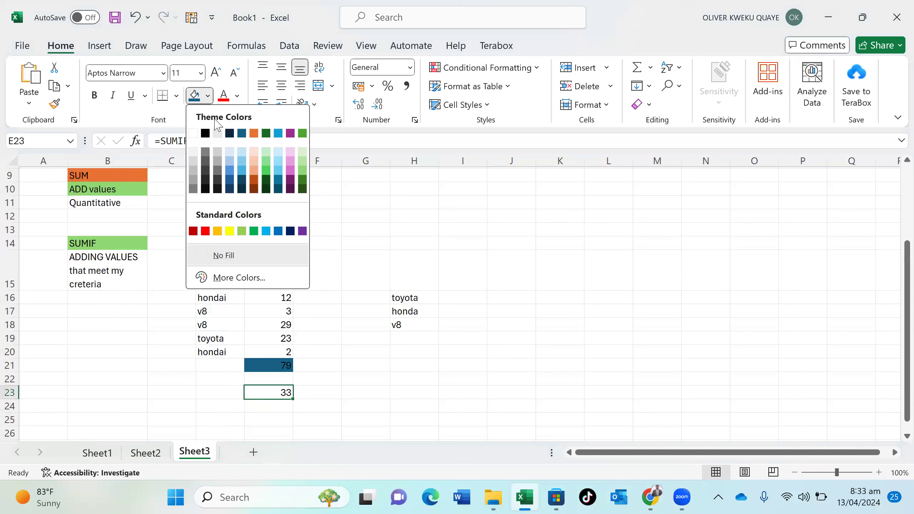
click(254, 134)
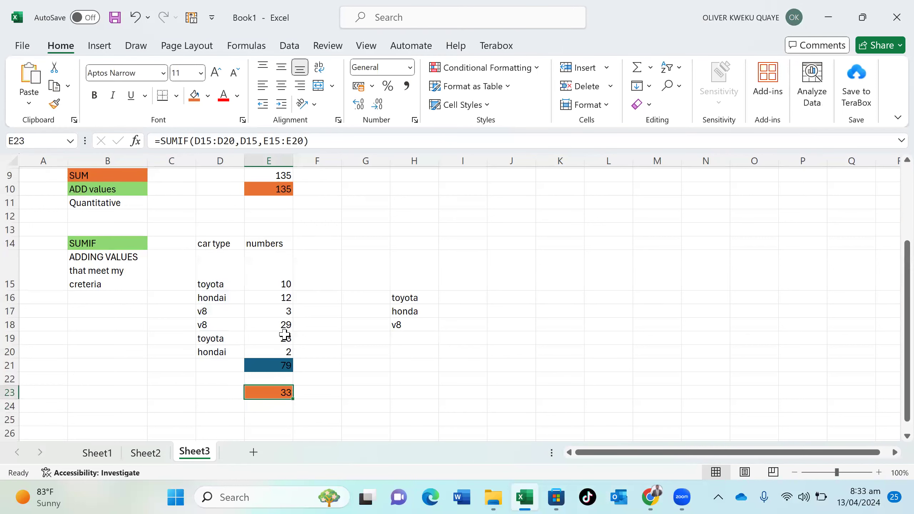
click(264, 407)
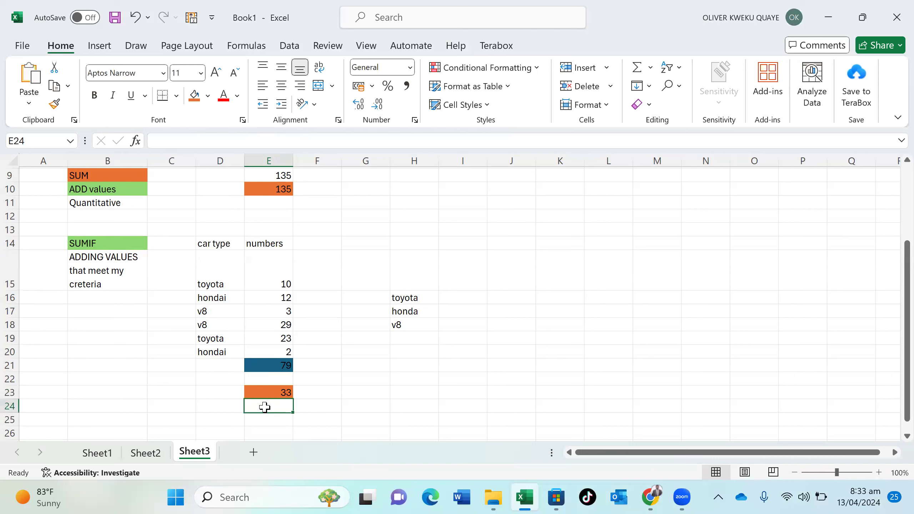
Label D23 as 'Toyota Cars' and D24 as 'V8' beside the totals
text(=)
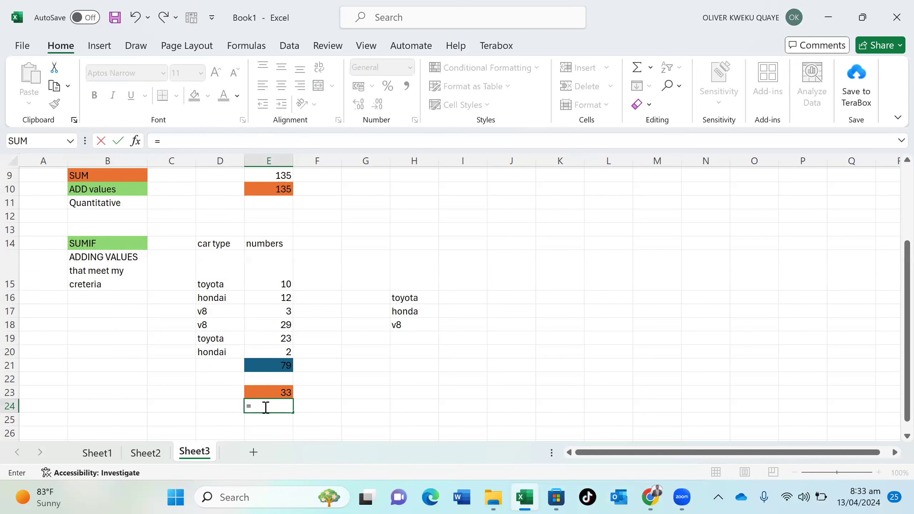
click(228, 392)
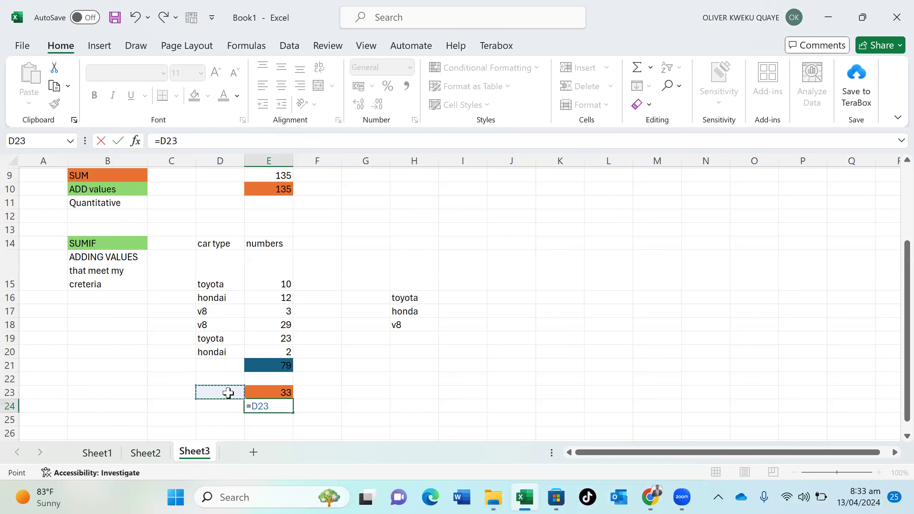
key(BackSpace)
key(BackSpace)
key(BackSpace)
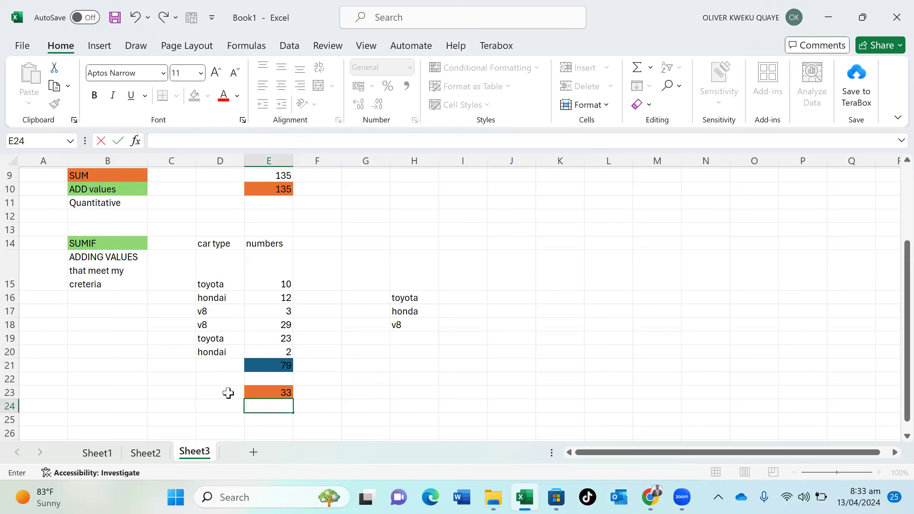
click(228, 392)
text(Sum to)
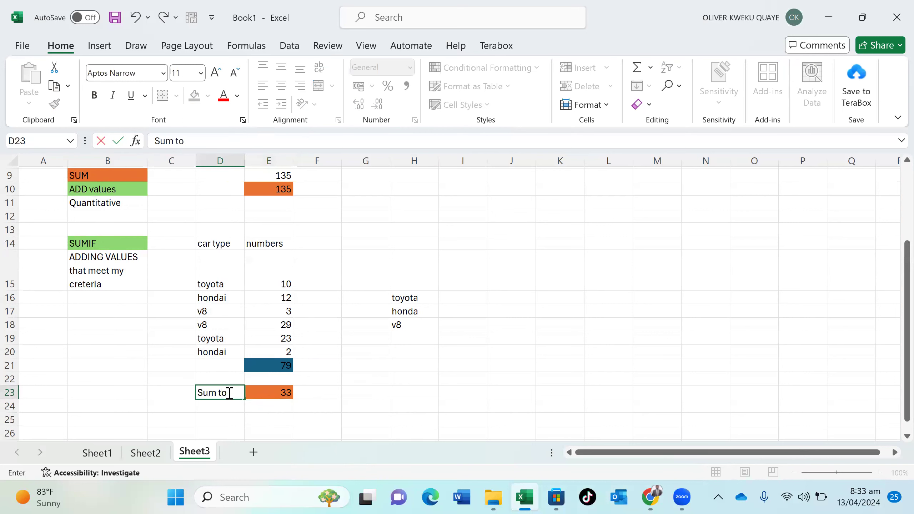
key(BackSpace)
key(BackSpace)
text(Toyota Car)
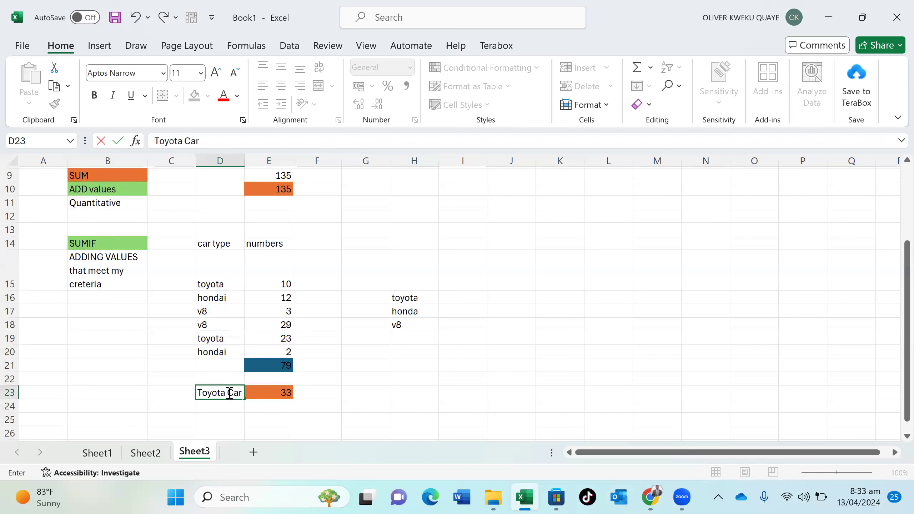
text(s)
key(Return)
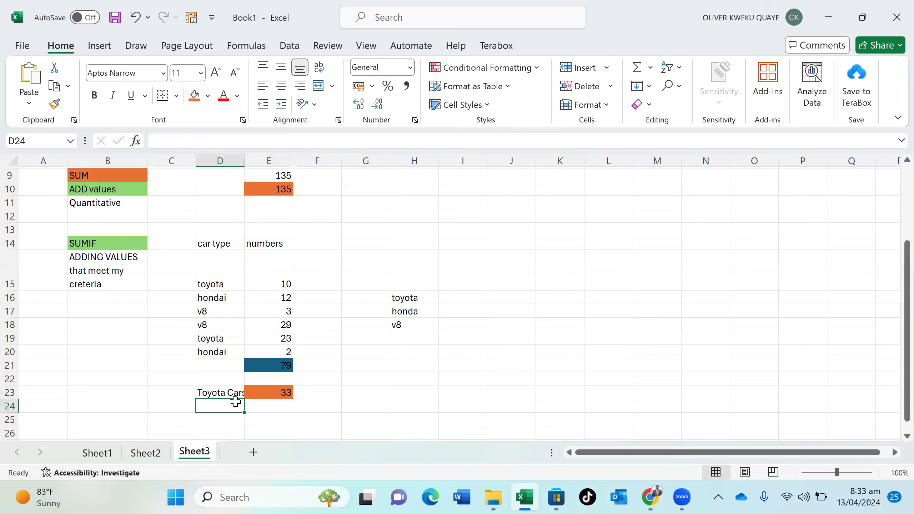
text(H)
key(BackSpace)
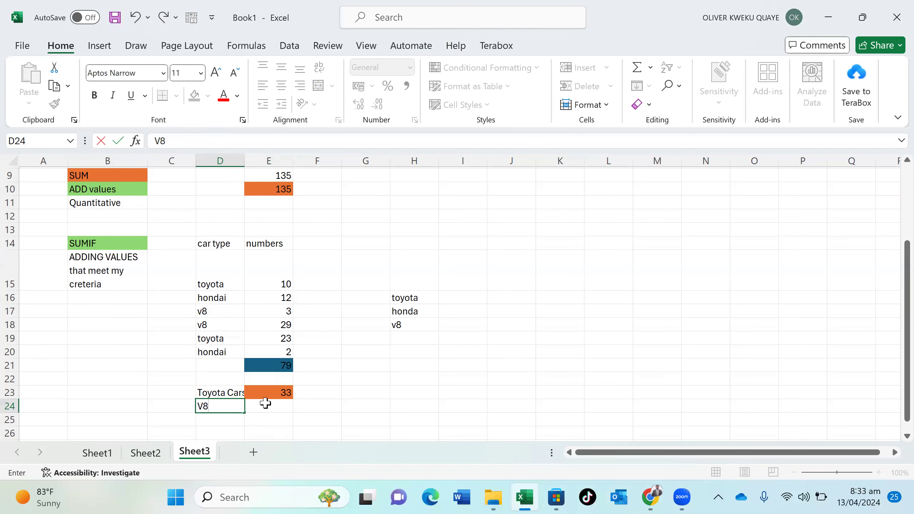
click(266, 407)
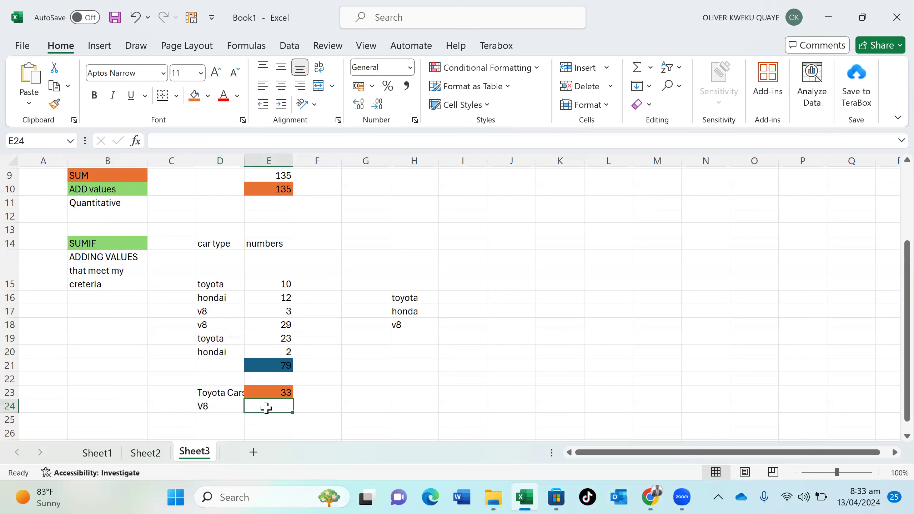
Enter =SUMIF(D15:D20,D17,E15:E20) in E24, giving the V8 total of 32
text(=)
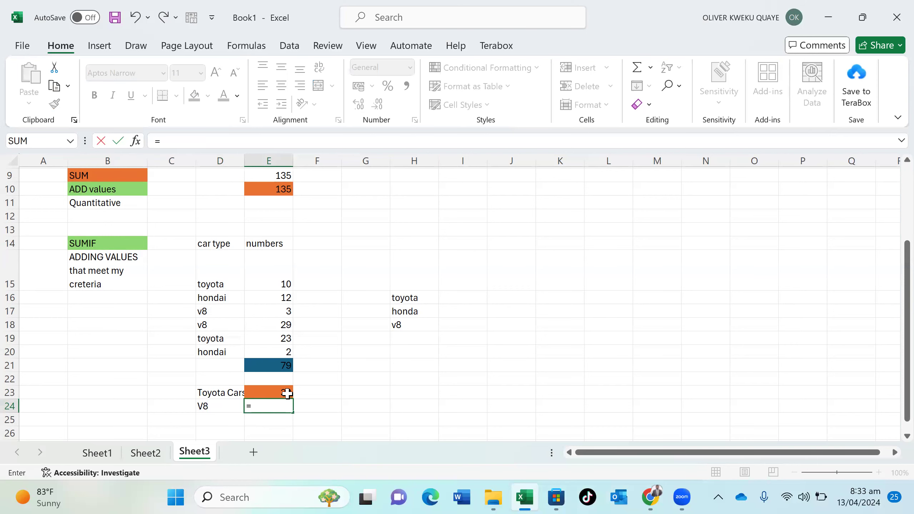
text(sumif)
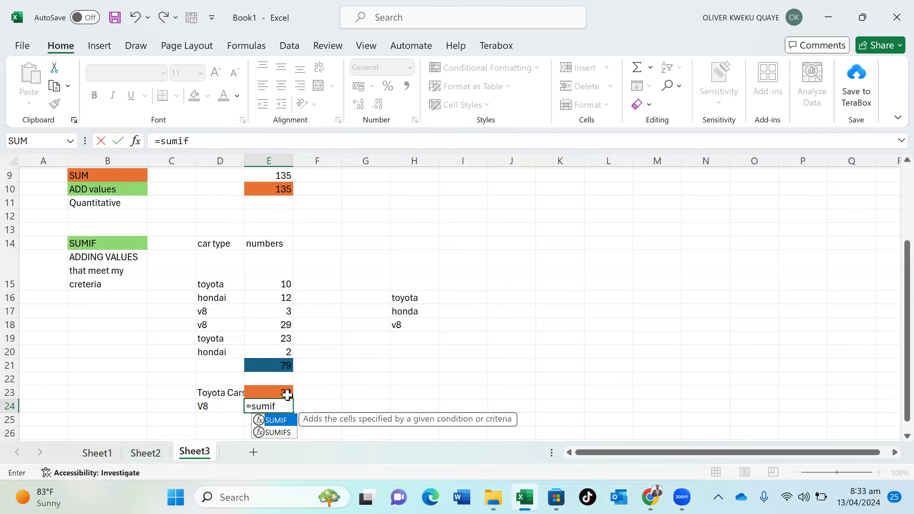
key(Tab)
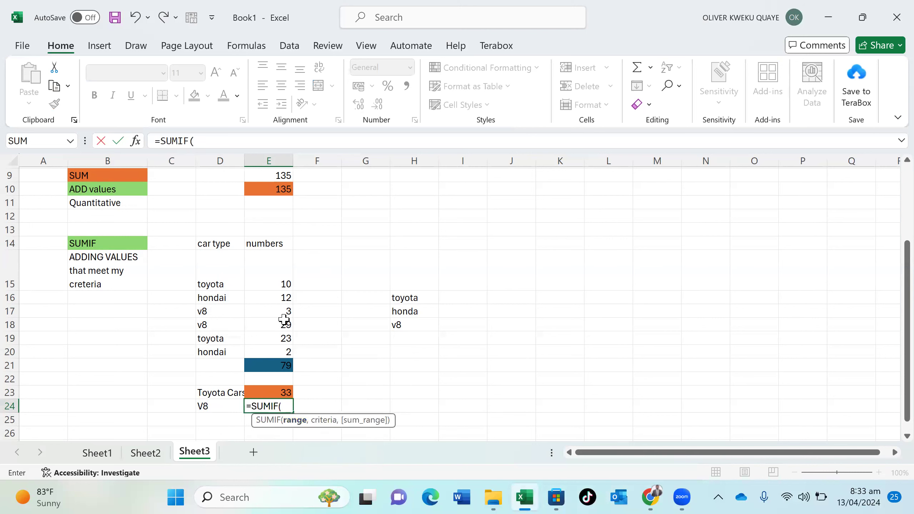
drag(210, 263, 224, 348)
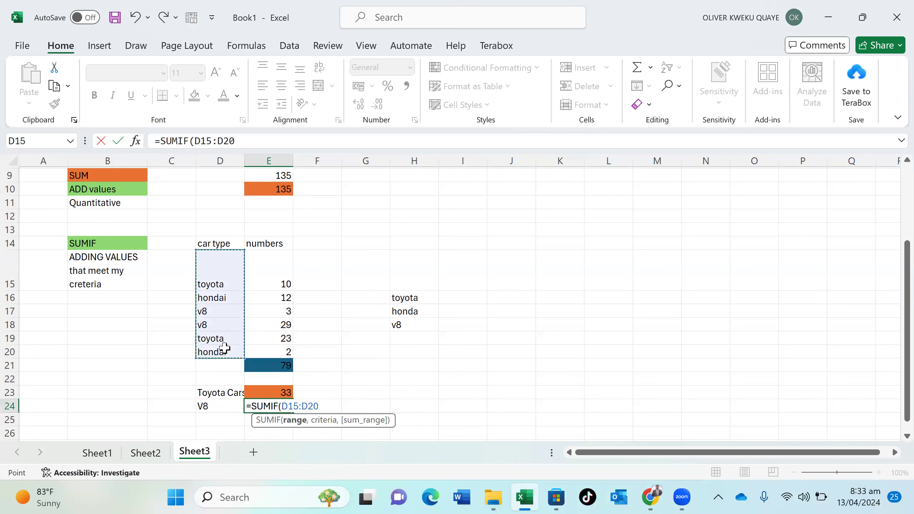
text(,)
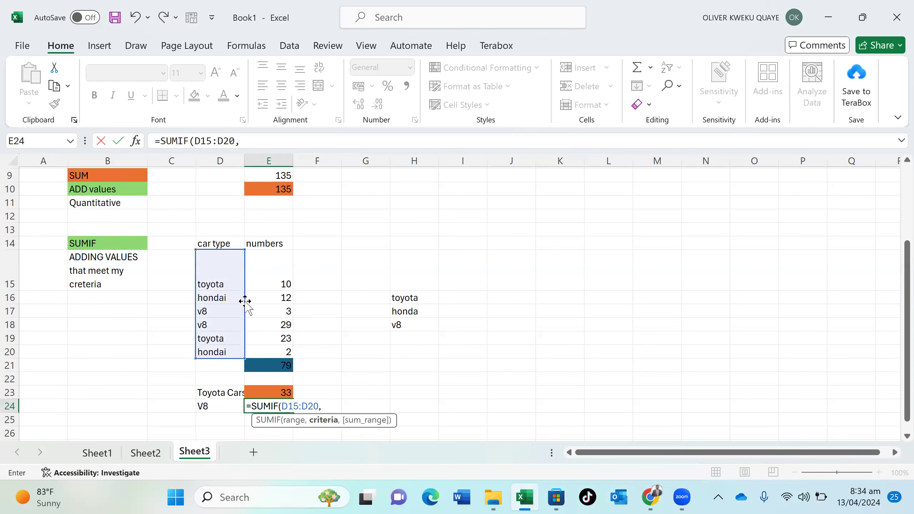
click(222, 306)
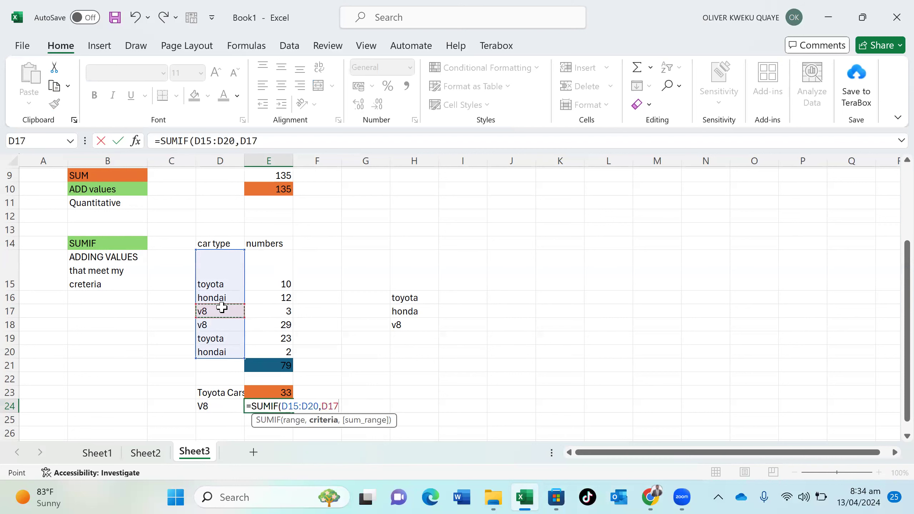
text(,)
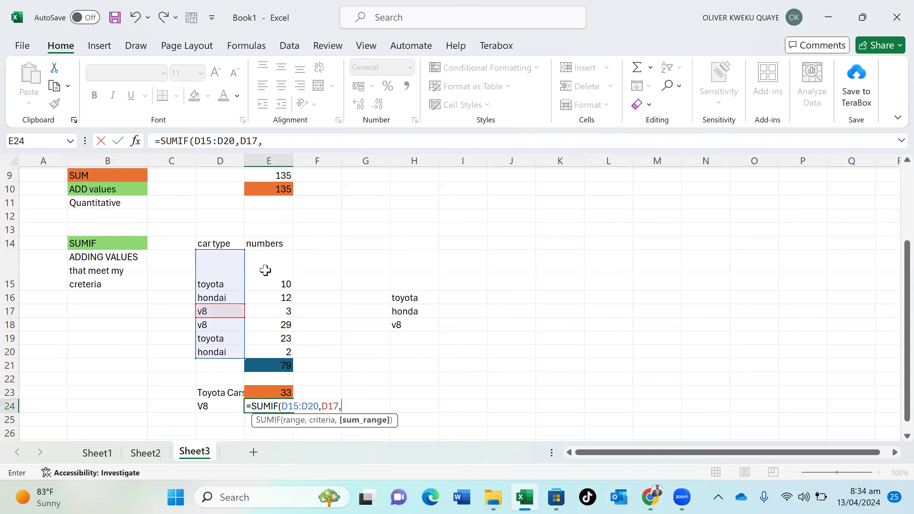
drag(271, 259, 277, 347)
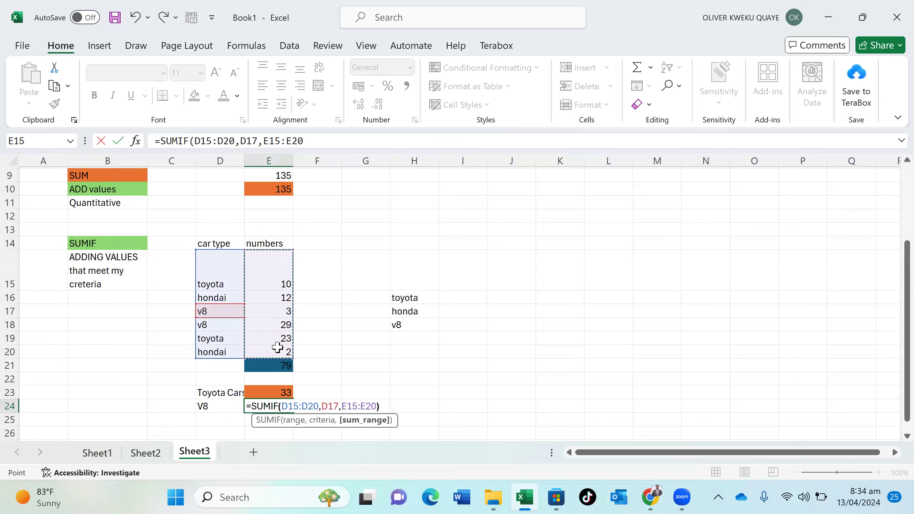
text())
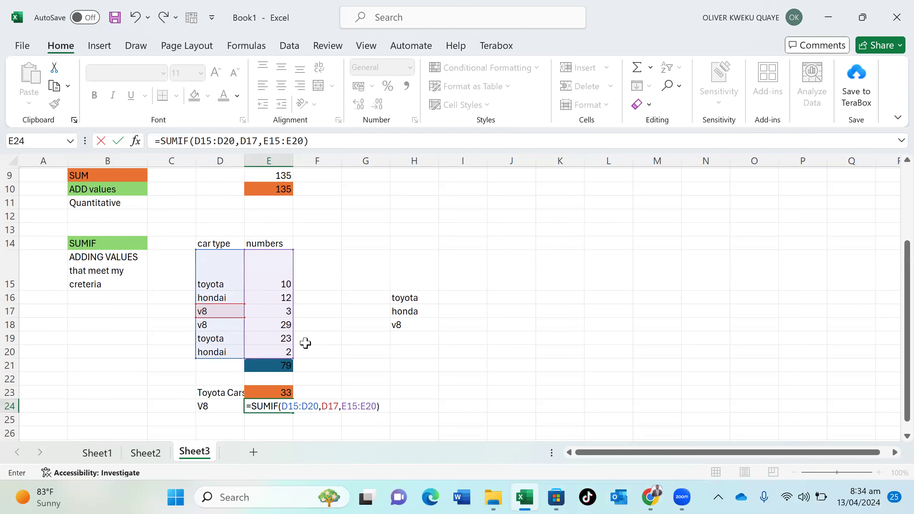
key(Return)
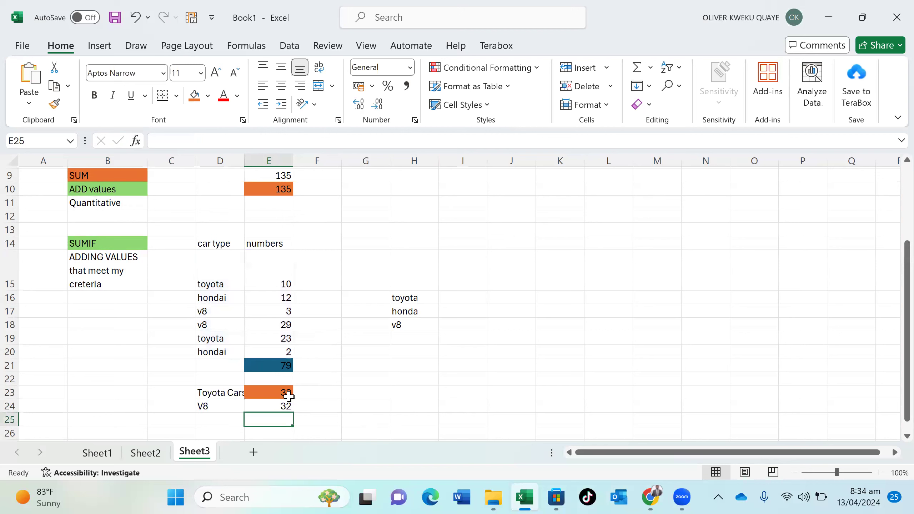
Cancel the replace prompt and fill the V8 total of 32 in E24 dark blue
drag(275, 416, 283, 409)
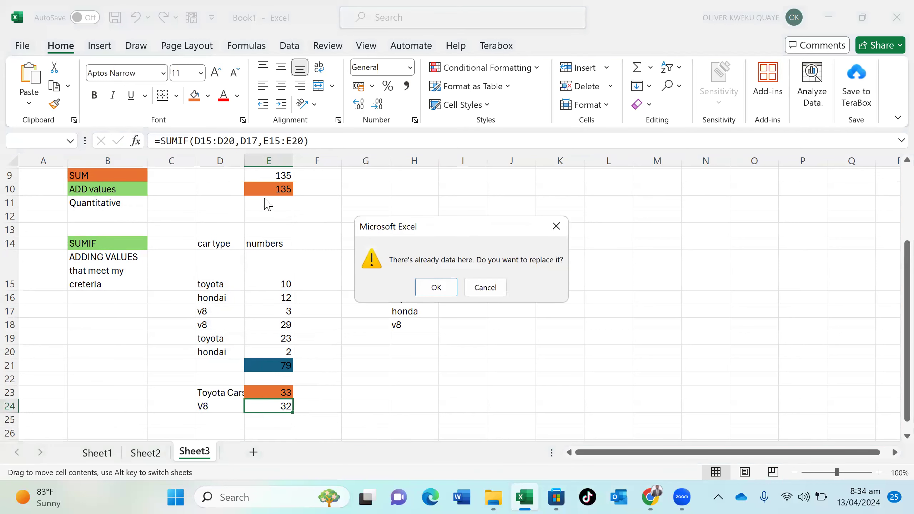
click(556, 226)
click(277, 402)
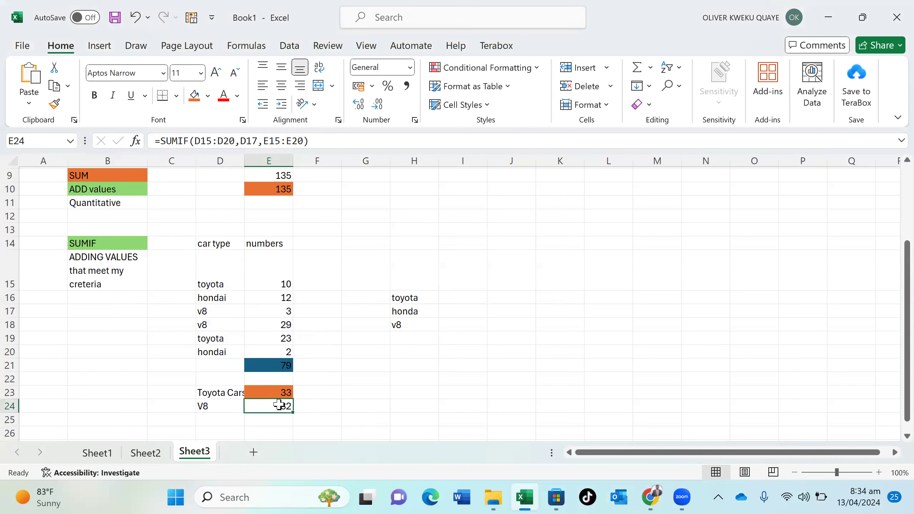
click(208, 96)
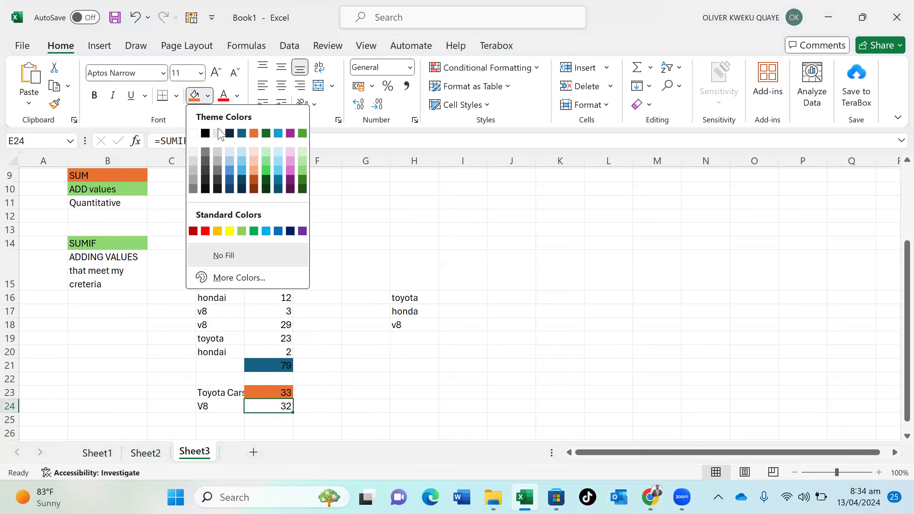
click(240, 134)
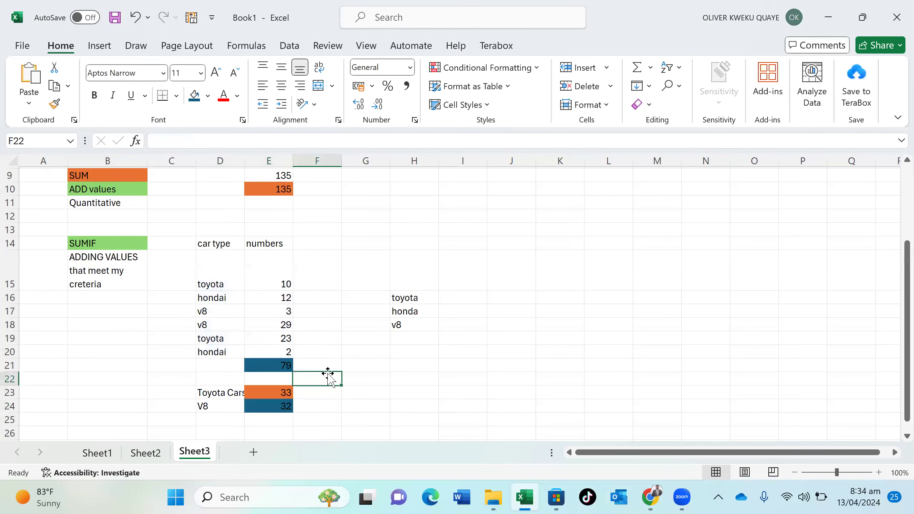
Type the note 'configuring empty' into cell L18
scroll(328, 376, down, 20)
scroll(328, 376, up, 20)
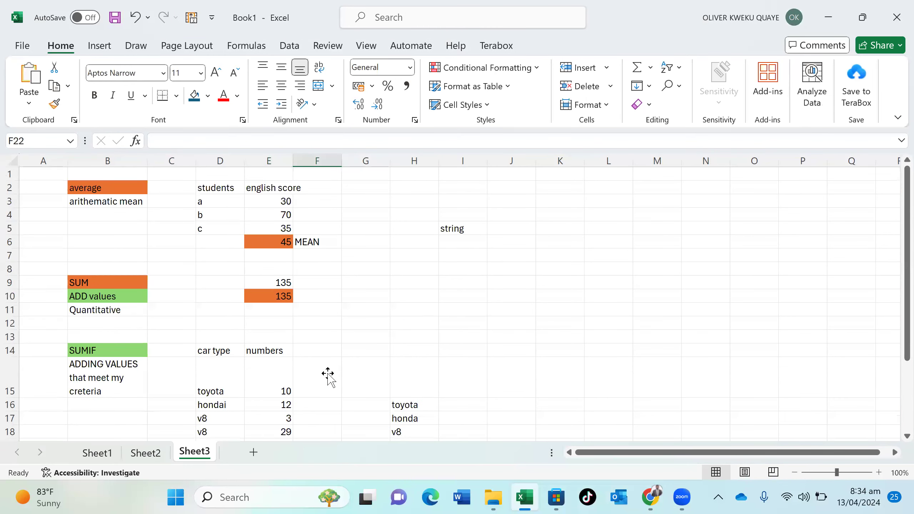
scroll(328, 377, down, 3)
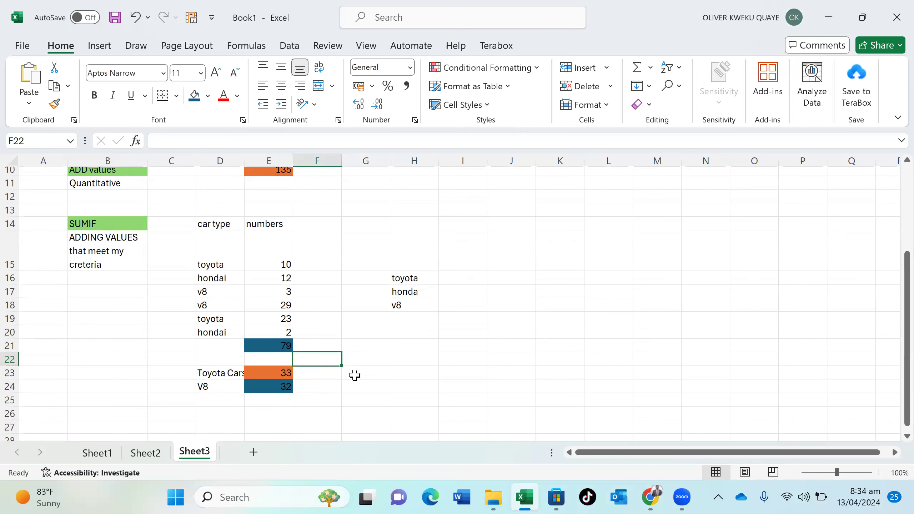
click(365, 330)
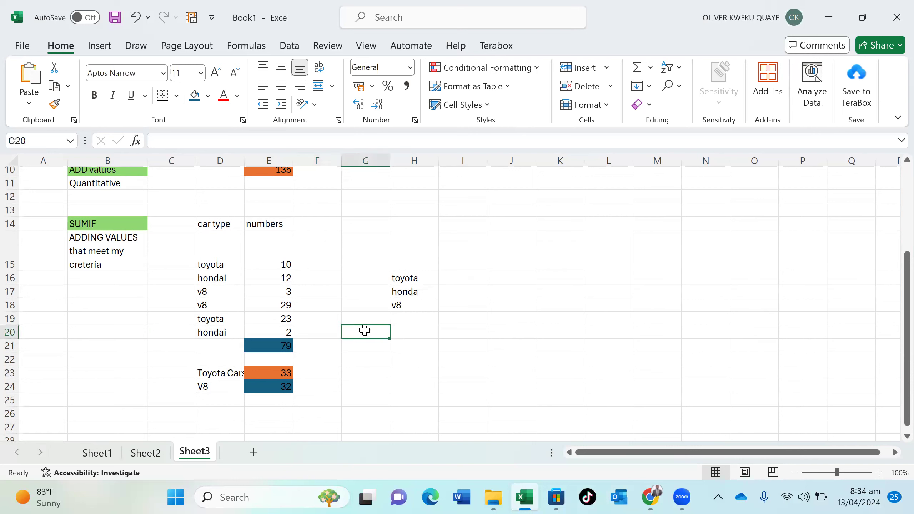
click(594, 308)
text(c)
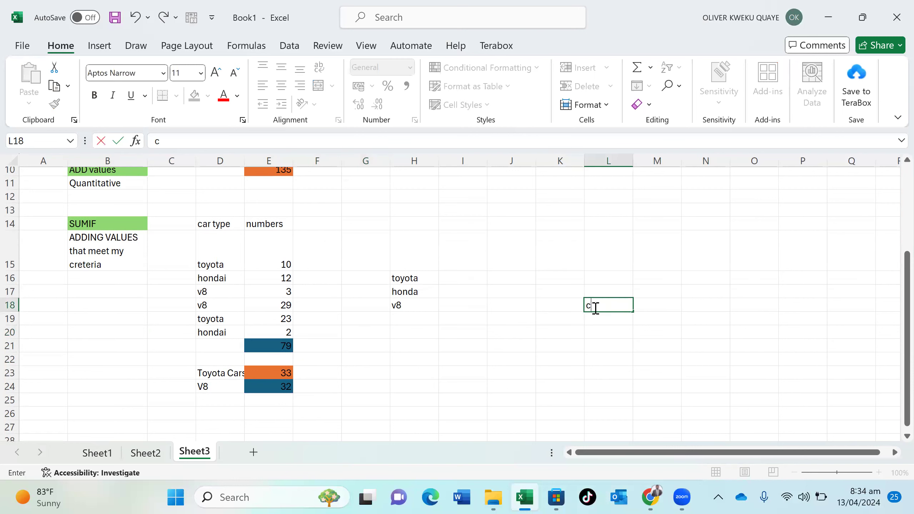
text(ongi)
key(BackSpace)
key(BackSpace)
text(figuring)
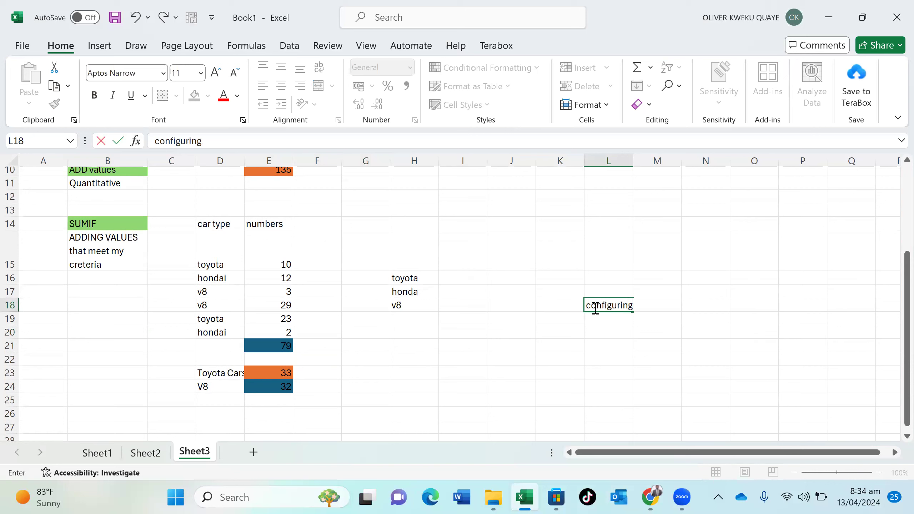
text( empty)
key(Return)
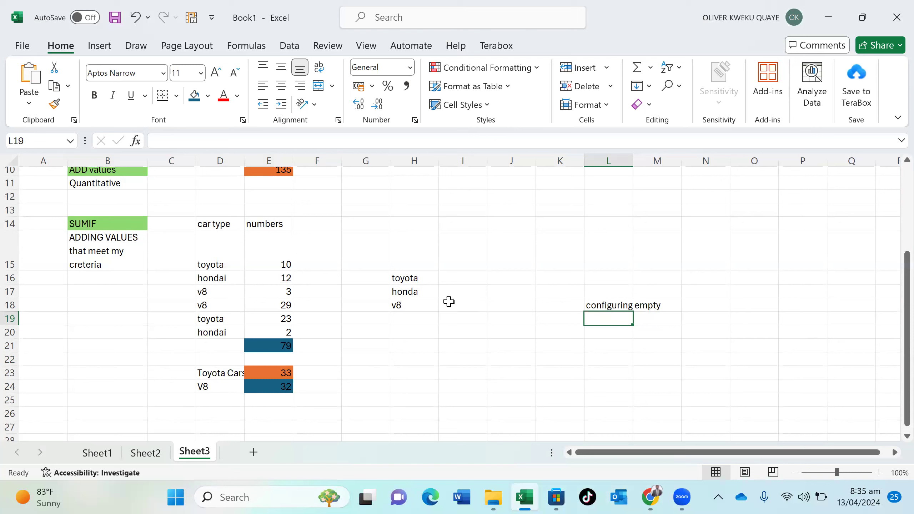
Enter =SUMIF(D15:D20,D26,E15:E20) in E26, which returns 0 while D26 is empty
click(216, 412)
click(260, 411)
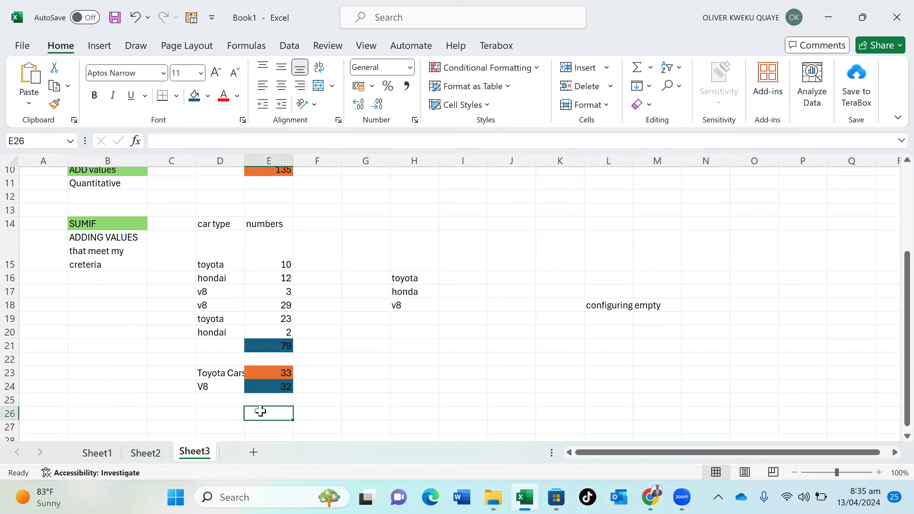
click(217, 412)
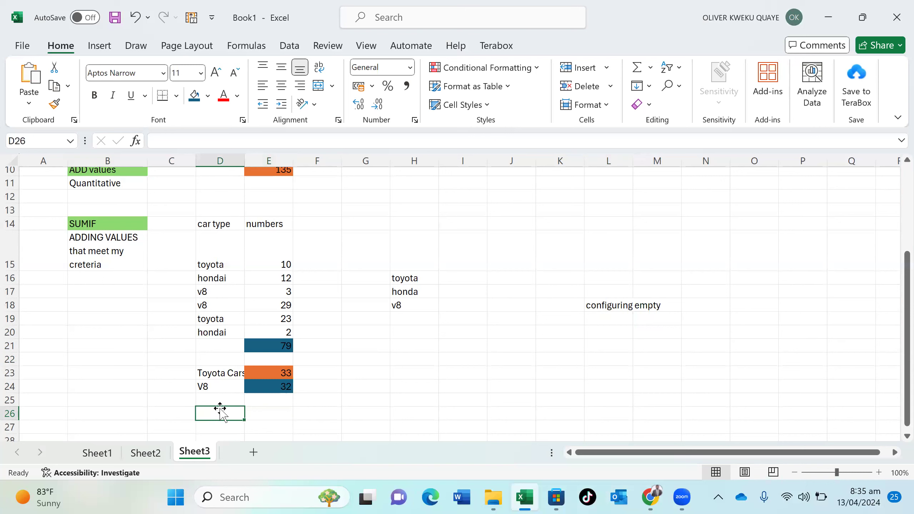
click(264, 410)
text(=)
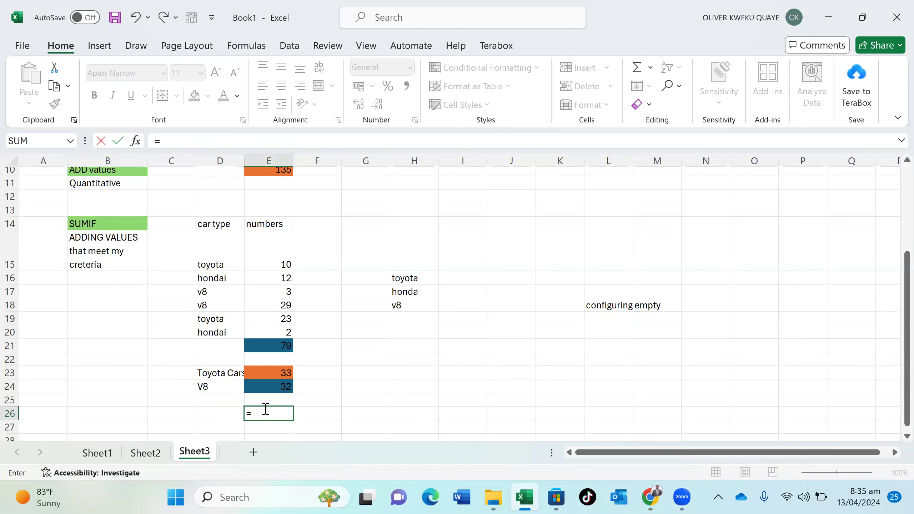
text(sum)
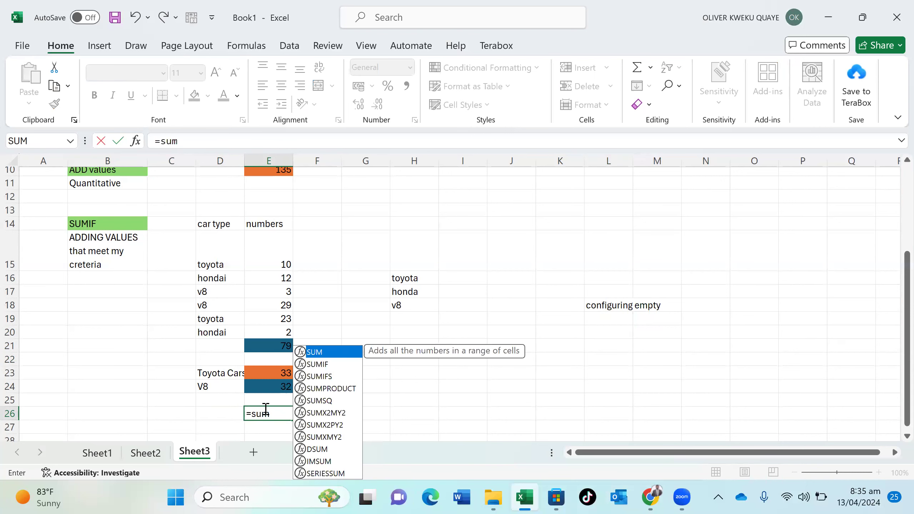
double_click(333, 360)
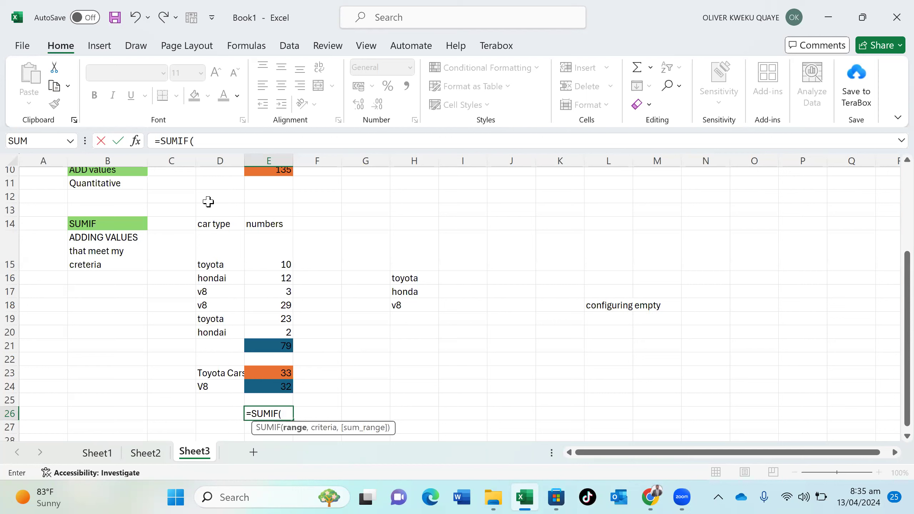
drag(211, 233, 225, 333)
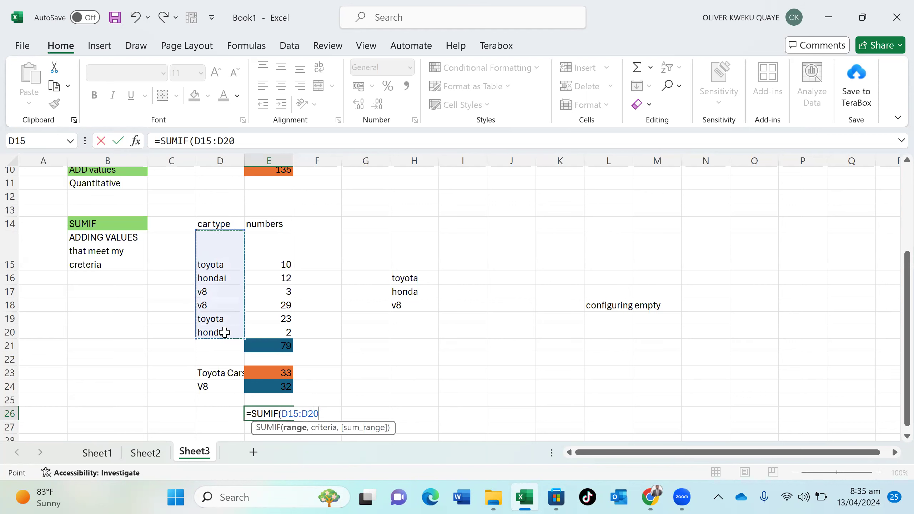
text(,)
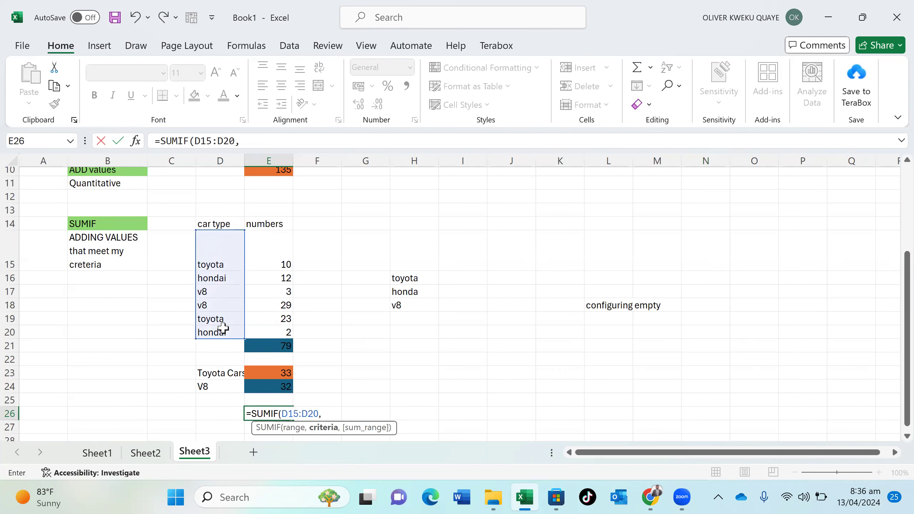
click(230, 413)
text(,)
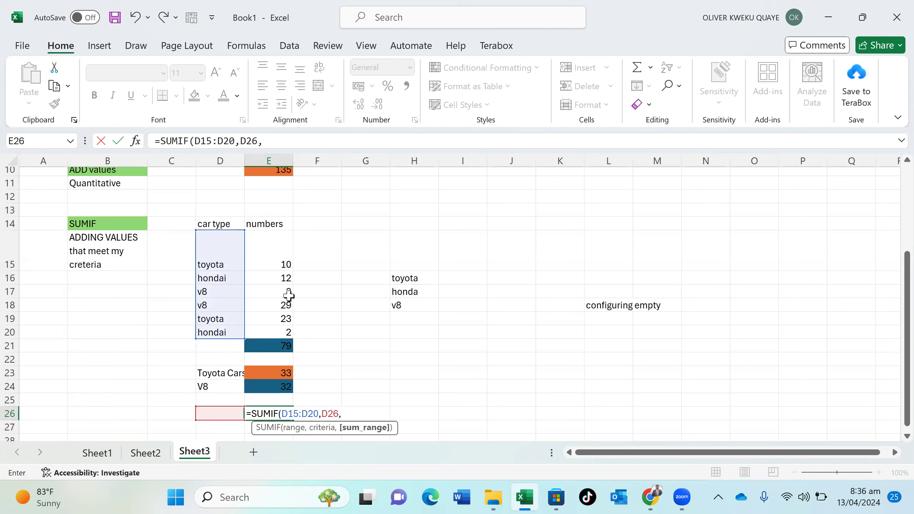
drag(265, 246, 272, 331)
text())
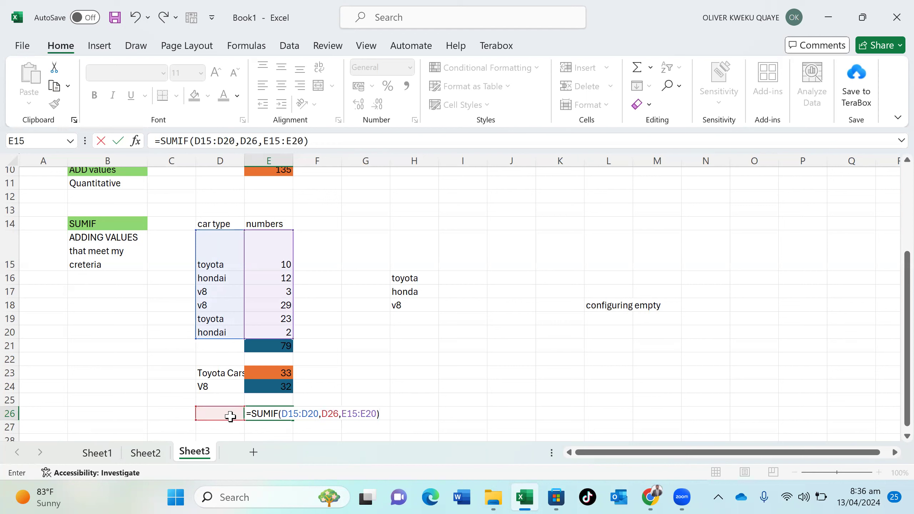
key(Return)
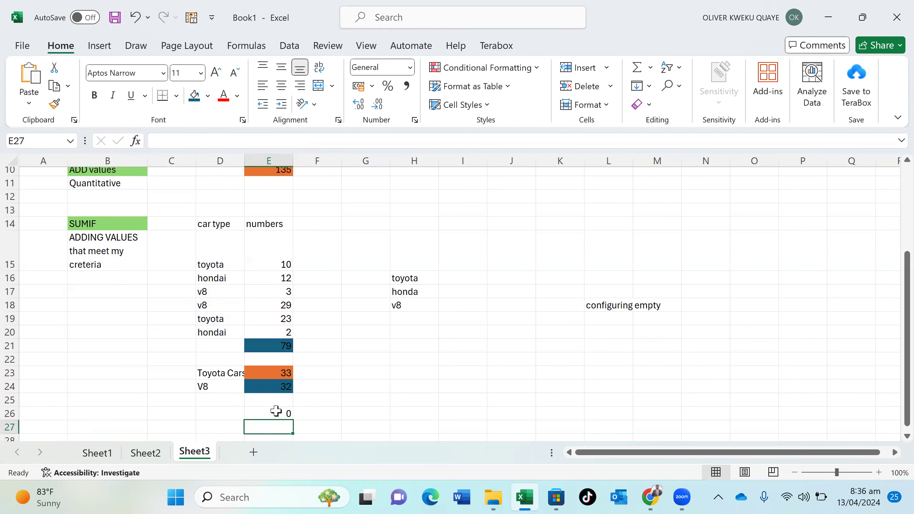
Fill cell E26, which still shows 0, with a light green theme colour
click(274, 411)
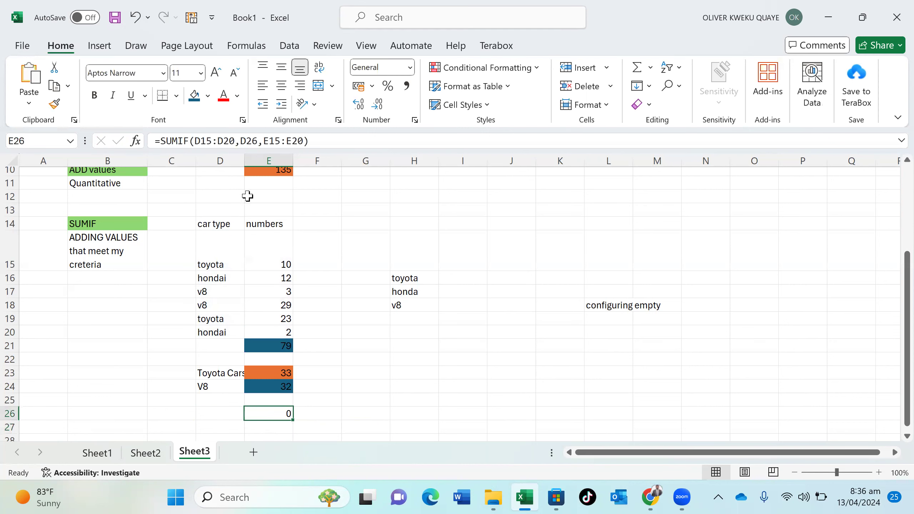
click(208, 98)
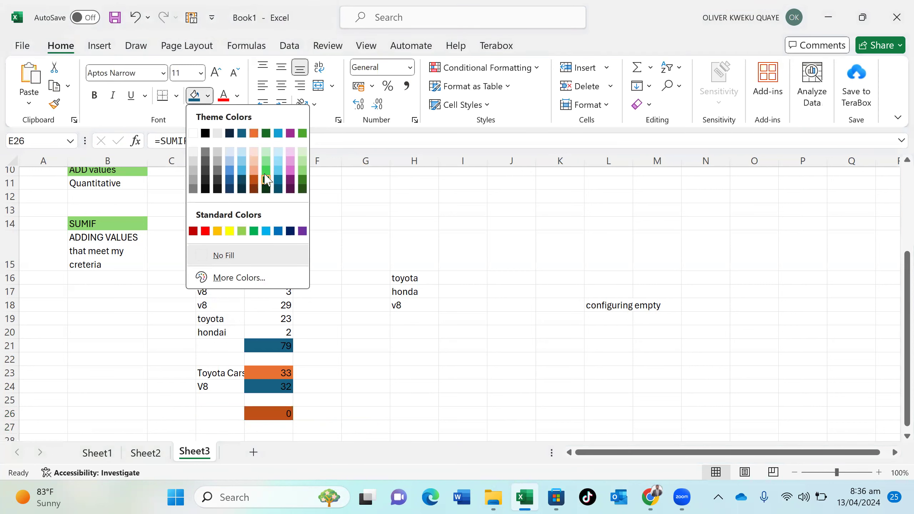
click(266, 171)
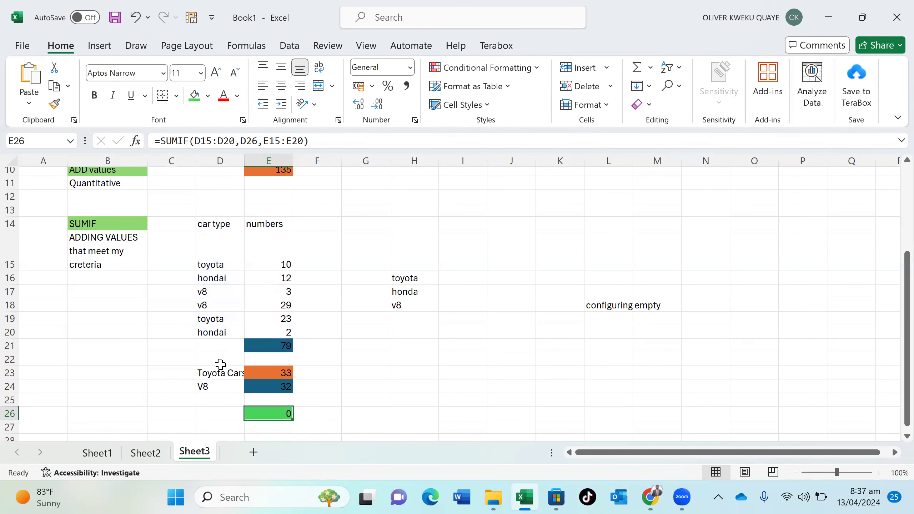
click(216, 409)
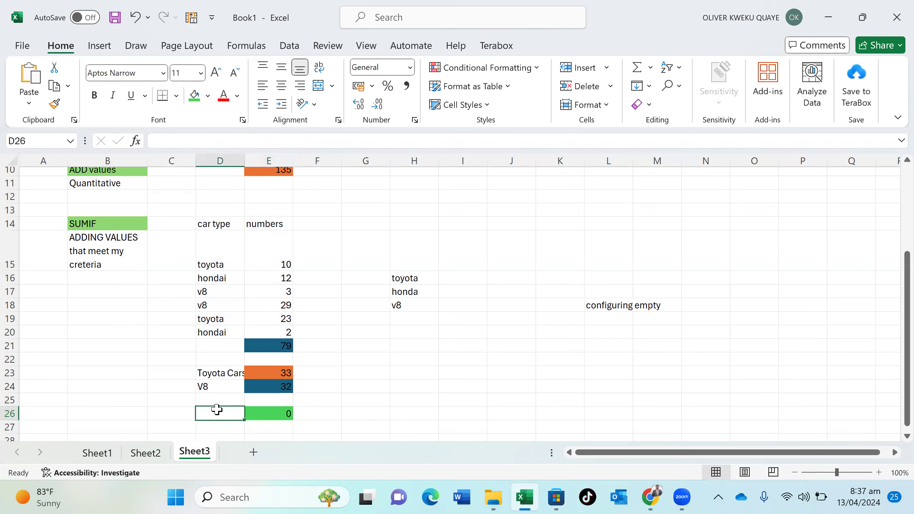
Enter v8 in D26, then replace it with toyota
text(v8)
key(Return)
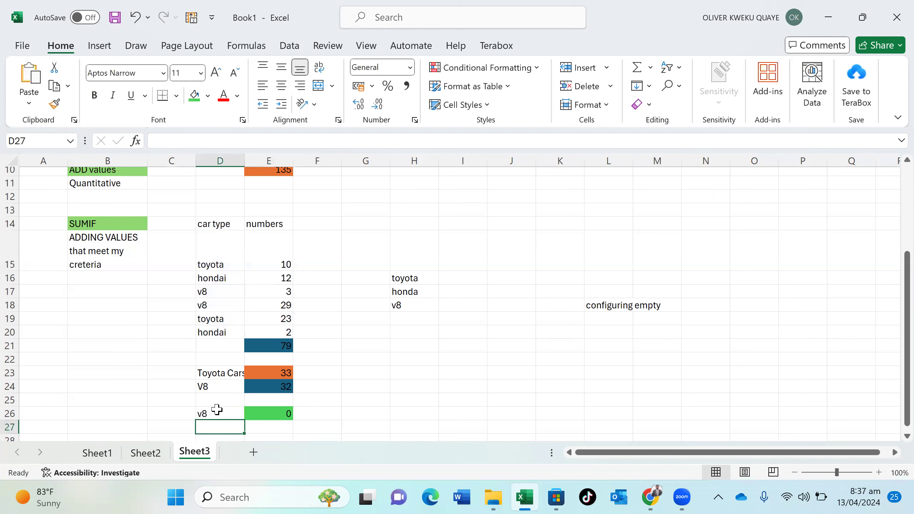
double_click(217, 412)
key(BackSpace)
key(BackSpace)
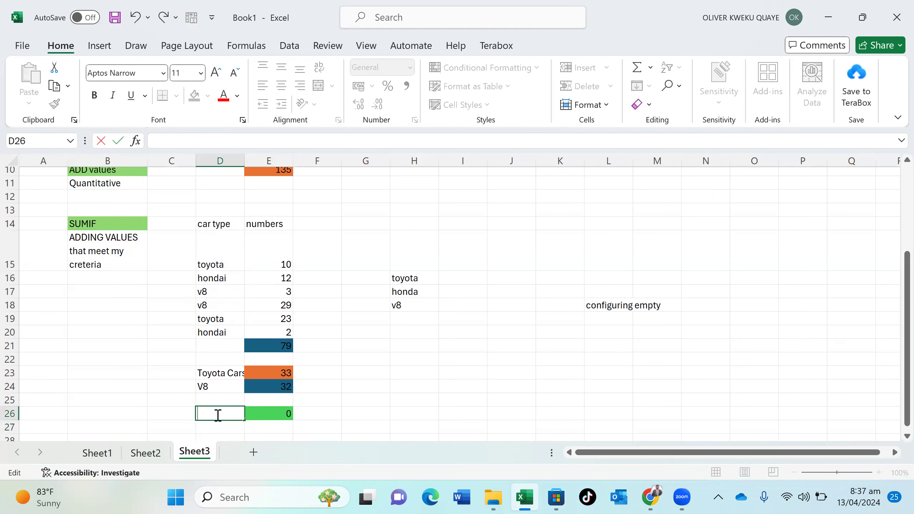
text(toyota)
key(Return)
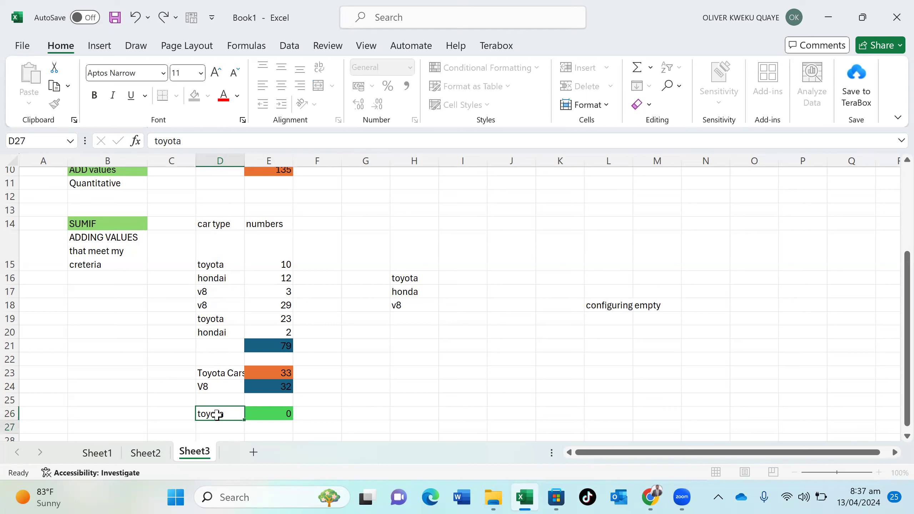
Review the E26 formula and D26 unchanged, then start a =sum formula in E27
click(285, 408)
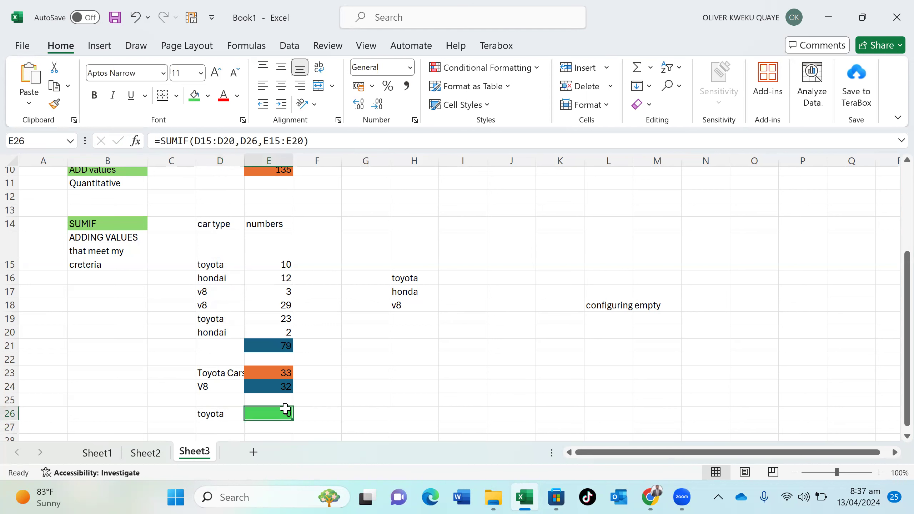
double_click(285, 408)
key(Return)
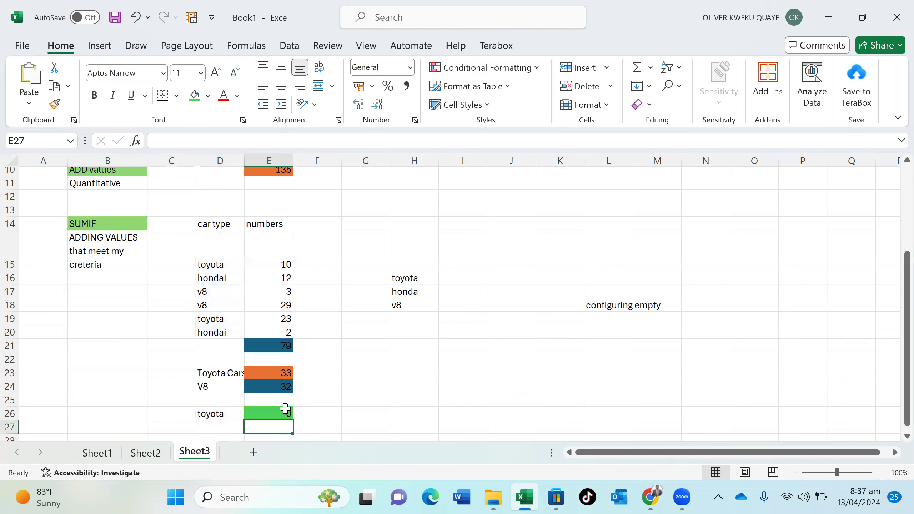
click(220, 414)
double_click(221, 414)
key(Return)
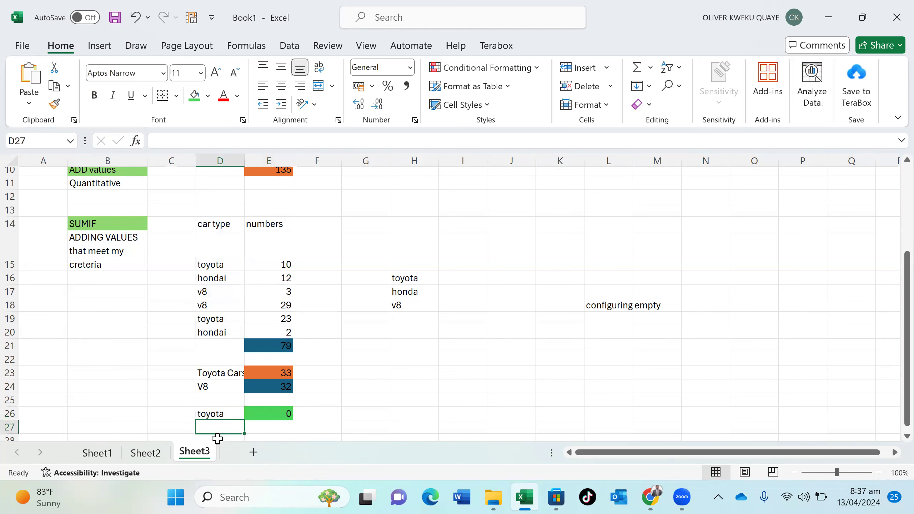
click(264, 424)
text(=sum)
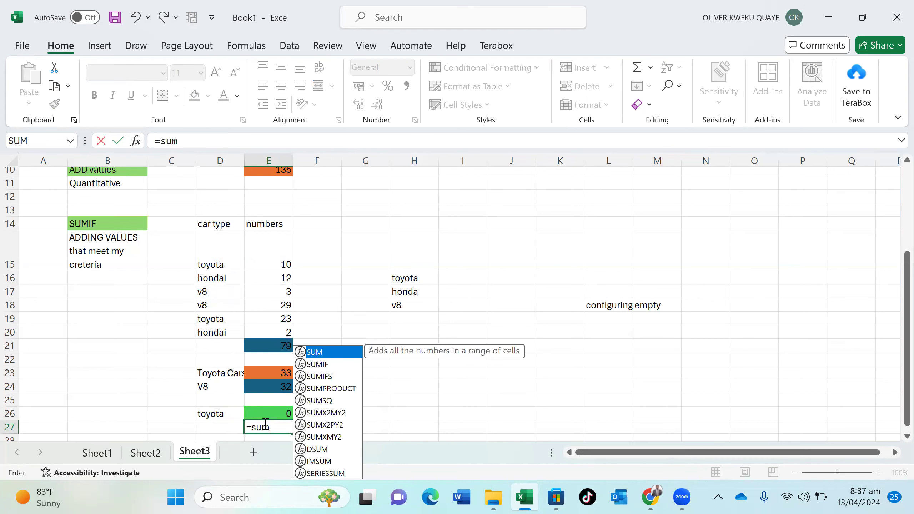
Enter a SUMIF in E27 with range D15:D20, criteria D27 and column E numbers
double_click(323, 364)
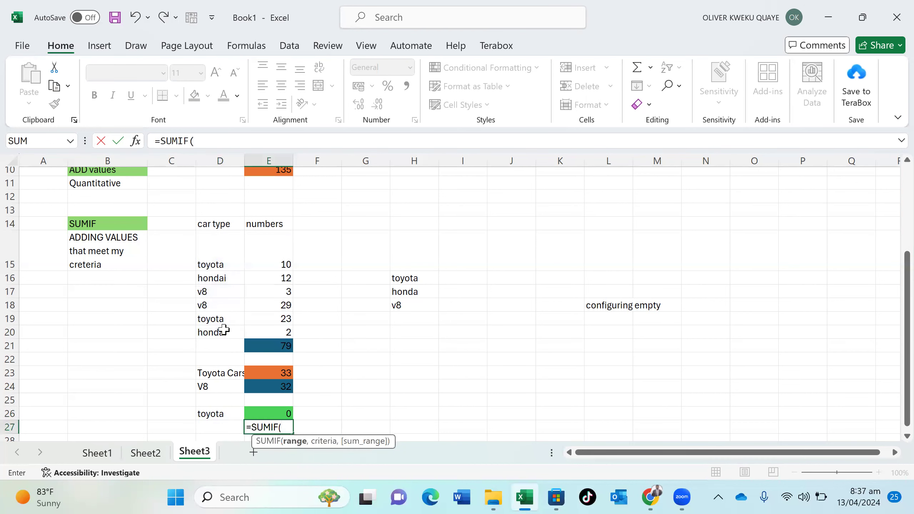
drag(235, 249, 232, 330)
text(,)
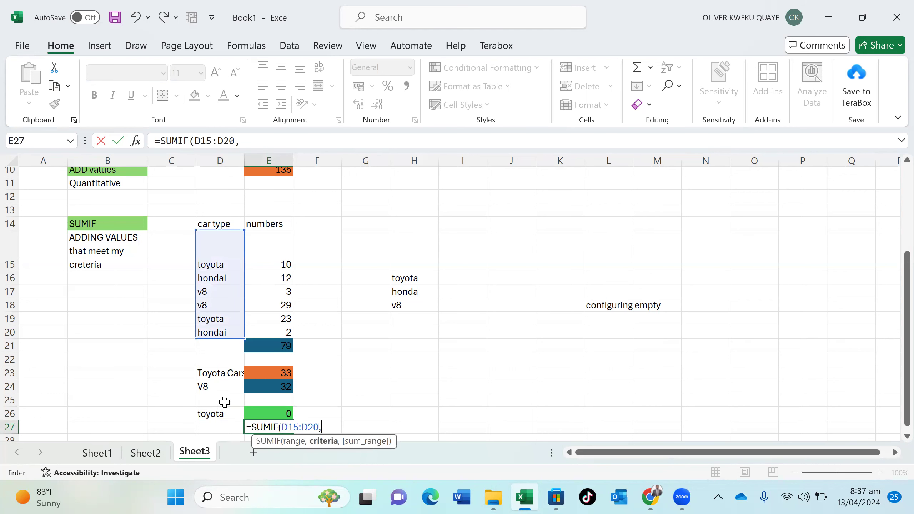
click(220, 426)
text(,)
drag(281, 245, 281, 341)
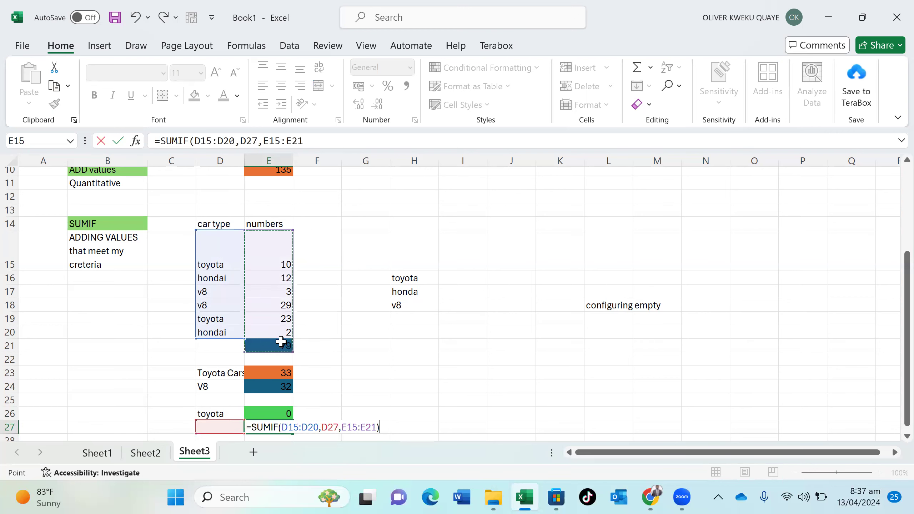
key(Return)
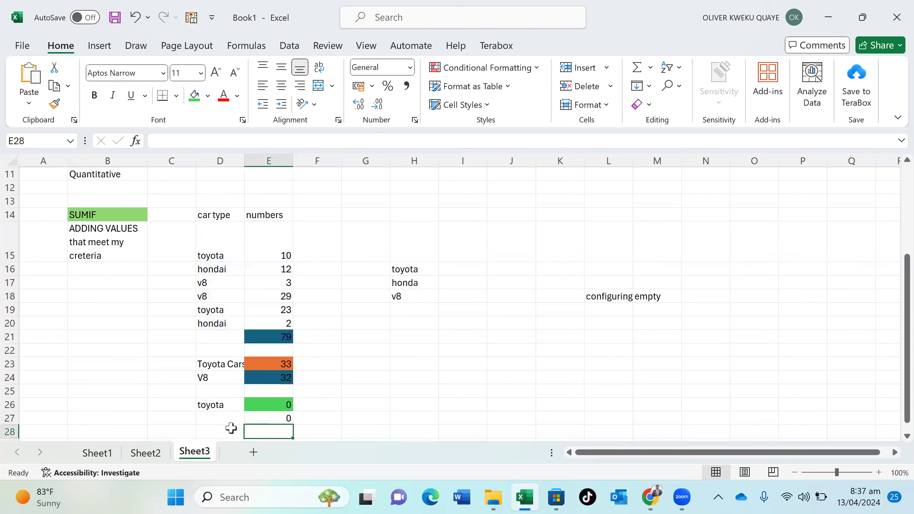
Enter toyota as the D27 criterion and recheck the E27 formula, which returns 0
click(228, 420)
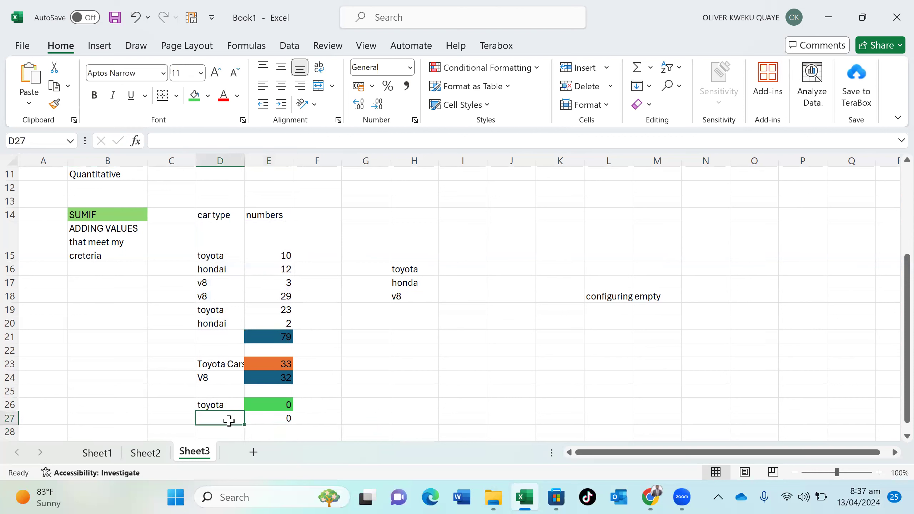
text(toyota)
key(Return)
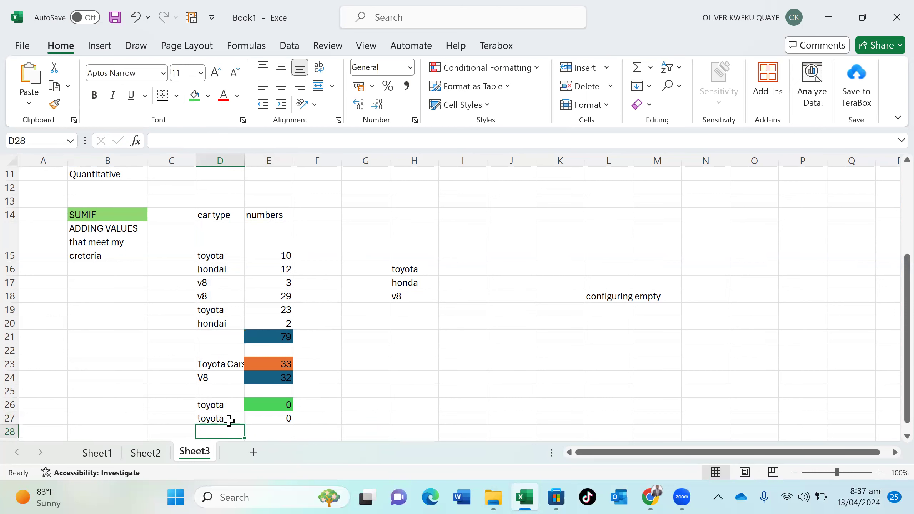
double_click(239, 419)
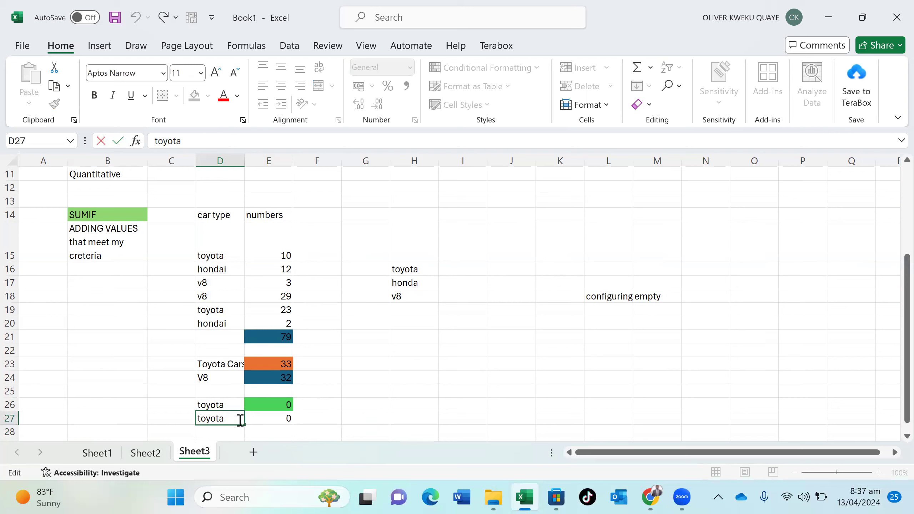
double_click(269, 418)
key(Return)
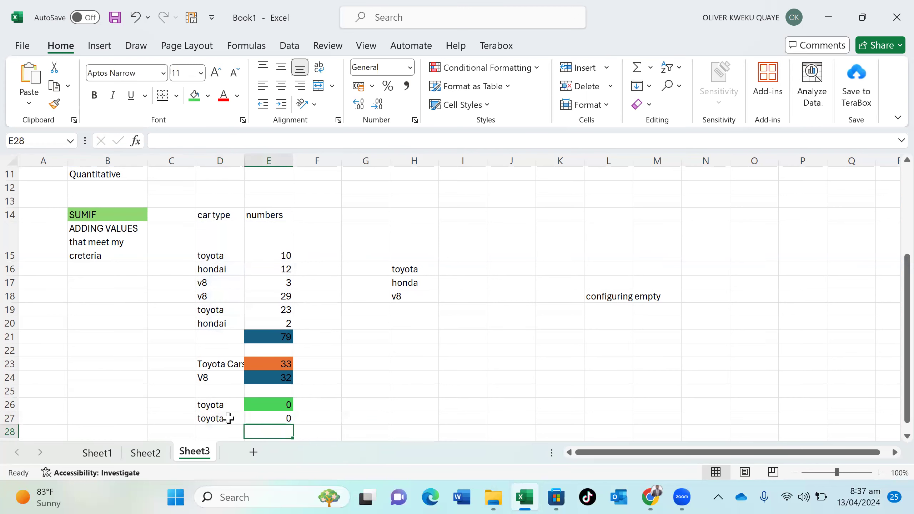
double_click(234, 417)
key(Return)
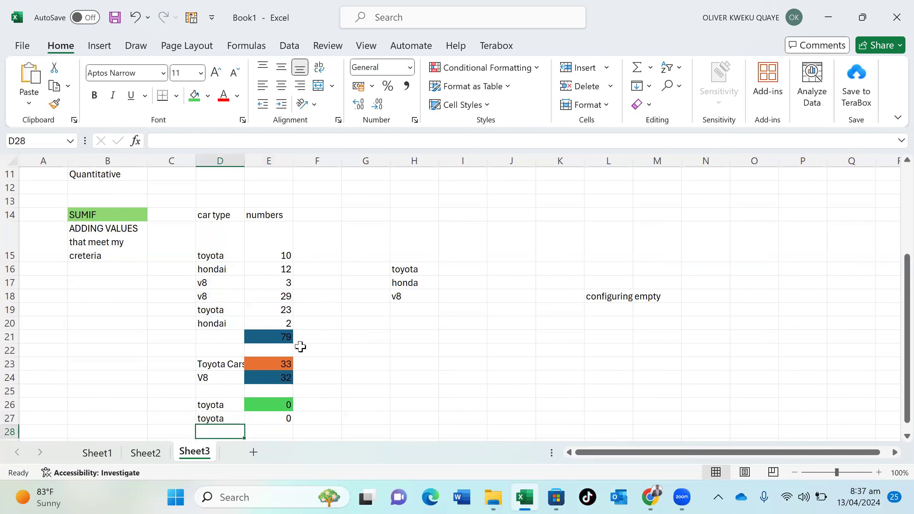
click(373, 335)
Label G21 'cars' and H21 'number', then start a =sum formula in H22
text(car)
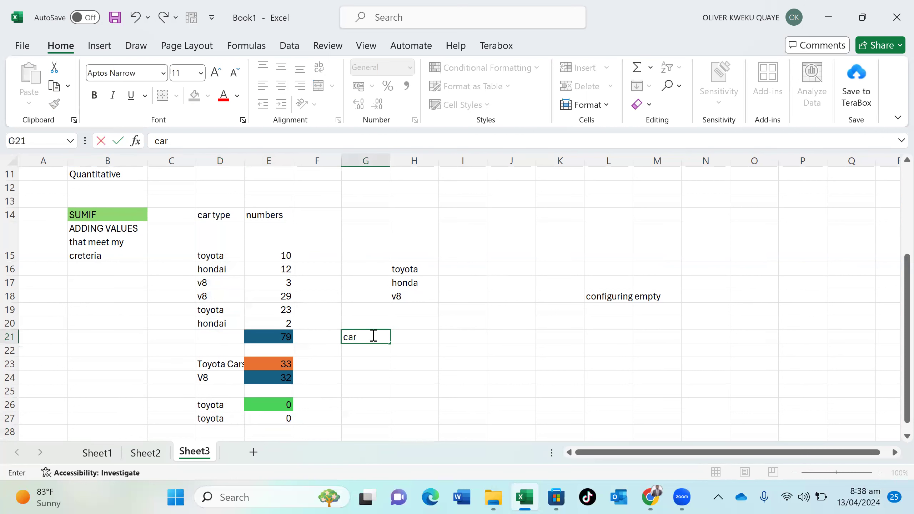
text(s)
key(Return)
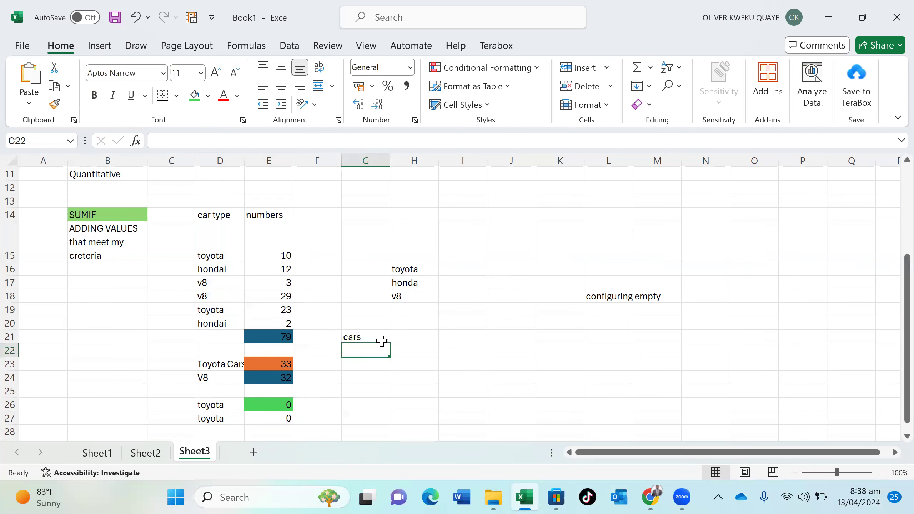
click(412, 340)
text(nu)
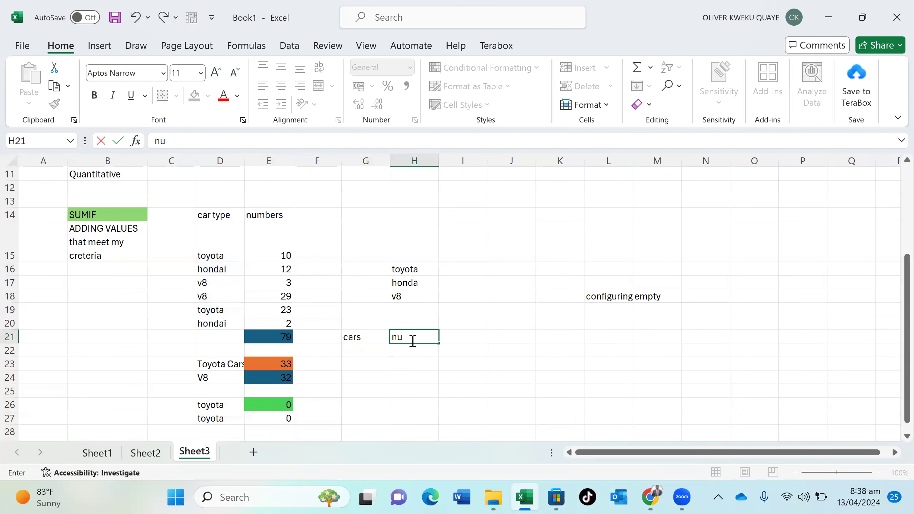
text(mber)
key(Return)
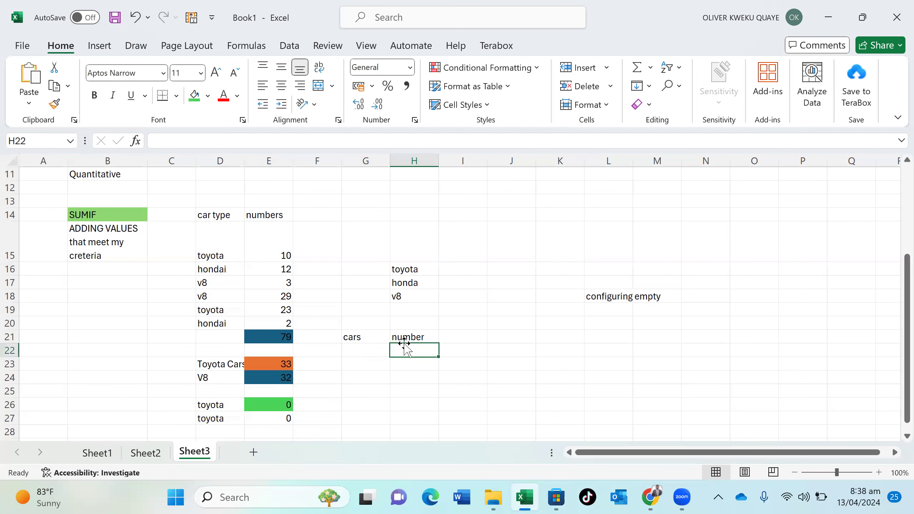
text(=)
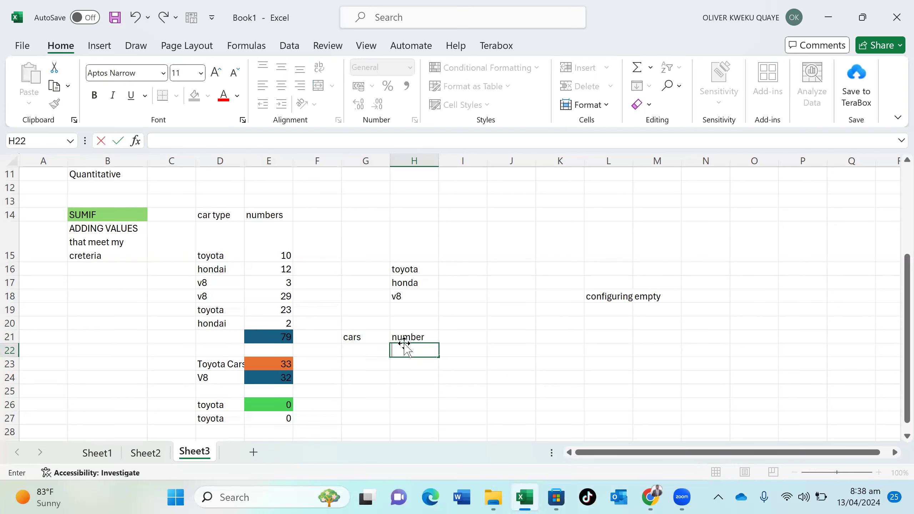
text(sum)
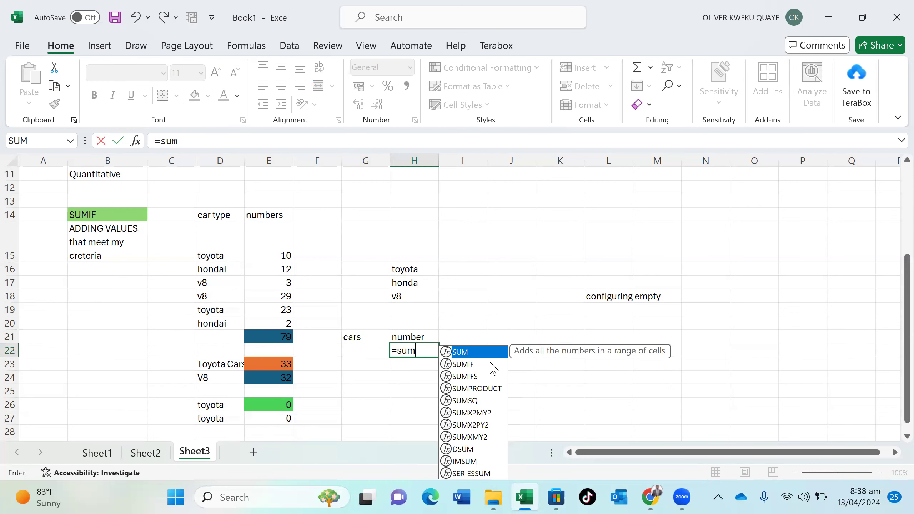
Enter =SUMIF(D15:D20,G22,E15:E20) in H22
double_click(490, 365)
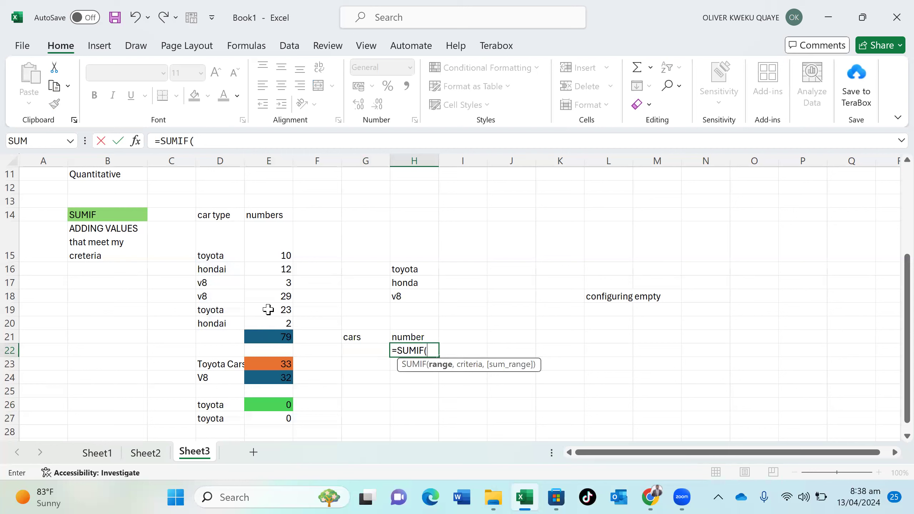
drag(220, 252, 225, 323)
text(,)
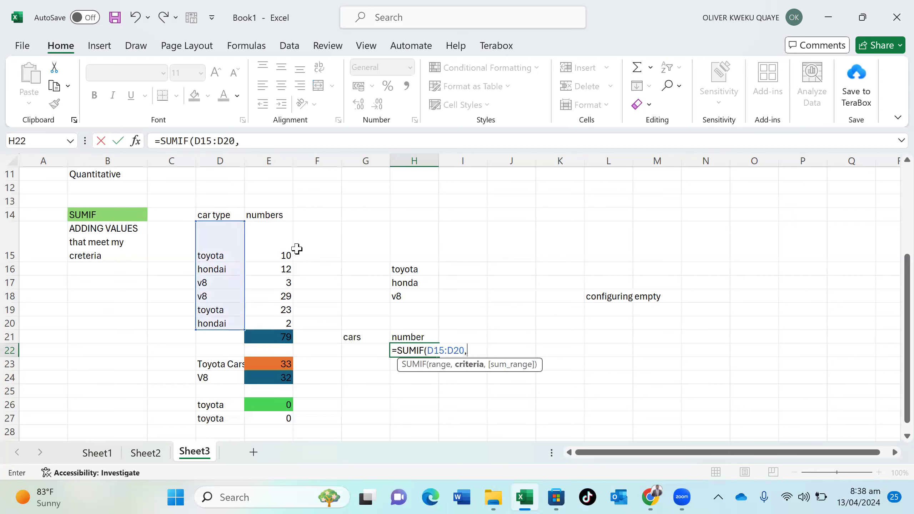
click(366, 353)
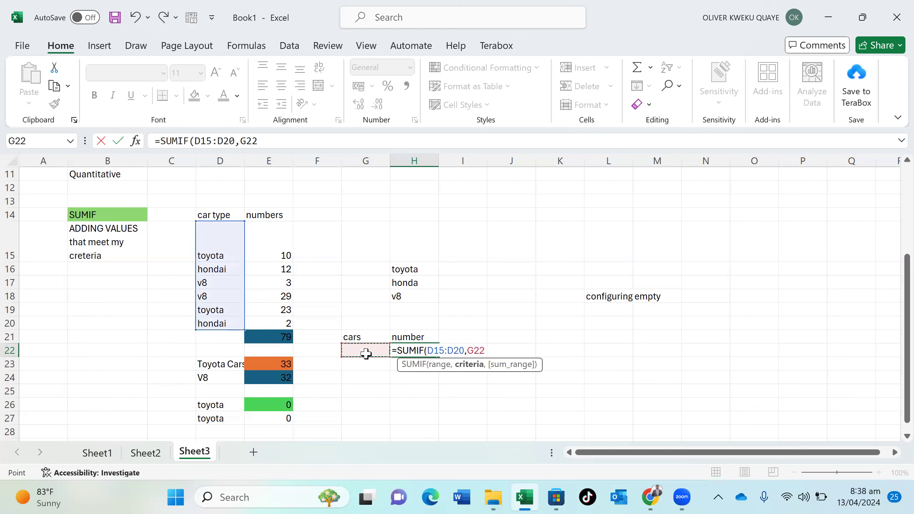
text(,)
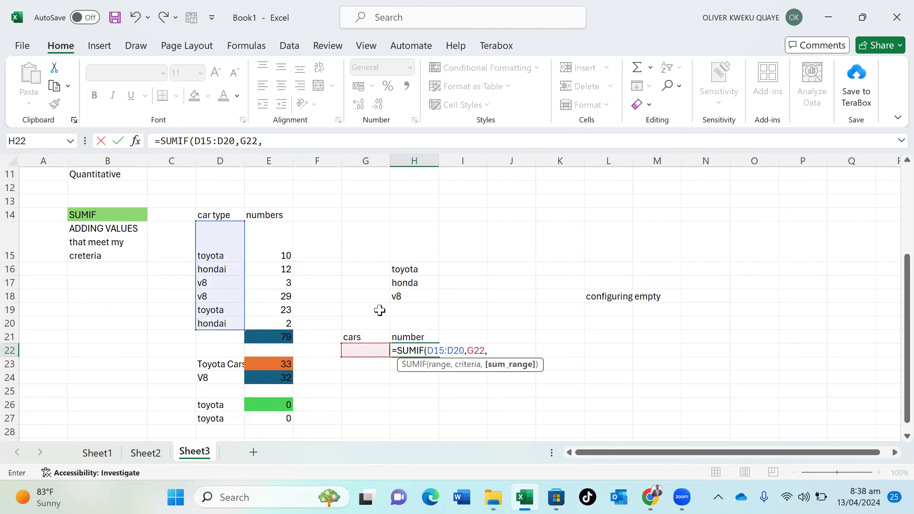
drag(282, 234, 287, 324)
text())
key(Return)
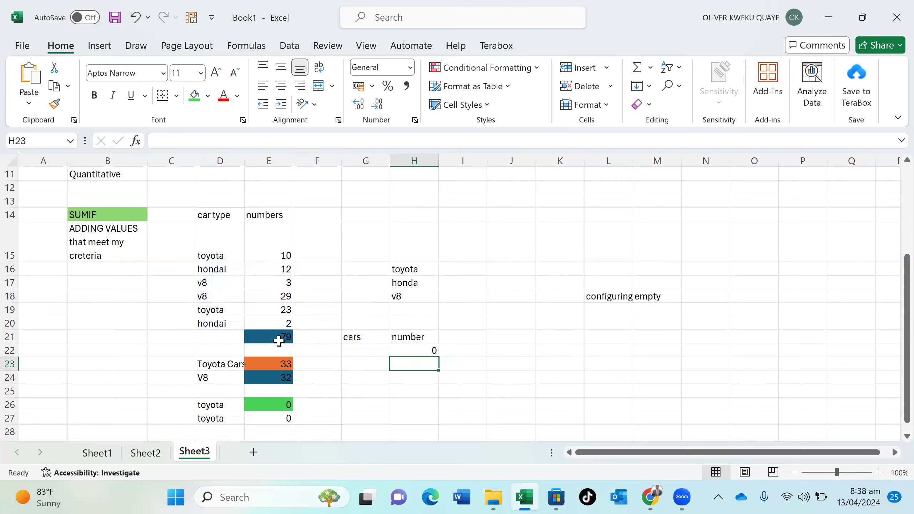
Test the formula with v8 as the G22 criterion and recheck H22's ranges
click(366, 350)
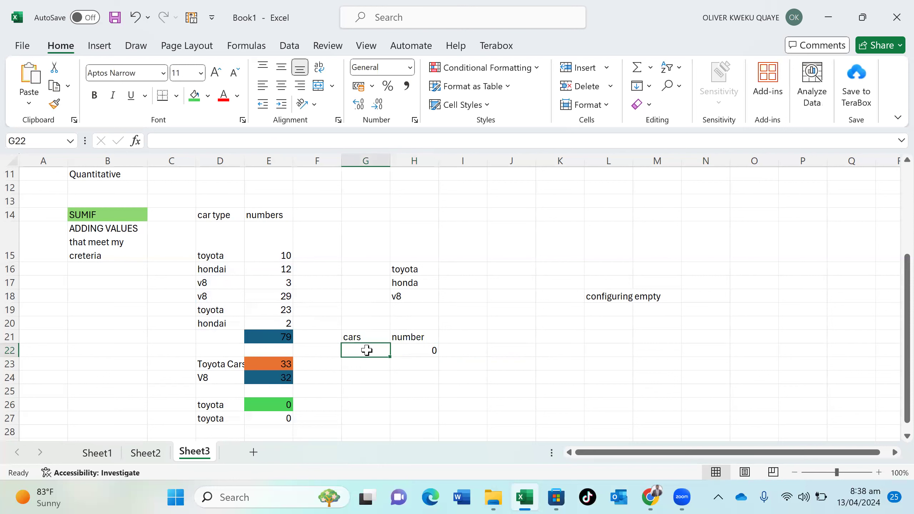
text(v8)
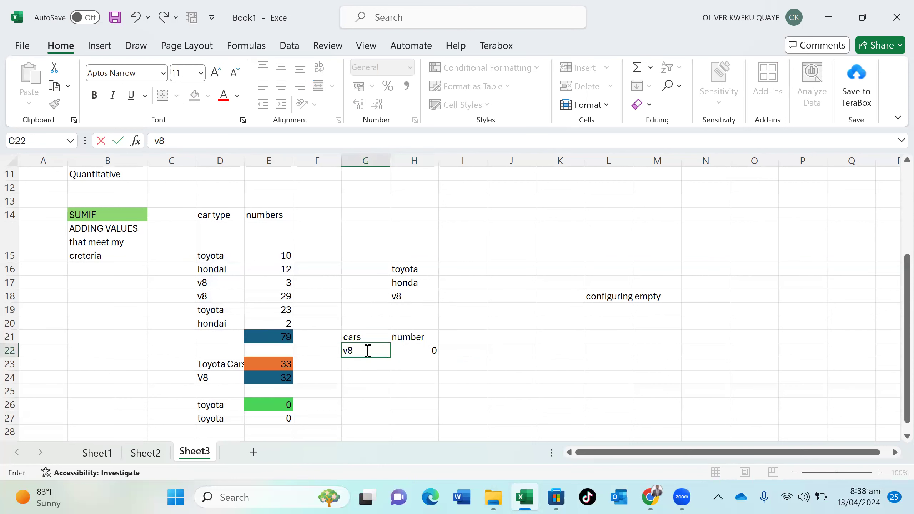
key(Return)
click(366, 349)
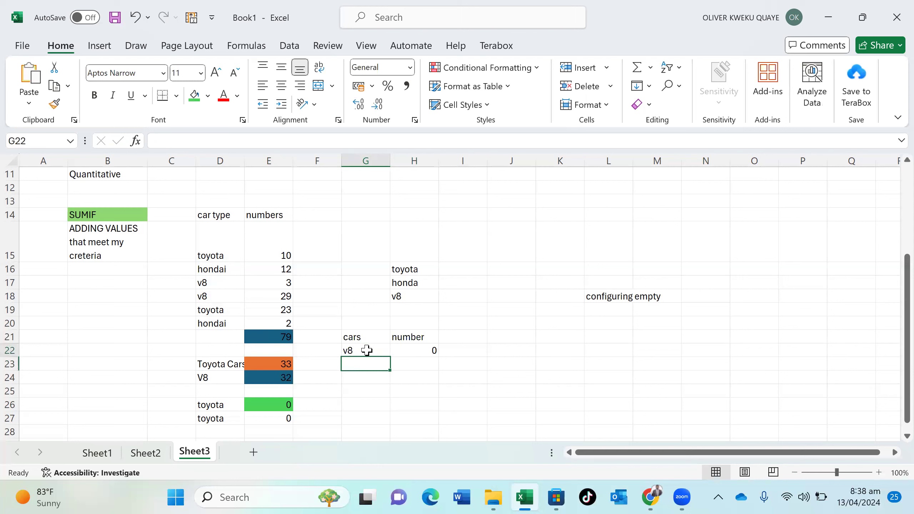
click(420, 354)
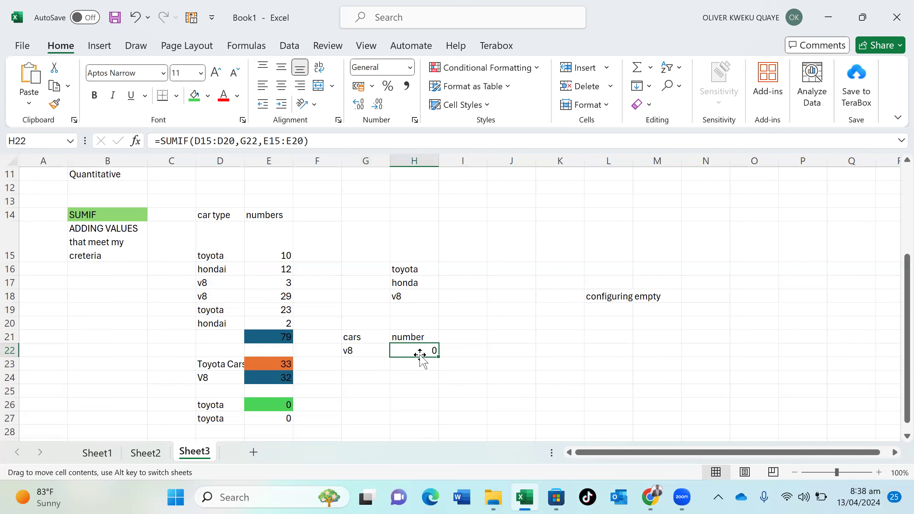
click(380, 350)
double_click(378, 349)
key(Return)
click(435, 352)
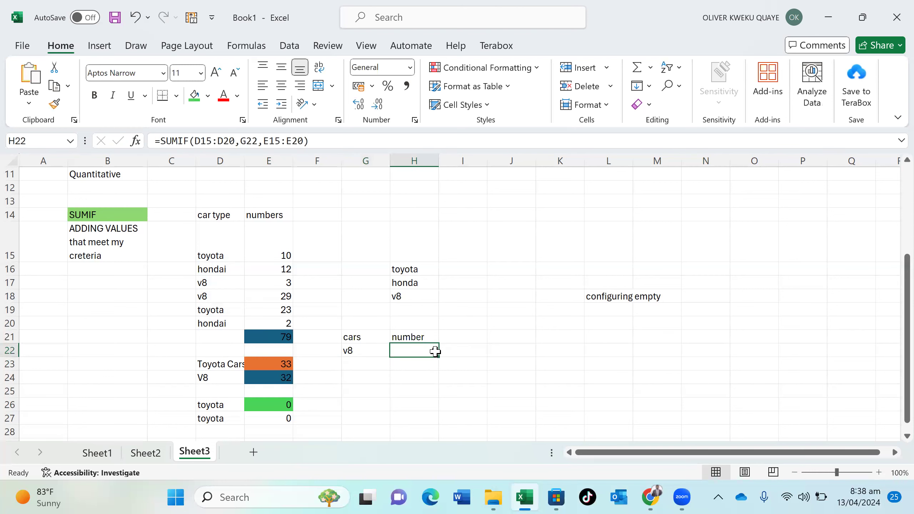
double_click(435, 351)
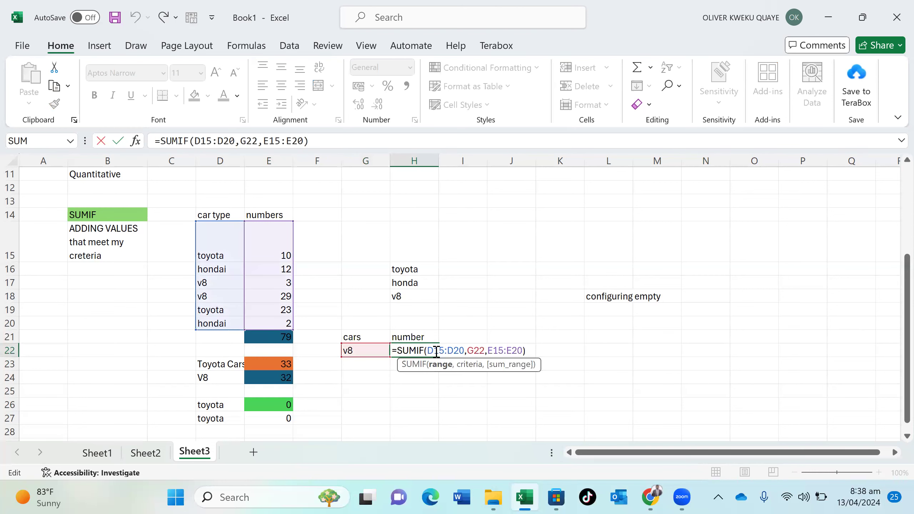
key(Return)
Change the G22 criterion to hondai and re-edit the H22 formula
click(372, 353)
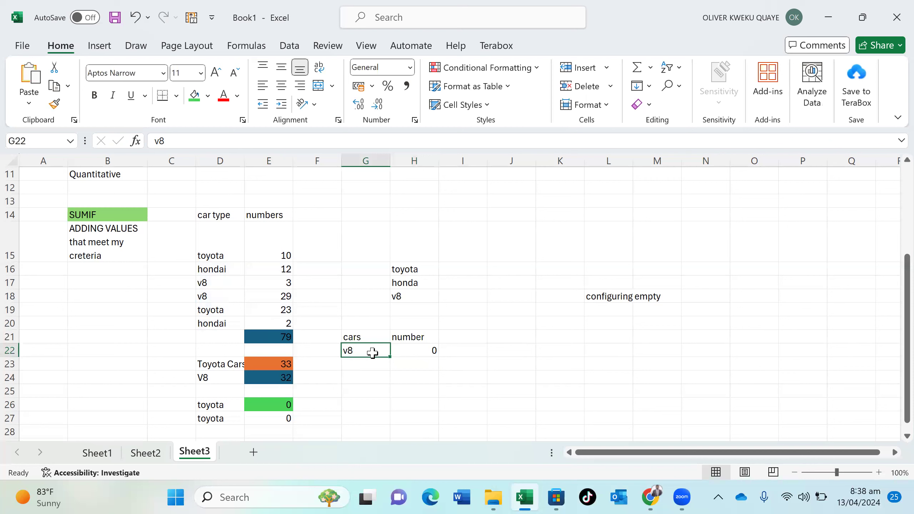
double_click(372, 353)
key(BackSpace)
key(BackSpace)
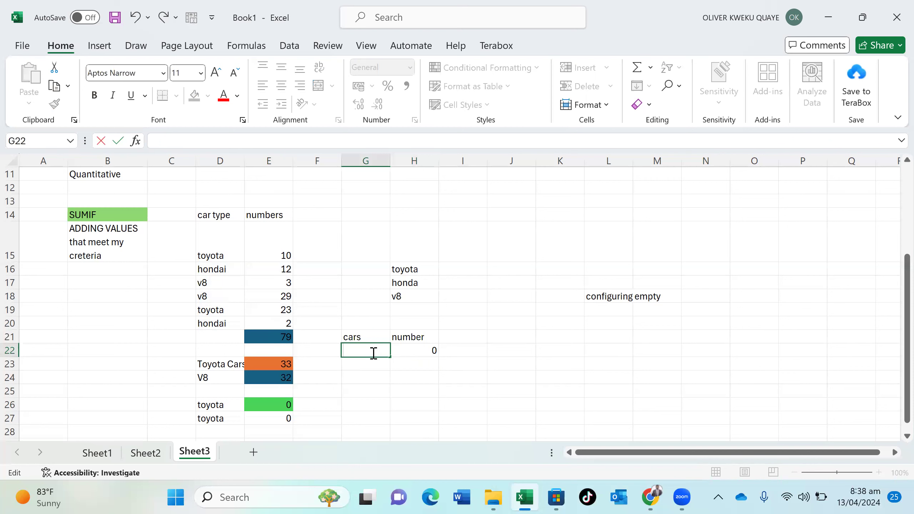
text(hondai)
key(Return)
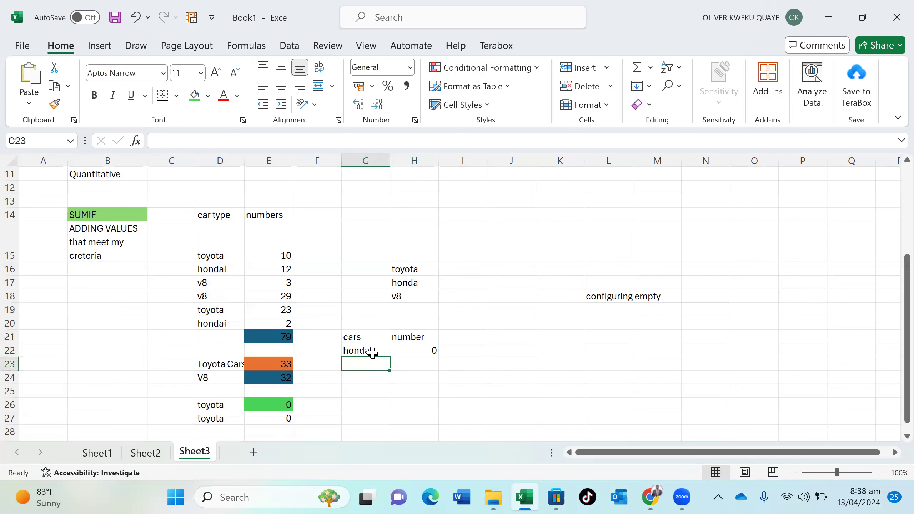
key(Right)
click(417, 350)
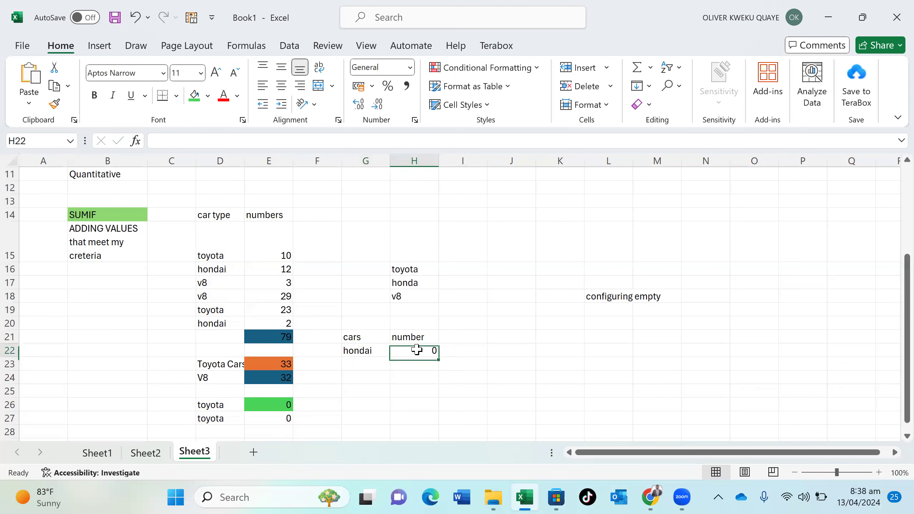
double_click(416, 349)
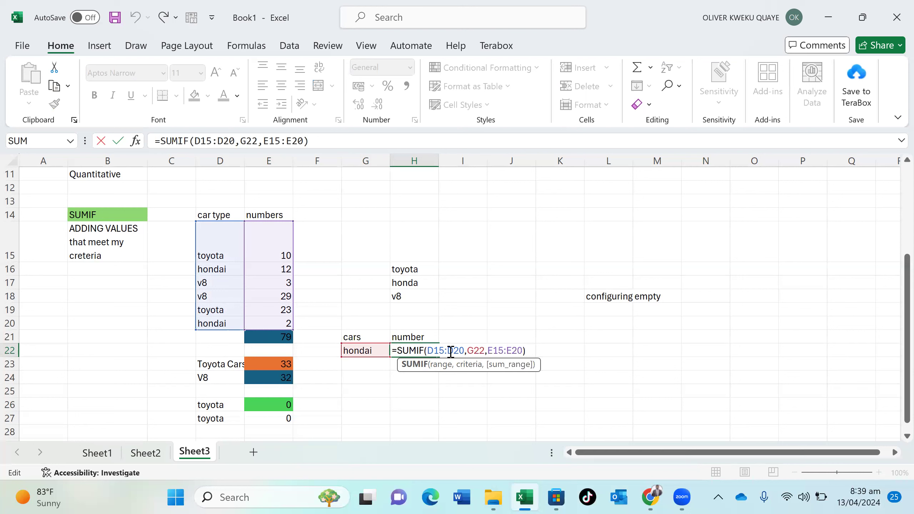
click(486, 351)
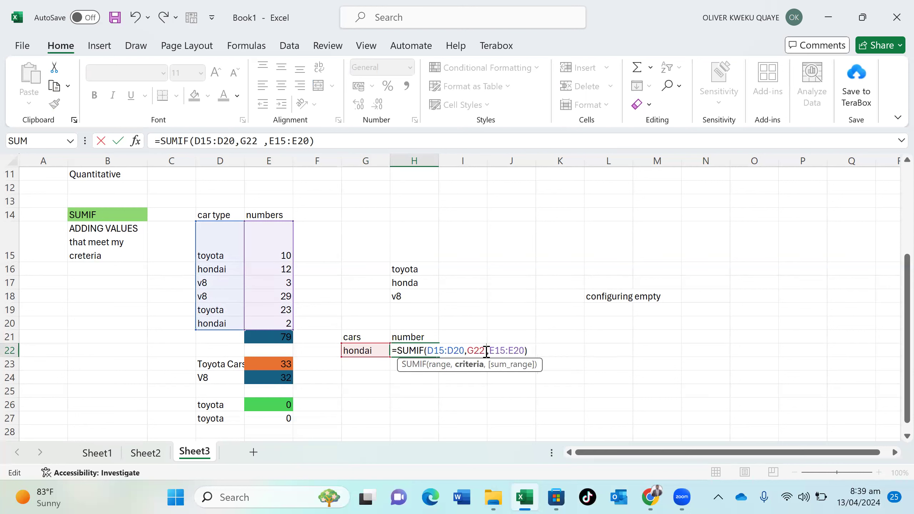
key(Return)
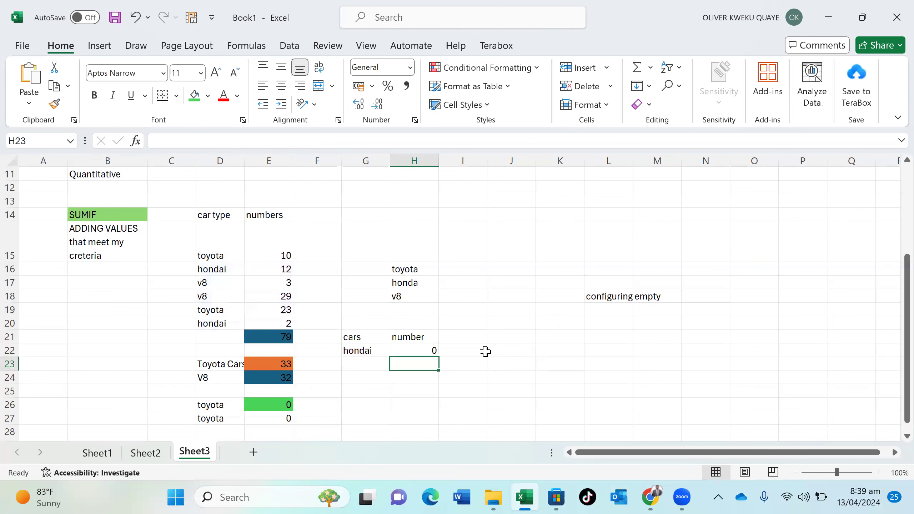
Clear G22, select H22:H23 and add a new blank worksheet
double_click(377, 353)
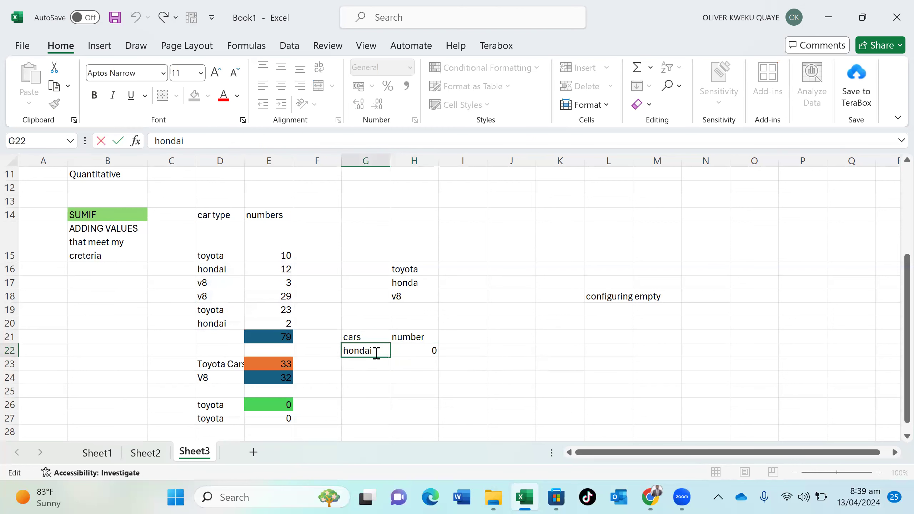
key(BackSpace)
key(BackSpace)
key(BackSpace)
key(BackSpace)
key(BackSpace)
key(BackSpace)
mouse_move(421, 348)
mouse_down()
mouse_move(418, 363)
mouse_move(407, 352)
mouse_up()
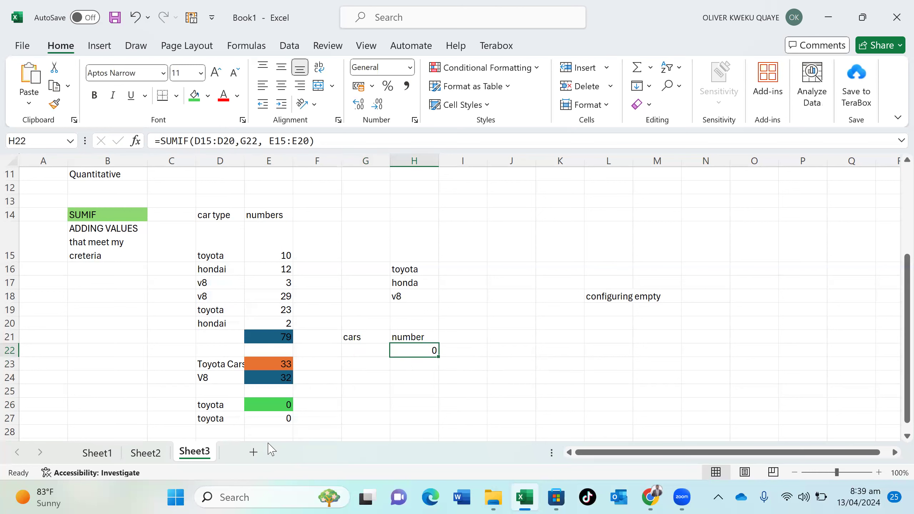
click(255, 451)
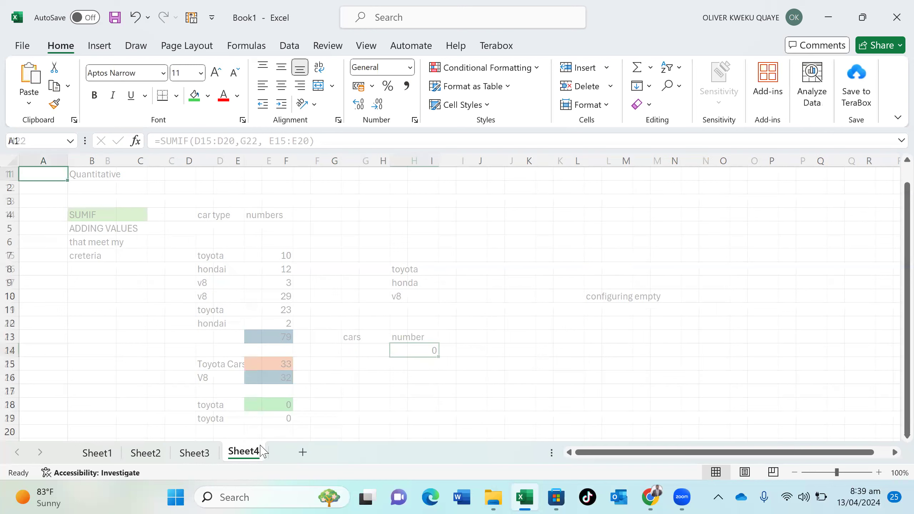
Add the headings Car in H7 and number in I7 on Sheet4
click(373, 255)
text(c)
key(BackSpace)
text(Car)
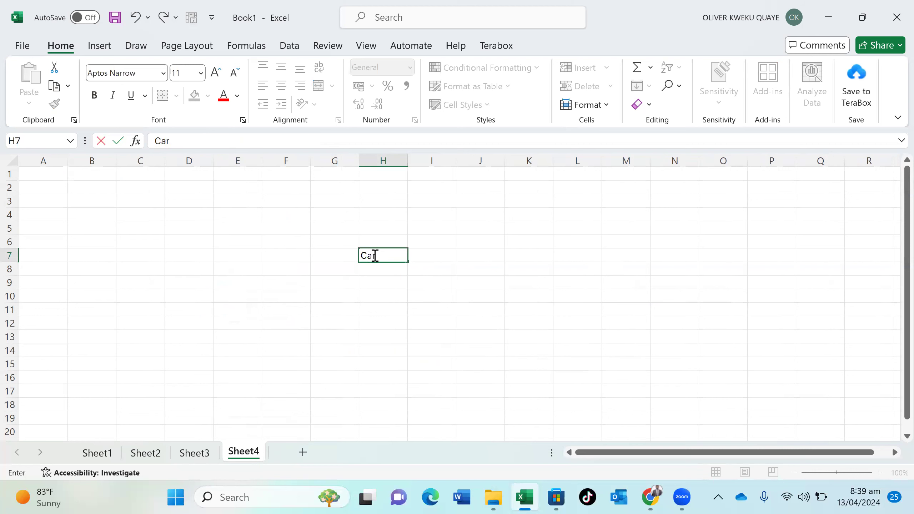
key(Tab)
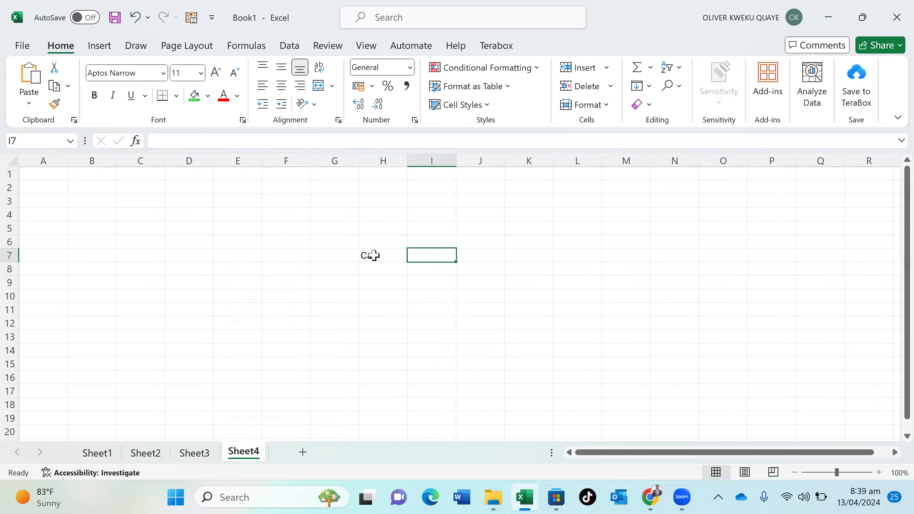
text(number)
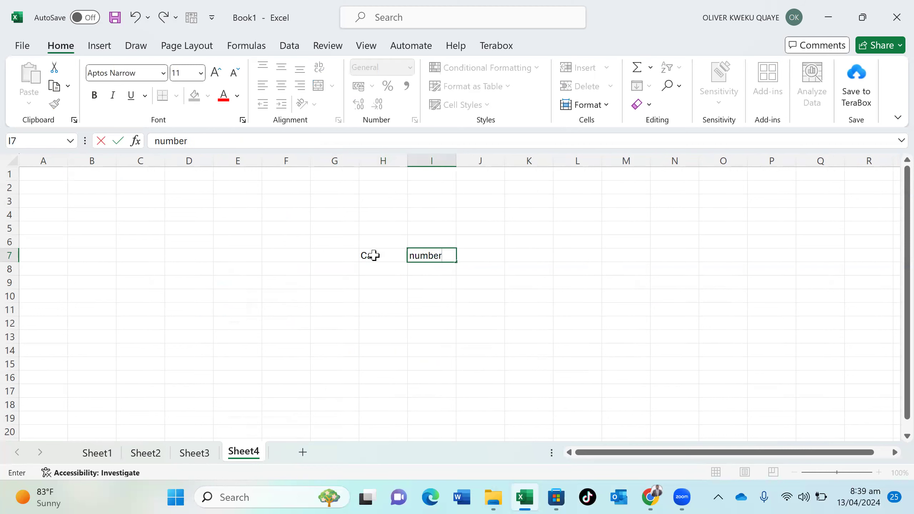
key(Return)
Enter toyota 3 and vs 50 in rows 8 and 9 of the table
text(toyota)
key(Tab)
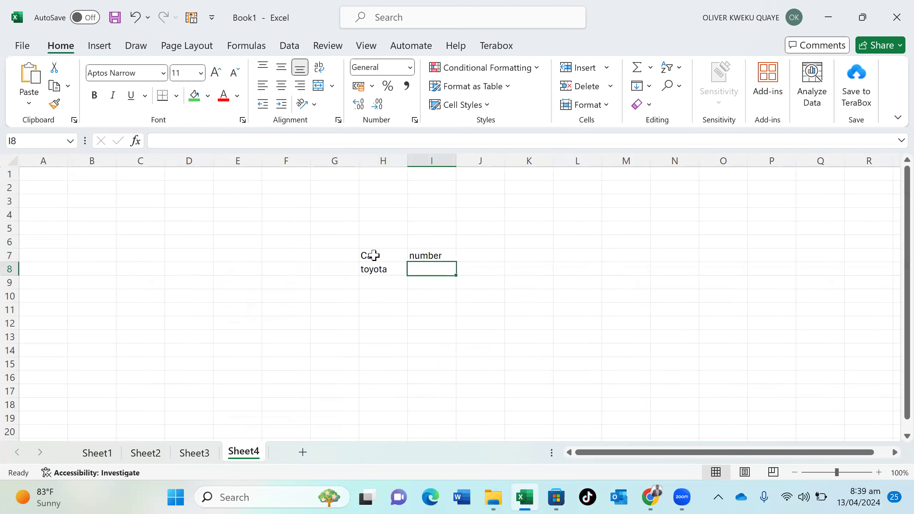
text(3)
key(Return)
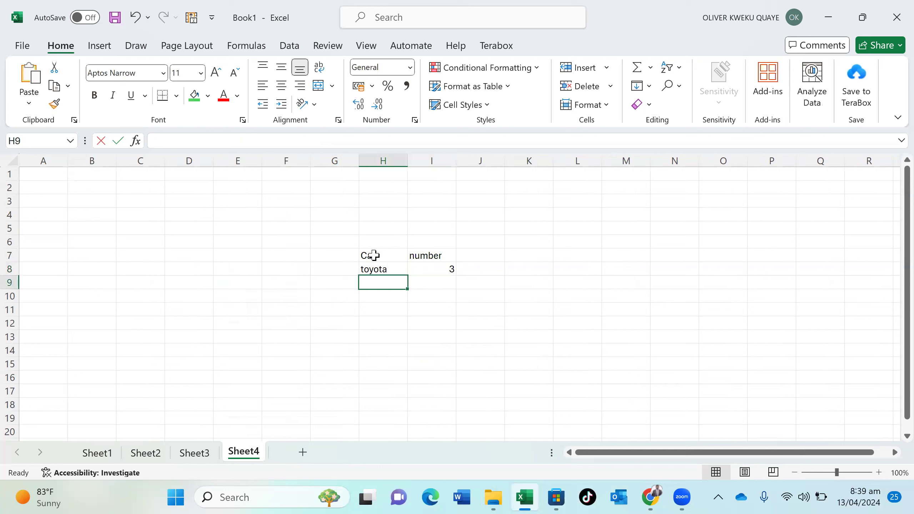
text(vs)
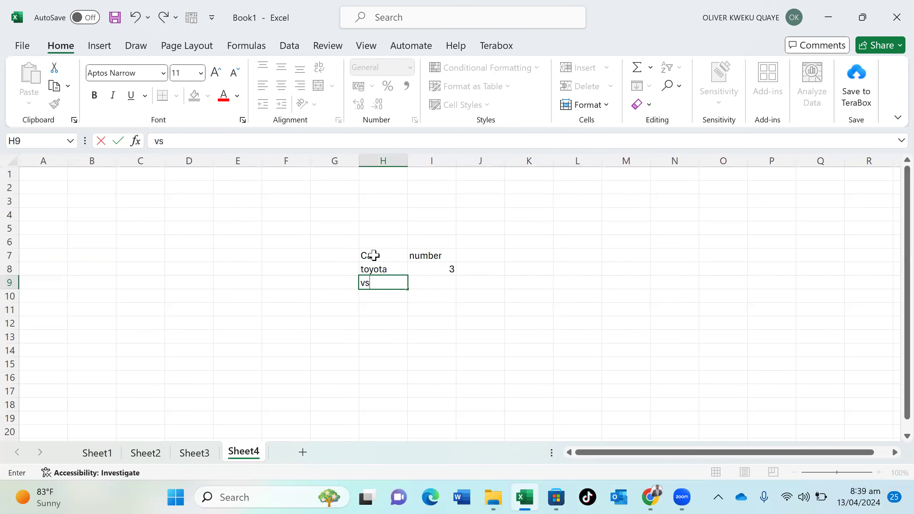
key(Tab)
text(50)
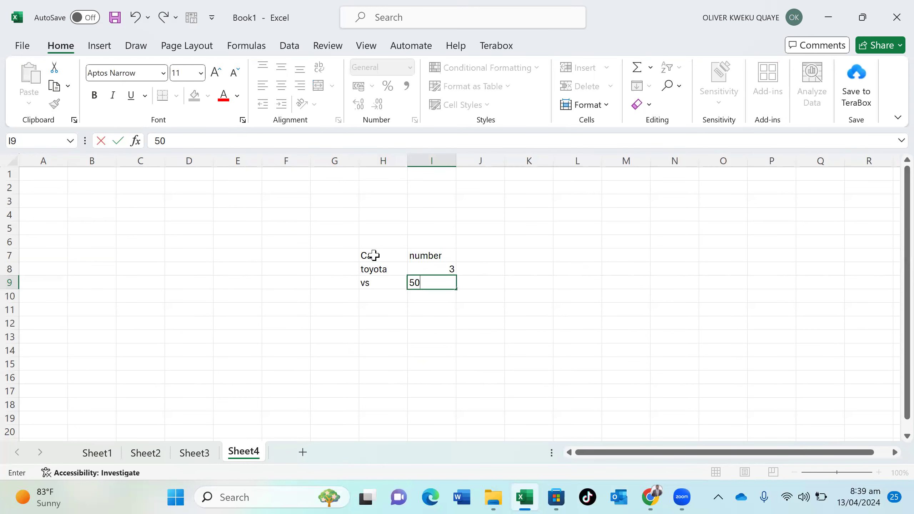
key(Return)
Enter toyota 5 in row 10, correcting the mistyped car entries
text(6)
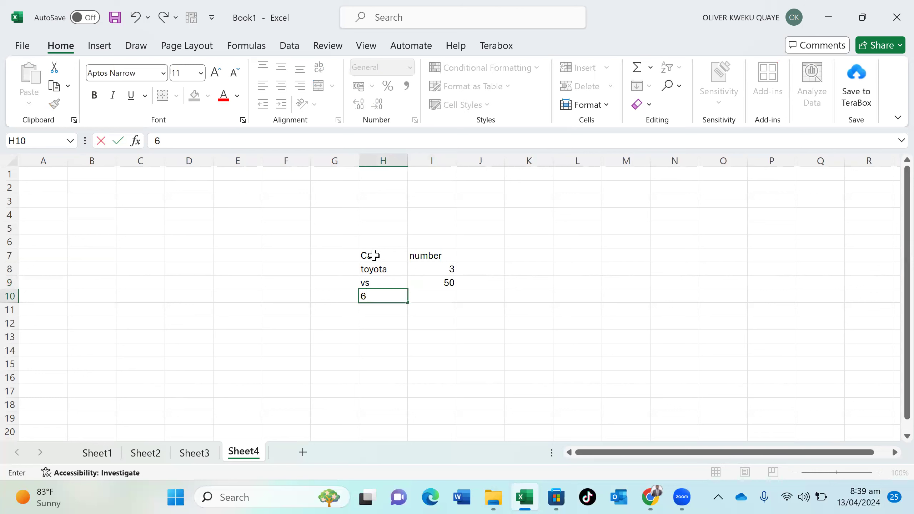
key(BackSpace)
text(v)
key(BackSpace)
text(s)
key(BackSpace)
key(BackSpace)
text(V)
key(BackSpace)
key(BackSpace)
text(TO)
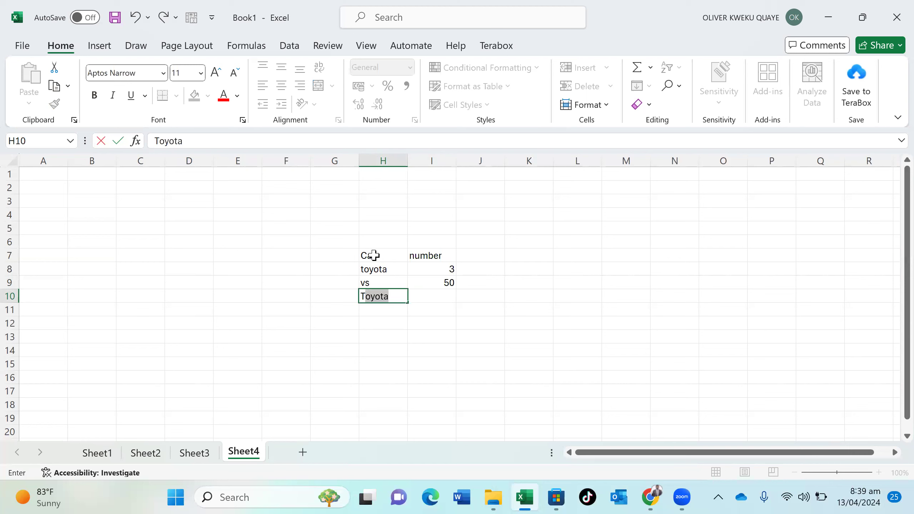
key(Return)
key(Return)
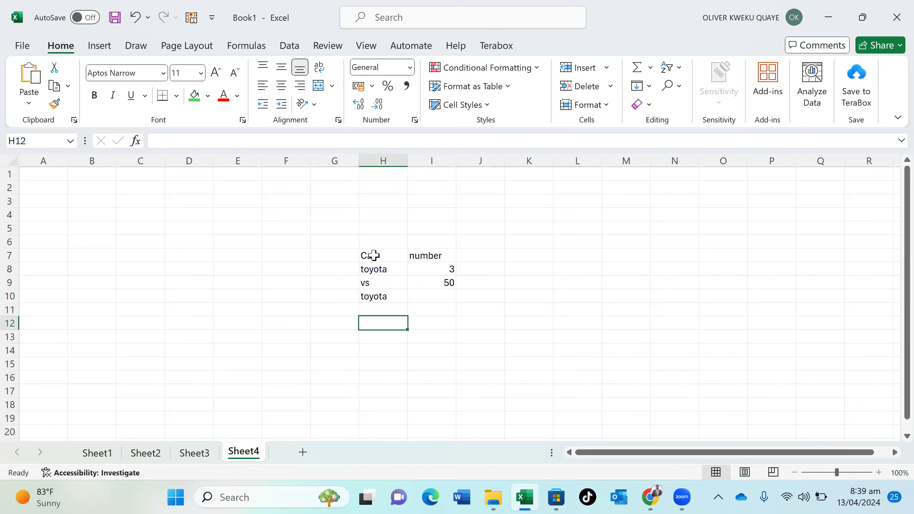
click(439, 301)
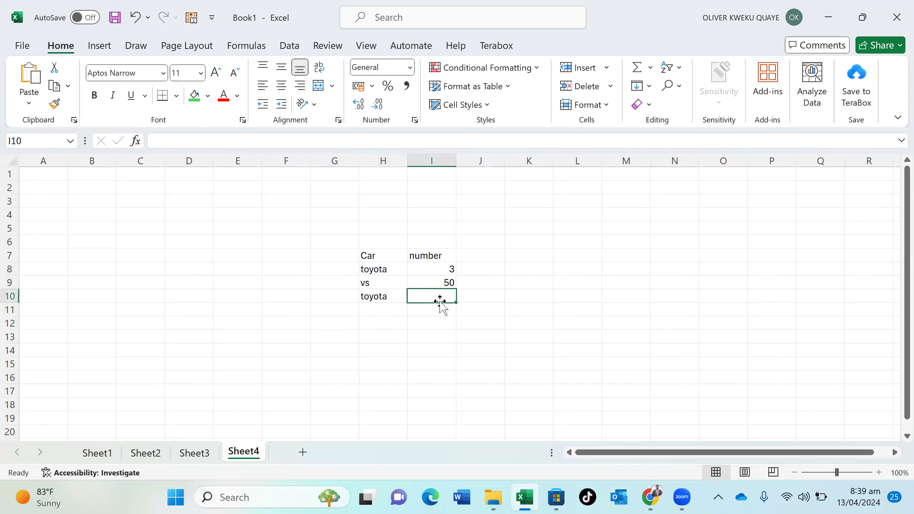
text(5)
key(Return)
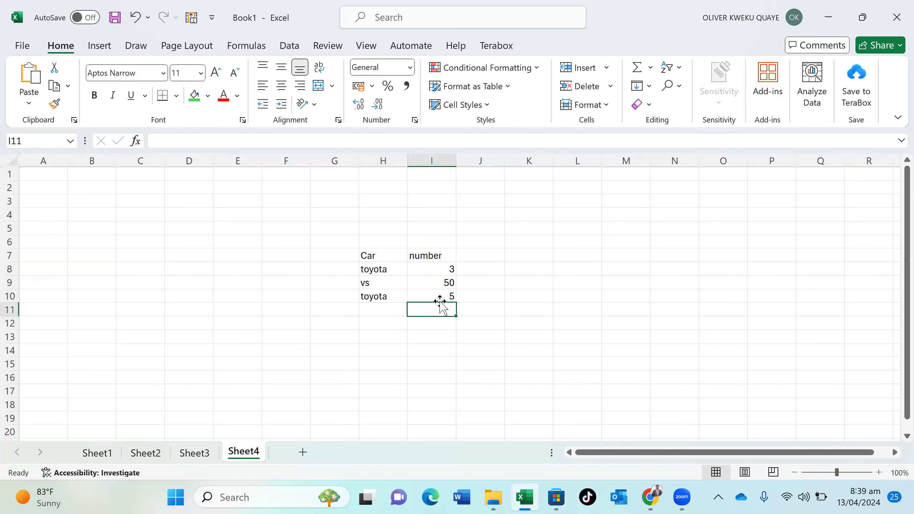
click(384, 338)
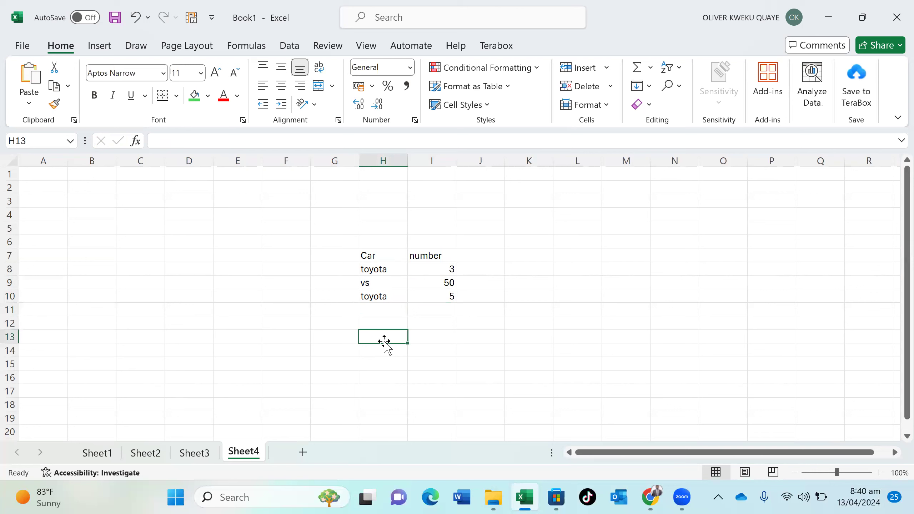
Add the headers CARS in H13 and NUMBER in I13
text(CARS)
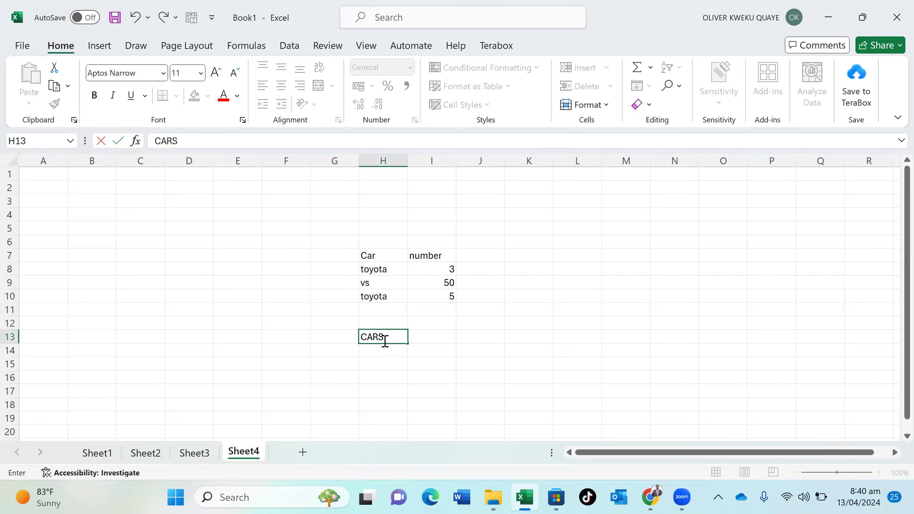
key(Tab)
text(NUMBER)
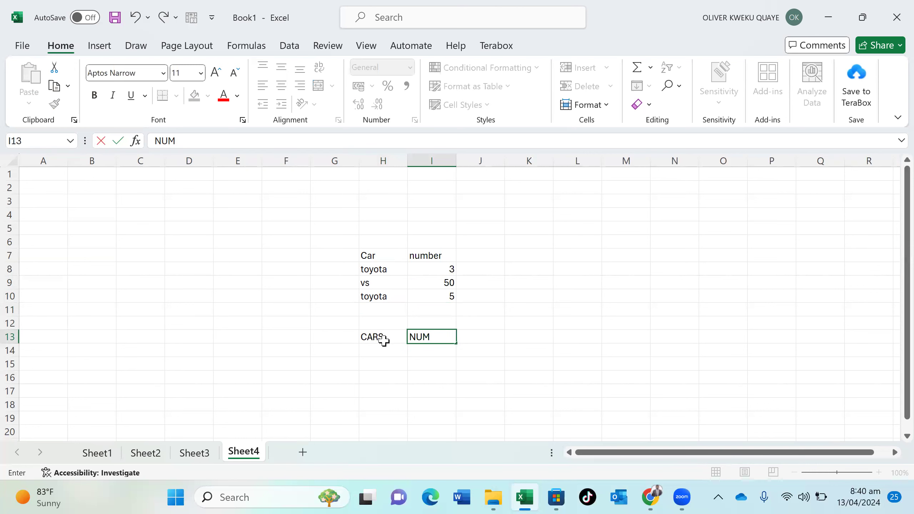
click(447, 350)
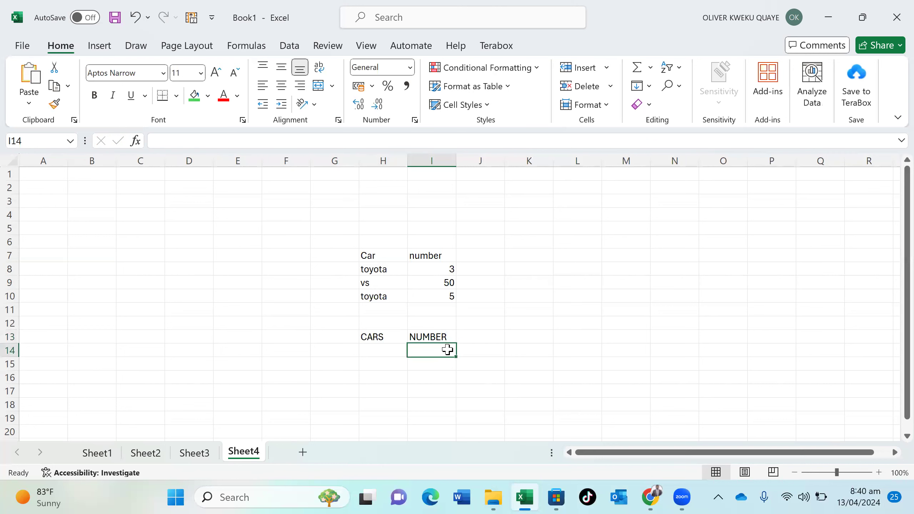
Enter =SUMIF(H8:H10,H14,I8:I10) in I14 to total the numbers by car
double_click(447, 349)
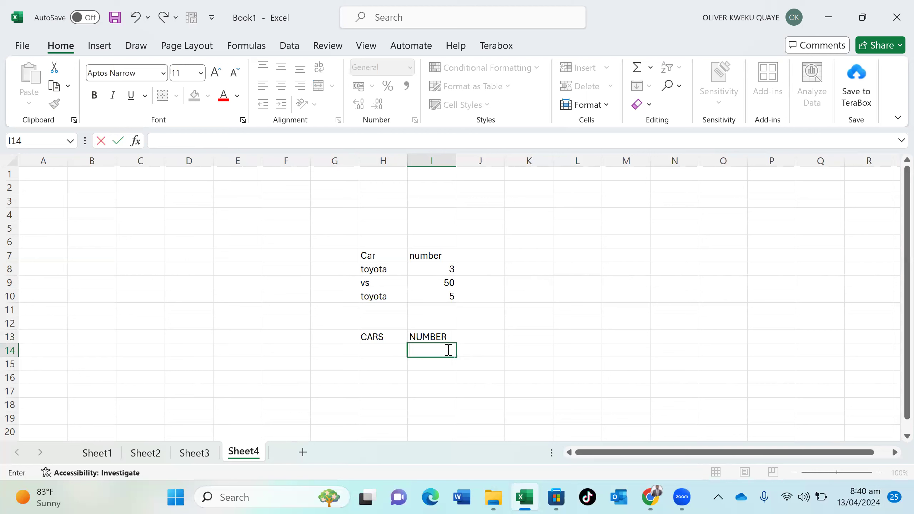
text(=S)
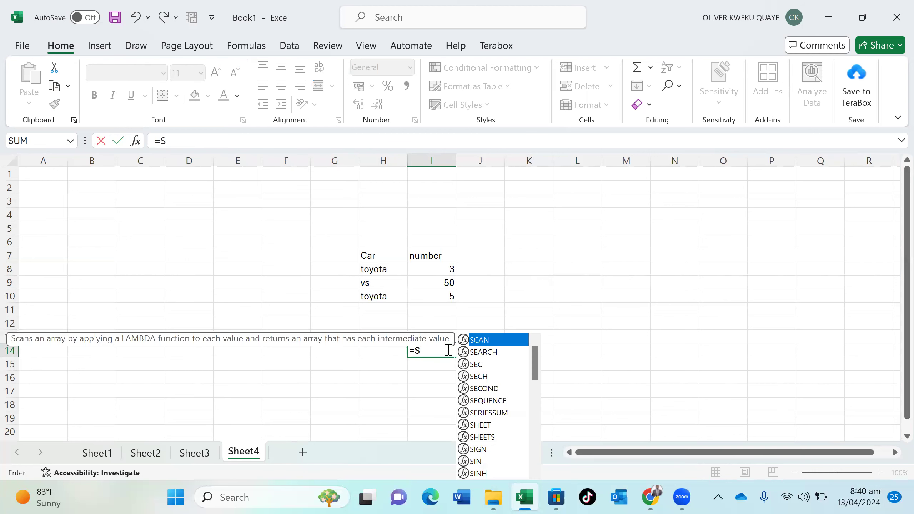
text(UM)
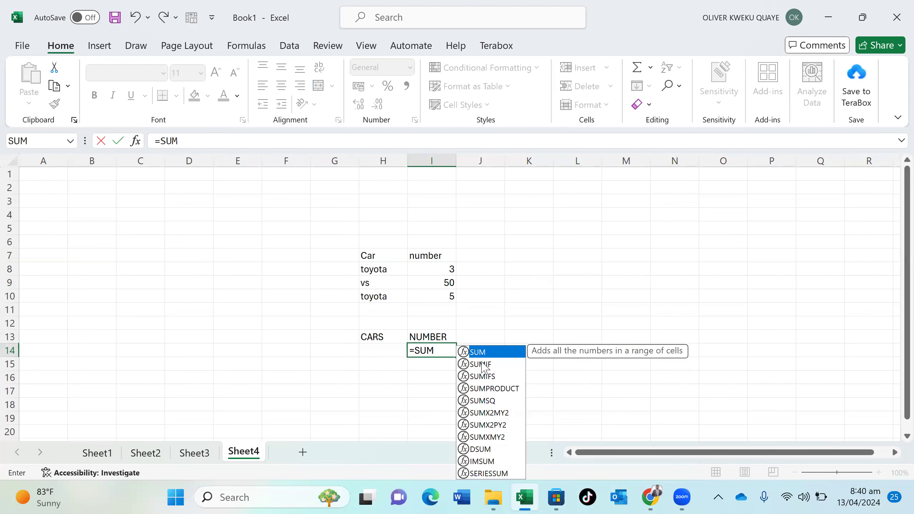
double_click(481, 364)
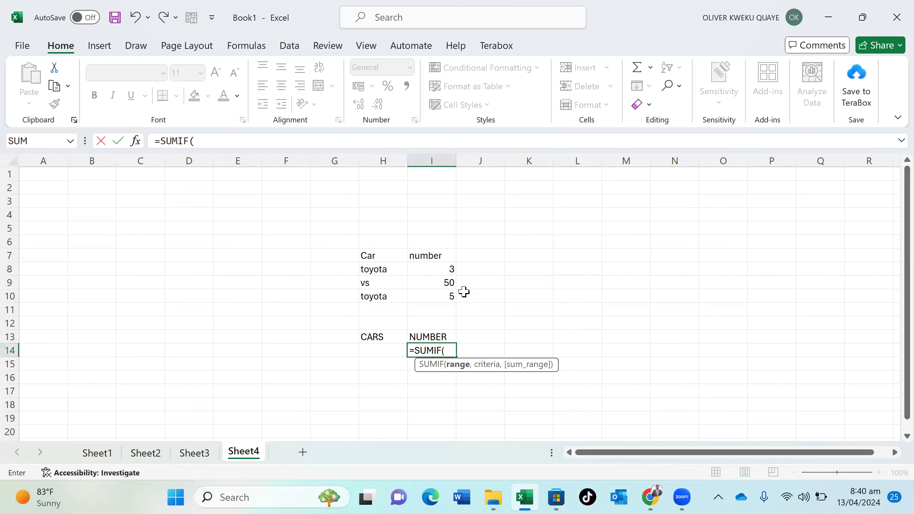
drag(390, 268, 394, 300)
text(,)
click(387, 350)
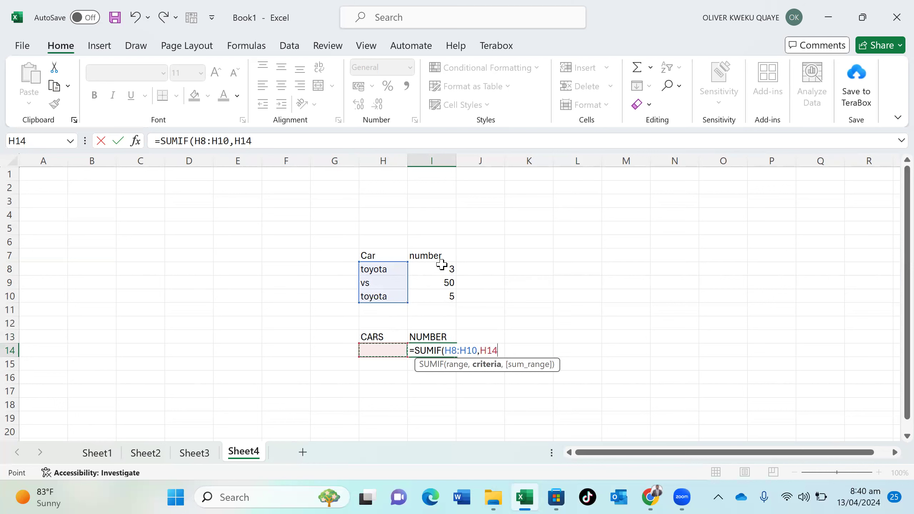
drag(438, 269, 449, 304)
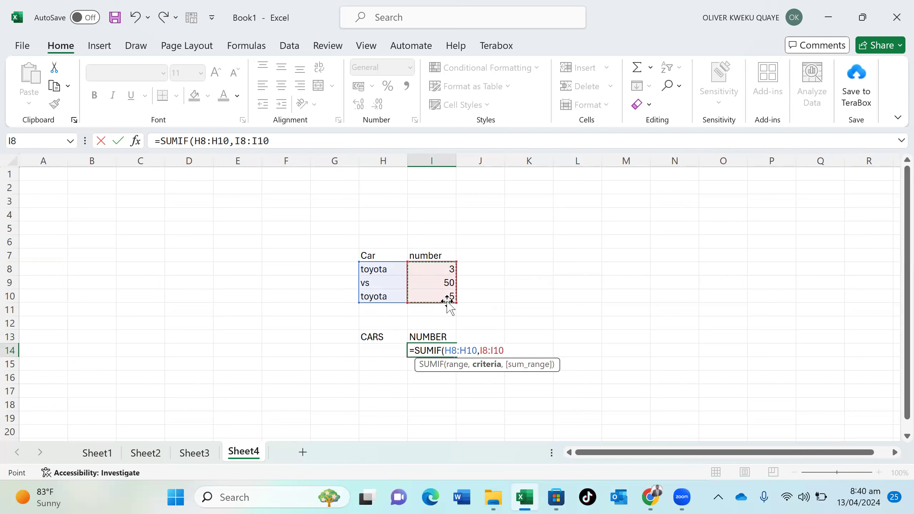
text())
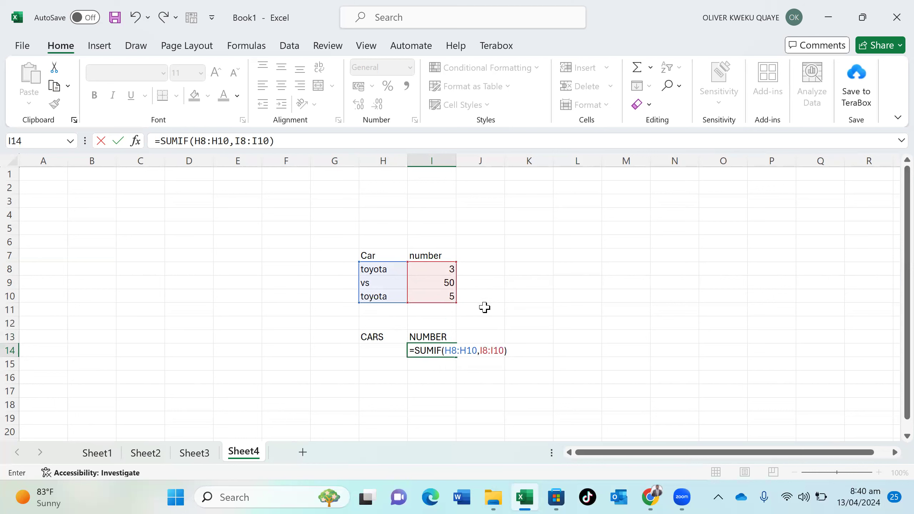
click(479, 351)
key(Right)
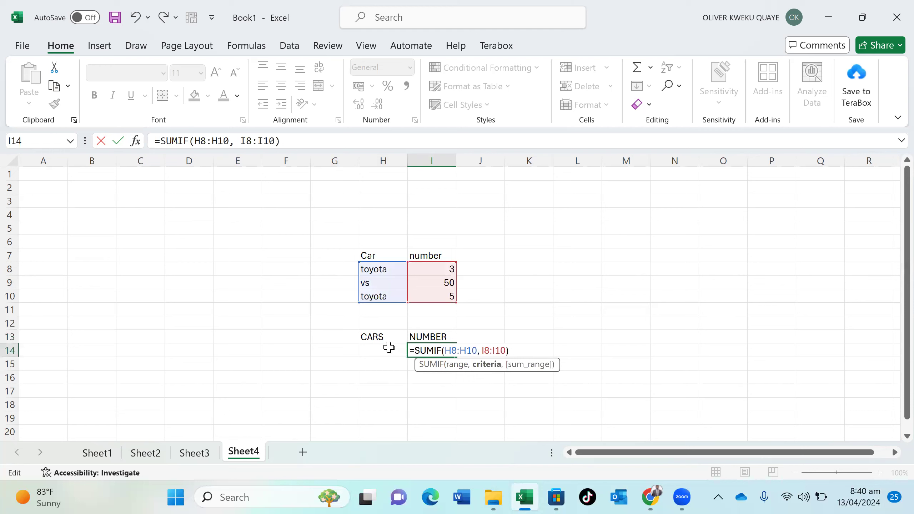
click(388, 349)
text(,)
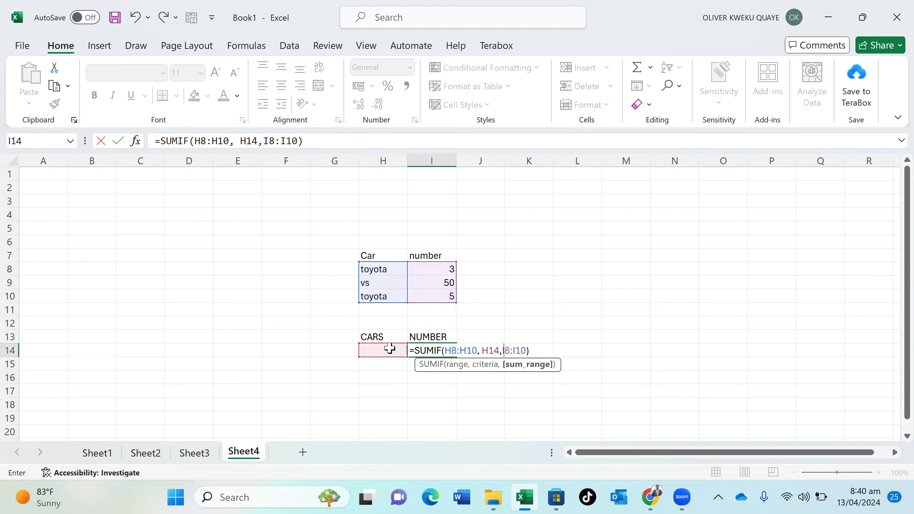
key(Return)
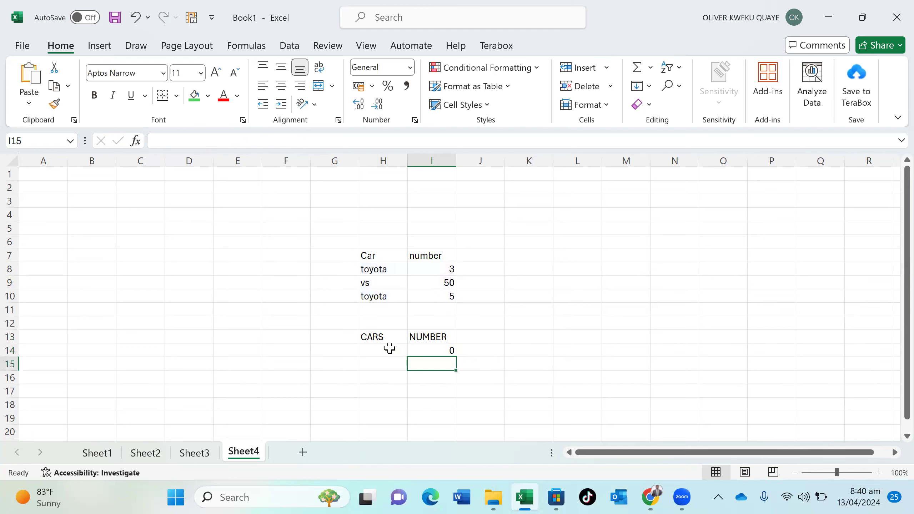
Enter toyota as the criteria in H14 so the SUMIF totals 8
click(389, 348)
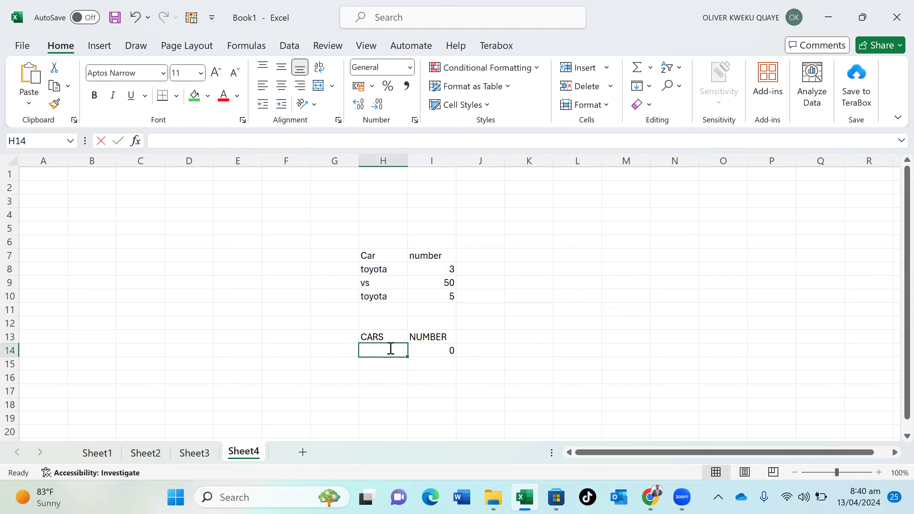
text(TO)
key(BackSpace)
key(BackSpace)
text(to)
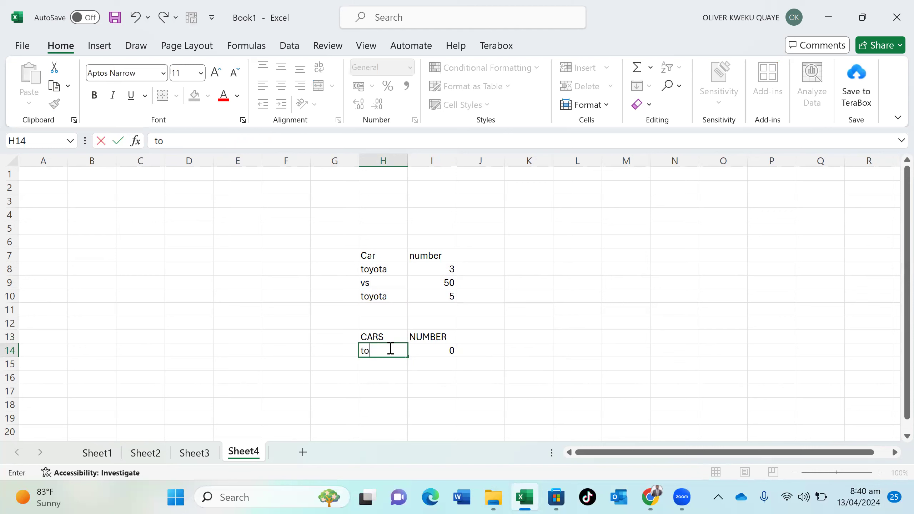
text(yota)
key(Return)
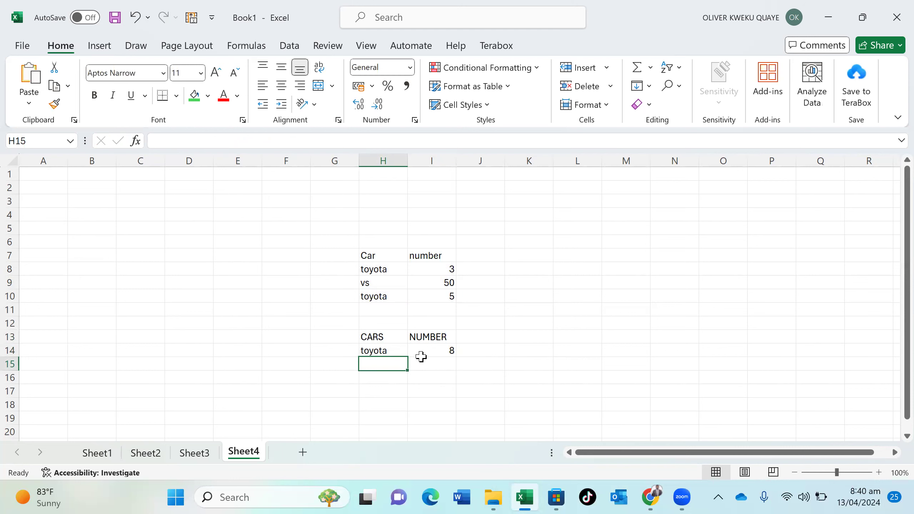
click(202, 453)
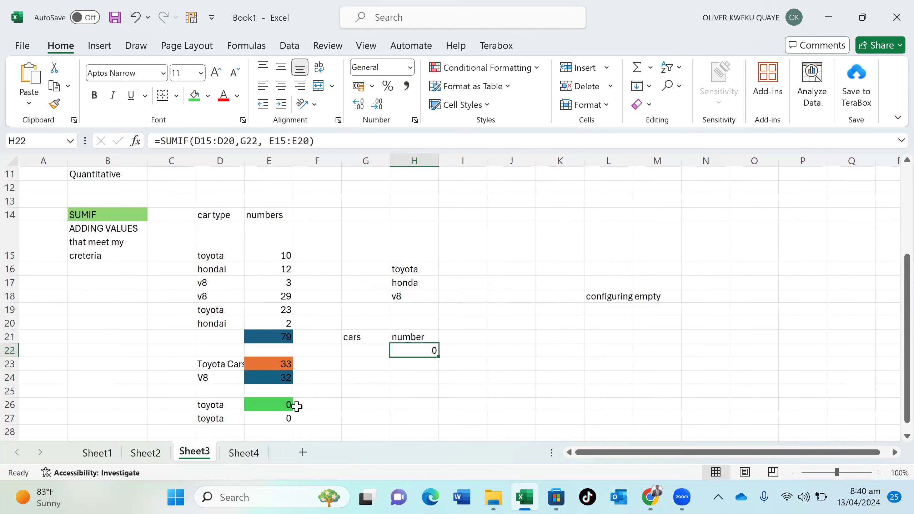
Turn off text wrapping for the ADDING VALUES note in B15
click(267, 252)
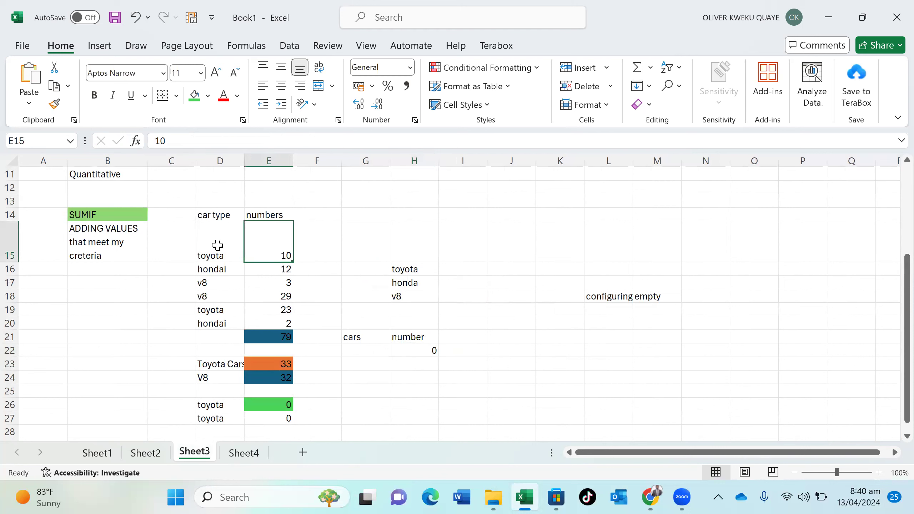
click(218, 245)
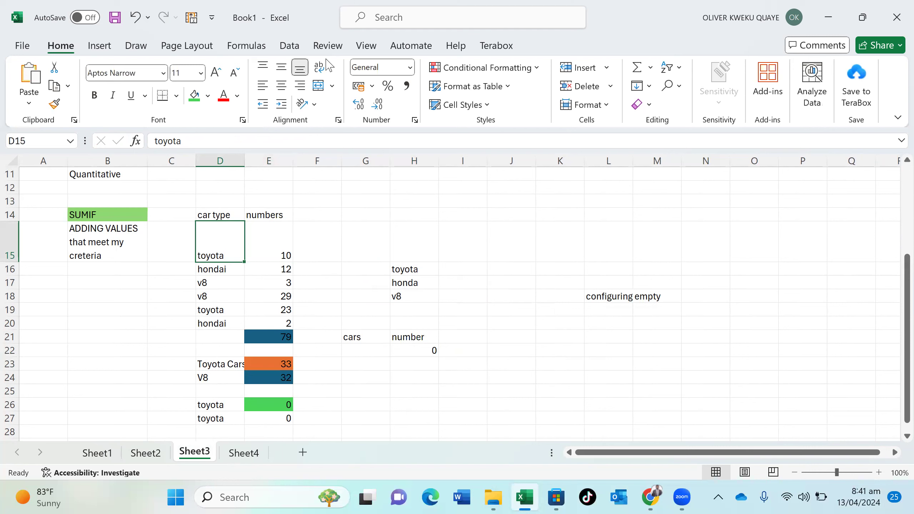
click(114, 254)
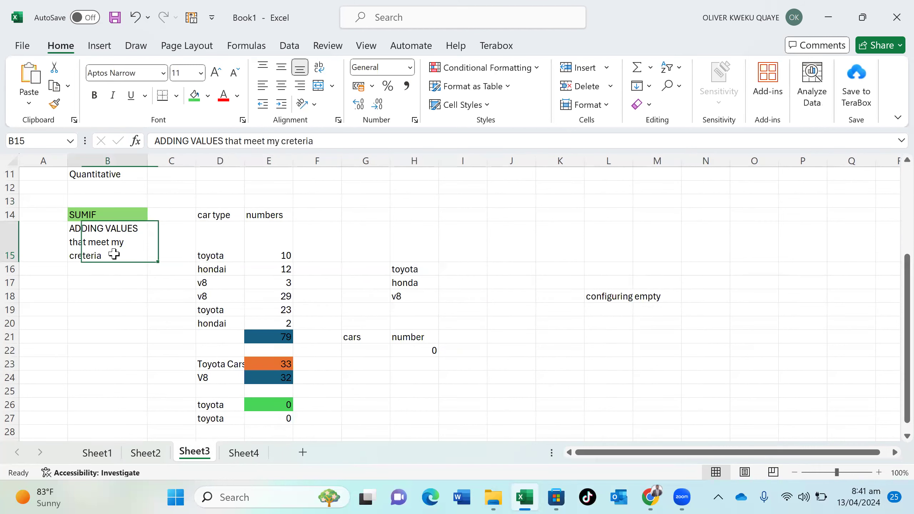
click(321, 70)
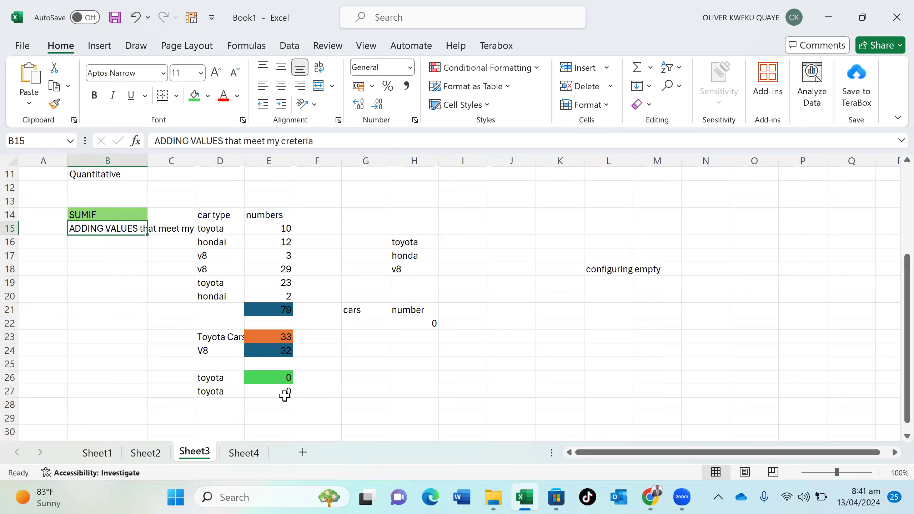
Re-enter toyota in D27, with the count in E27 still returning 0
double_click(237, 389)
key(BackSpace)
key(BackSpace)
key(BackSpace)
key(BackSpace)
key(BackSpace)
key(BackSpace)
text(to)
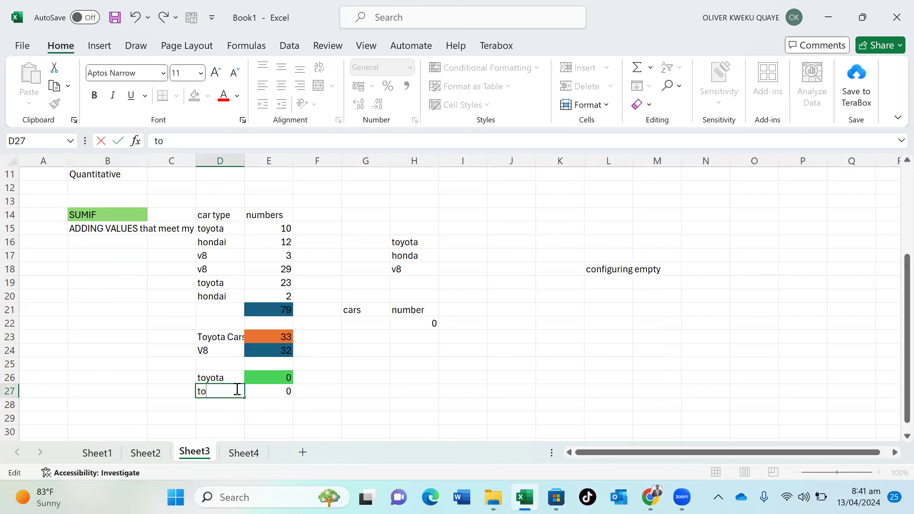
text(yo)
text(ta)
key(Return)
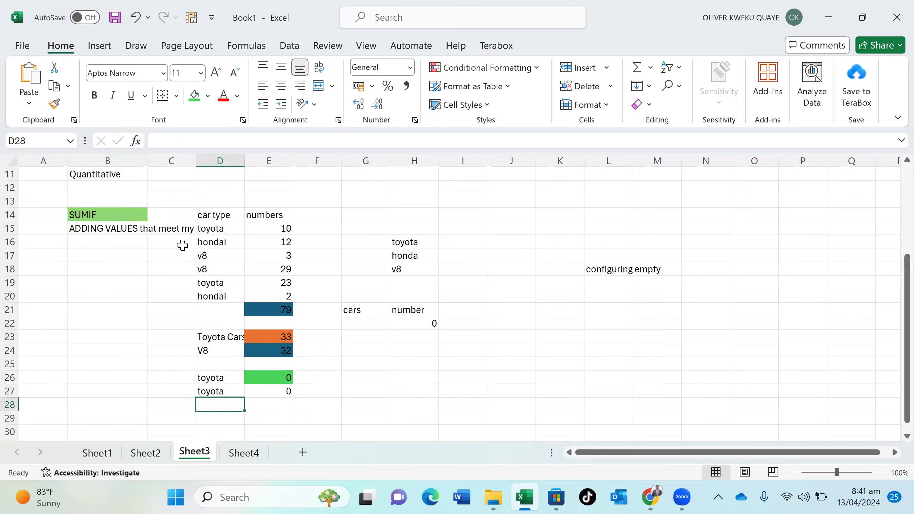
click(243, 452)
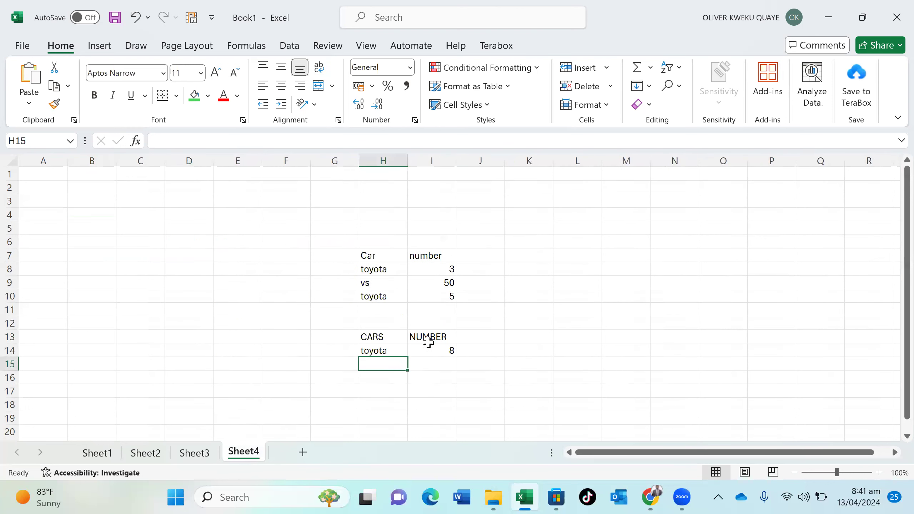
Replace toyota with vs in H14 so the SUMIF in I14 returns 50
click(389, 348)
double_click(391, 348)
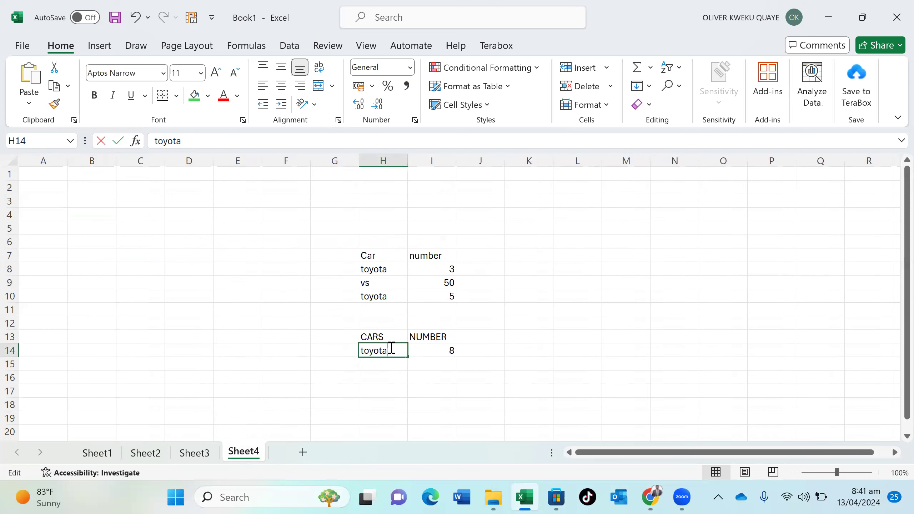
key(BackSpace)
key(BackSpace)
key(BackSpace)
key(BackSpace)
key(BackSpace)
key(BackSpace)
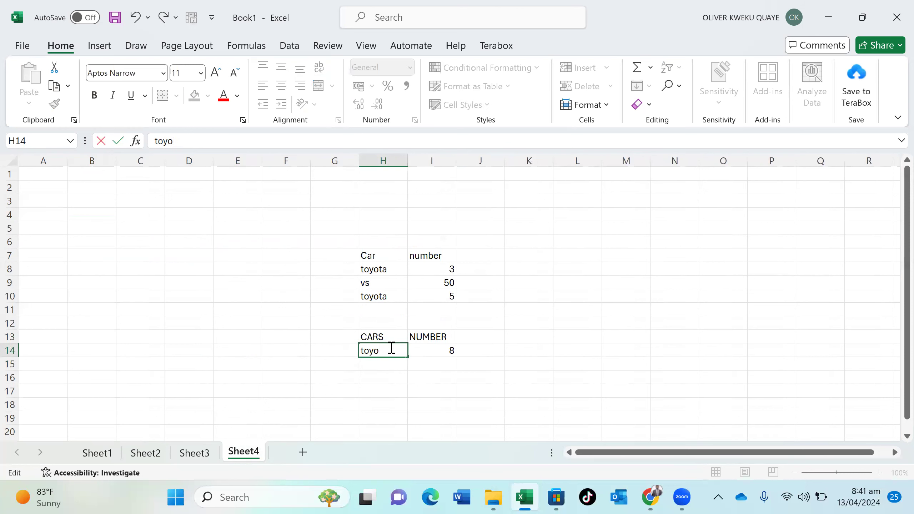
text(vs)
key(Return)
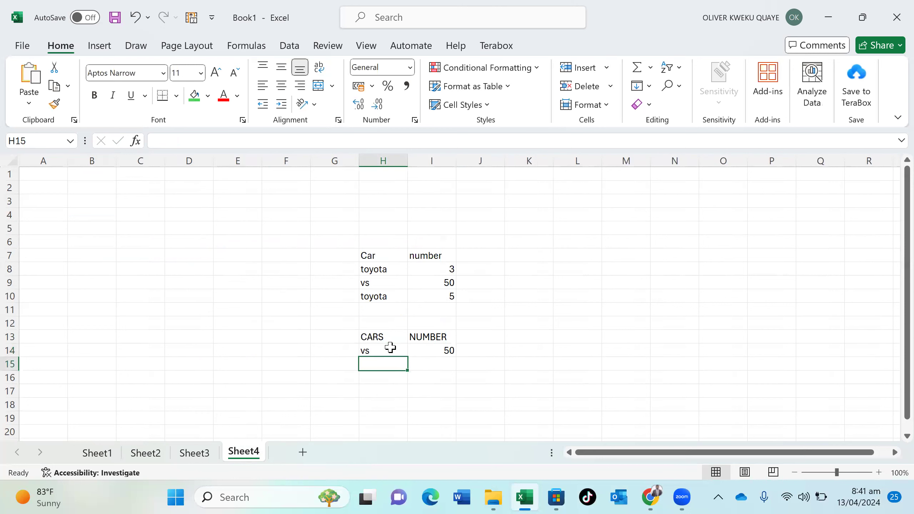
Fill the CARS header in H13 green and the NUMBER header in I13 orange
click(384, 341)
click(196, 95)
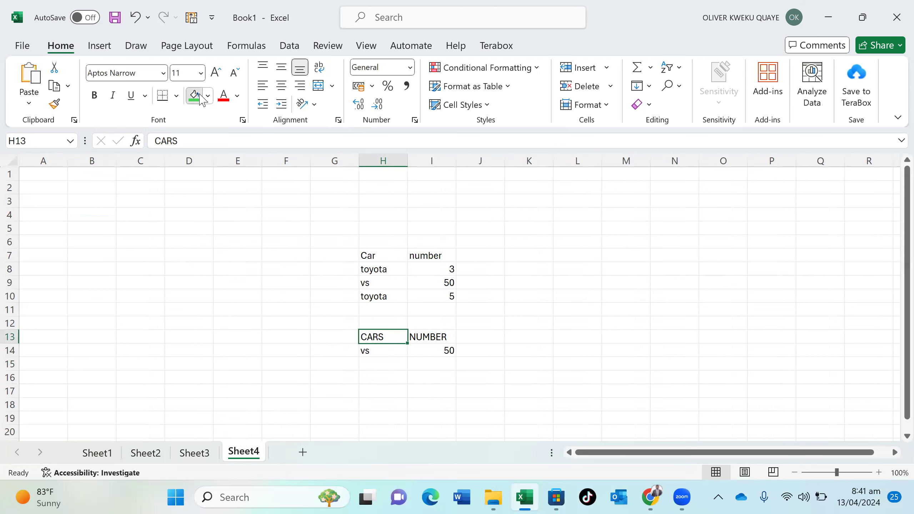
click(439, 335)
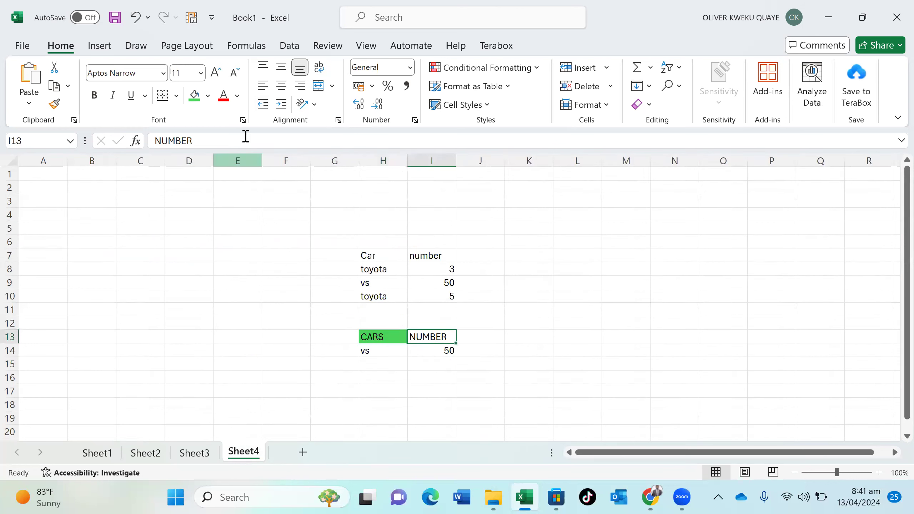
click(208, 95)
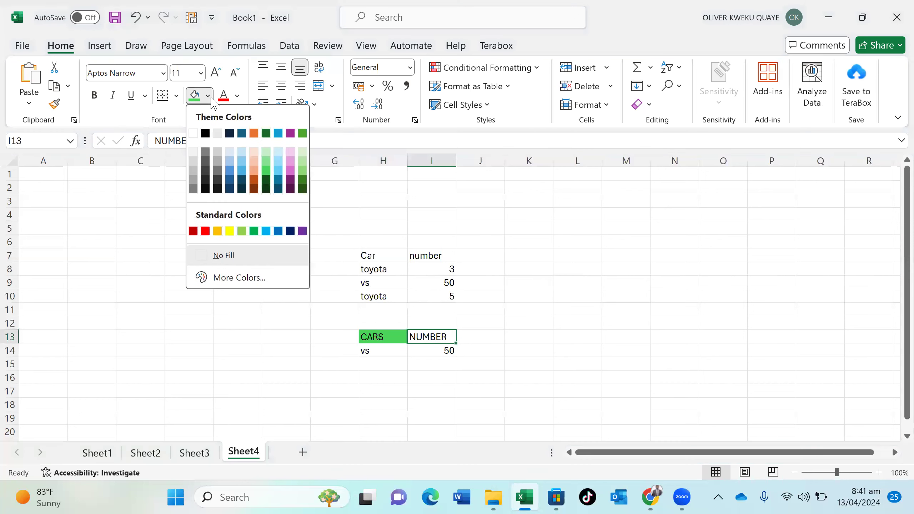
click(254, 133)
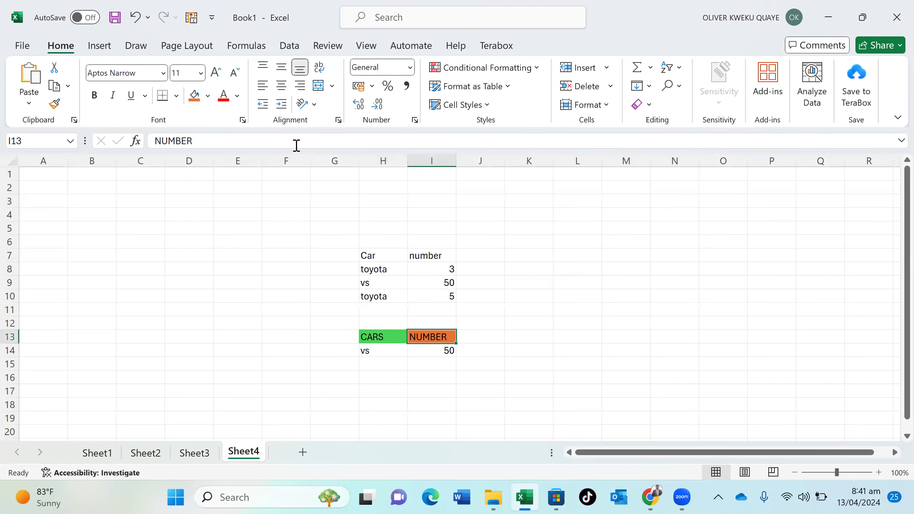
click(414, 376)
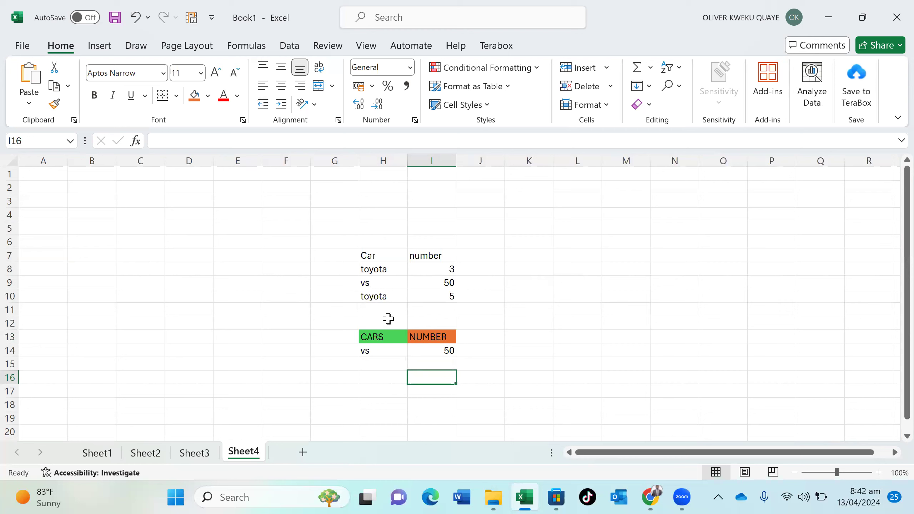
click(237, 255)
Type the label cars in E7
text(cars)
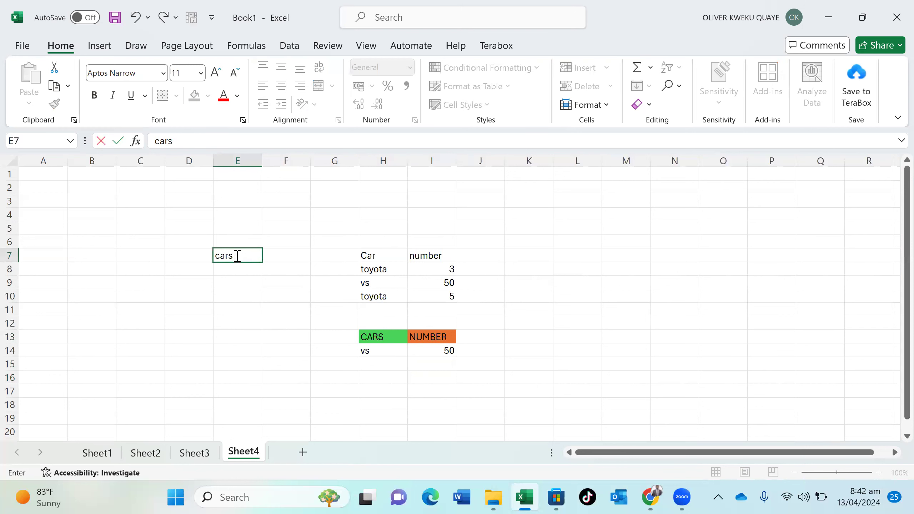
key(Return)
click(267, 258)
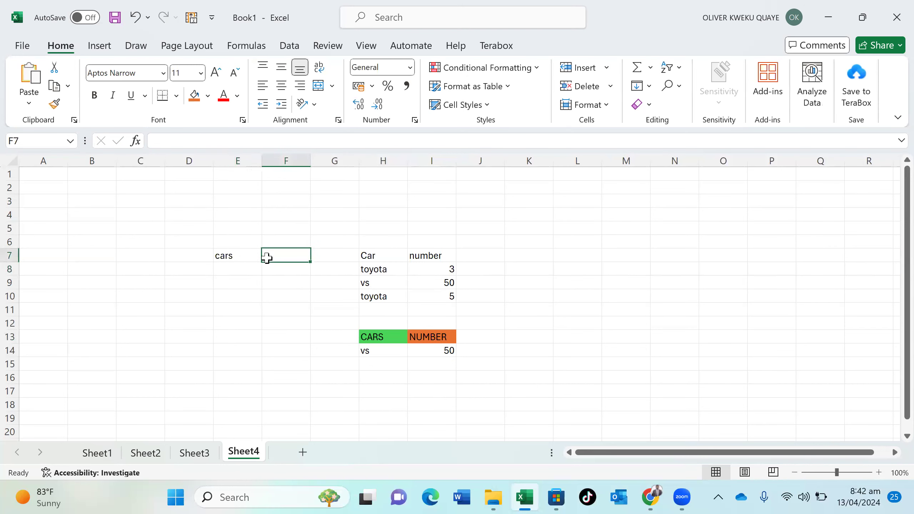
Add the headers community, total cases and year in L7:N7
click(576, 254)
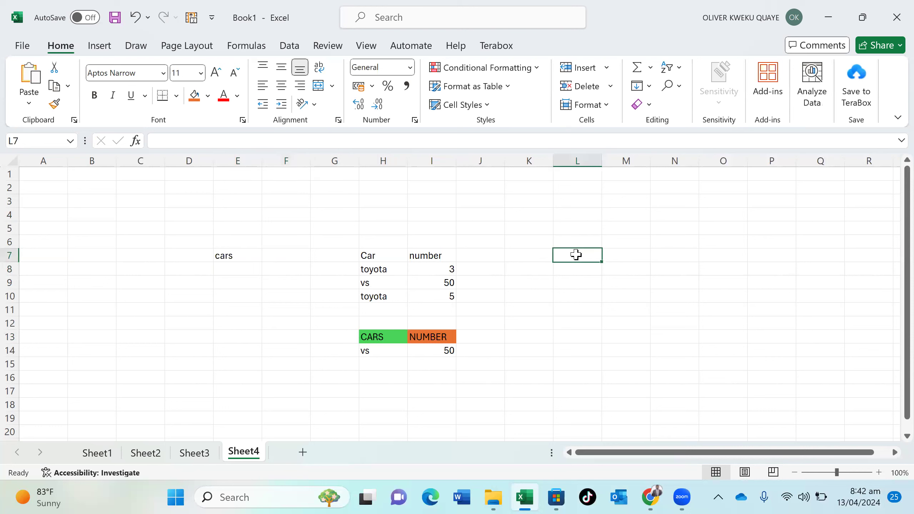
text(commu)
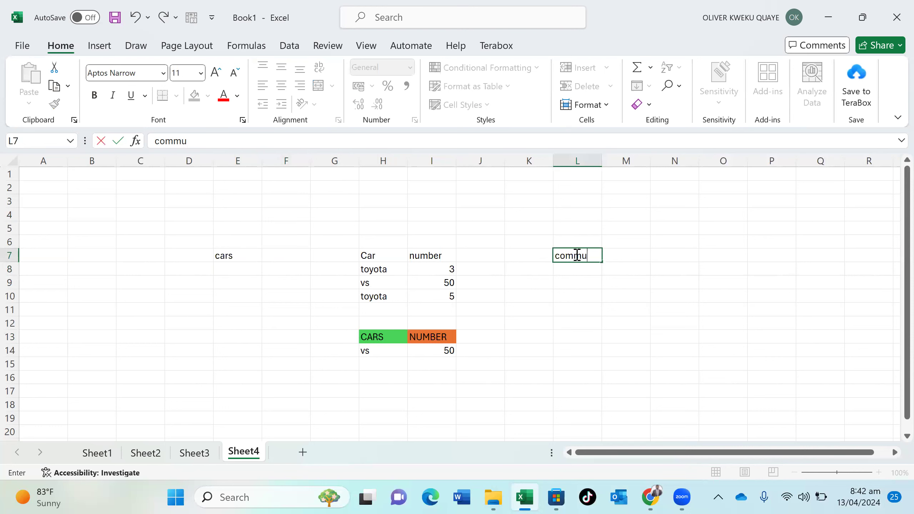
text(nity)
key(Tab)
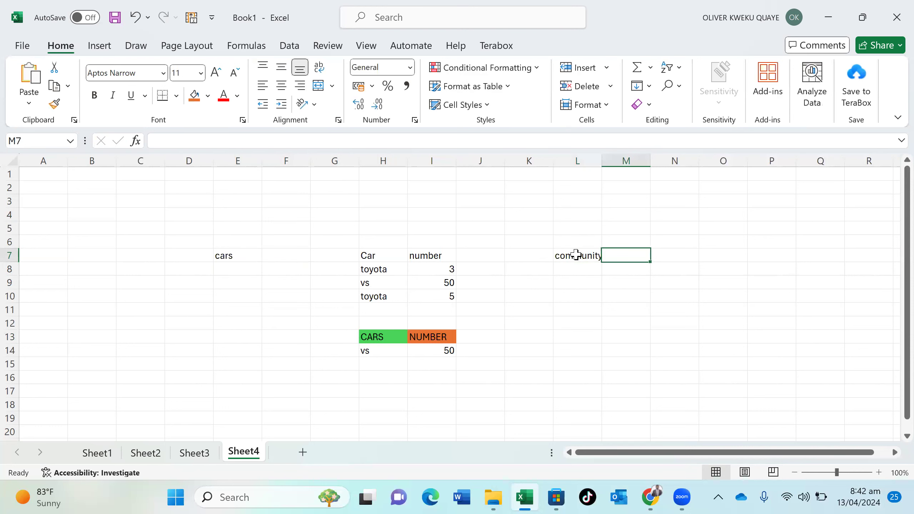
text(total)
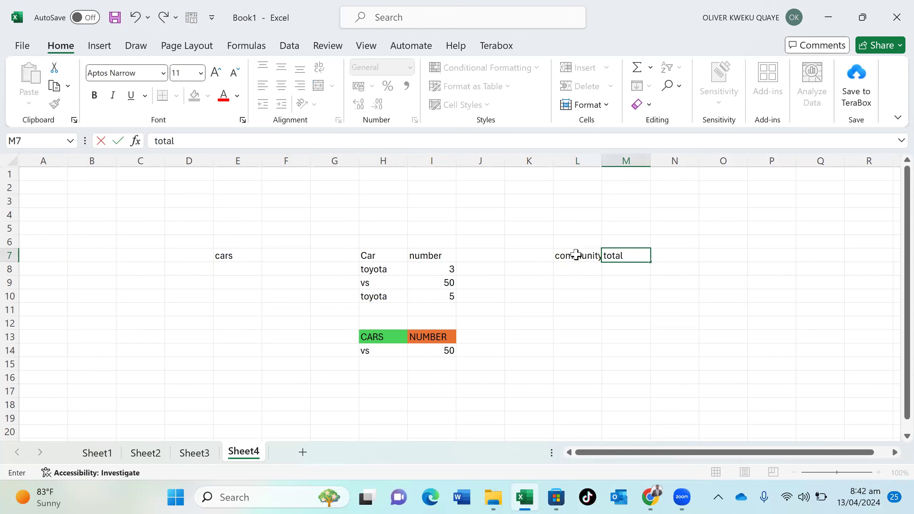
text( cases)
key(F2)
click(684, 254)
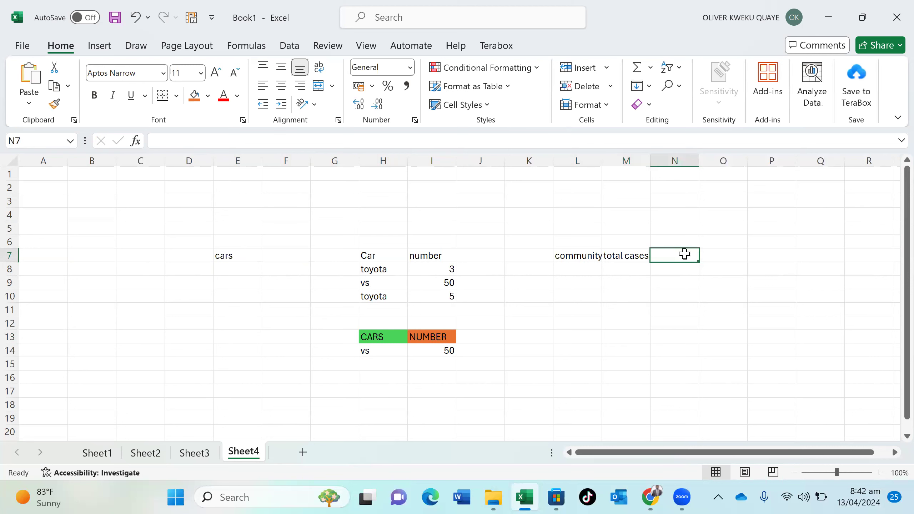
text(year)
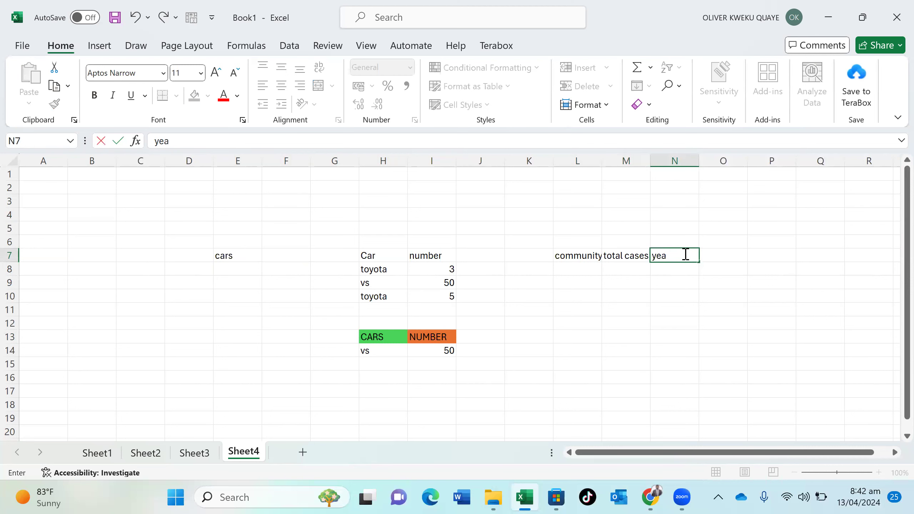
click(574, 272)
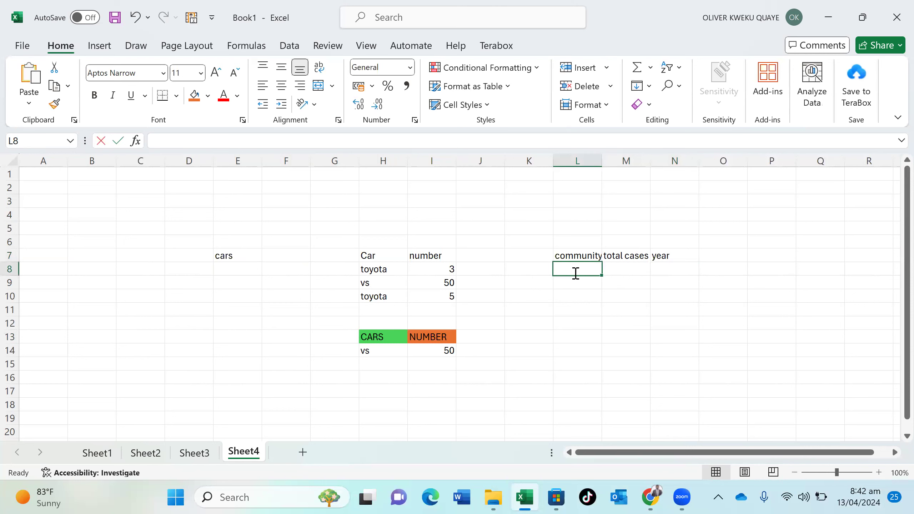
Enter placeholders Aa, Bb, Cc in L8:L10 and change L8 to Accra
text(Aa)
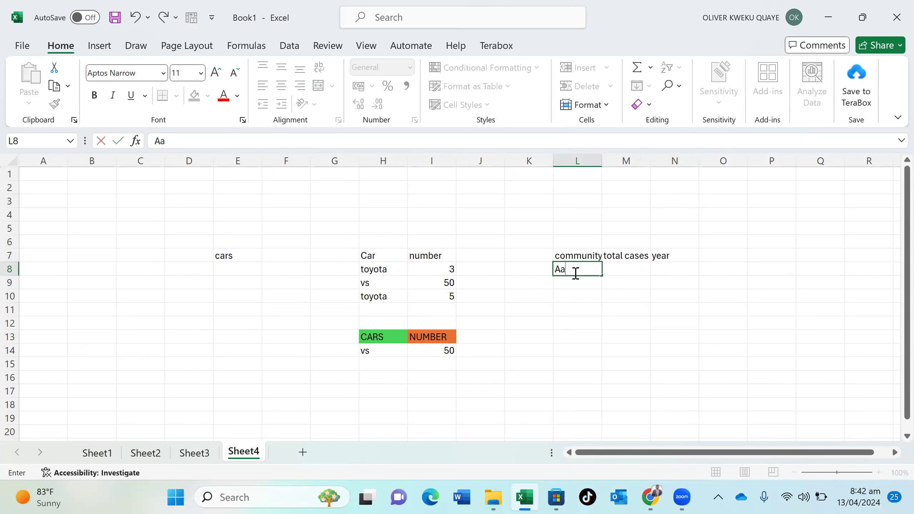
key(Return)
text(Bb)
key(Return)
text(Cc)
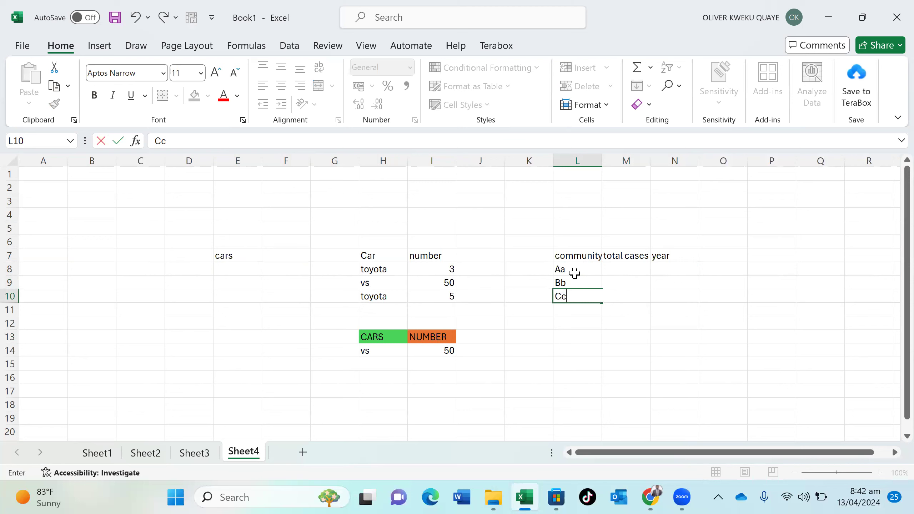
double_click(574, 273)
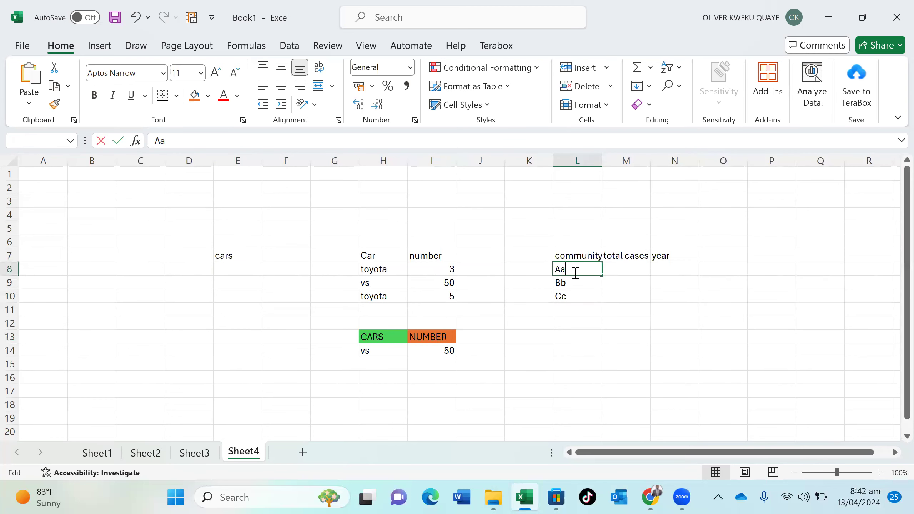
key(BackSpace)
text(ccra)
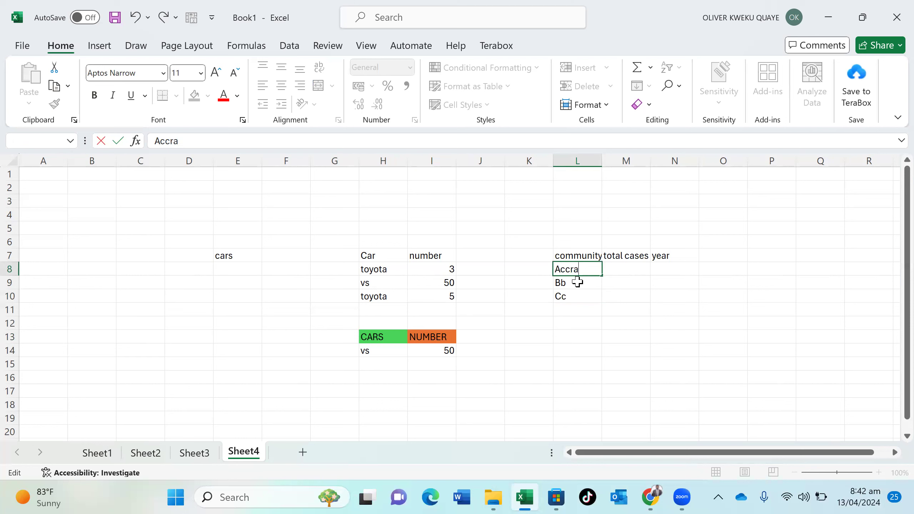
click(578, 282)
Enter Kumasi in L9, Cape Coast in L10 and Takoradi in L11
double_click(577, 282)
key(BackSpace)
key(BackSpace)
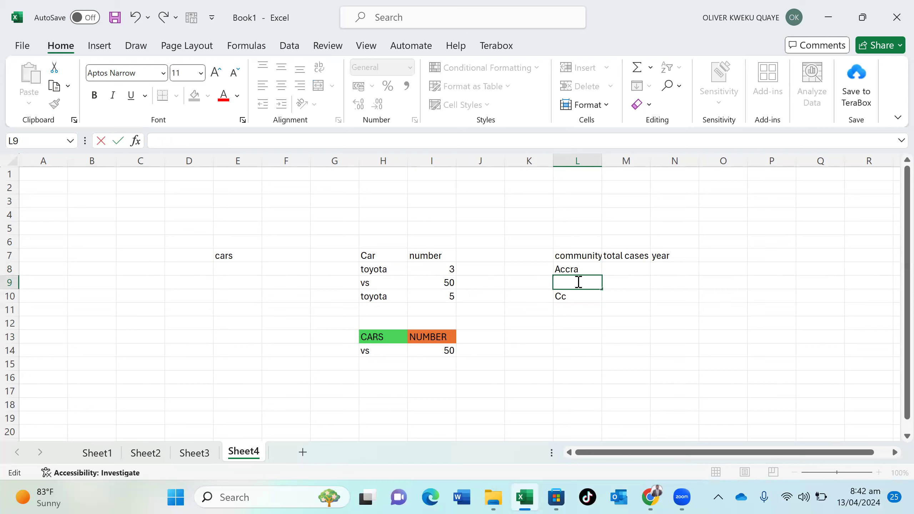
text(Kumasi)
key(Return)
text(C)
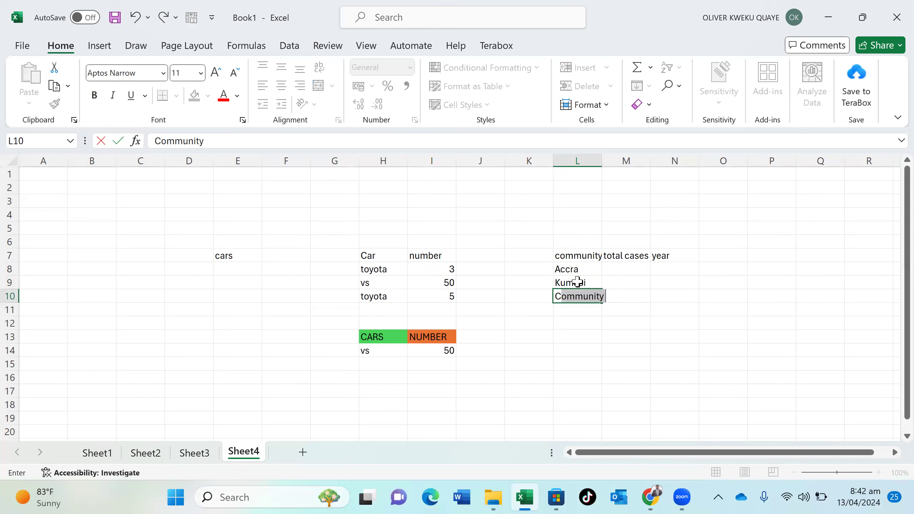
text(ape)
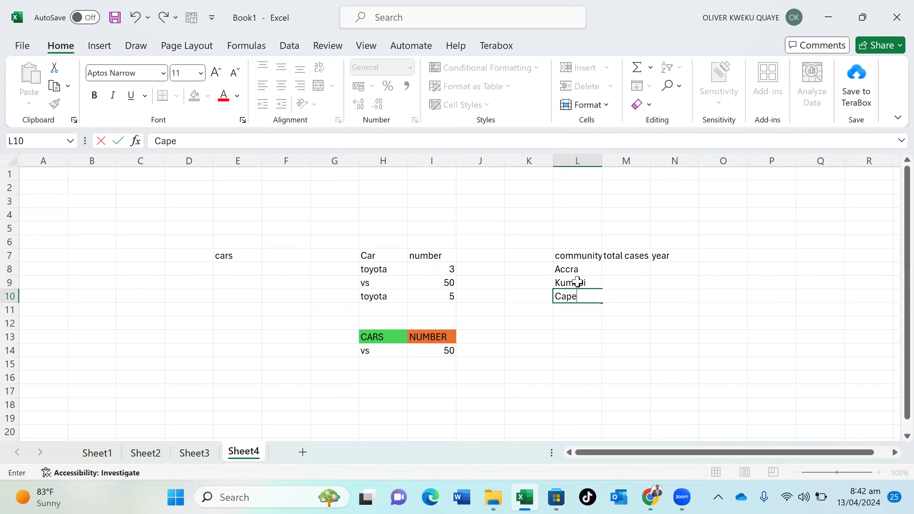
text( Coast)
key(Return)
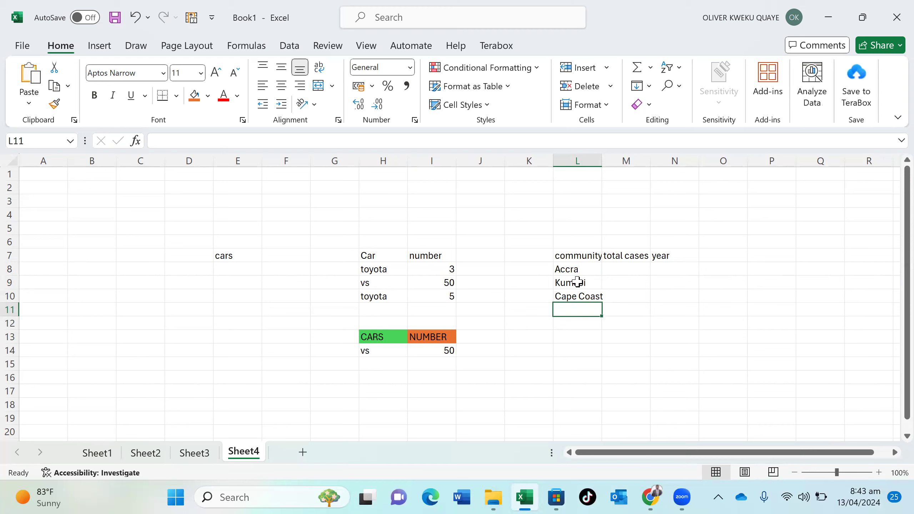
text(t)
text(T)
text(o)
key(BackSpace)
text(akoradi)
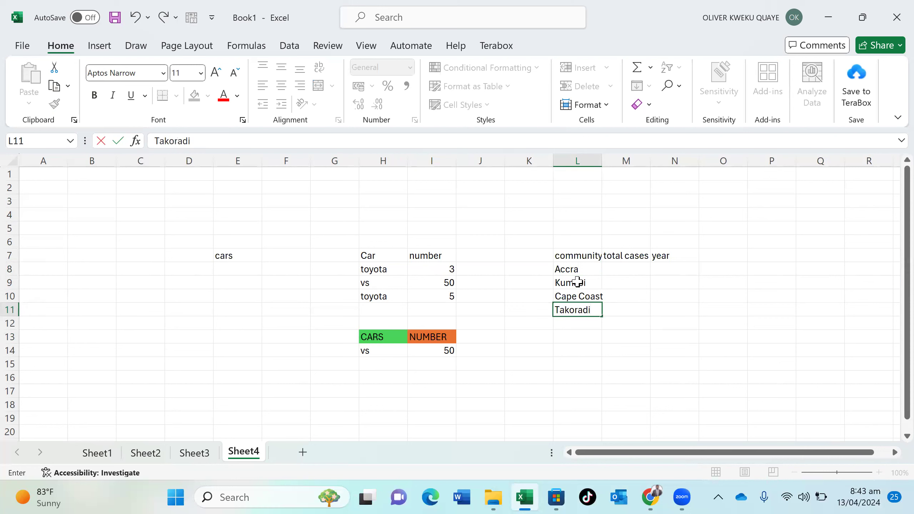
click(618, 269)
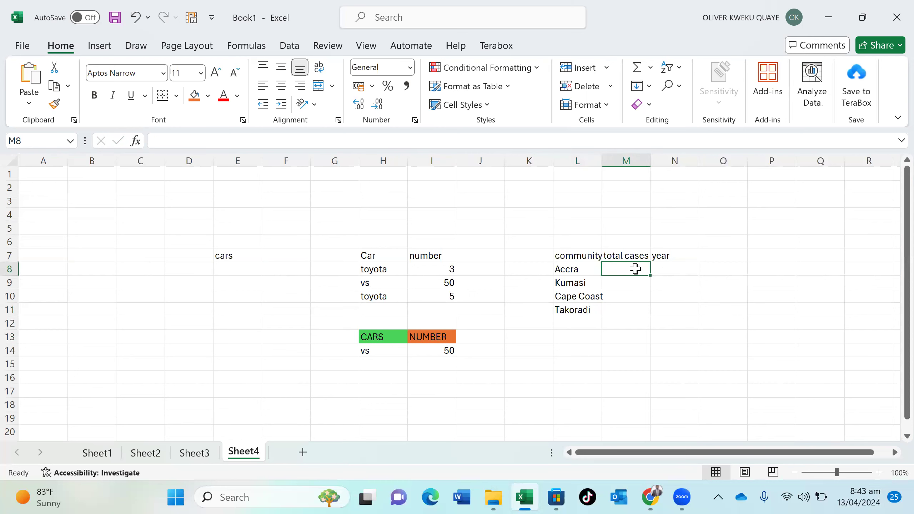
Enter total cases 200, 20, 29 and 23 in M8:M11
text(200)
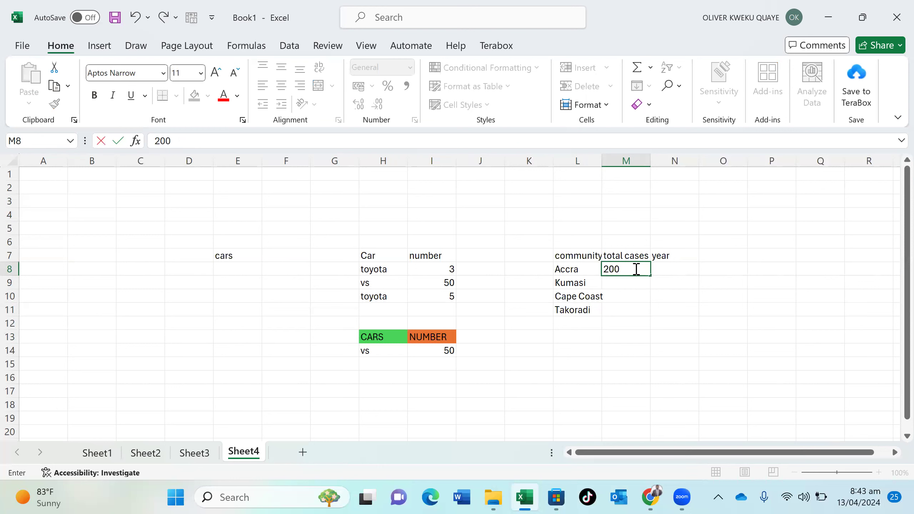
key(Return)
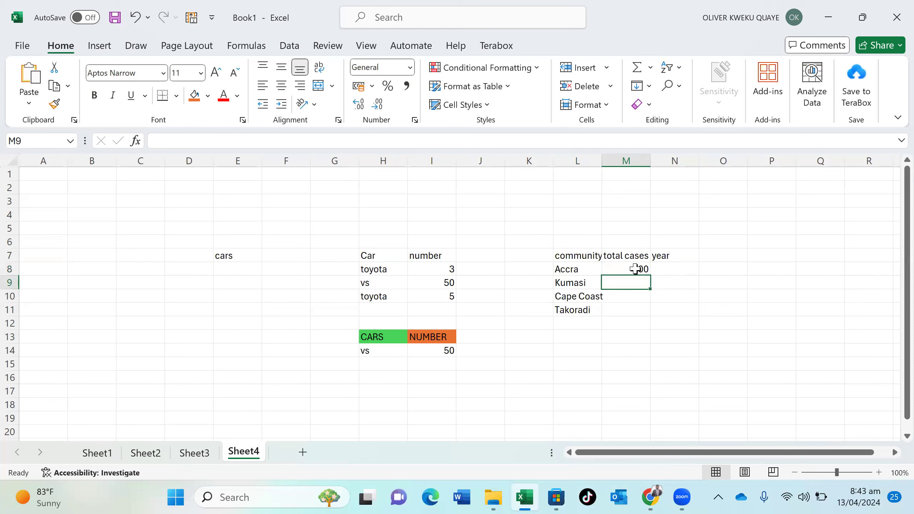
text(20)
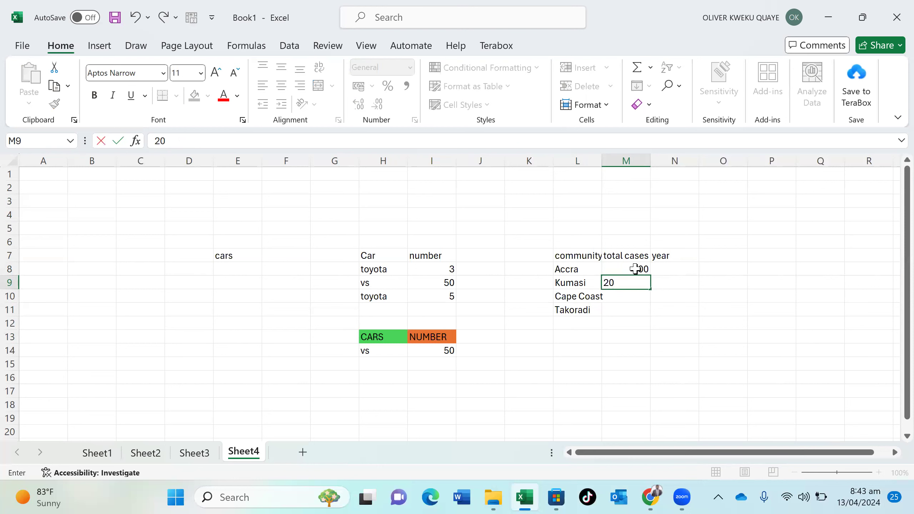
key(Return)
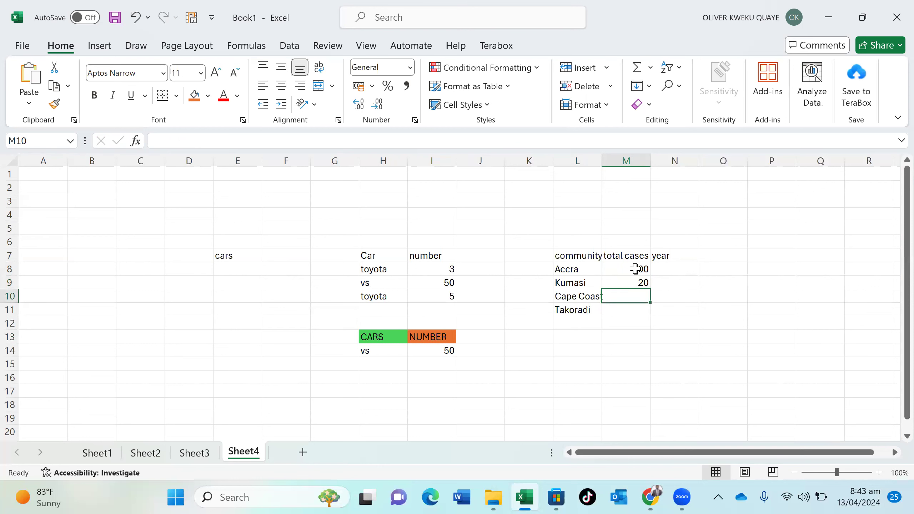
text(29)
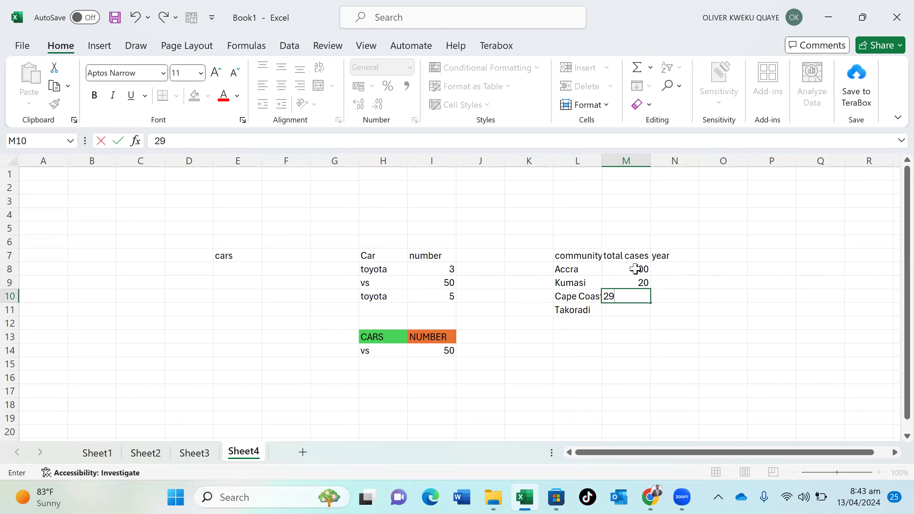
key(Return)
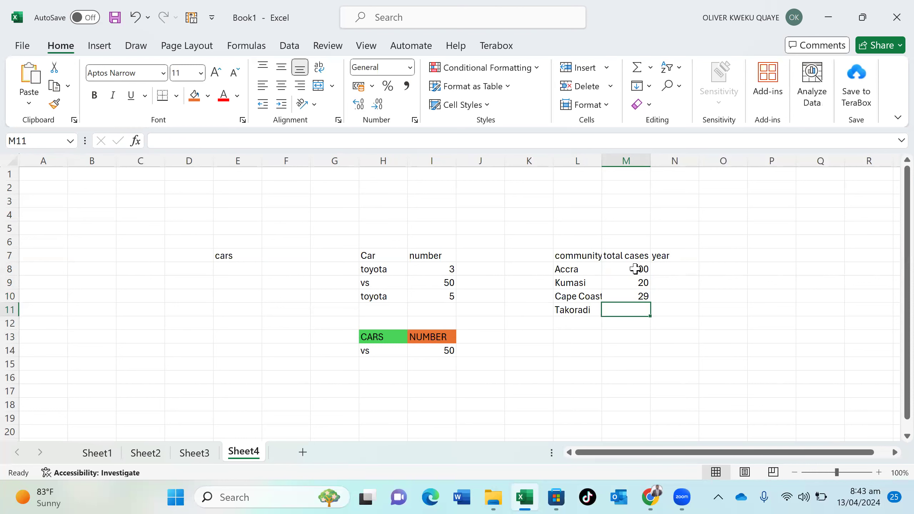
text(23)
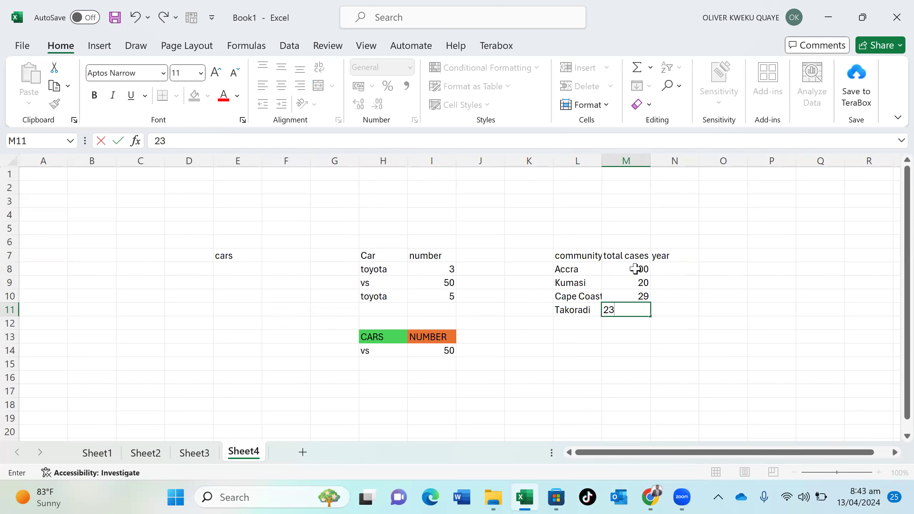
key(Return)
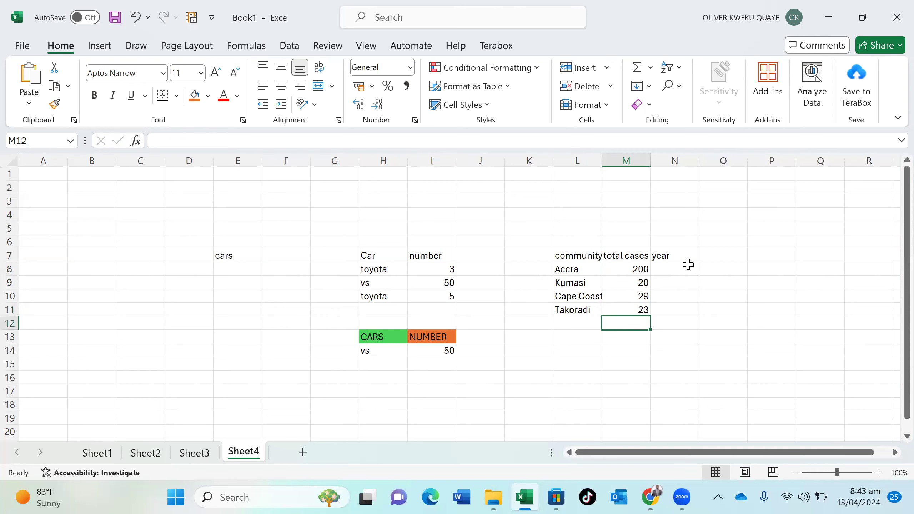
List accra, Cape Coast, Kumasi and Takoradi again in L12:L15
click(566, 323)
text(accra)
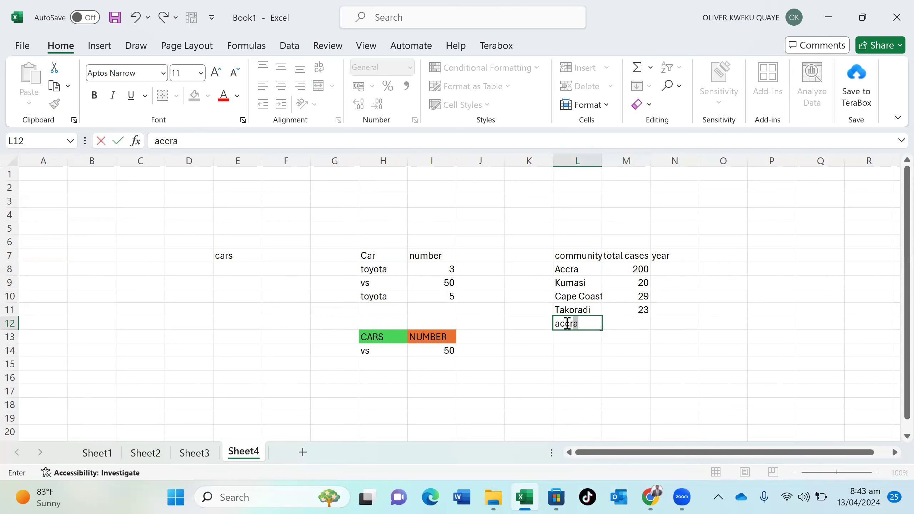
key(Return)
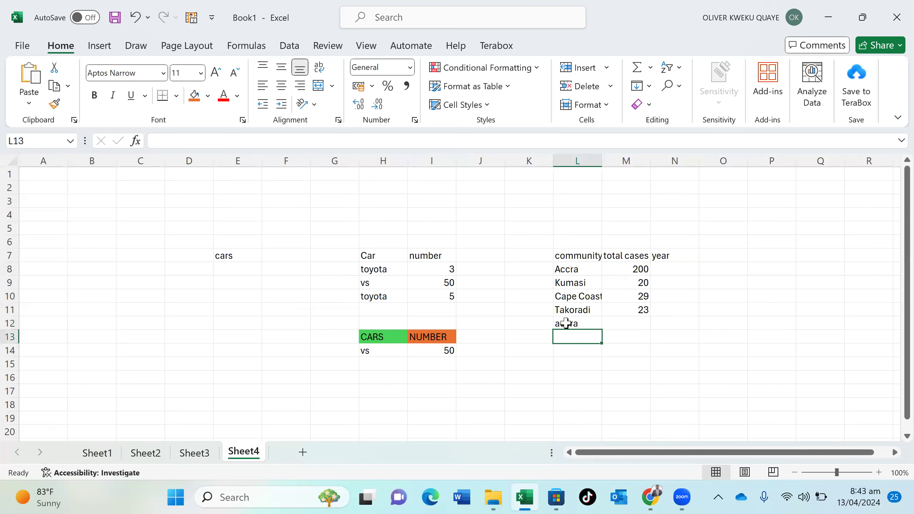
text(cap)
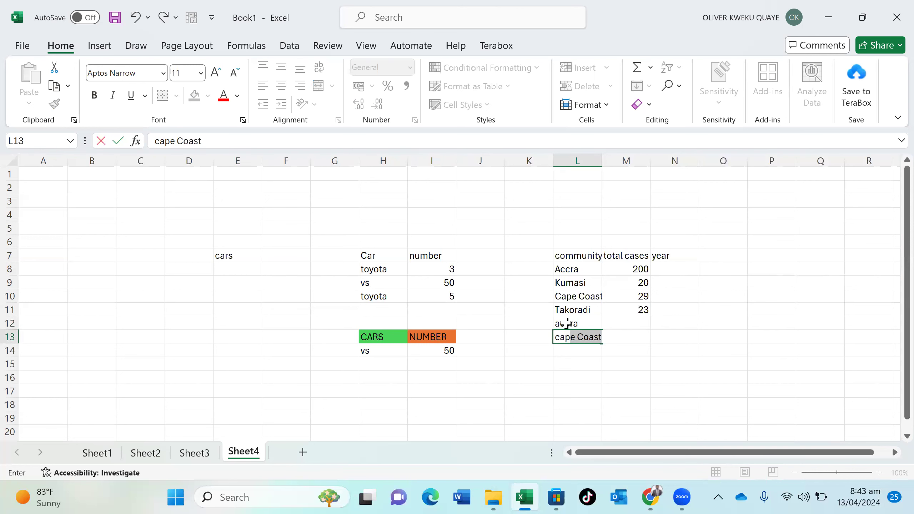
key(Return)
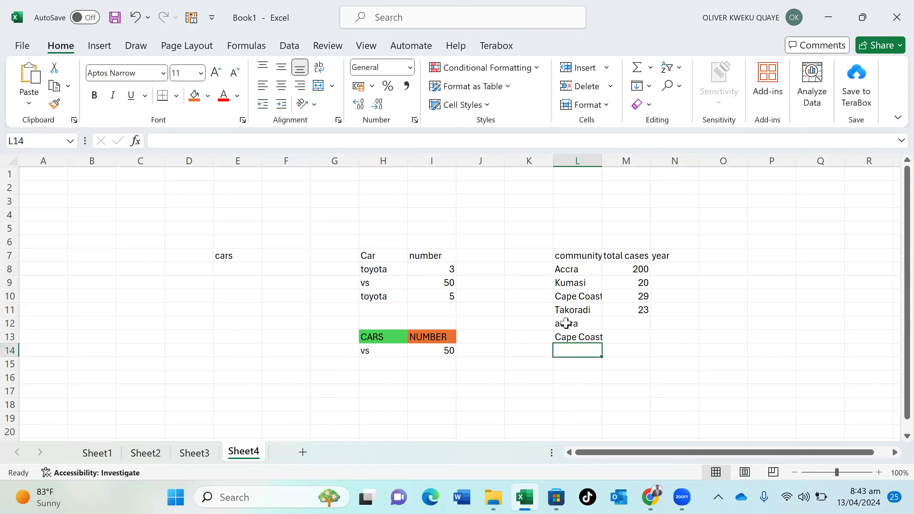
text(kua)
key(BackSpace)
text(,m)
key(BackSpace)
key(BackSpace)
text(m)
key(Return)
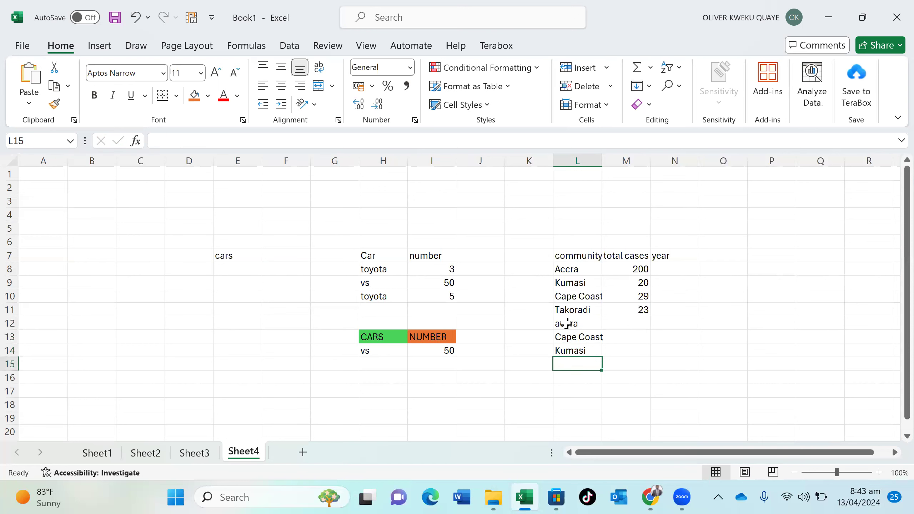
text(takoradi)
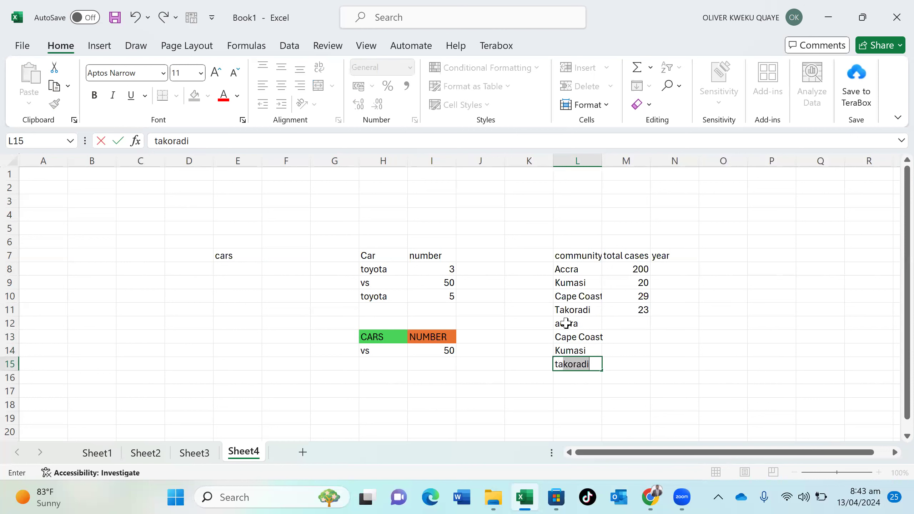
key(Tab)
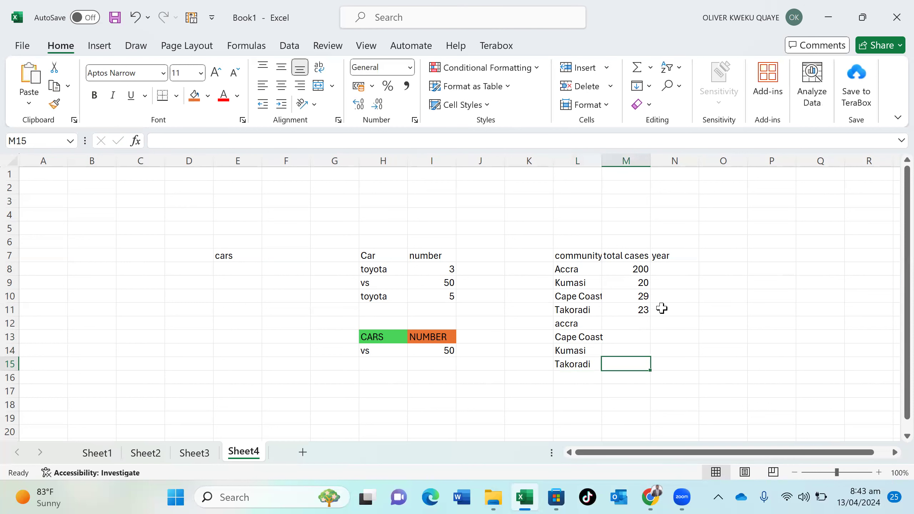
Enter 2020 as the year in N8:N11
click(669, 267)
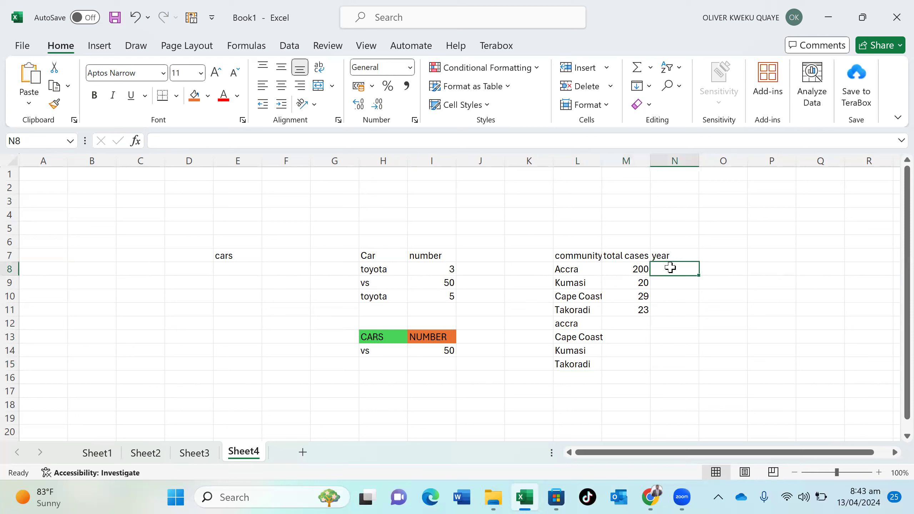
text(20)
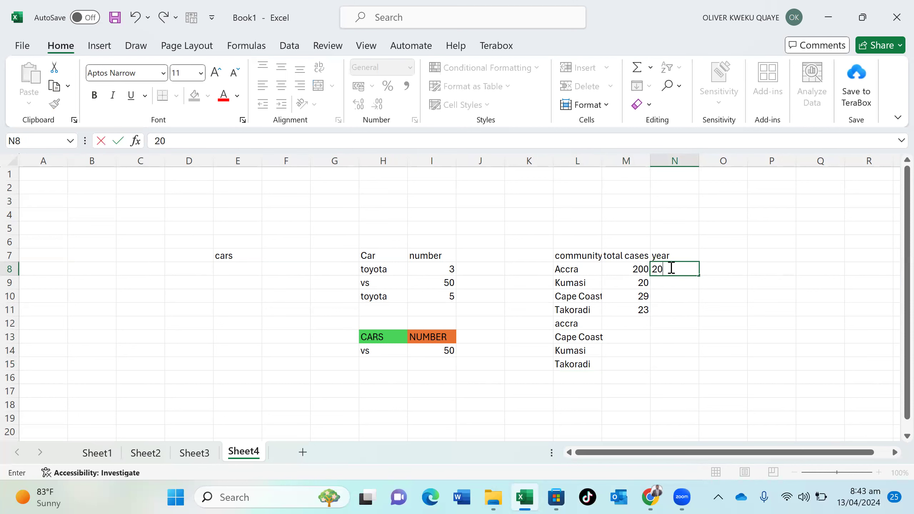
text(20)
key(Return)
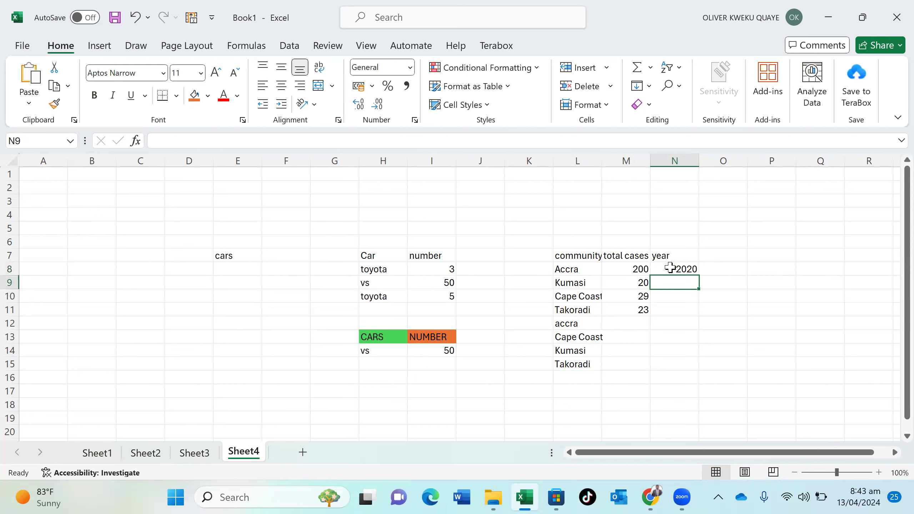
text(2020)
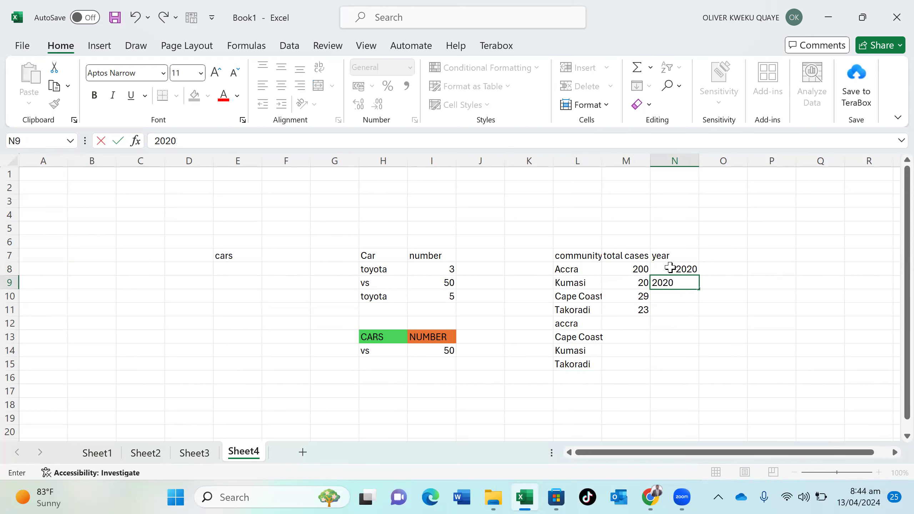
key(Return)
text(20)
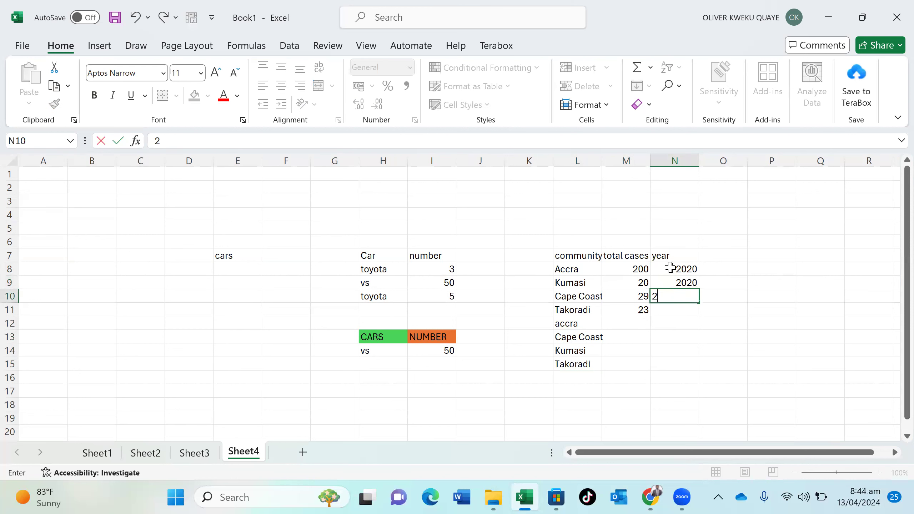
text(20)
key(Return)
text(2020)
key(Return)
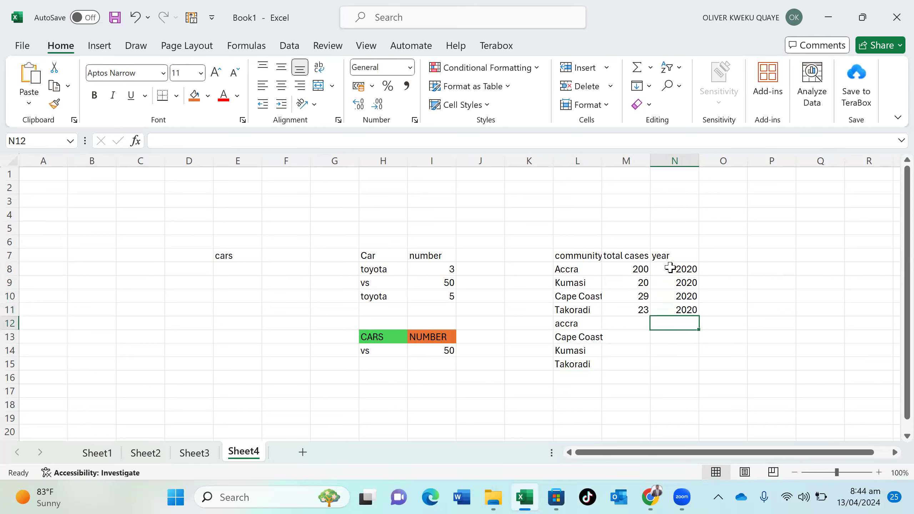
Enter 2021 as the year in N12:N15
text(2021)
key(Return)
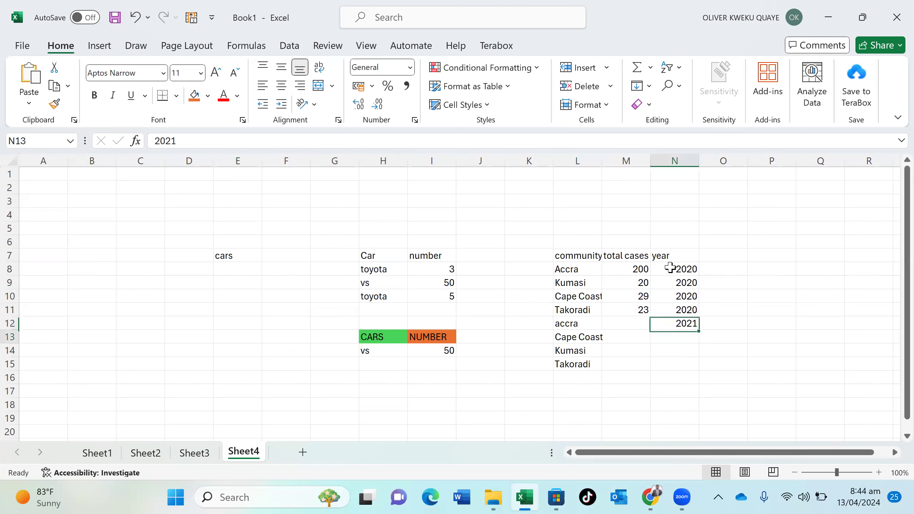
text(2021)
key(Return)
text(2021)
key(Return)
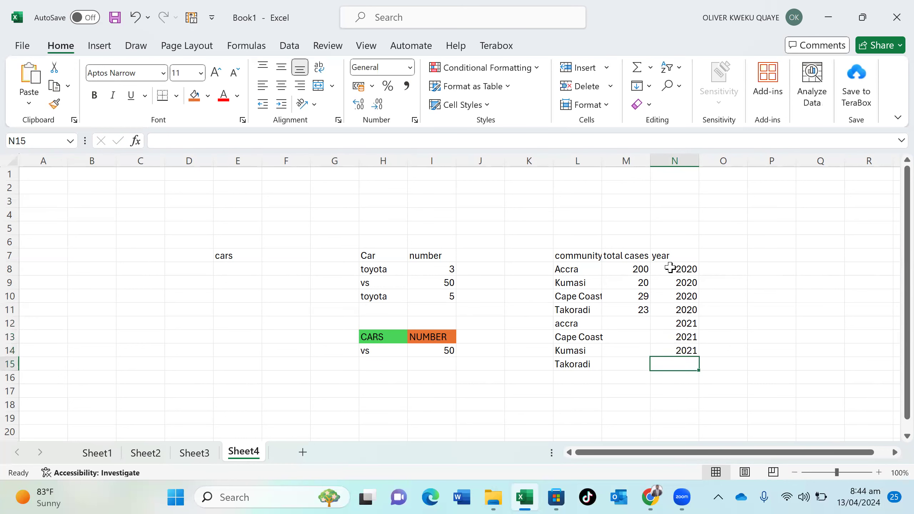
text(2021)
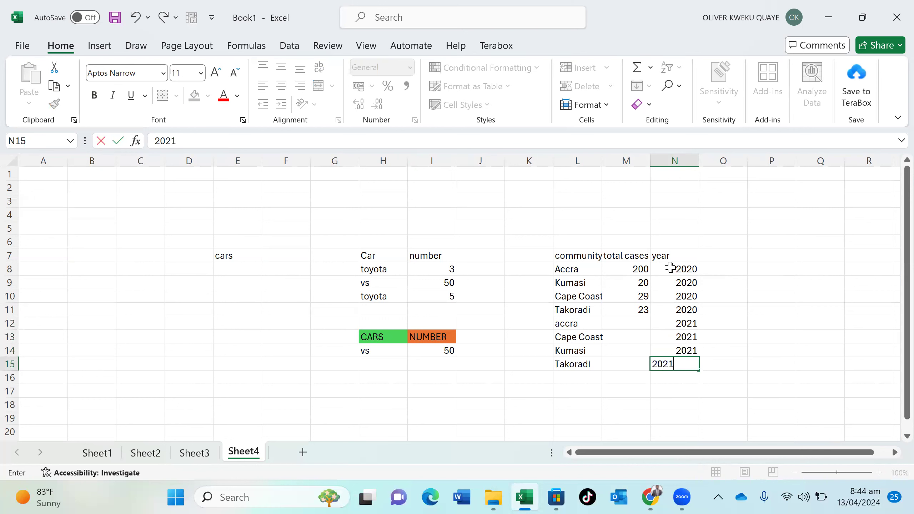
key(Return)
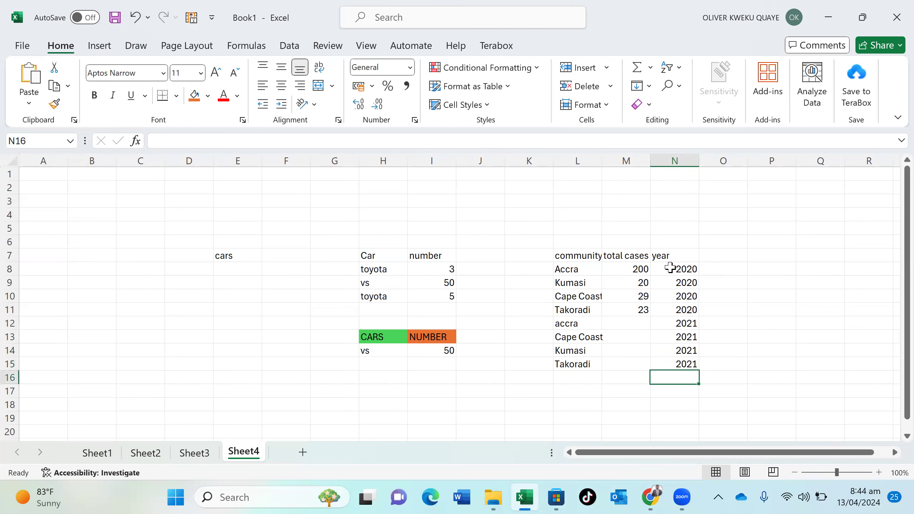
click(625, 324)
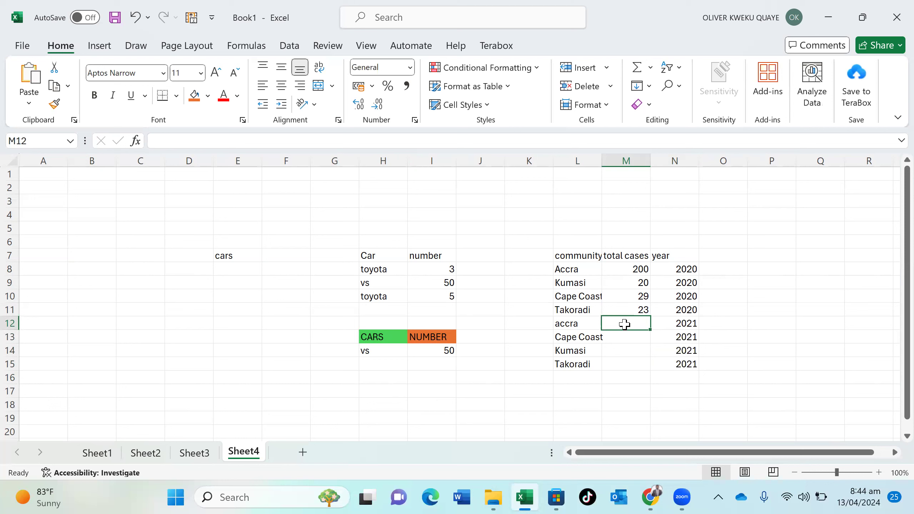
Enter the 2021 total cases 24, 4, 12 and 1 in M12:M15
text(24)
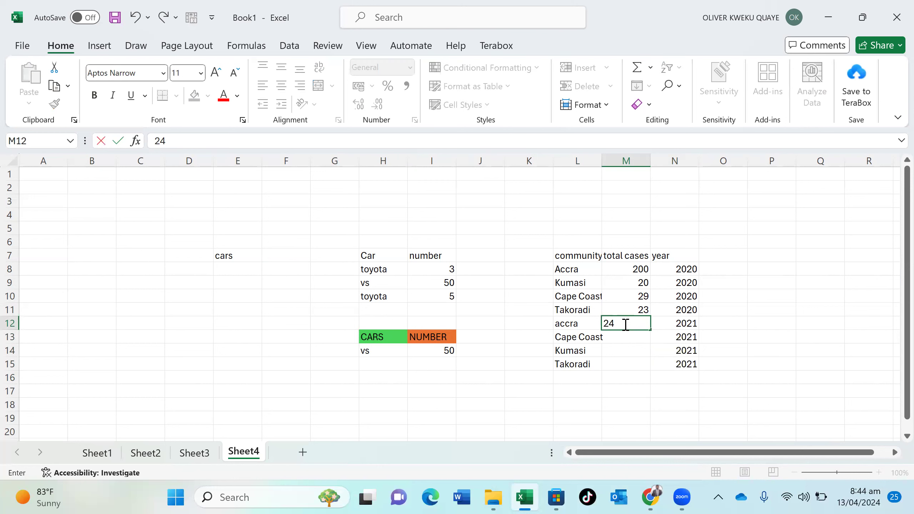
key(Return)
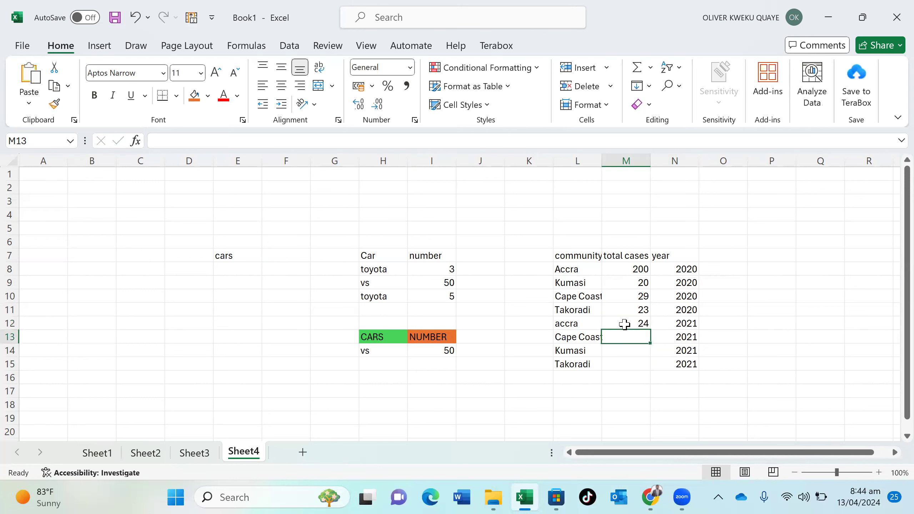
text(4)
key(Return)
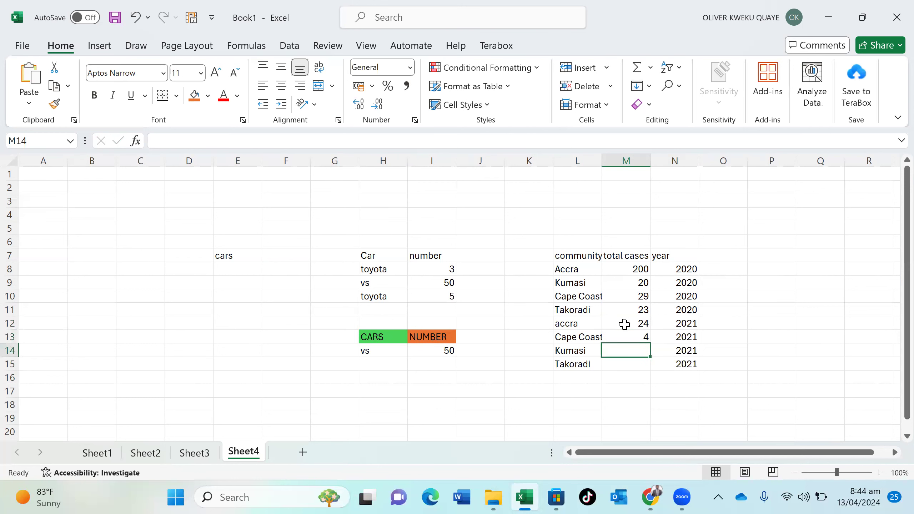
text(12)
key(Return)
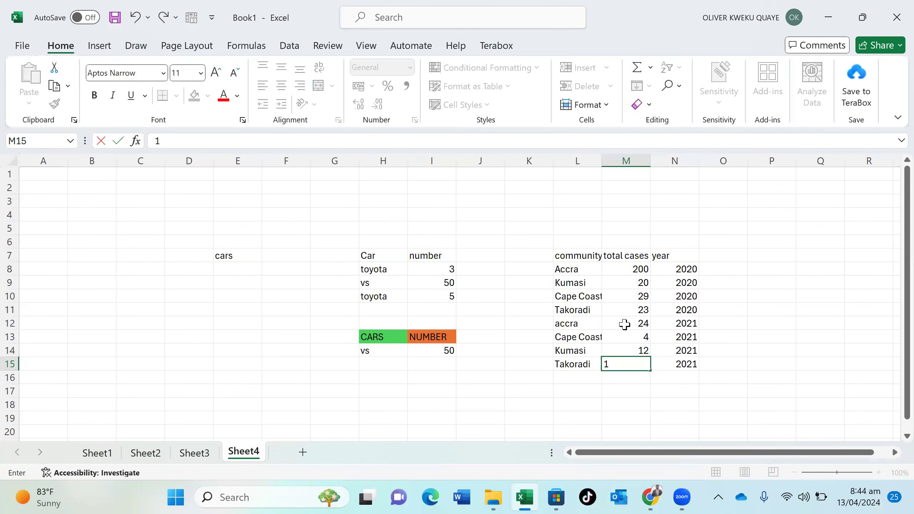
key(Return)
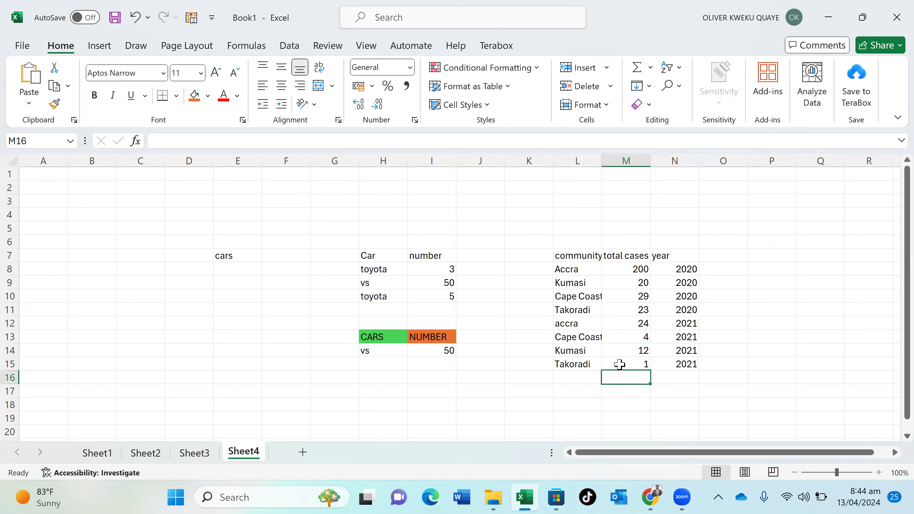
Enter =SUM(M8:M15) in M16 to total all cases, giving 313
text(sum)
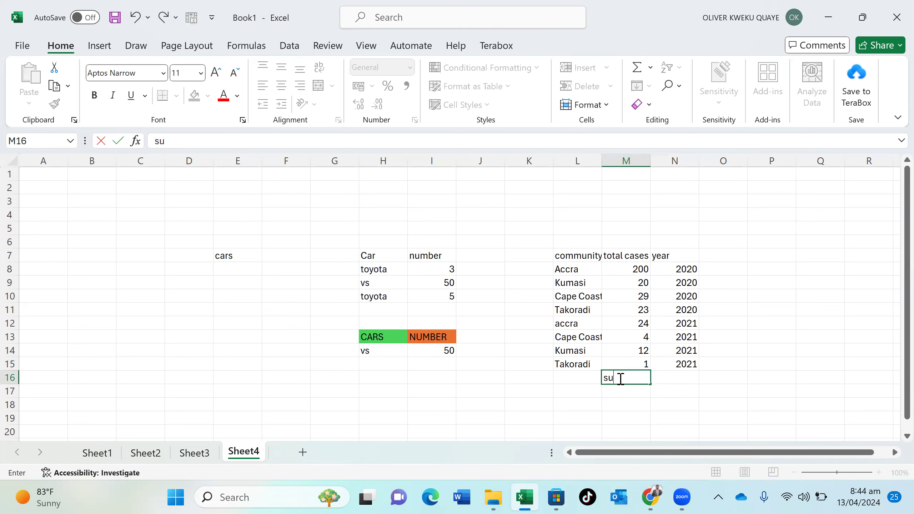
key(BackSpace)
key(BackSpace)
key(BackSpace)
text(=)
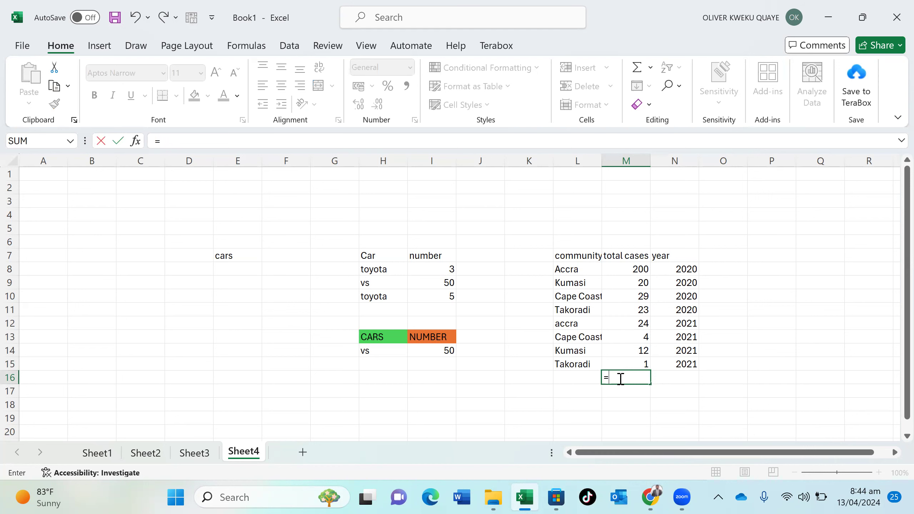
text(sum)
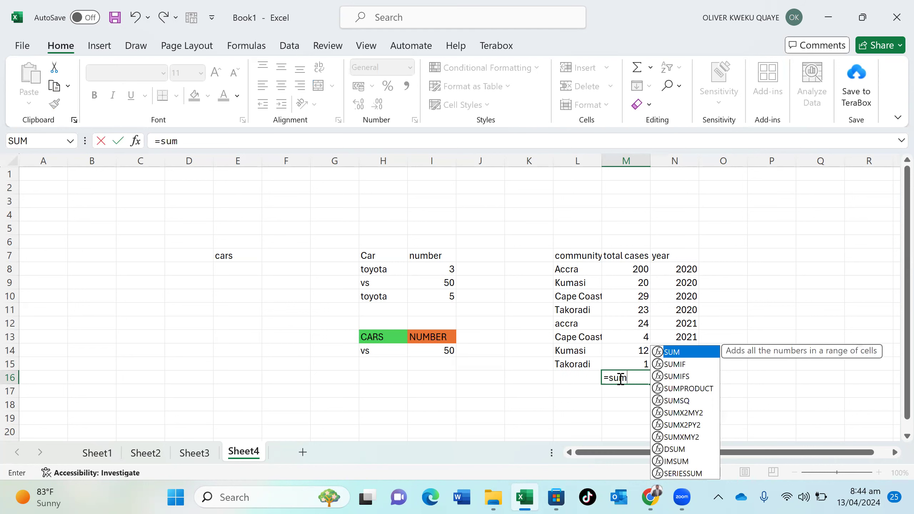
double_click(692, 352)
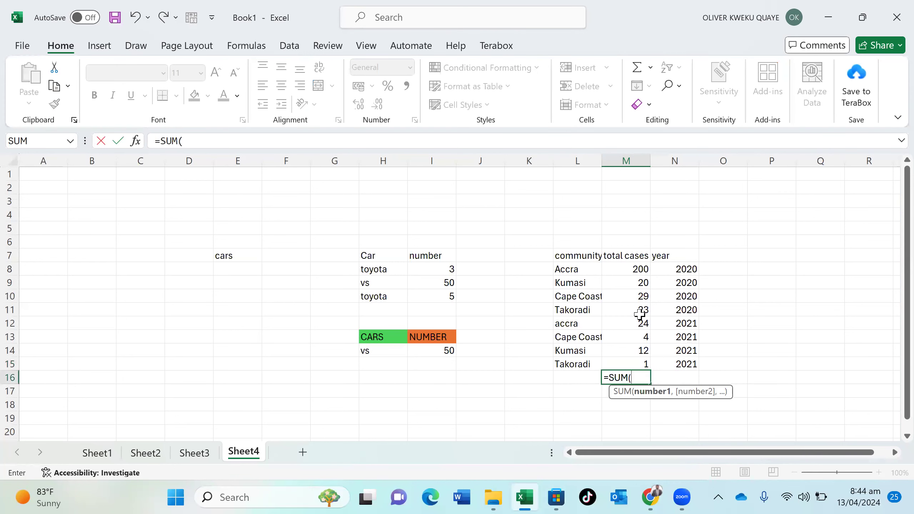
drag(632, 271, 645, 360)
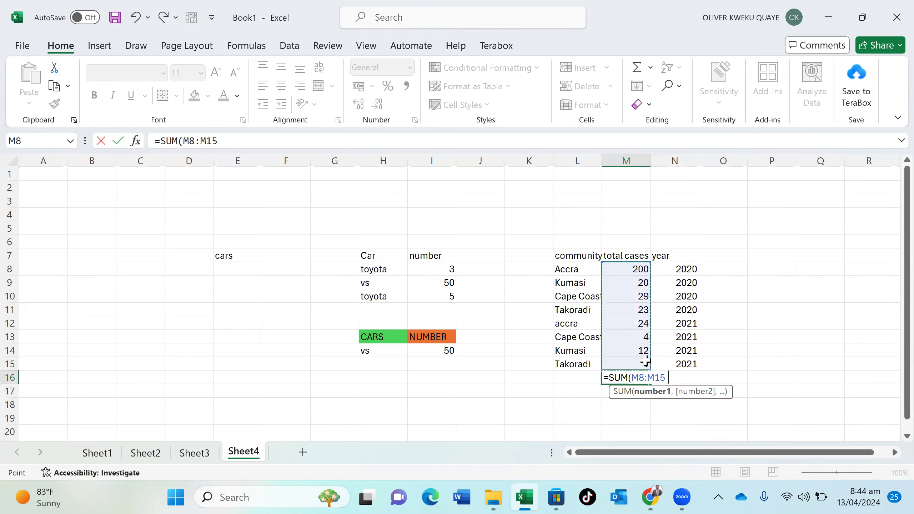
text())
key(Return)
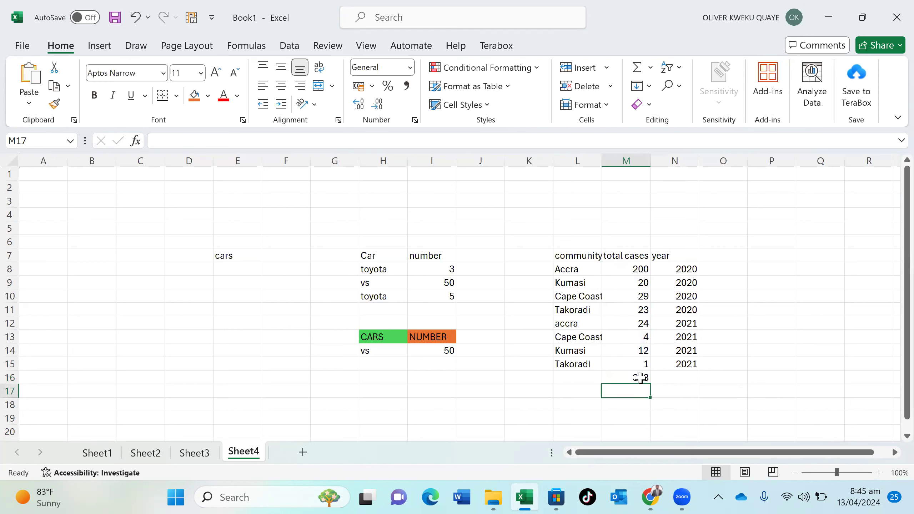
Give the 313 total in M16 an orange fill
click(640, 377)
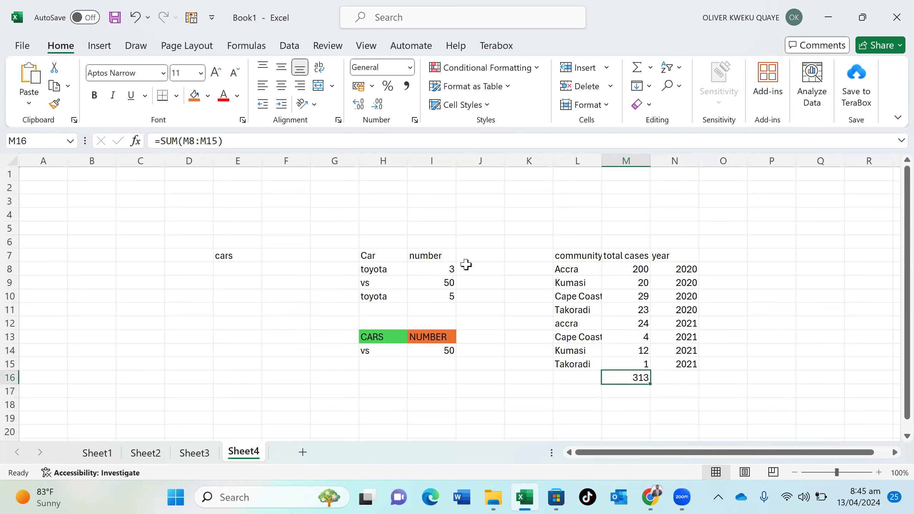
click(194, 95)
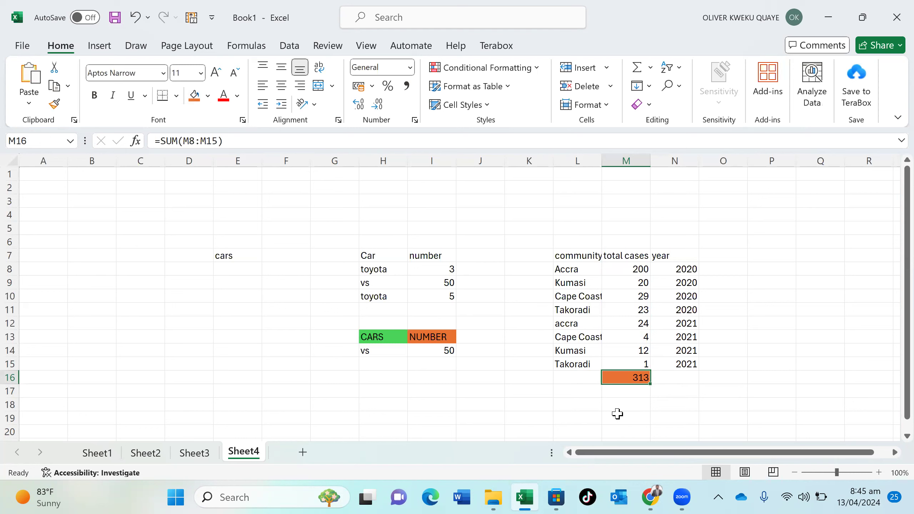
click(579, 404)
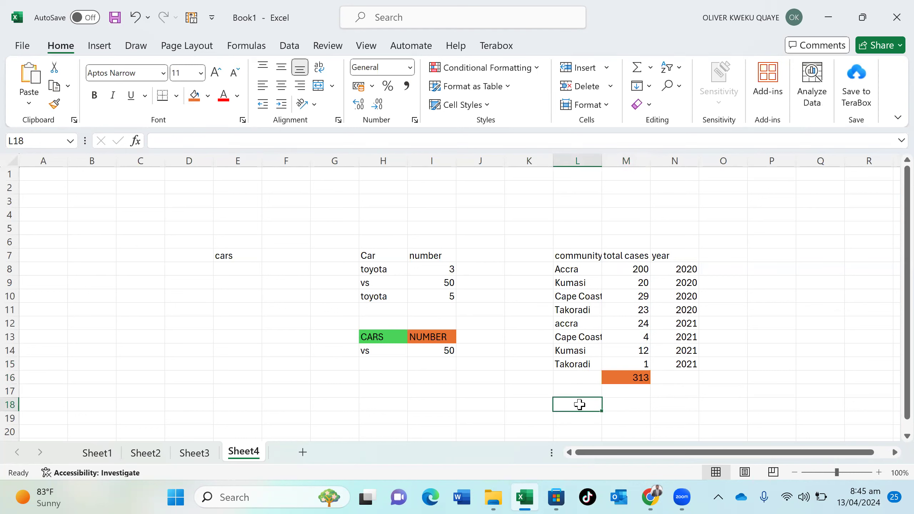
Add the headings Towns in L18 and Total Cases in M18
text(Towns)
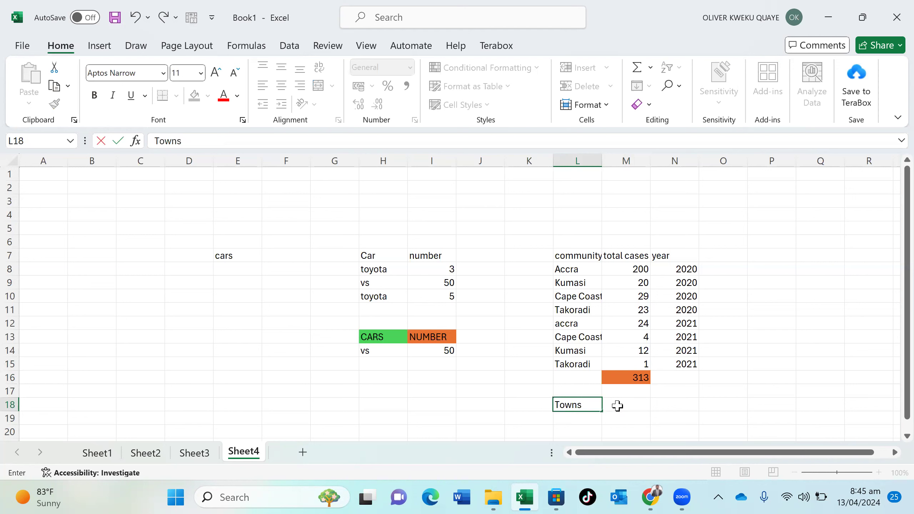
click(617, 405)
text(t)
key(BackSpace)
text(Tot)
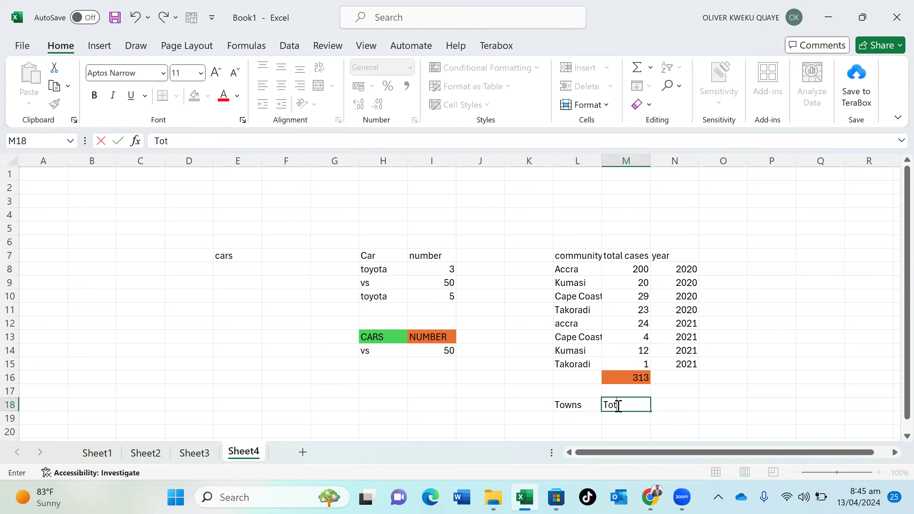
text(al Cases)
key(Return)
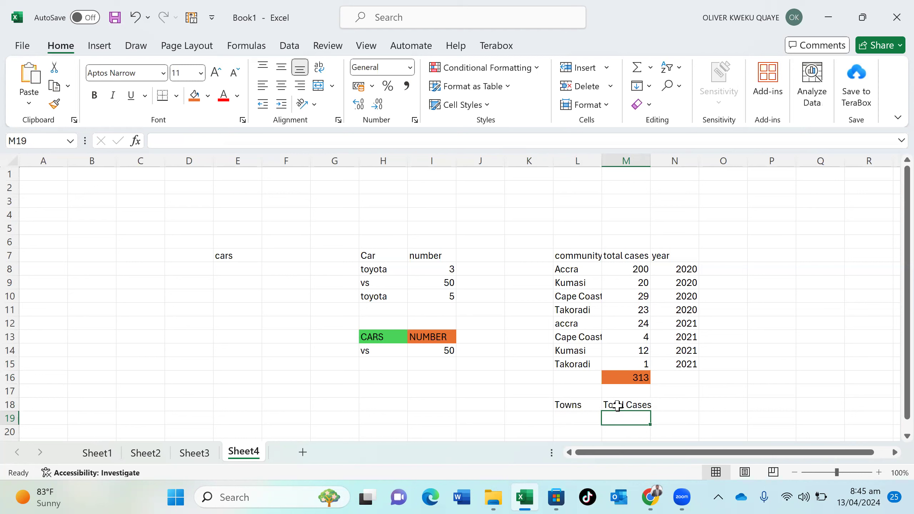
Enter =SUMIF(L8:L15,L19,M8:M15) in M19 to total cases for the town in L19
text(=)
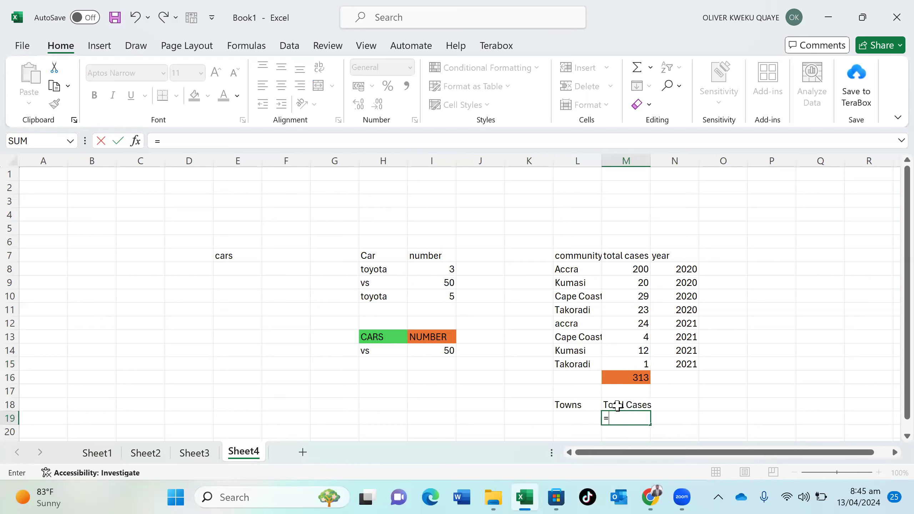
text(sum)
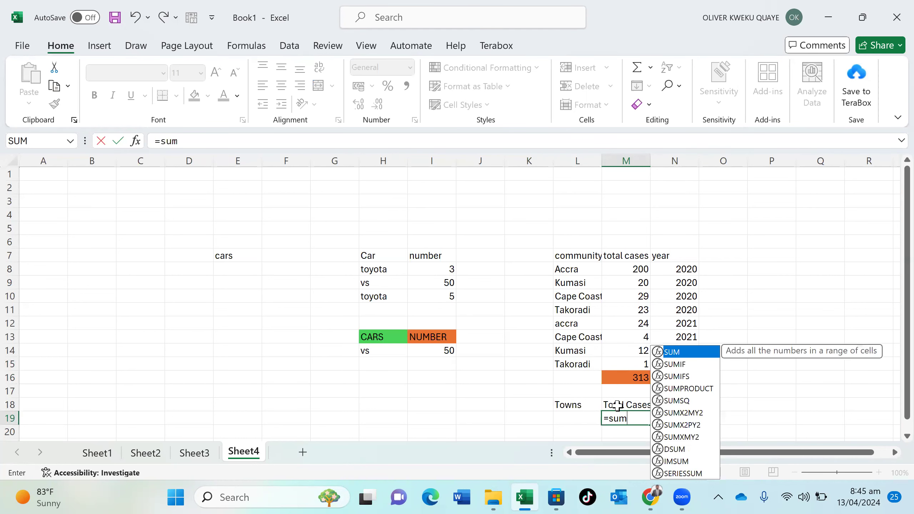
click(685, 364)
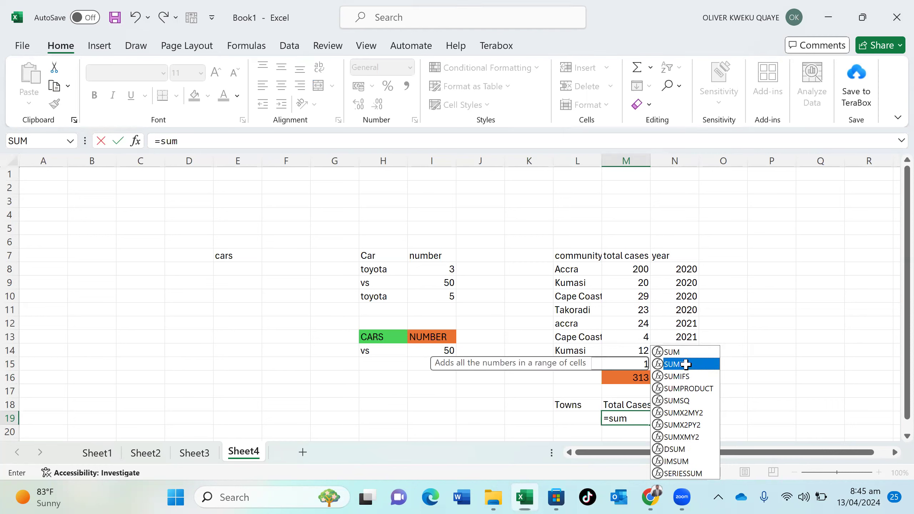
double_click(685, 365)
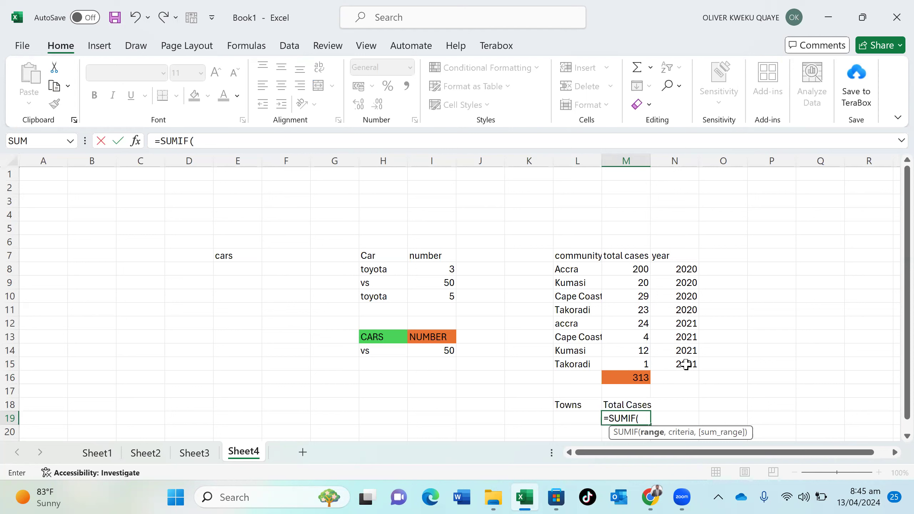
drag(594, 268, 594, 359)
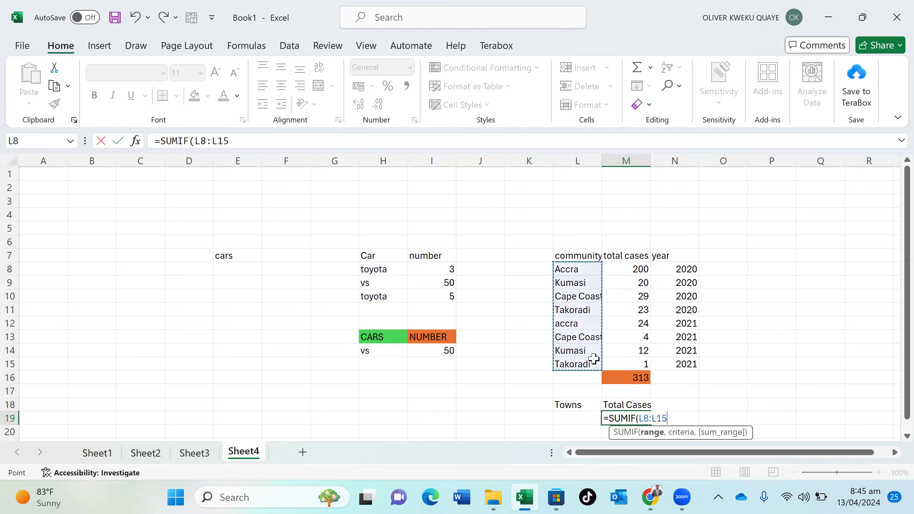
text(,)
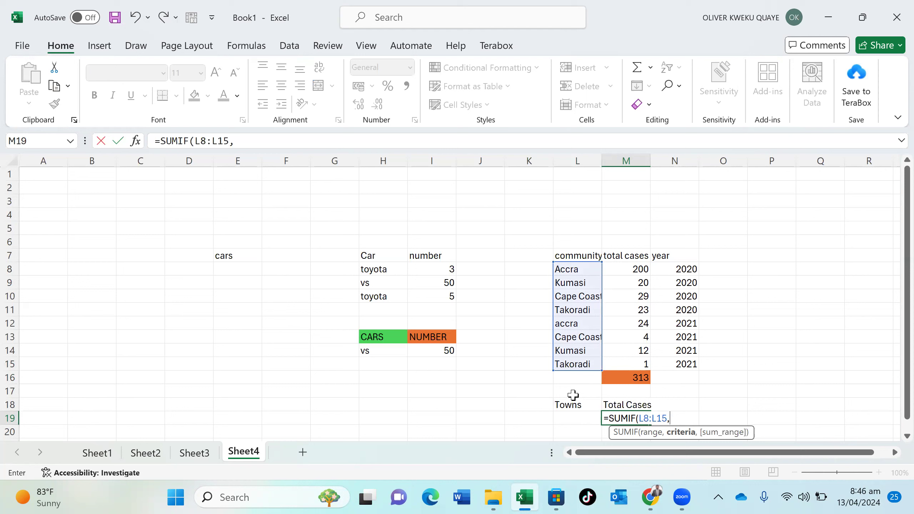
click(575, 418)
text(,)
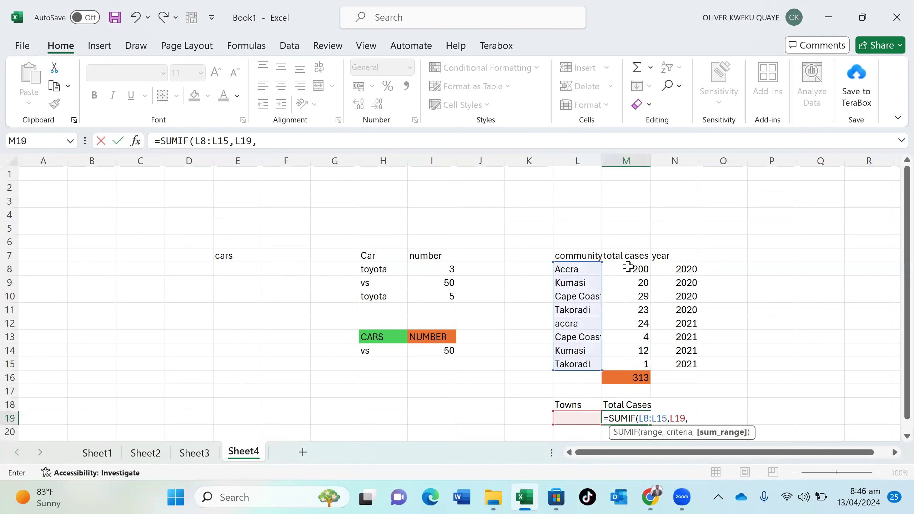
drag(628, 266, 644, 359)
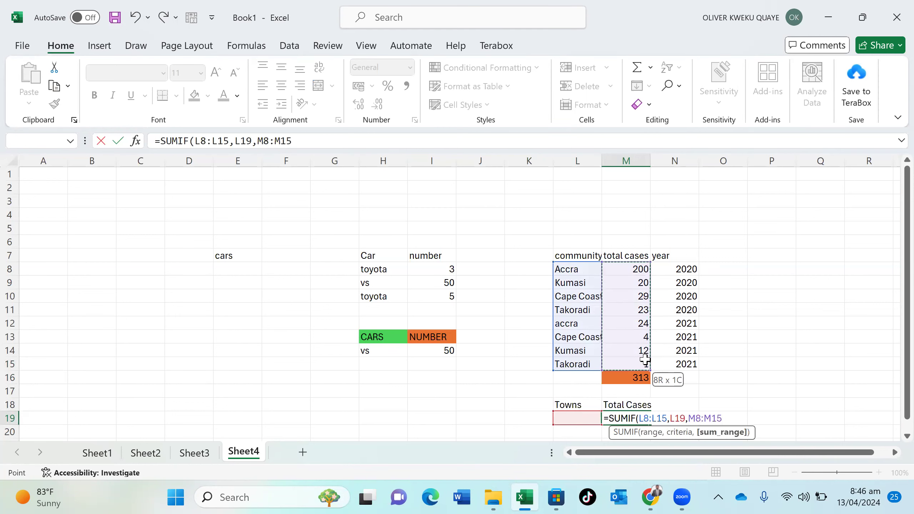
drag(644, 359, 644, 359)
text())
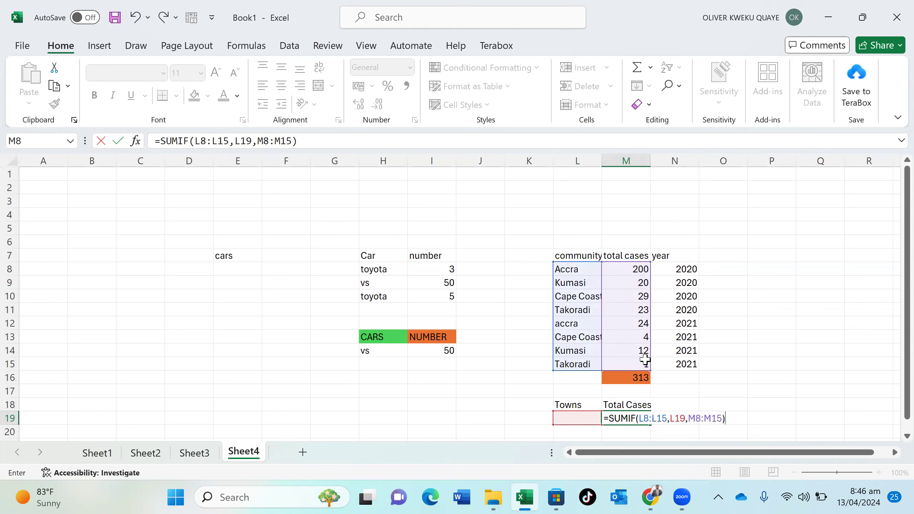
key(Return)
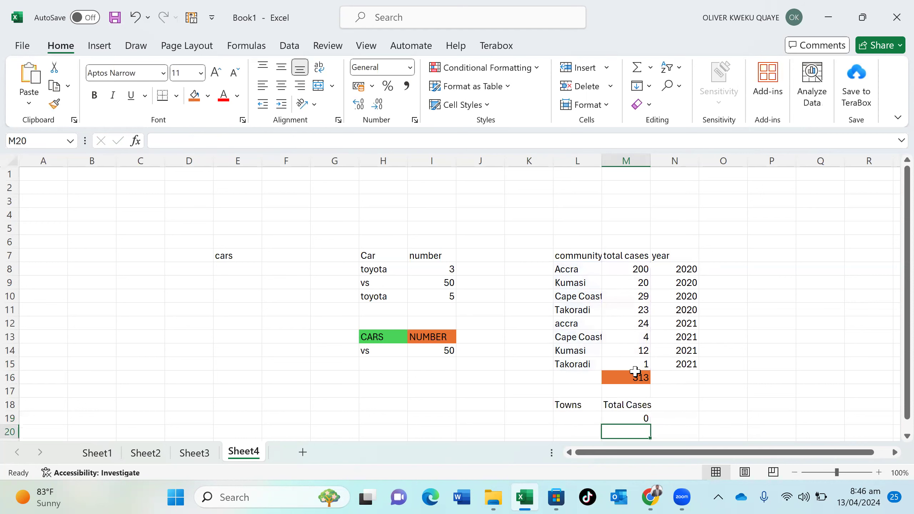
Enter Accra in L19, then change it to Kumasi, watching the M19 total update
click(582, 415)
text(ac)
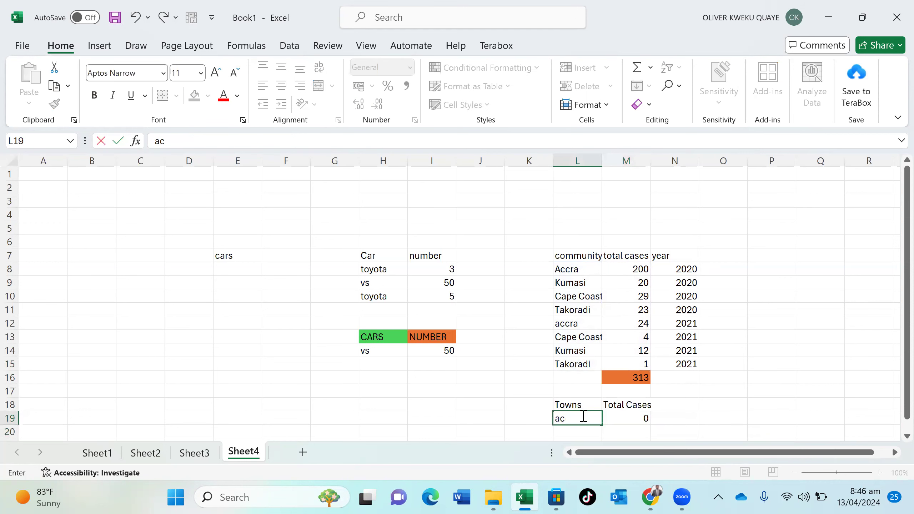
key(BackSpace)
key(BackSpace)
text(Accra)
key(Return)
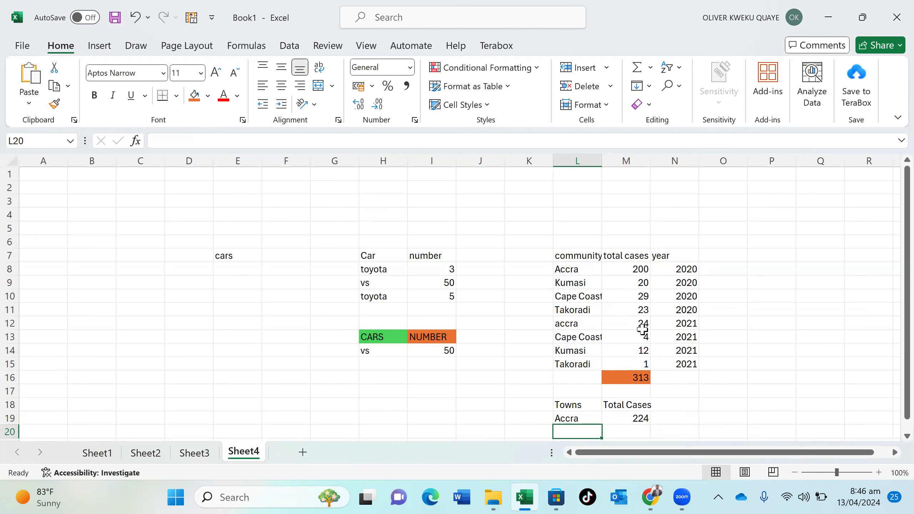
double_click(590, 416)
key(BackSpace)
key(BackSpace)
key(BackSpace)
key(BackSpace)
key(BackSpace)
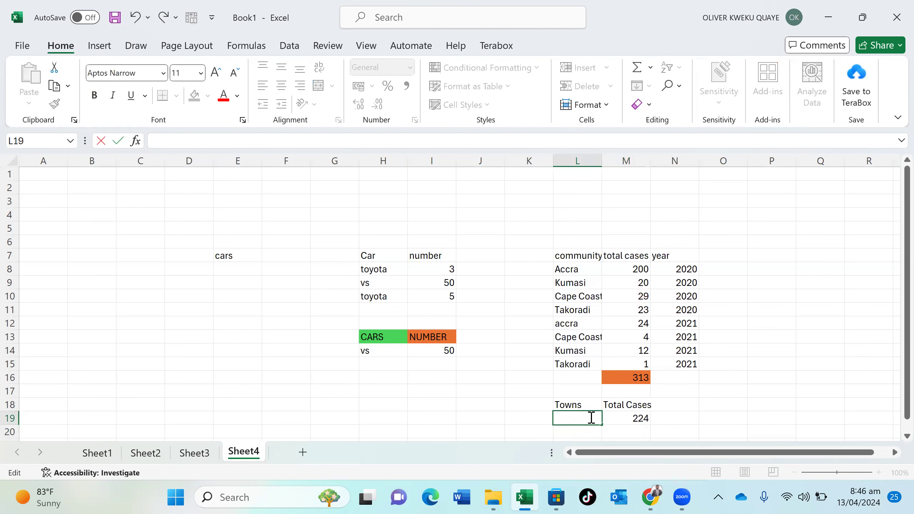
text(Kumasi)
key(Return)
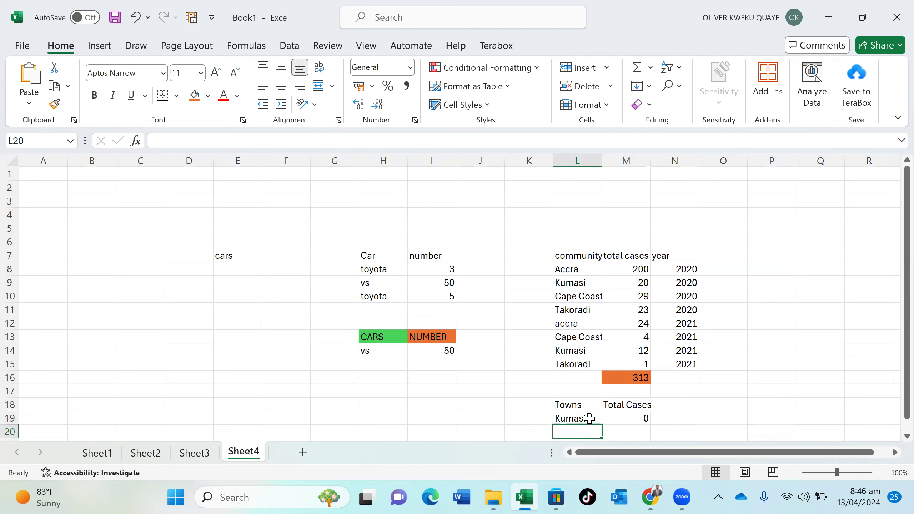
Change L19 to Takoradi and finally Cape Coast, so M19 shows 33
double_click(589, 419)
key(Return)
key(Return)
scroll(589, 418, down, 1)
double_click(588, 378)
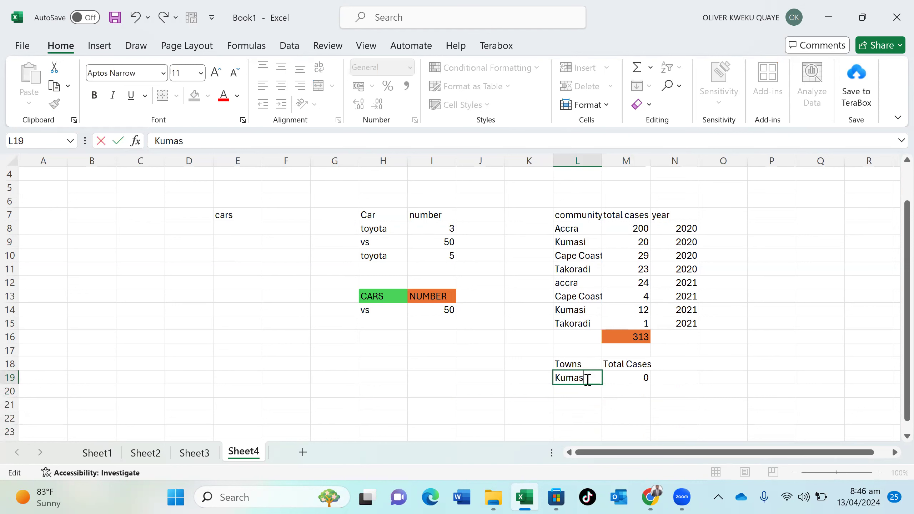
key(BackSpace)
key(BackSpace)
key(BackSpace)
key(BackSpace)
key(BackSpace)
text(Takoradi)
key(Return)
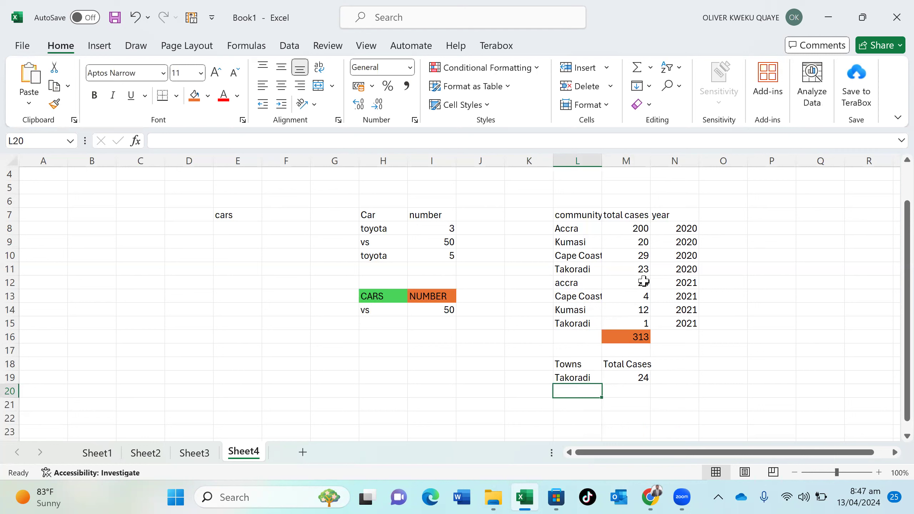
double_click(593, 378)
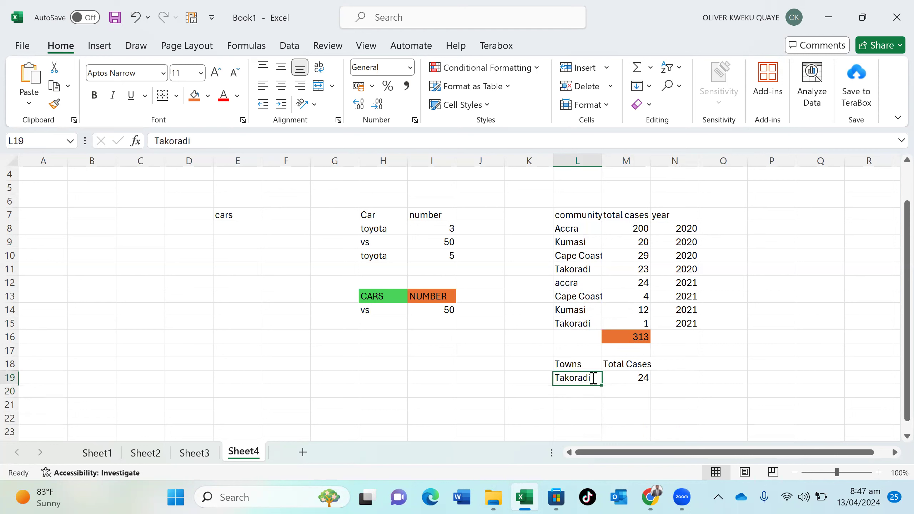
key(BackSpace)
key(BackSpace)
key(BackSpace)
key(BackSpace)
key(BackSpace)
key(BackSpace)
key(BackSpace)
key(BackSpace)
text(Cape Coast)
key(Return)
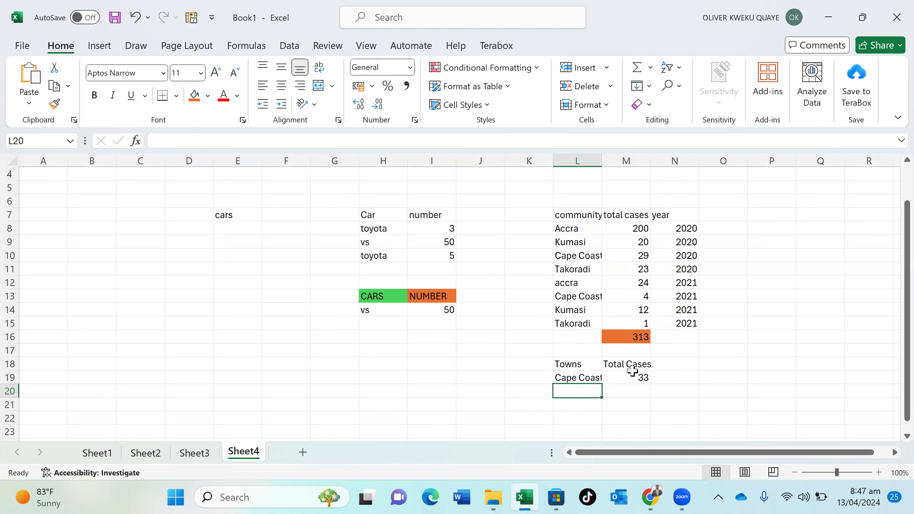
Fill both the Towns (L18) and Total Cases (M18) headings dark green
click(568, 363)
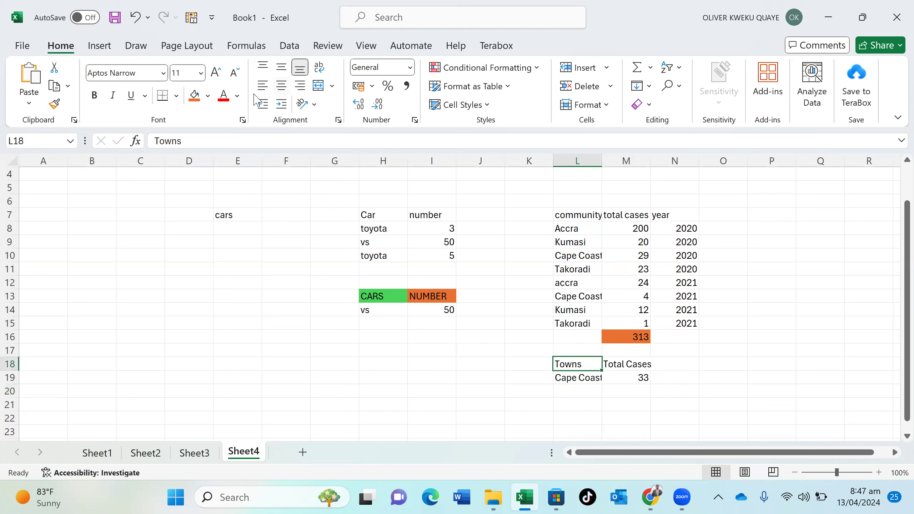
click(208, 96)
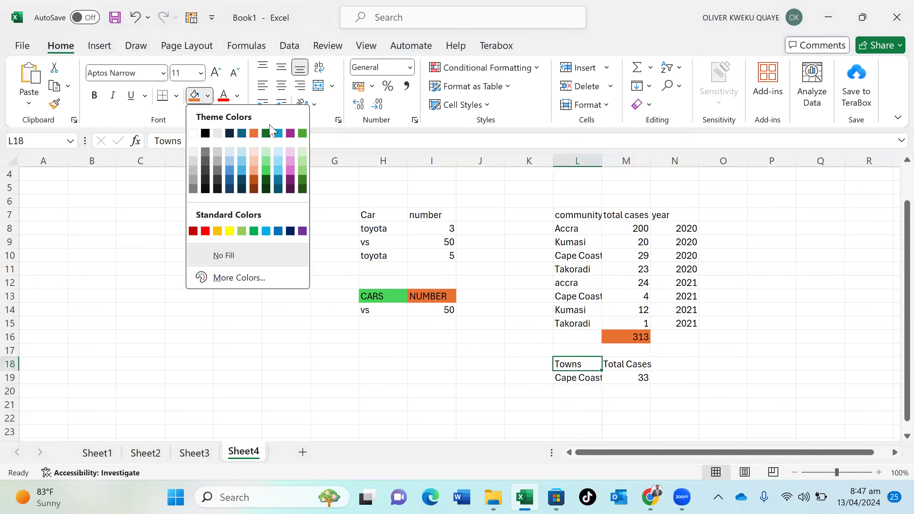
click(270, 133)
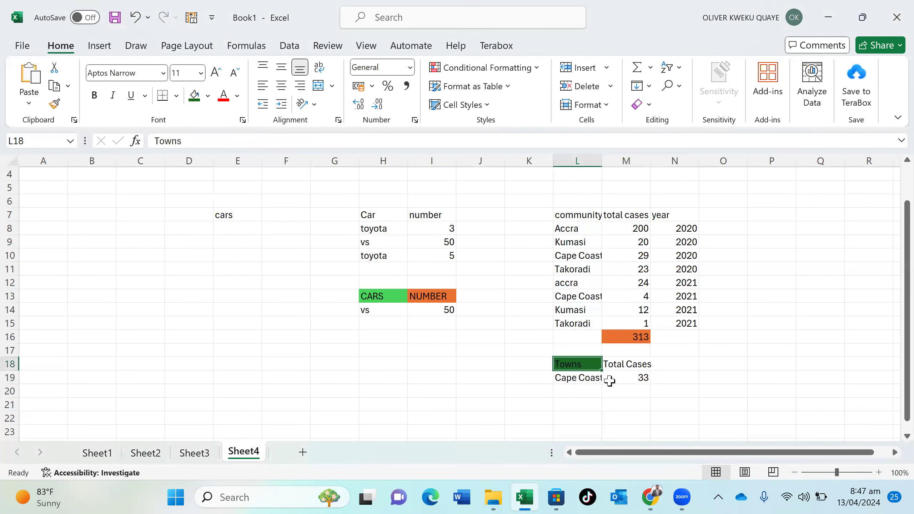
click(625, 365)
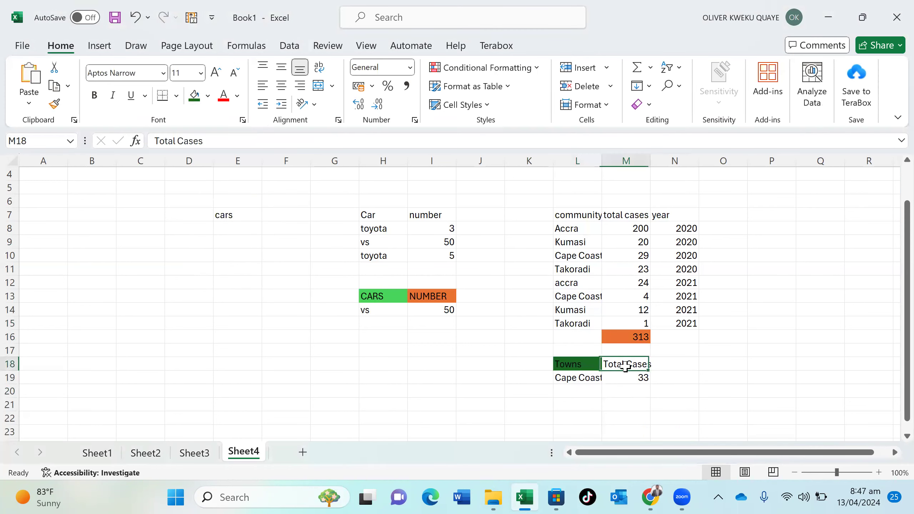
click(208, 96)
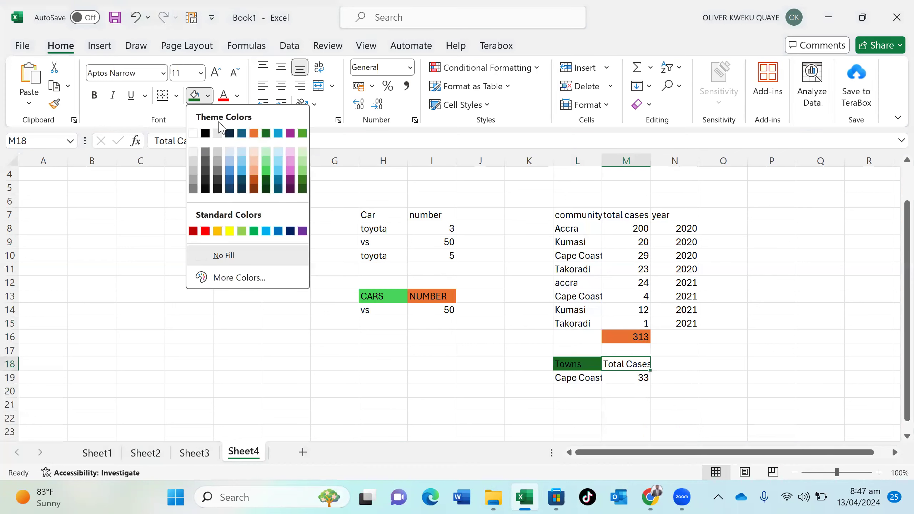
click(266, 133)
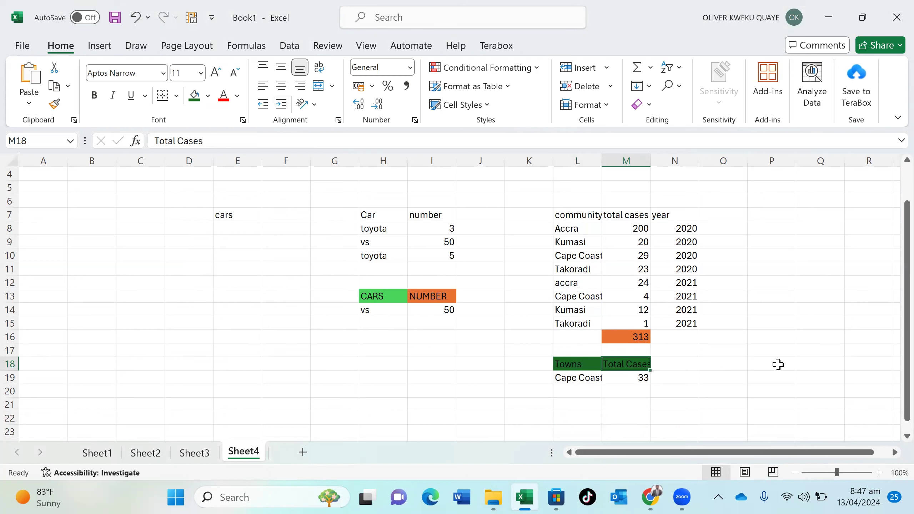
click(728, 367)
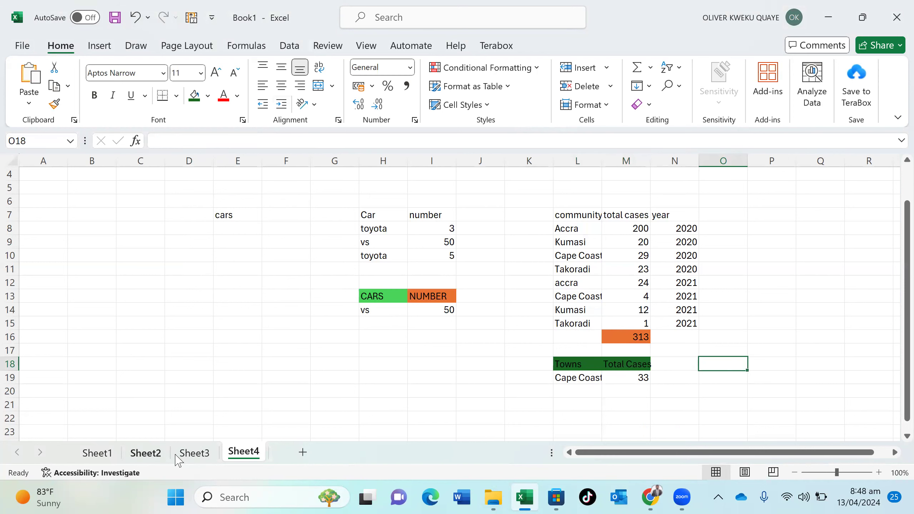
click(193, 454)
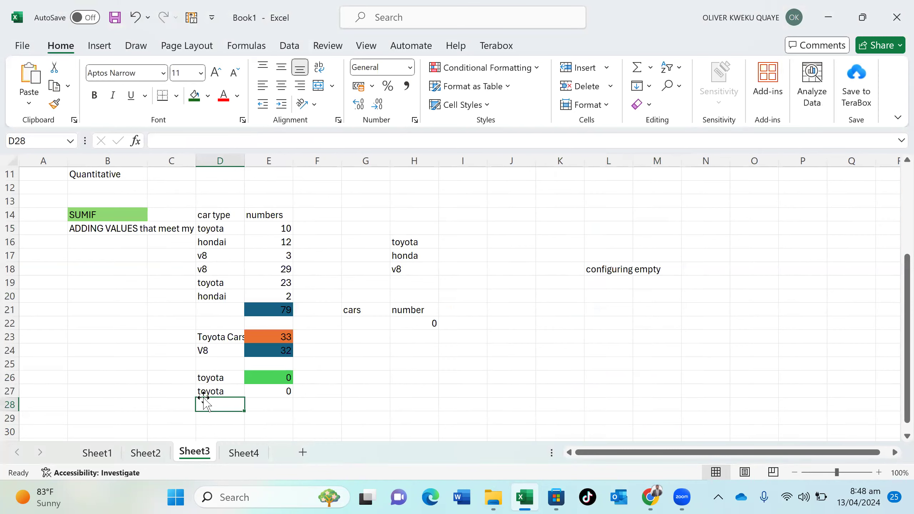
Type the heading COUNT in B29 and the note 'use for numbers' in B30
scroll(203, 397, down, 20)
scroll(203, 398, up, 20)
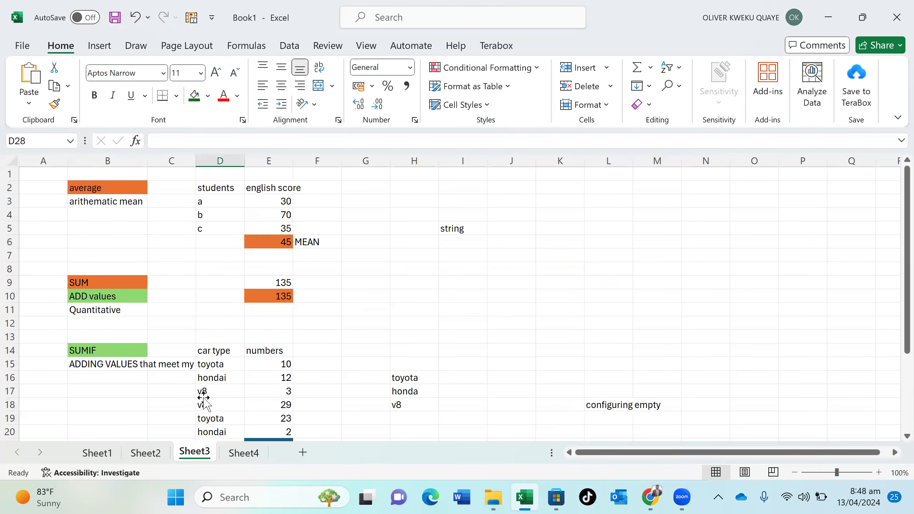
scroll(203, 397, down, 20)
scroll(203, 397, up, 20)
scroll(230, 398, down, 3)
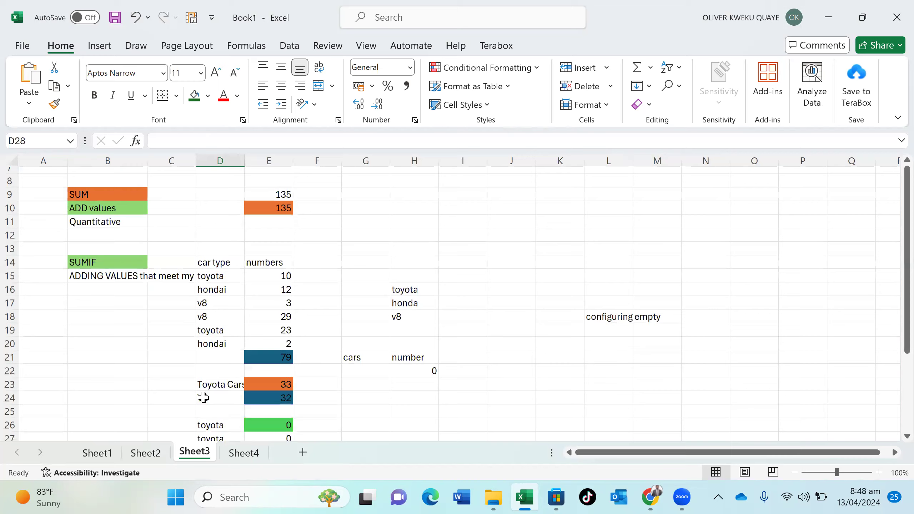
scroll(231, 398, down, 2)
click(324, 136)
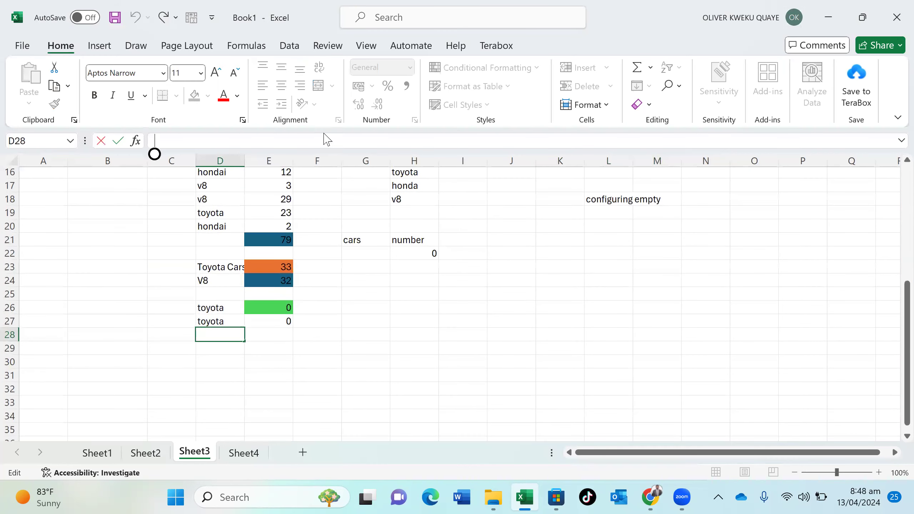
click(107, 348)
text(COUNT)
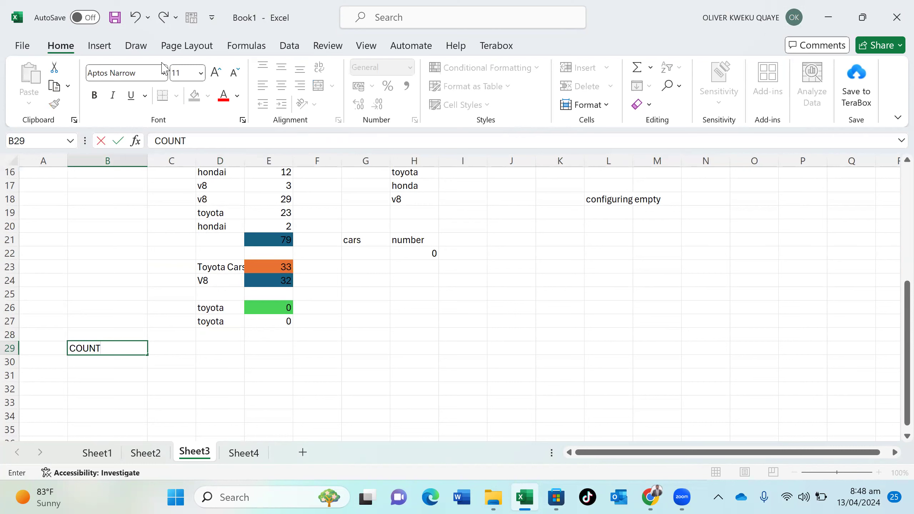
click(123, 363)
text(use for numve)
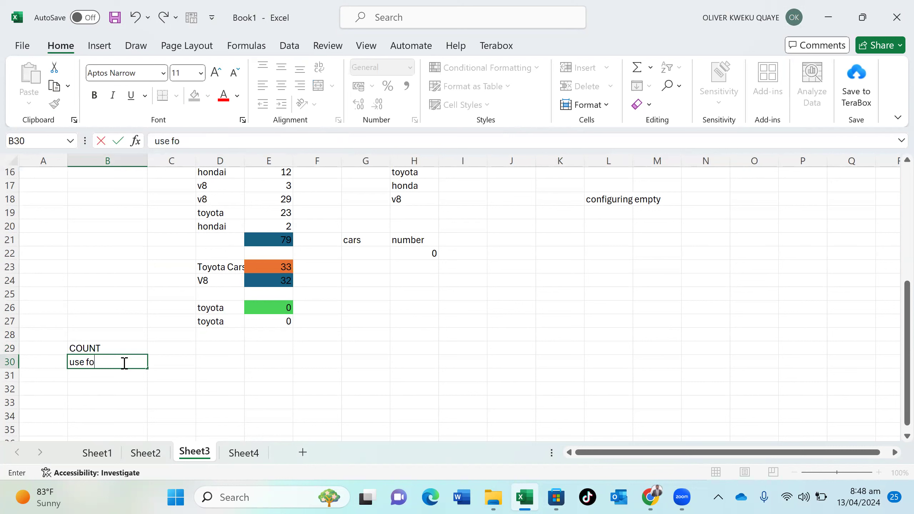
key(BackSpace)
key(BackSpace)
text(bers)
Fill the COUNT heading in B29 dark green
click(122, 348)
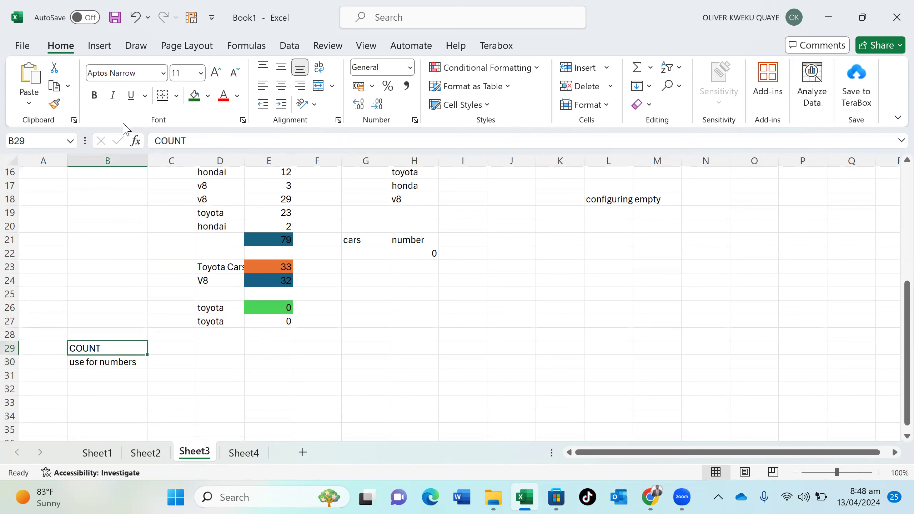
click(195, 95)
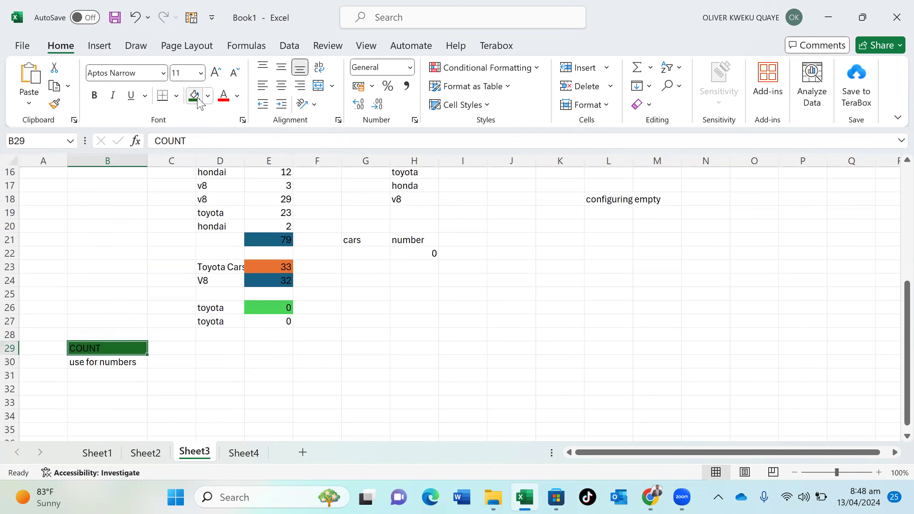
click(187, 347)
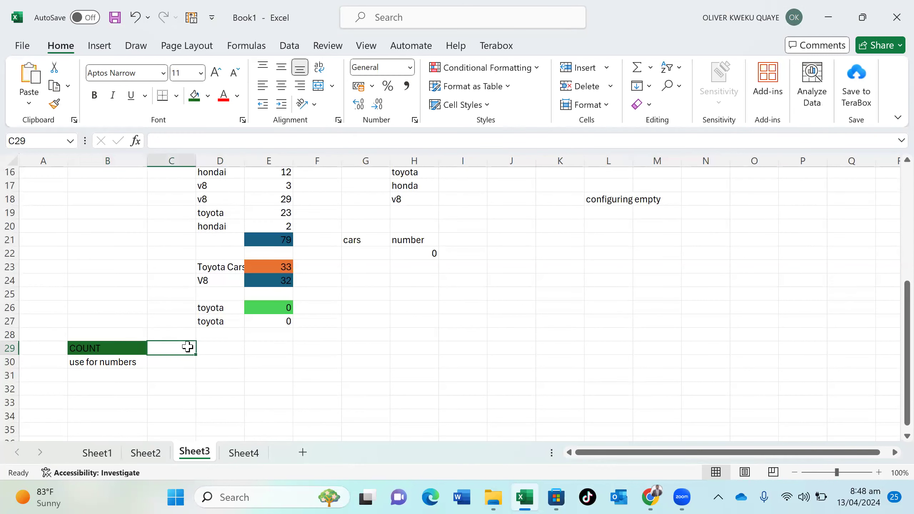
click(211, 350)
Enter =COUNT(E15:E20) in D29, returning 6
text(count)
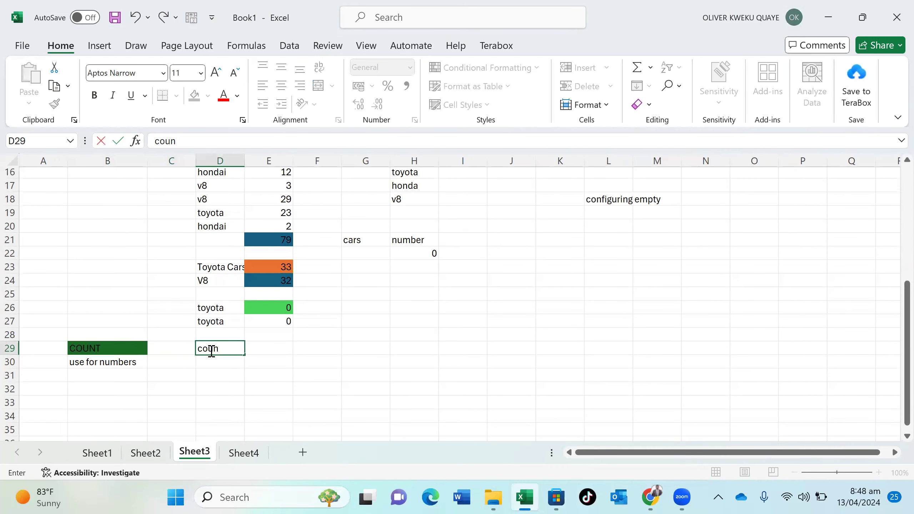
key(BackSpace)
key(BackSpace)
key(BackSpace)
key(BackSpace)
key(BackSpace)
text(=c)
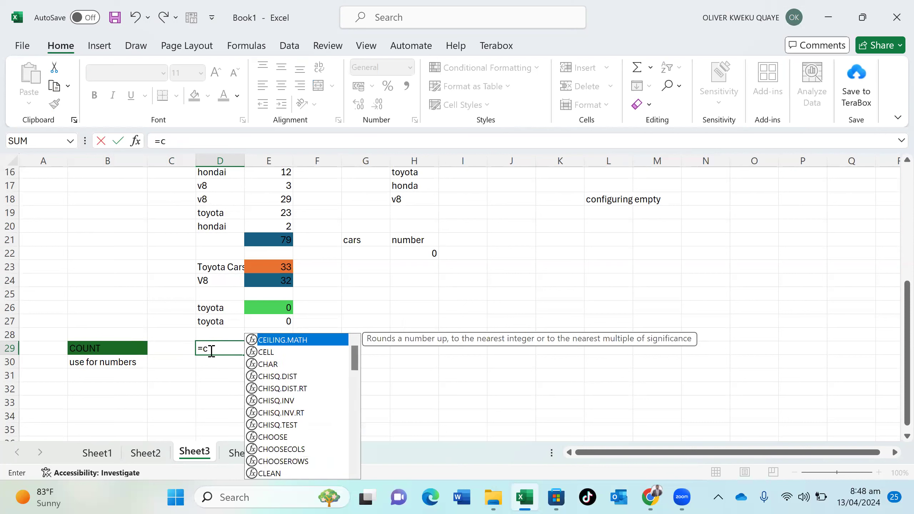
text(ou)
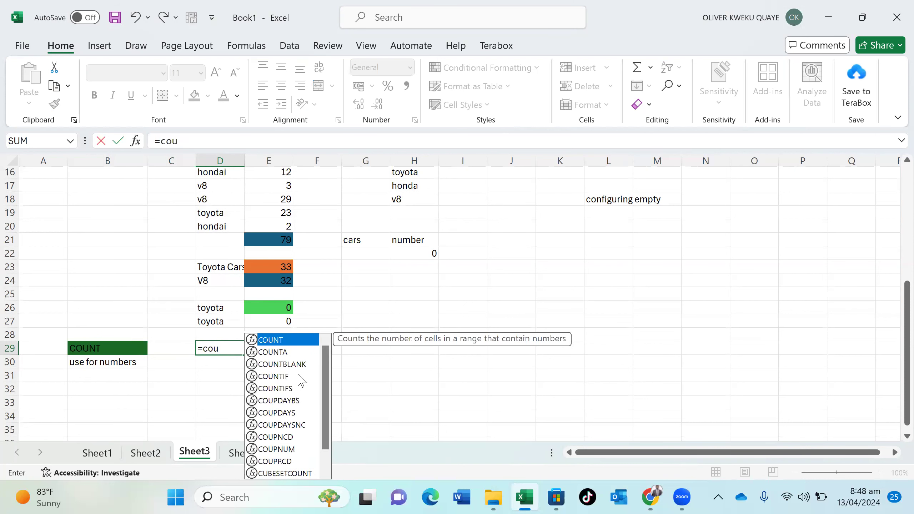
double_click(275, 339)
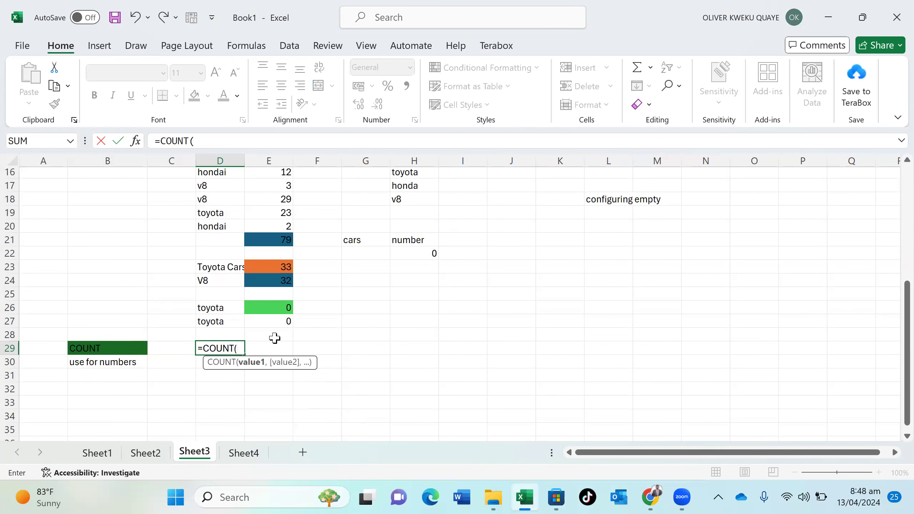
scroll(274, 339, up, 5)
scroll(275, 338, down, 20)
scroll(274, 339, up, 15)
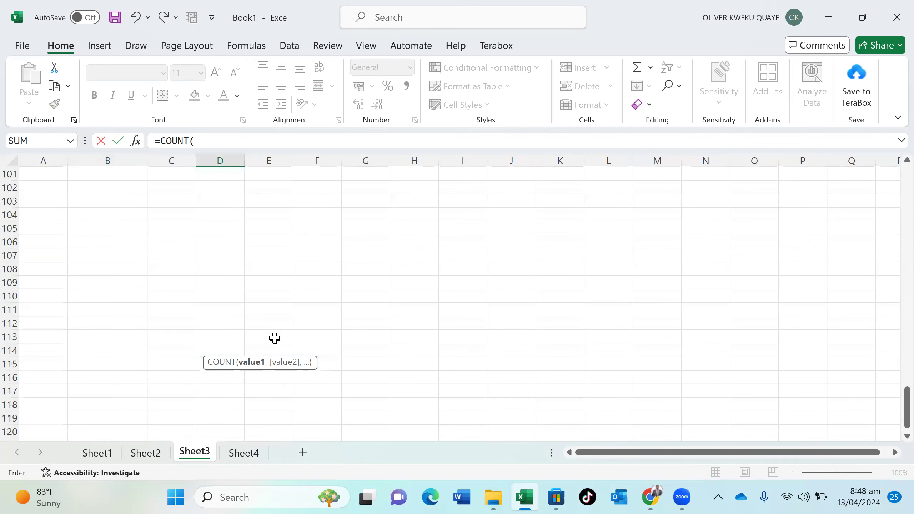
scroll(274, 338, up, 17)
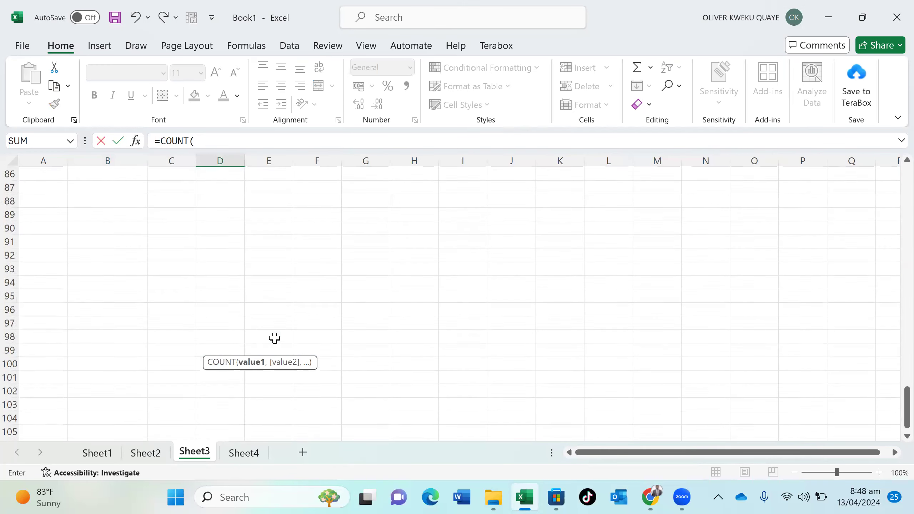
scroll(274, 338, up, 14)
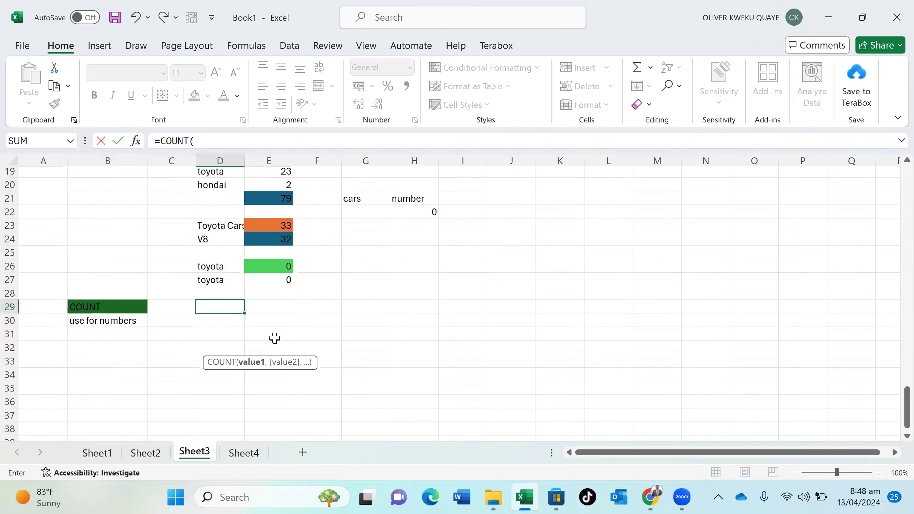
scroll(274, 338, down, 2)
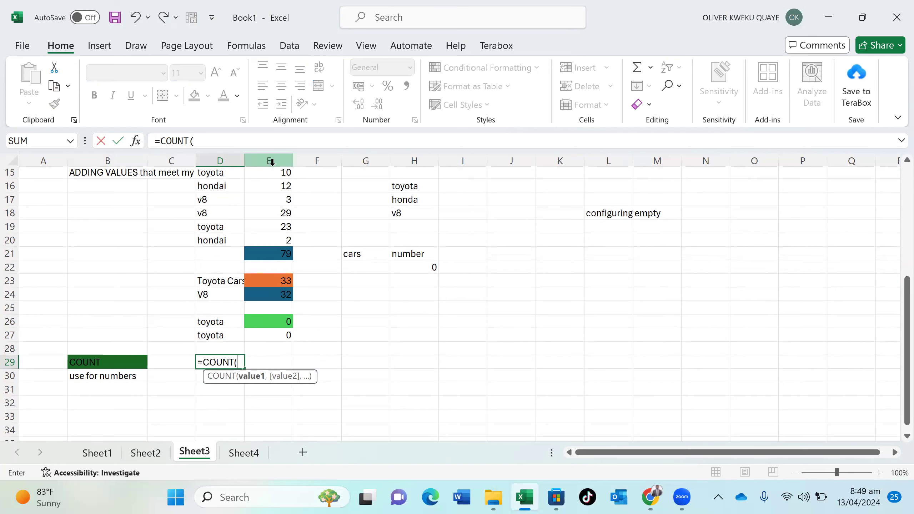
drag(273, 173, 290, 238)
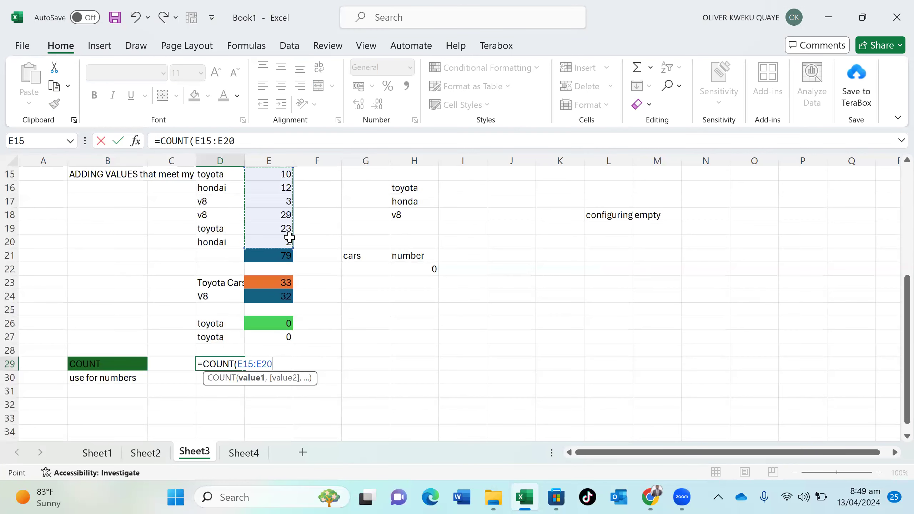
text())
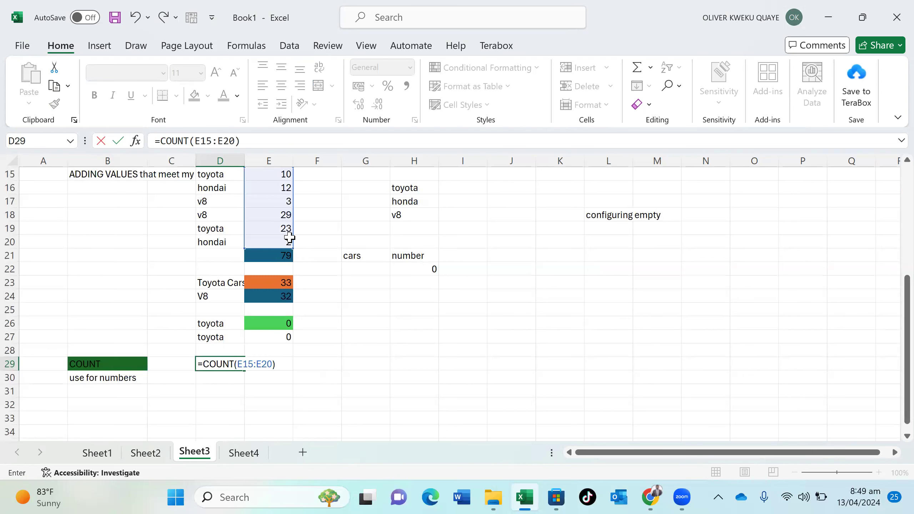
key(Return)
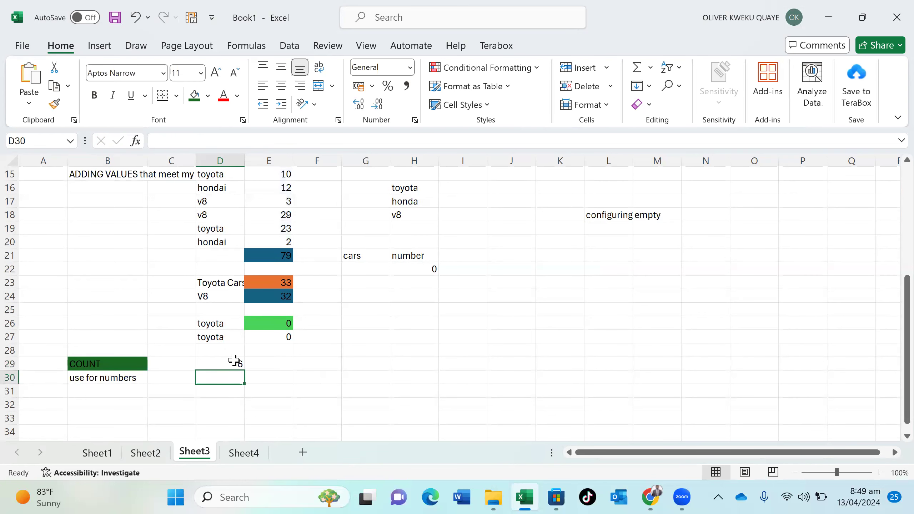
Inspect cells E15 through E20 to confirm the six counted numbers
scroll(235, 360, up, 1)
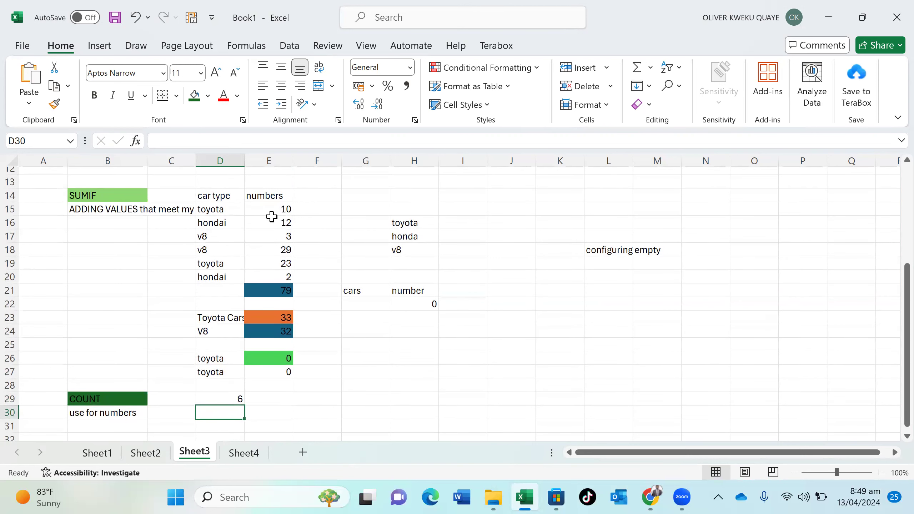
click(280, 212)
click(281, 224)
click(281, 241)
click(280, 251)
click(279, 264)
click(278, 278)
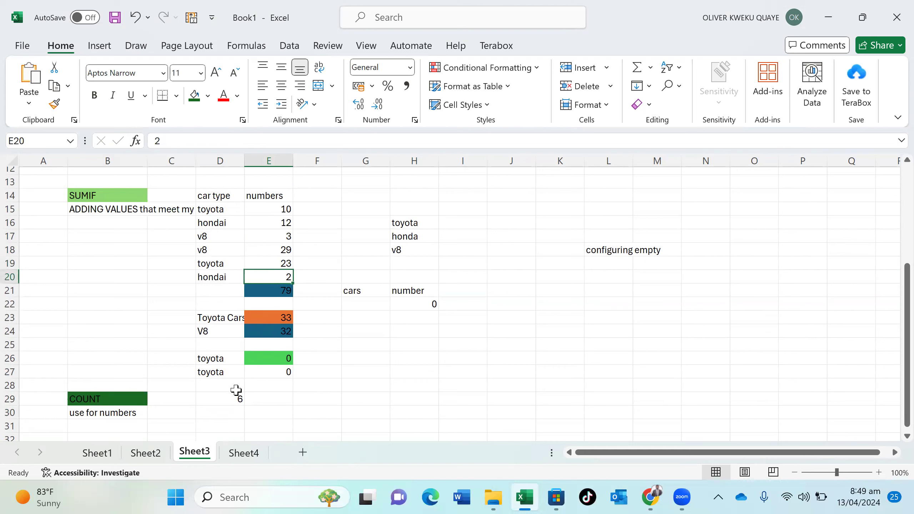
Fill the COUNT result in D29 dark green
click(232, 398)
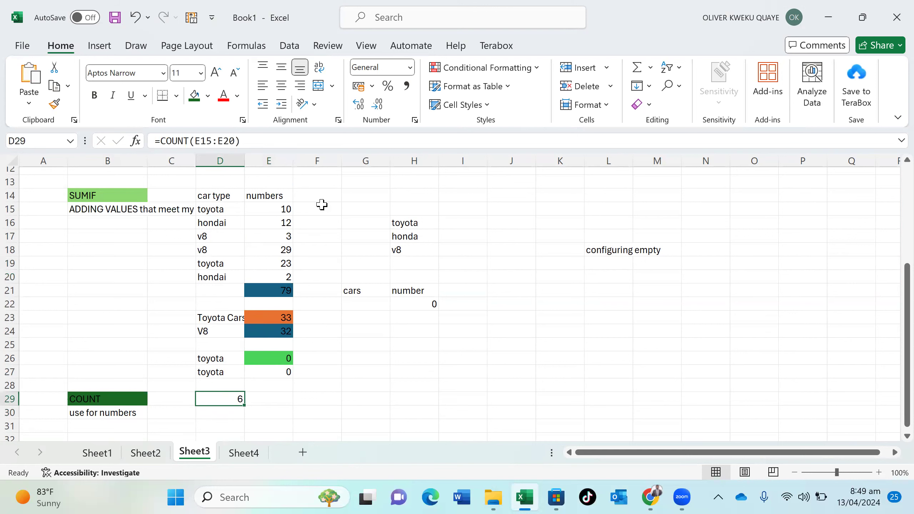
click(194, 95)
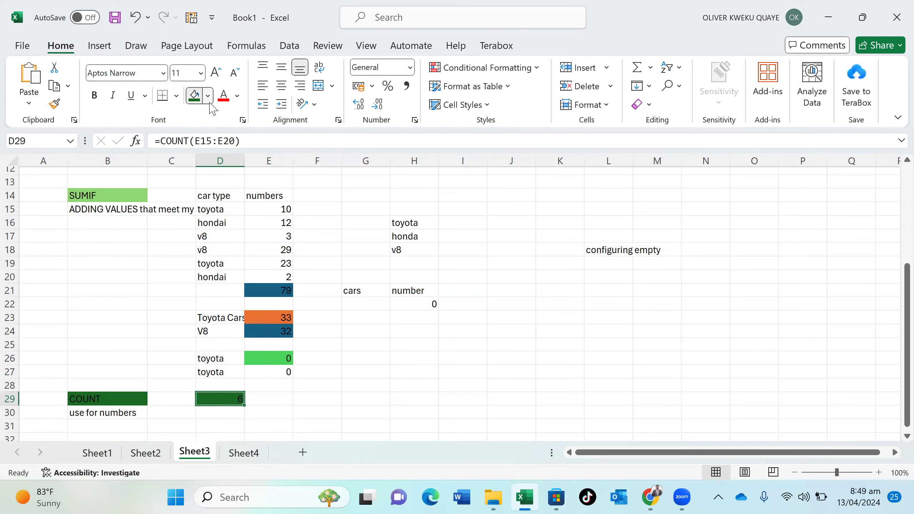
click(207, 95)
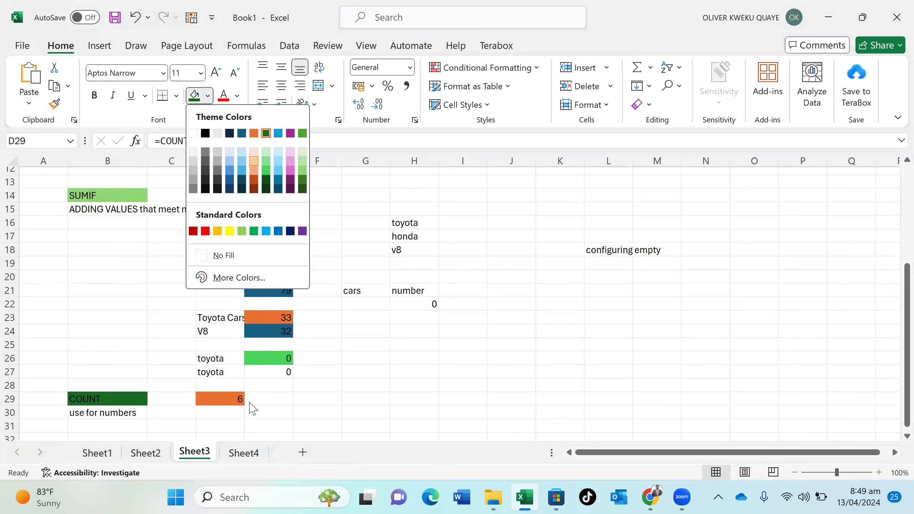
click(229, 416)
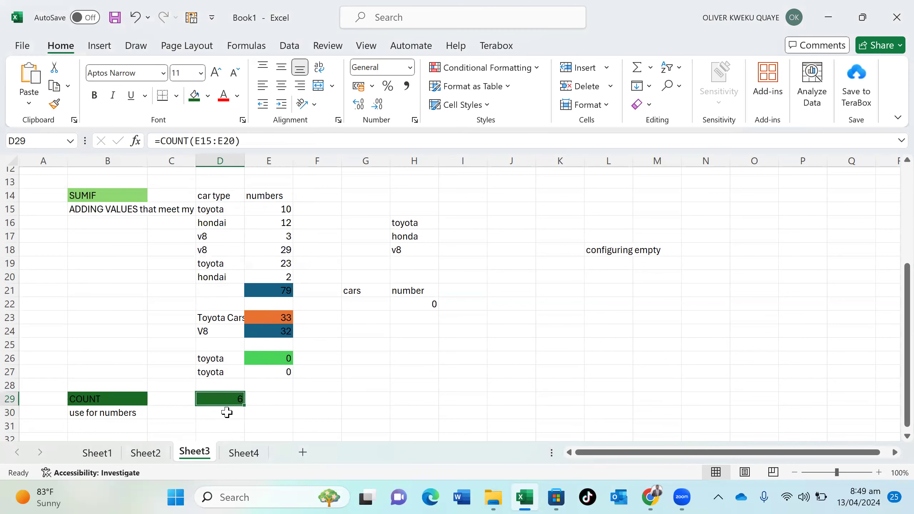
click(226, 412)
Enter =COUNT(D15:D20) in D30
text(cp)
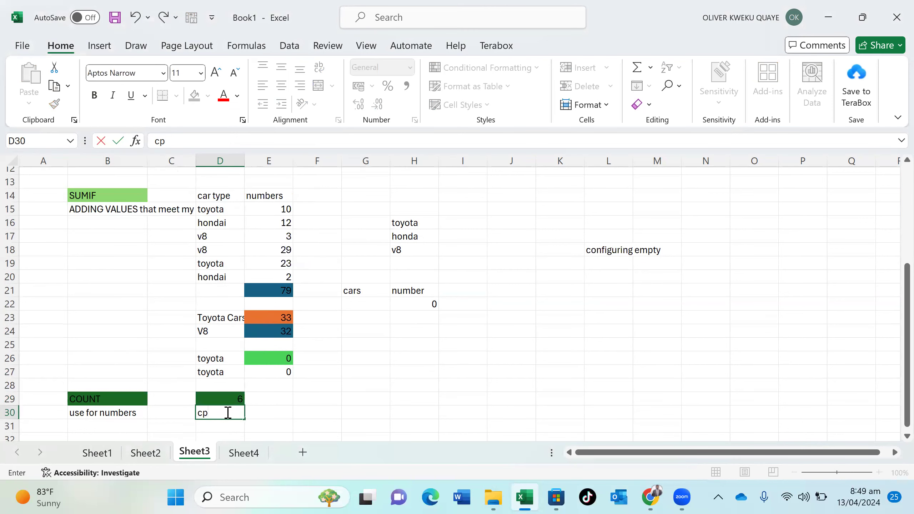
key(BackSpace)
text(ount)
key(BackSpace)
key(BackSpace)
key(BackSpace)
key(BackSpace)
key(BackSpace)
text(=count)
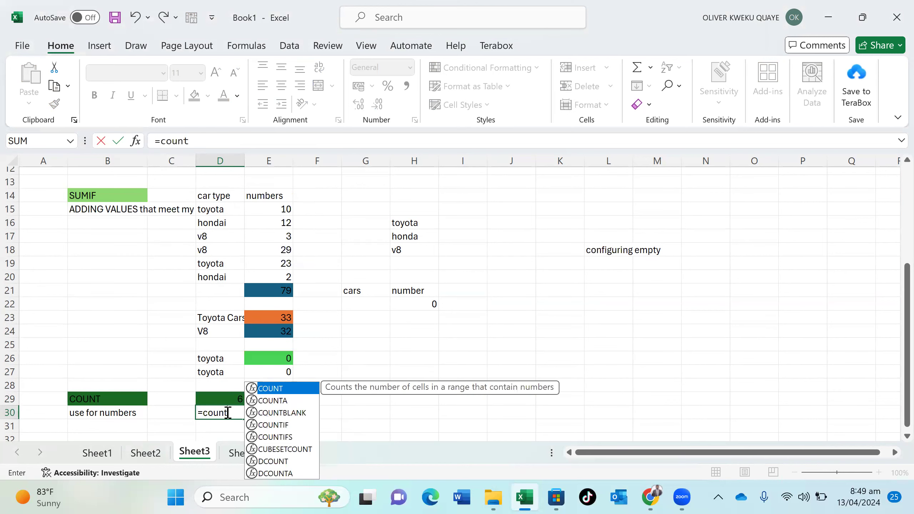
double_click(288, 388)
drag(208, 209, 221, 272)
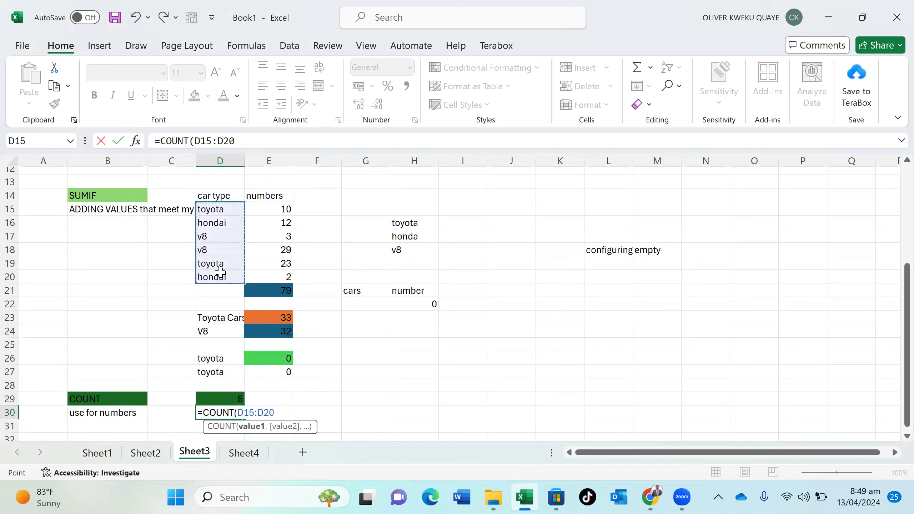
text())
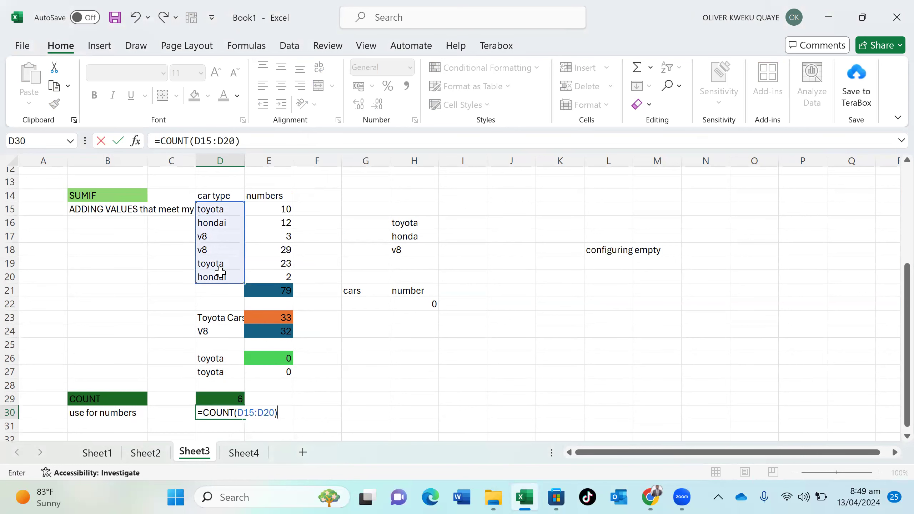
key(Return)
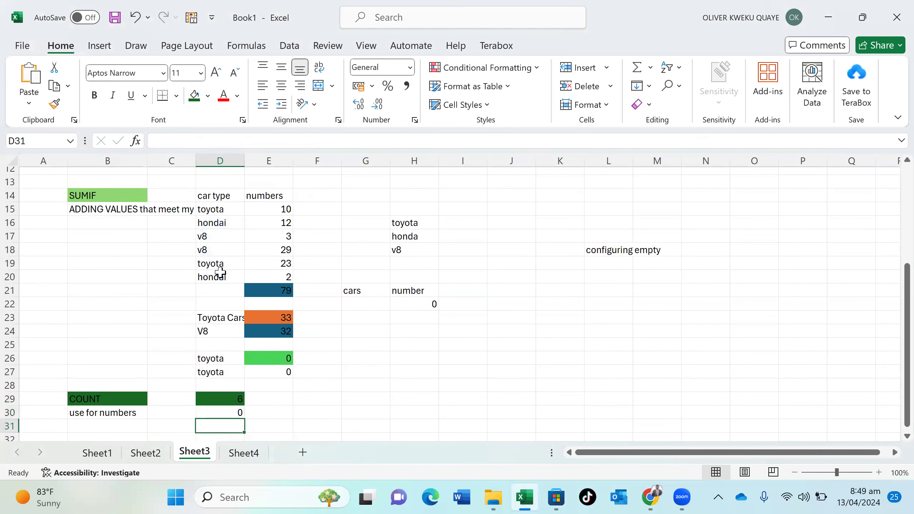
Edit D30's formula to =COUNTA(D15:D20) so it counts the six car types
click(229, 413)
double_click(230, 413)
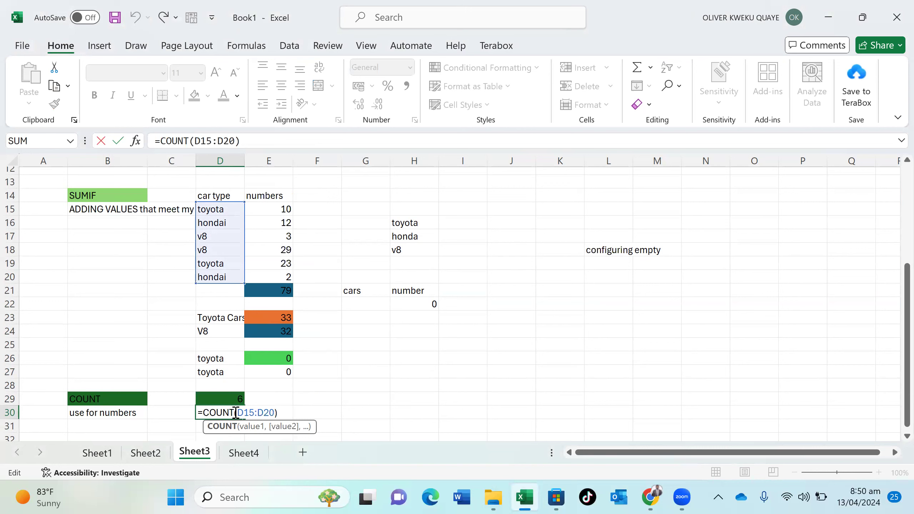
text(A)
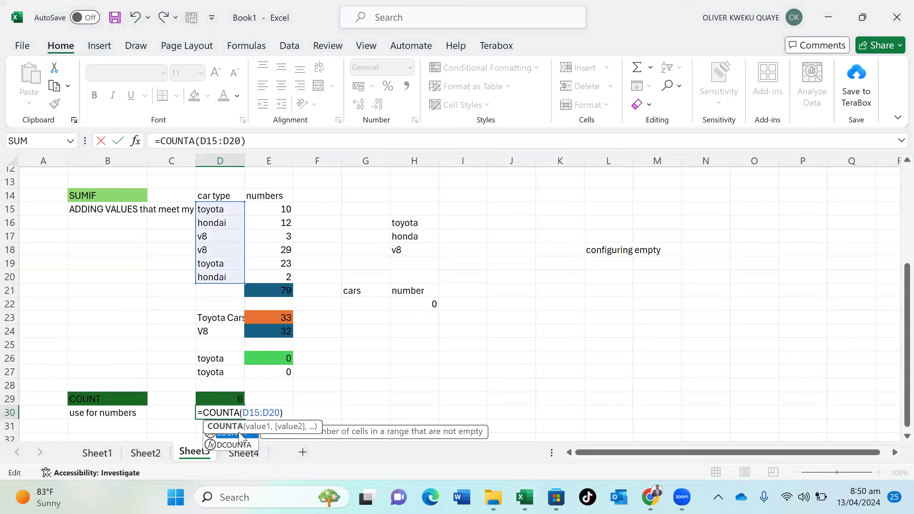
key(Return)
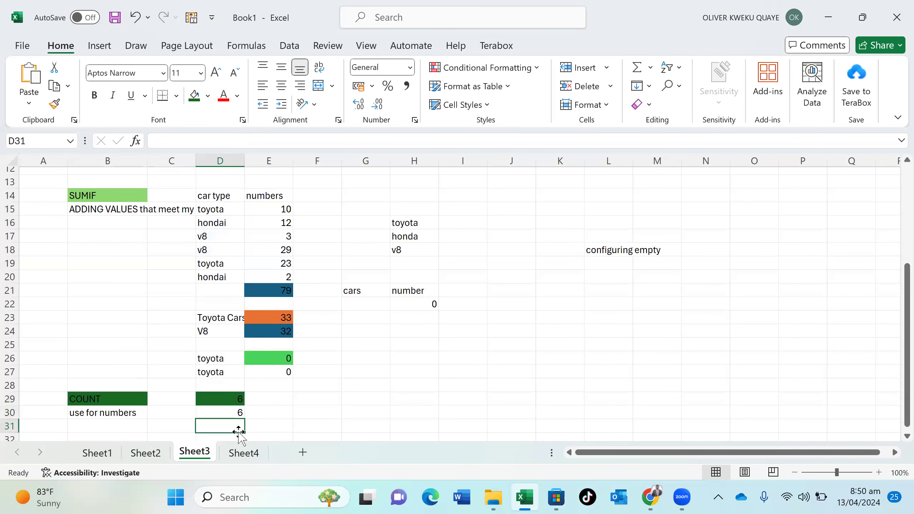
Give the COUNTA result in D30 an orange fill
click(237, 413)
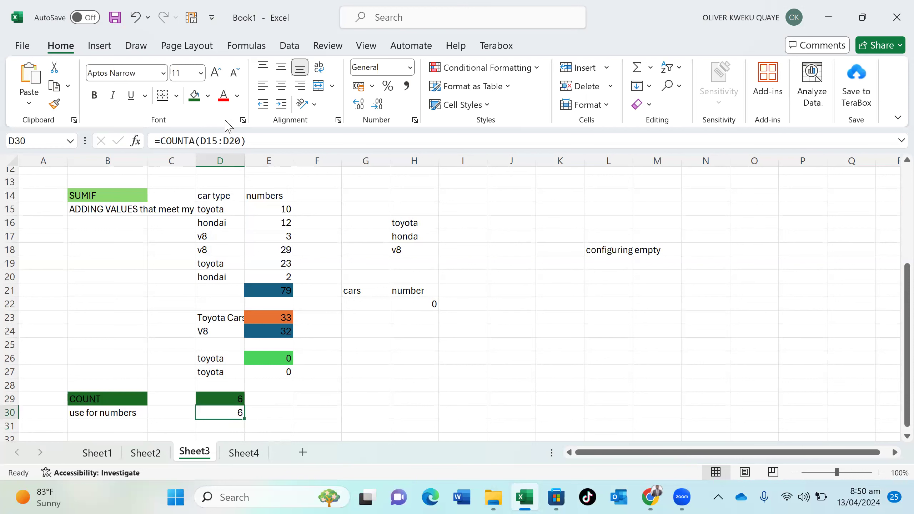
click(208, 96)
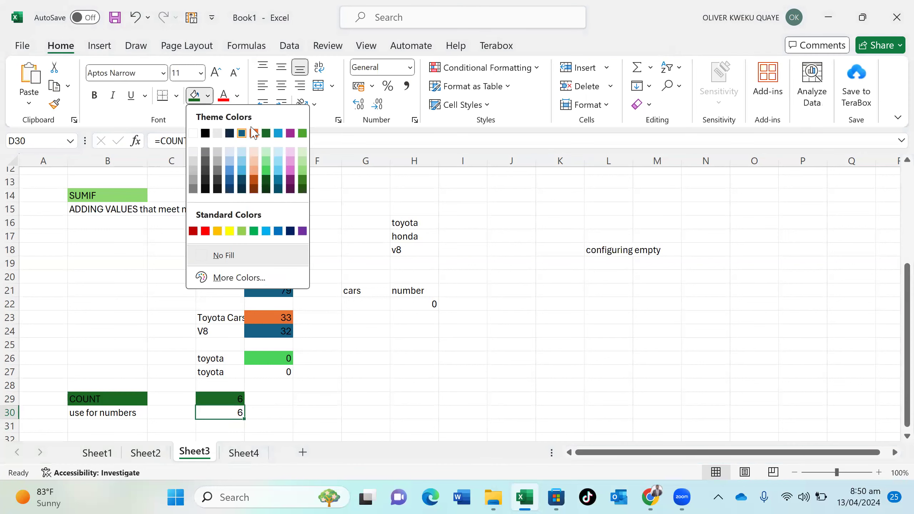
click(254, 134)
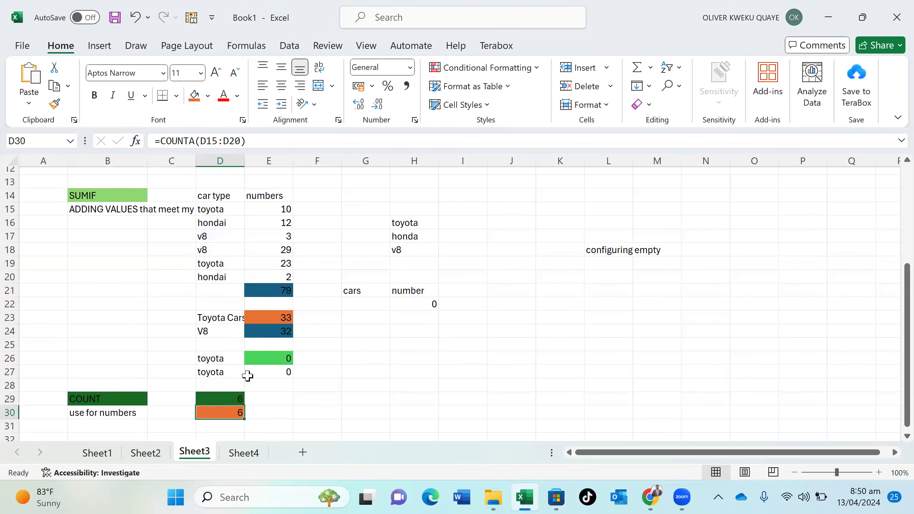
click(255, 413)
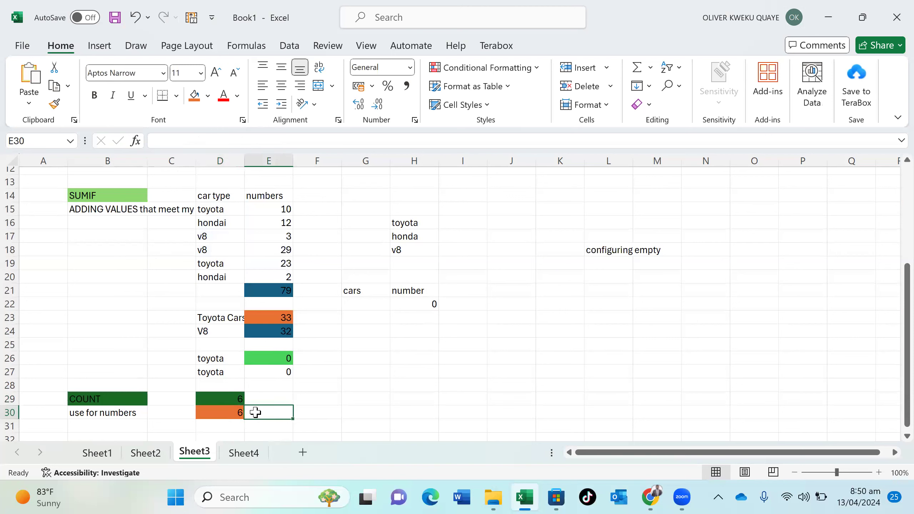
click(136, 425)
Type the label counta in B32 and the note 'USE for string' in B33
scroll(135, 425, down, 1)
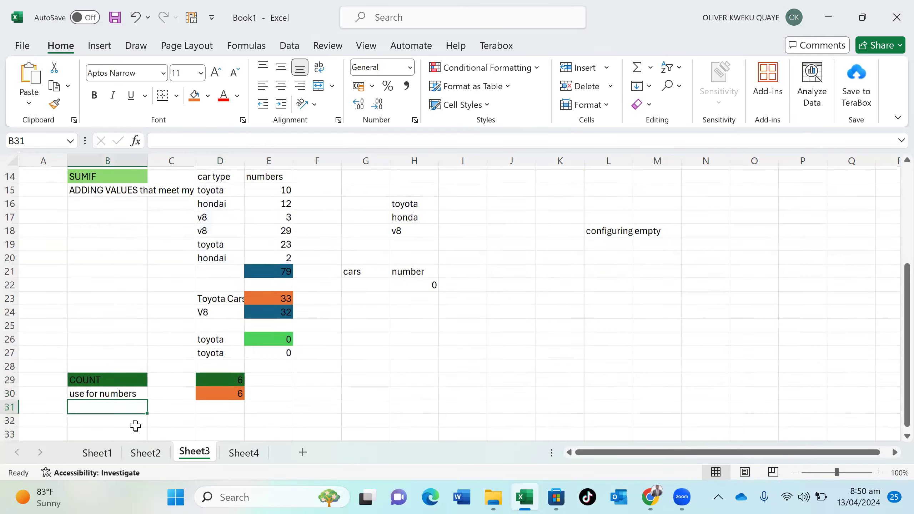
click(135, 426)
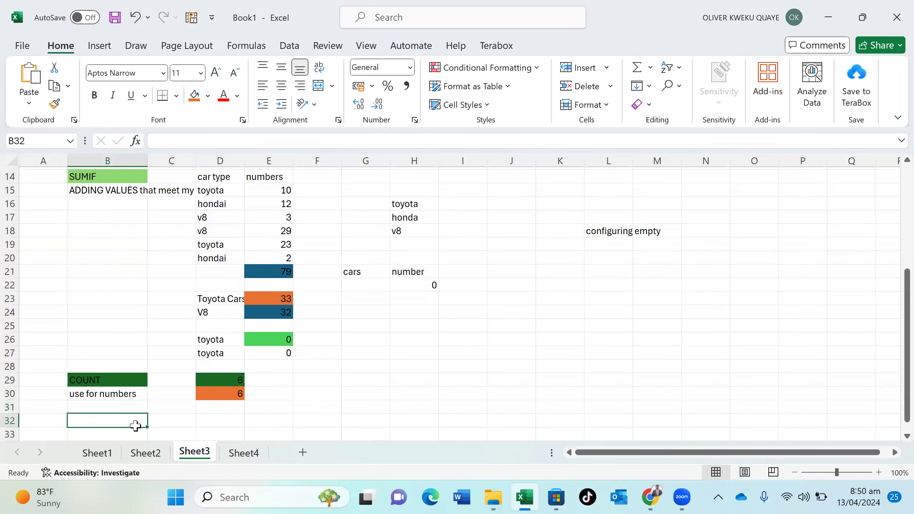
text(counta)
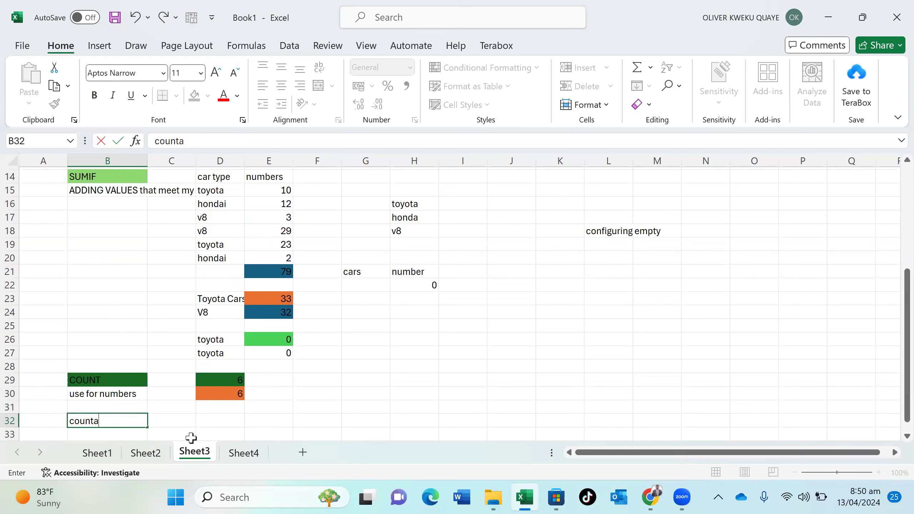
click(121, 434)
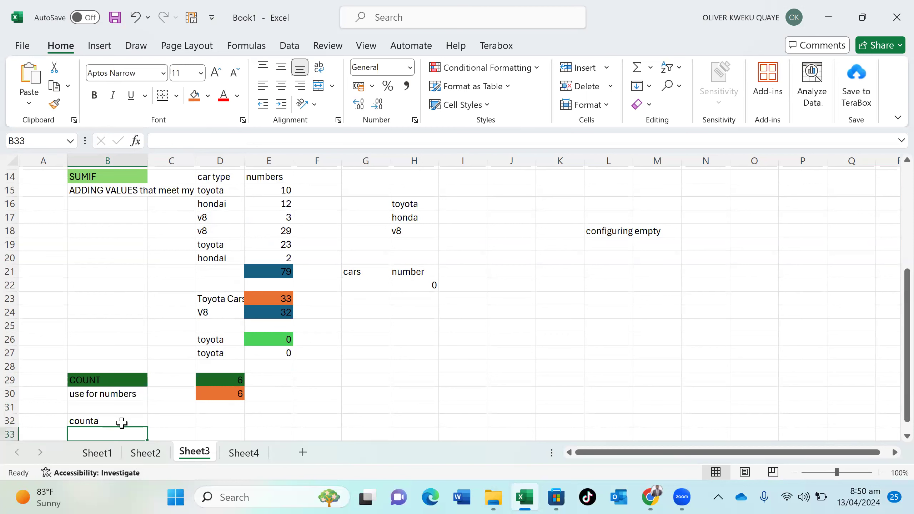
text(USE)
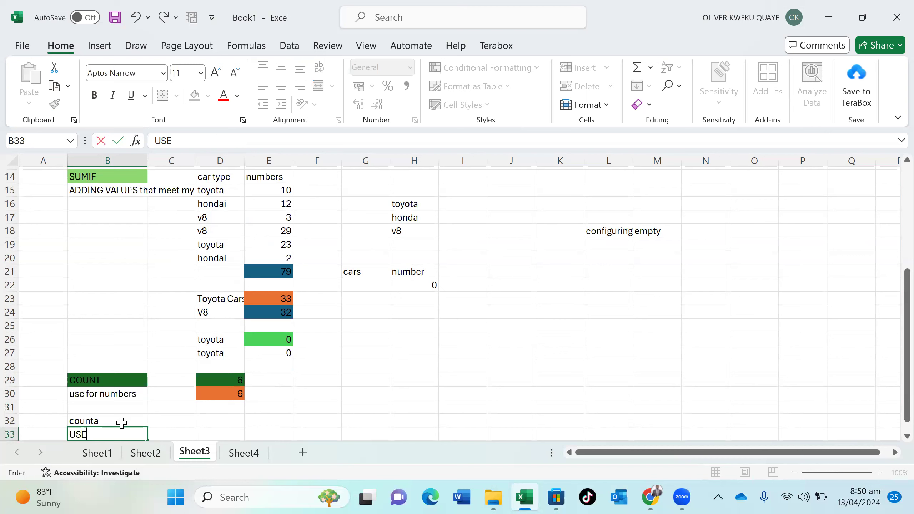
text( for string)
Fill the counta label in B32 orange
click(125, 417)
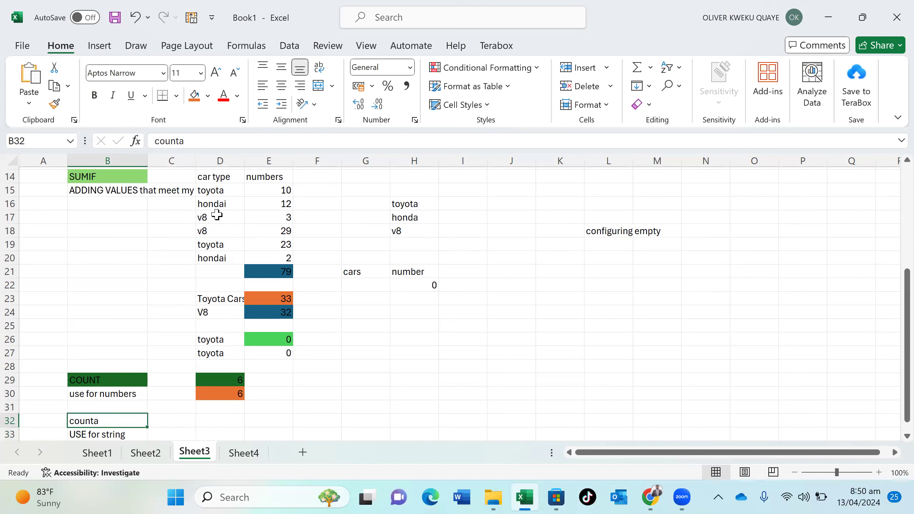
click(194, 95)
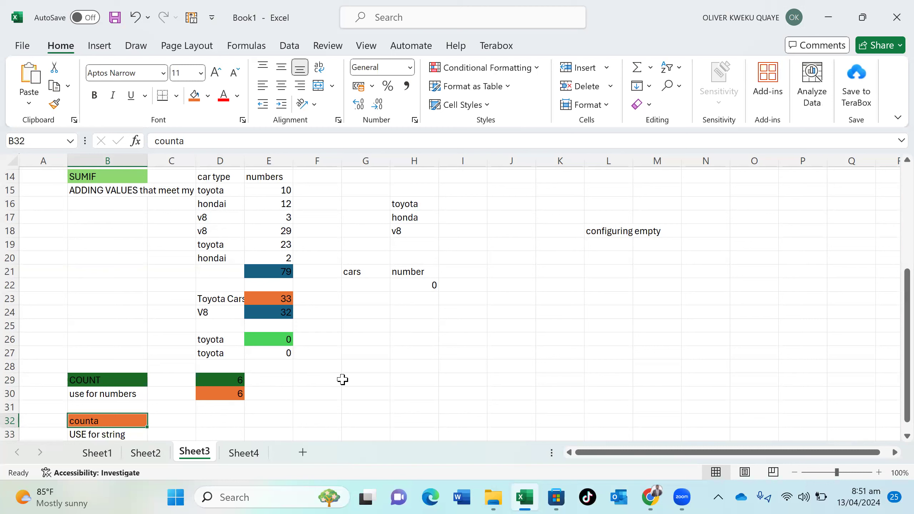
click(410, 342)
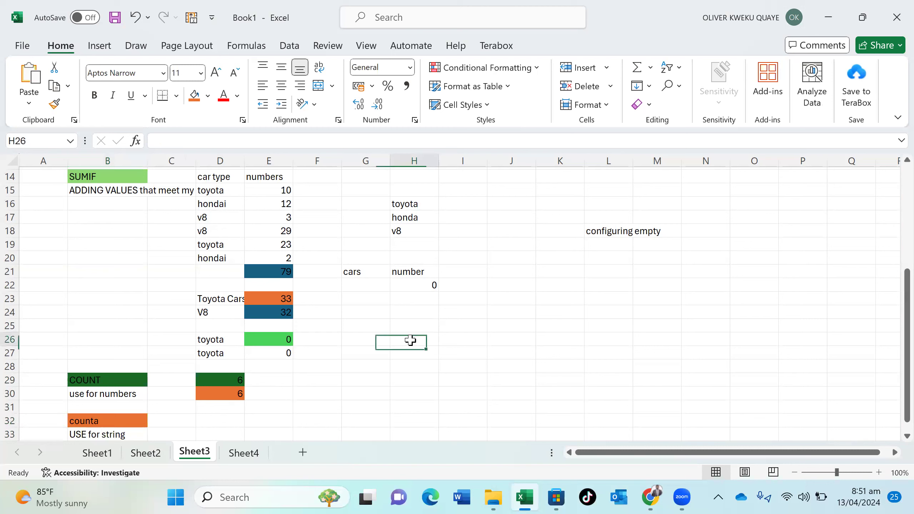
Type countif in H26 and the note 'when looking string values' in H27
double_click(412, 340)
text(couny)
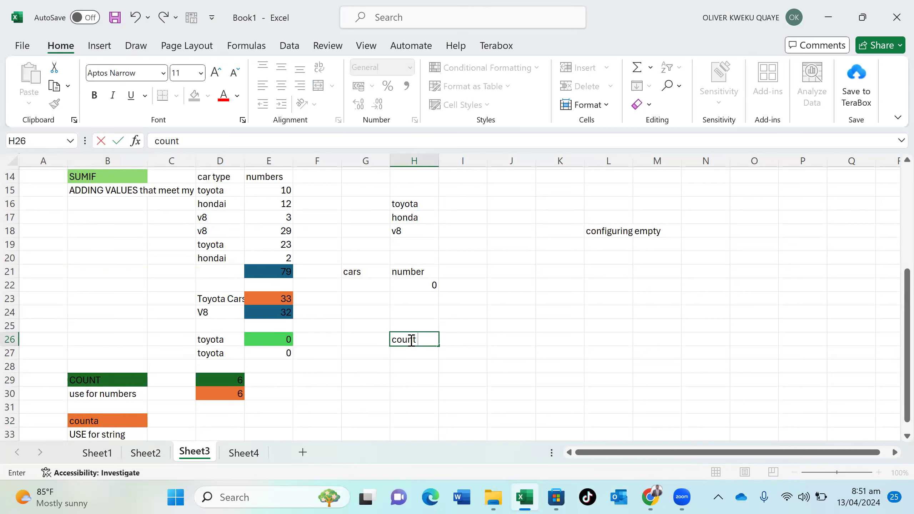
text(if)
click(417, 354)
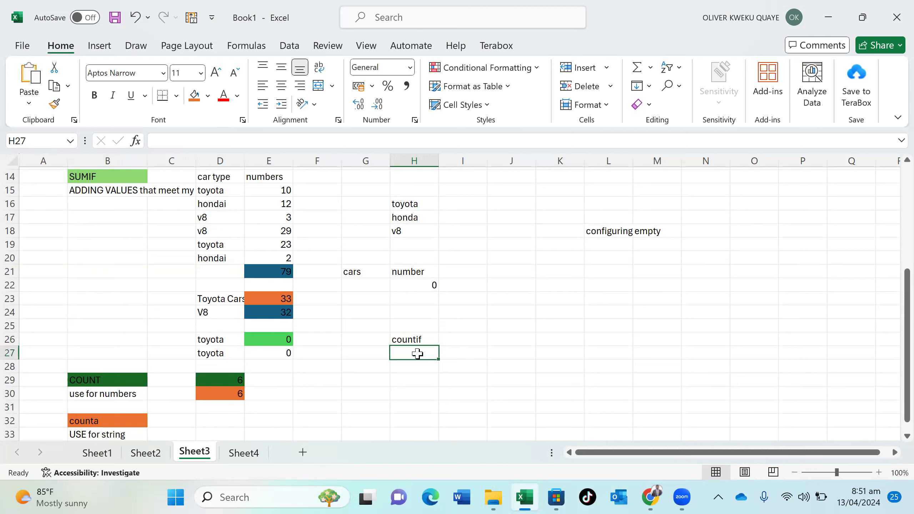
text(when)
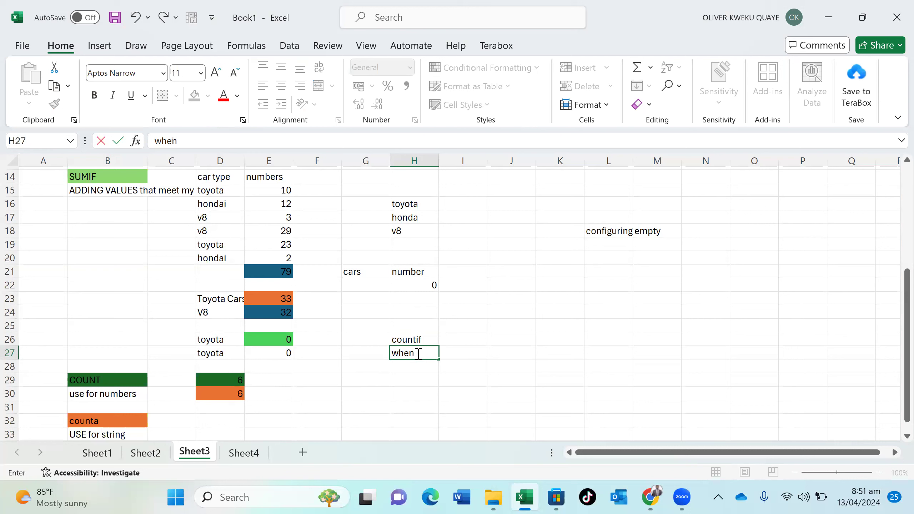
text(looking string v)
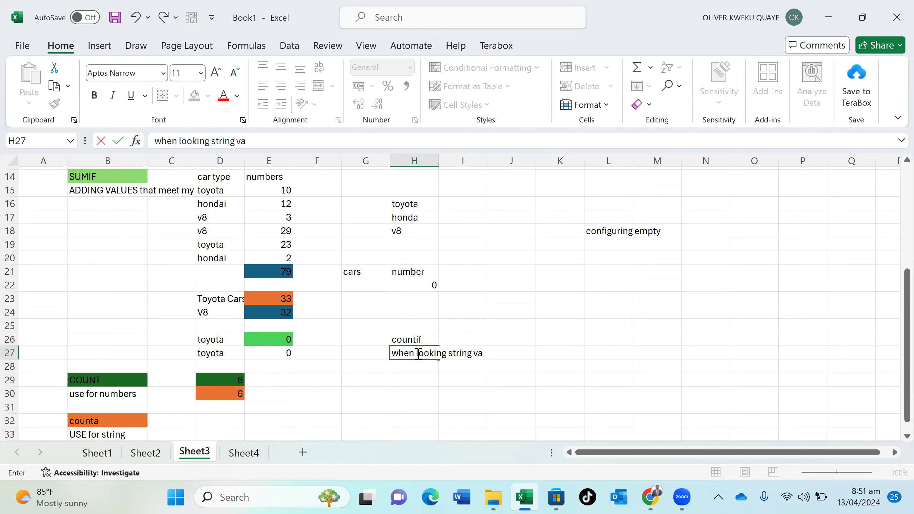
text(lues)
key(Return)
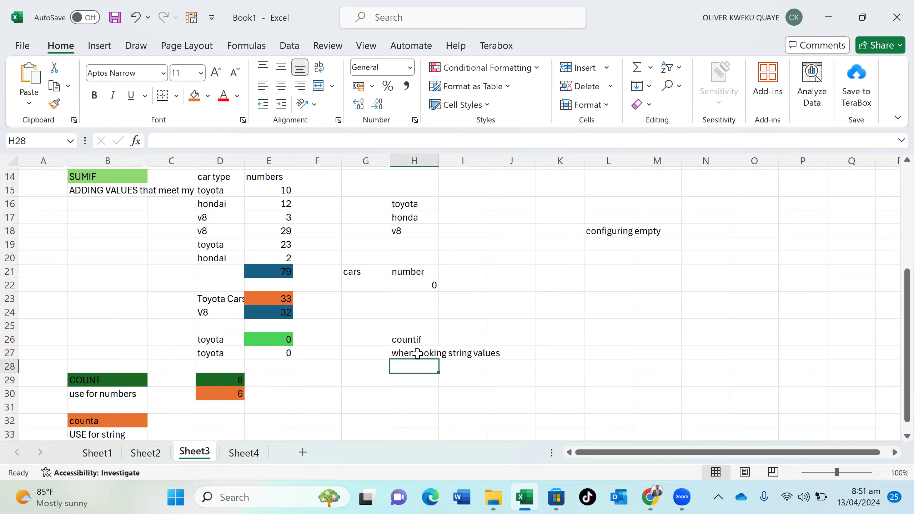
click(417, 353)
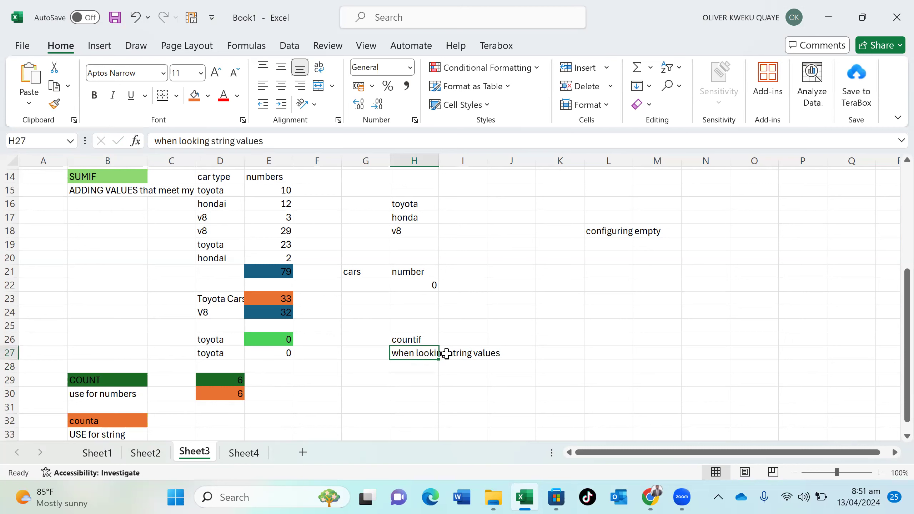
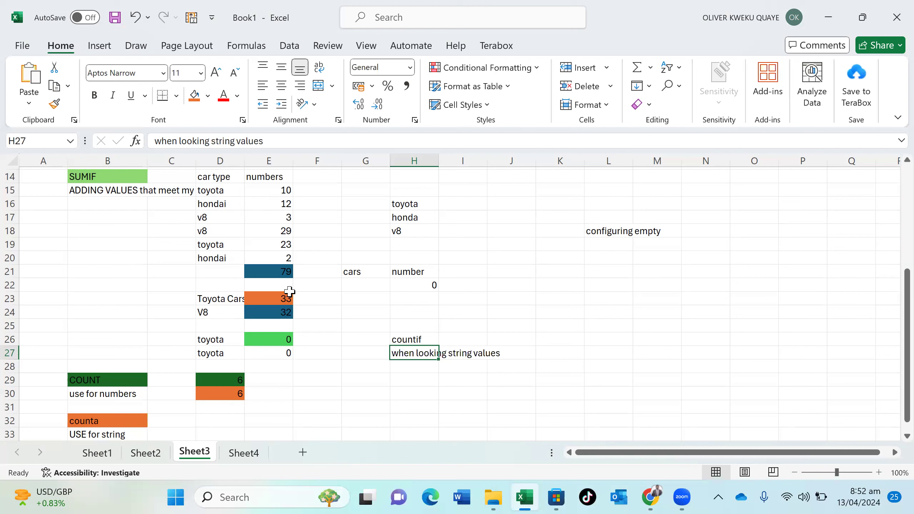
Enter =COUNTIF(D15:D20,D15) in I26 to count the toyota entries, returning 2
click(465, 342)
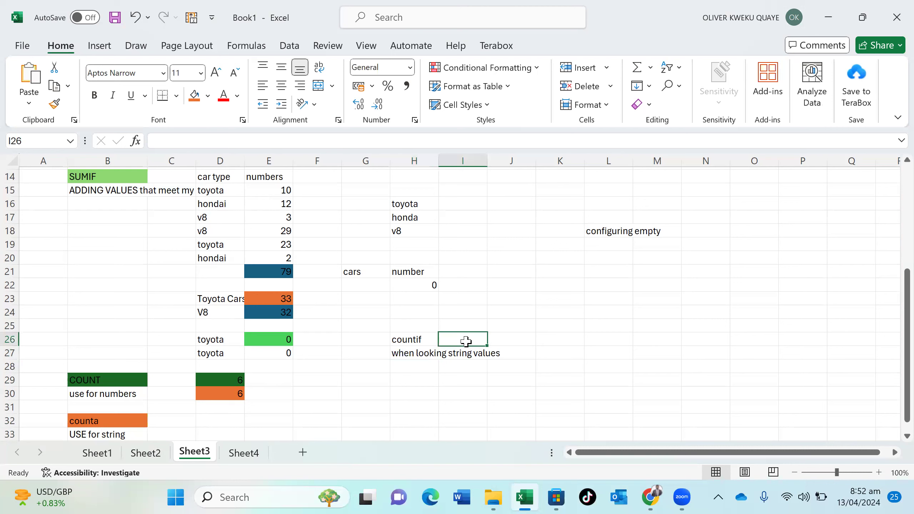
text(=sumif)
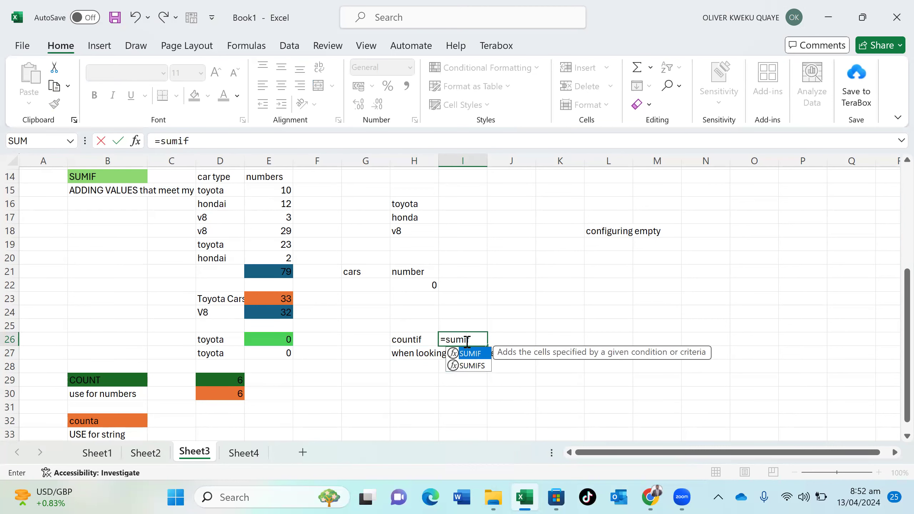
key(BackSpace)
key(BackSpace)
key(BackSpace)
key(BackSpace)
key(BackSpace)
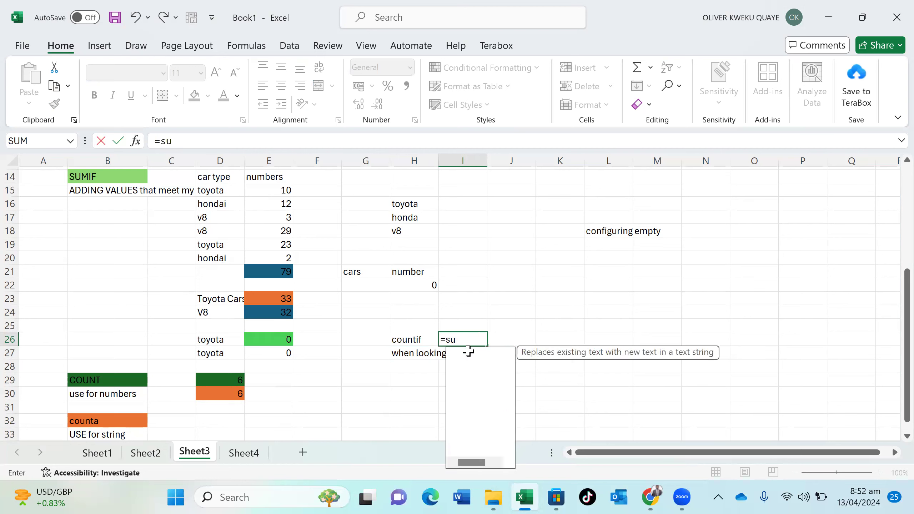
text(countif)
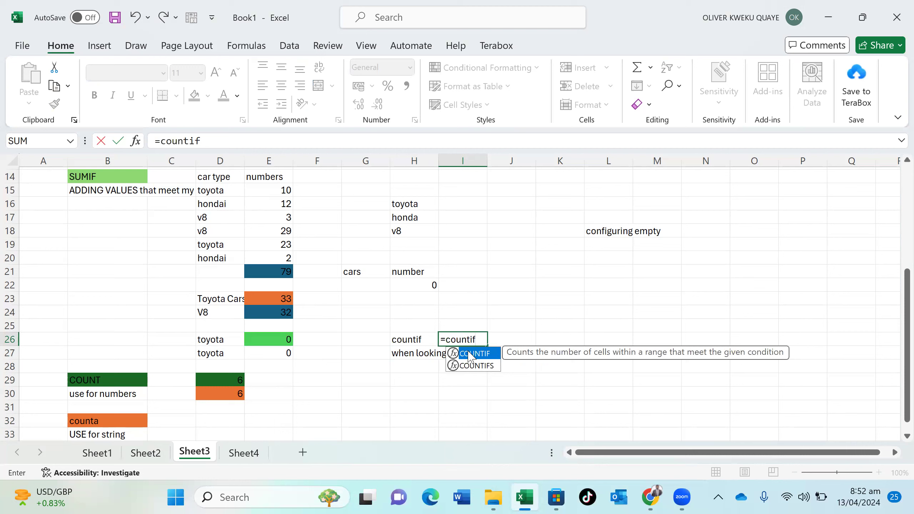
double_click(469, 354)
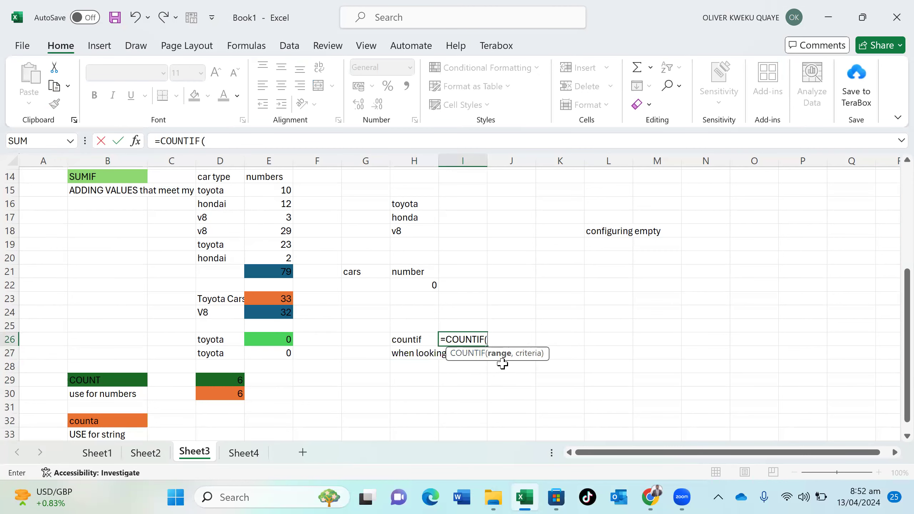
drag(230, 190, 230, 256)
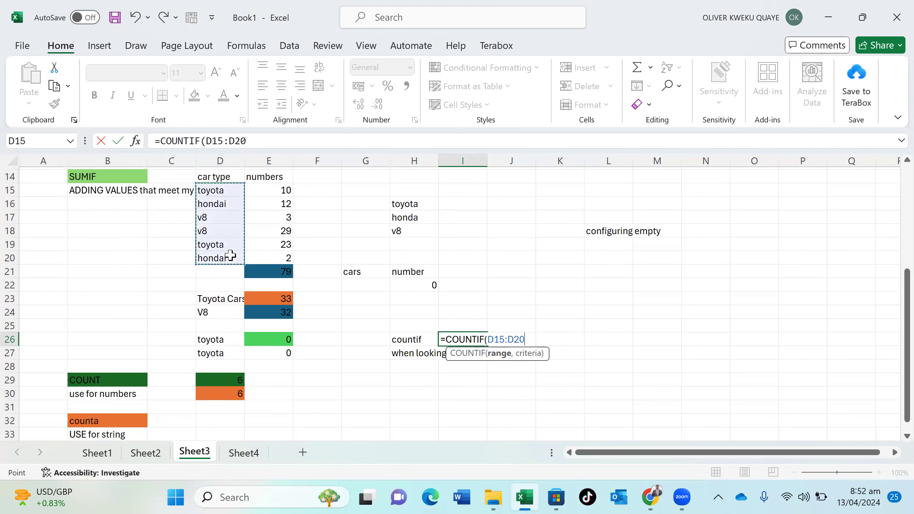
text(,)
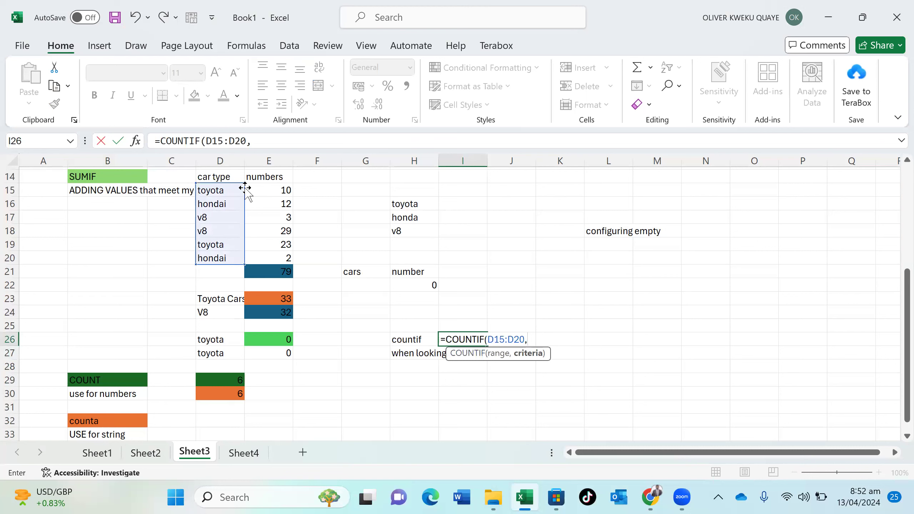
click(233, 189)
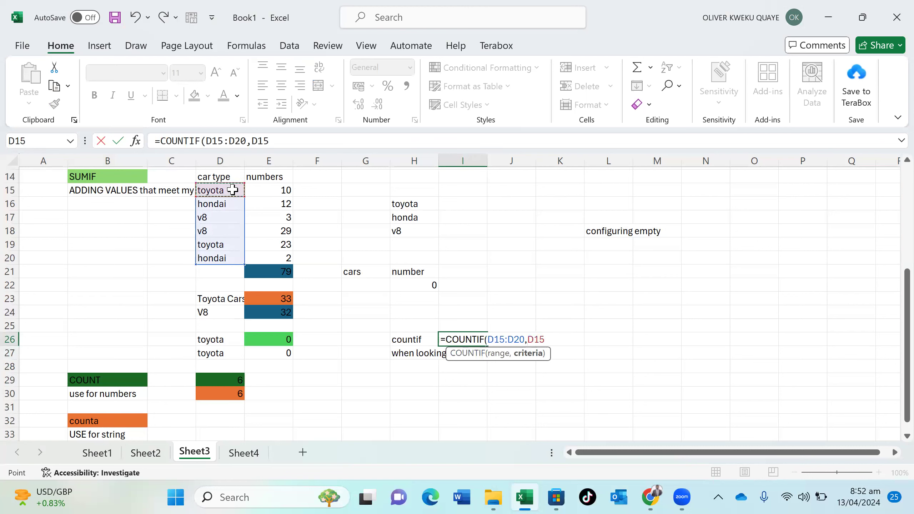
text())
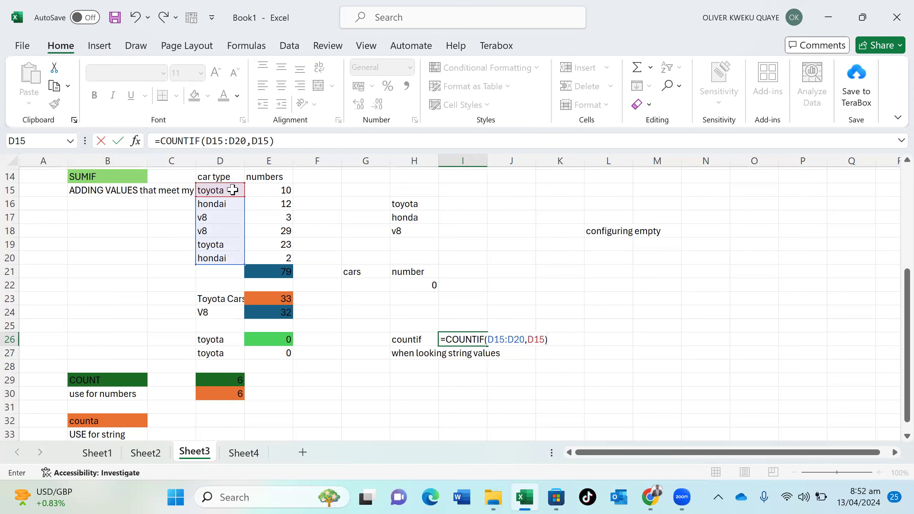
key(Return)
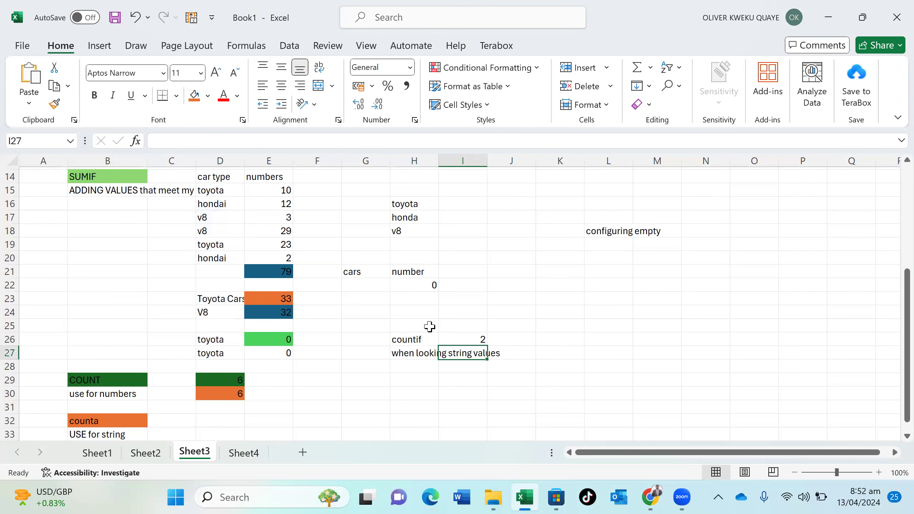
click(454, 338)
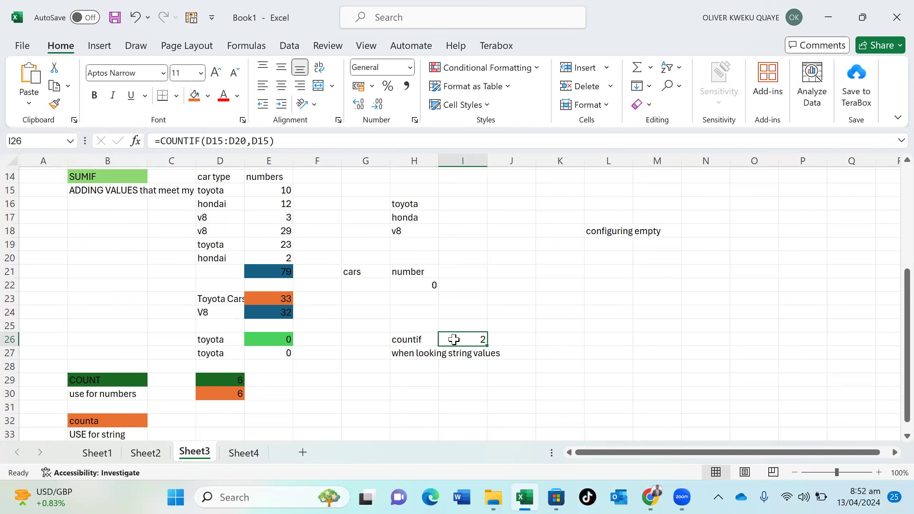
click(466, 389)
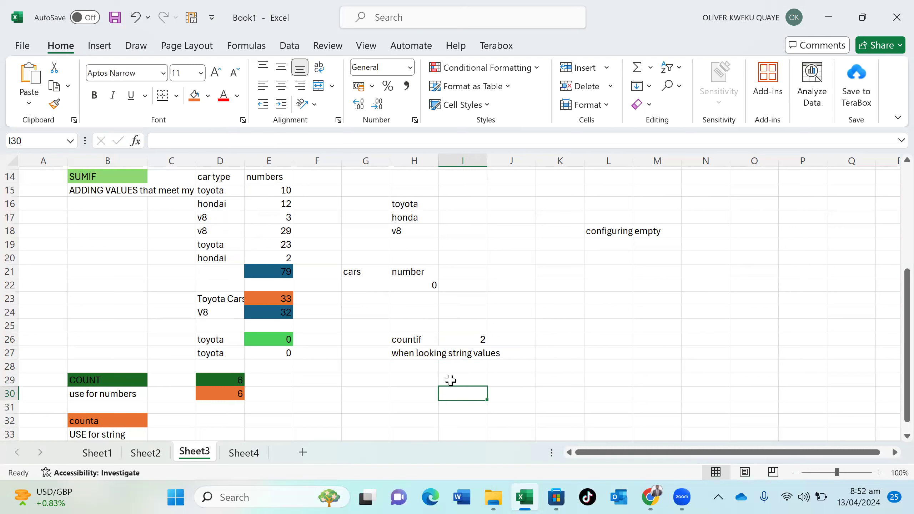
Put =COUNTIF(D15:D20,D18) in I30 to count the v8 car types, giving 2
text(=)
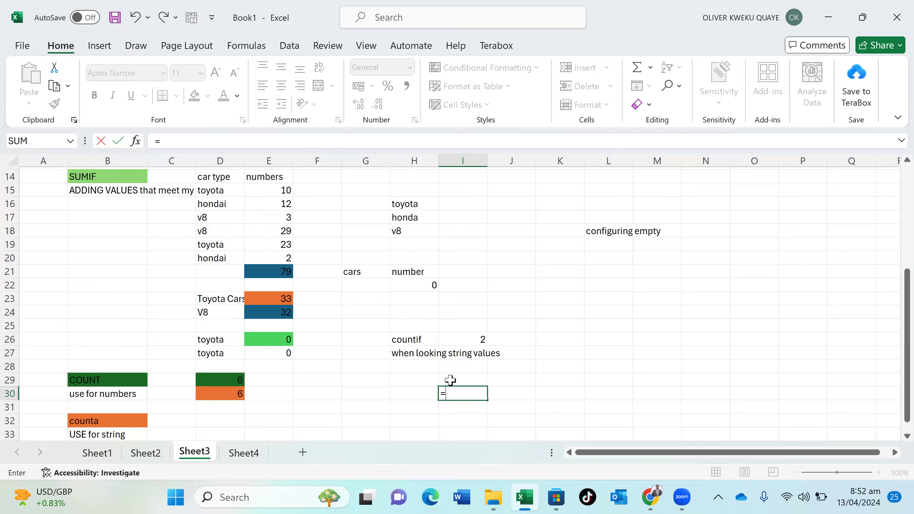
text(count)
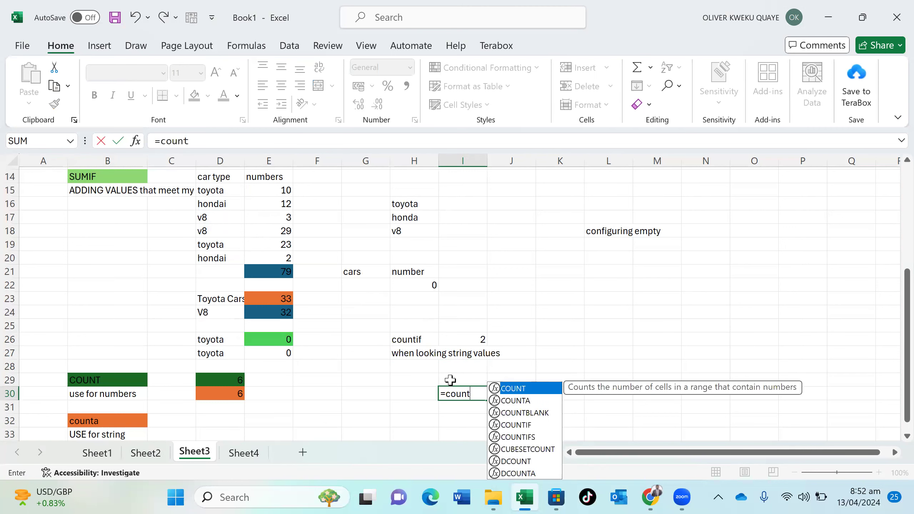
double_click(517, 425)
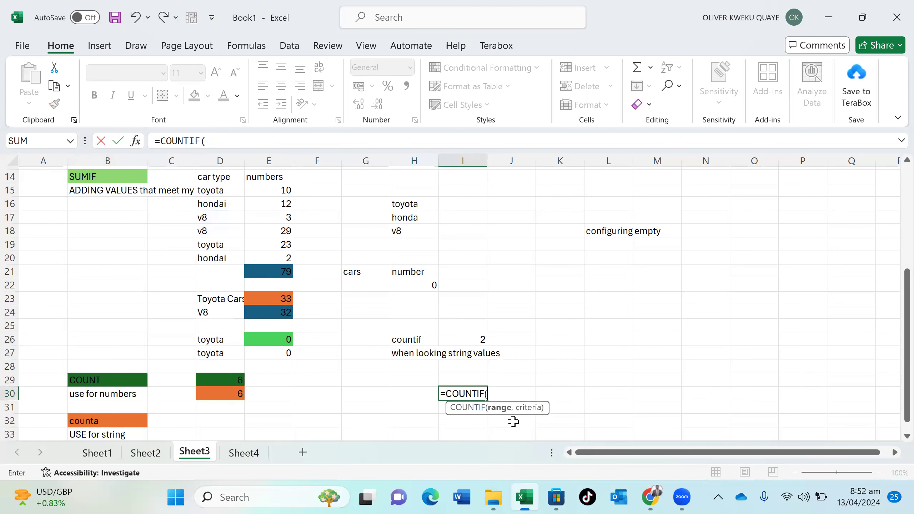
drag(212, 190, 218, 256)
text(,)
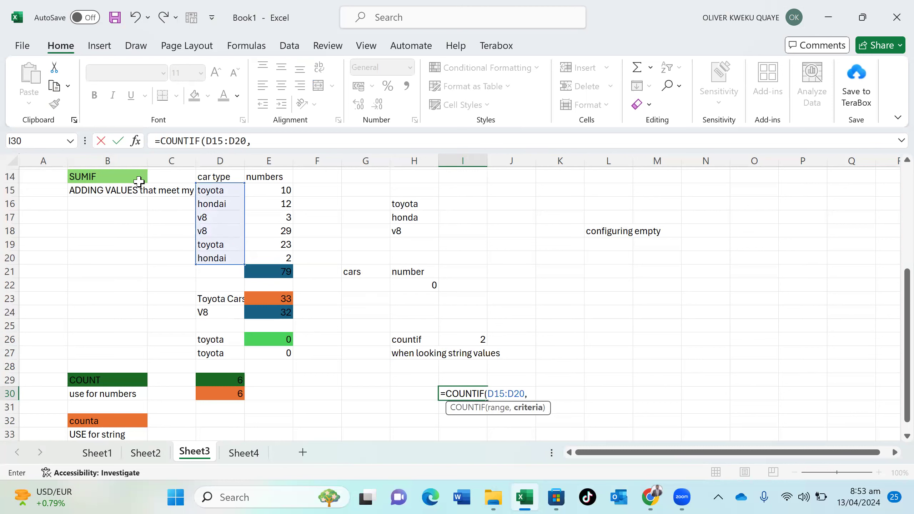
click(216, 231)
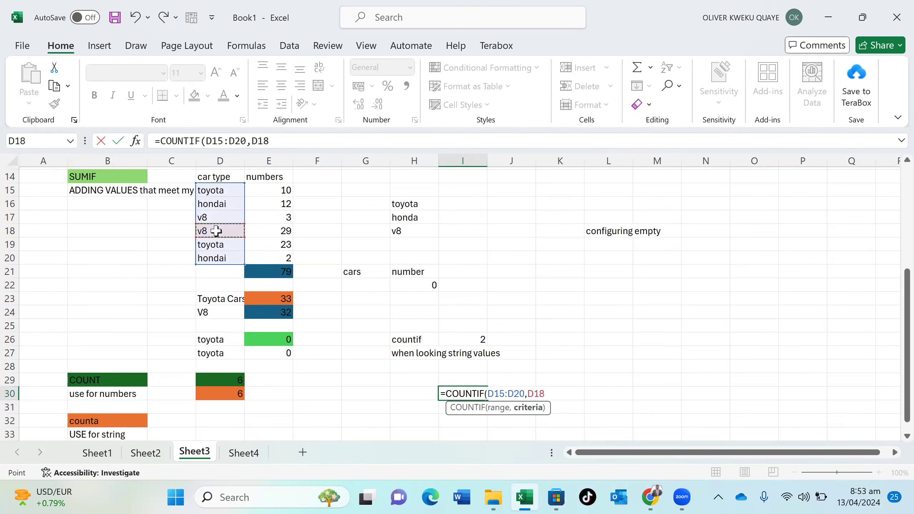
text())
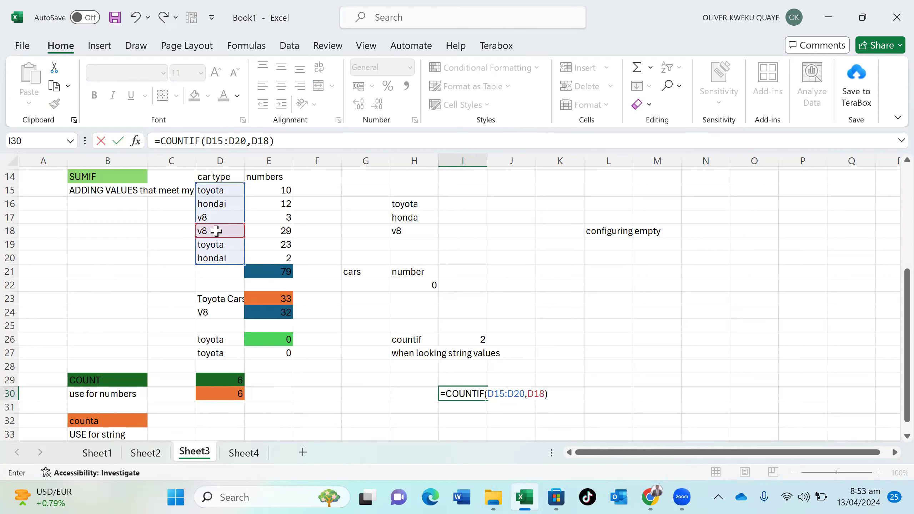
key(Return)
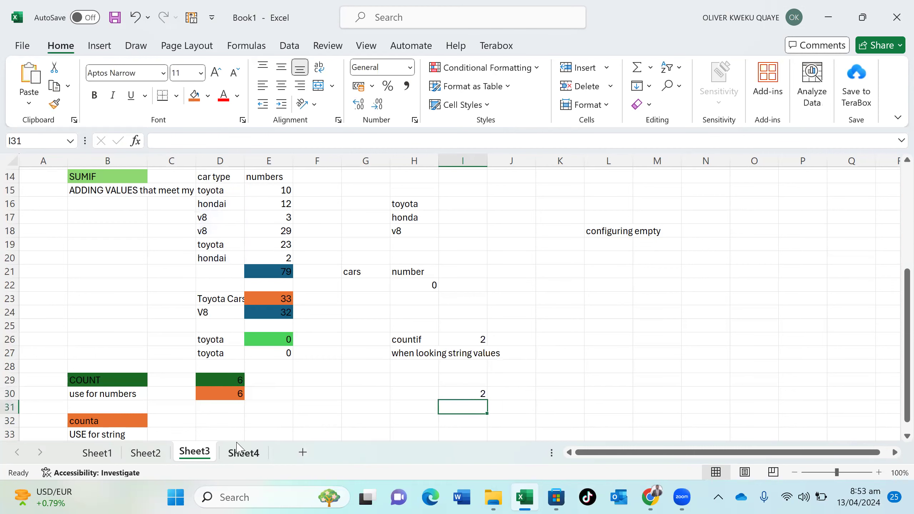
On Sheet4, insert a blank row at row 12 above the Accra row
click(243, 453)
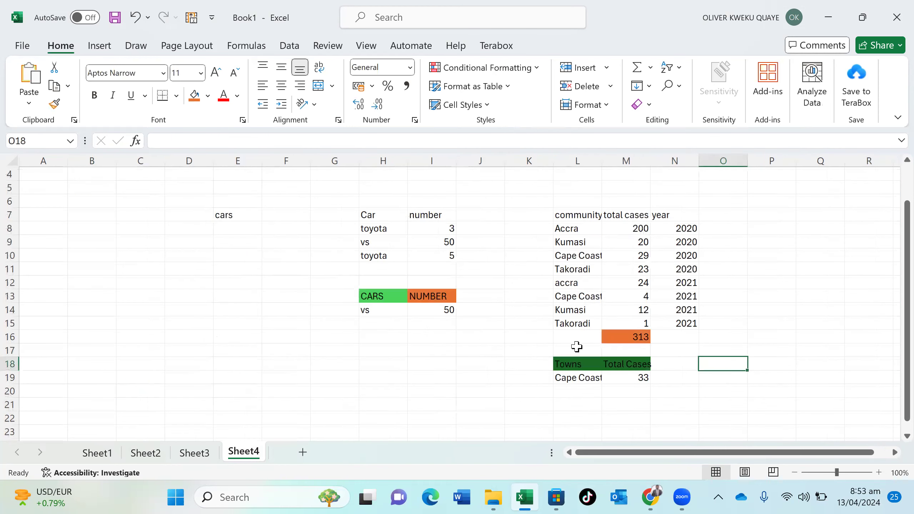
click(765, 247)
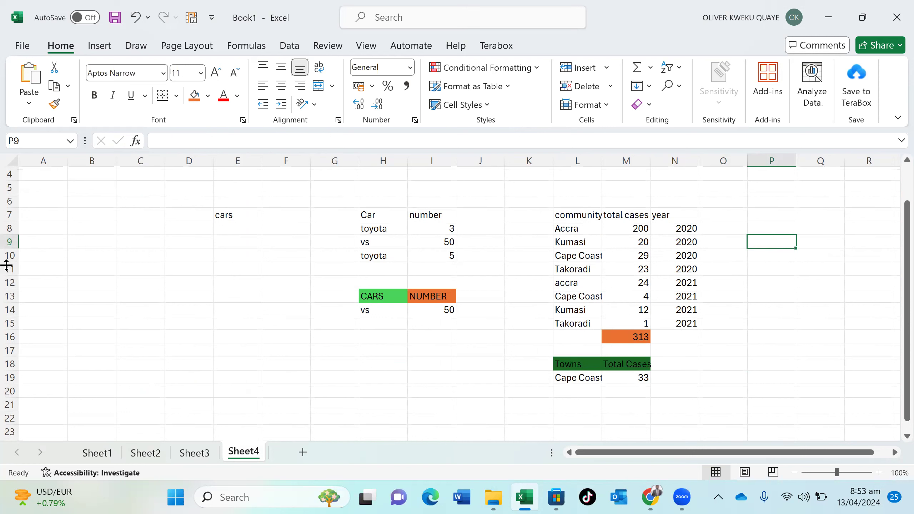
click(11, 283)
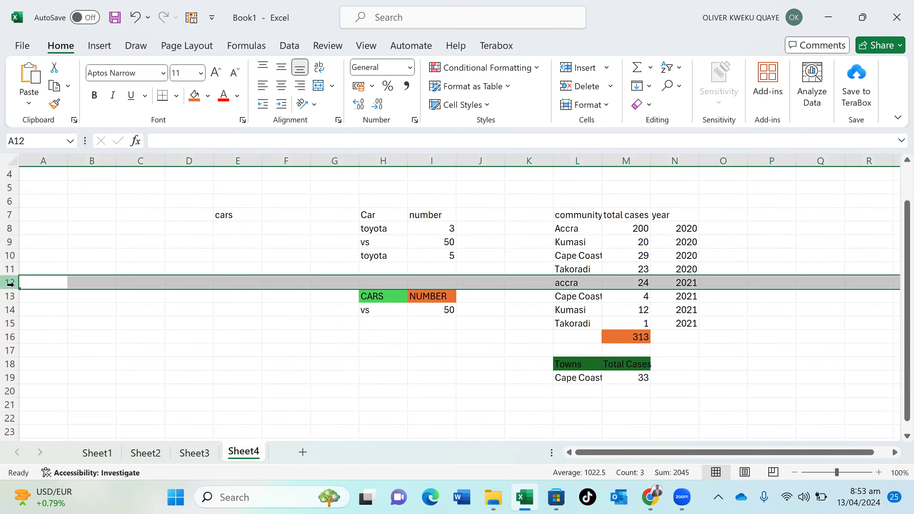
right_click(11, 284)
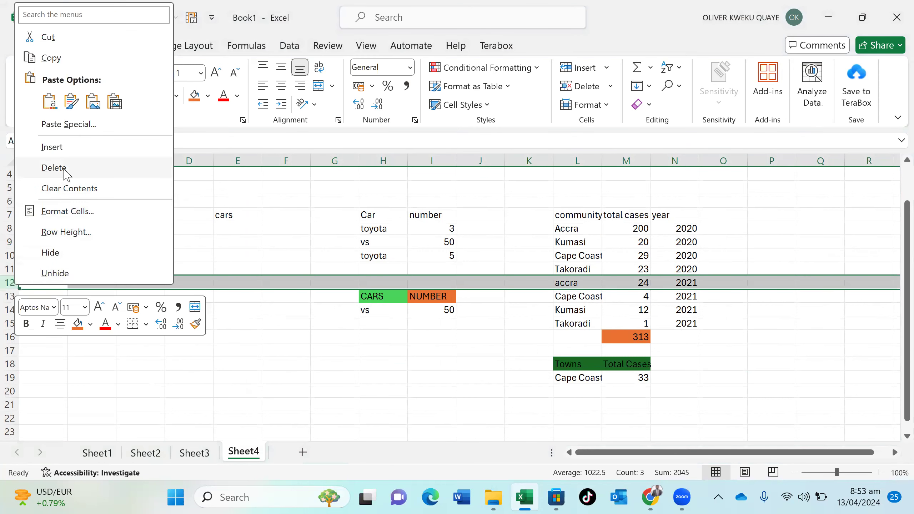
click(74, 146)
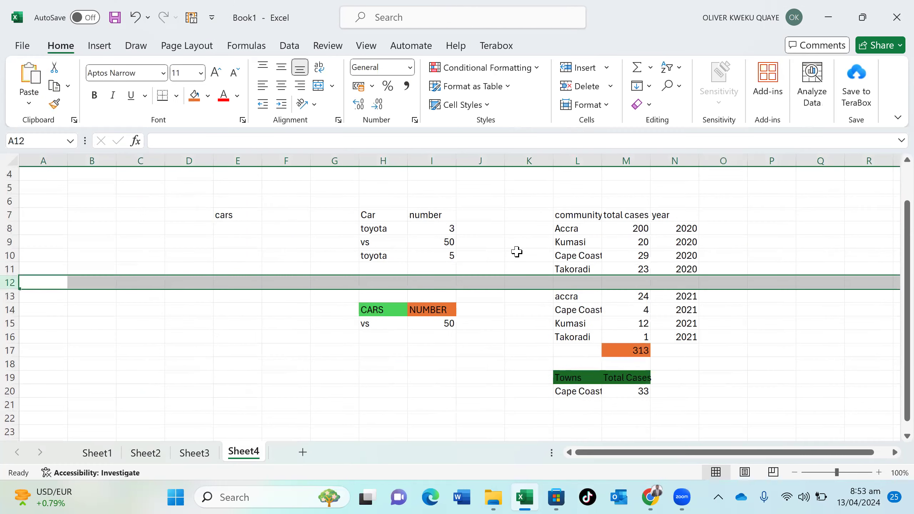
Fill the new row with Kumasi, 2000 cases and year 2019 in L12:N12
click(562, 280)
text(ku)
click(612, 279)
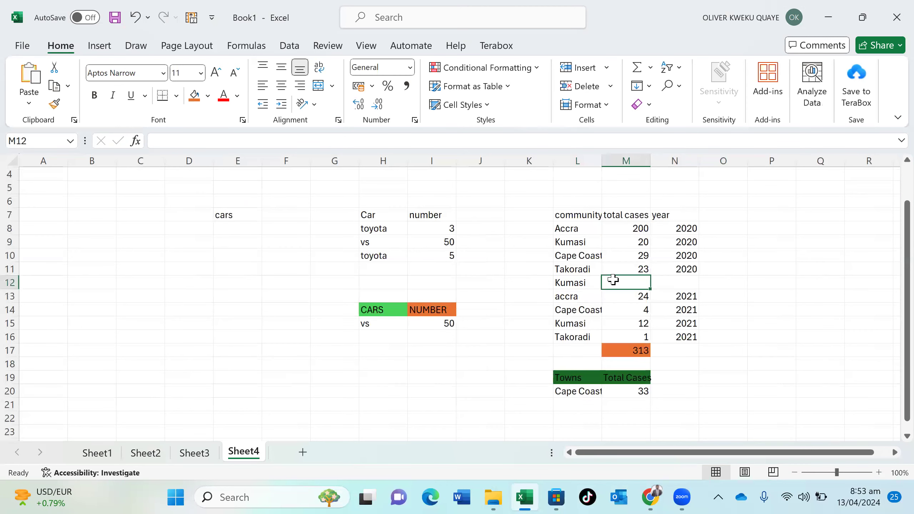
text(2000)
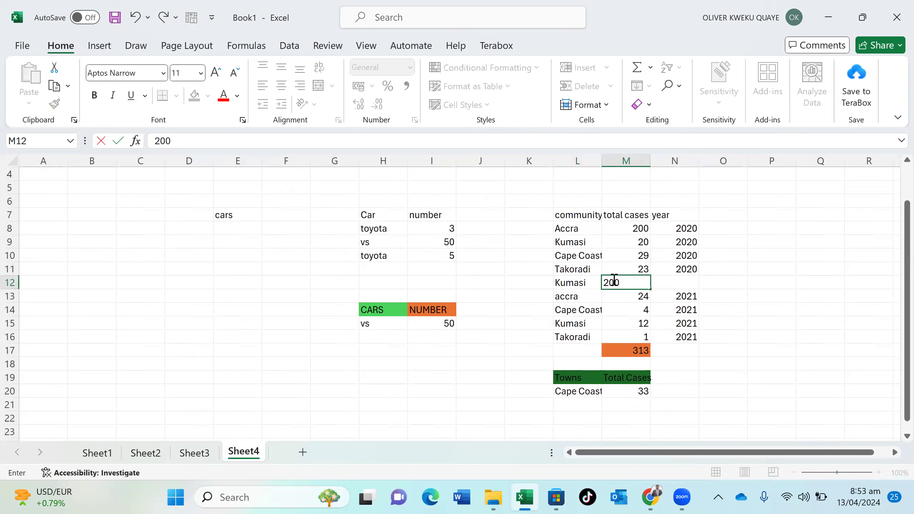
key(Return)
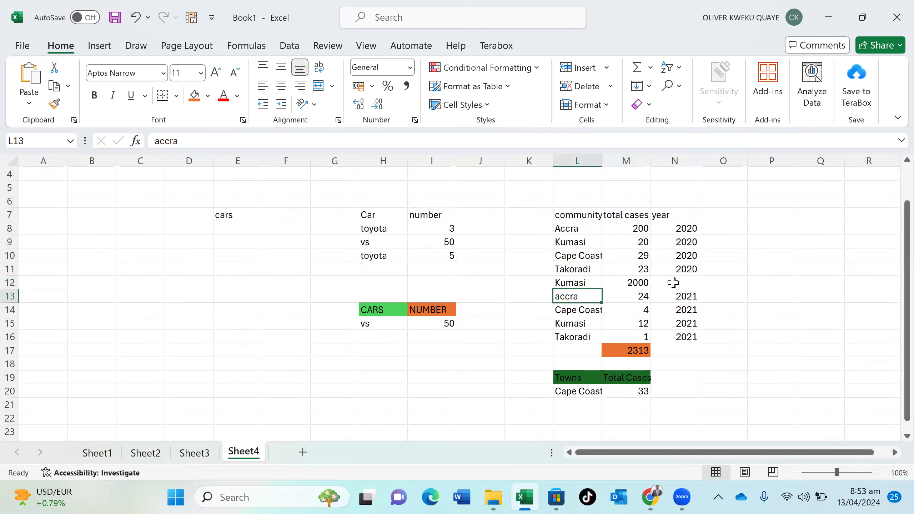
click(672, 282)
text(2019)
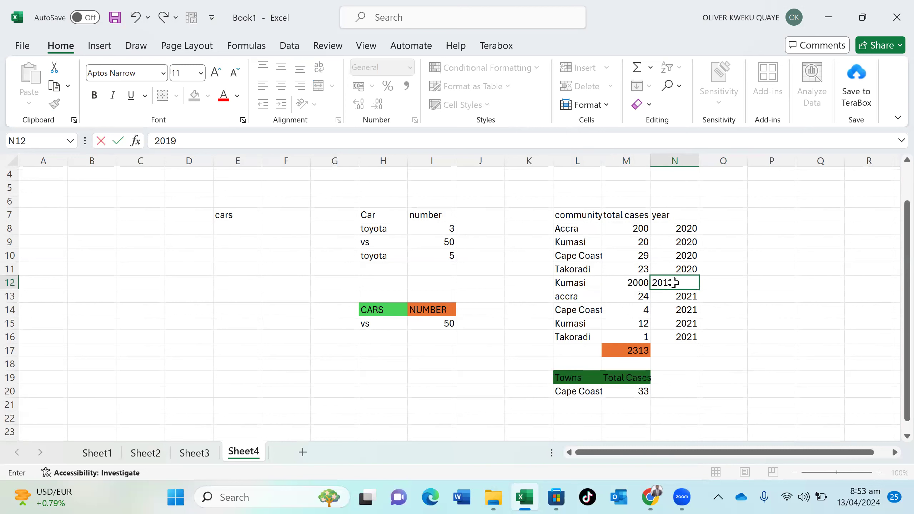
key(Return)
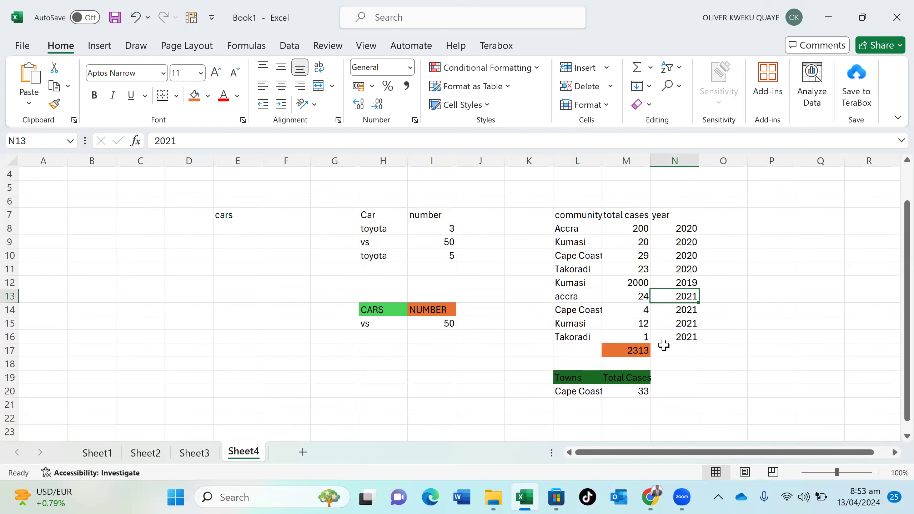
click(779, 287)
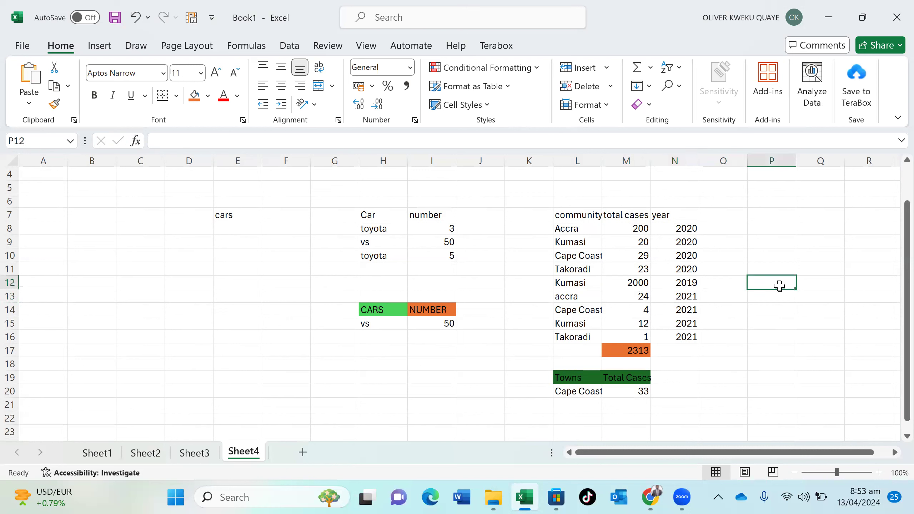
Enter =COUNTIF(L8:L16,L9) in P12 to count Kumasi entries, returning 3
text(coun)
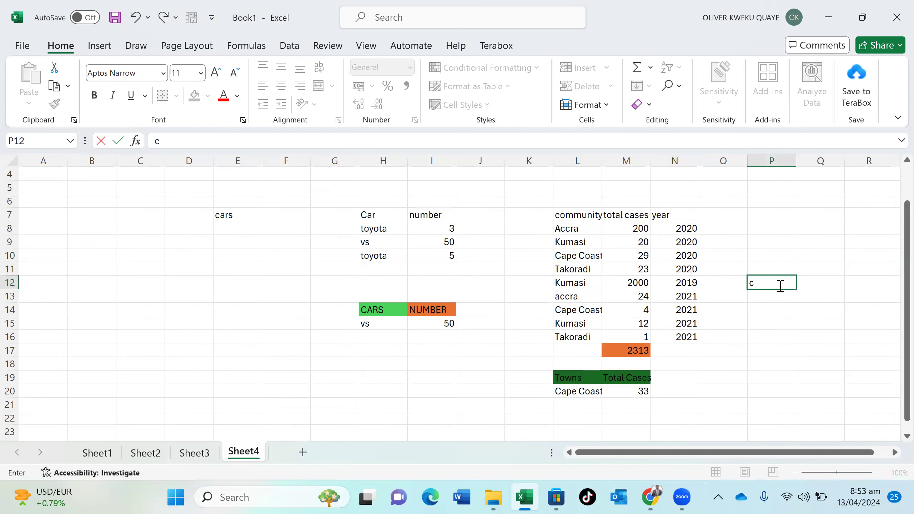
key(BackSpace)
key(BackSpace)
key(BackSpace)
key(BackSpace)
text(=co)
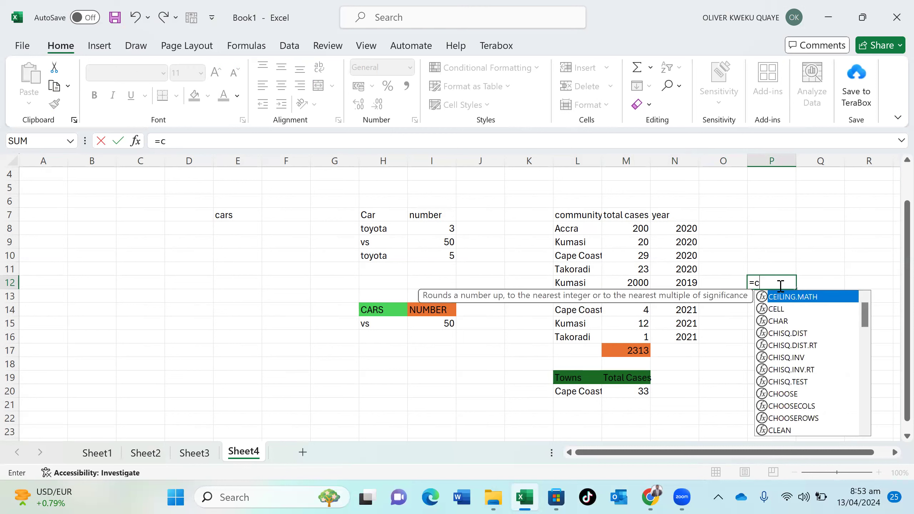
text(unt)
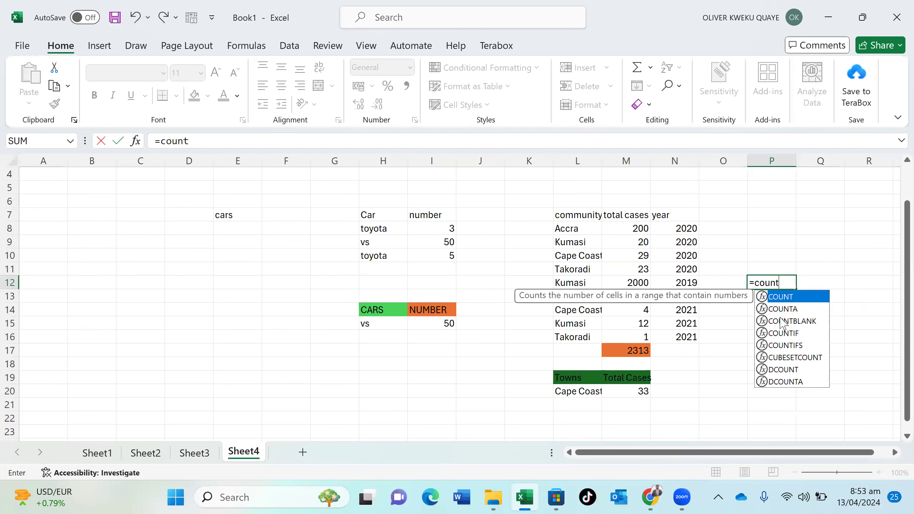
double_click(781, 334)
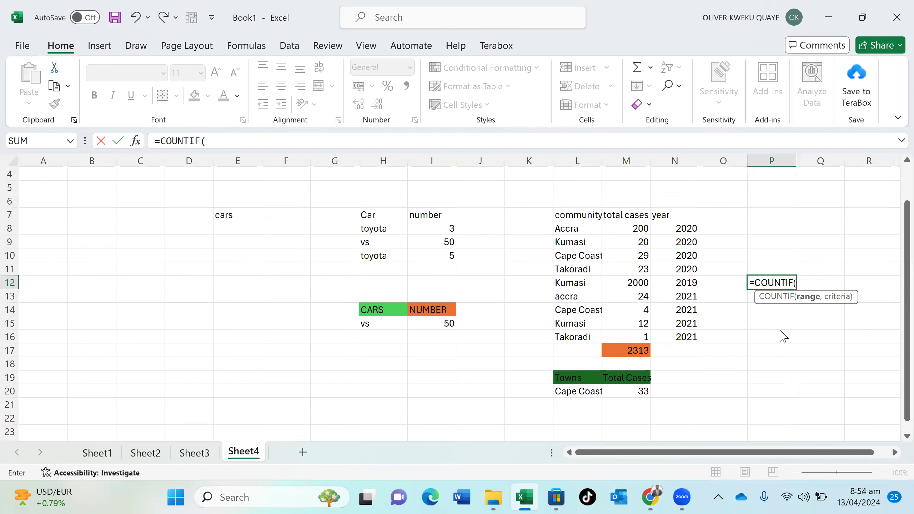
click(577, 233)
drag(578, 233, 590, 334)
text(,)
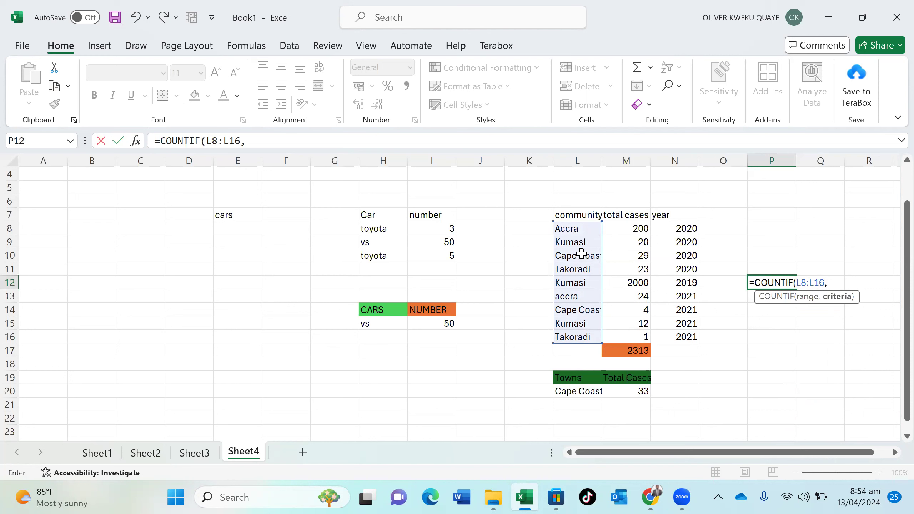
click(587, 242)
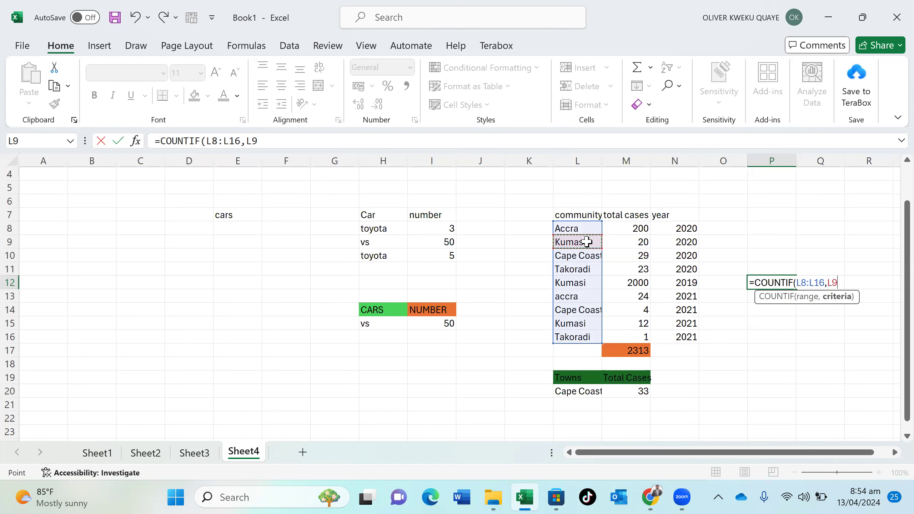
text())
key(Return)
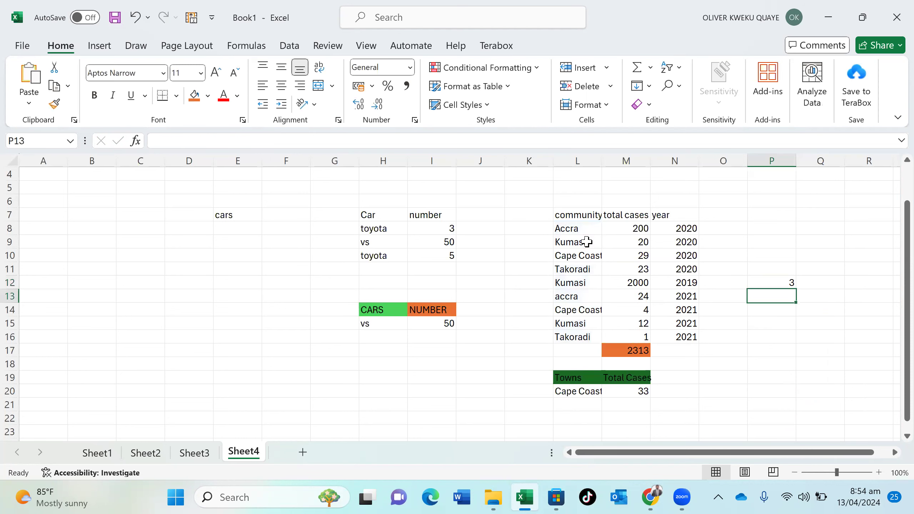
click(770, 279)
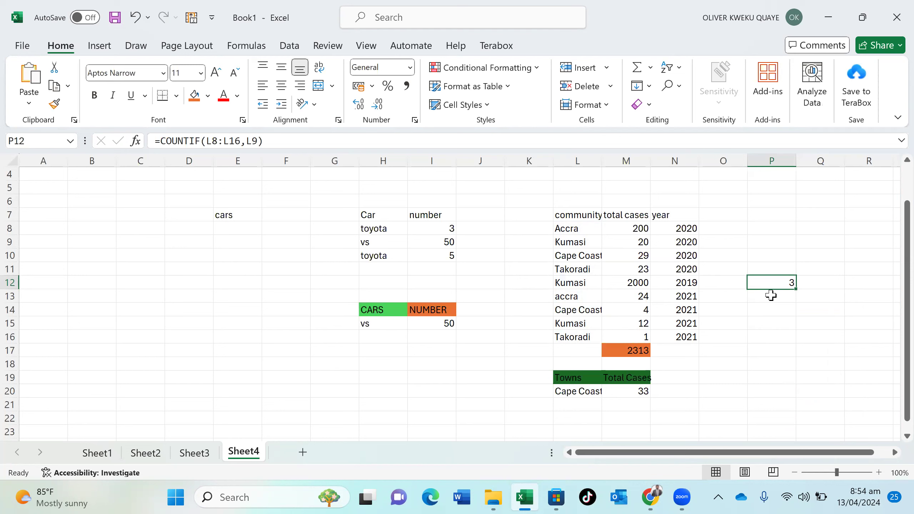
Enter =COUNTIF(L8:L16,L10) in P13 to count Cape Coast entries, returning 2
click(770, 298)
text(cpo)
key(BackSpace)
key(BackSpace)
key(BackSpace)
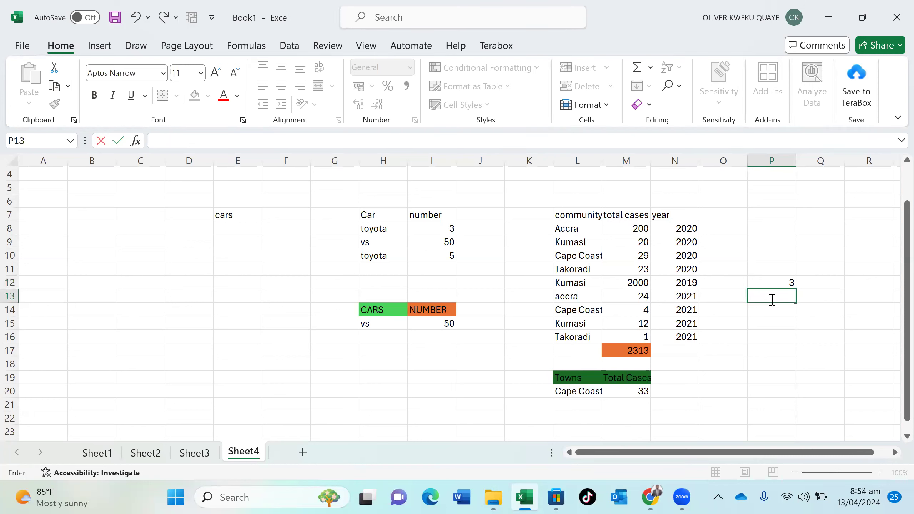
text(=cou)
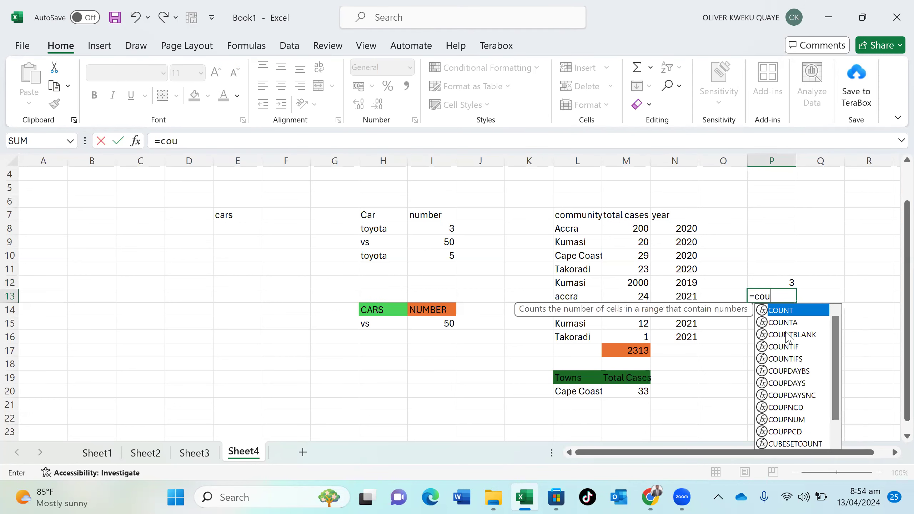
double_click(784, 346)
drag(582, 228, 580, 332)
text(,)
click(593, 257)
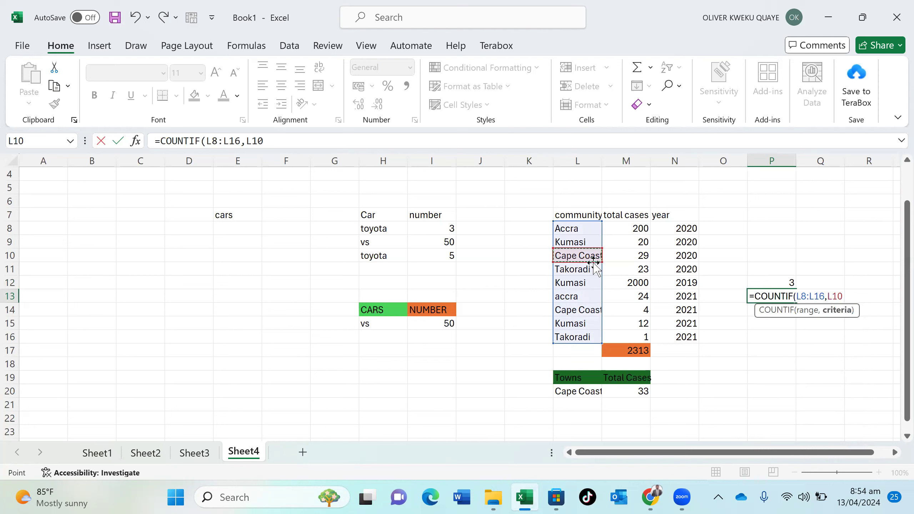
text())
key(Return)
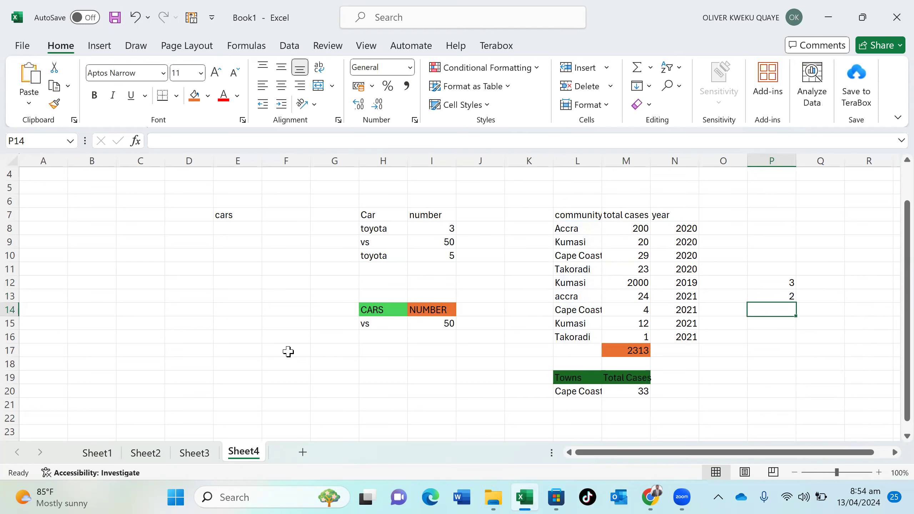
Fill Sheet3's countif label in H26 orange, then add a new blank worksheet, Sheet5
click(200, 453)
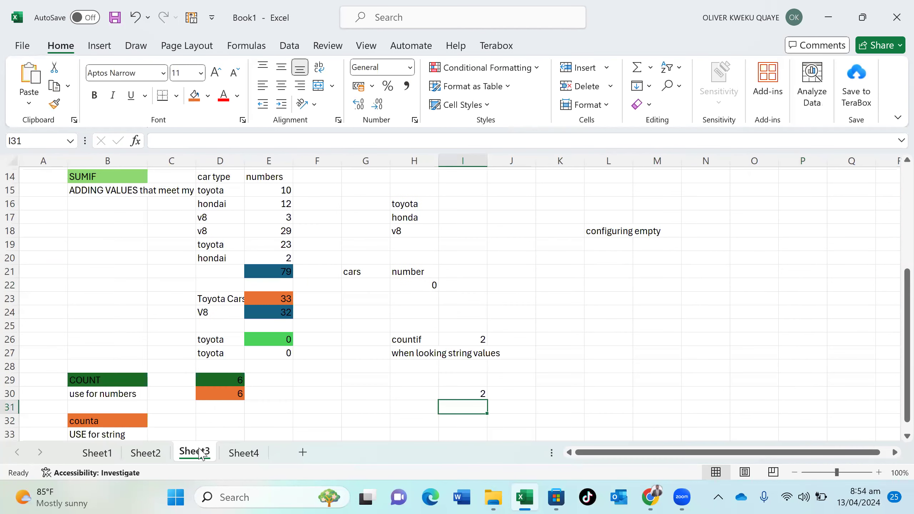
click(425, 339)
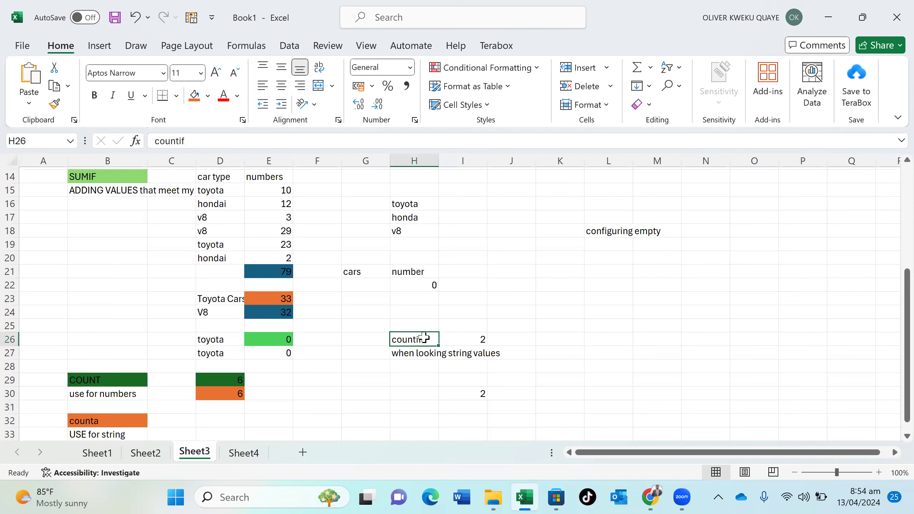
click(194, 96)
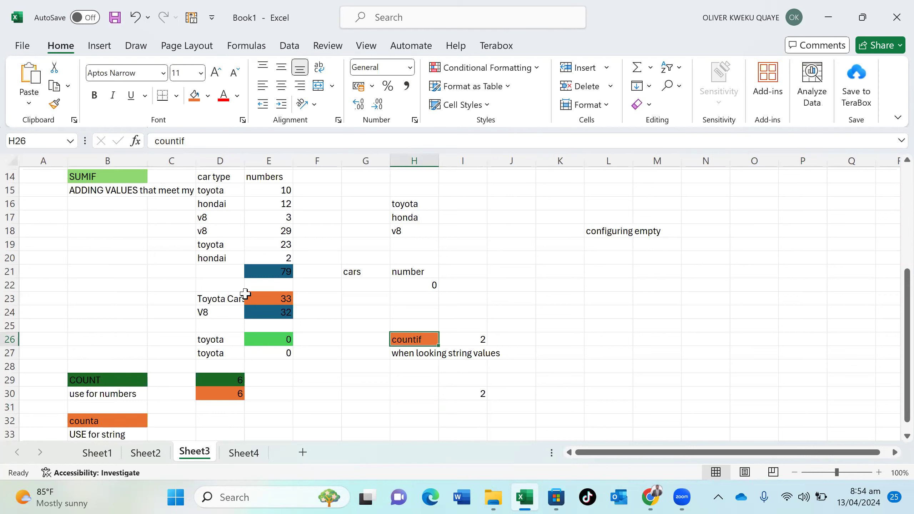
click(253, 454)
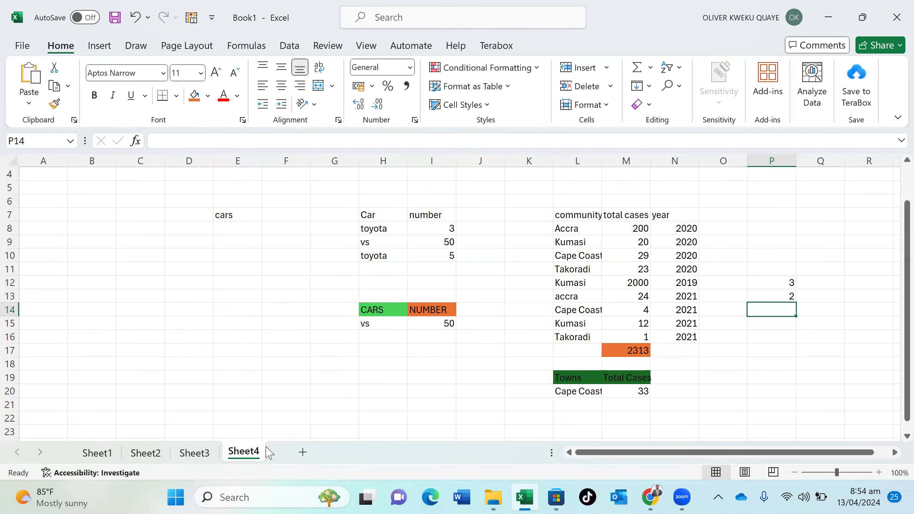
click(301, 452)
Type 'concatenate' in C3 and 'text function to join two or more text string together' in C4
click(153, 197)
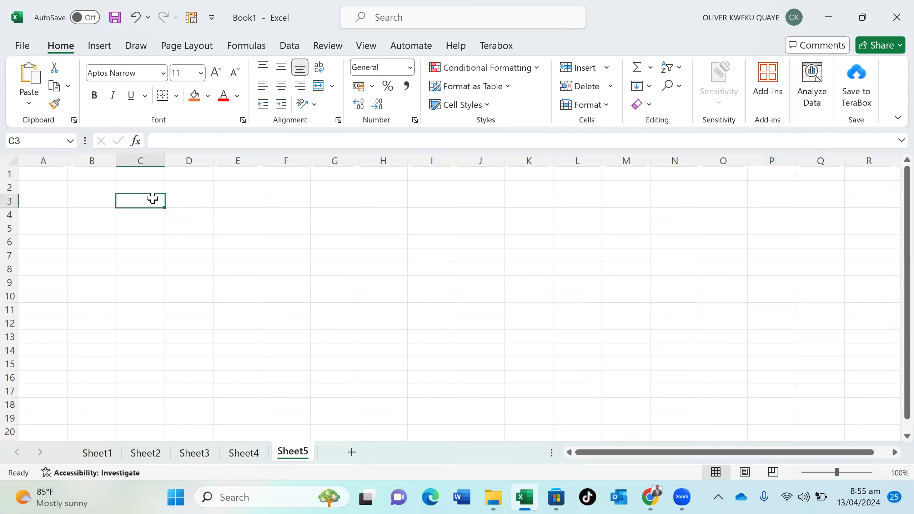
text(concatenat)
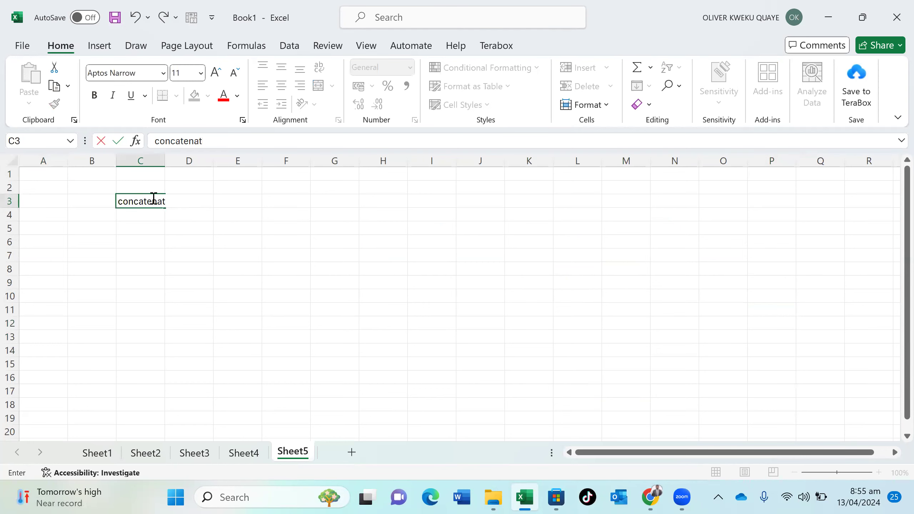
text(e)
key(Return)
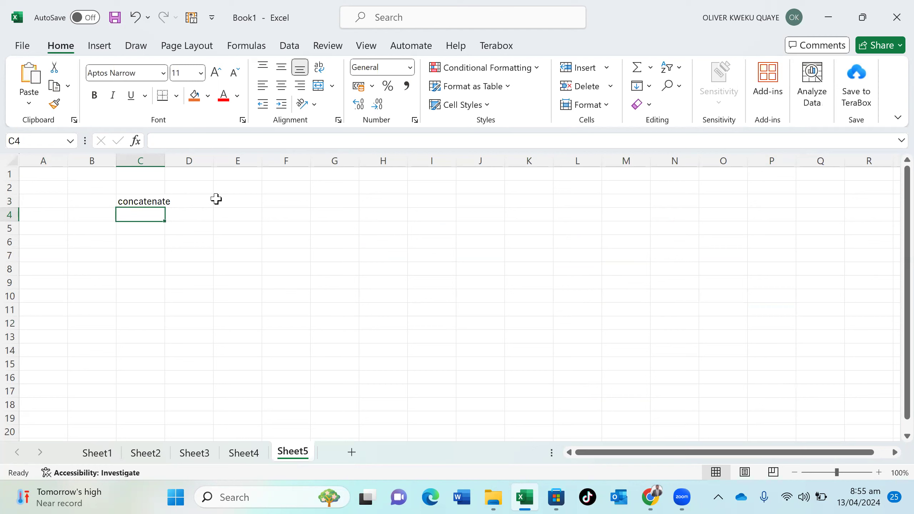
text(tex)
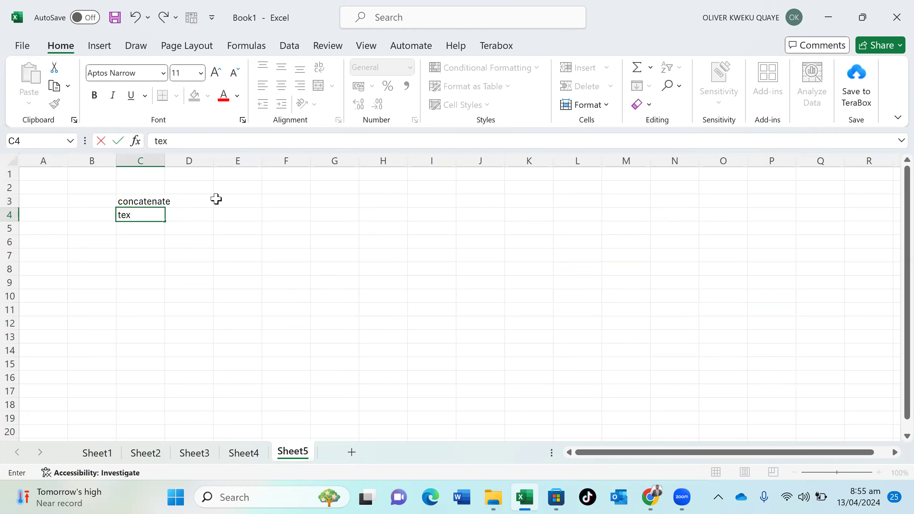
text(t function to )
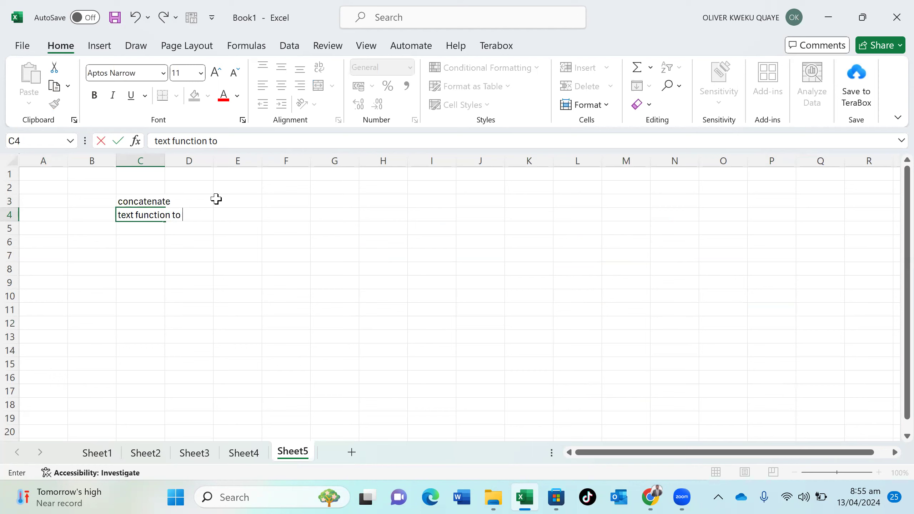
text(join two or more)
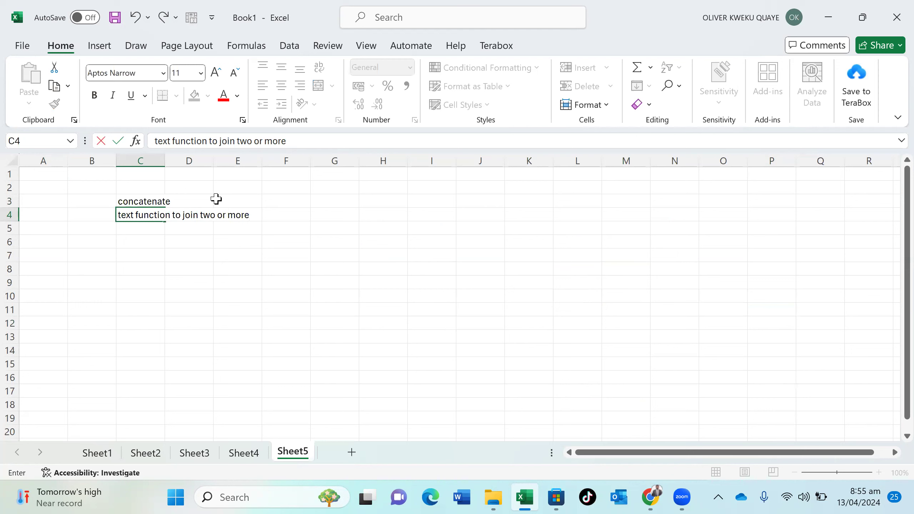
text( text string together)
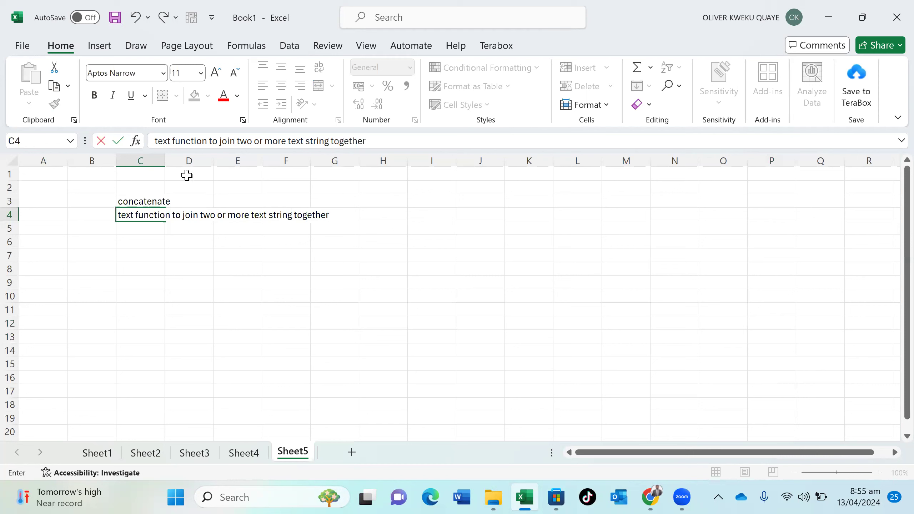
Undo the column C autofit and wrap the C4 description text instead
double_click(164, 155)
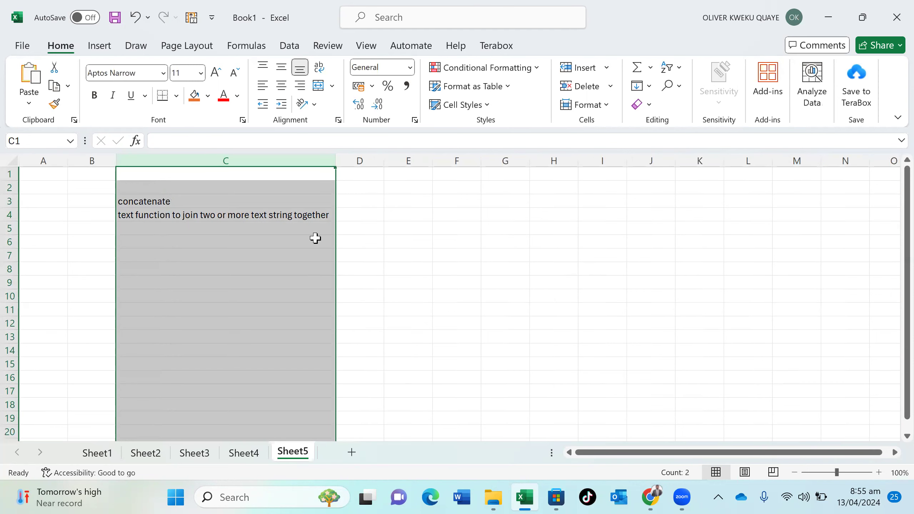
key(ctrl+z)
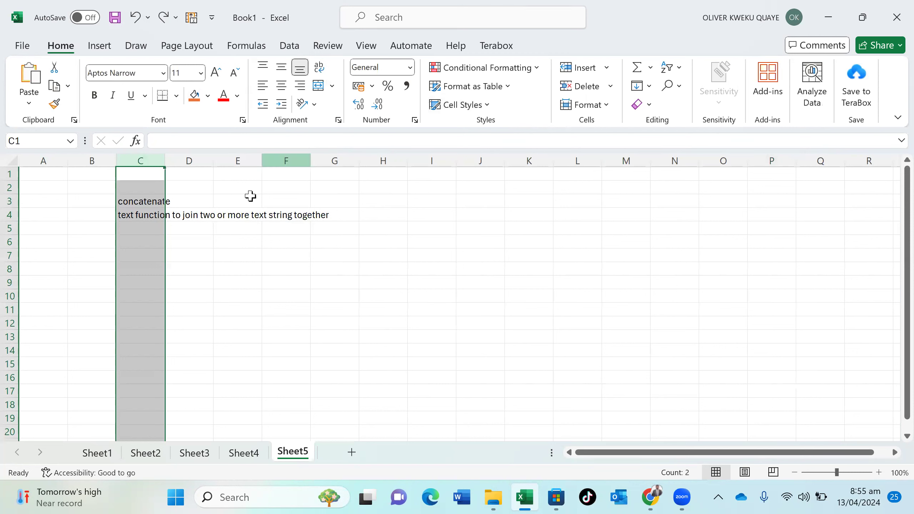
click(158, 216)
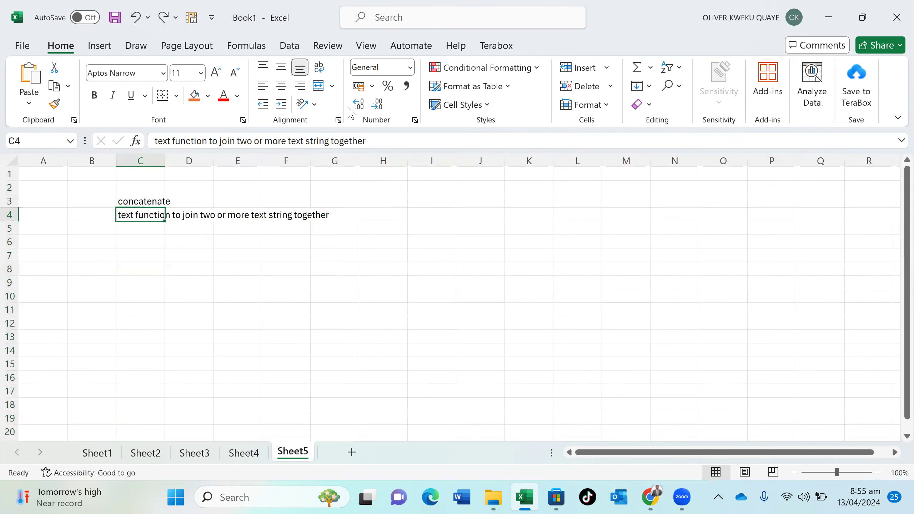
click(323, 71)
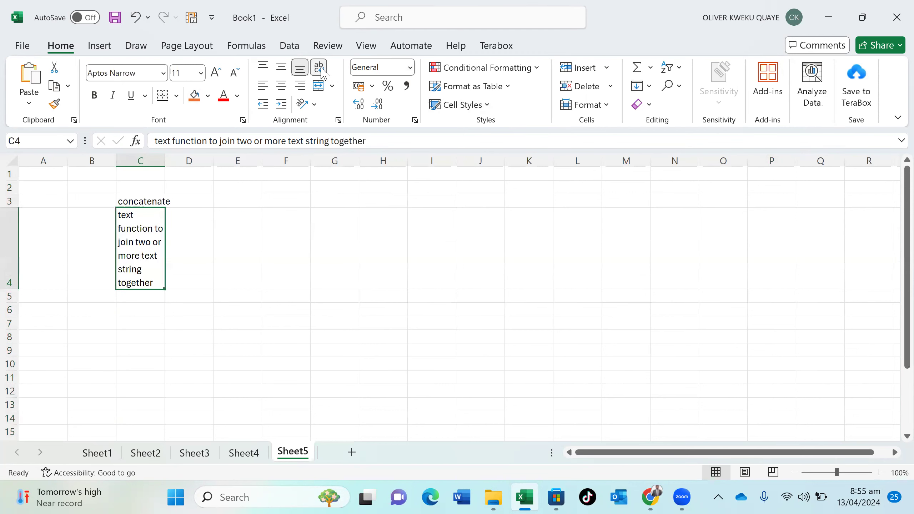
click(235, 312)
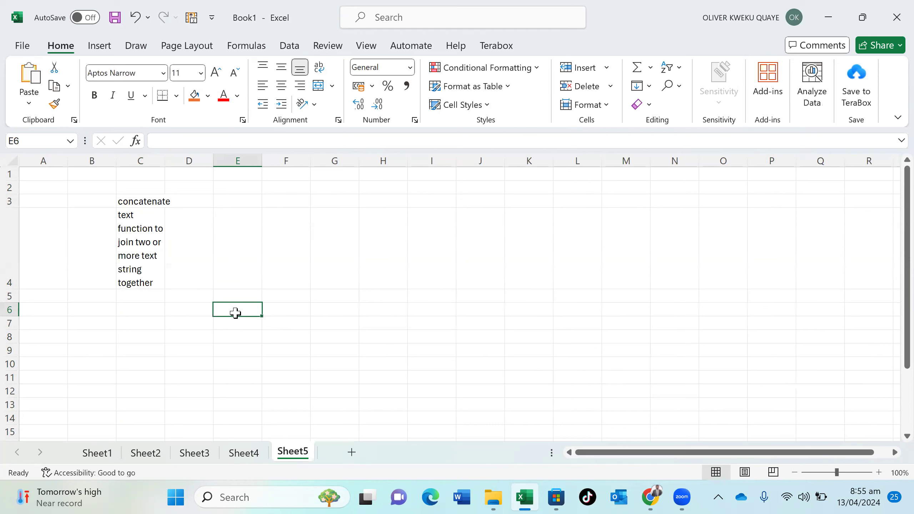
Enter the headers Sales Person, Commodities, Amount and Unit across E6:H6
text(N)
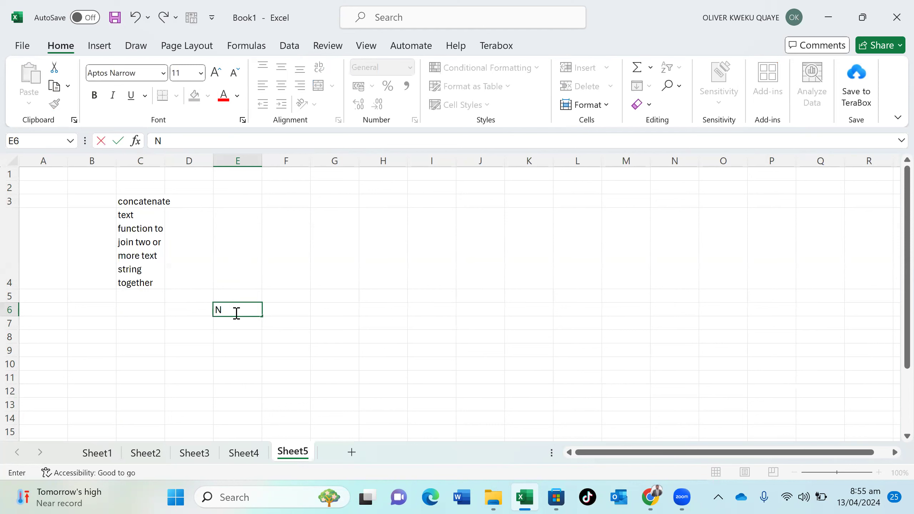
key(BackSpace)
text(Sales Person)
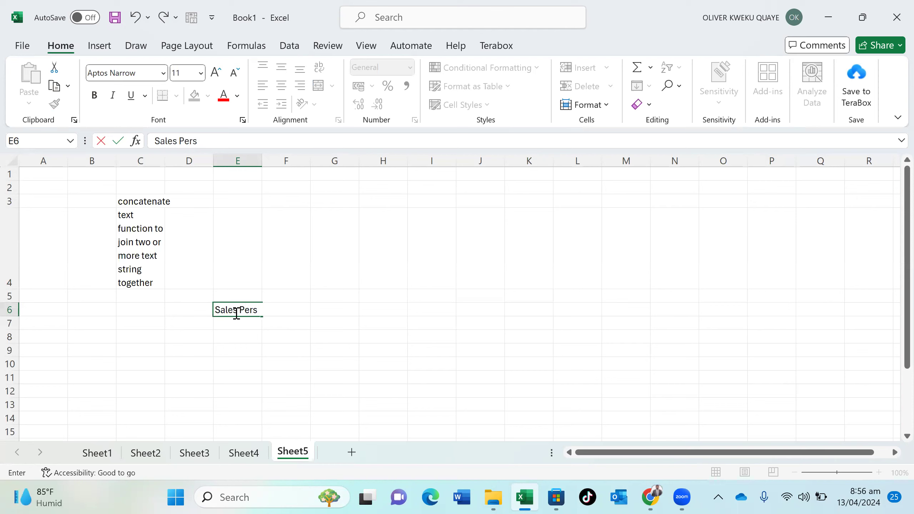
text( C)
key(BackSpace)
key(Tab)
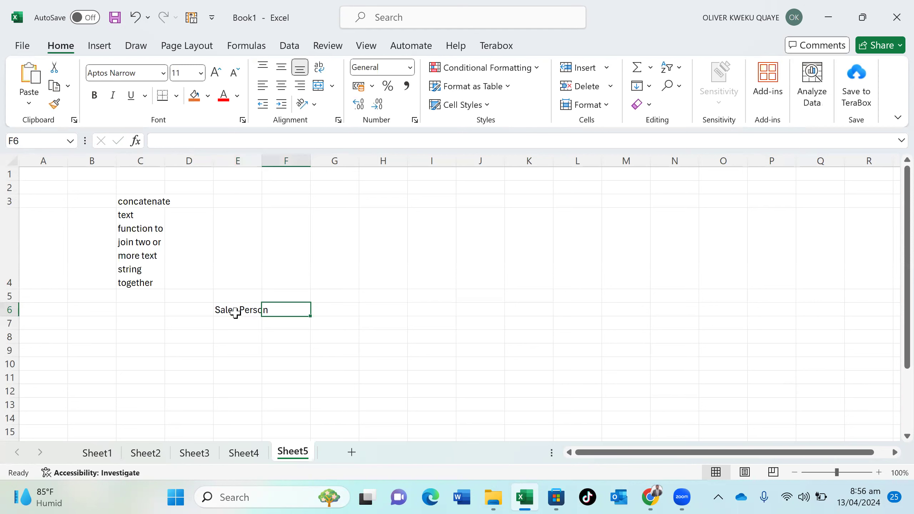
text(Commod)
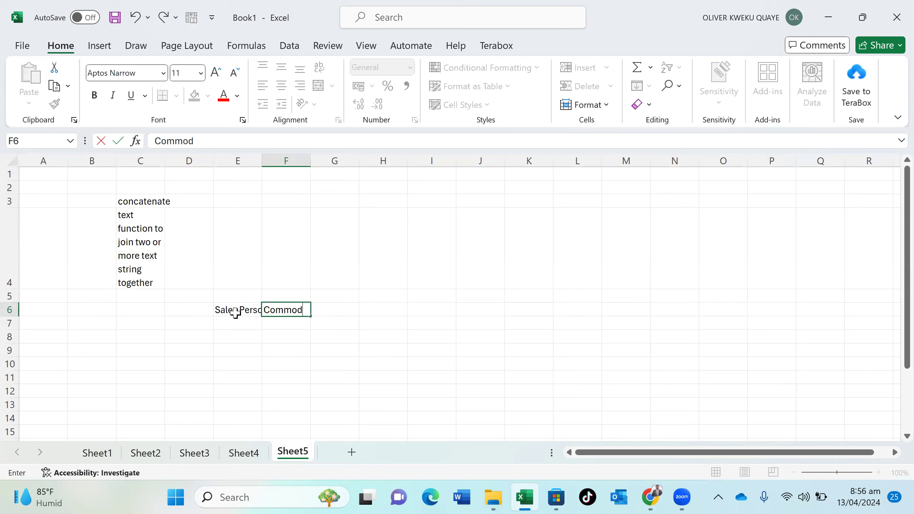
text(ities)
key(Tab)
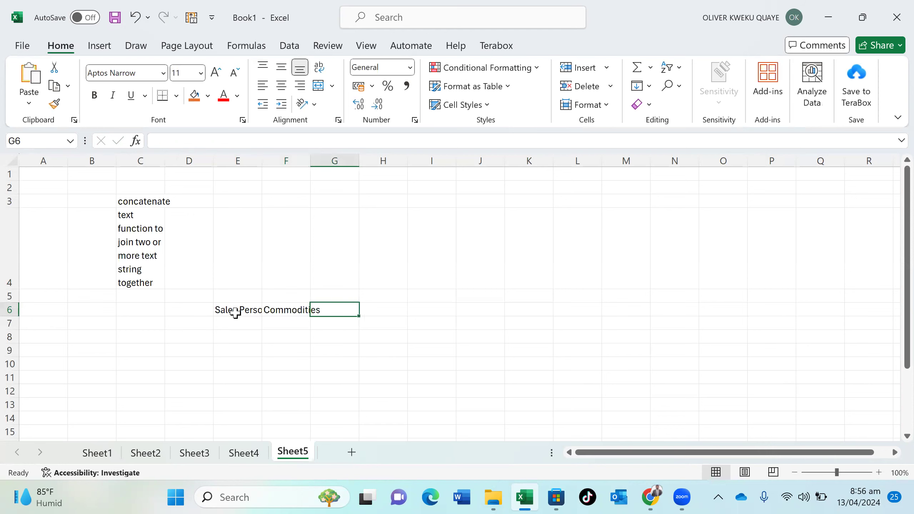
text(Amount)
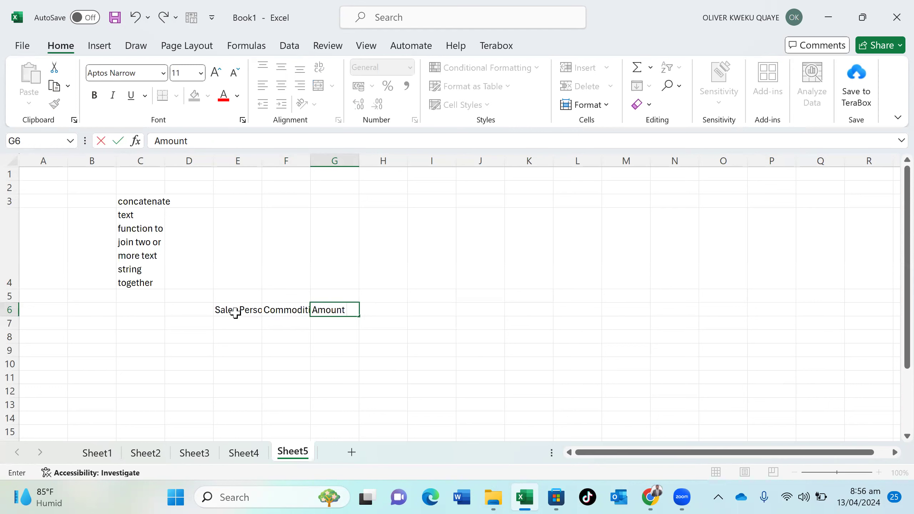
key(Tab)
text(Uni)
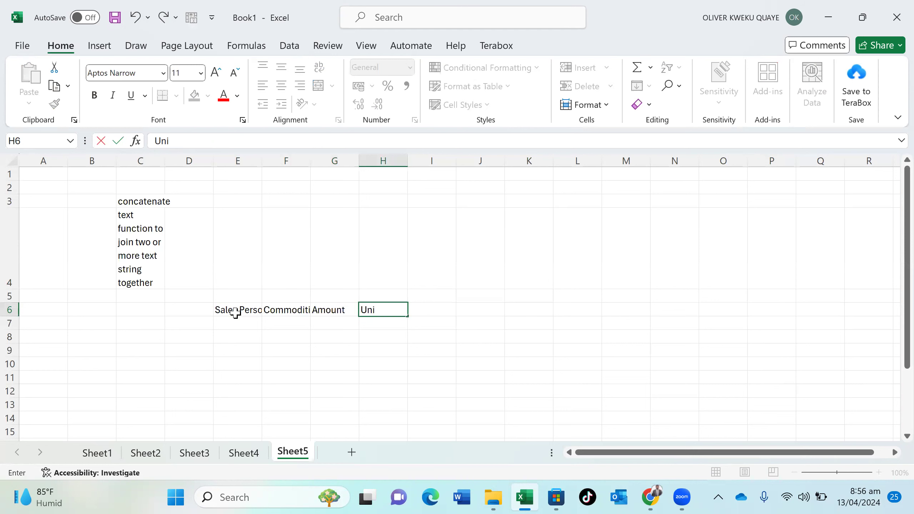
text(t)
click(235, 312)
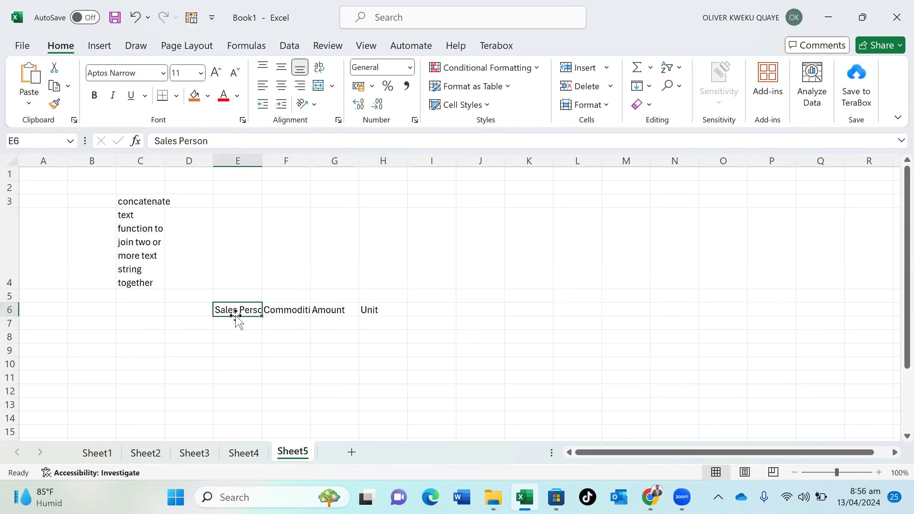
click(235, 321)
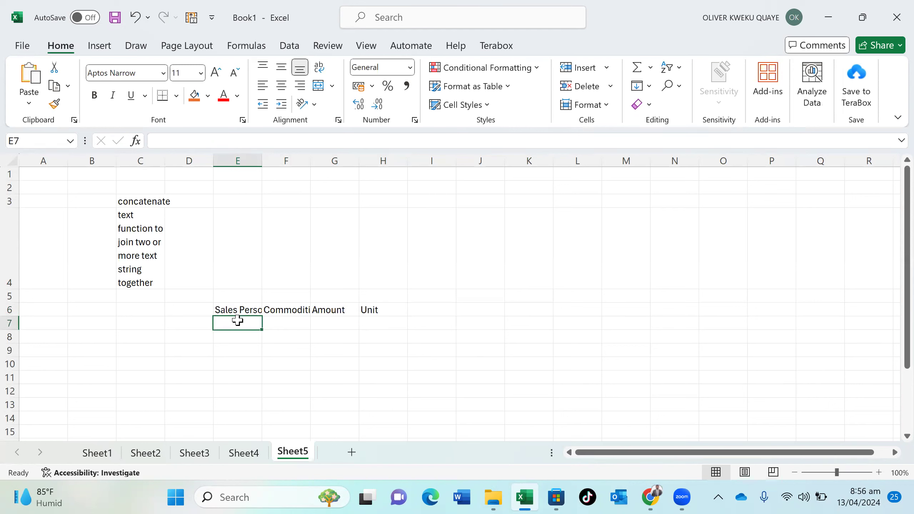
Insert a blank column before Commodities and retitle the headers First and Surname in E6:F6
right_click(286, 161)
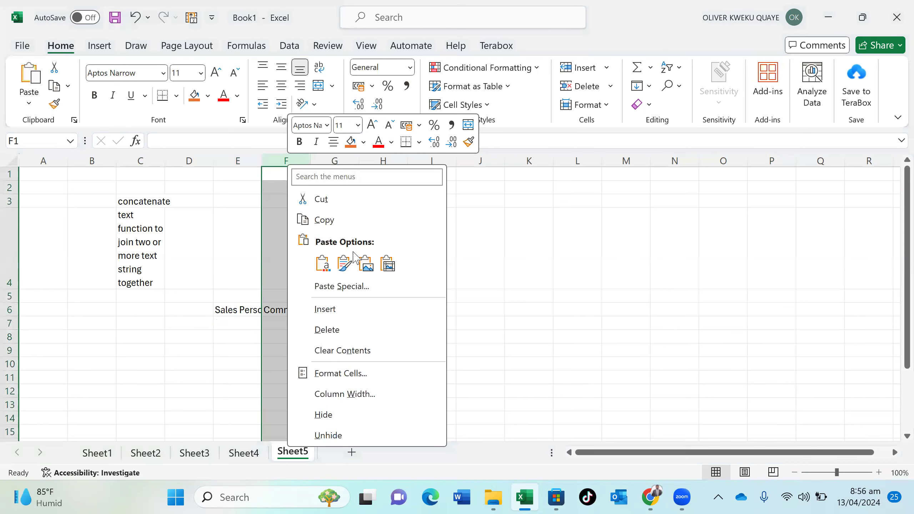
click(337, 315)
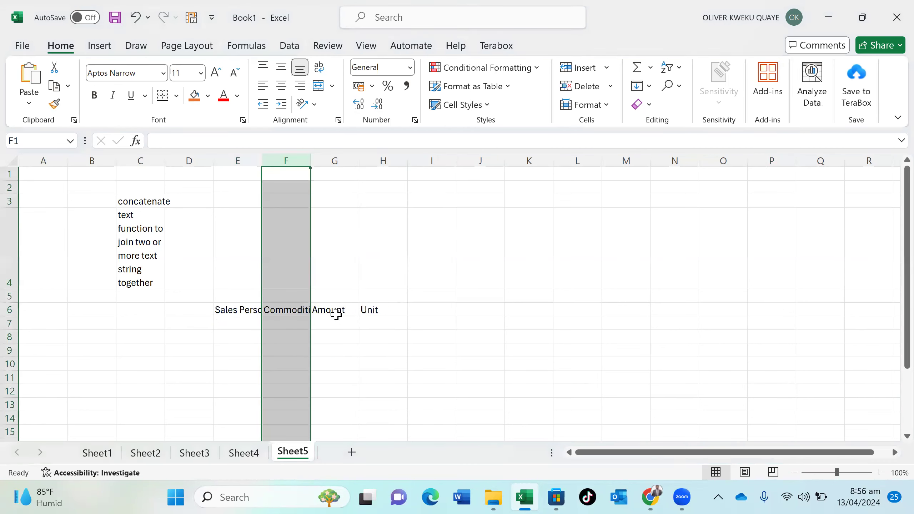
click(248, 310)
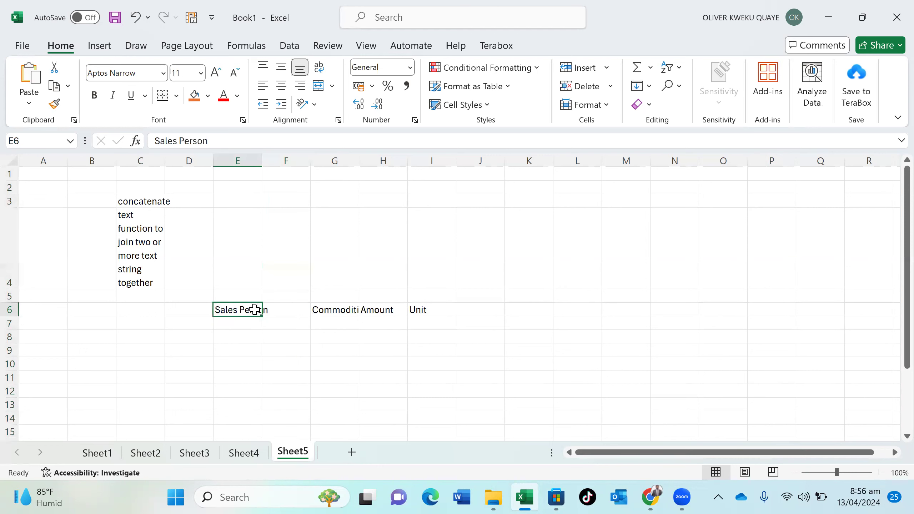
double_click(255, 309)
triple_click(256, 309)
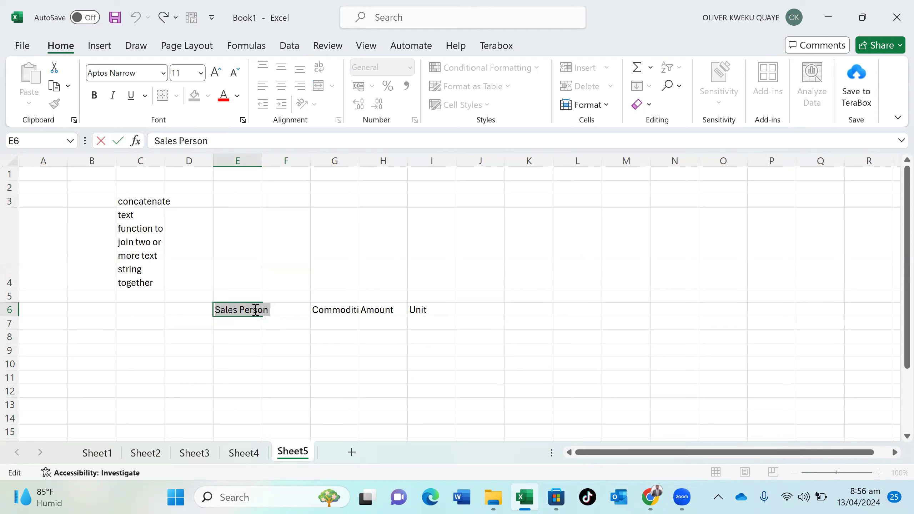
text(fIRST)
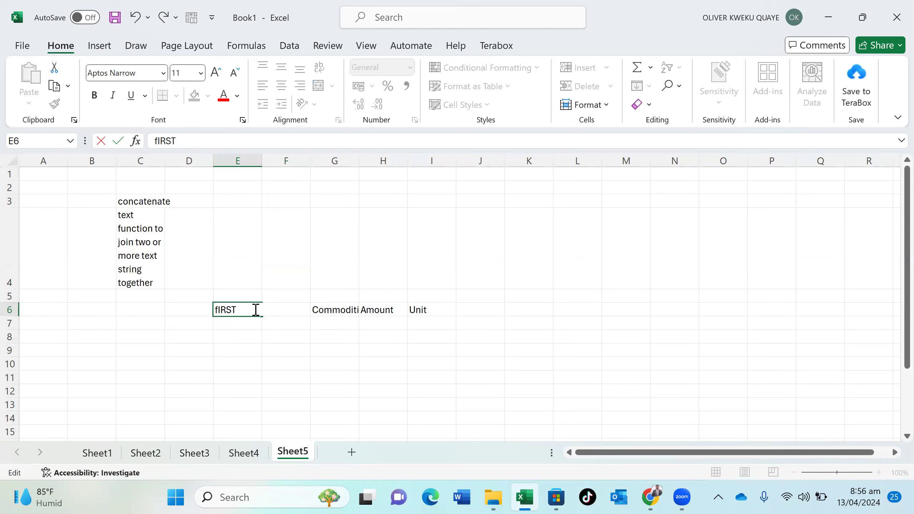
key(Tab)
text(Sumr)
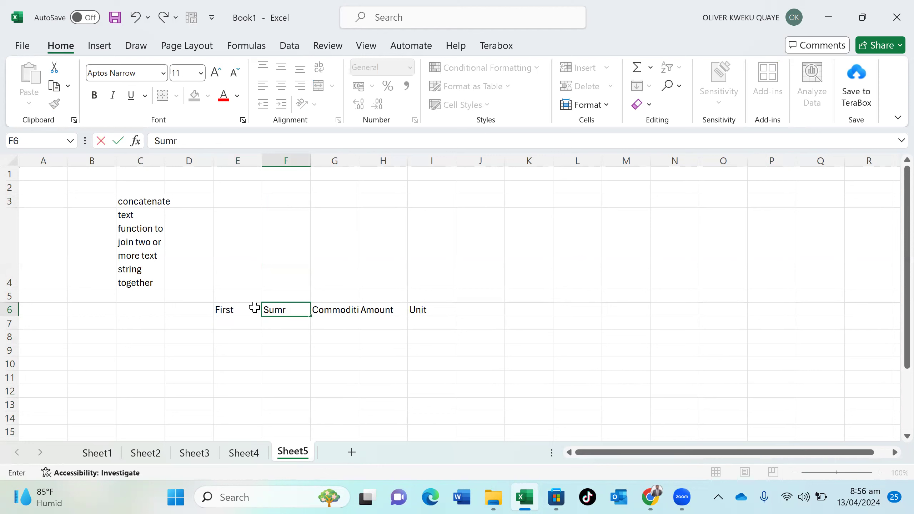
key(BackSpace)
text(name)
click(241, 326)
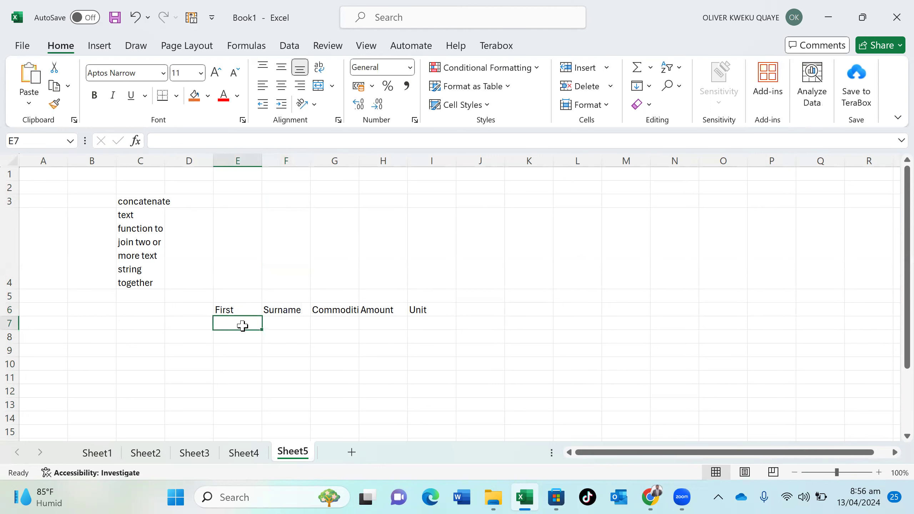
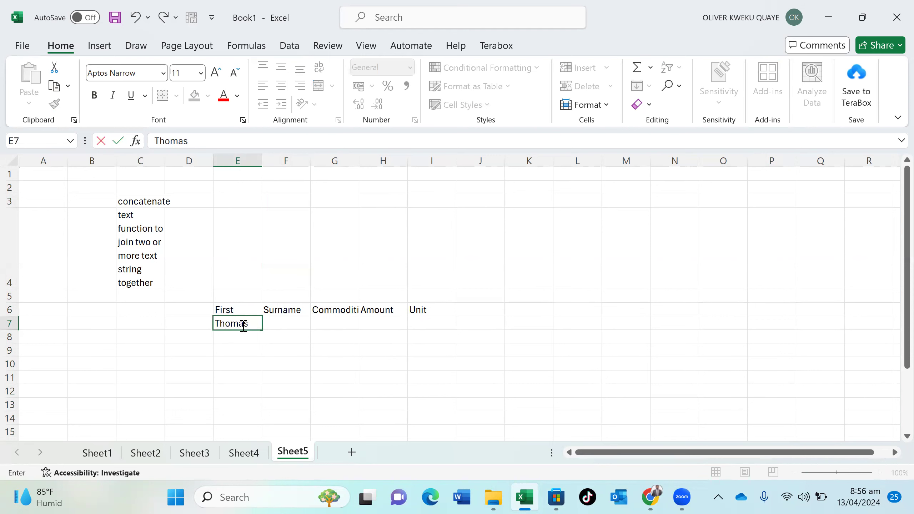
Enter three people's first names and surnames in E7:F9
key(Tab)
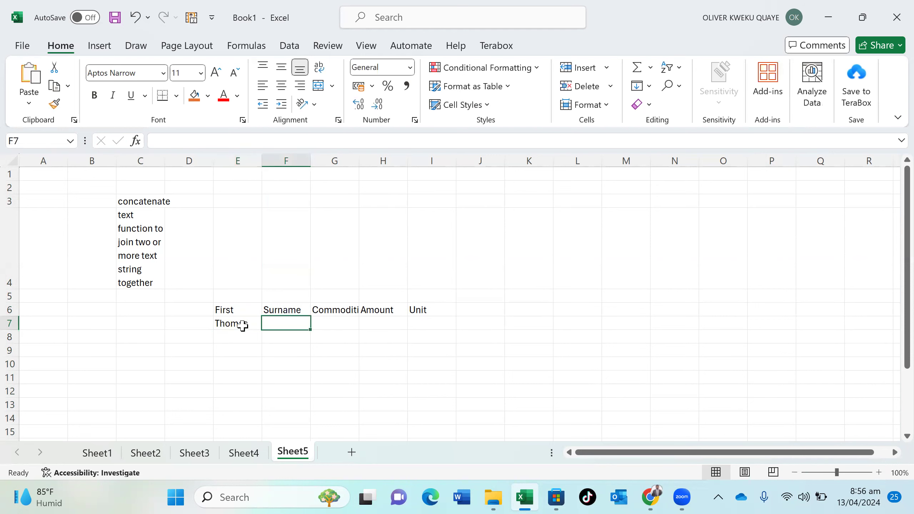
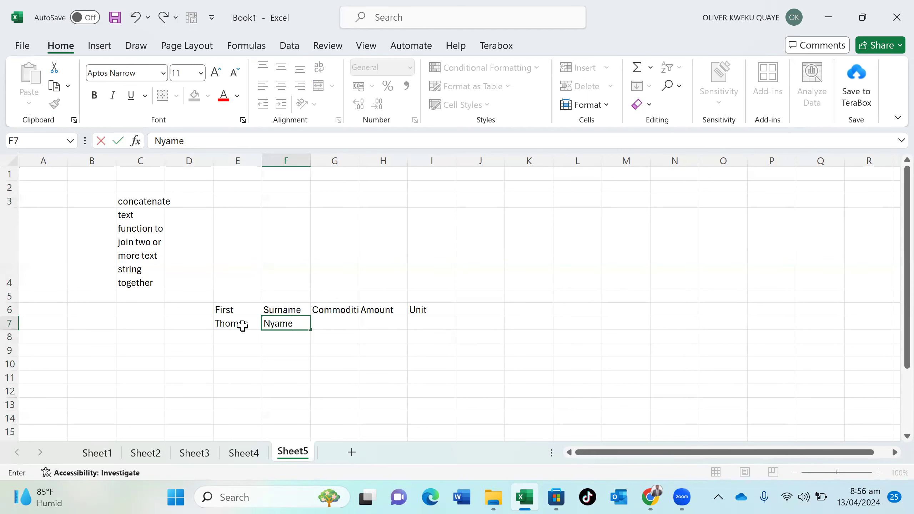
key(Return)
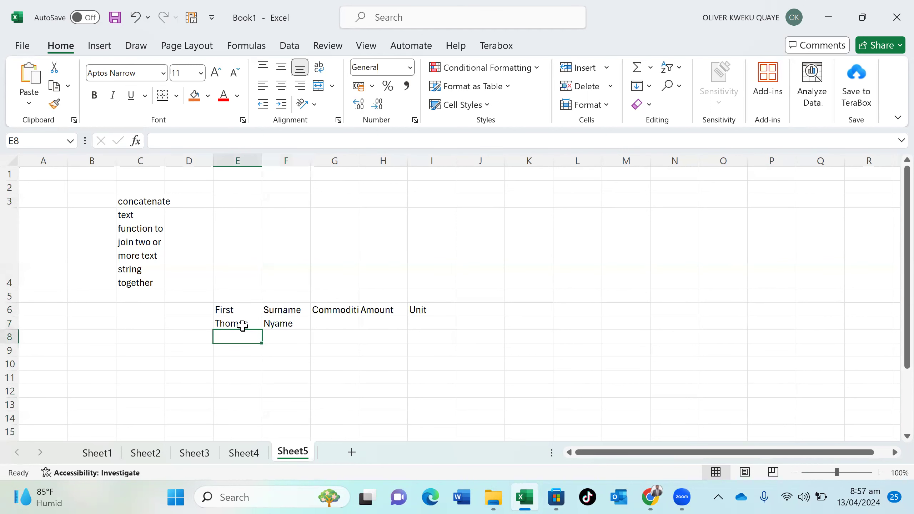
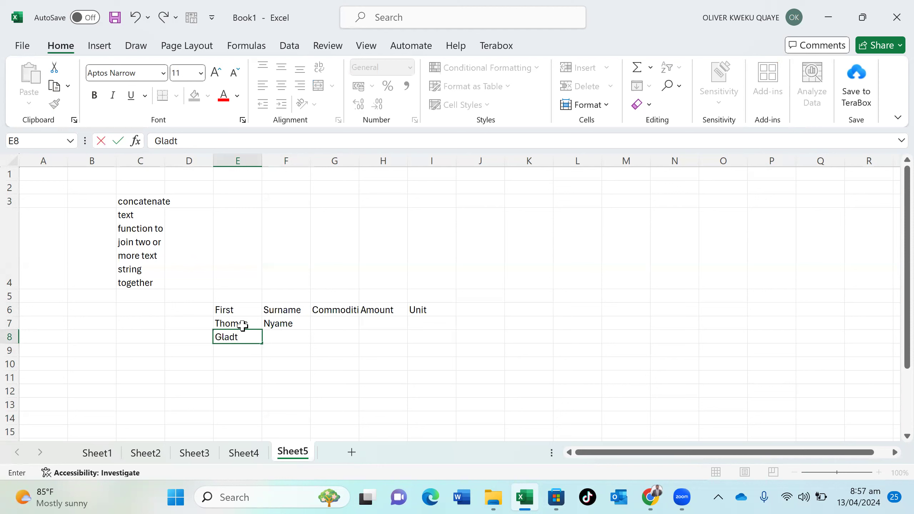
key(Tab)
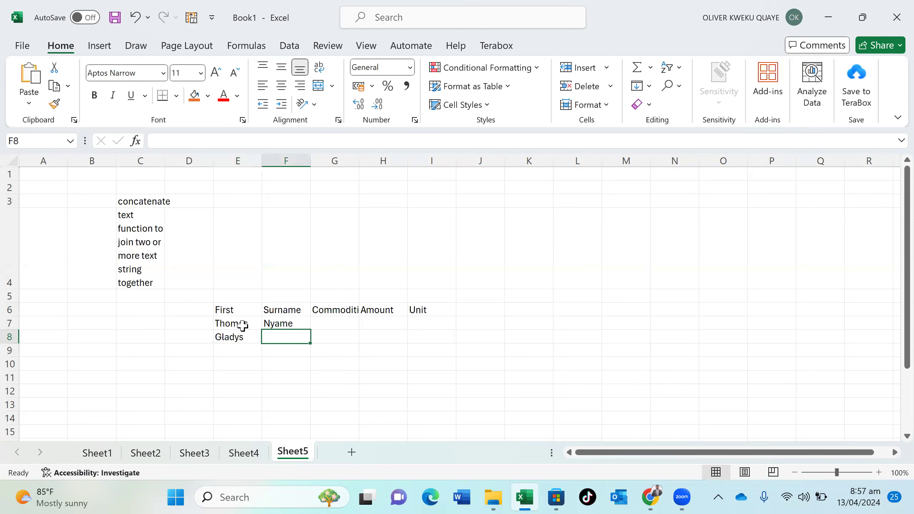
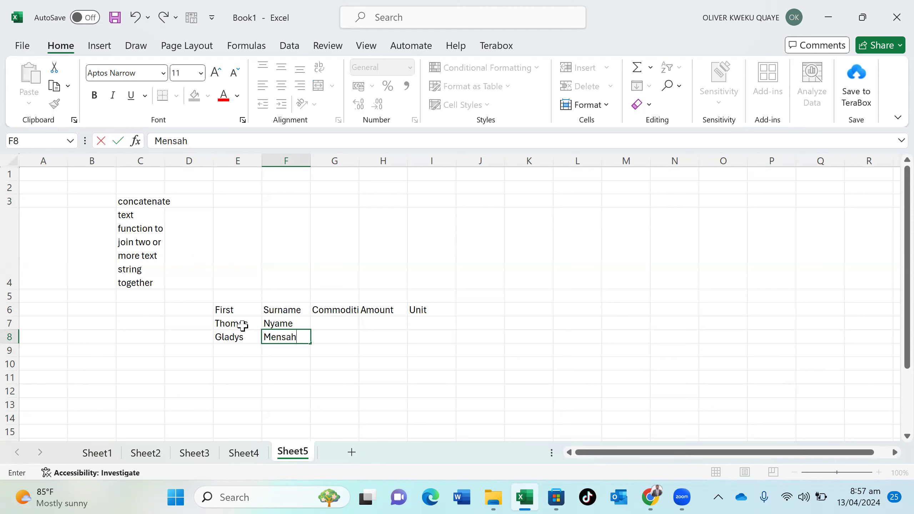
key(Return)
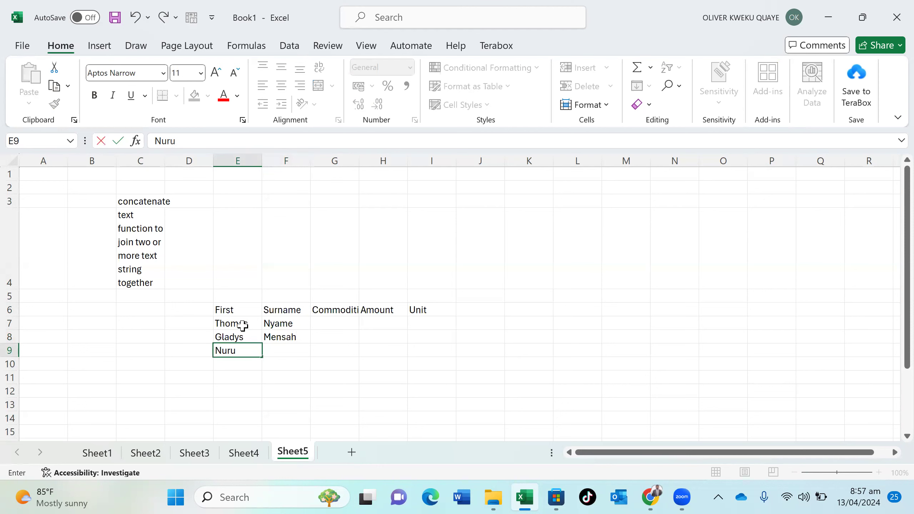
key(Tab)
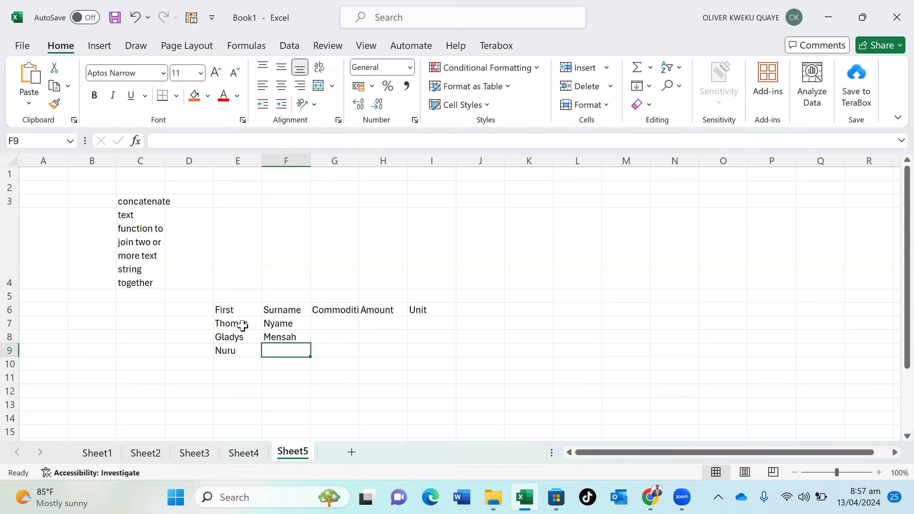
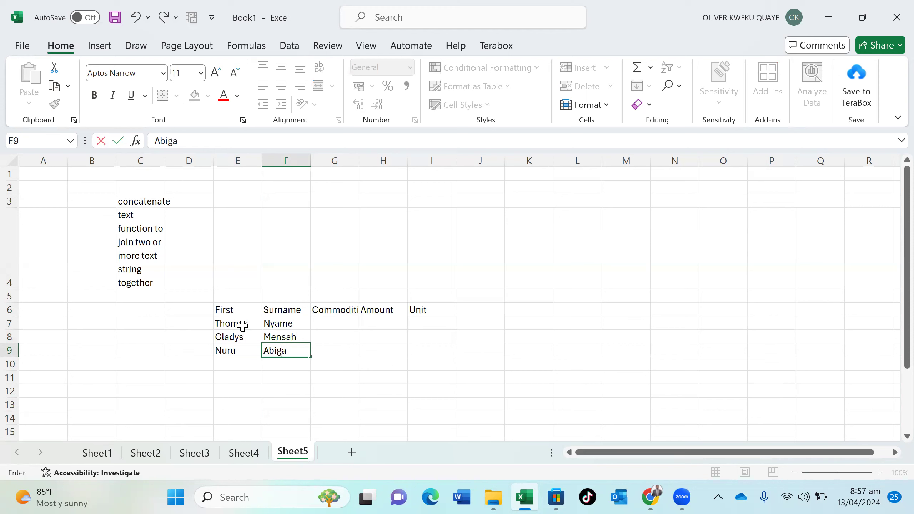
click(337, 321)
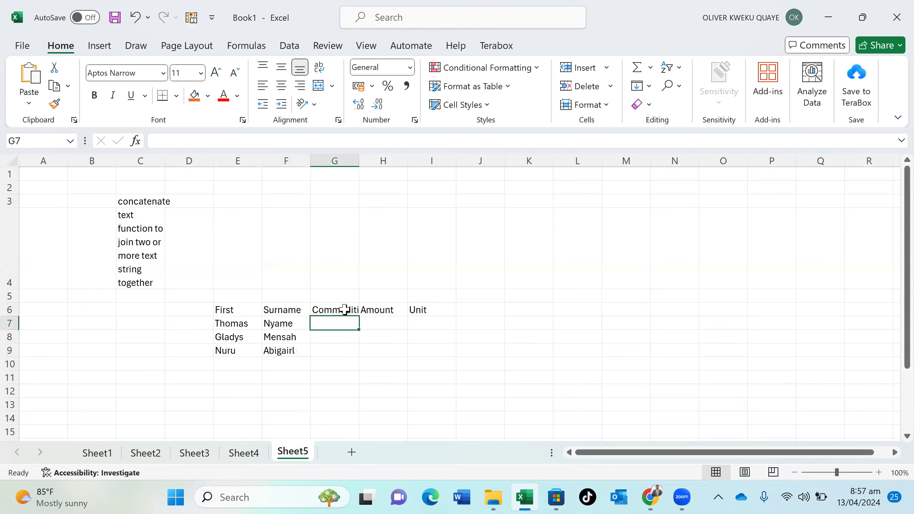
drag(345, 309, 424, 344)
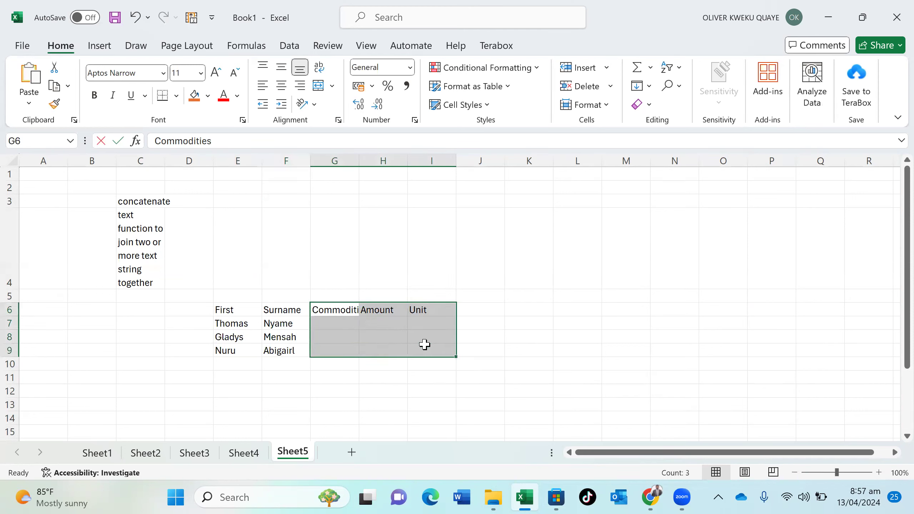
Clear the Commodities and Unit headers and rename the Amount header to Full
key(BackSpace)
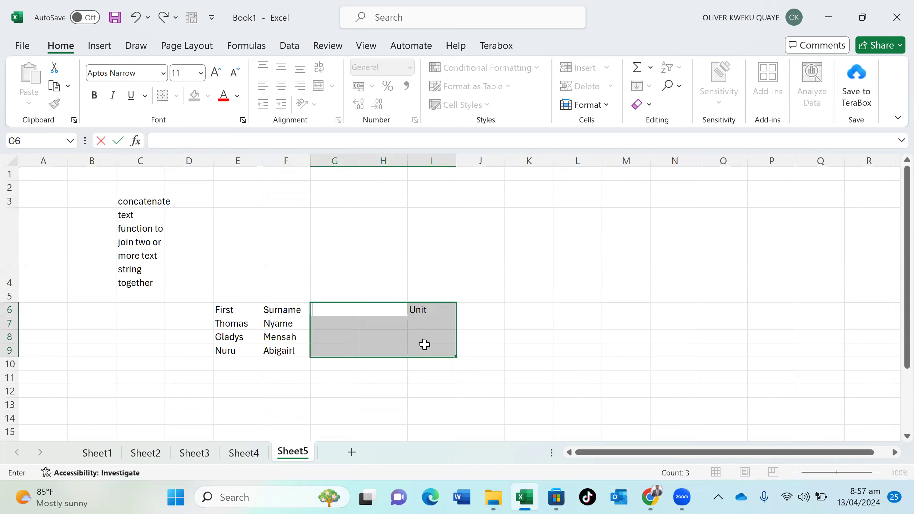
click(437, 318)
click(437, 309)
key(BackSpace)
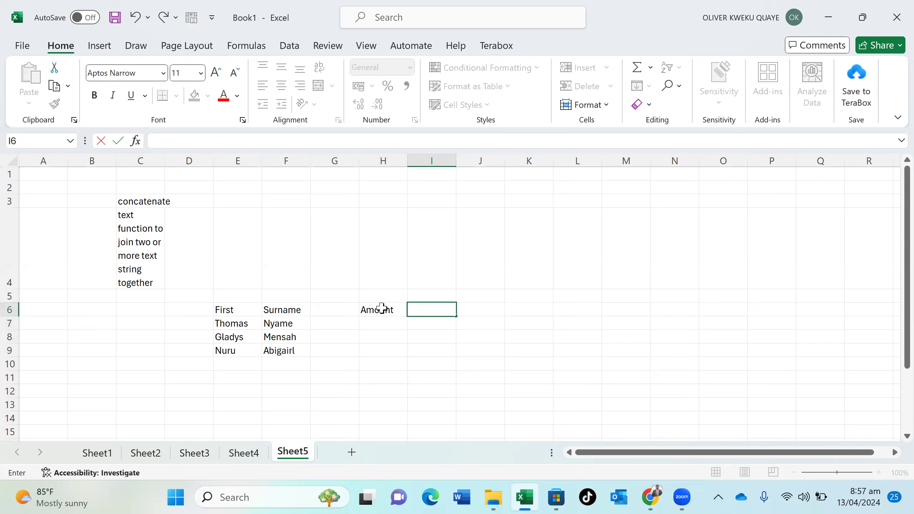
click(382, 308)
double_click(381, 307)
key(BackSpace)
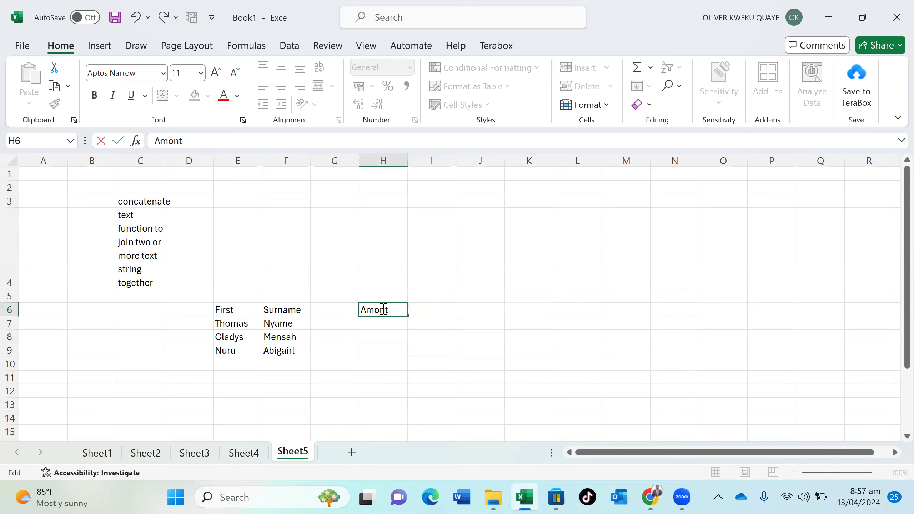
double_click(383, 308)
key(BackSpace)
text(Full)
click(378, 326)
Enter =CONCATENATE(E7,F7) in H7 to join row 7's first name and surname
text(=con)
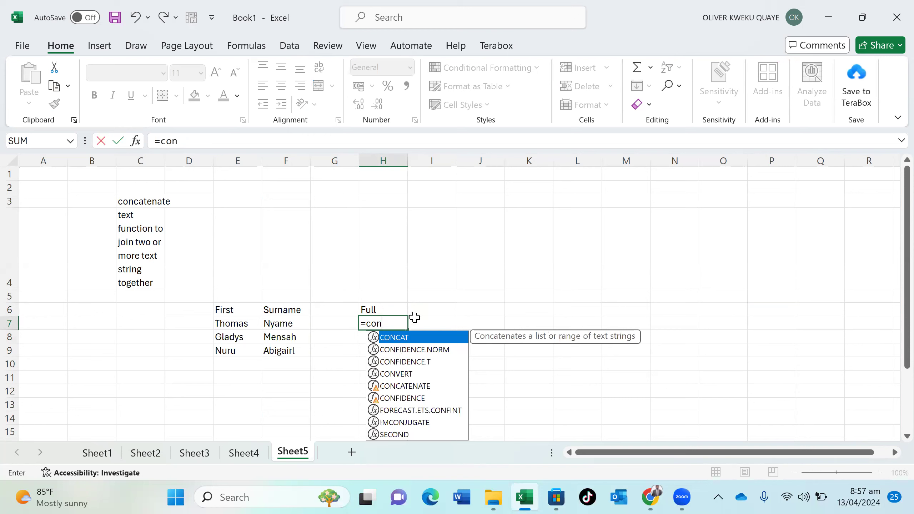
double_click(422, 386)
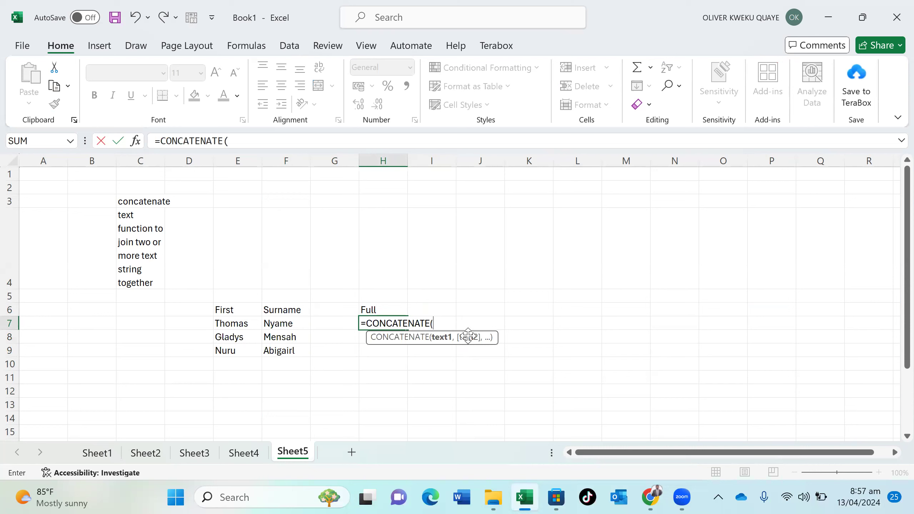
click(244, 327)
text(,)
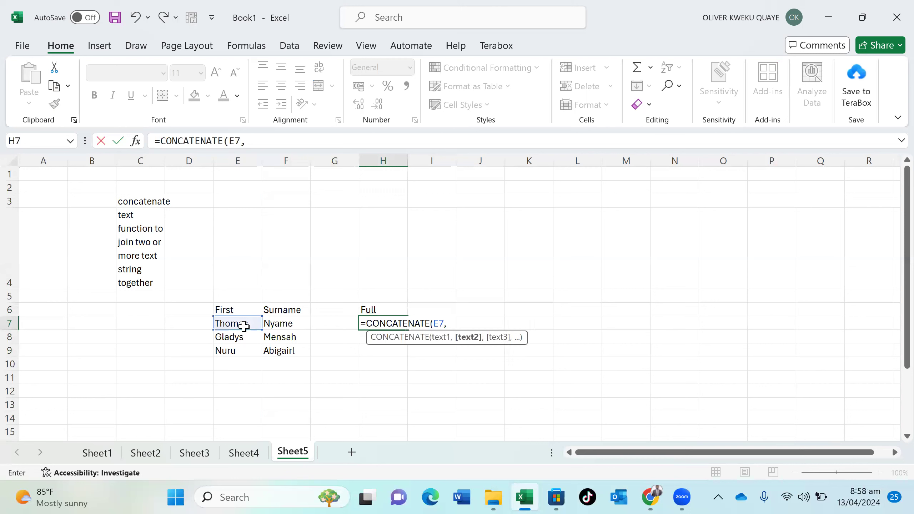
click(281, 324)
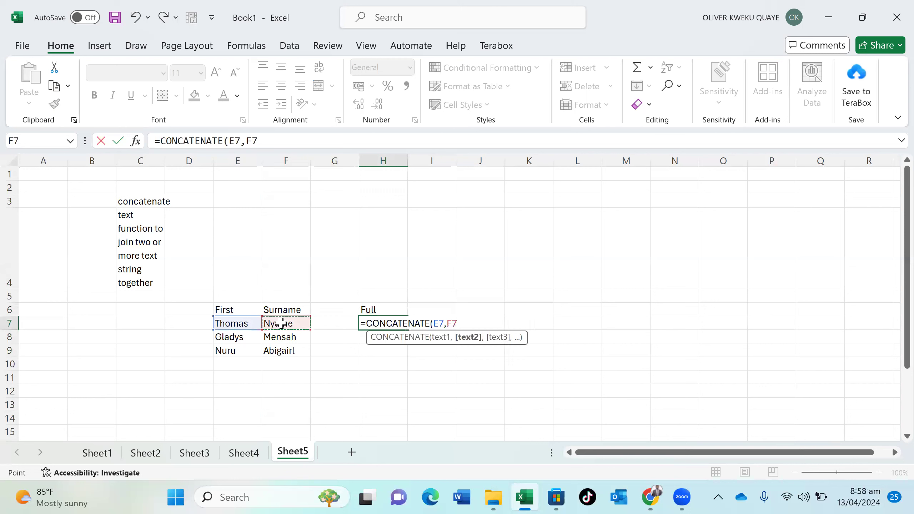
text())
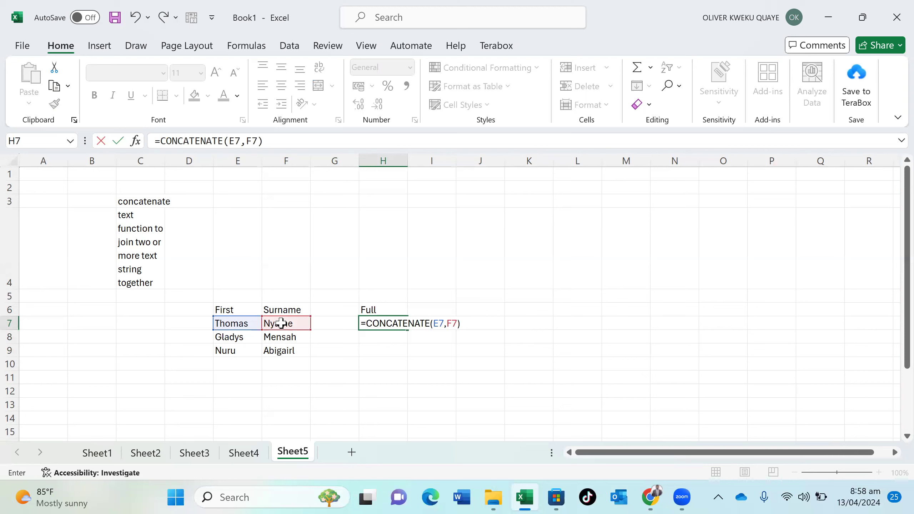
key(Return)
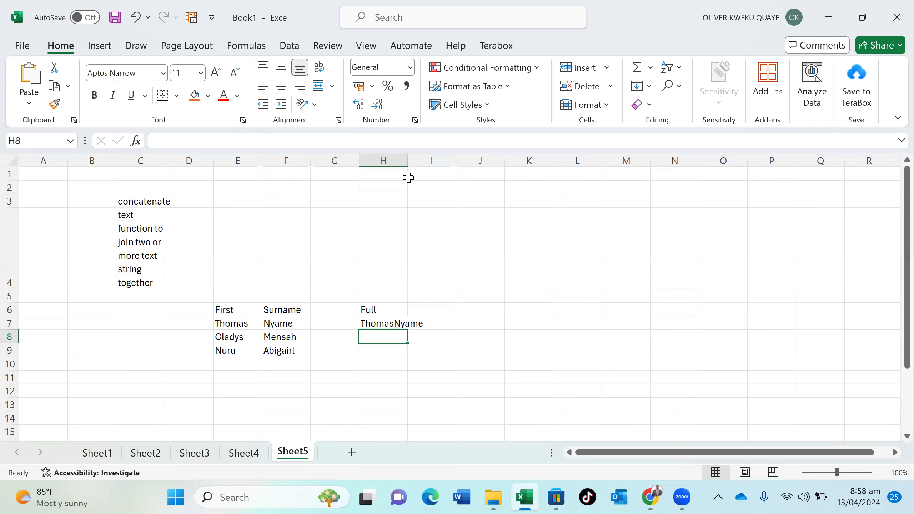
Autofit column H, then enter a CONCATENATE formula in I7 joining E7 and F7
double_click(407, 156)
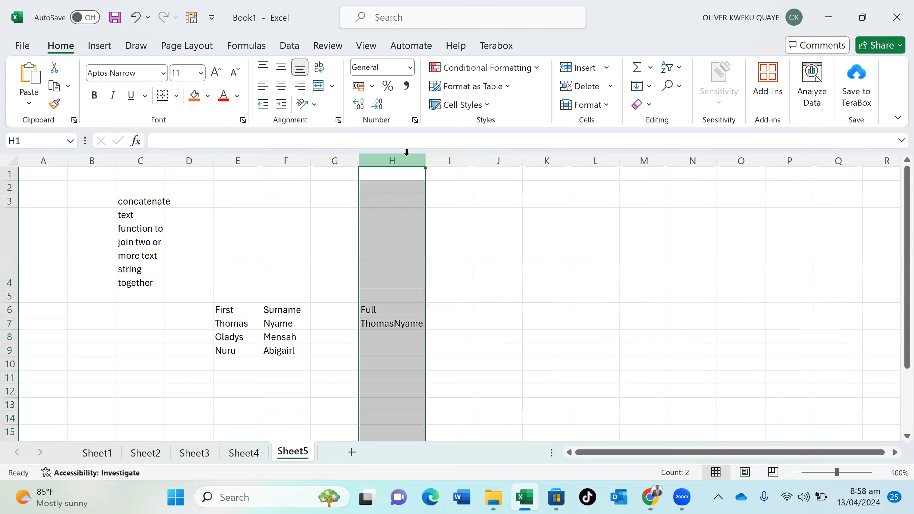
click(449, 313)
click(449, 323)
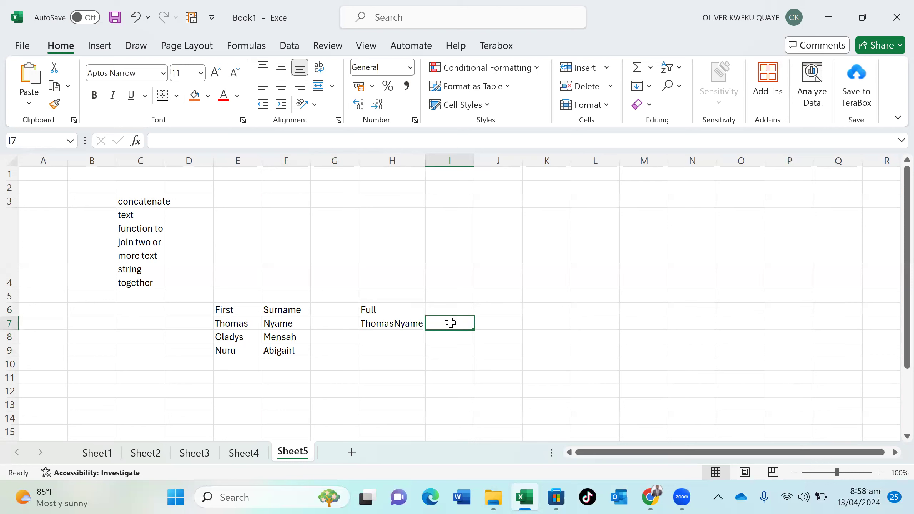
text(=co)
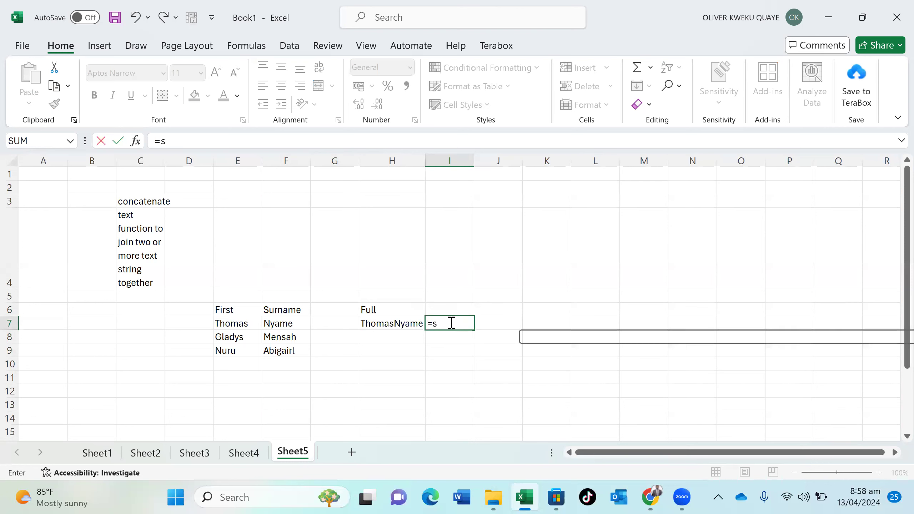
text(nca)
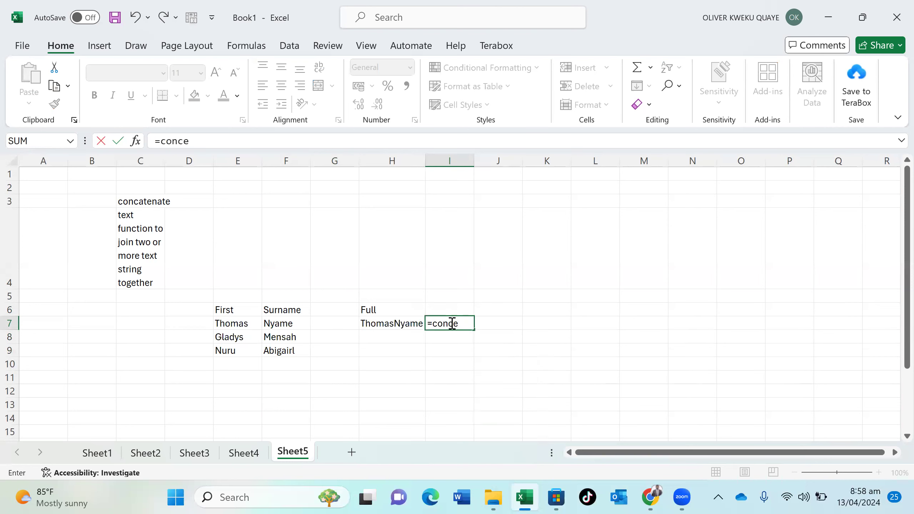
key(BackSpace)
double_click(468, 350)
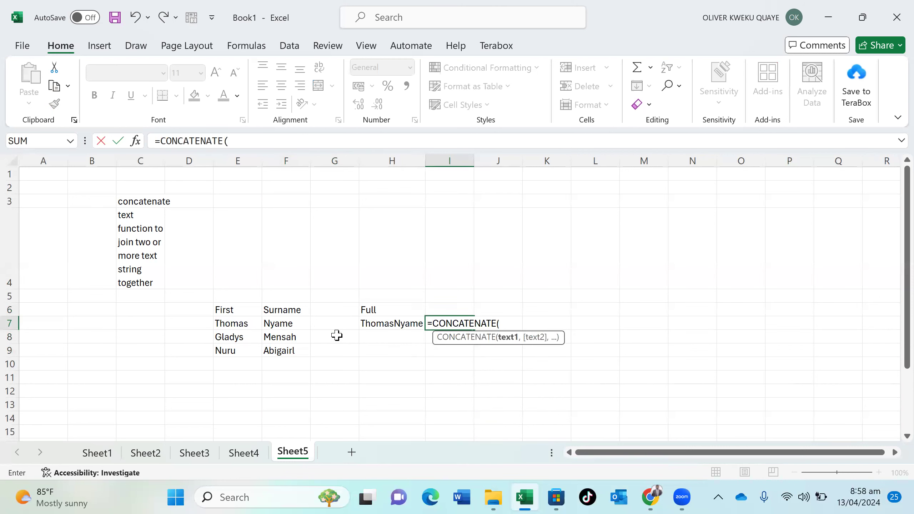
click(237, 326)
text(,)
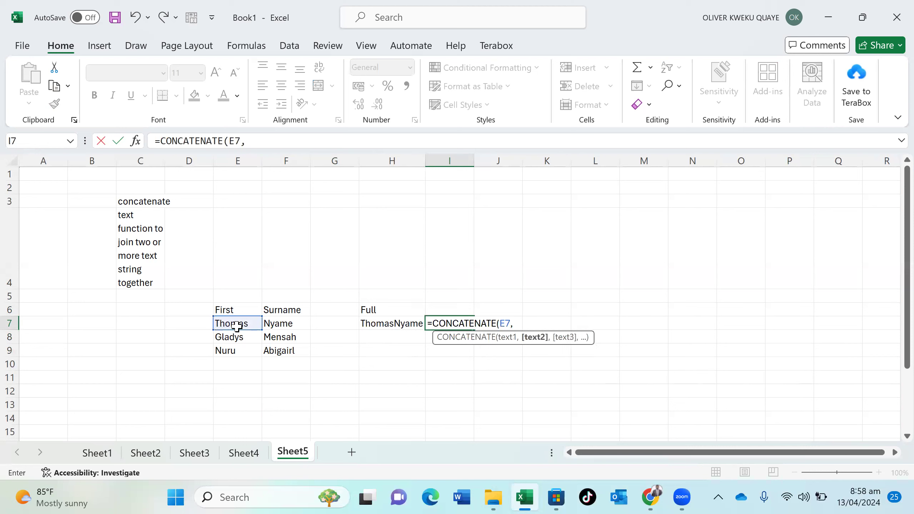
text("")
text(,)
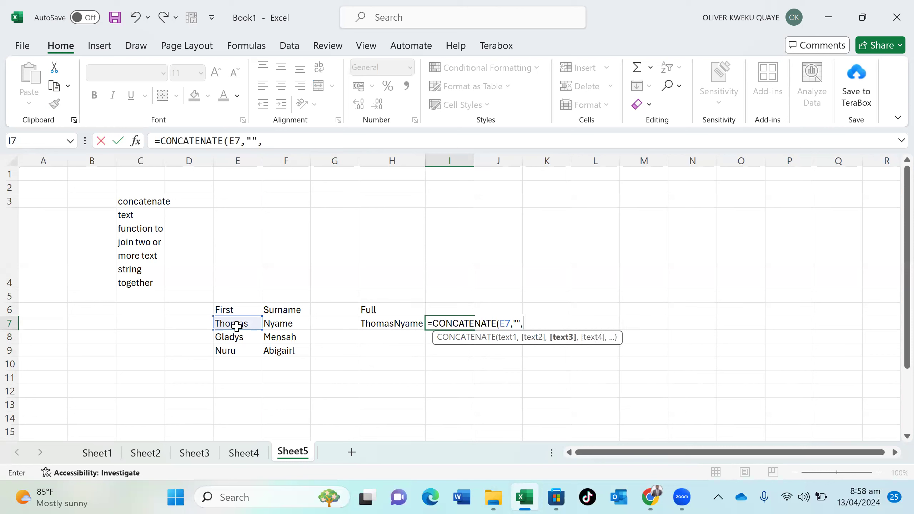
click(273, 325)
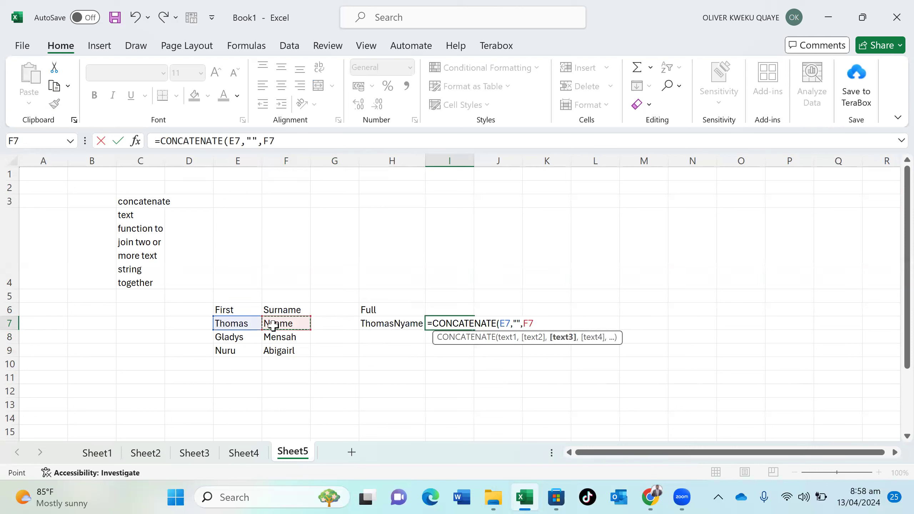
text())
key(Return)
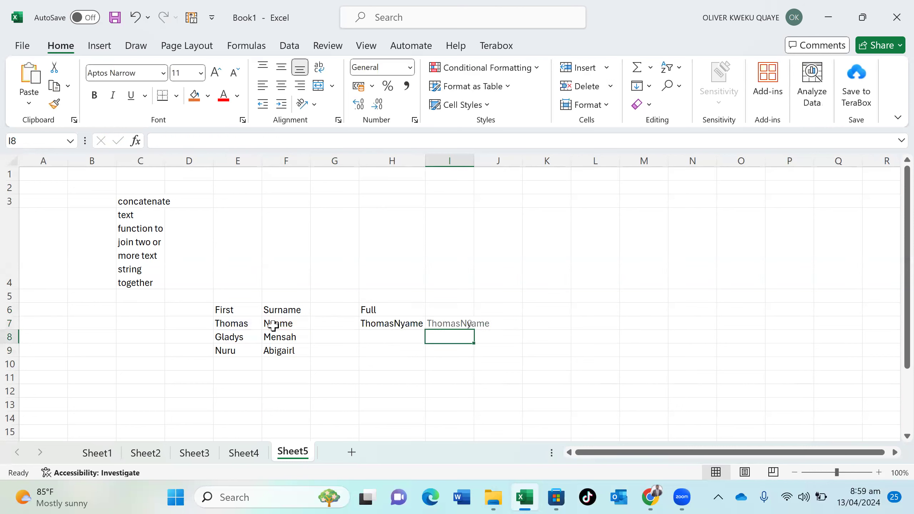
Autofit column I and add a space separator to the I7 CONCATENATE formula
double_click(474, 159)
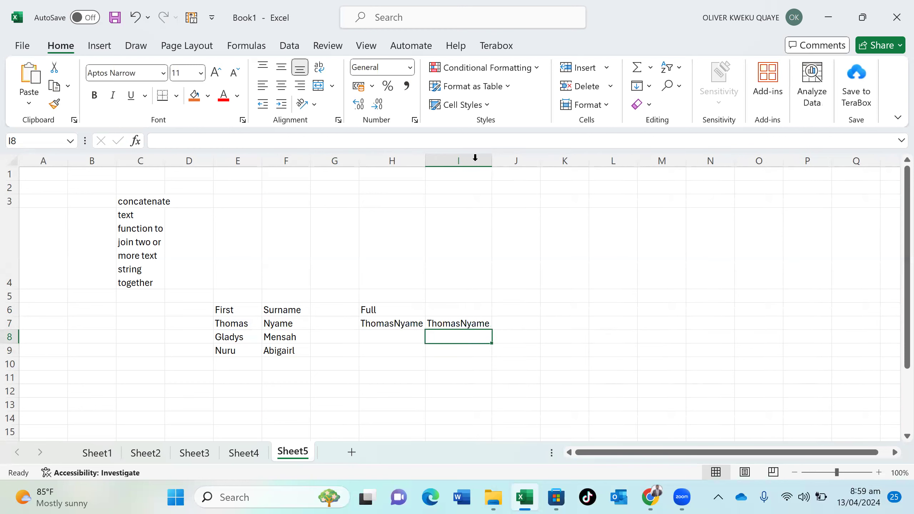
double_click(466, 324)
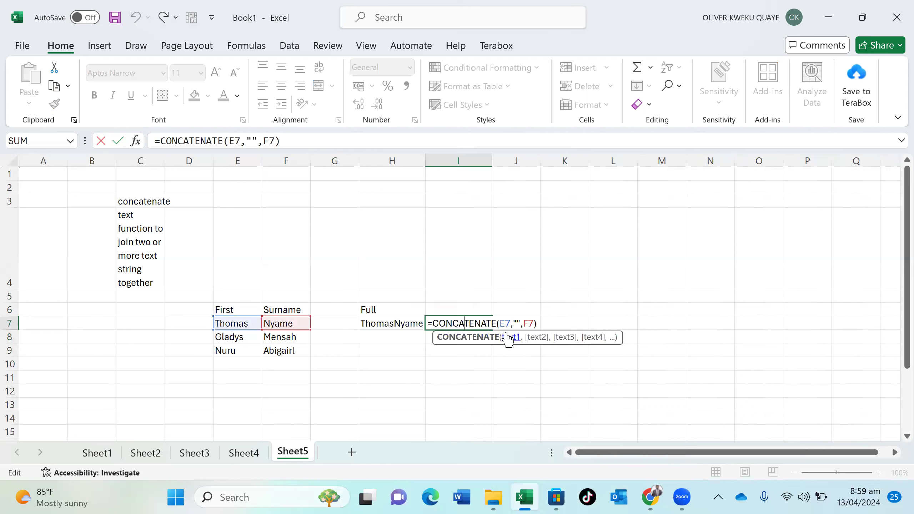
click(516, 324)
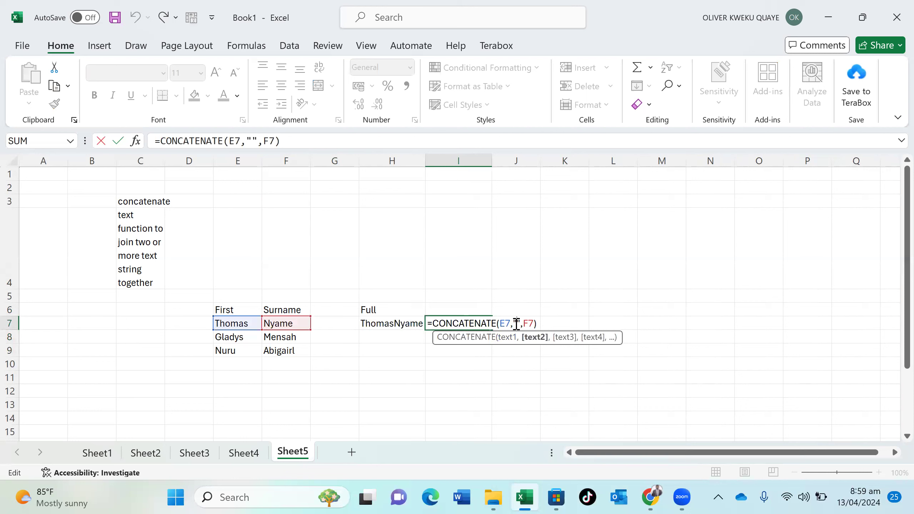
key(Return)
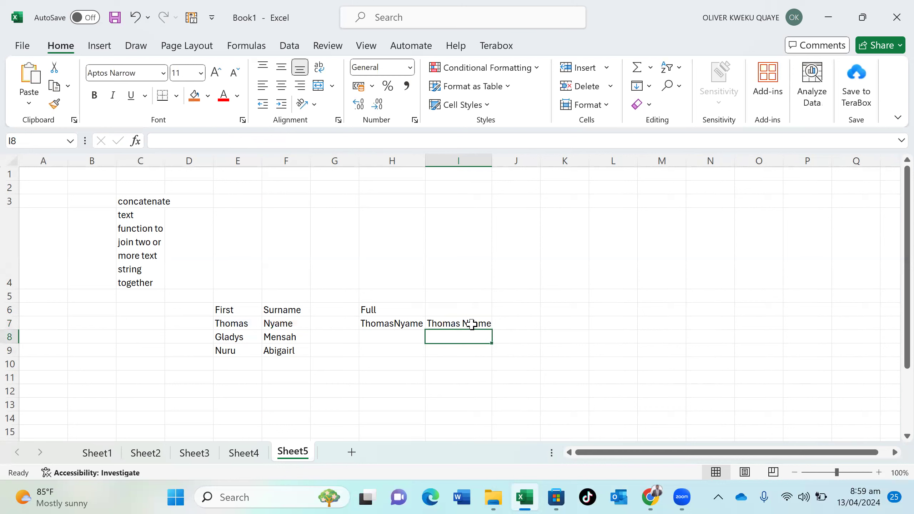
click(448, 323)
double_click(447, 324)
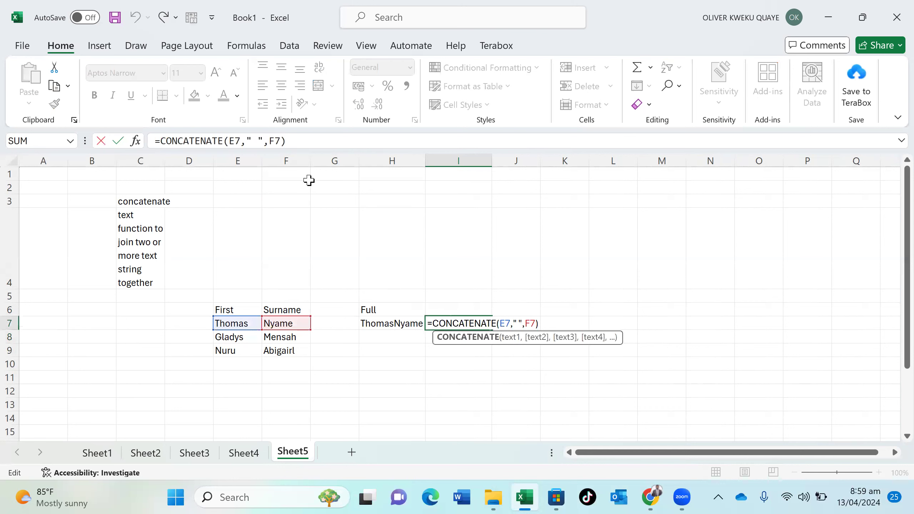
click(257, 141)
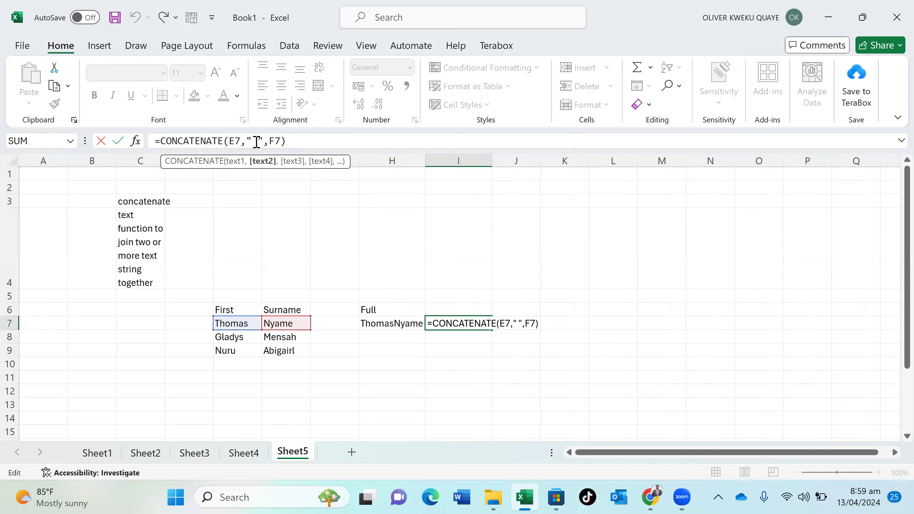
key(BackSpace)
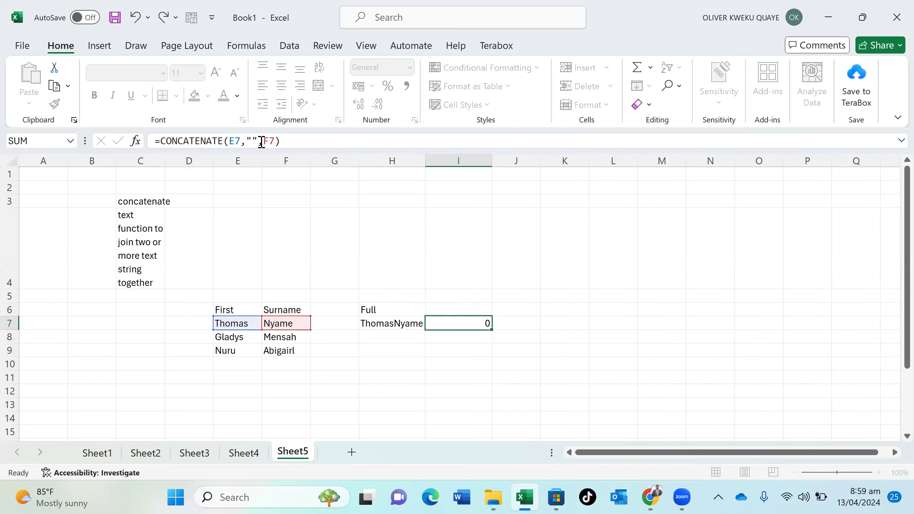
key(Return)
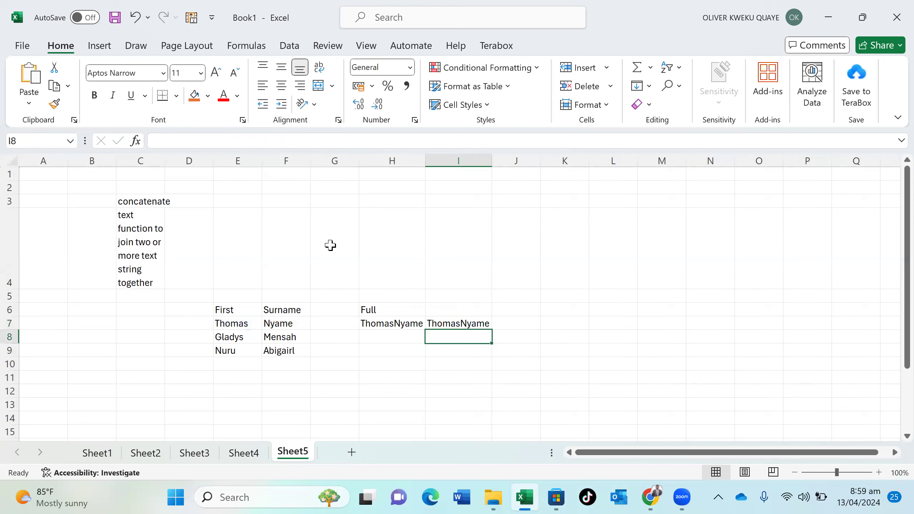
click(466, 323)
double_click(466, 323)
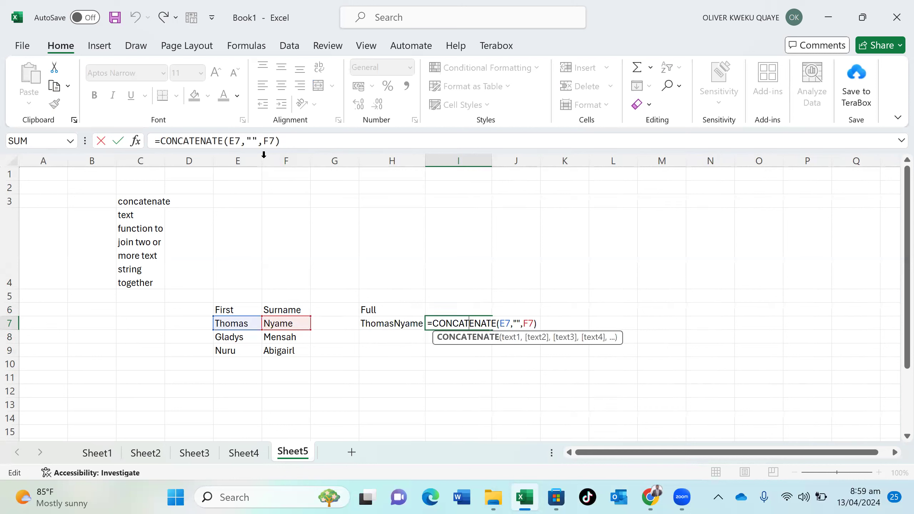
click(251, 142)
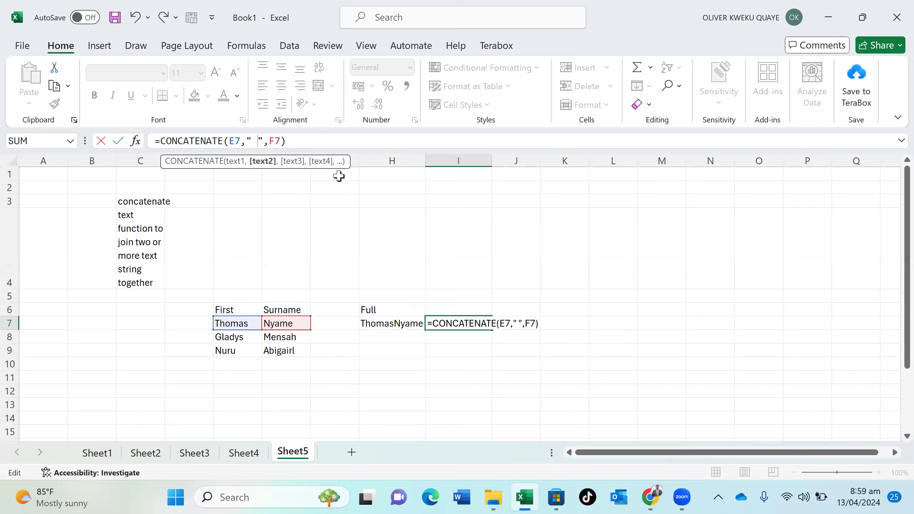
key(Return)
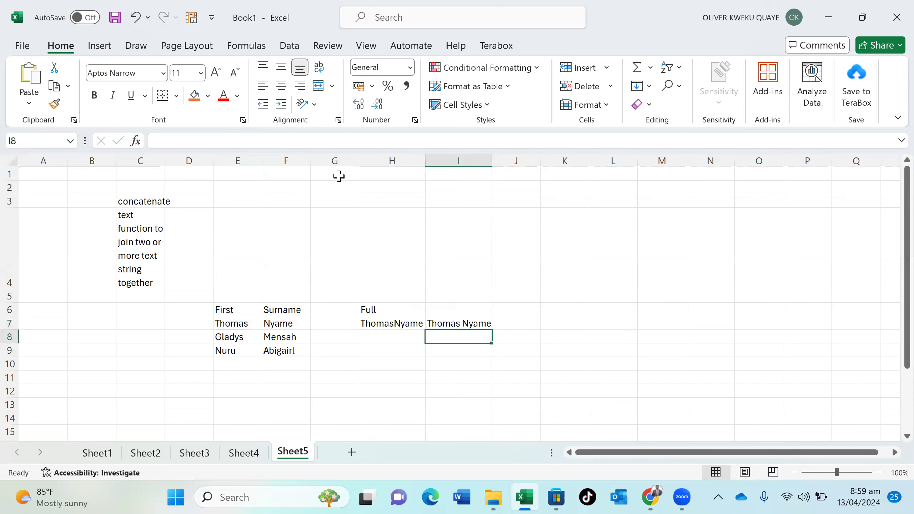
click(464, 325)
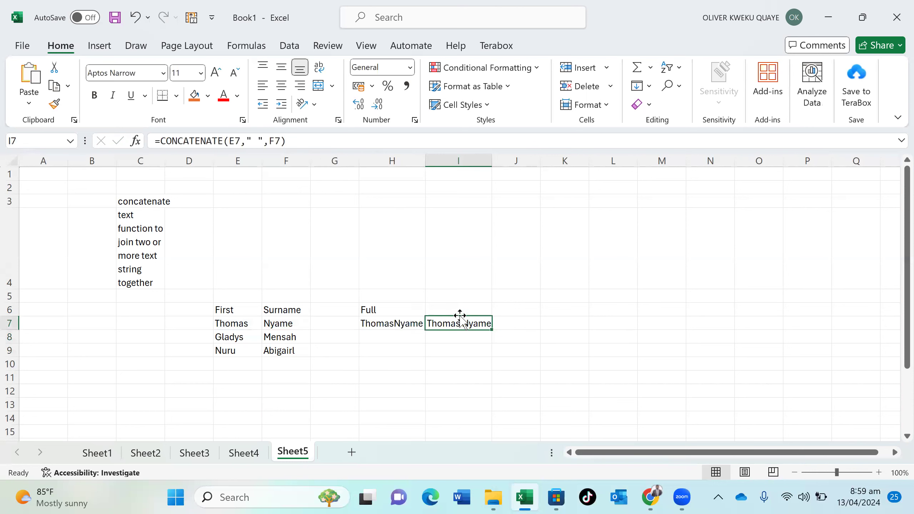
click(456, 309)
text(F)
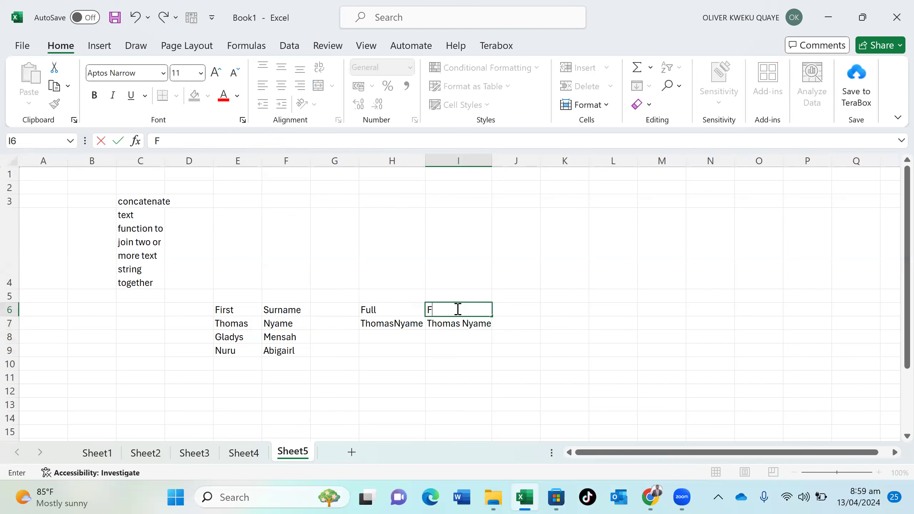
text(ull)
Commit the Full heading, then fill the H7 and I7 name formulas down to row 9
click(454, 333)
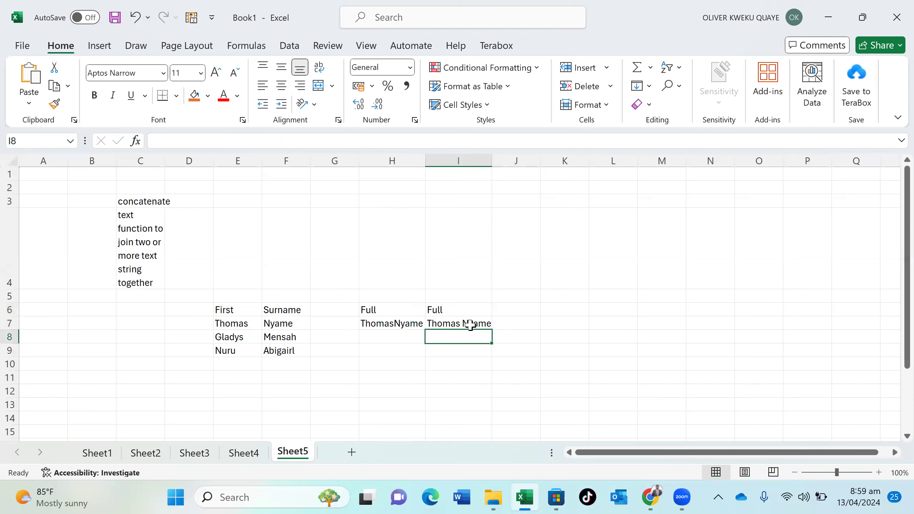
click(469, 326)
click(409, 323)
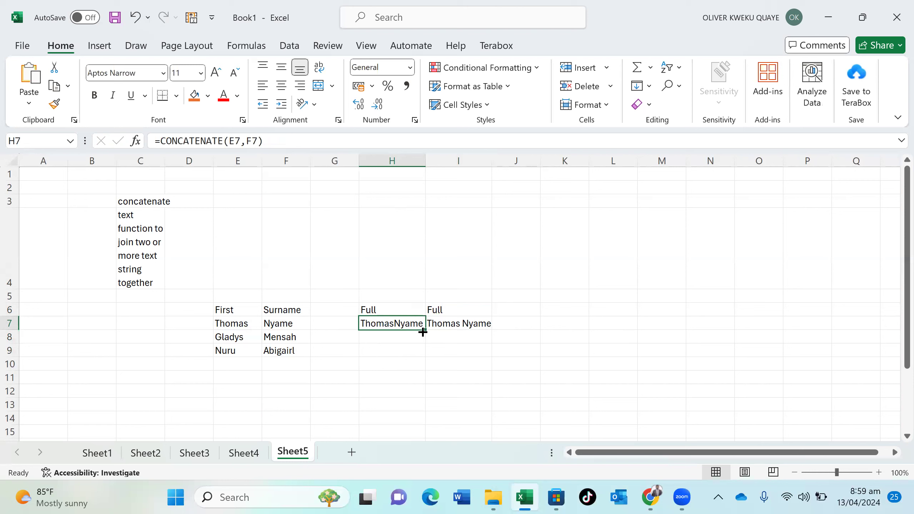
drag(423, 332, 424, 361)
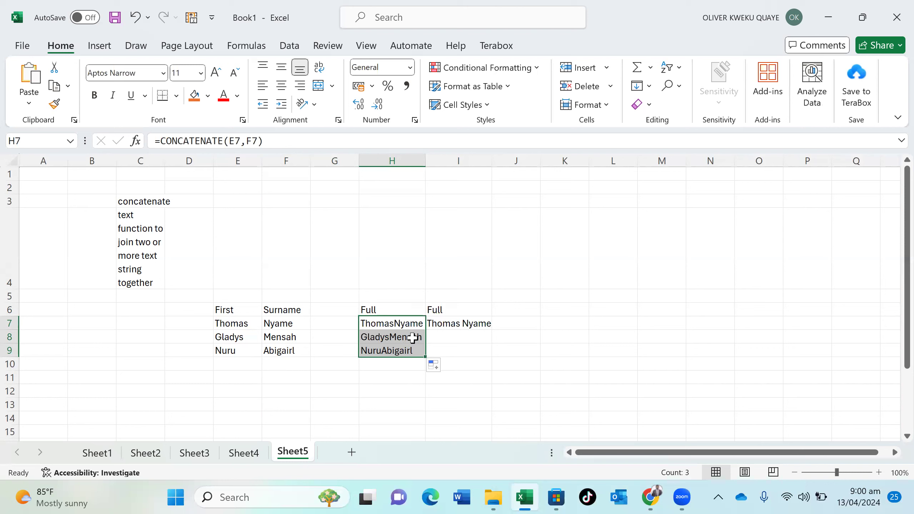
click(413, 338)
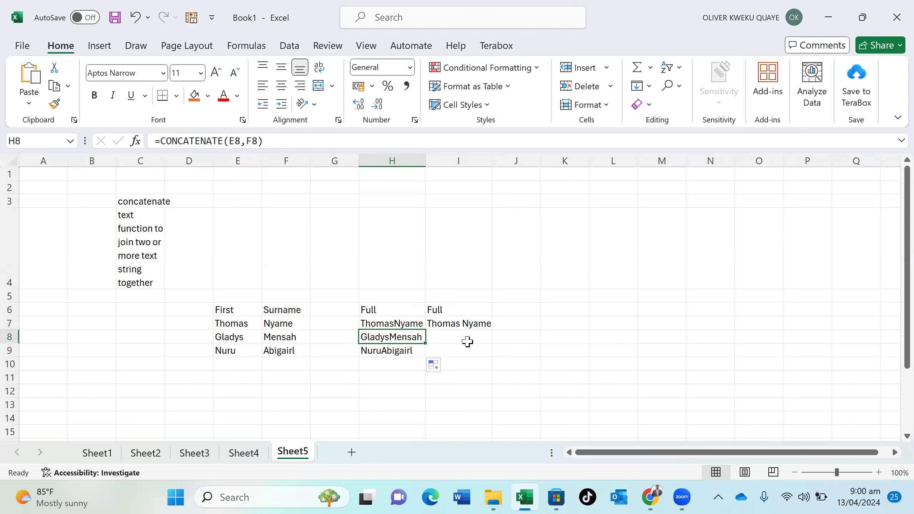
click(409, 324)
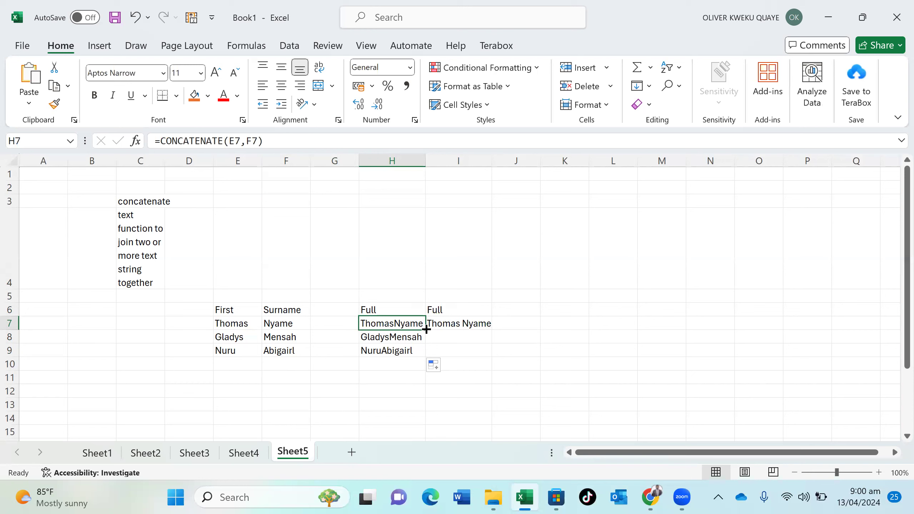
drag(426, 329, 426, 360)
click(466, 326)
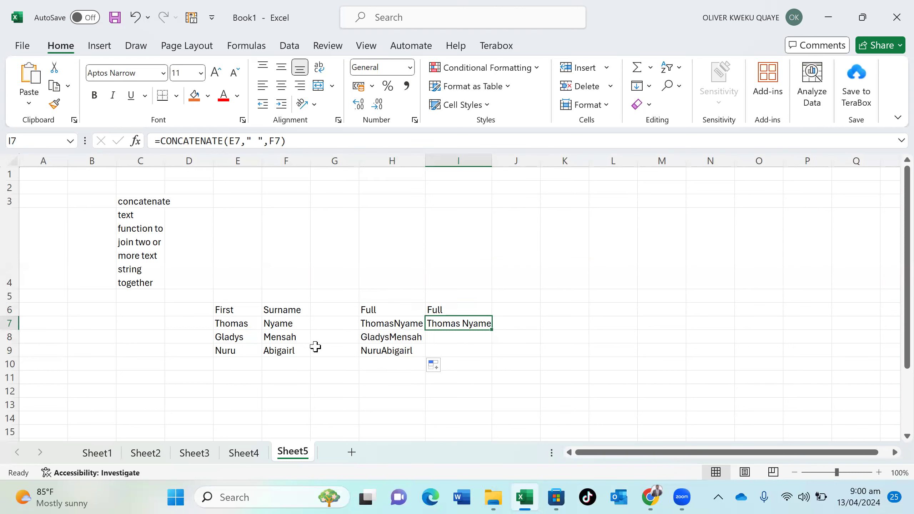
drag(492, 329, 493, 353)
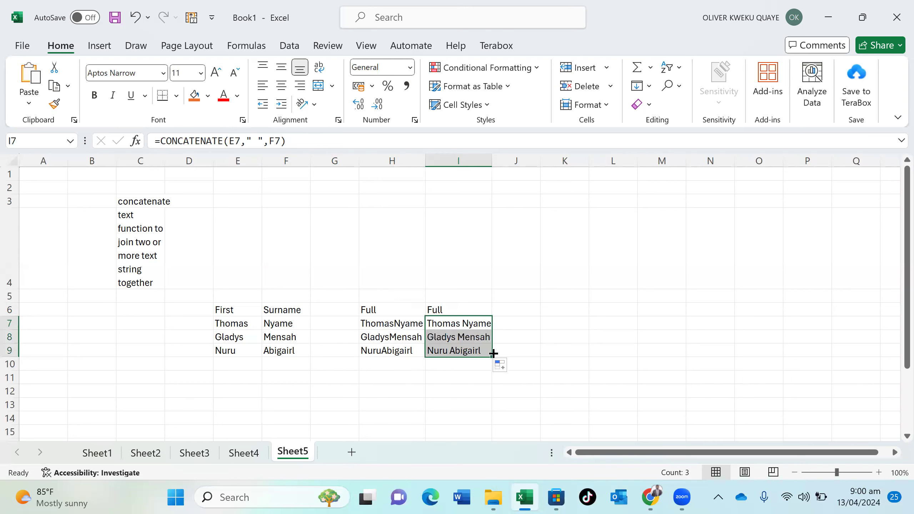
click(466, 381)
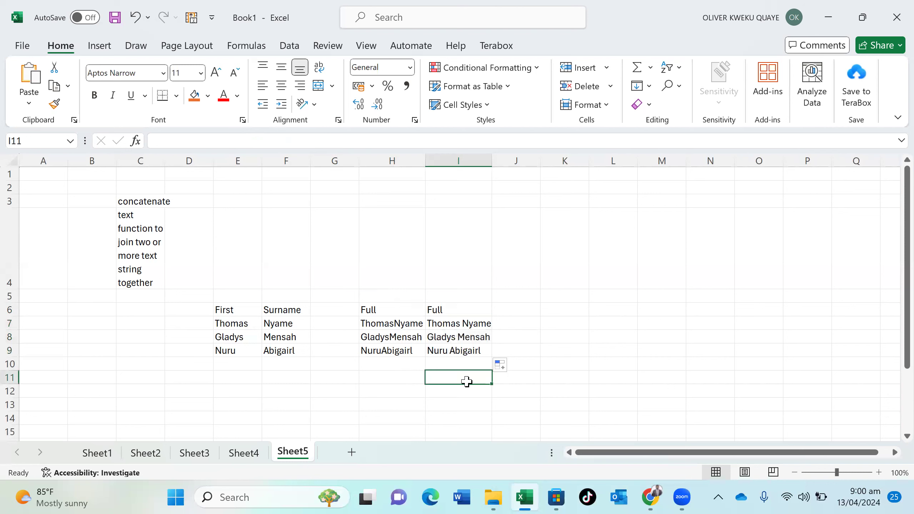
Add Sheet6 and put an 'if' heading with orange fill in D3
click(351, 452)
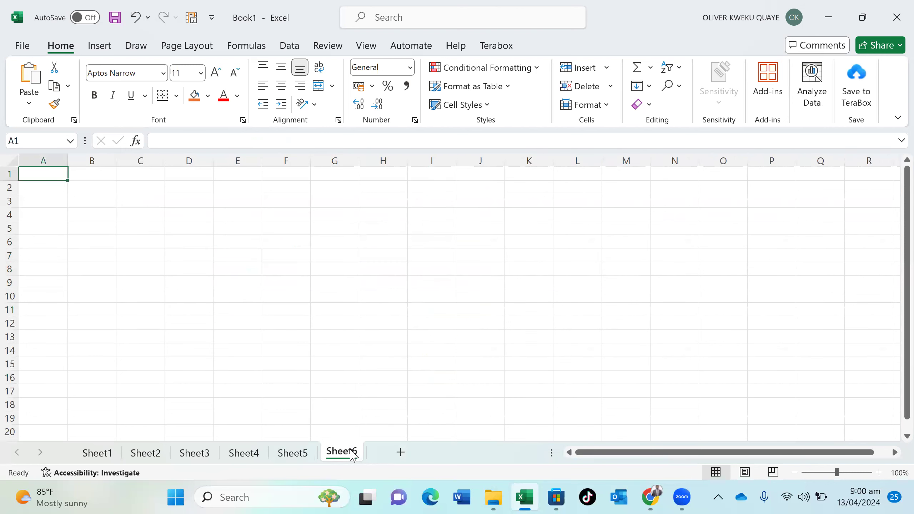
click(188, 204)
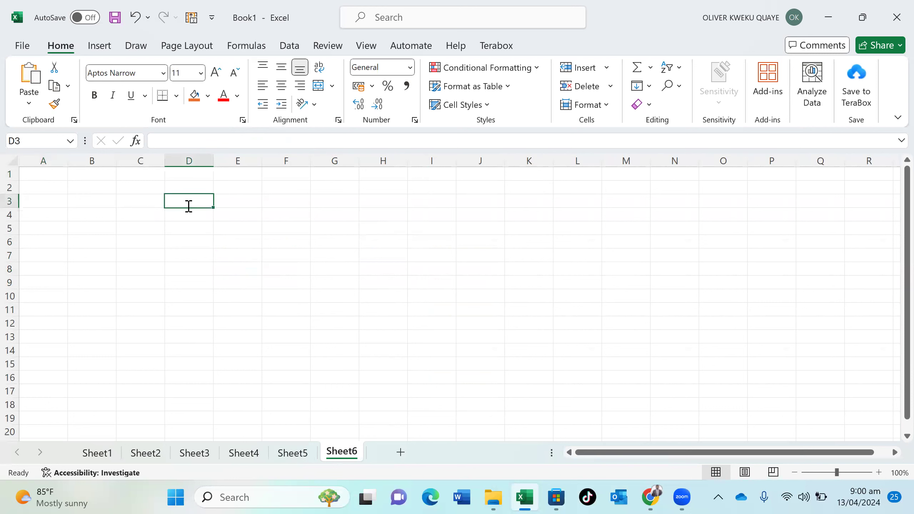
text(if)
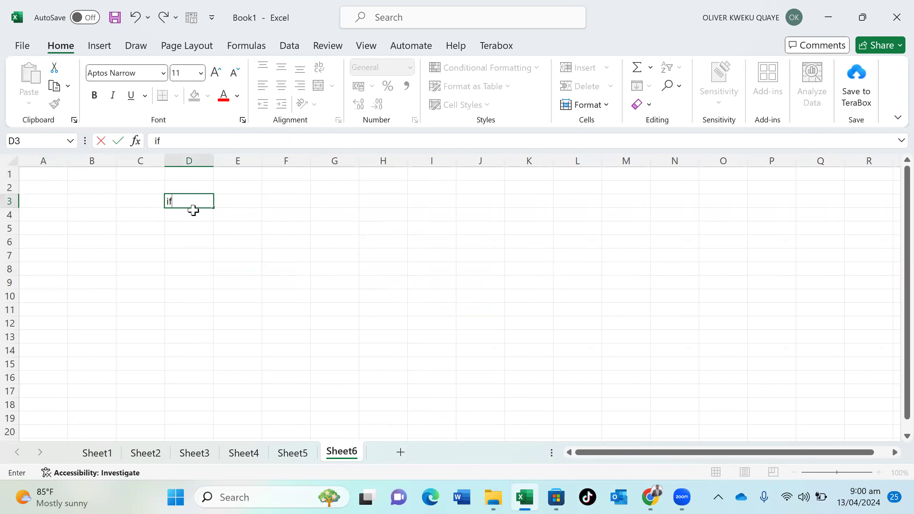
key(Return)
click(189, 202)
click(199, 101)
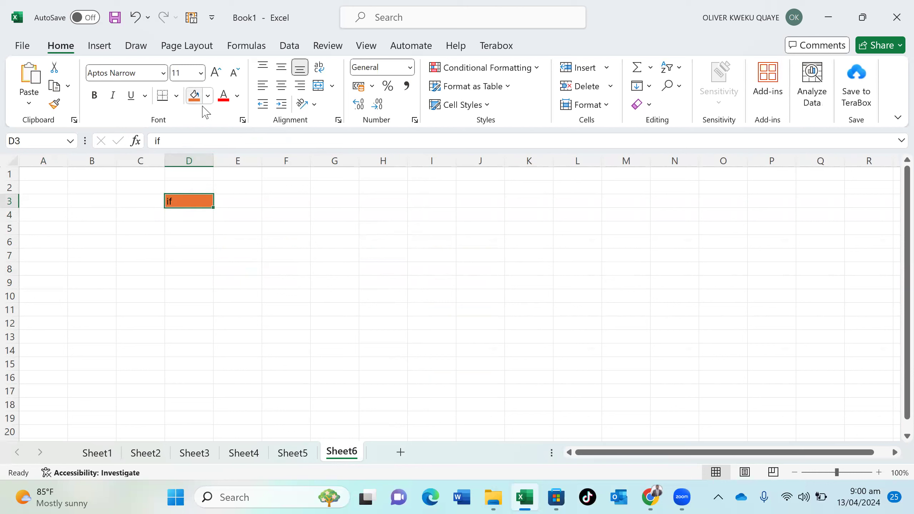
click(238, 220)
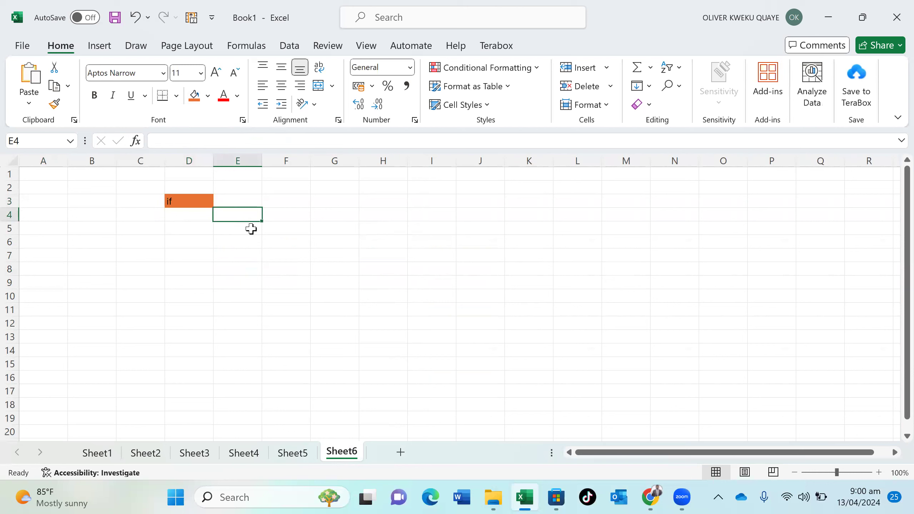
Type 'list of fruits' in E4 with Apple, Mango, Organge and Tomato in E5:E8
text(list of fruits)
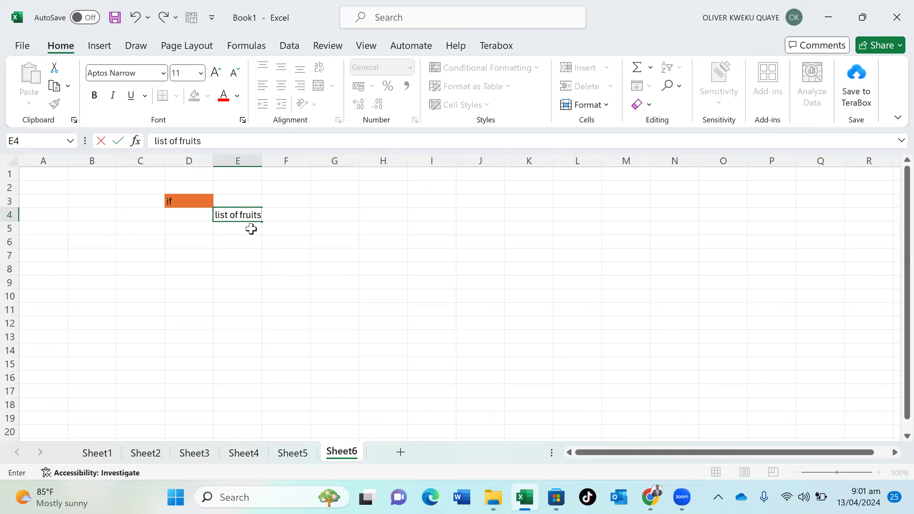
key(Return)
text(Apple)
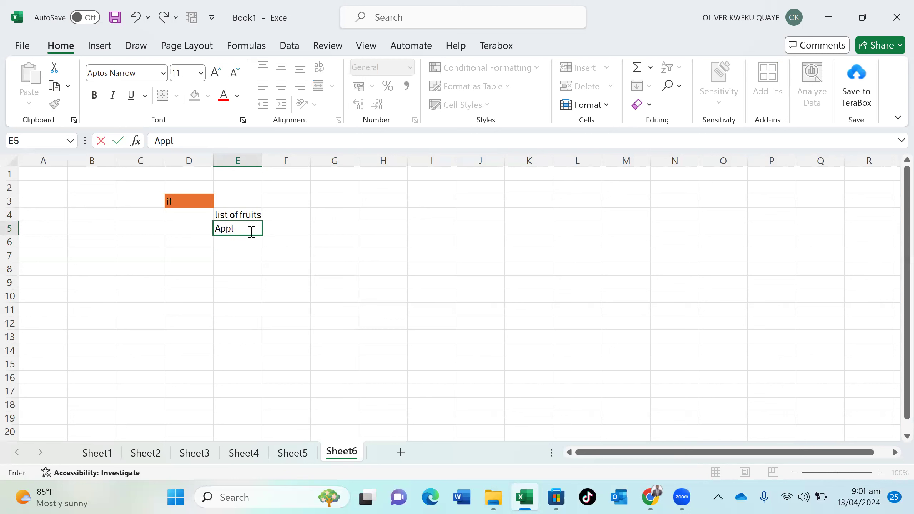
key(Return)
text(Mango)
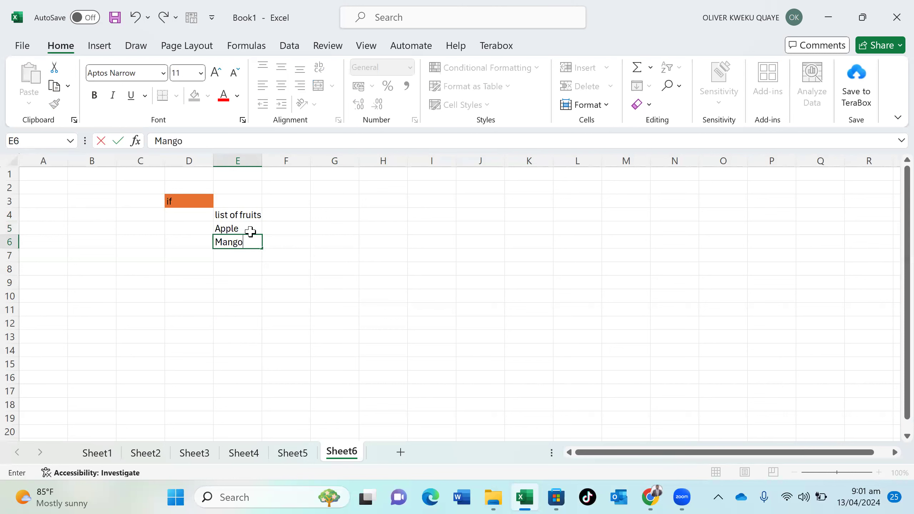
key(Return)
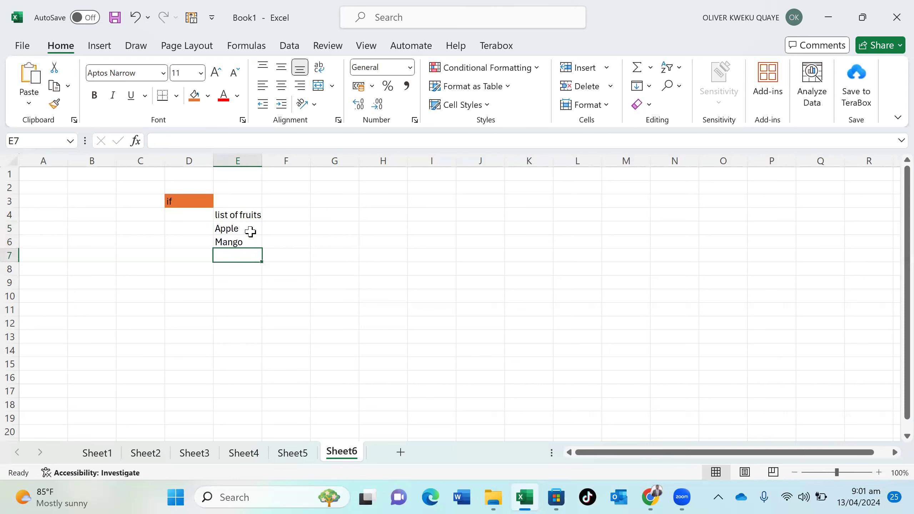
text(Organi)
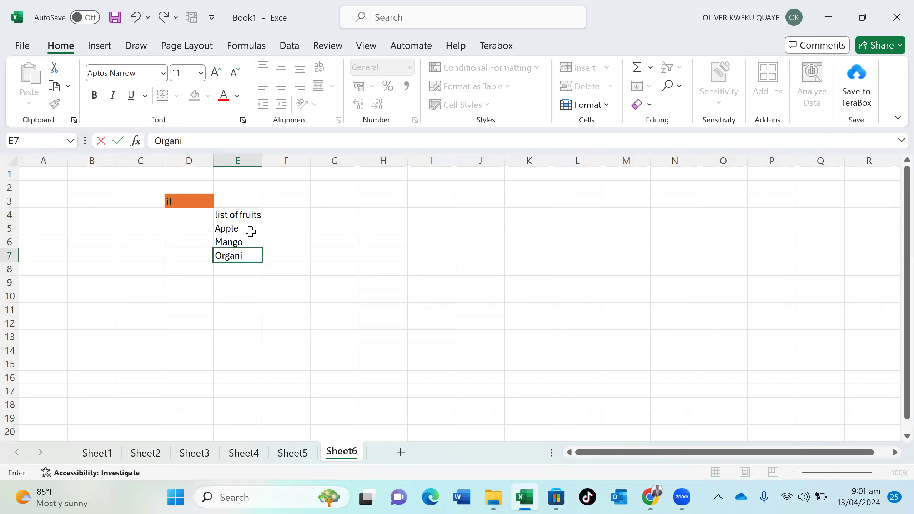
key(BackSpace)
text(nge)
key(Return)
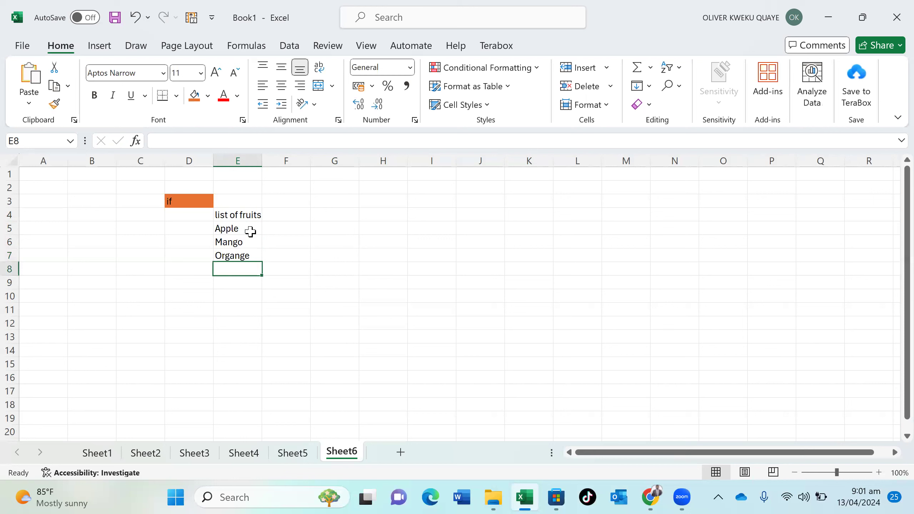
text(Tomato)
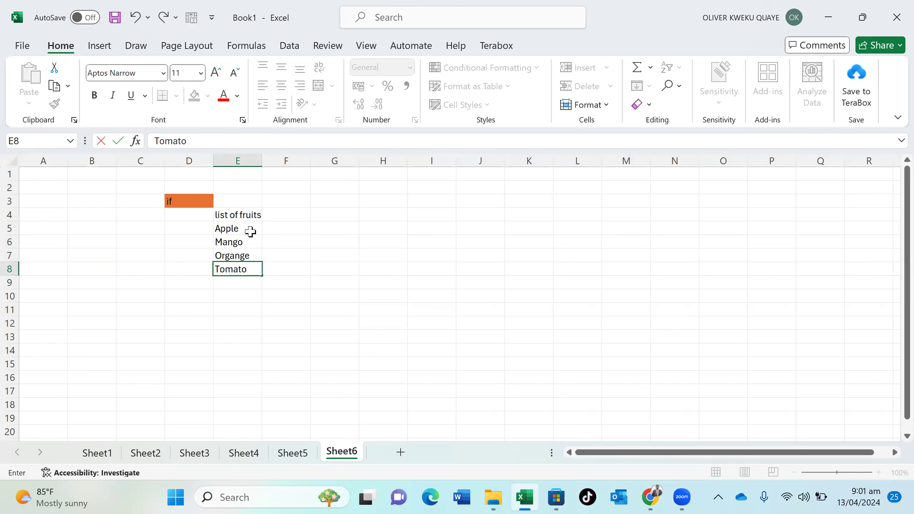
key(Return)
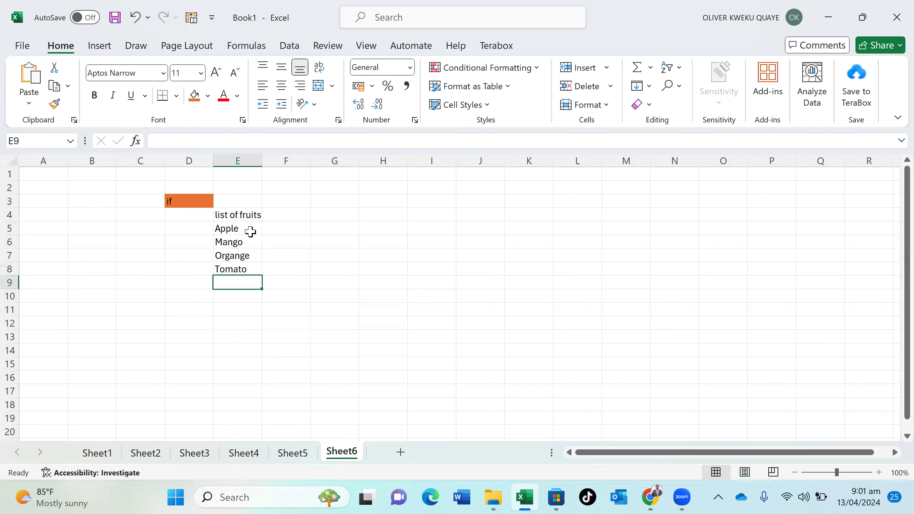
click(322, 229)
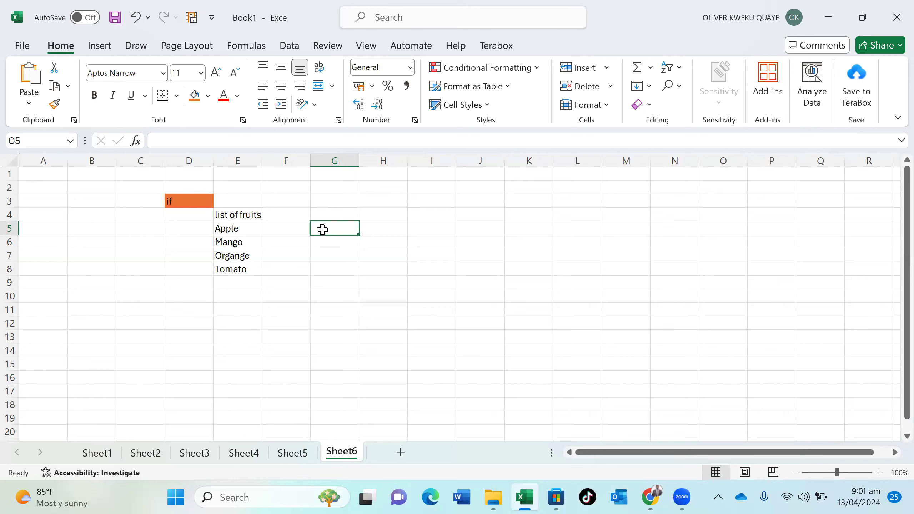
Start G5's formula as =IF( using autocomplete, discarding a draft 'Apple=' condition
text(=)
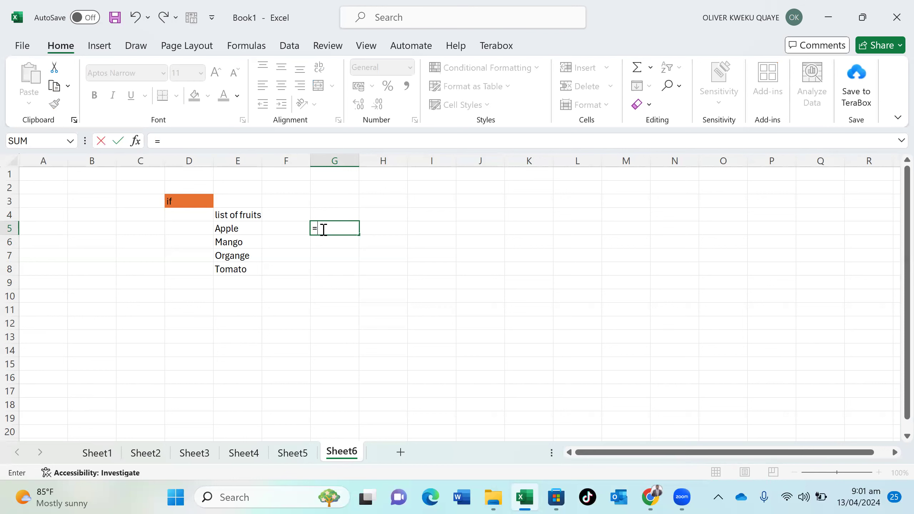
text(id)
key(BackSpace)
text(f)
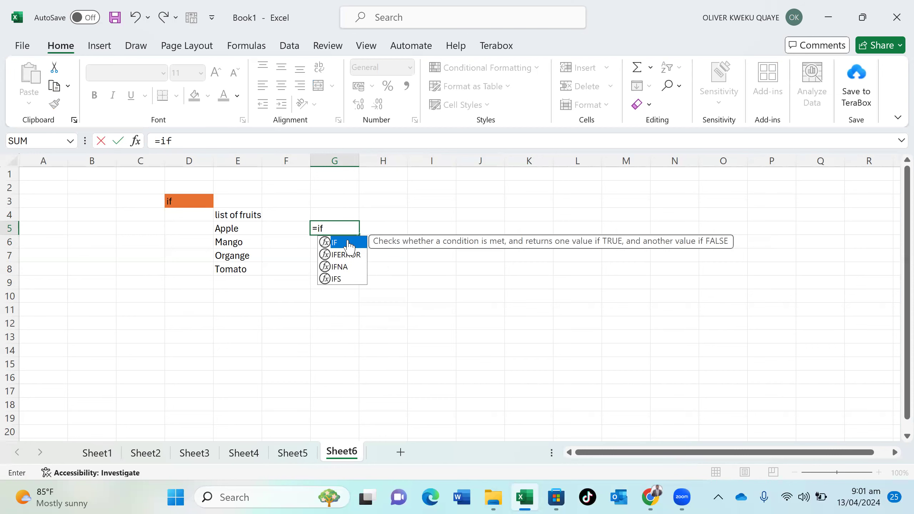
double_click(348, 242)
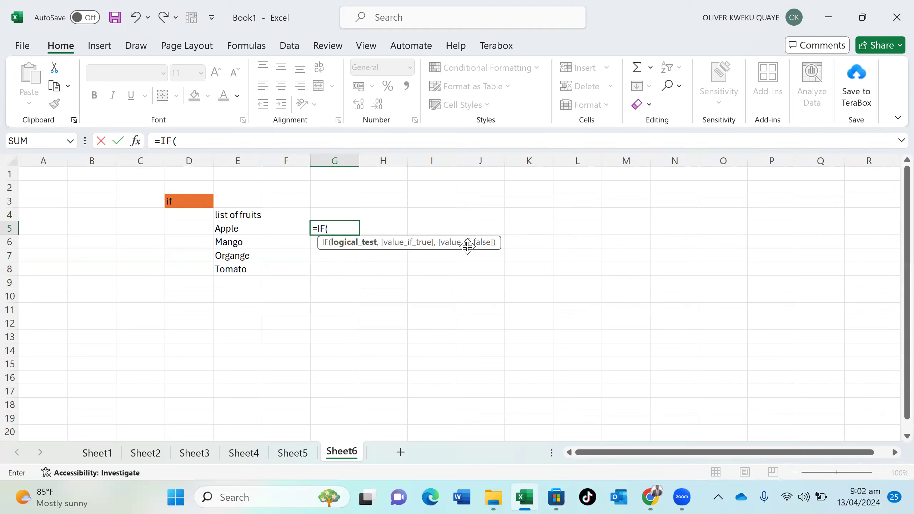
text(Apple)
text(=)
key(BackSpace)
key(BackSpace)
key(BackSpace)
key(BackSpace)
key(BackSpace)
key(BackSpace)
Write G5's condition E5="Apple" with True and FALSE as the result arguments
click(246, 228)
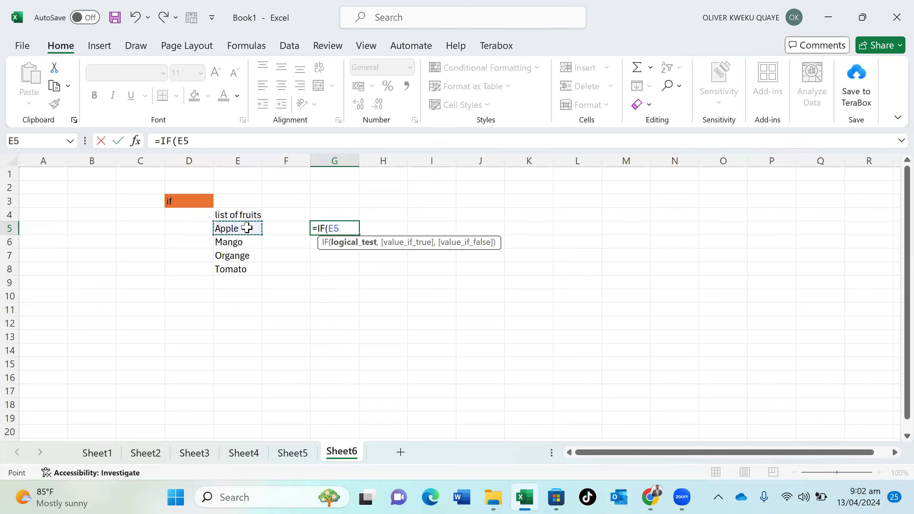
text(=a)
key(BackSpace)
text("a)
key(BackSpace)
text(Appl)
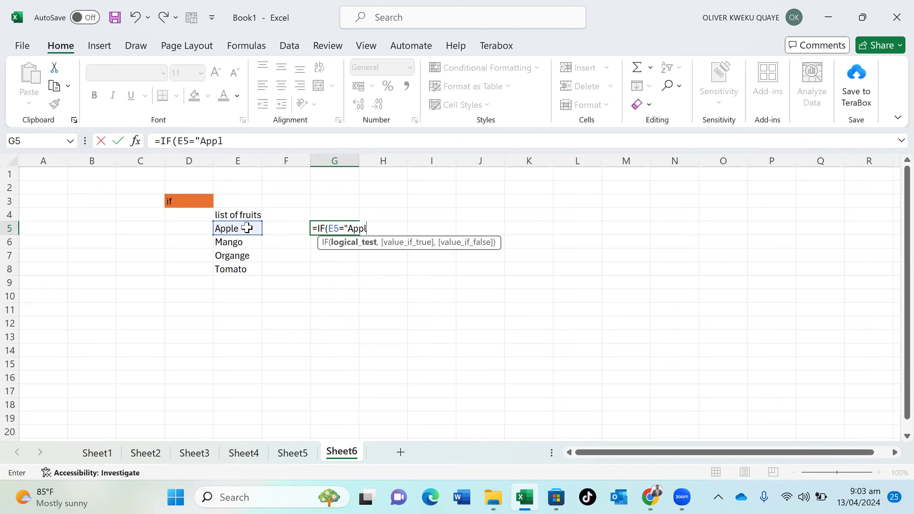
text(e",)
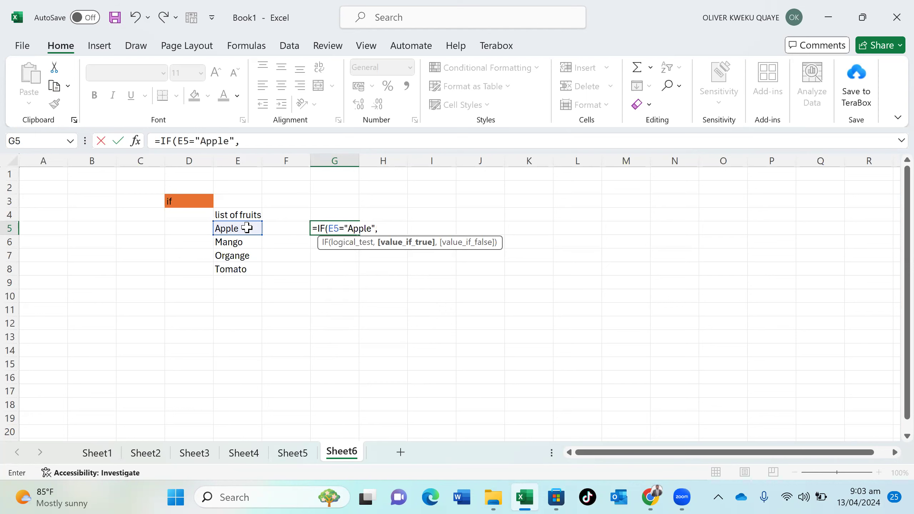
text( T)
text(ur)
key(BackSpace)
key(BackSpace)
text(rue)
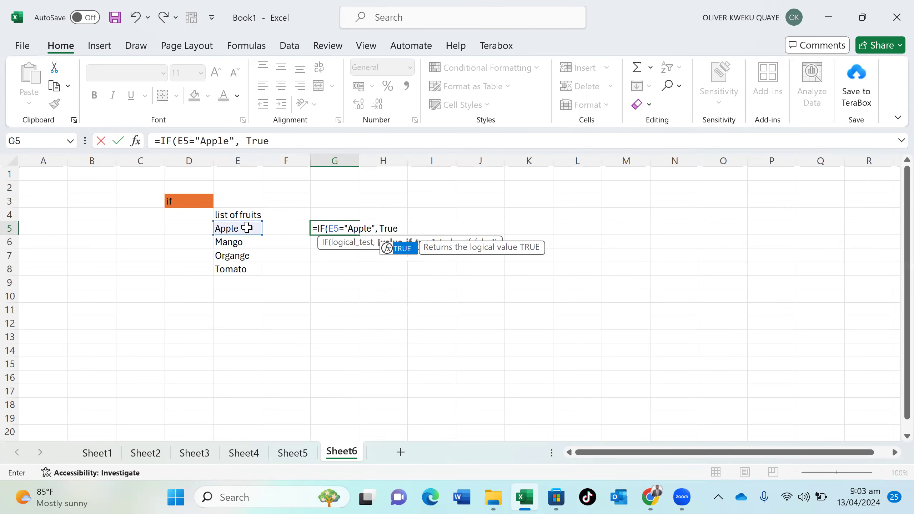
text(,)
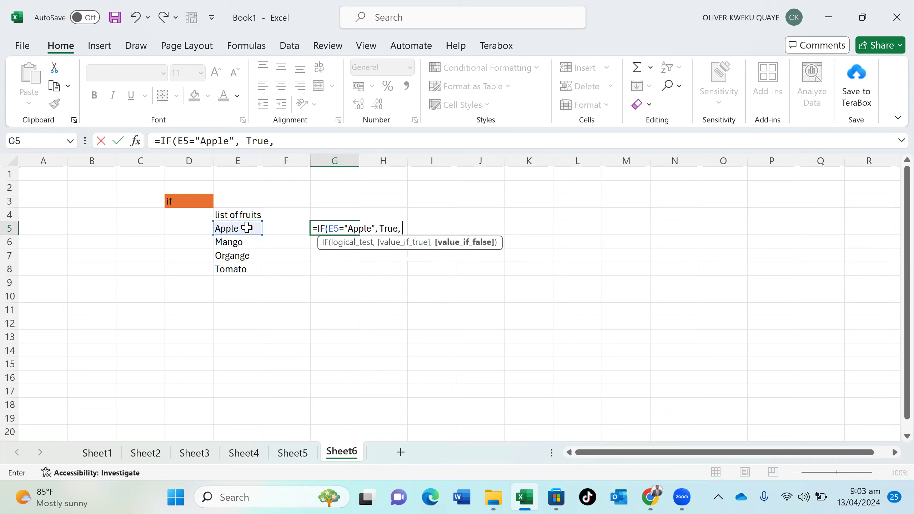
text( False)
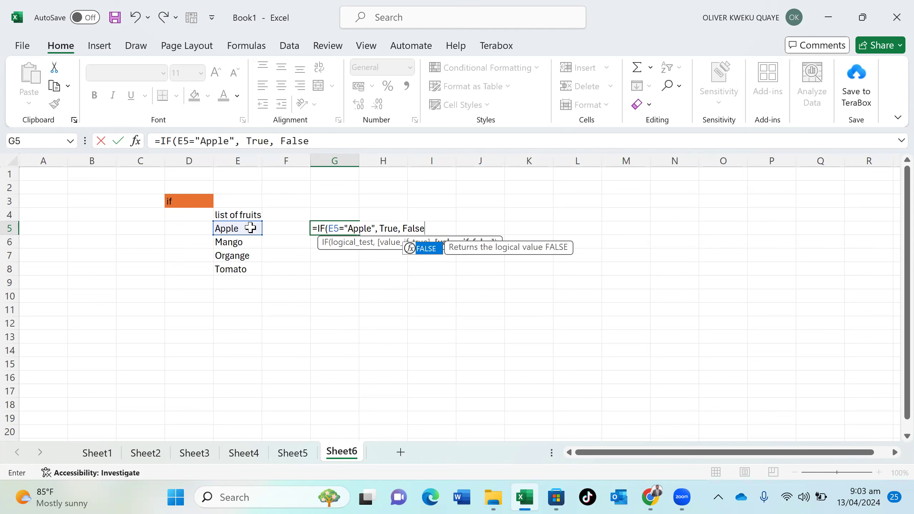
double_click(428, 249)
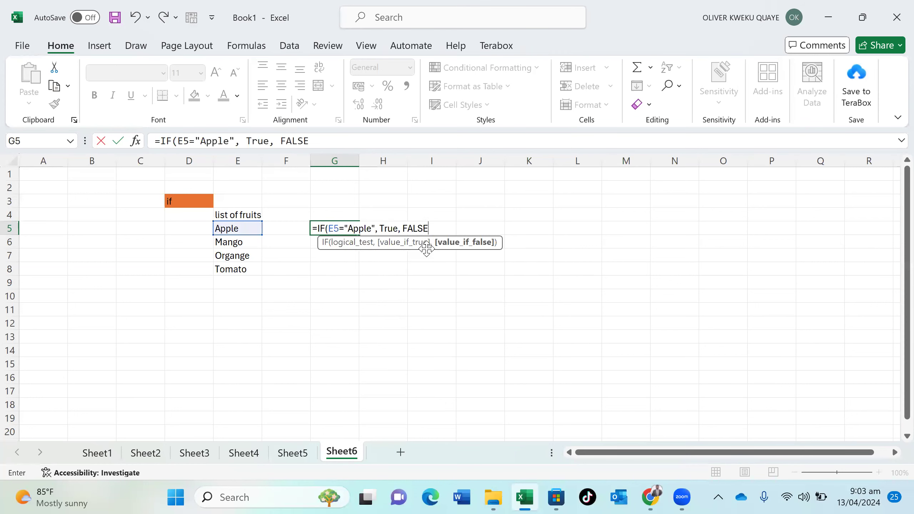
Replace True with TRUE and close G5 as =IF(E5="Apple", TRUE, FALSE)
click(394, 227)
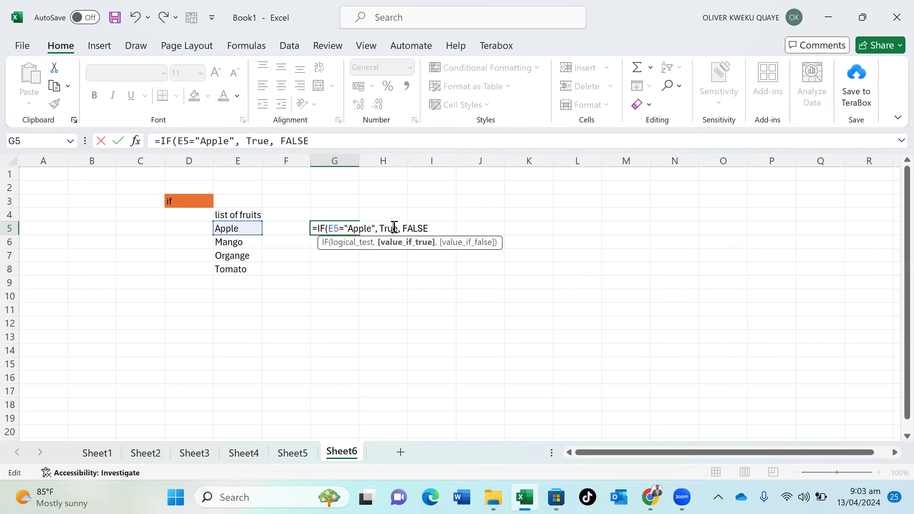
key(BackSpace)
key(BackSpace)
key(BackSpace)
key(BackSpace)
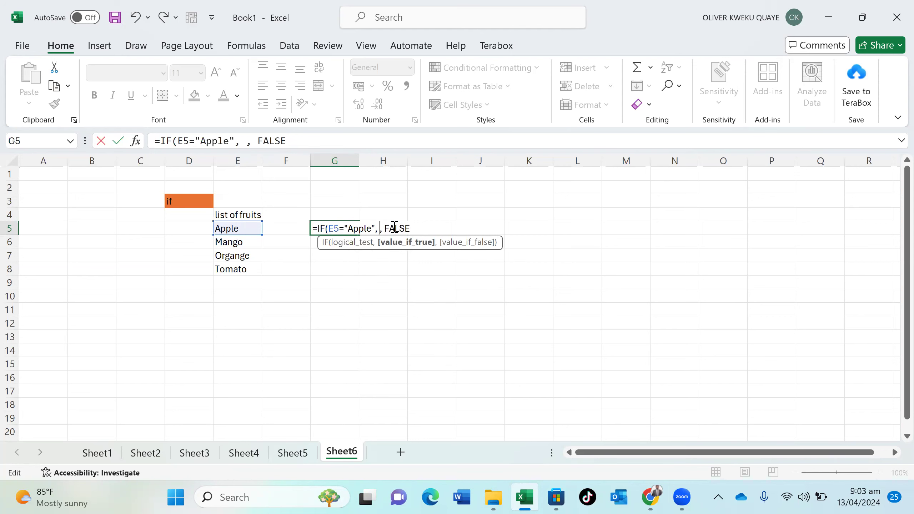
text(T)
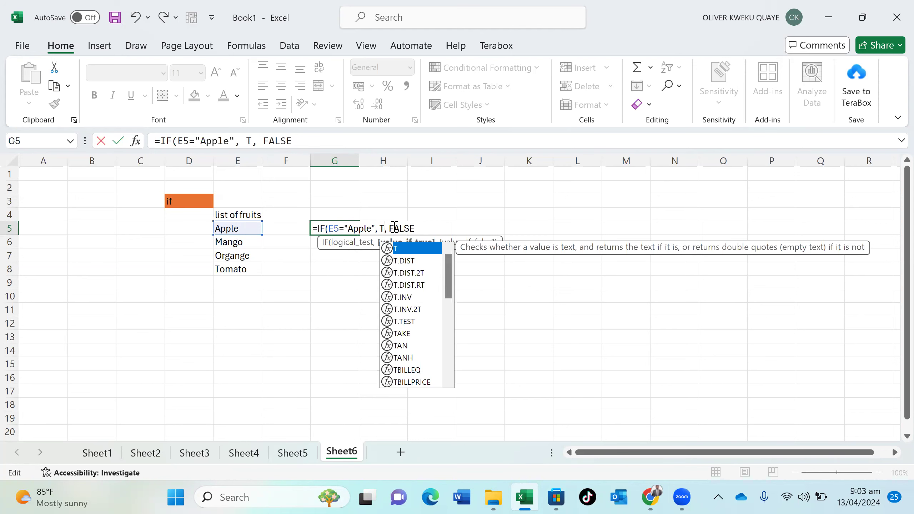
text(RU)
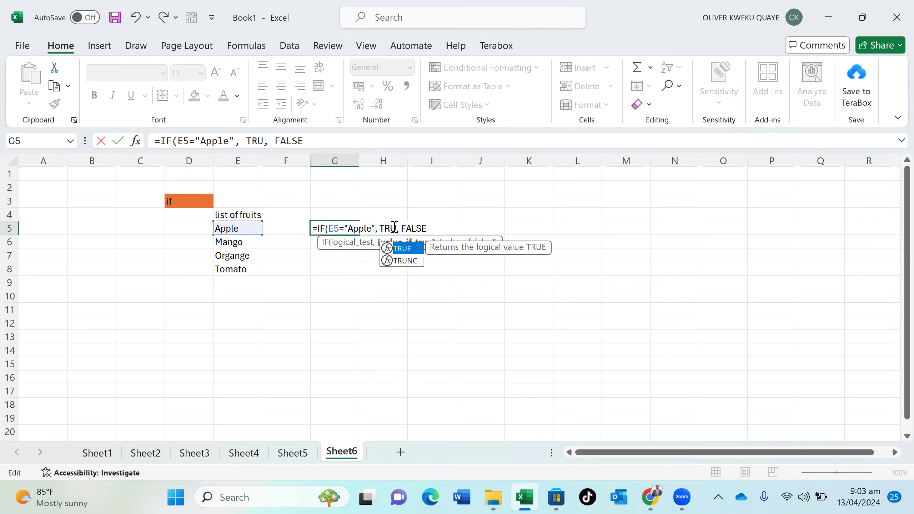
double_click(404, 249)
click(443, 228)
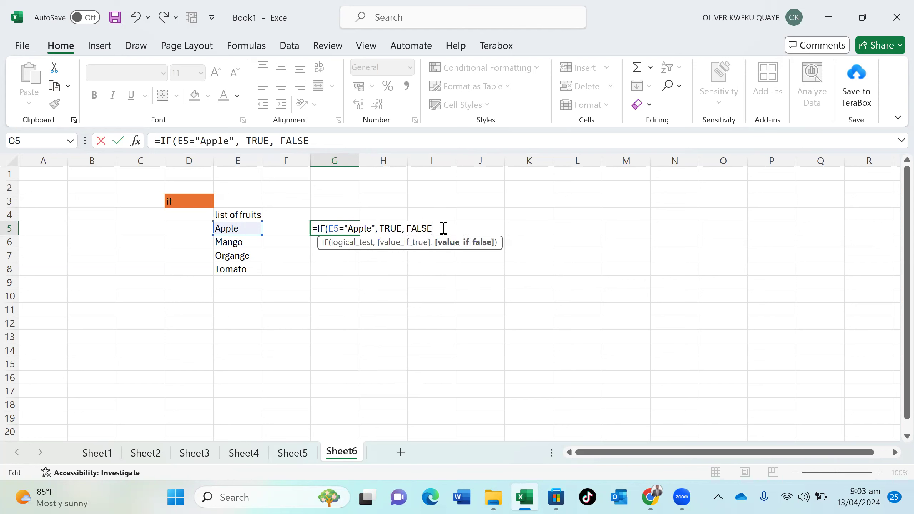
text())
key(Return)
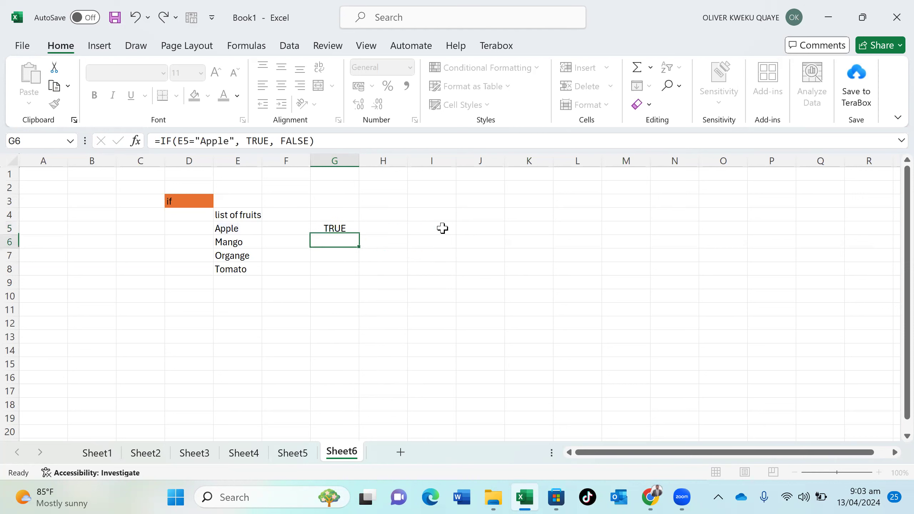
Fill the Apple check down to G8 and add Apple, ca, Apple in E9:E11
click(354, 226)
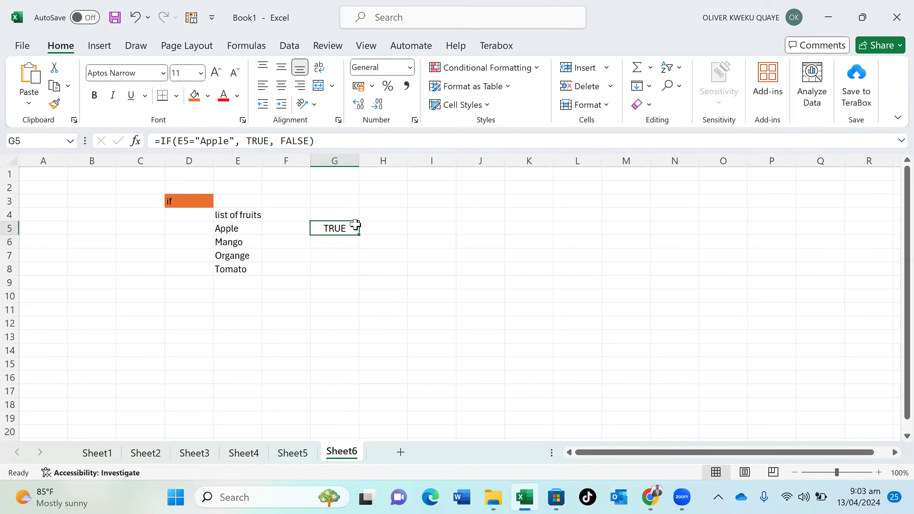
drag(358, 234, 357, 275)
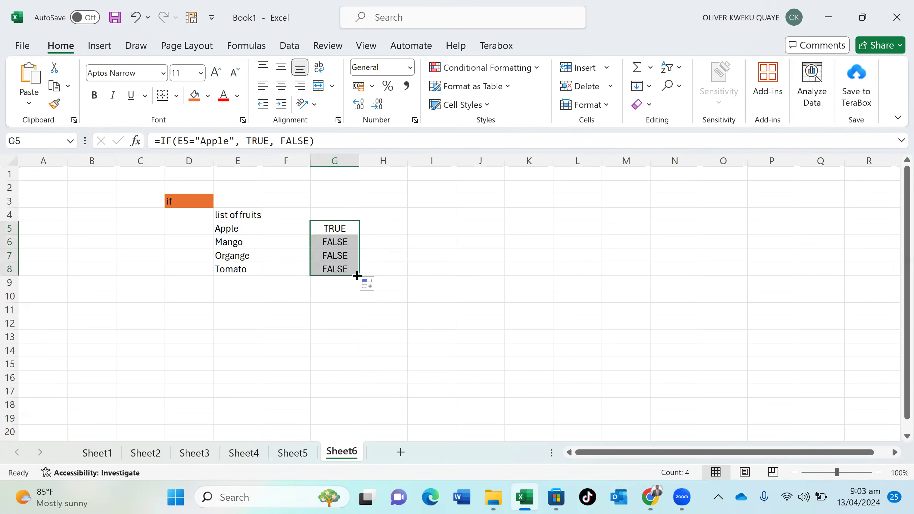
click(239, 278)
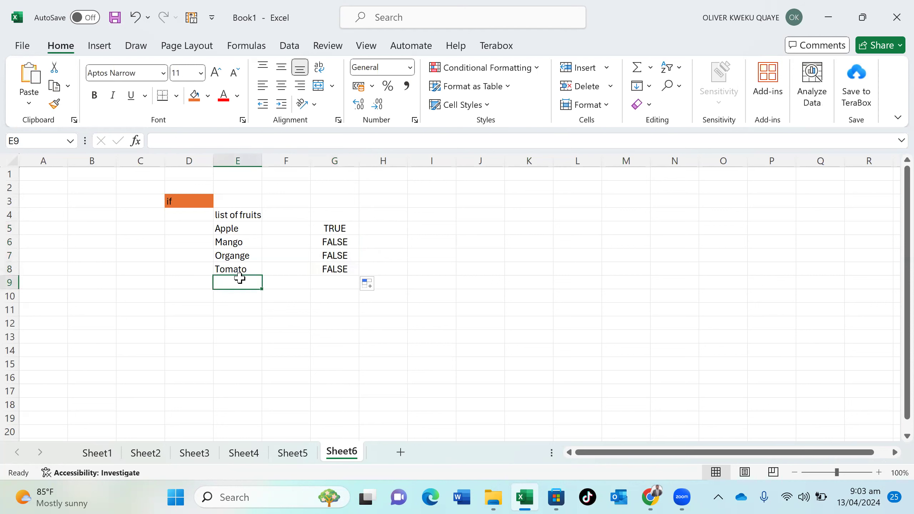
text(a)
key(Return)
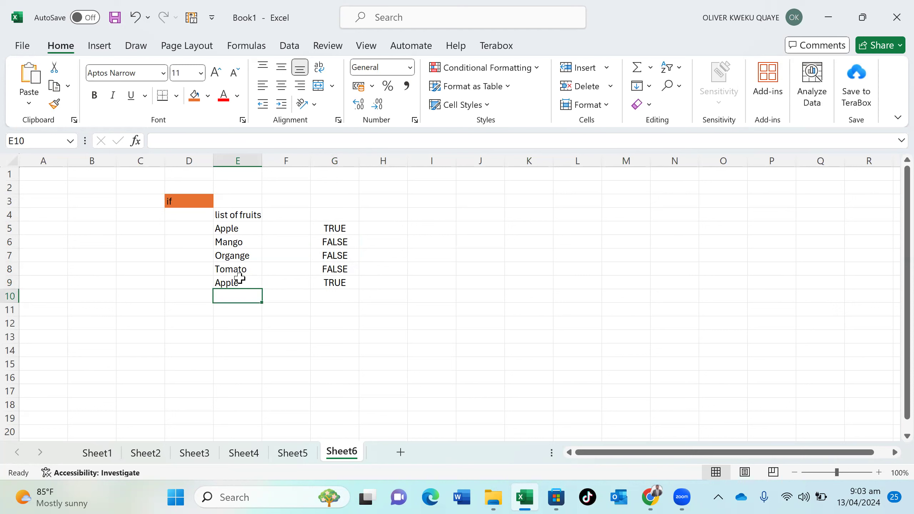
text(ca)
key(Return)
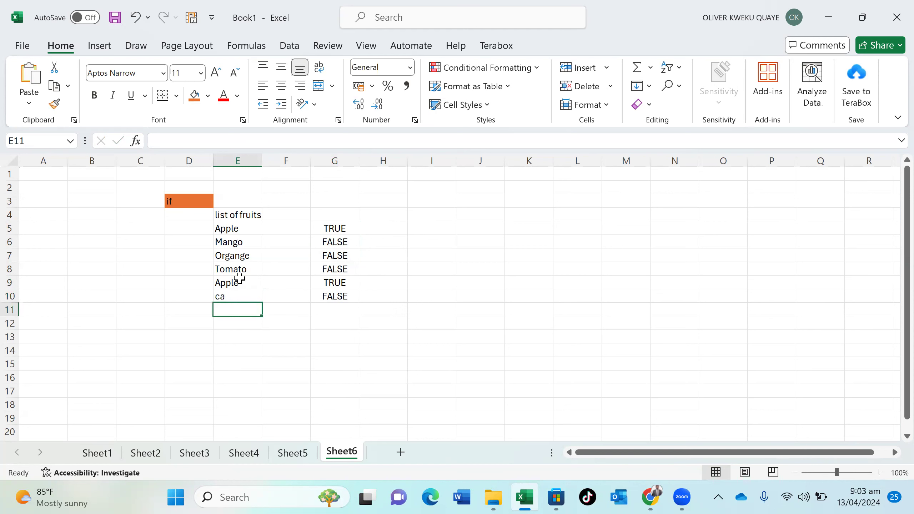
text(apple)
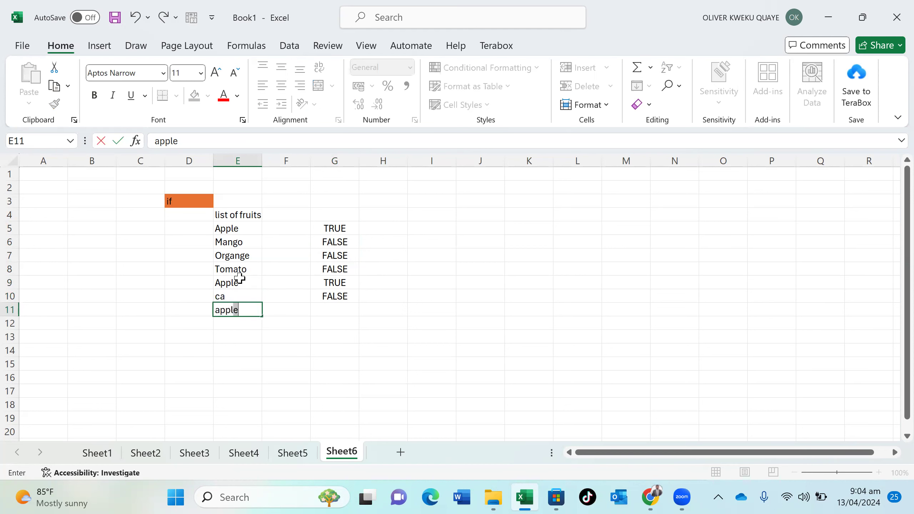
key(Return)
Add Apple, Apple and Mango in E12:E14, then begin a formula in H5
text(ao)
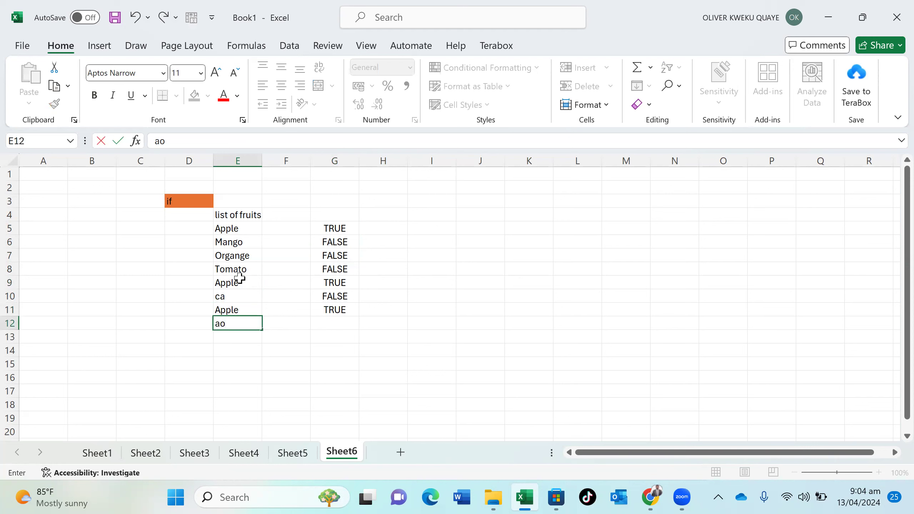
key(BackSpace)
text(p)
key(Return)
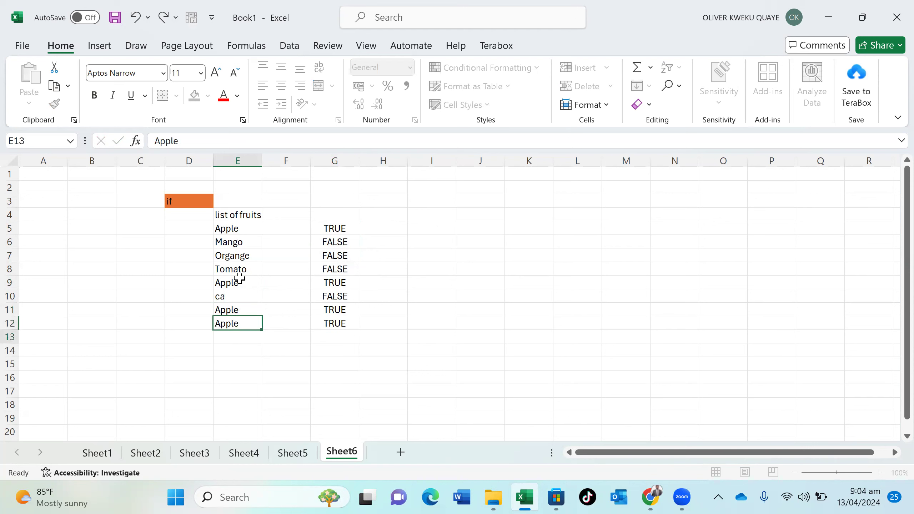
text(ap)
key(Return)
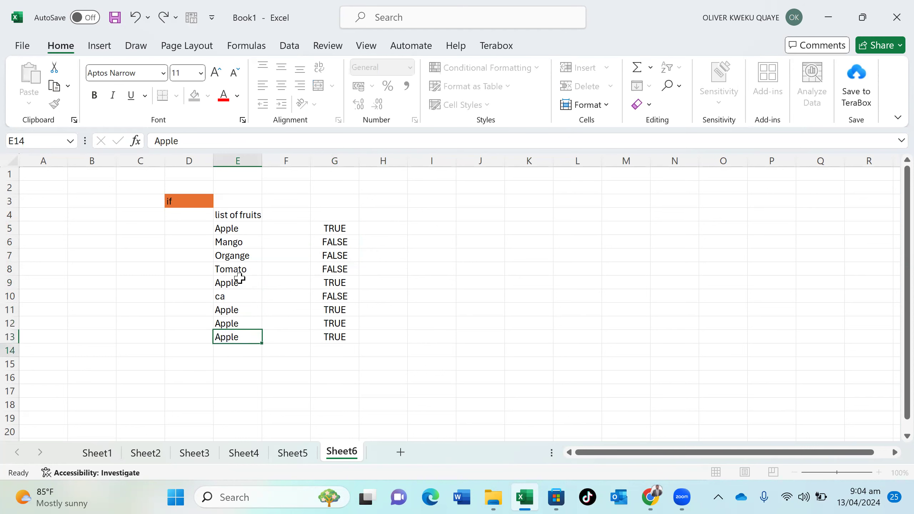
text(m)
key(Return)
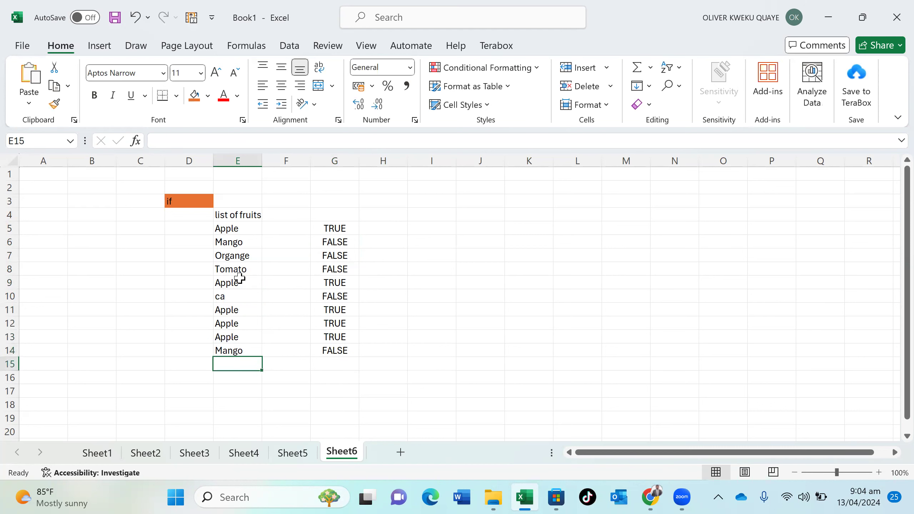
click(393, 226)
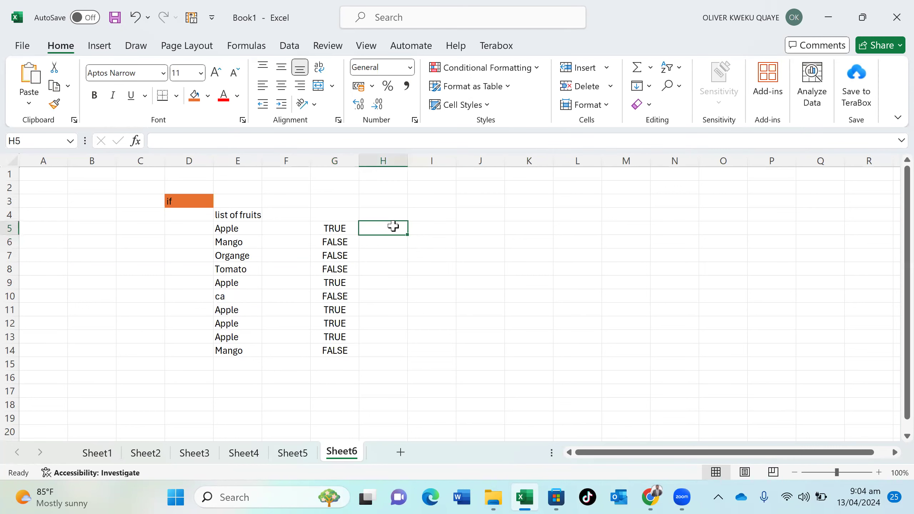
text(=)
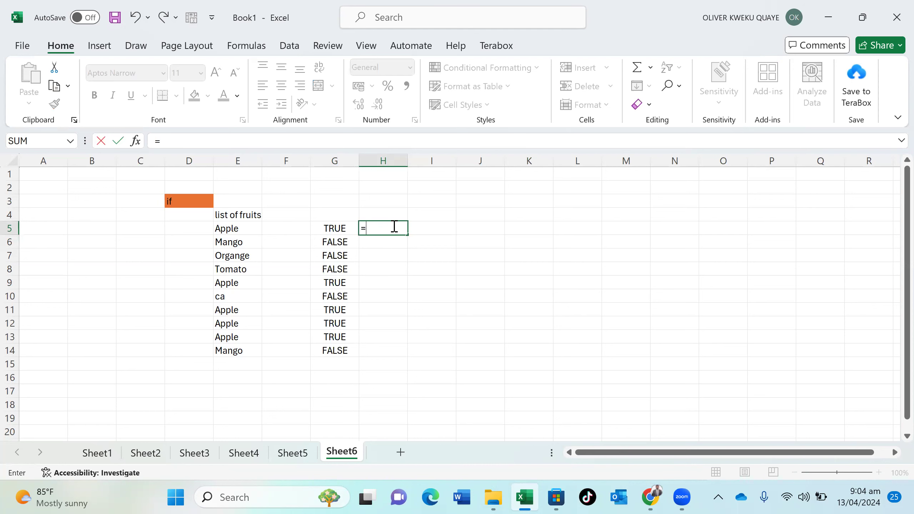
Enter an IF formula in H5 testing E5="Apple" and returning 'This is an apple'
text(if)
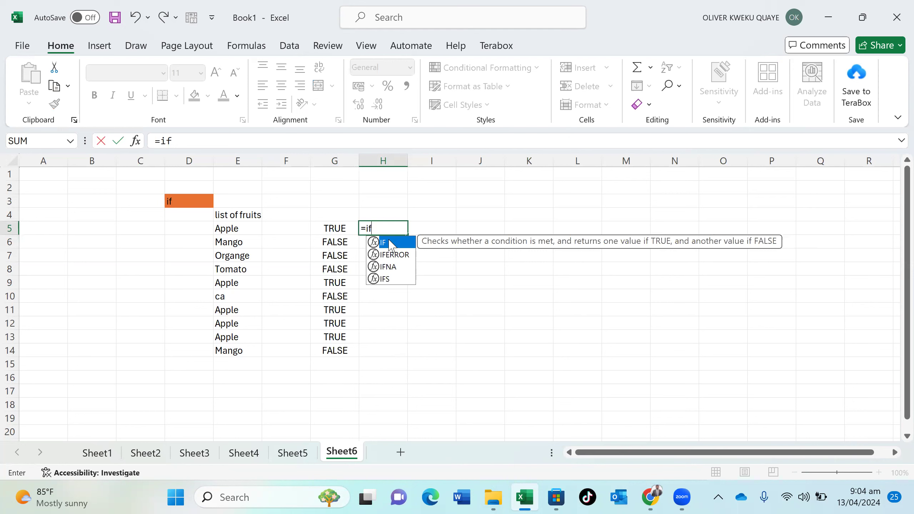
double_click(390, 243)
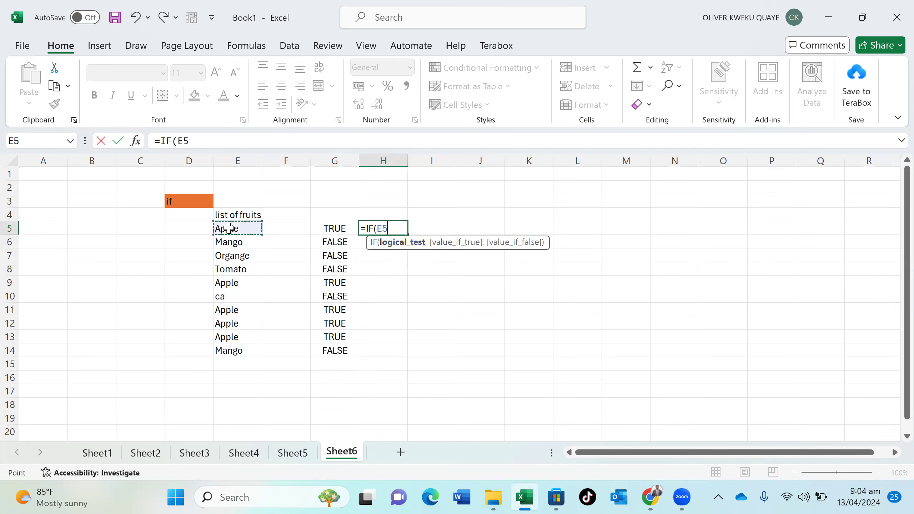
text(=A)
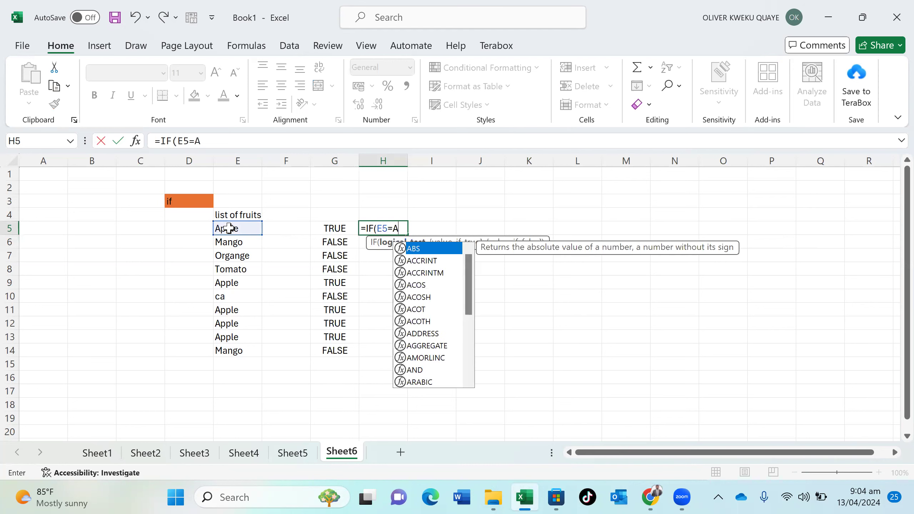
key(BackSpace)
text(")
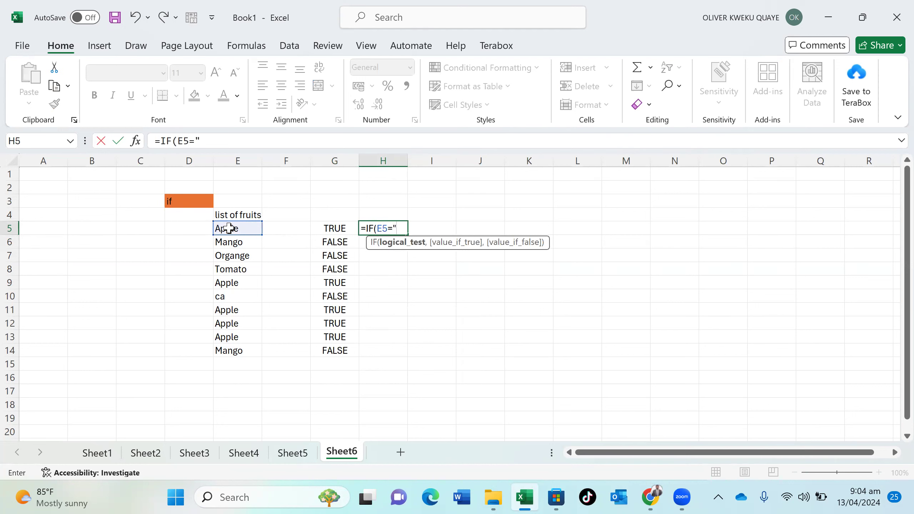
text(Apple",)
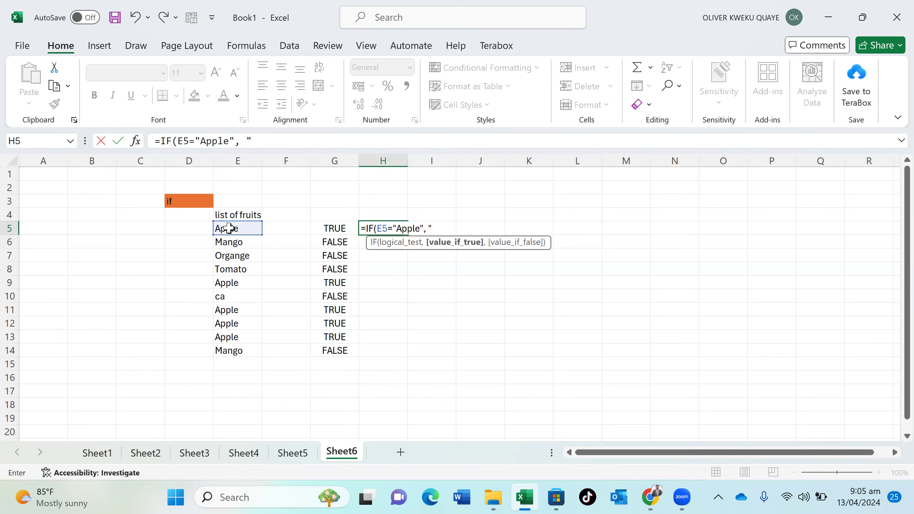
text(This is an apple,)
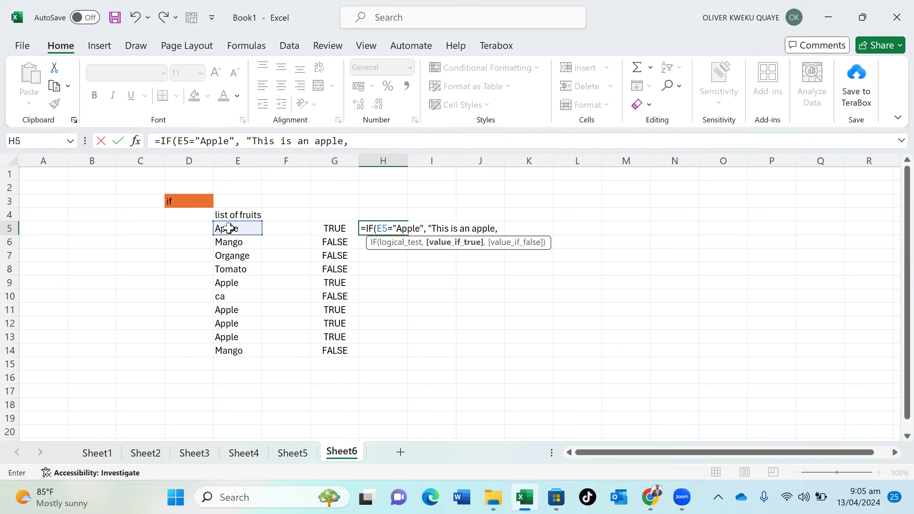
key(Return)
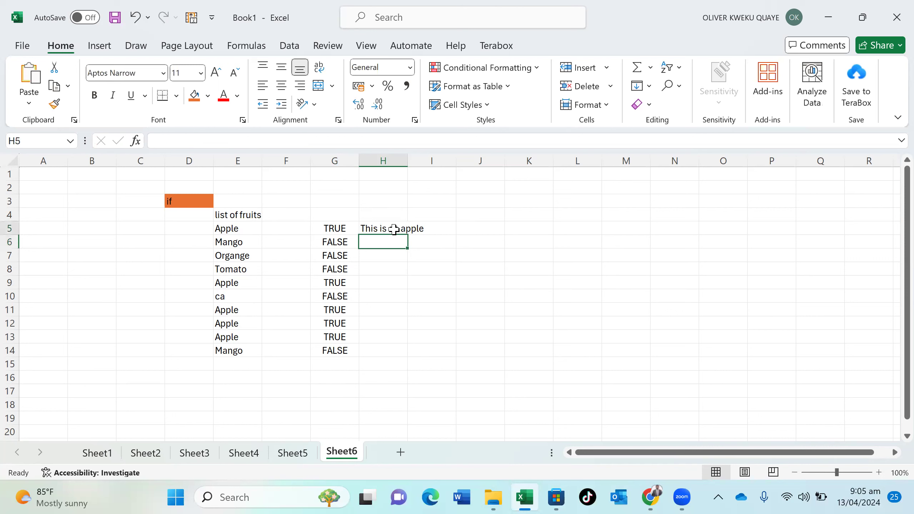
Add 'This is not an apple' as the false result of H5's IF formula
double_click(394, 229)
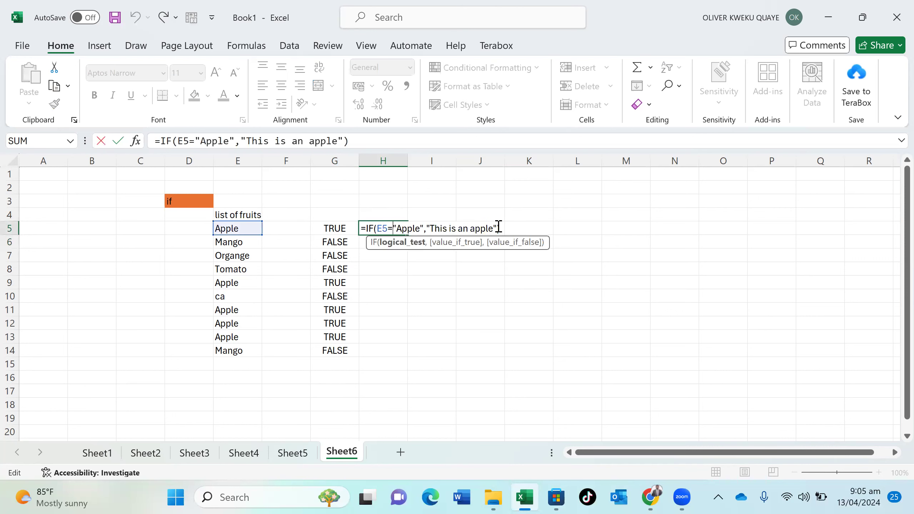
click(498, 227)
text(,)
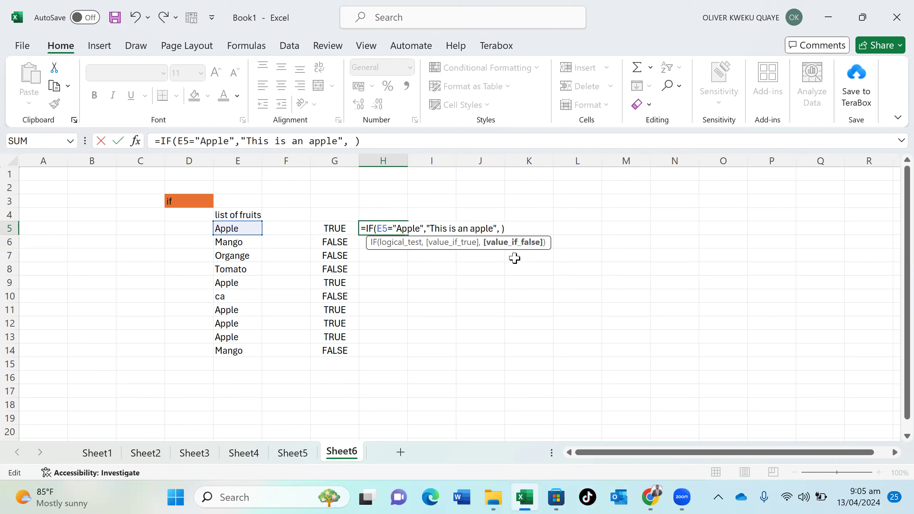
text("This is an apple)
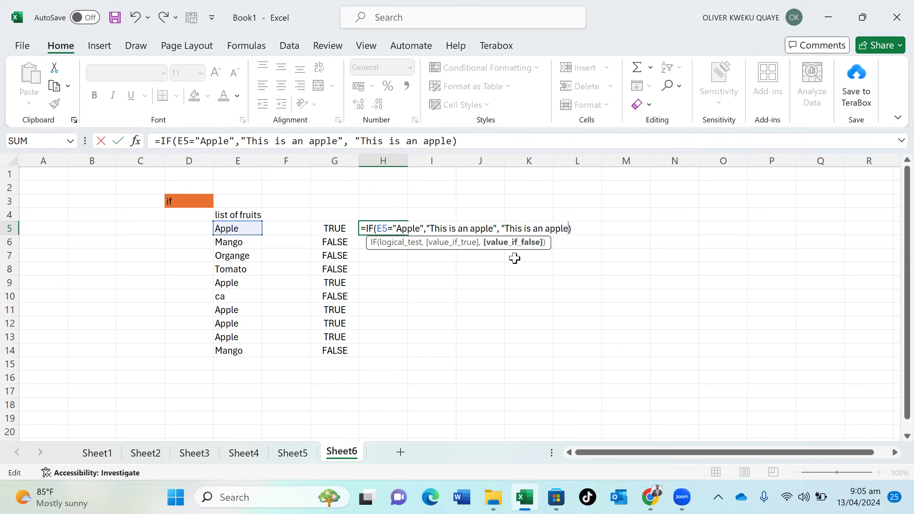
key(BackSpace)
key(BackSpace)
key(BackSpace)
key(BackSpace)
key(BackSpace)
key(BackSpace)
key(BackSpace)
key(BackSpace)
text(not an apple)
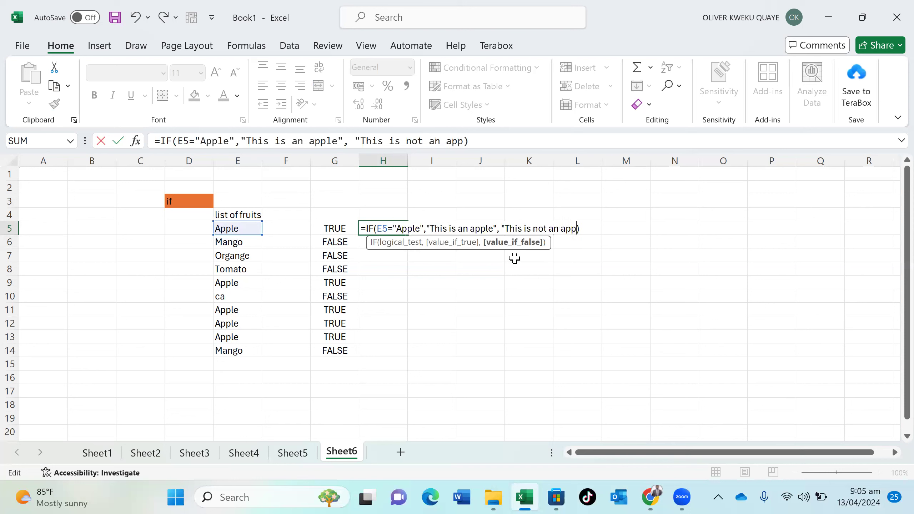
text(")
key(Return)
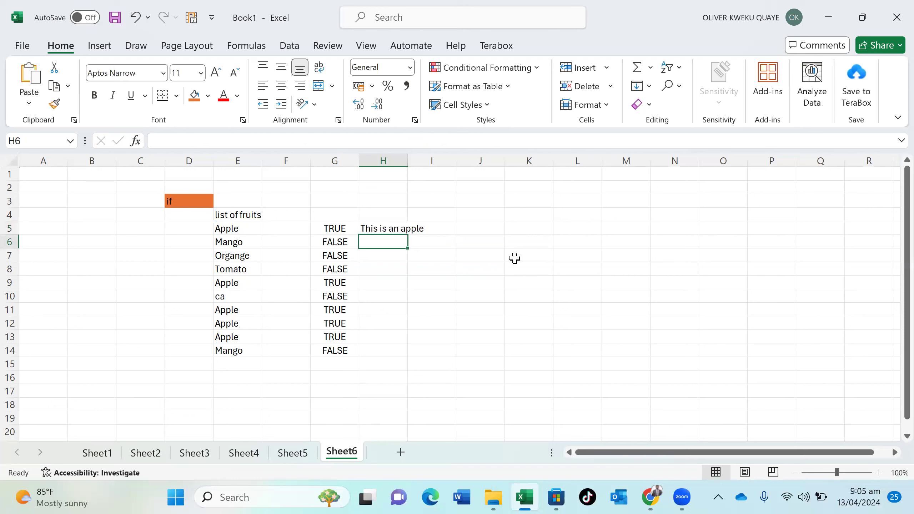
Autofit column H so H5's full result text is visible
drag(408, 155, 409, 154)
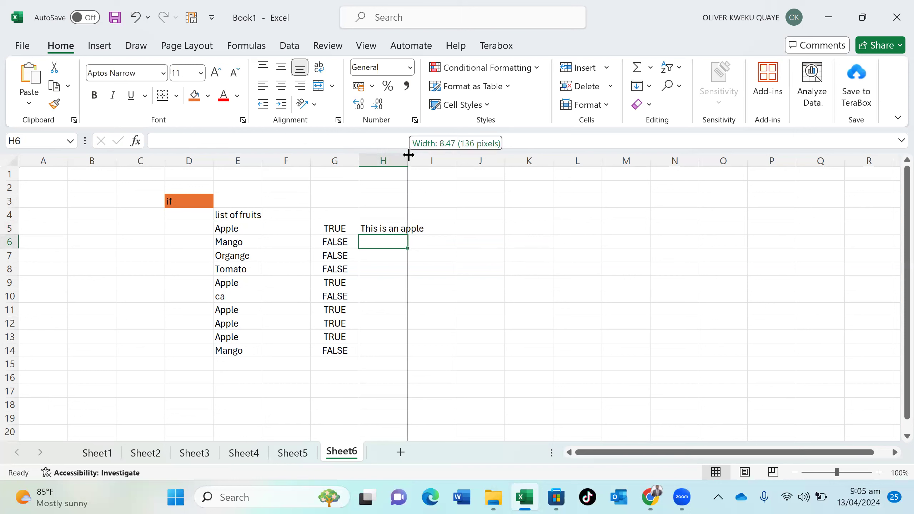
double_click(408, 155)
click(414, 229)
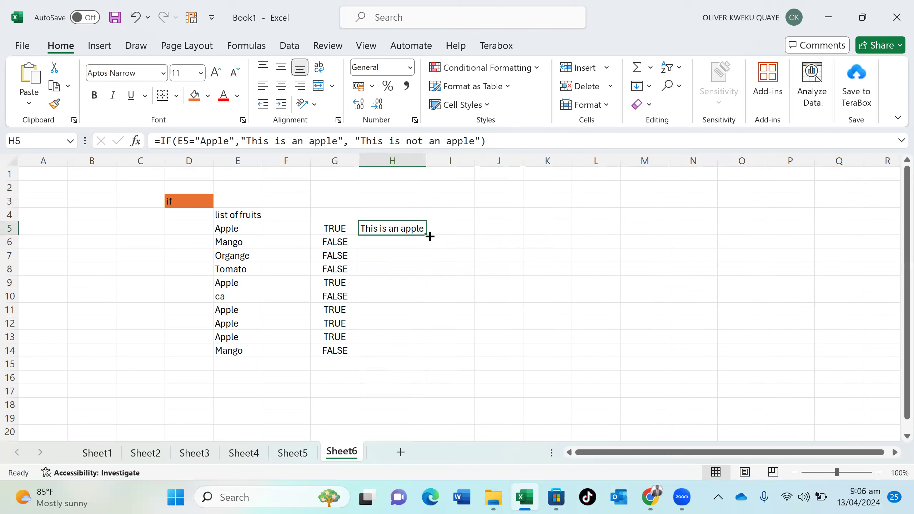
click(553, 189)
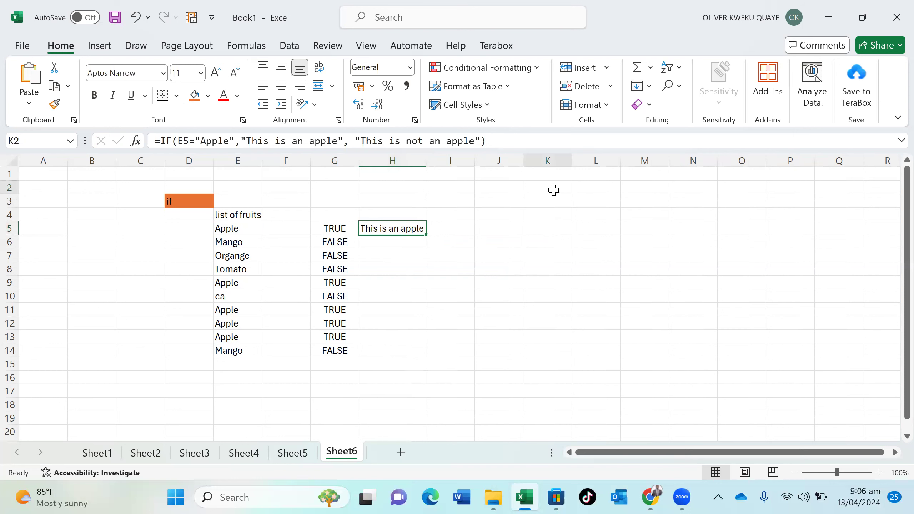
Type the note 'replicate', 'copy and paste', 'using the same functions for the rest of the analysis' across K2:M2
text(replic)
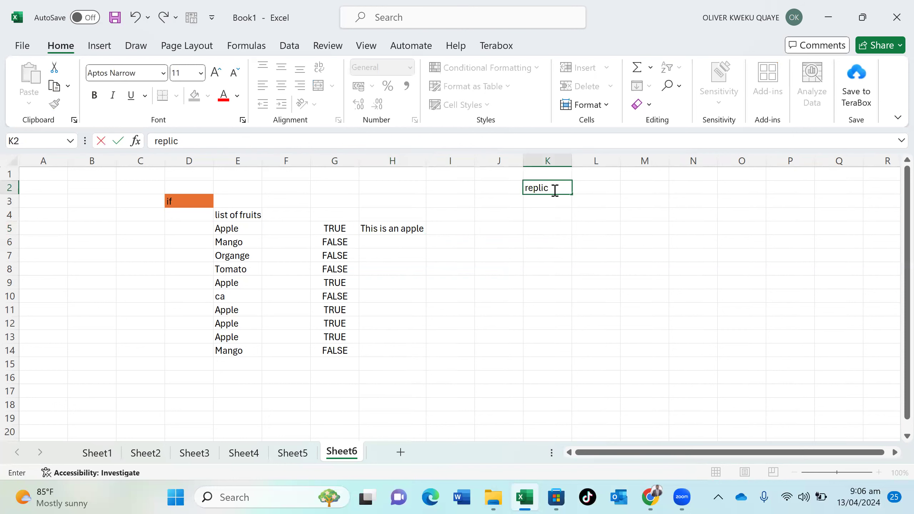
text(ate)
click(593, 192)
text(cop)
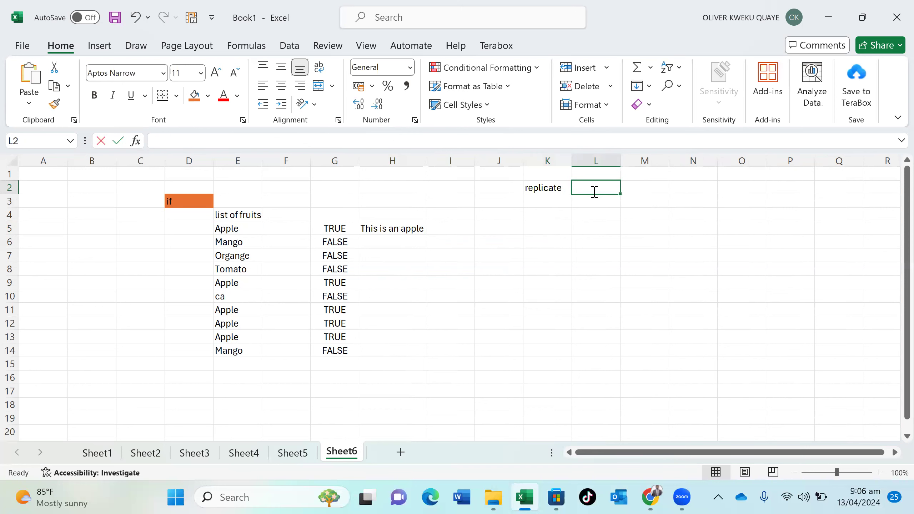
text(y and)
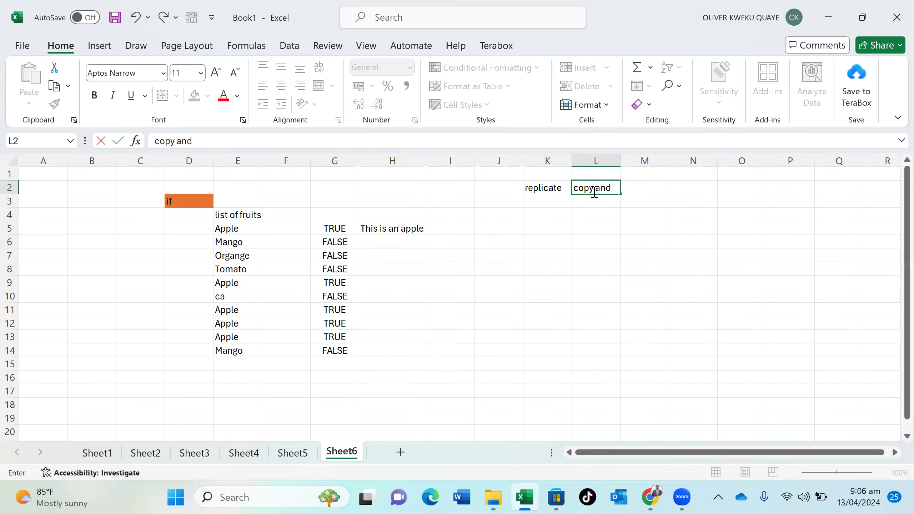
text( pastt)
key(BackSpace)
text(e)
key(Tab)
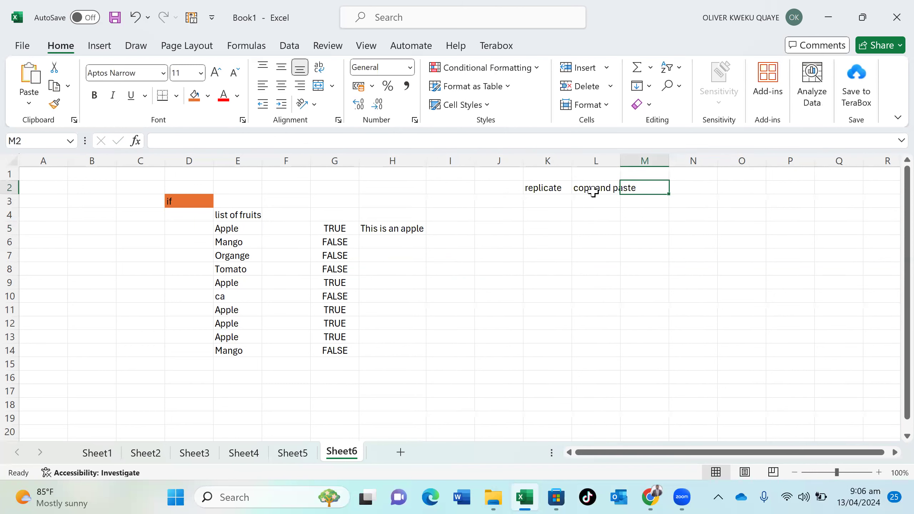
text(using the)
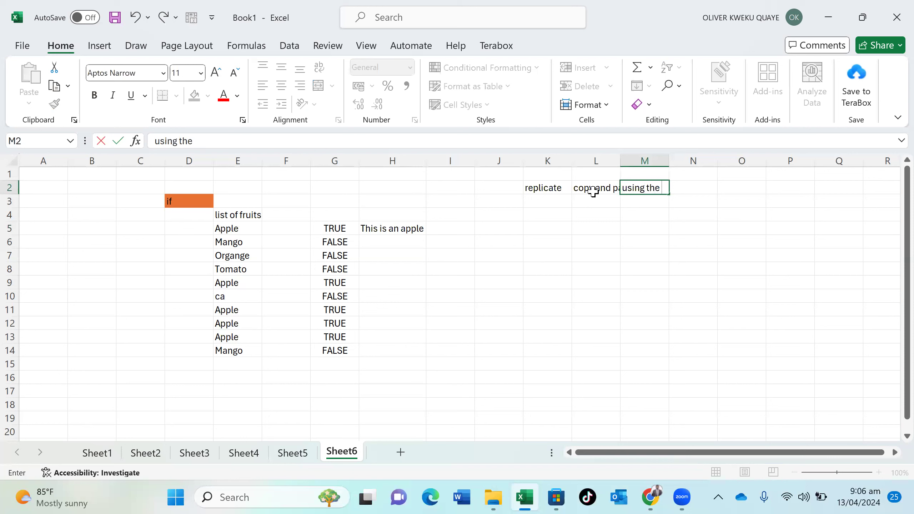
text( same fucn)
key(BackSpace)
text(nction)
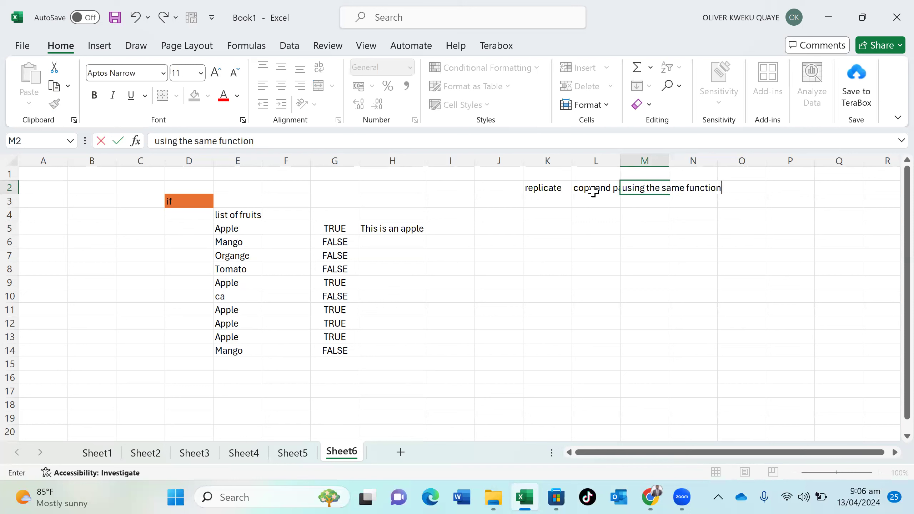
text(s for the rest of)
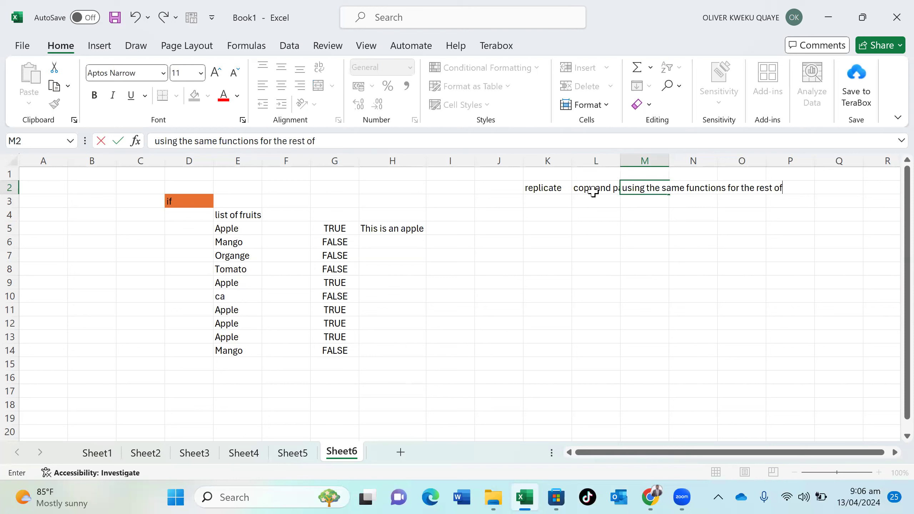
text( the analysis)
click(593, 201)
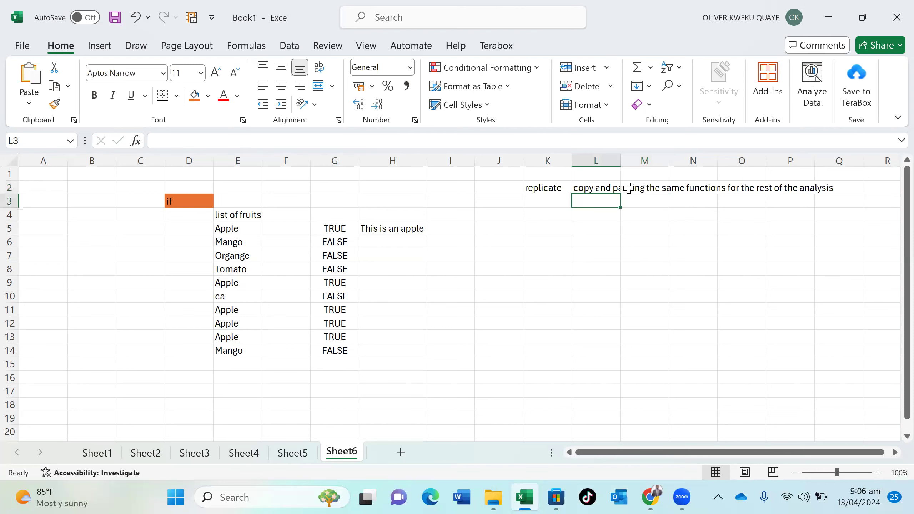
click(398, 228)
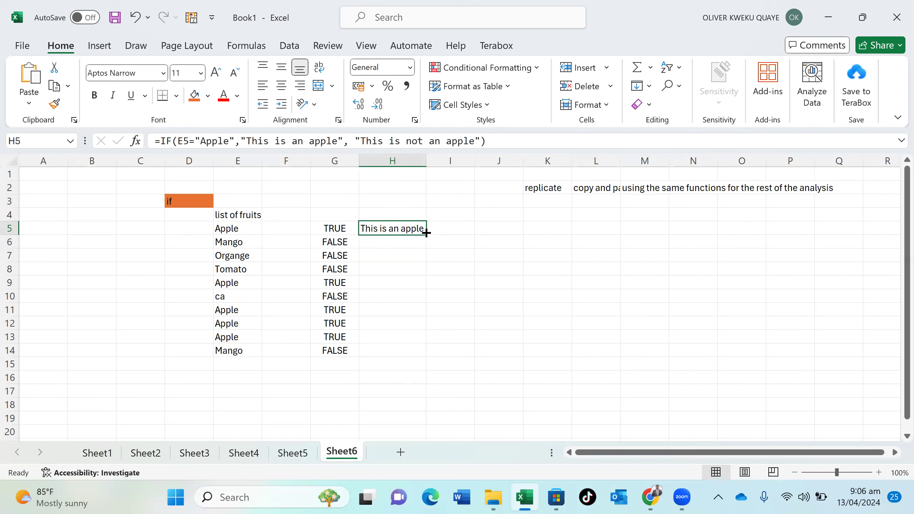
Copy H5's apple IF formula down to H14 and autofit column H to show 'This is not an apple'
drag(426, 233, 428, 354)
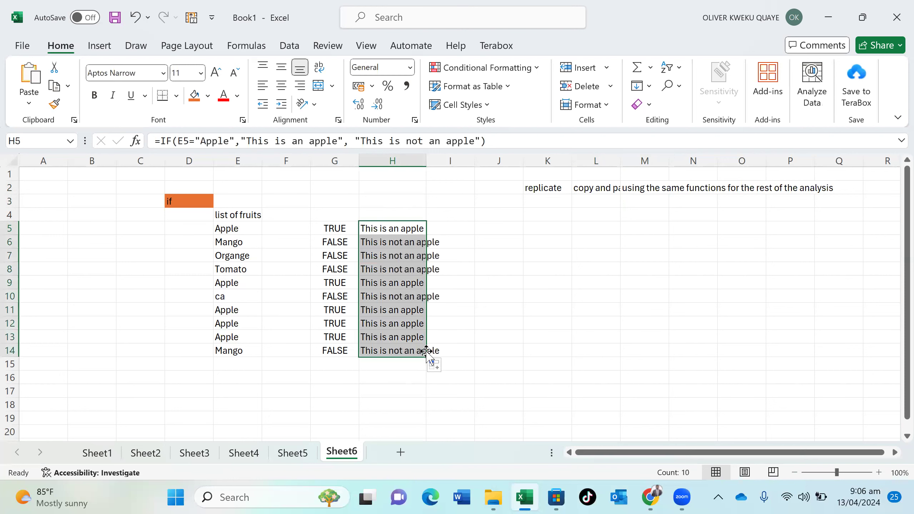
double_click(426, 157)
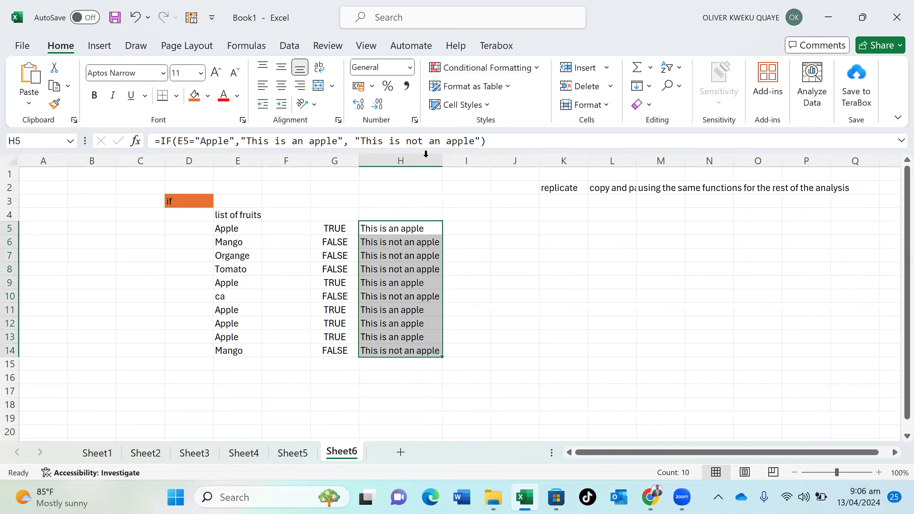
click(491, 290)
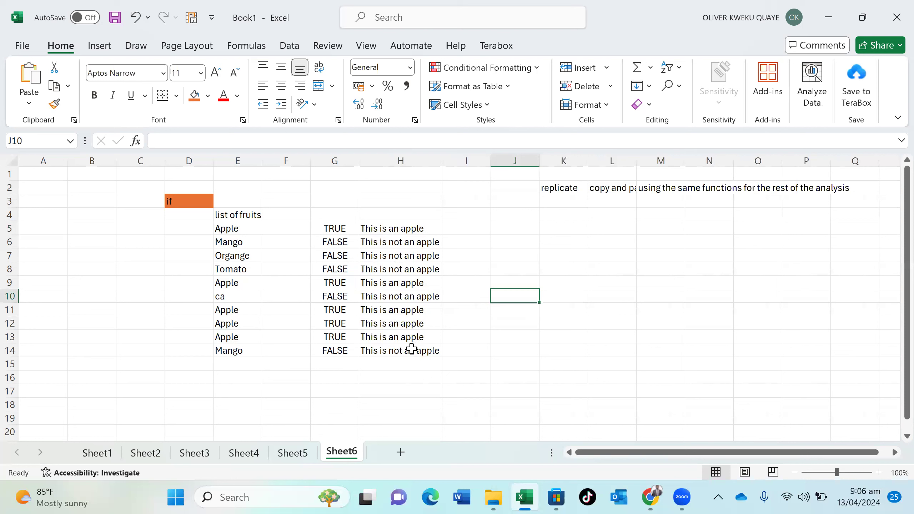
click(523, 228)
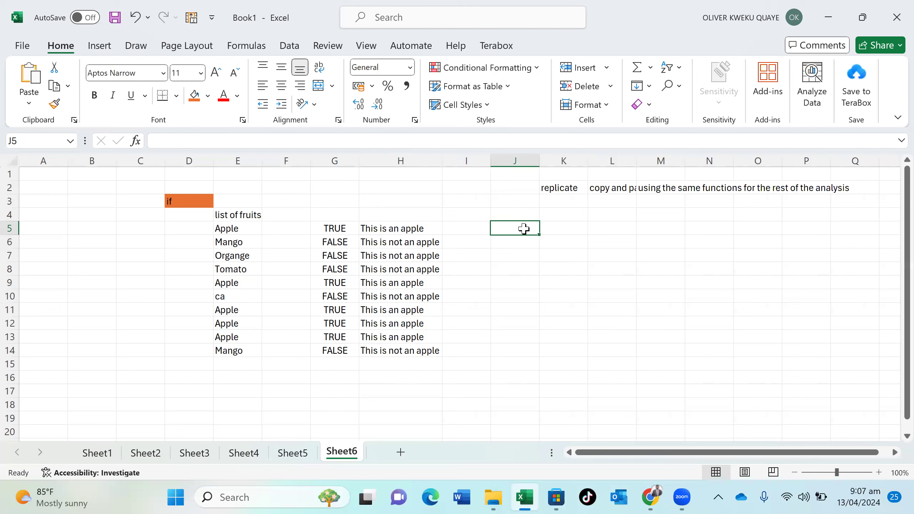
Enter the headers Employees in J5 and Salaries in K5
text(W)
key(BackSpace)
text(Employee)
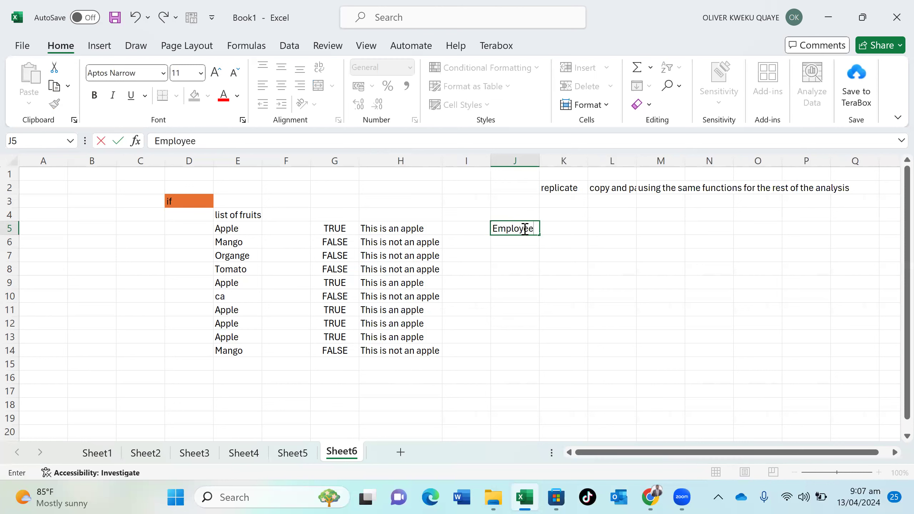
text(s)
key(Tab)
text(s)
key(BackSpace)
text(Sa;l)
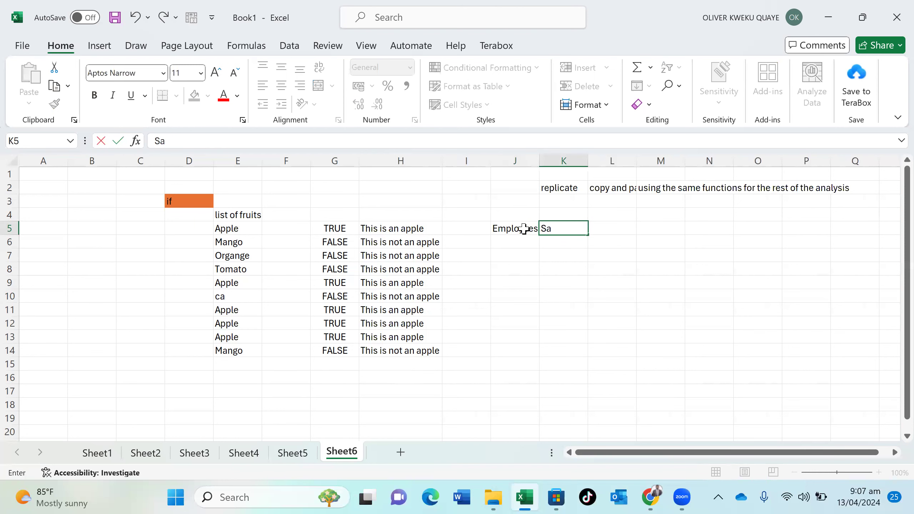
key(BackSpace)
text(laries)
click(521, 245)
Enter three employee names in J6:J8
text(Richard)
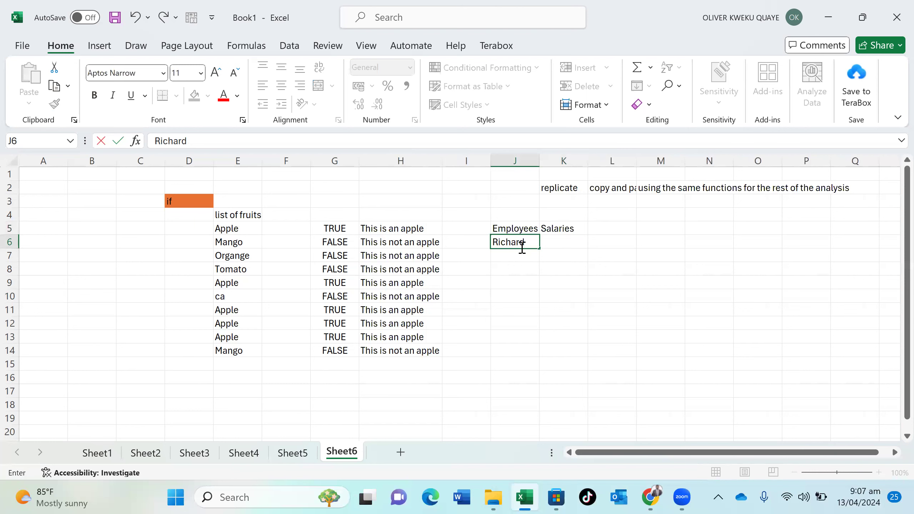
key(Return)
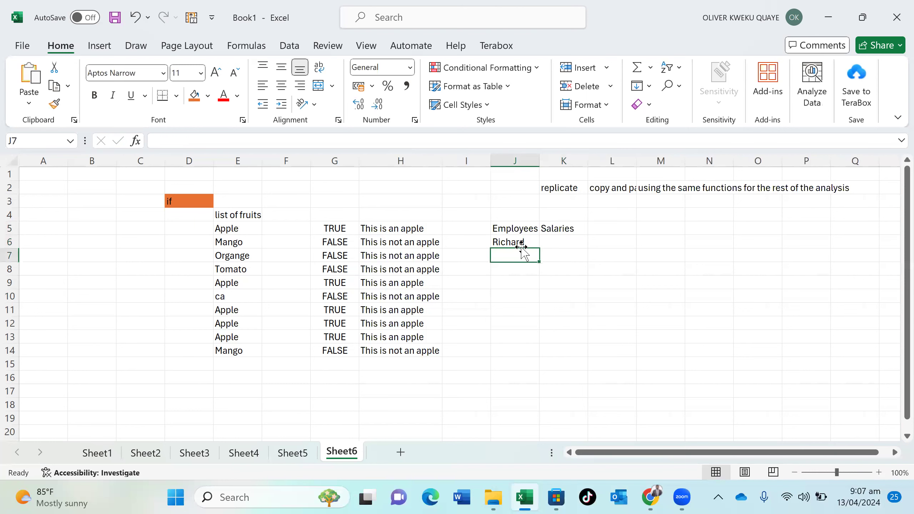
text(Jma)
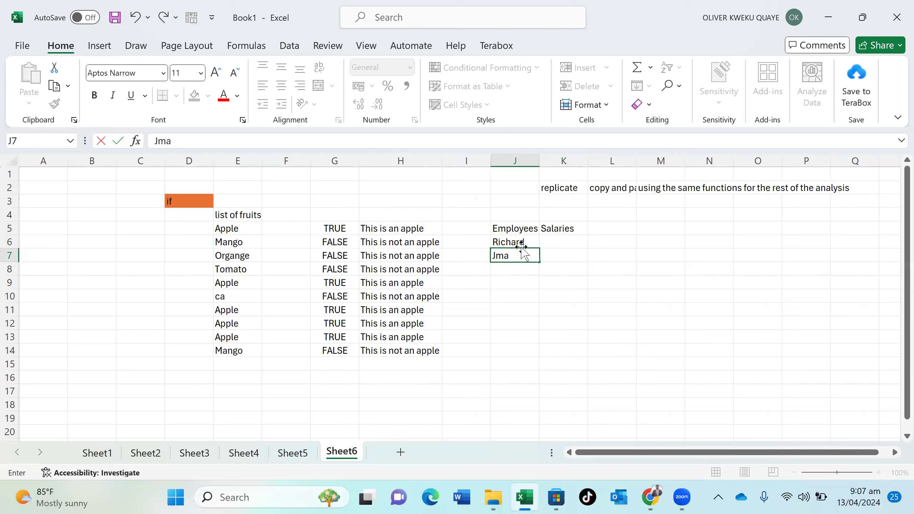
key(BackSpace)
key(BackSpace)
text(ames)
key(Return)
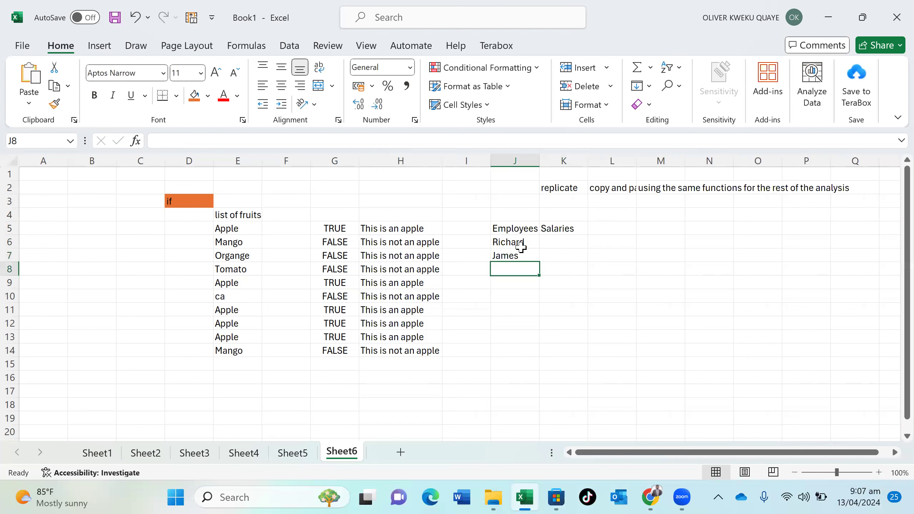
text(Nuru)
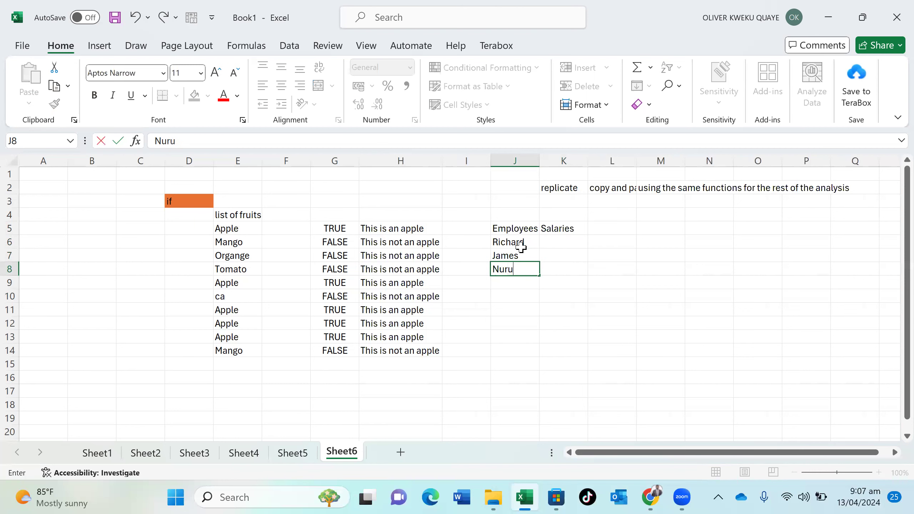
key(Return)
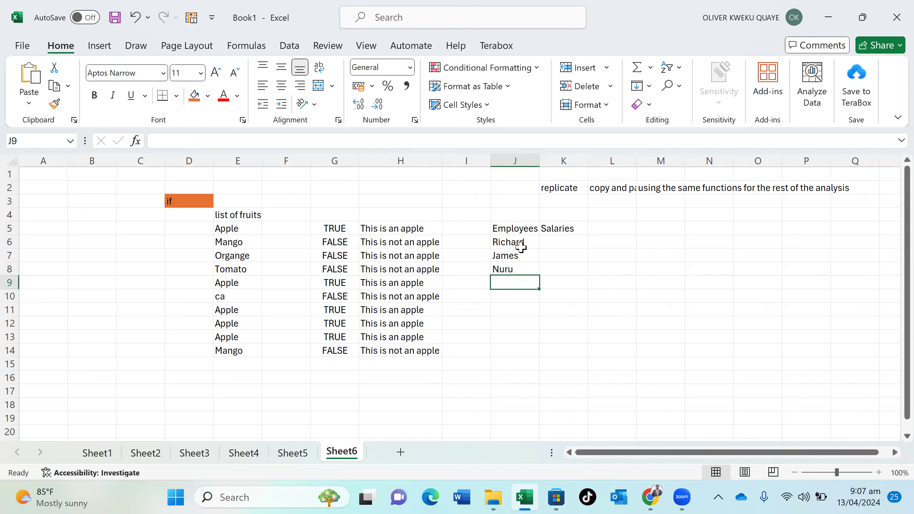
Enter salaries 200, 150 and 50 in K6:K8, correcting 1500 back to 150
click(557, 241)
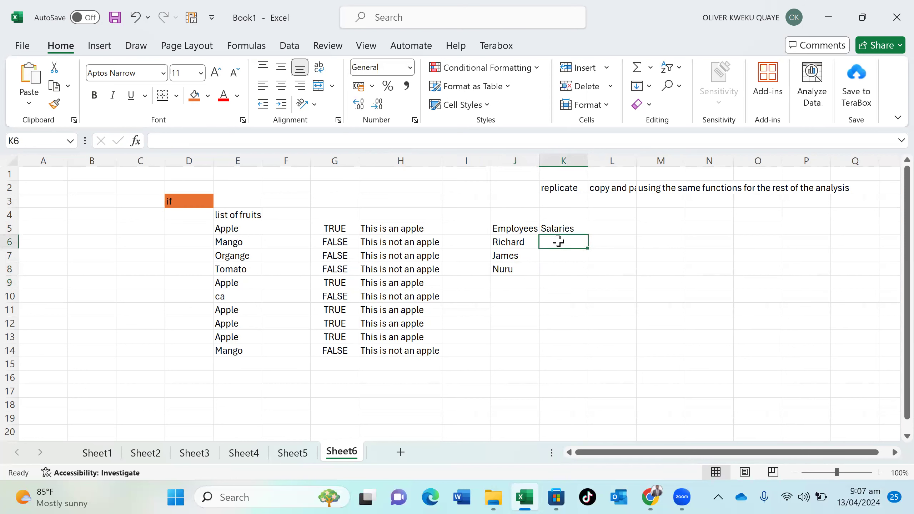
text(200)
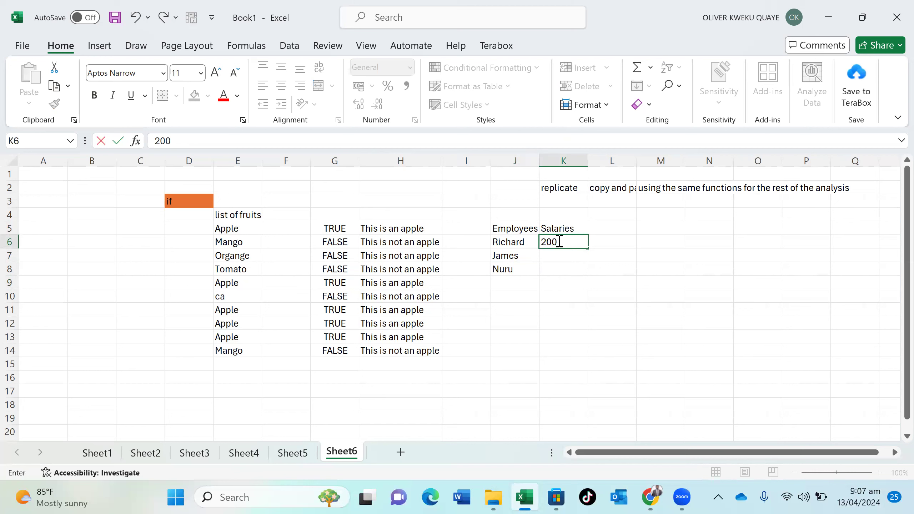
key(Return)
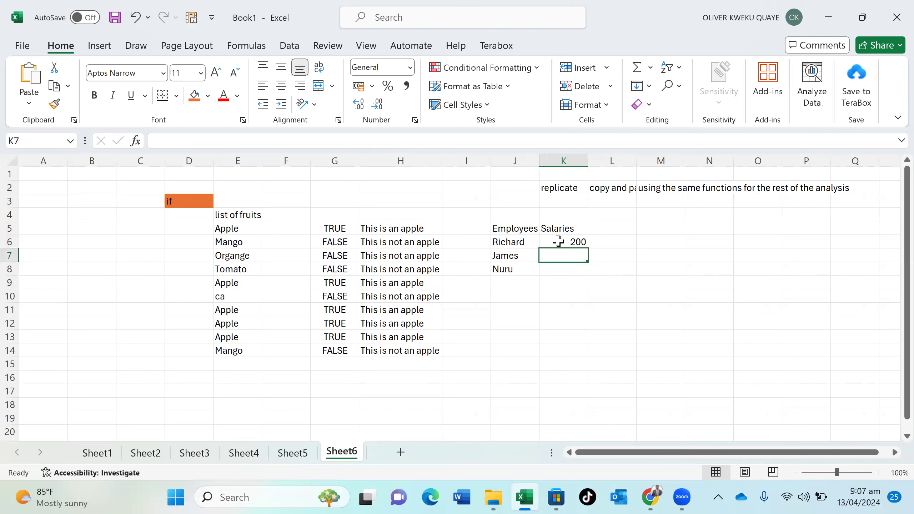
text(150)
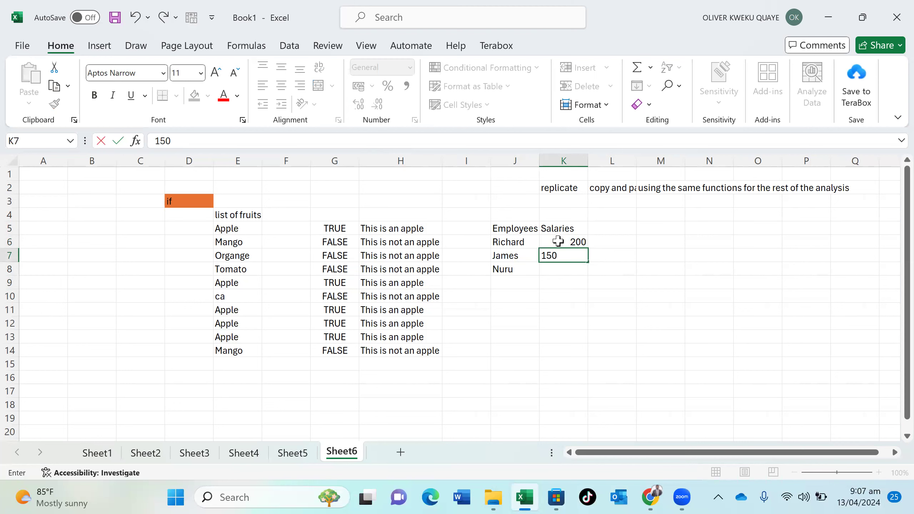
key(Return)
double_click(575, 255)
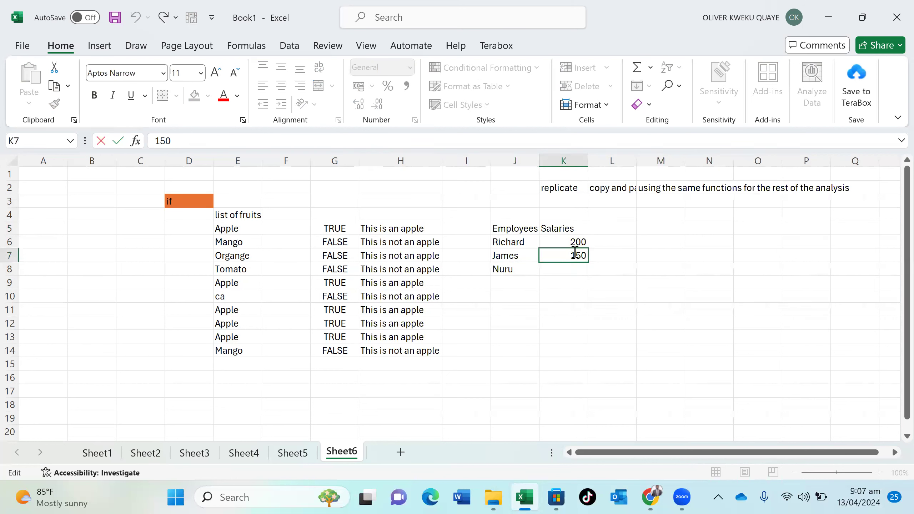
text(0)
key(BackSpace)
click(576, 265)
text(50)
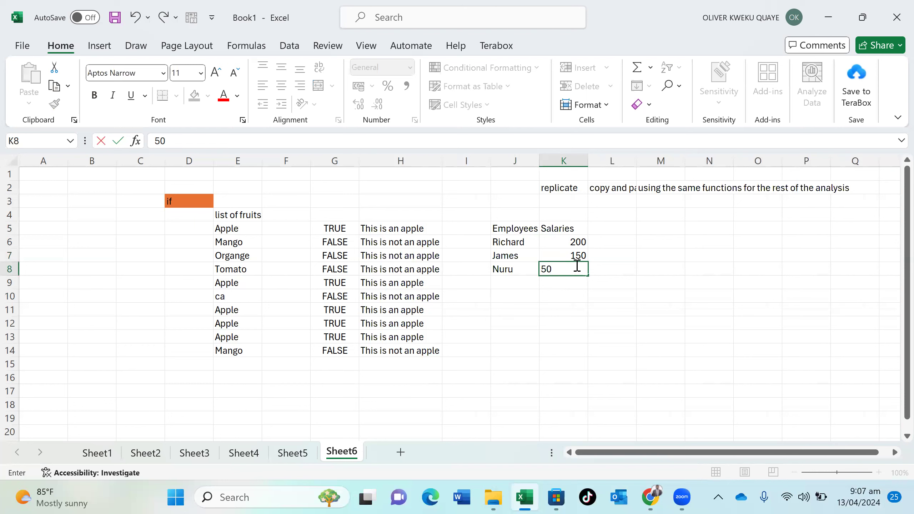
key(Return)
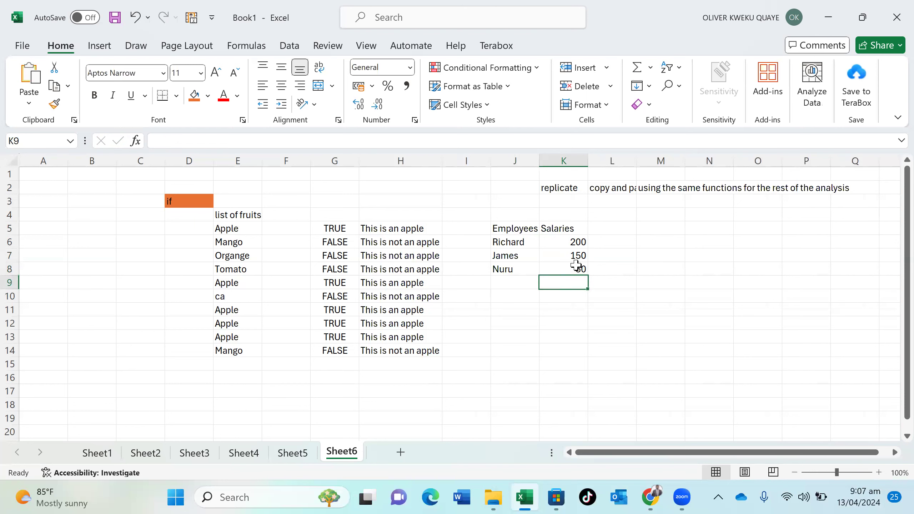
click(663, 240)
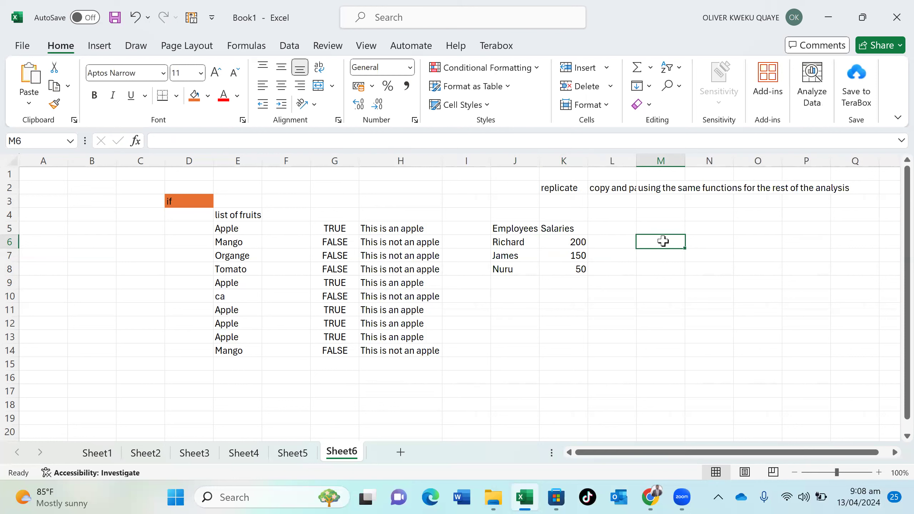
Start an IF formula in M6 testing the condition K6<100
text(=)
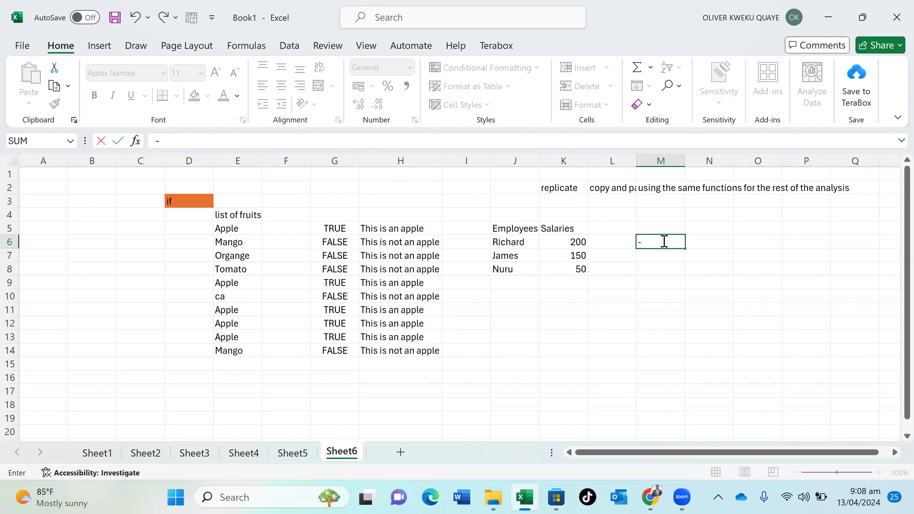
text(IF)
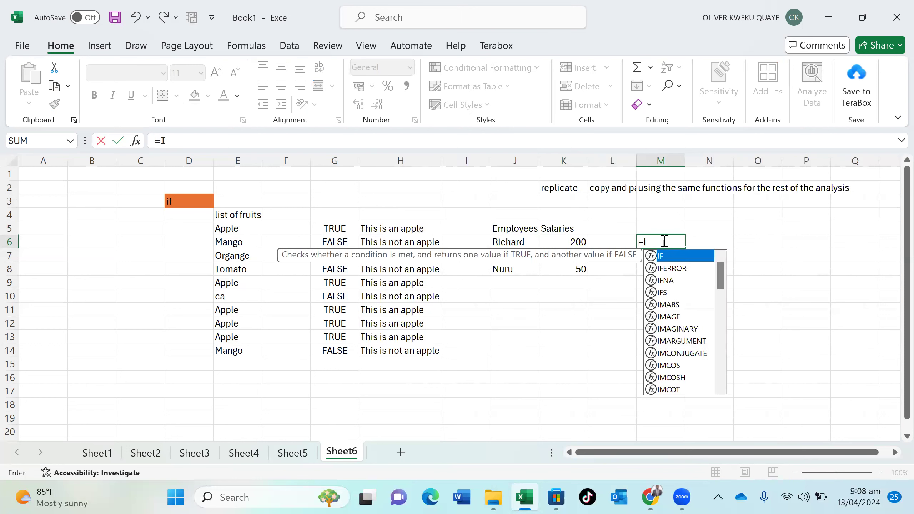
double_click(666, 256)
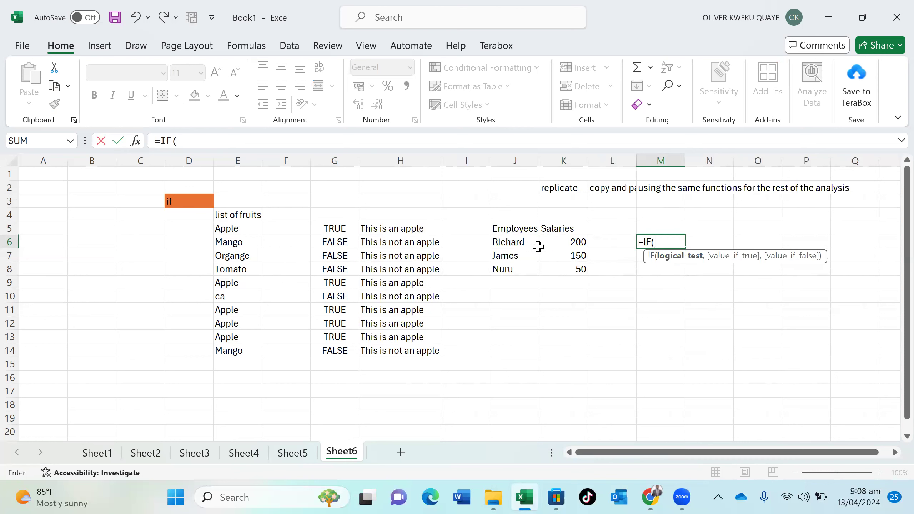
click(561, 242)
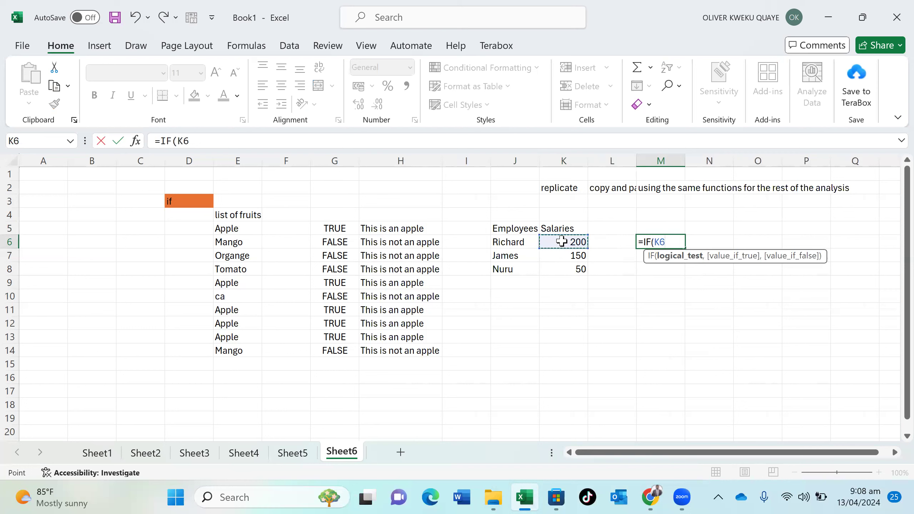
text(>)
key(BackSpace)
text(<100,)
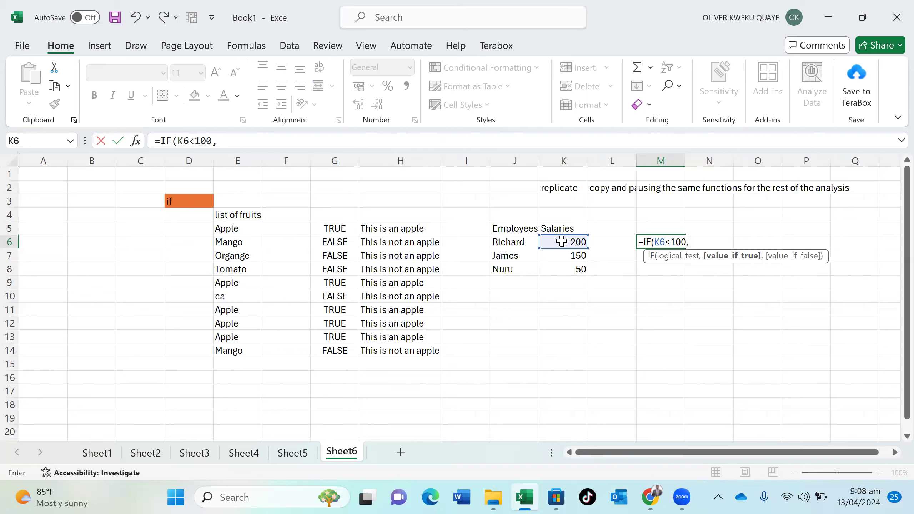
text( ")
text(iT)
Complete it with results "minimum wage" and "bad wage need increament" and commit
key(BackSpace)
key(BackSpace)
text(MIN)
key(BackSpace)
key(BackSpace)
key(BackSpace)
text(minimum wage?)
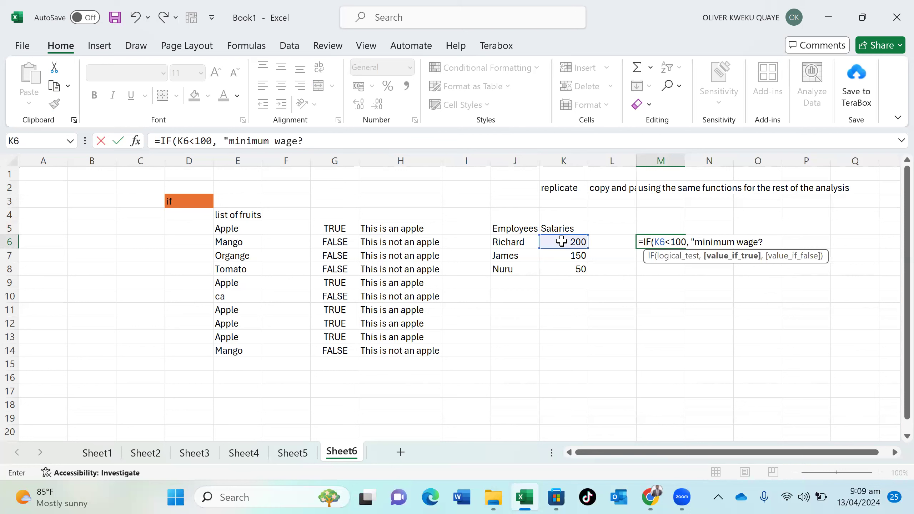
key(BackSpace)
text(", )
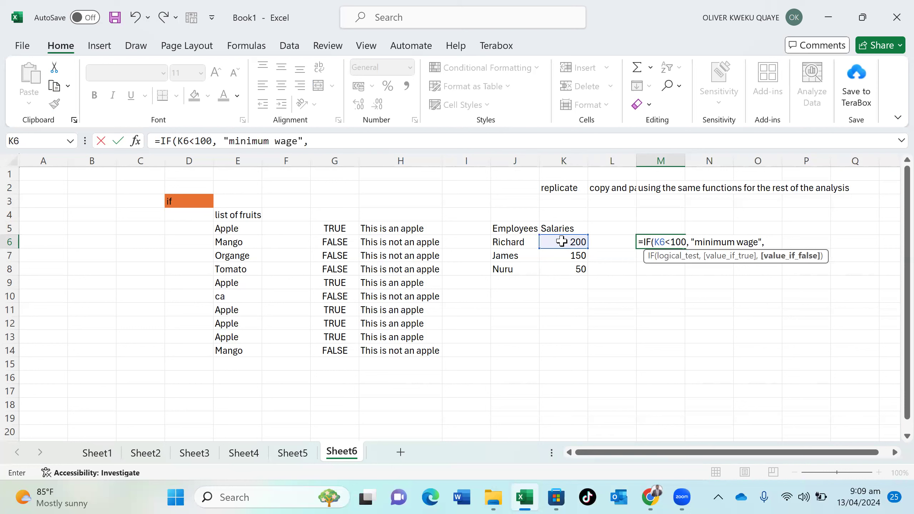
text(")
text(needs)
key(BackSpace)
key(BackSpace)
key(BackSpace)
key(BackSpace)
key(BackSpace)
text(bad wage)
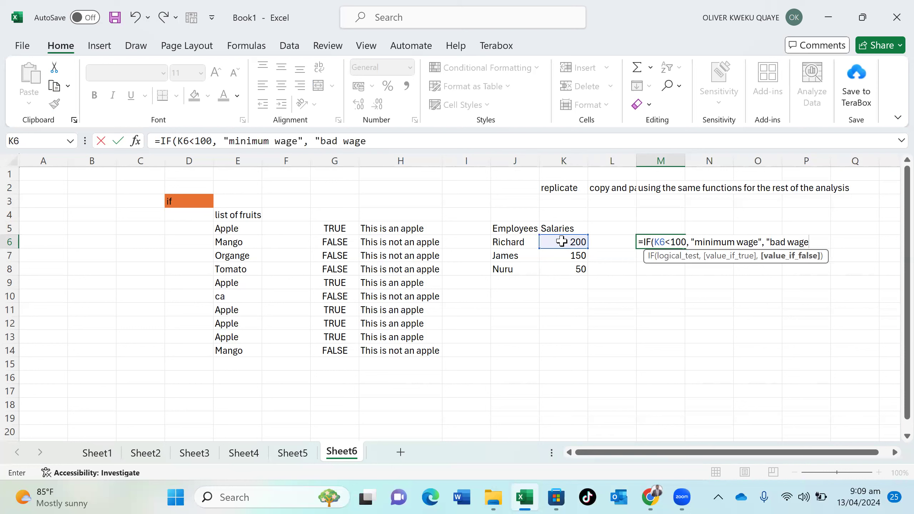
text( need increament)
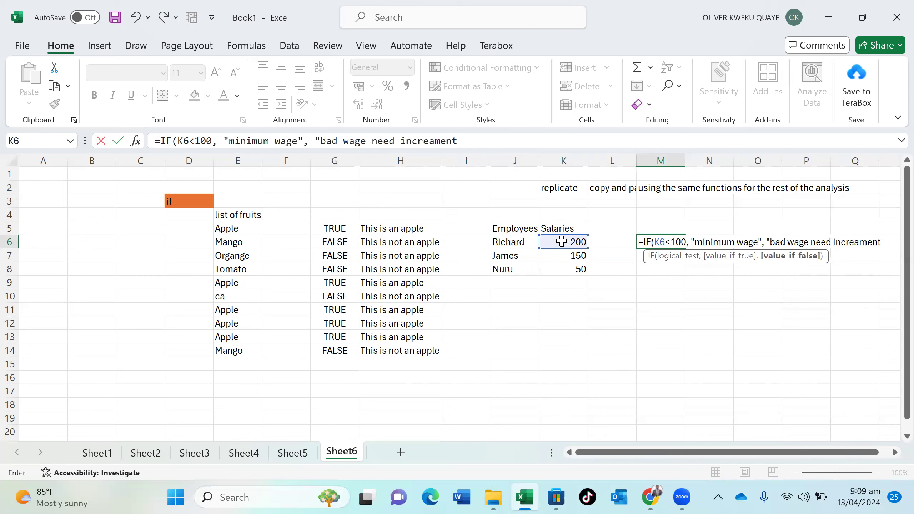
text("))
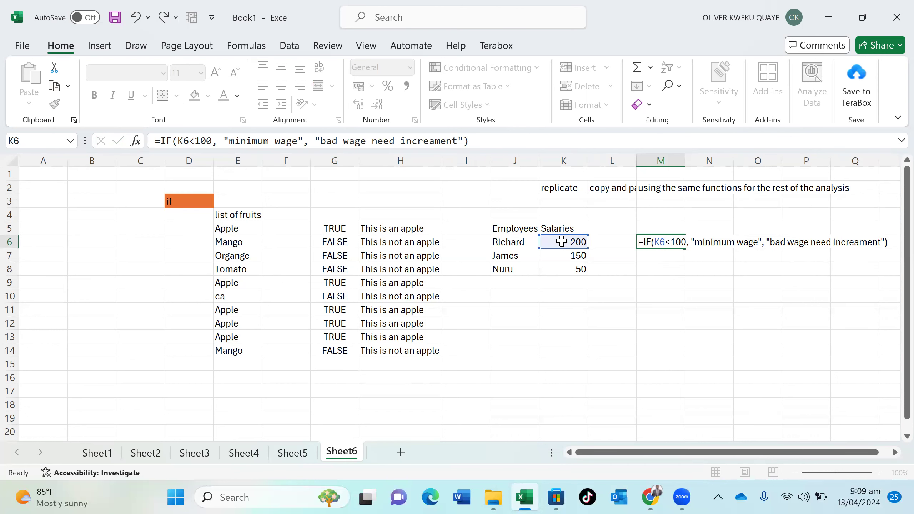
key(Return)
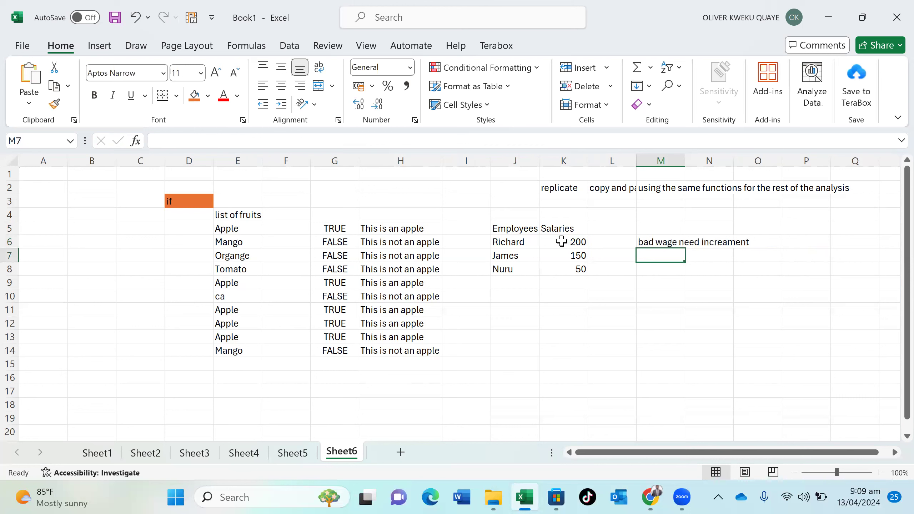
double_click(667, 238)
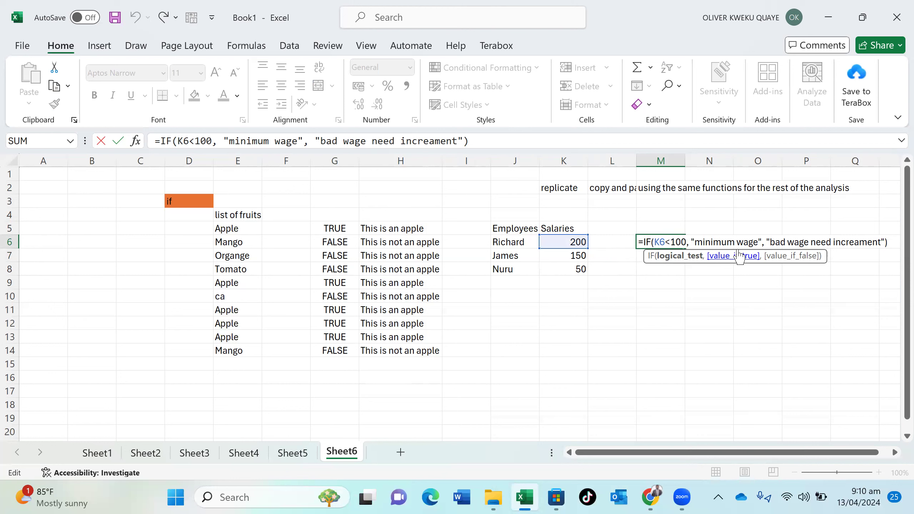
Change M6's test to K6>100 so 200 reads 'minimum wage', and autofit column M
key(Delete)
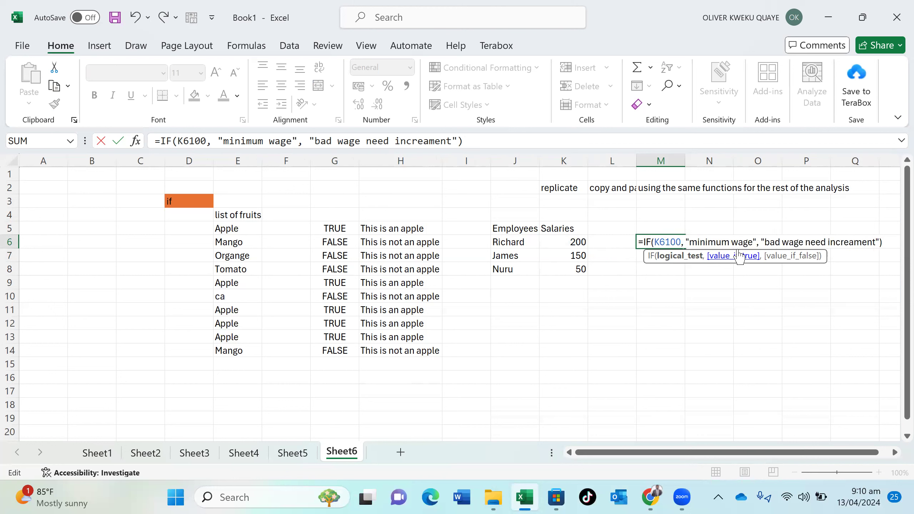
text(>)
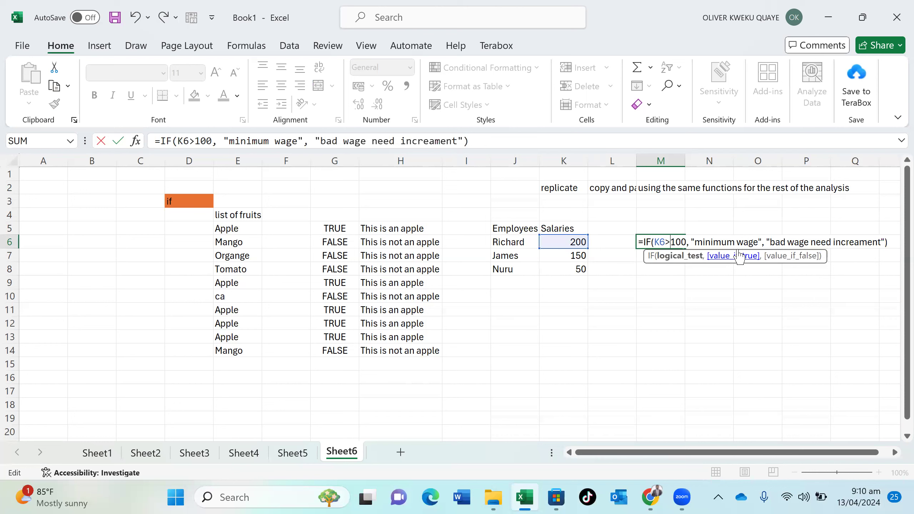
key(Return)
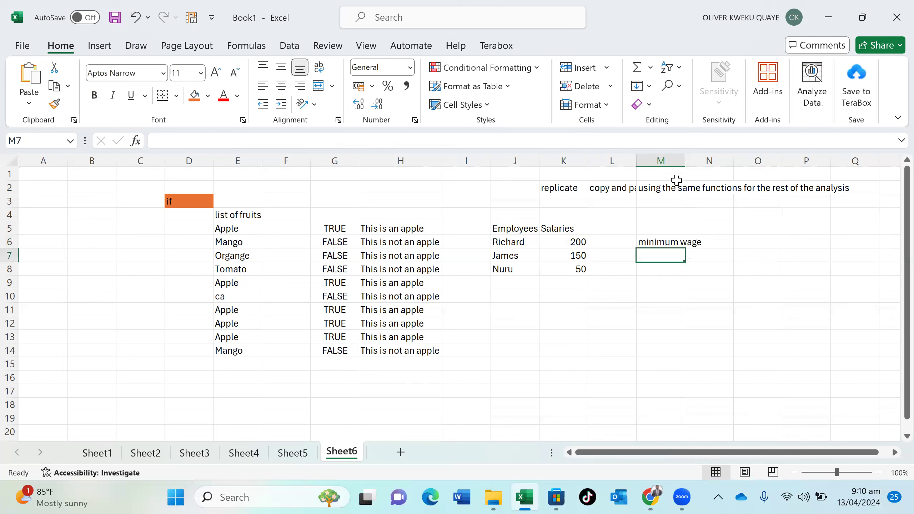
drag(684, 151, 684, 152)
double_click(684, 151)
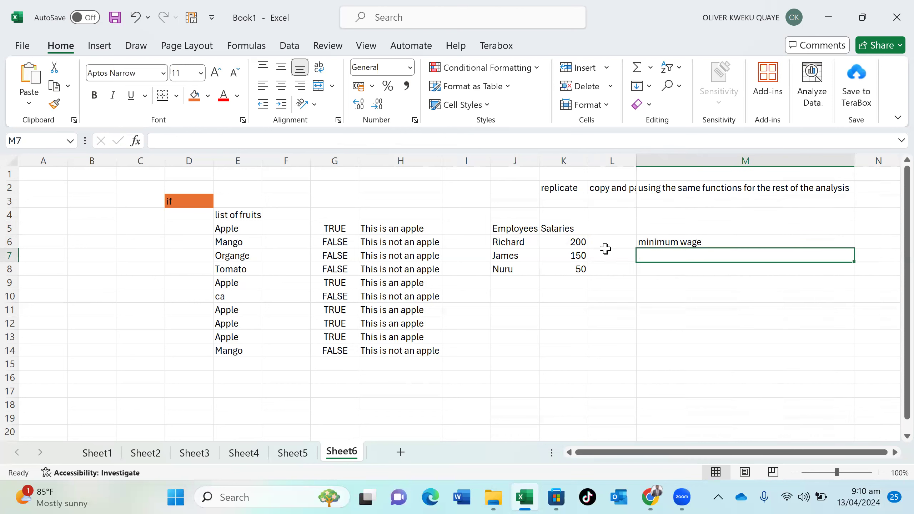
click(705, 242)
Fill M6's wage formula down to M8, then start and cancel an IF formula in M11
drag(854, 247, 857, 271)
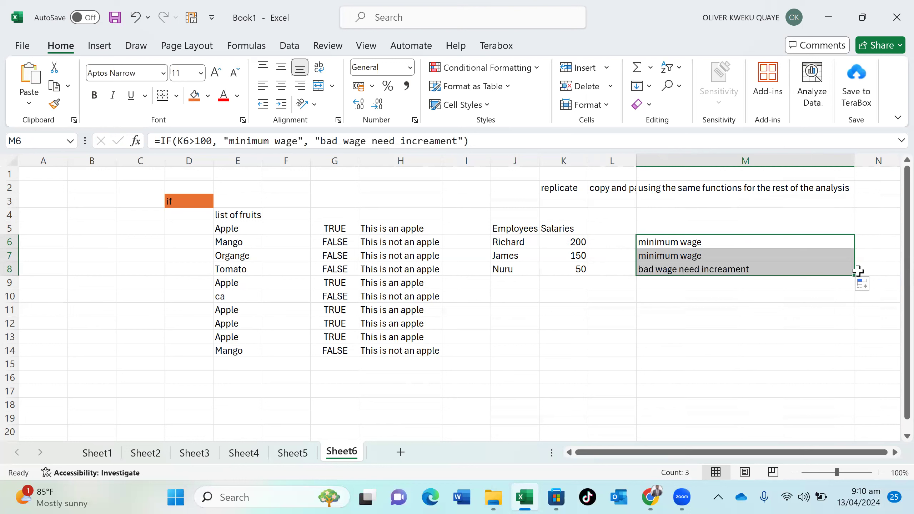
click(695, 303)
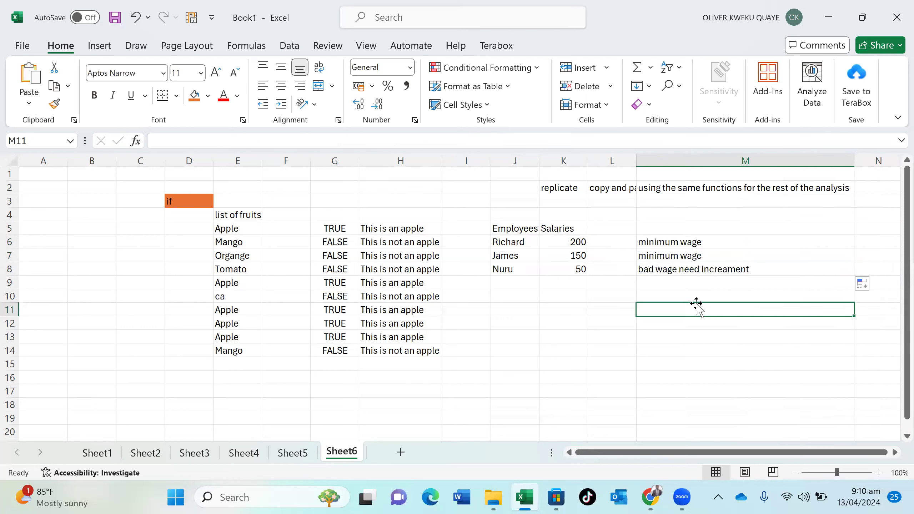
text(-)
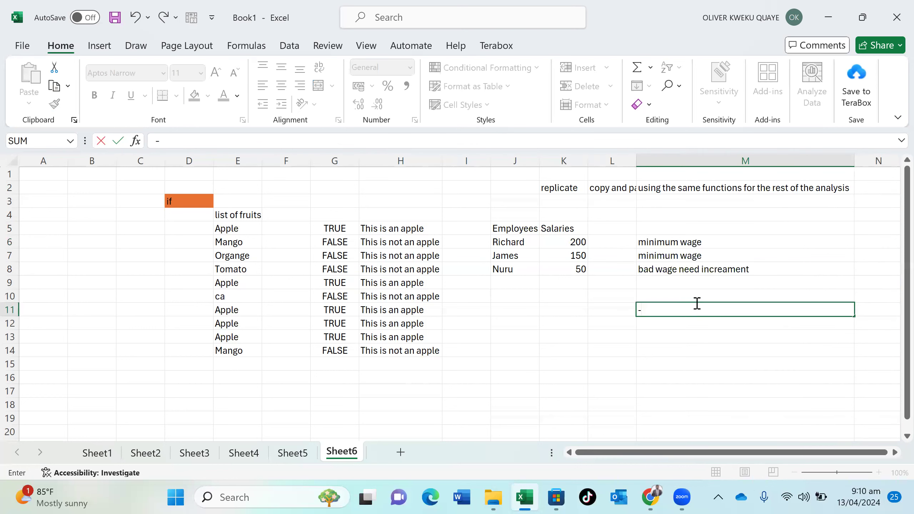
text(=if)
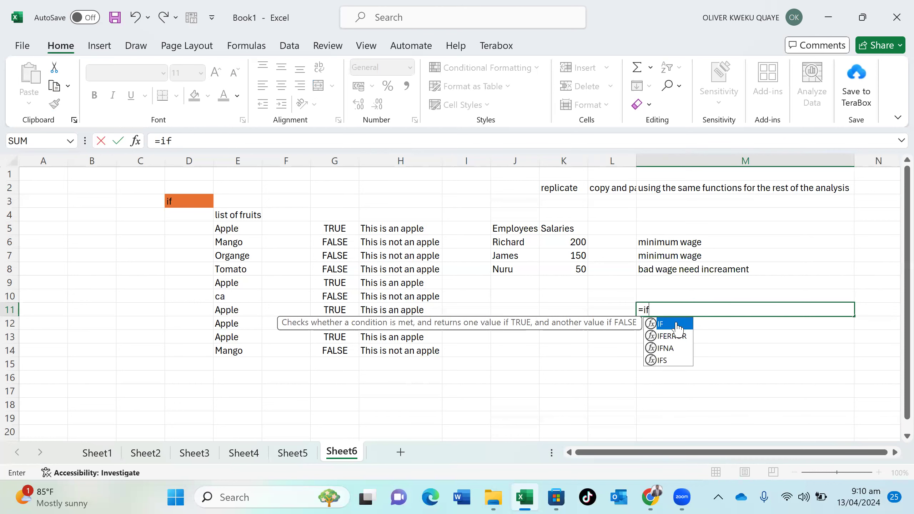
double_click(677, 324)
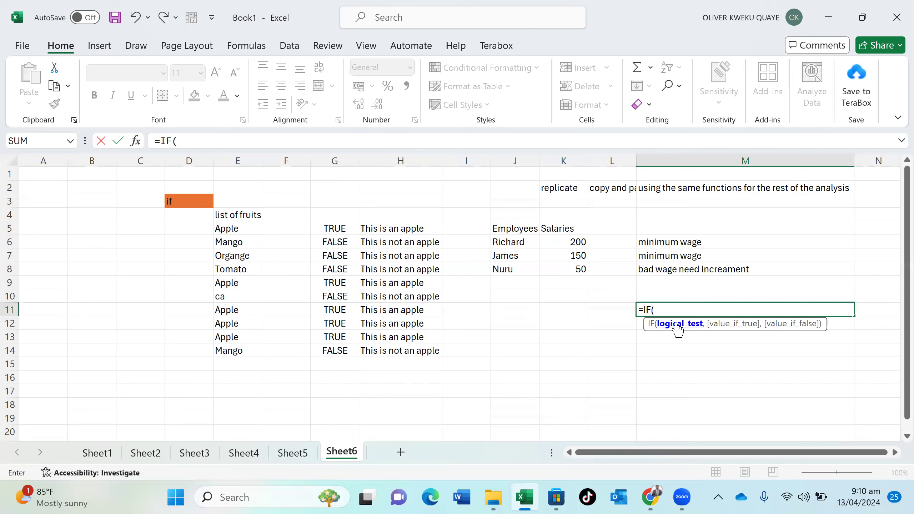
click(514, 321)
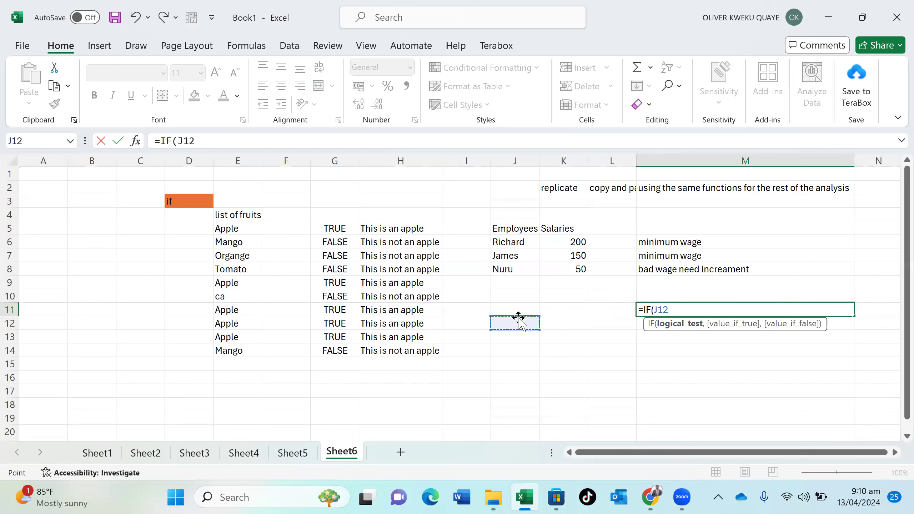
click(610, 336)
key(BackSpace)
key(BackSpace)
key(BackSpace)
key(BackSpace)
key(BackSpace)
key(BackSpace)
key(BackSpace)
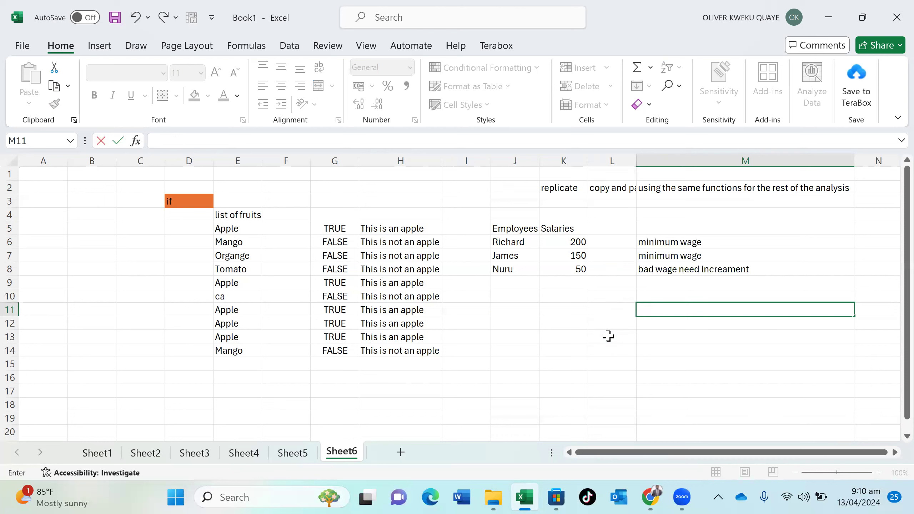
key(Escape)
click(518, 325)
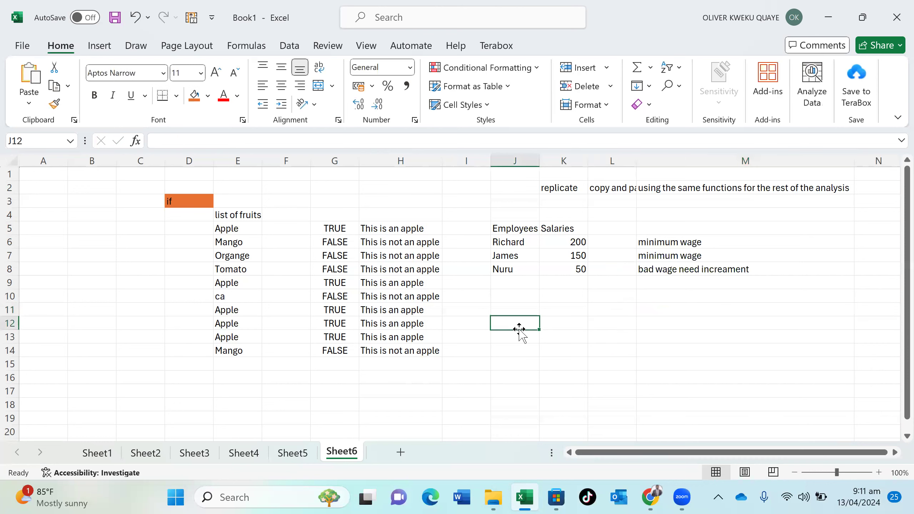
Enter headers students and scores in J12:K12 and three student names in J13:J15
text(students)
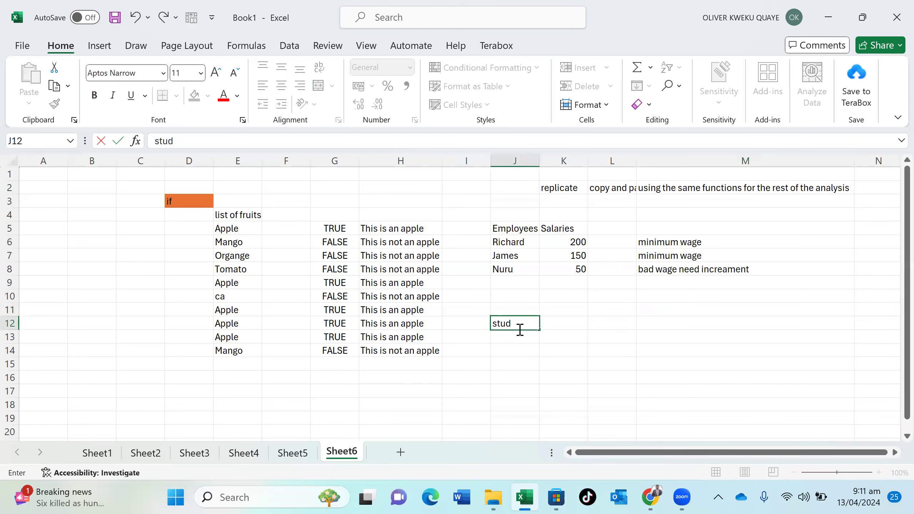
key(BackSpace)
key(BackSpace)
text(ts)
key(Tab)
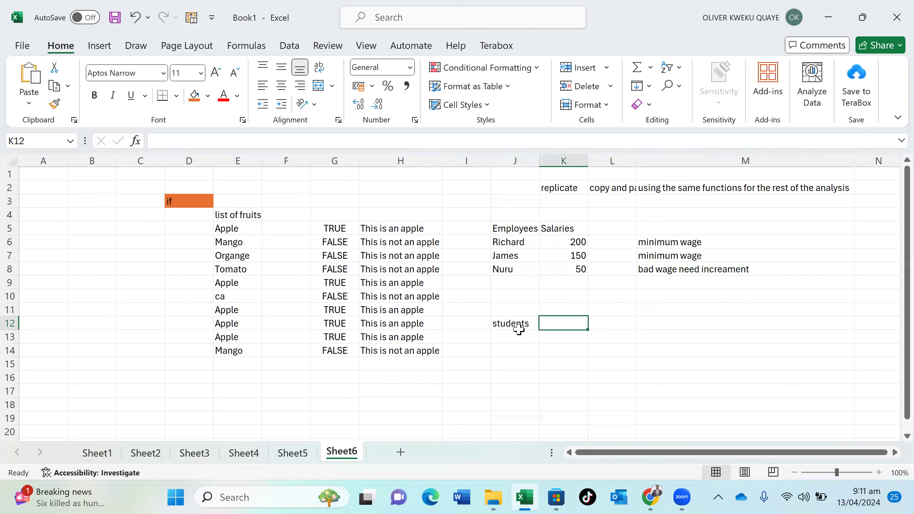
text(scores)
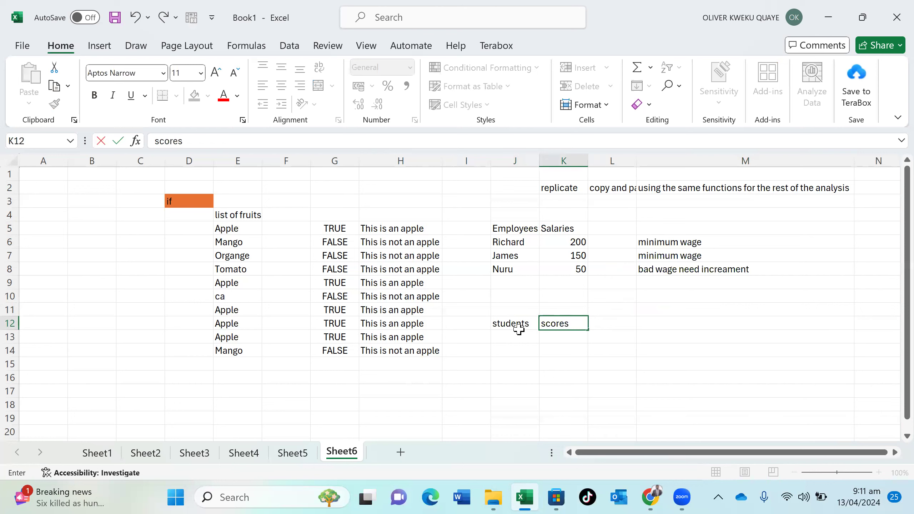
key(Return)
text(Rivchar)
key(Return)
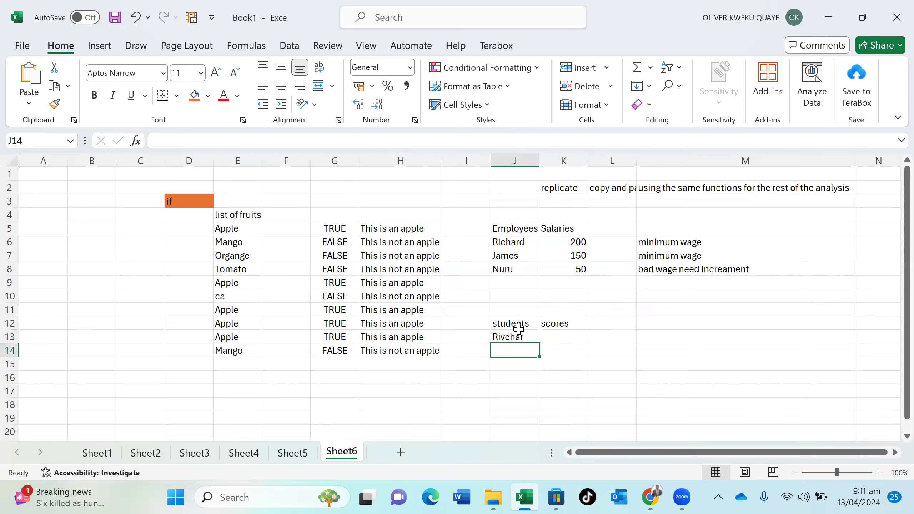
text(James)
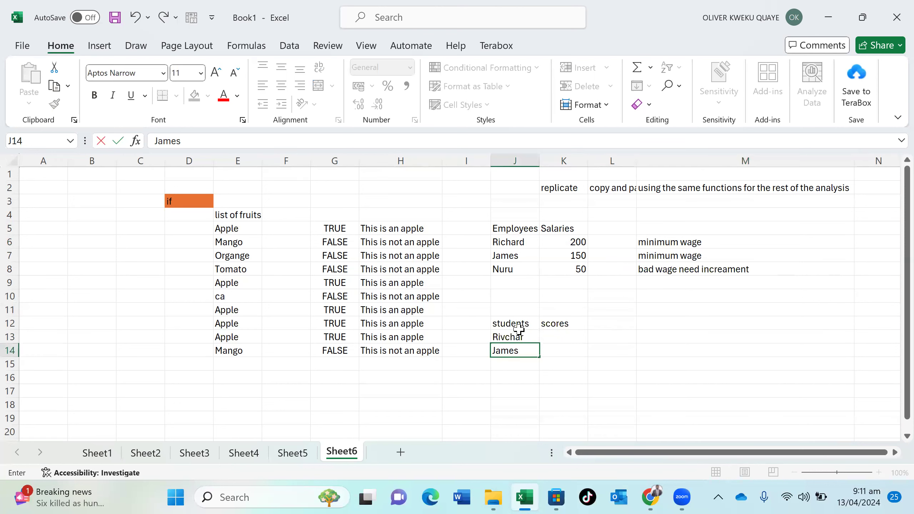
key(Return)
text(Nuru)
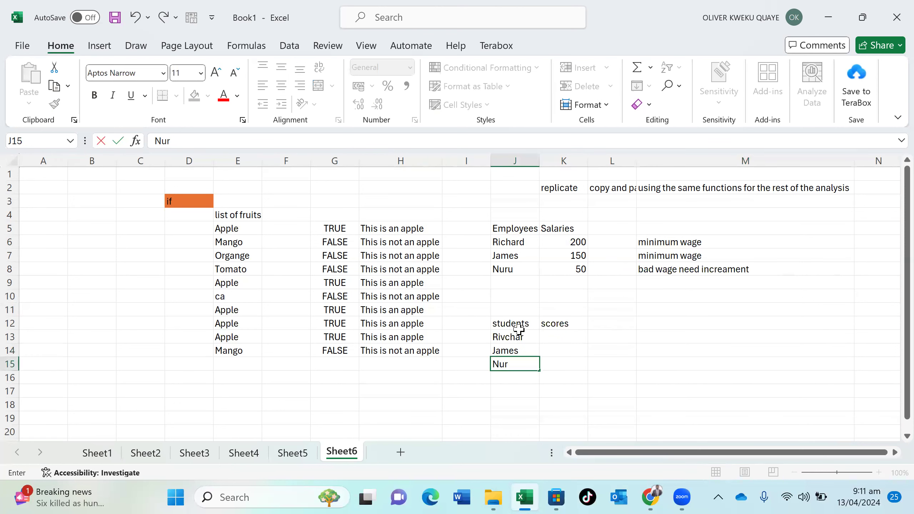
click(553, 335)
Enter the scores 24, 69 and 98 in K13:K15
text(24)
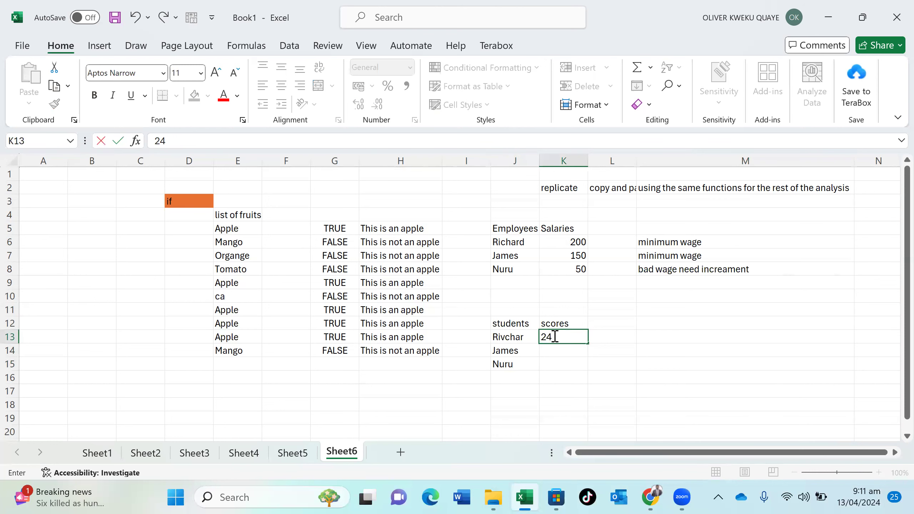
key(Return)
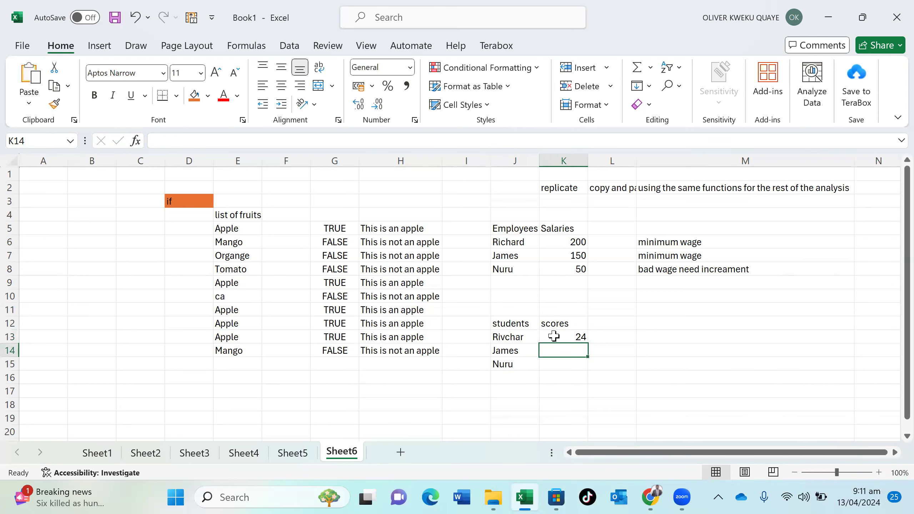
text(69)
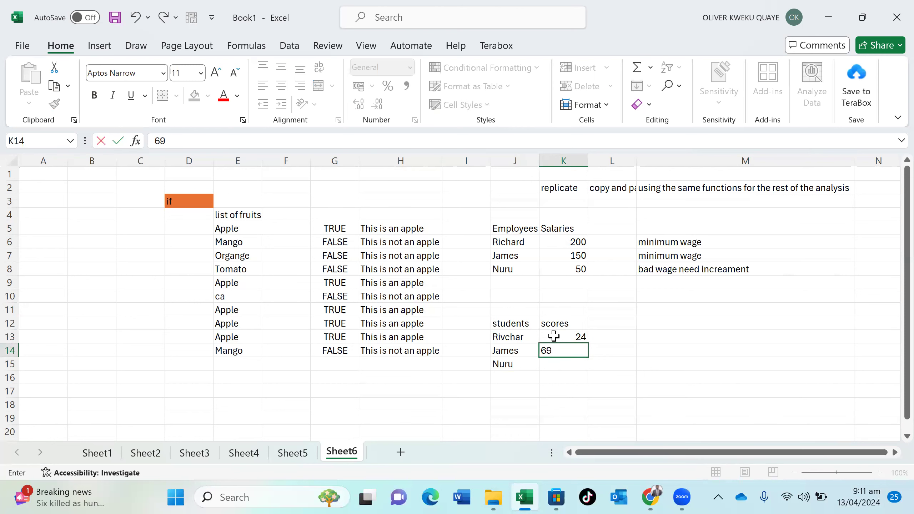
key(Return)
text(98)
key(Return)
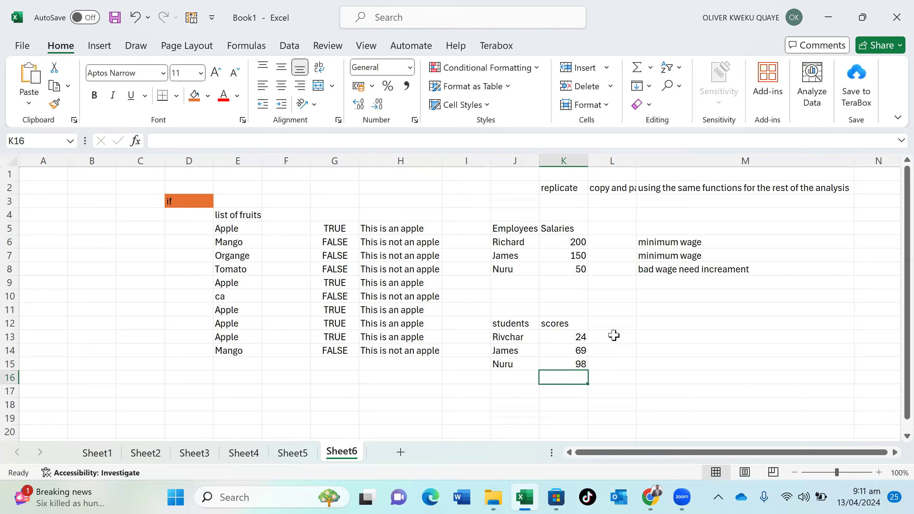
click(656, 341)
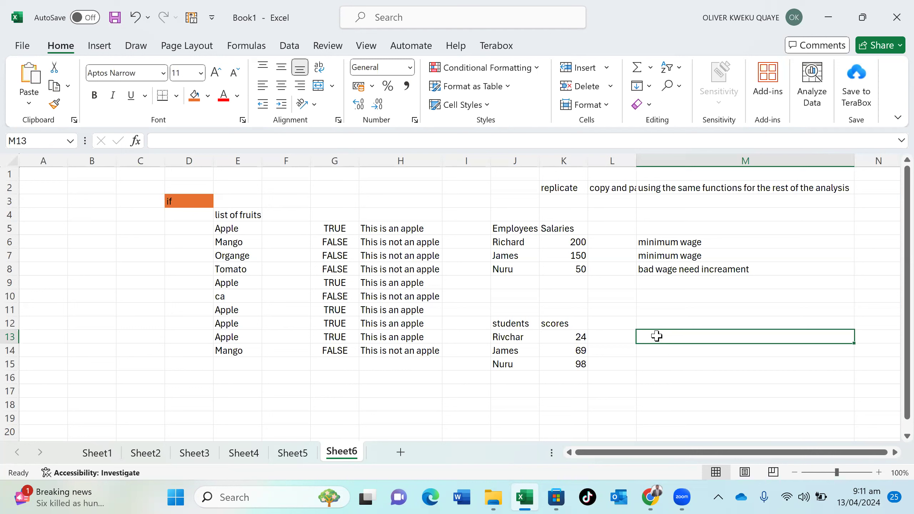
Enter =IF(K13<50, K13+10, 0) in M13, returning 34 for the score of 24
double_click(657, 336)
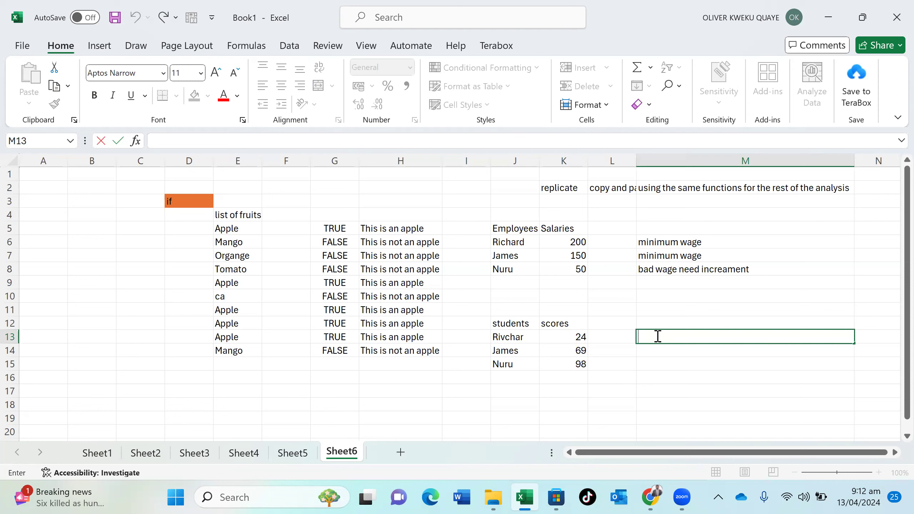
text(=if)
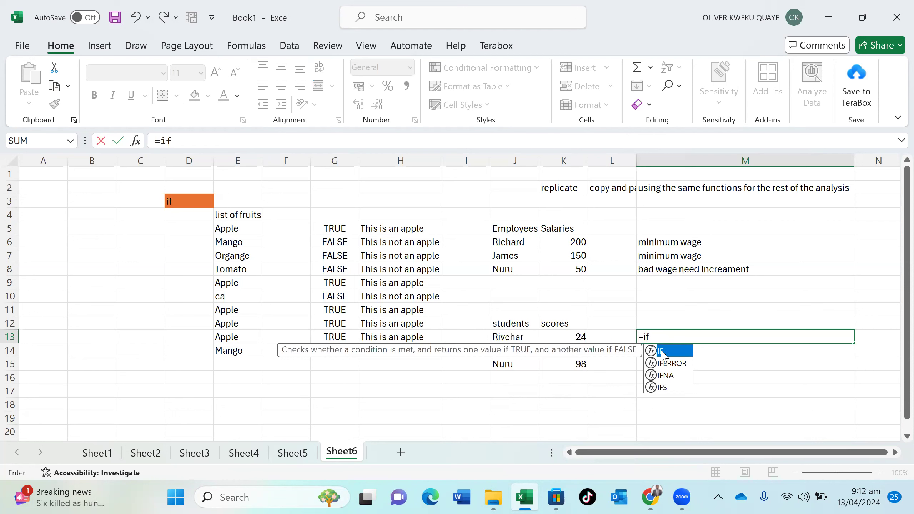
double_click(661, 353)
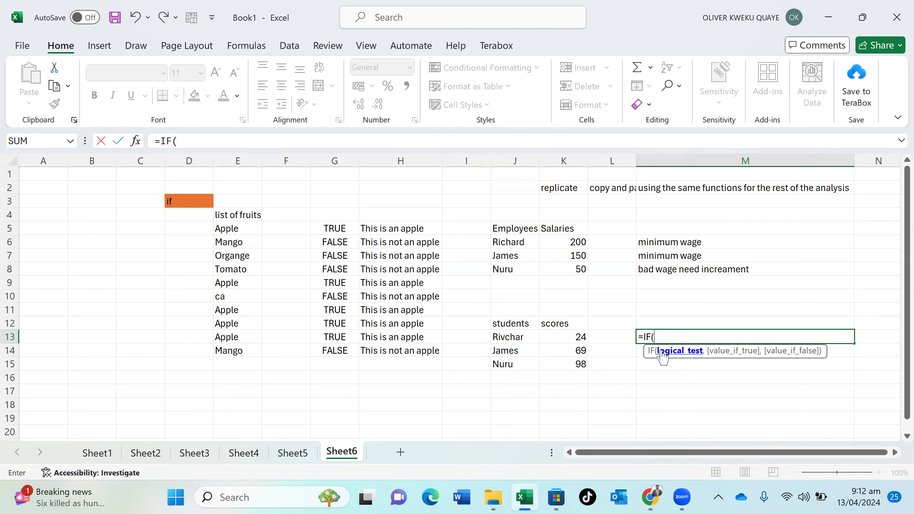
click(572, 336)
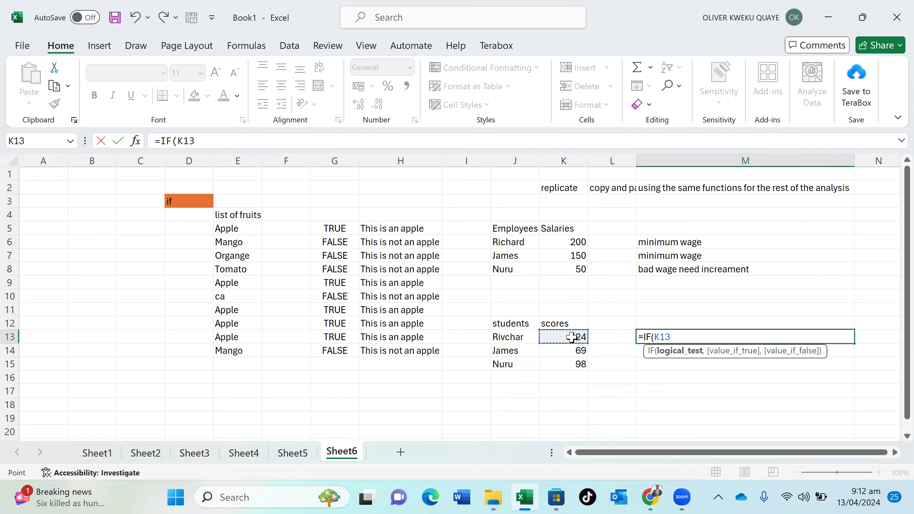
text(<)
text(50,)
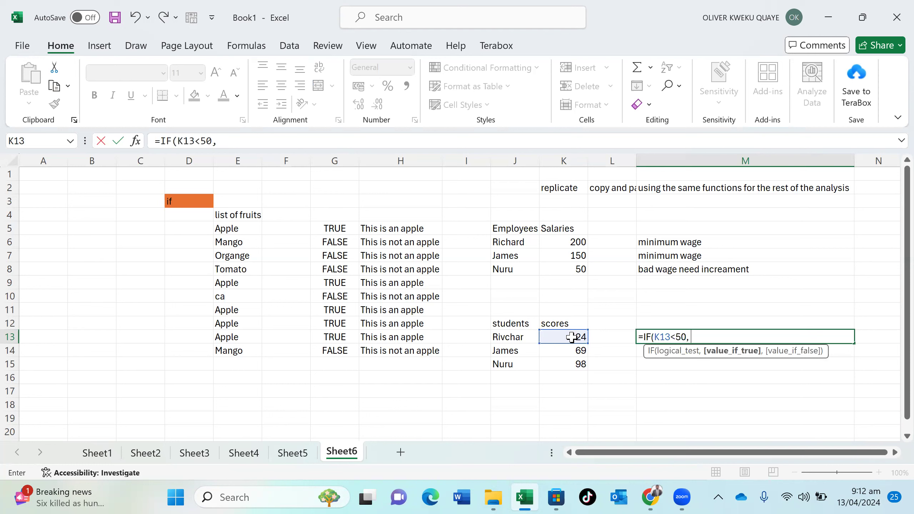
click(572, 337)
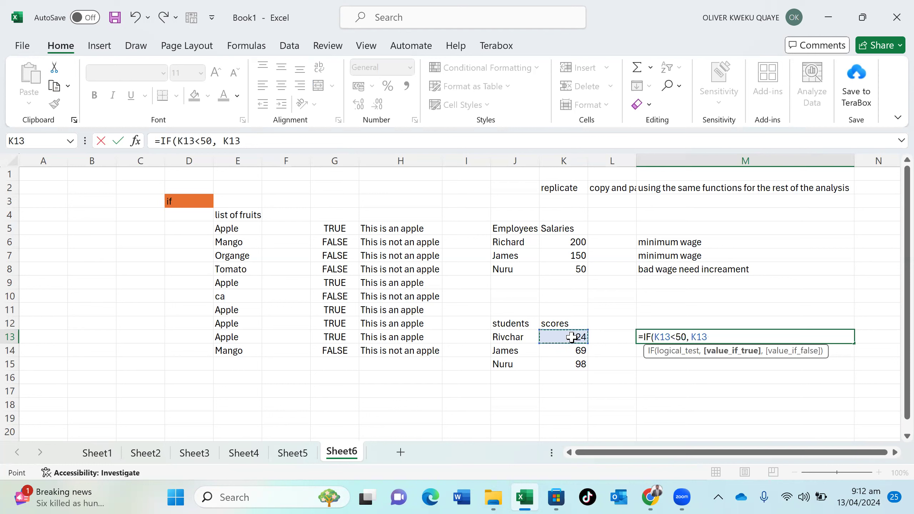
text(_)
key(BackSpace)
text(+10, )
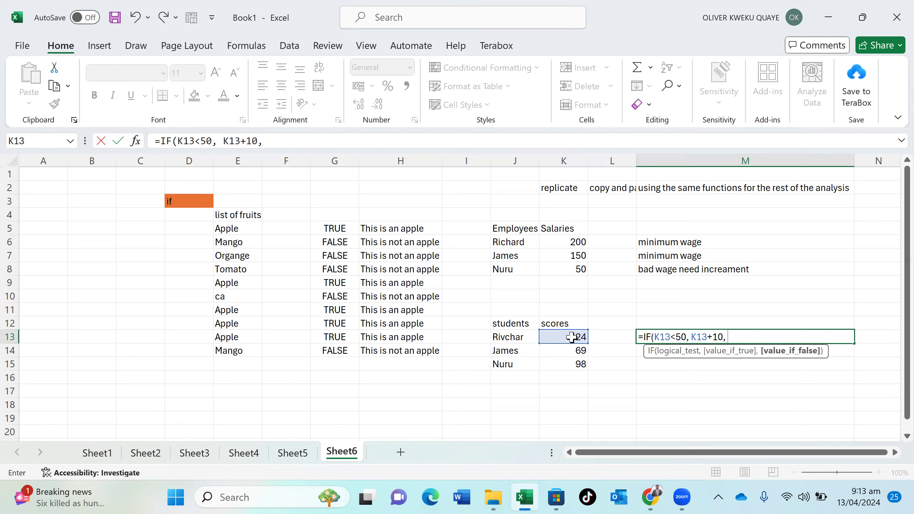
text(0)
key(Return)
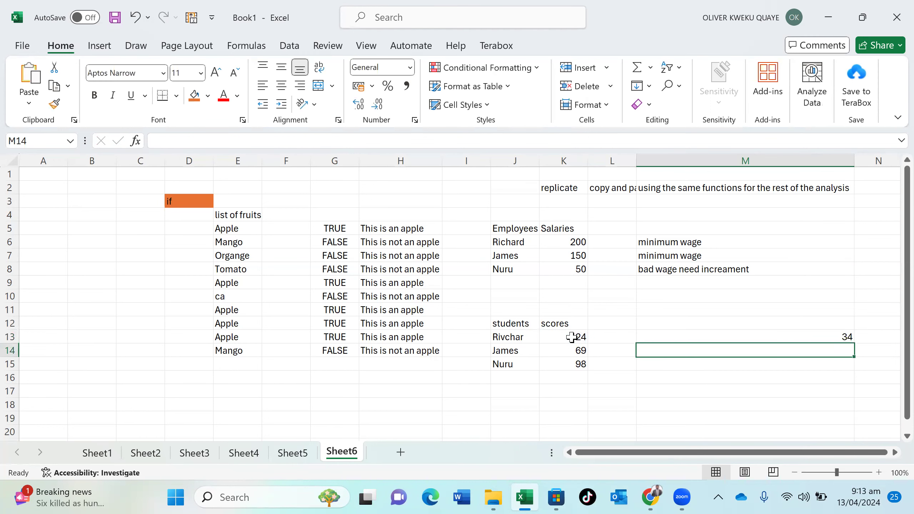
Fill M13's IF formula down to M15, giving 0 for the scores 69 and 98
double_click(675, 338)
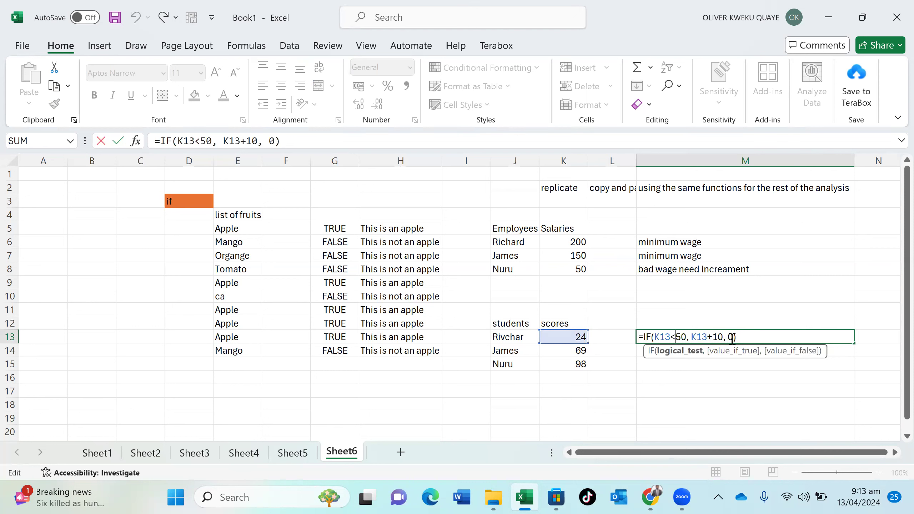
key(Return)
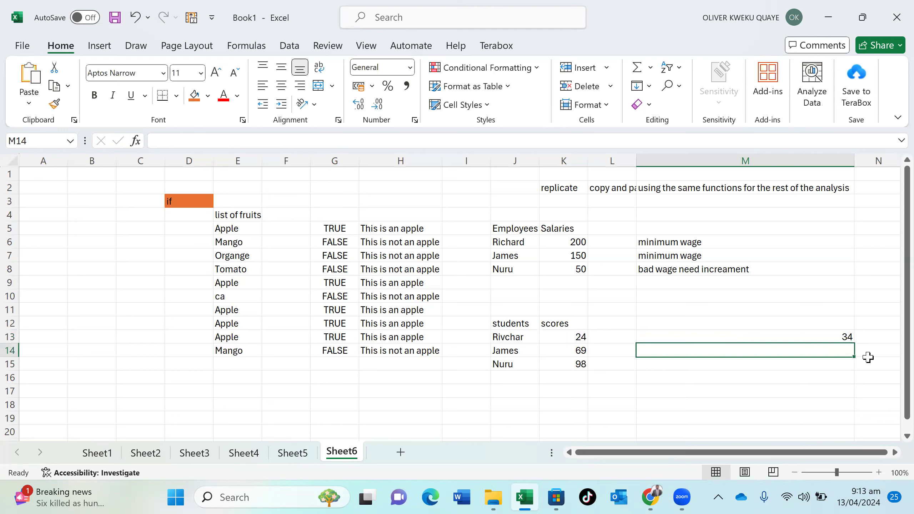
click(829, 339)
drag(854, 343, 852, 365)
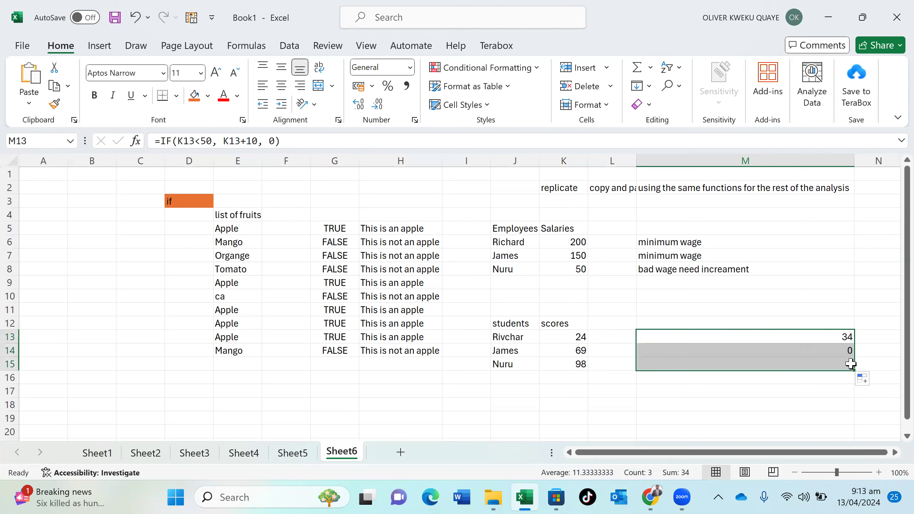
click(813, 375)
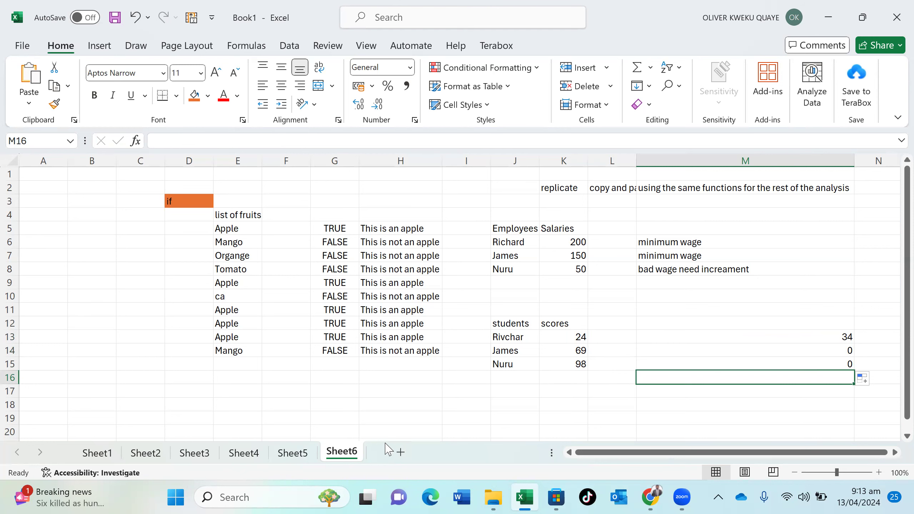
Add a new sheet titled vlookup in C2 with Vertical lookup in C3
click(398, 452)
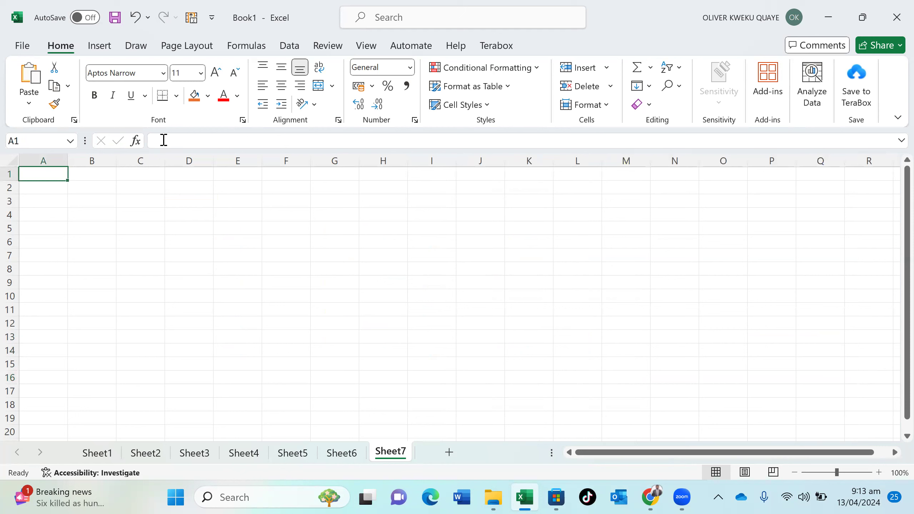
click(144, 193)
text(v)
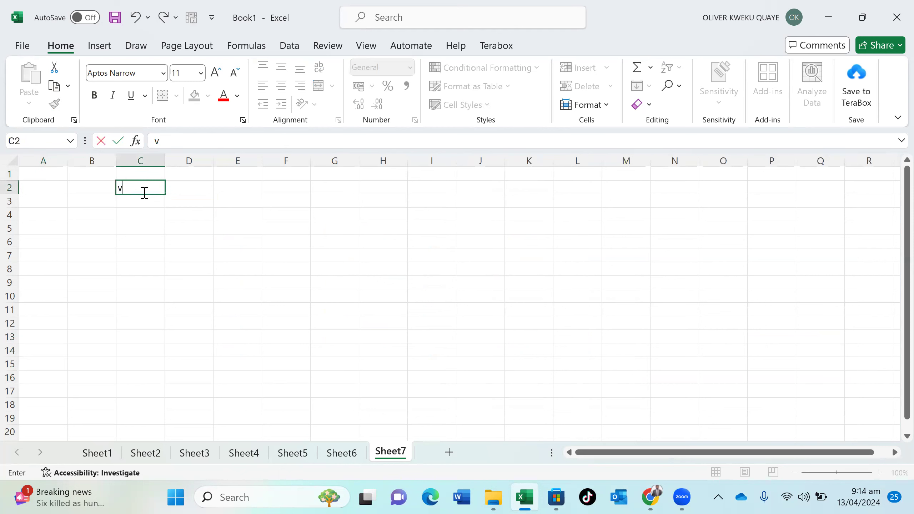
text(lookup)
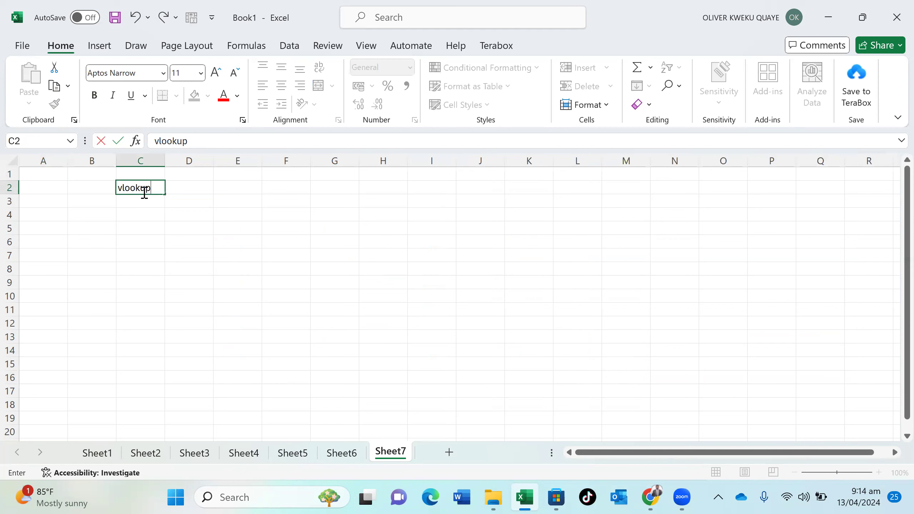
key(Return)
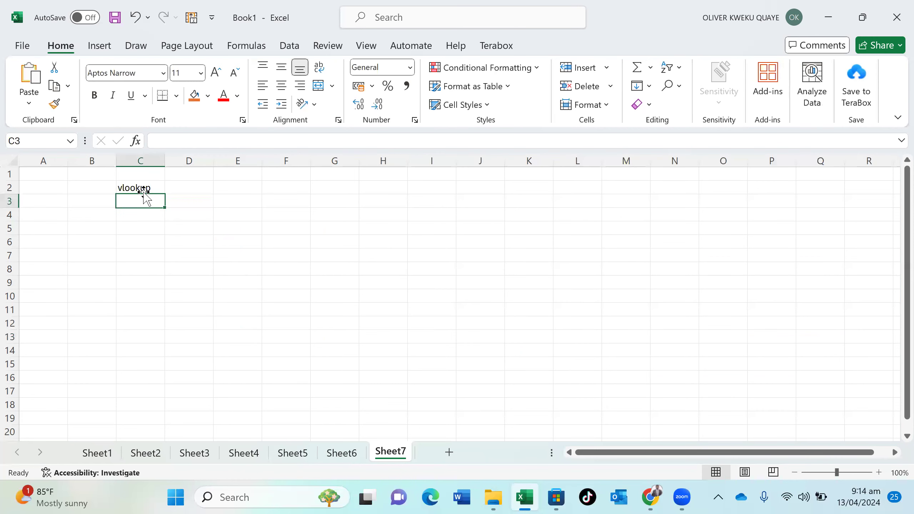
text(Vertuc)
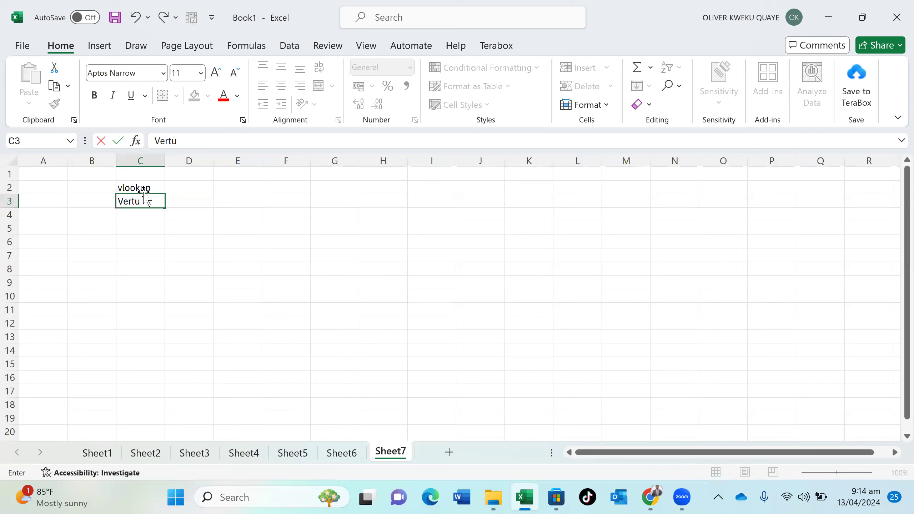
key(BackSpace)
text(ical lookup)
key(Return)
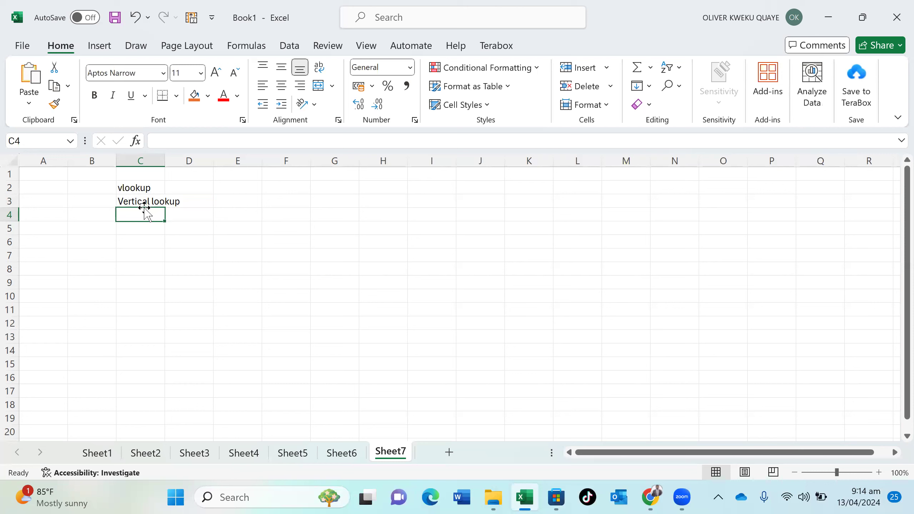
Settle the E4 header as Names after trying Students and Employees
click(247, 220)
text(N)
key(BackSpace)
text(St)
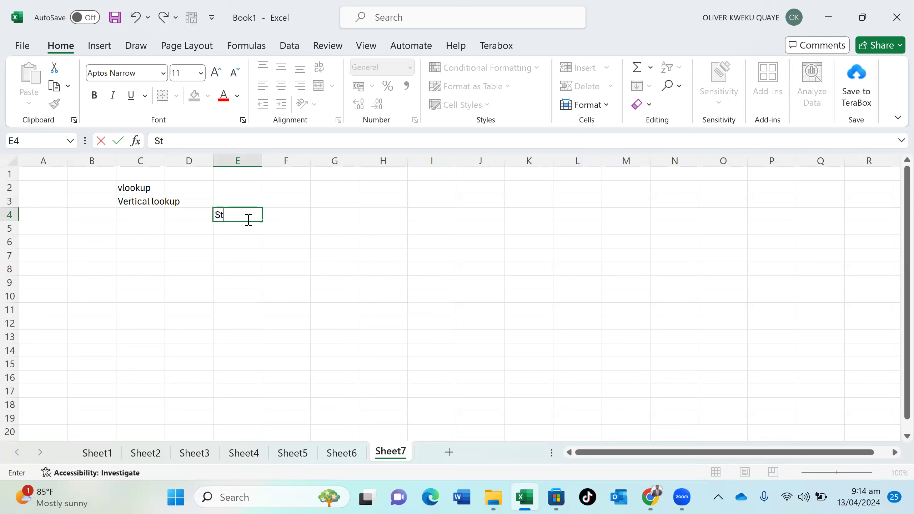
text(udents)
key(BackSpace)
key(BackSpace)
key(BackSpace)
key(BackSpace)
key(BackSpace)
key(BackSpace)
key(BackSpace)
key(BackSpace)
text(EE)
key(BackSpace)
text(mployees)
key(Tab)
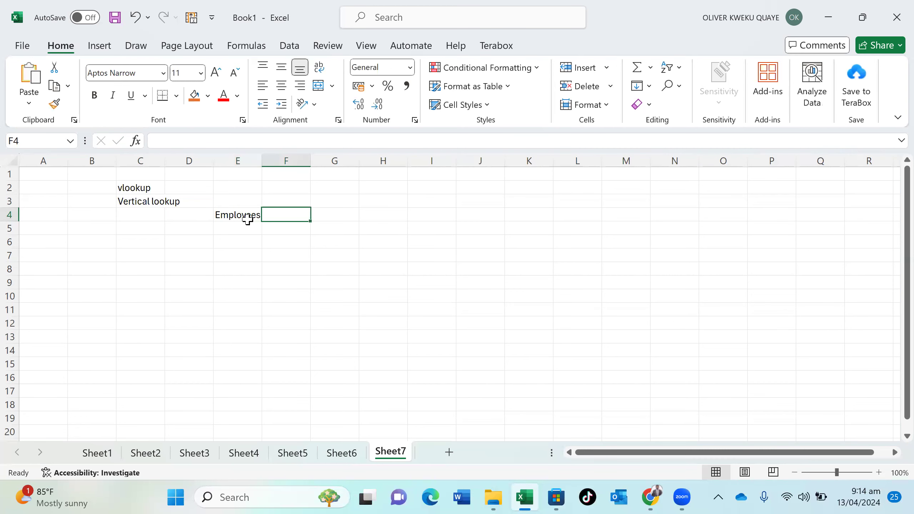
click(248, 219)
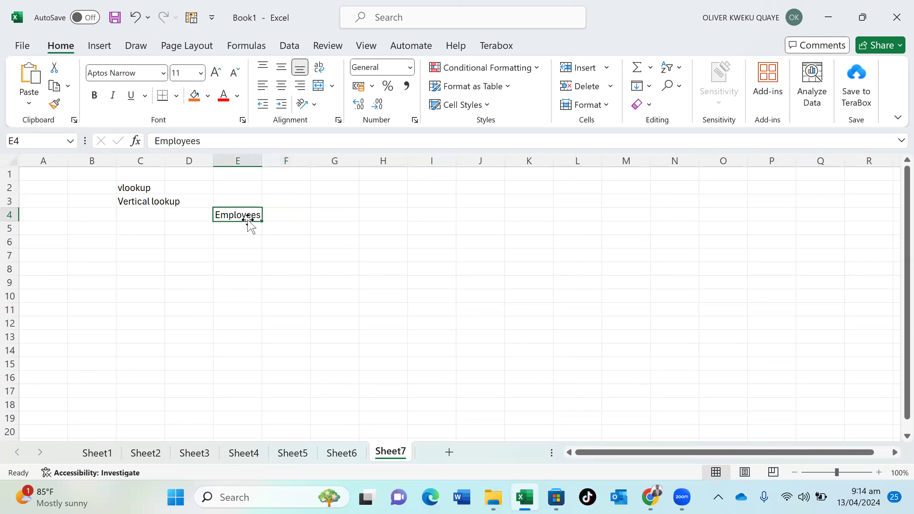
key(BackSpace)
text(B)
key(BackSpace)
text(NAME)
key(BackSpace)
key(BackSpace)
key(BackSpace)
text(ame,)
key(BackSpace)
text(s)
key(Tab)
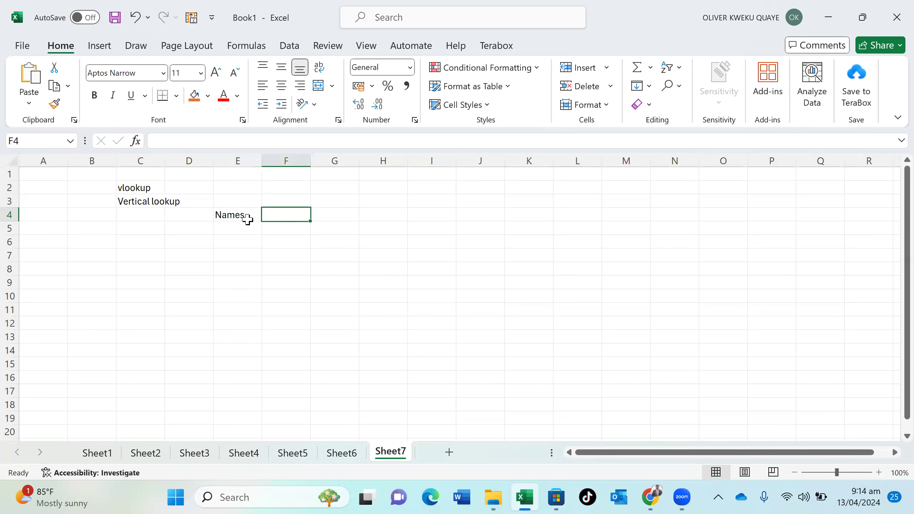
Add the headers email, CONTACT and SALARY in F4:H4
text(email)
key(Tab)
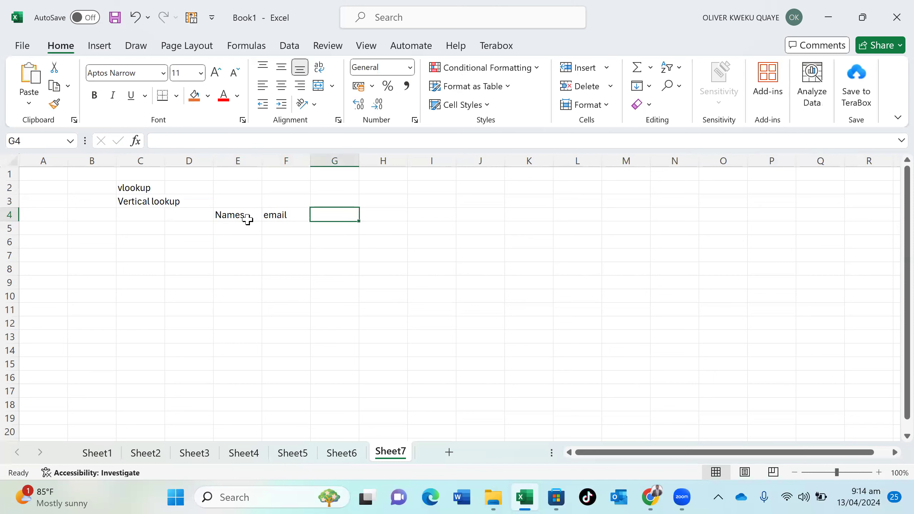
text(CONTACT)
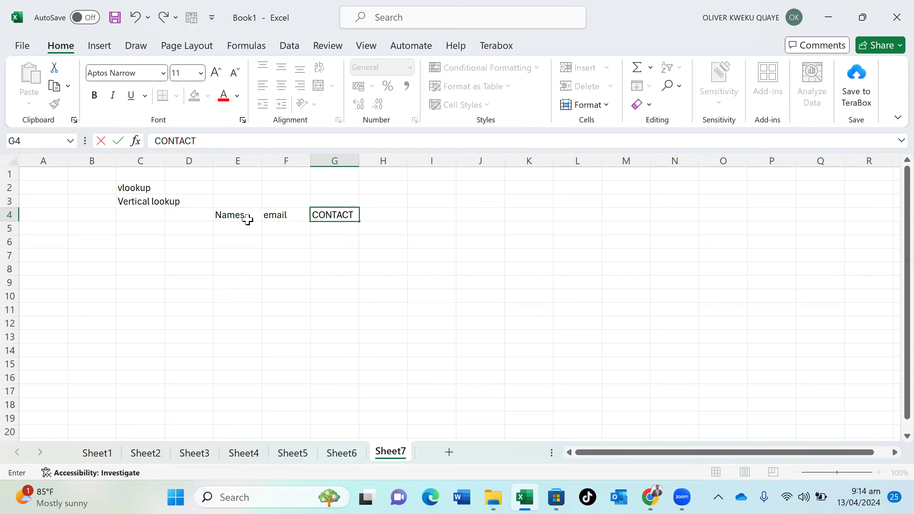
key(Tab)
text(S)
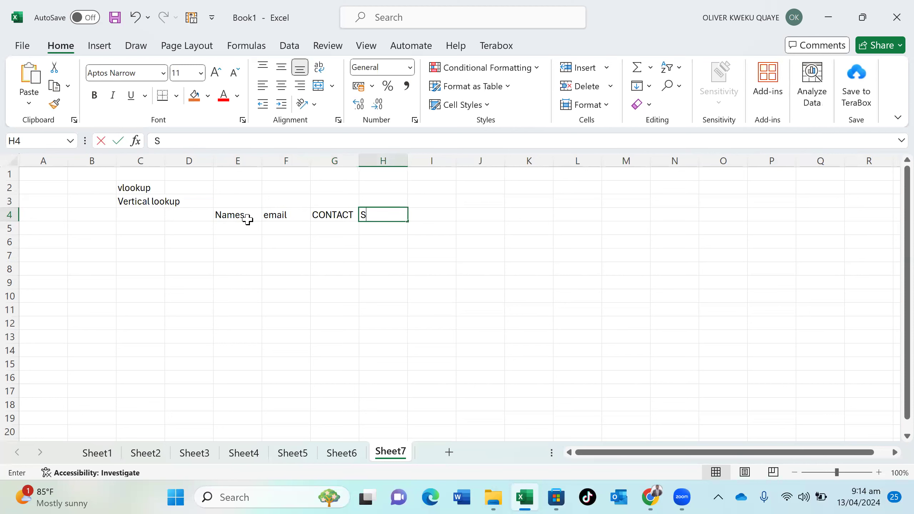
text(ALARY)
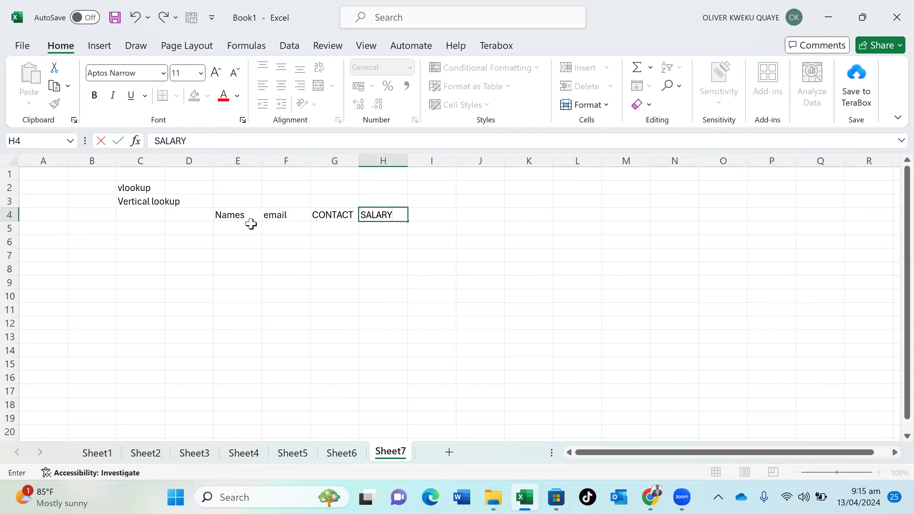
click(251, 224)
Enter the first employee's name, e-mail and contact number, autofitting the email column
text(ri)
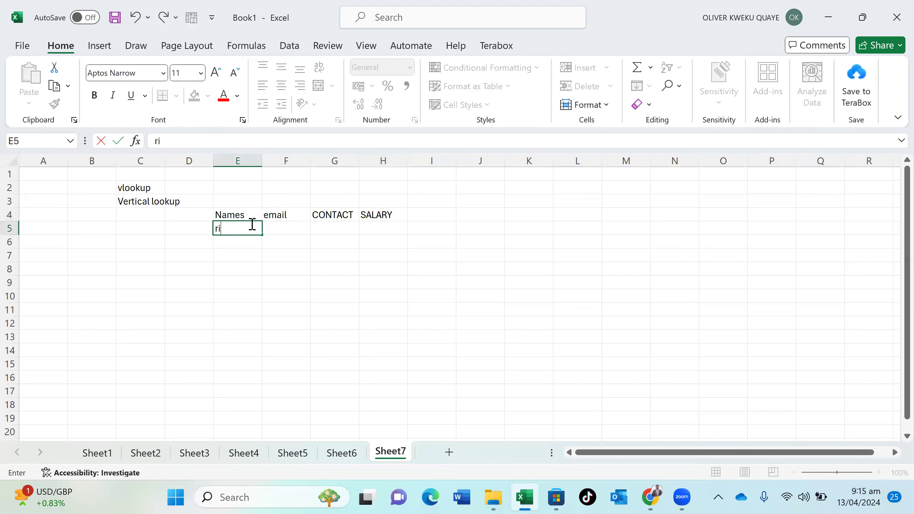
text(chard)
key(Tab)
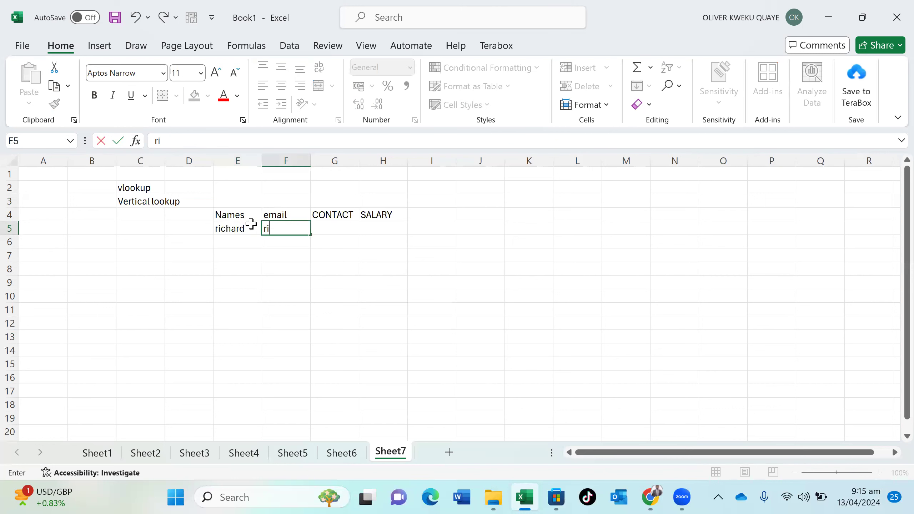
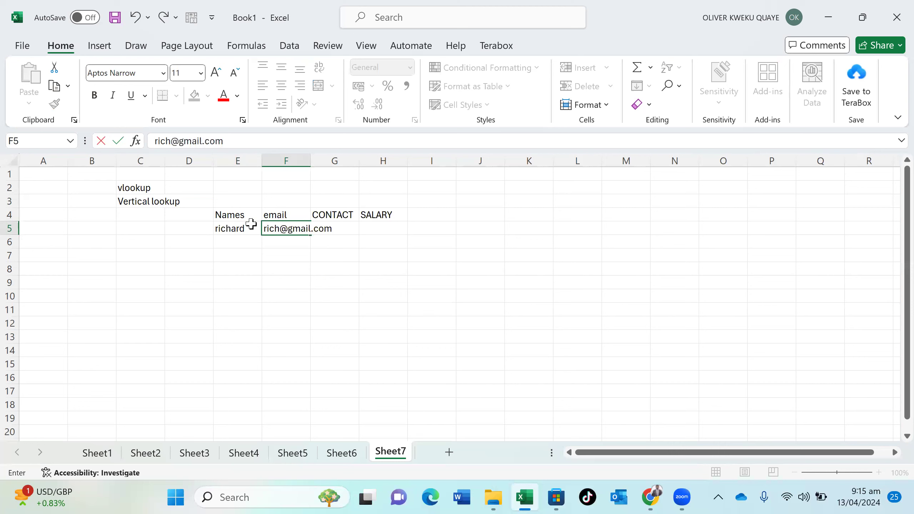
key(Return)
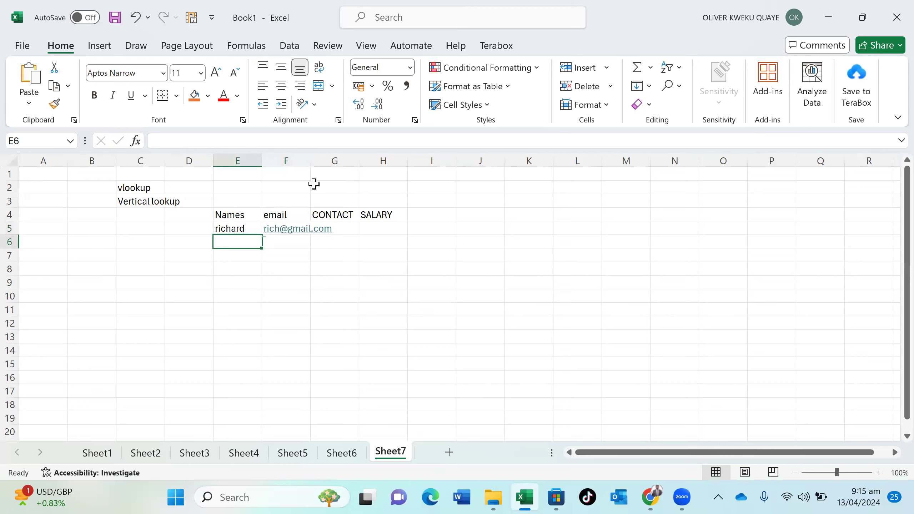
double_click(309, 161)
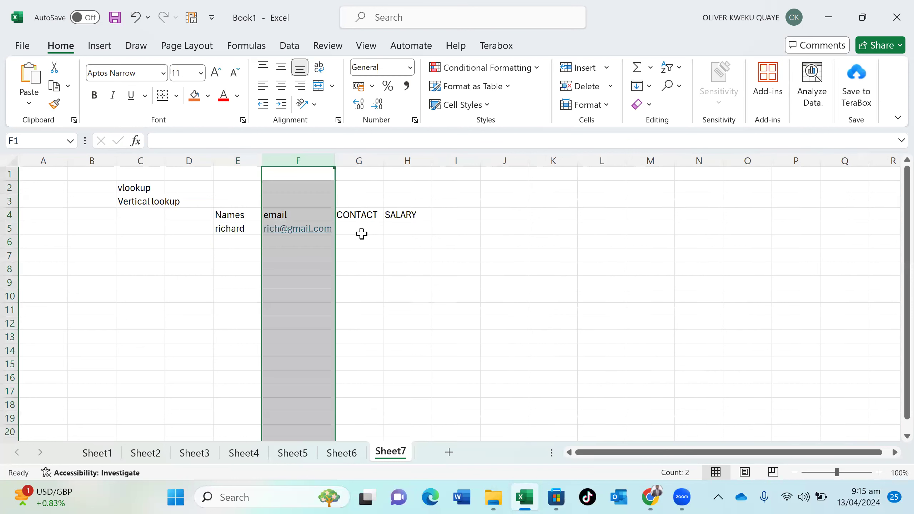
click(361, 232)
text(_233)
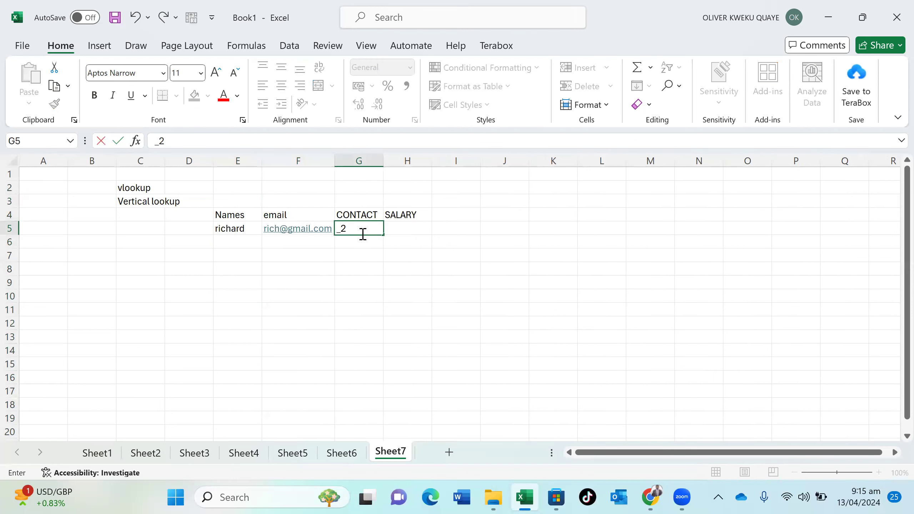
key(BackSpace)
key(BackSpace)
key(BackSpace)
key(BackSpace)
text(+2344)
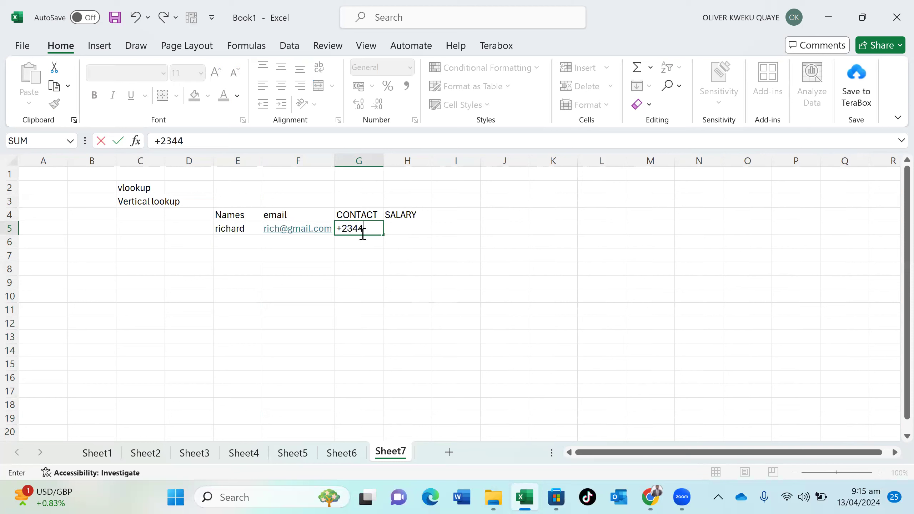
Enter the second and third employees' names, e-mail addresses and contact numbers
click(230, 242)
text(james)
key(Tab)
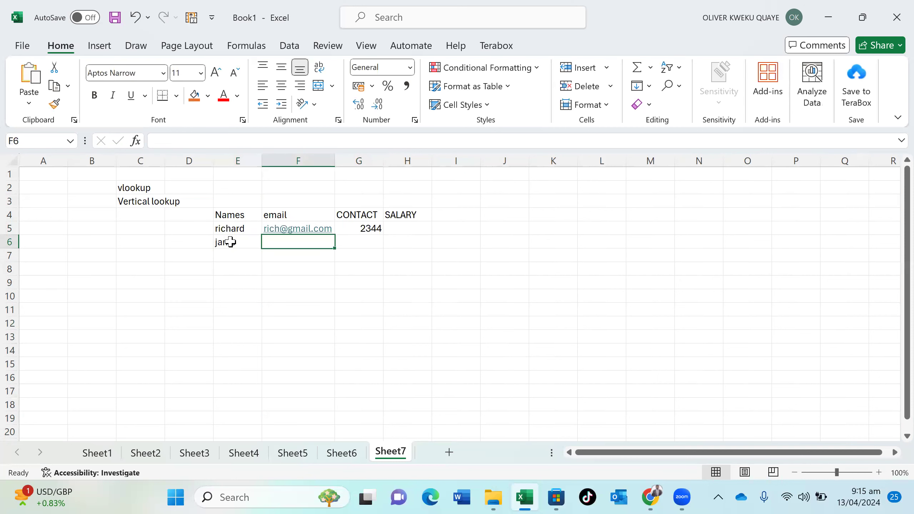
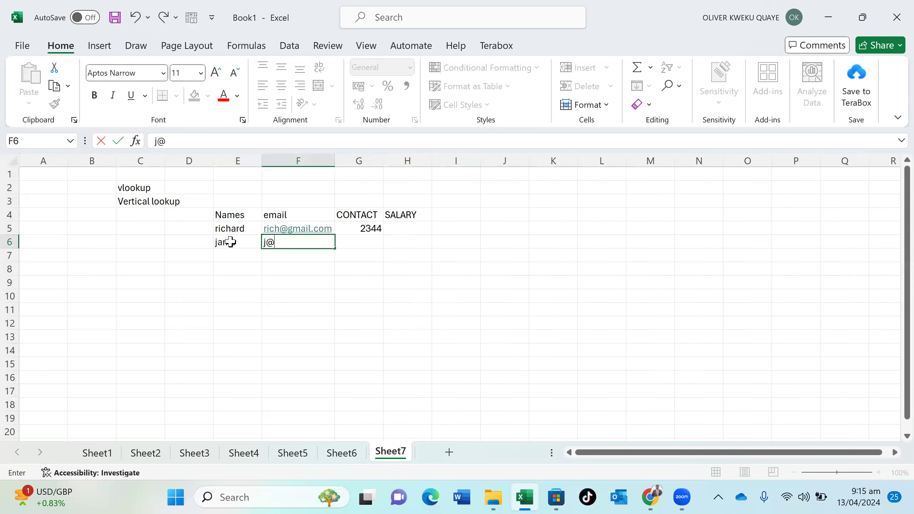
key(Tab)
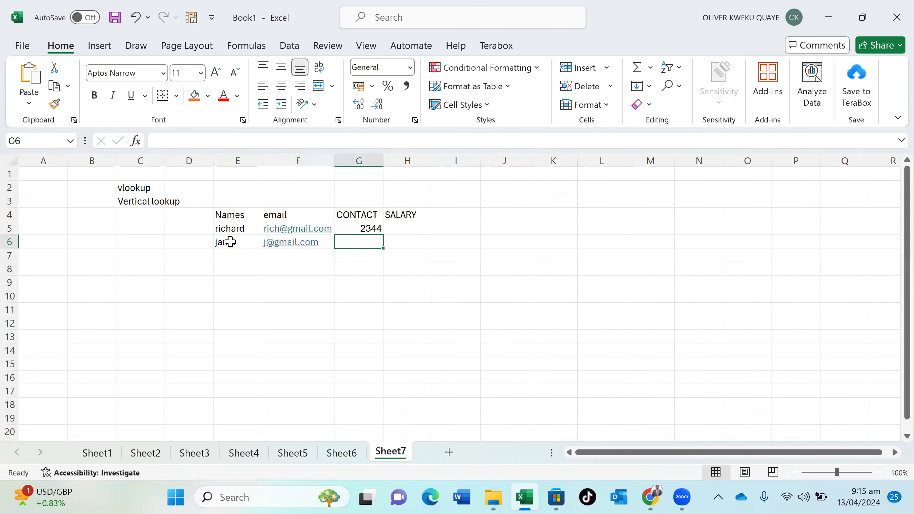
text(4555)
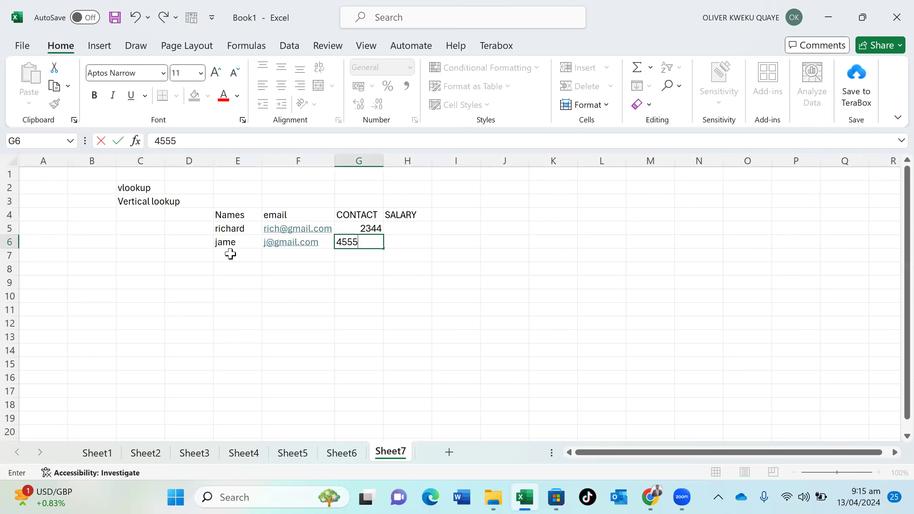
click(230, 255)
text(nue)
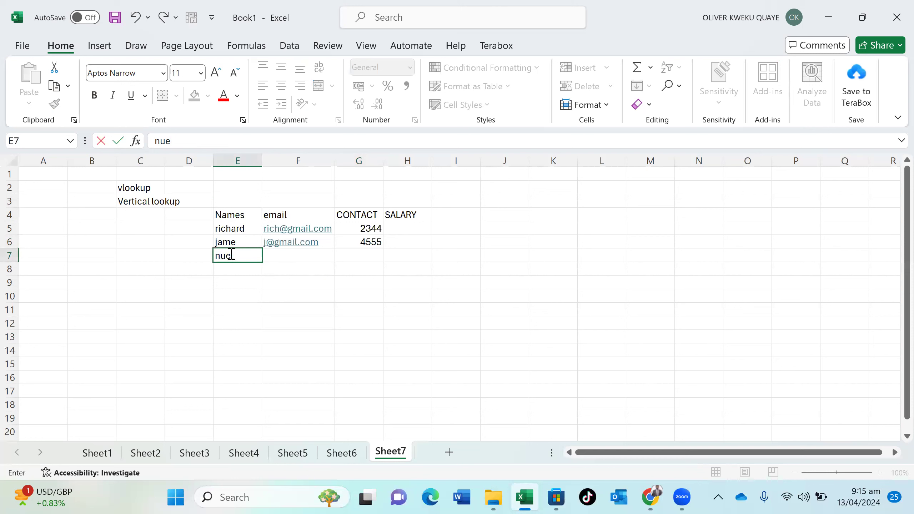
key(BackSpace)
text(ta)
key(Tab)
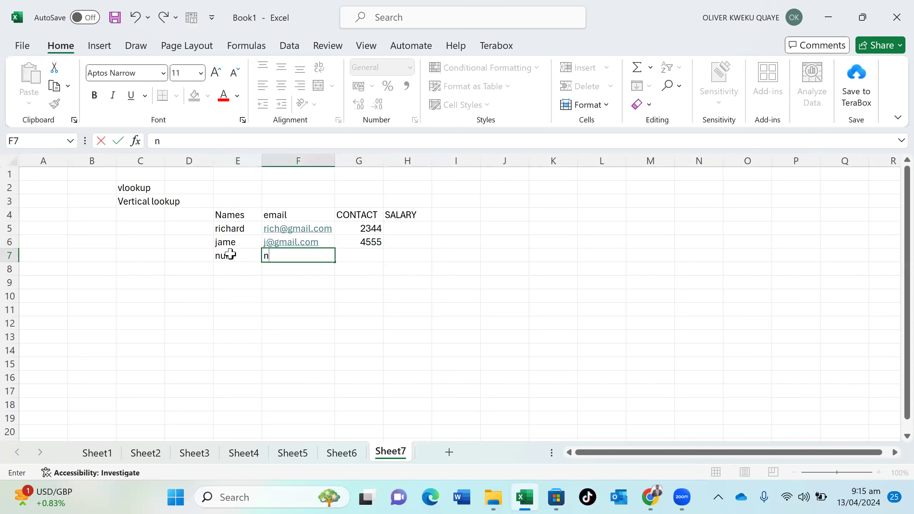
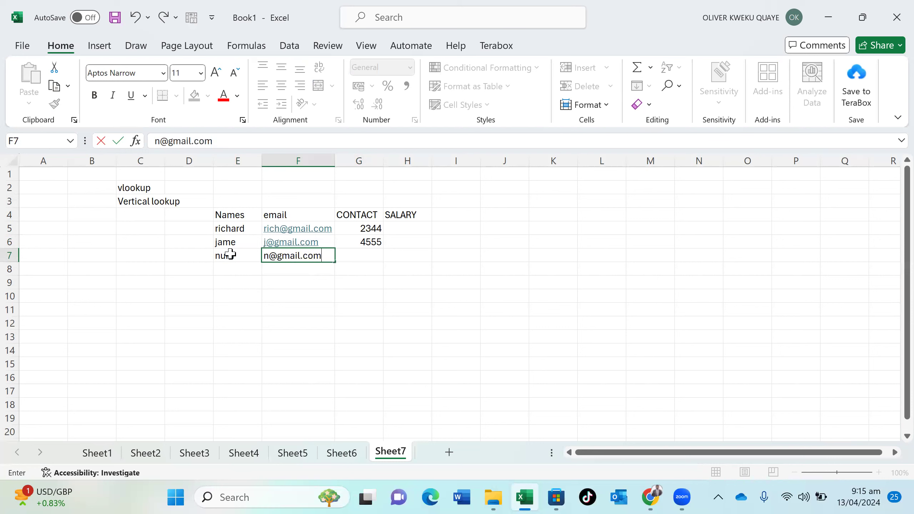
key(Tab)
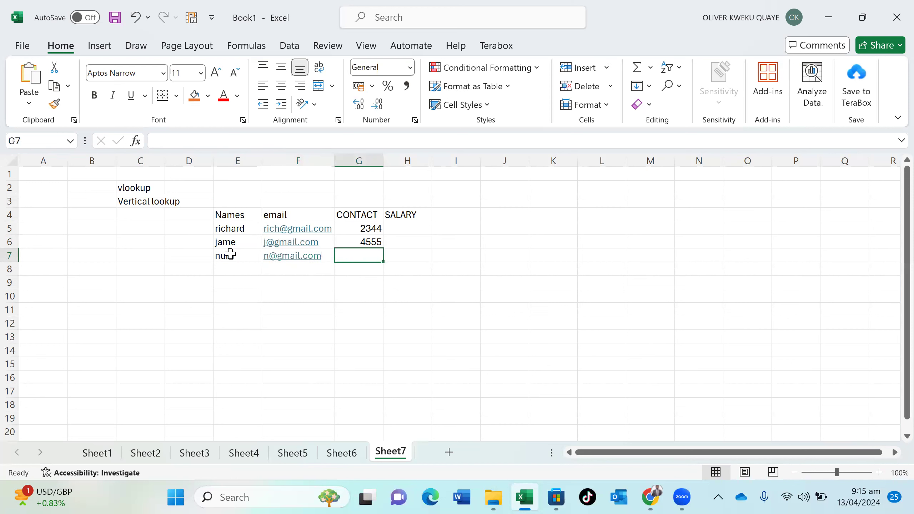
text(8567)
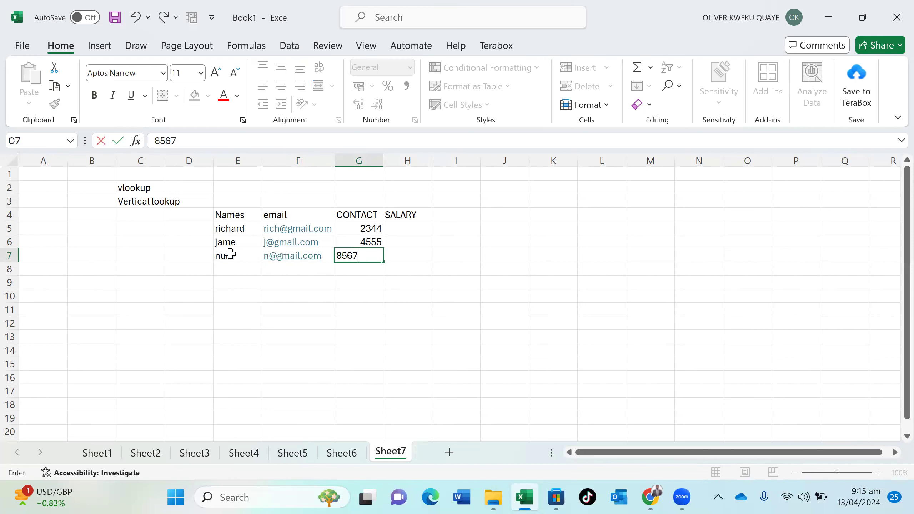
Enter salaries 200, 150 and 50 in H5:H7
click(397, 228)
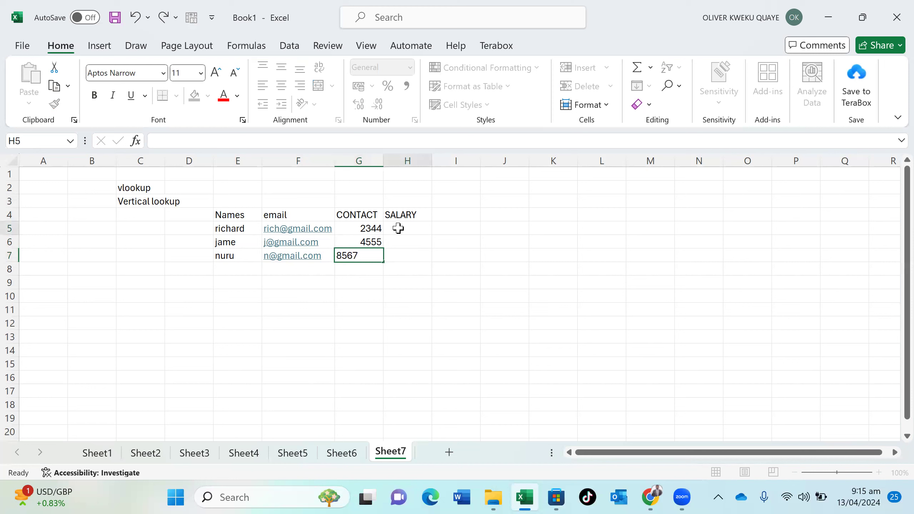
text(200)
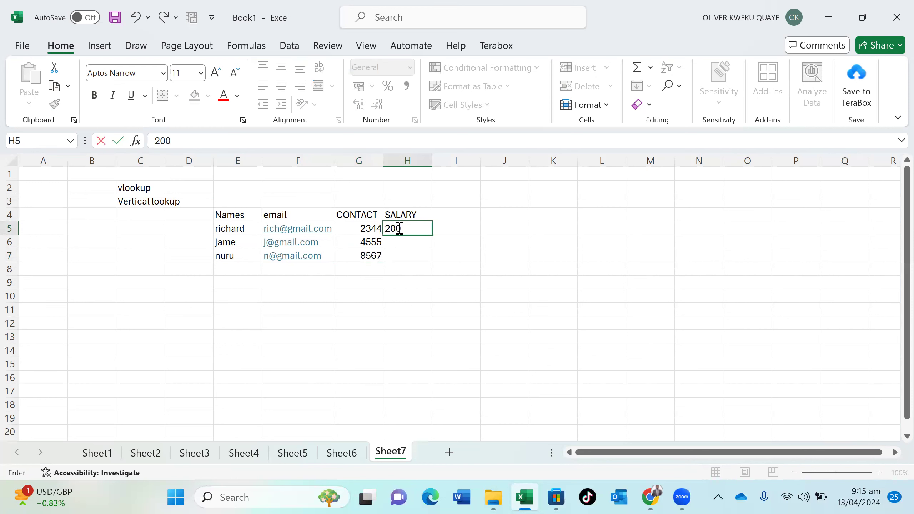
key(Return)
text(150)
key(Return)
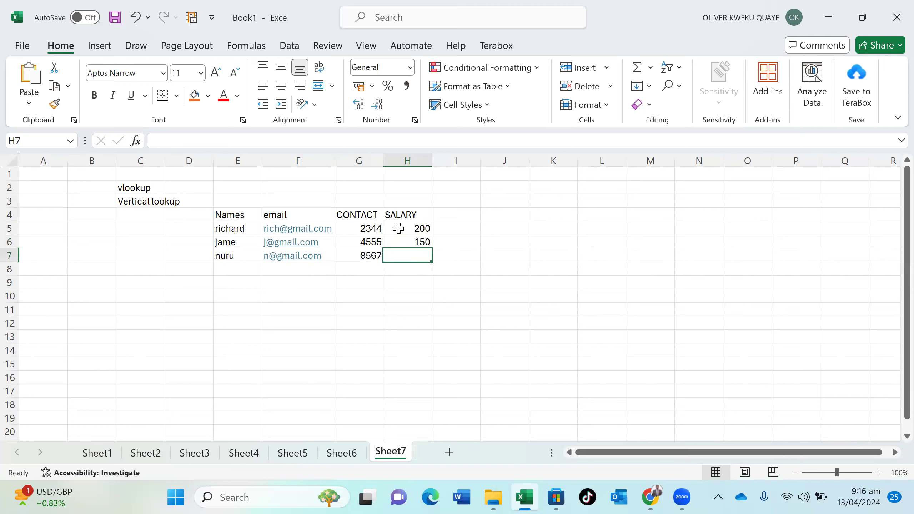
text(50)
key(Return)
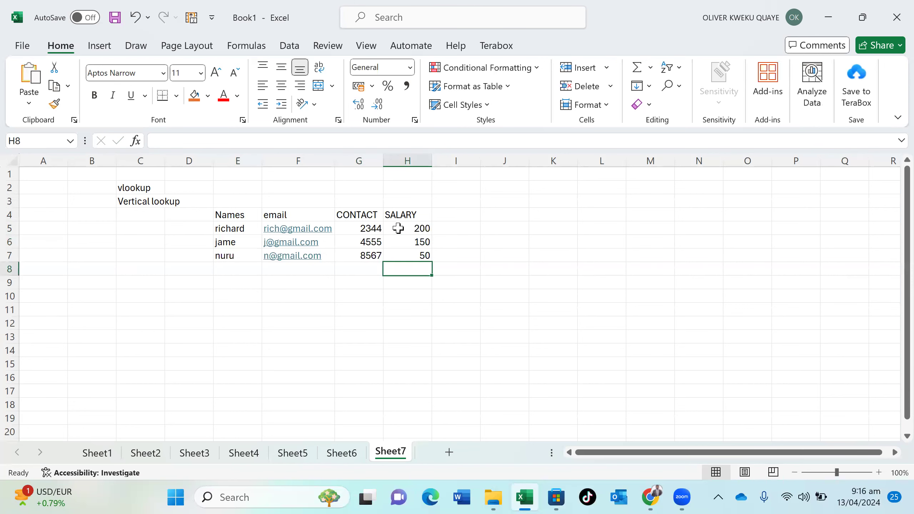
click(250, 339)
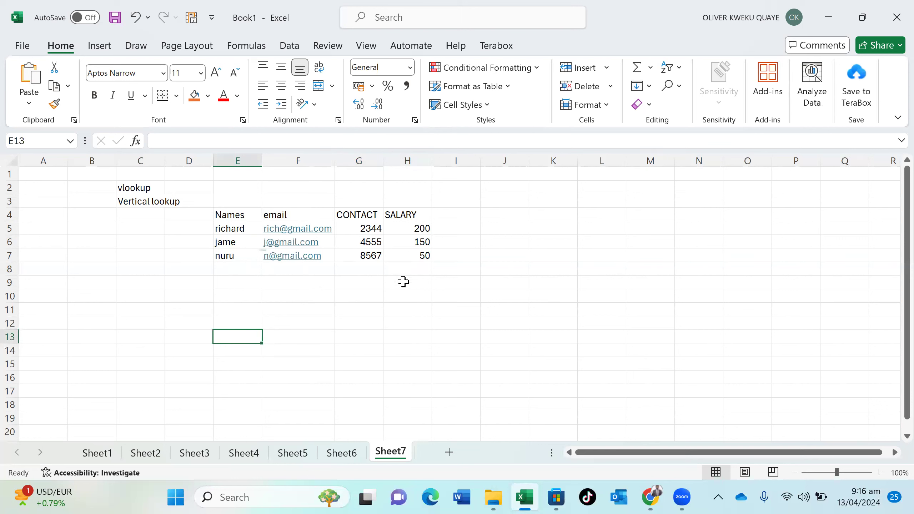
click(311, 326)
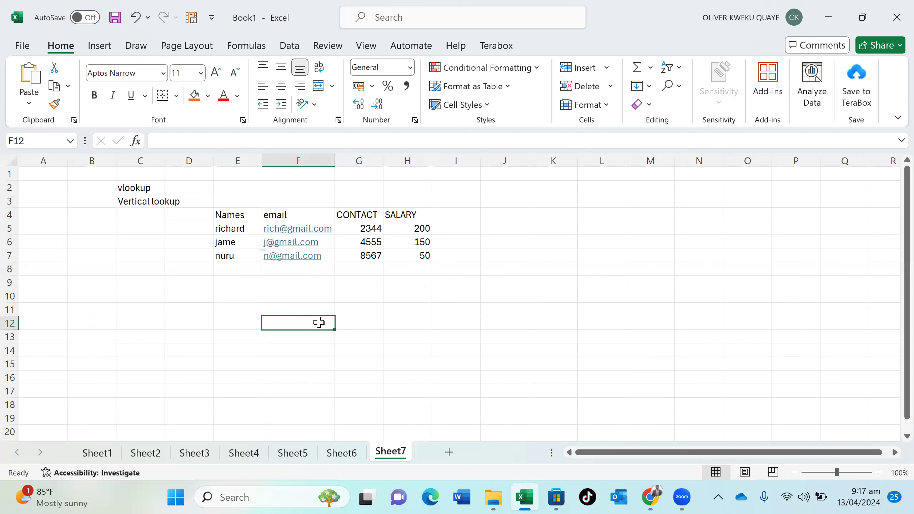
Type the first employee's name into F12 and begin a VLOOKUP in F13
text(0)
key(BackSpace)
text(0)
key(BackSpace)
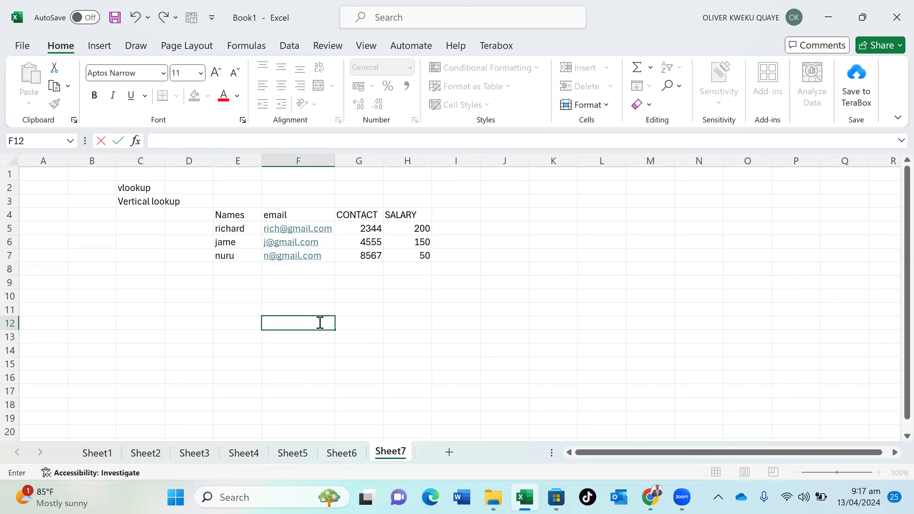
text(Richard)
key(Return)
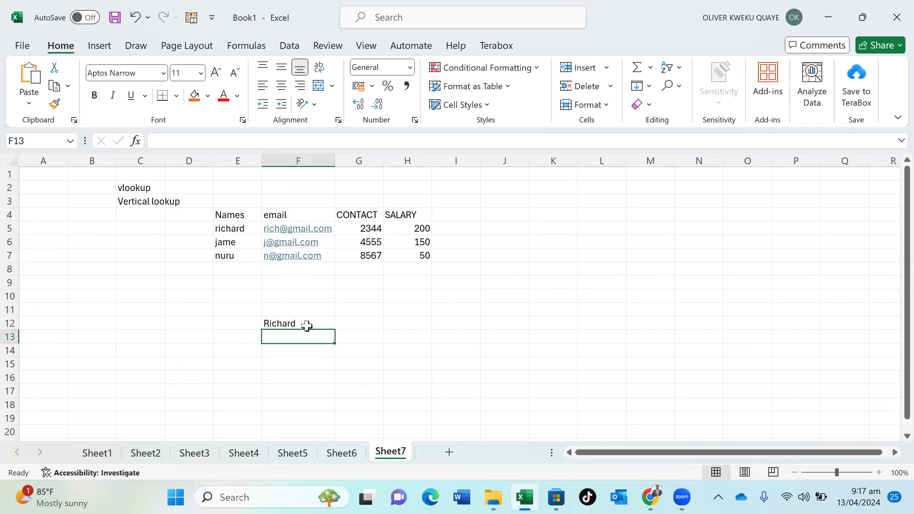
click(306, 325)
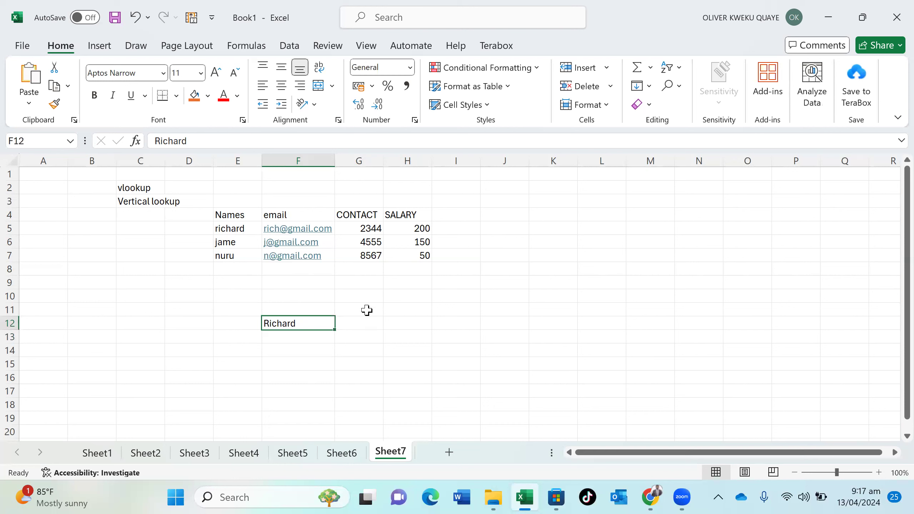
click(322, 338)
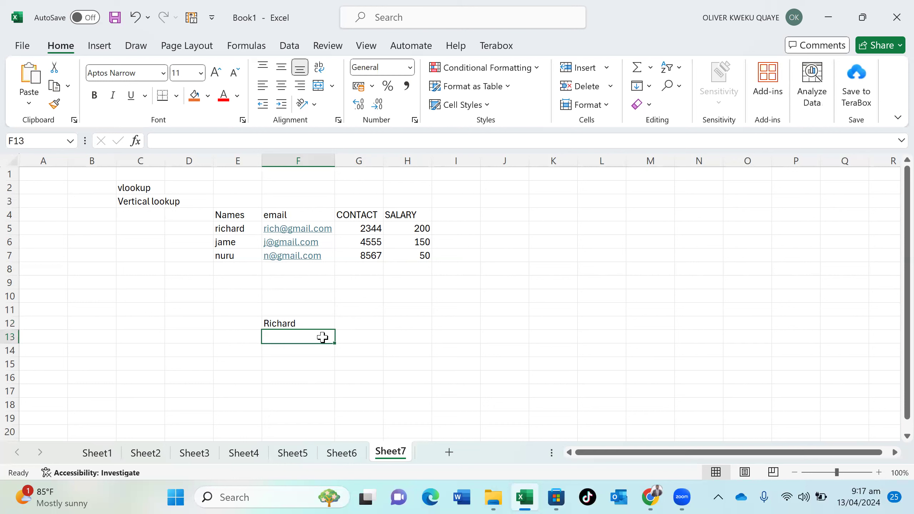
text(=)
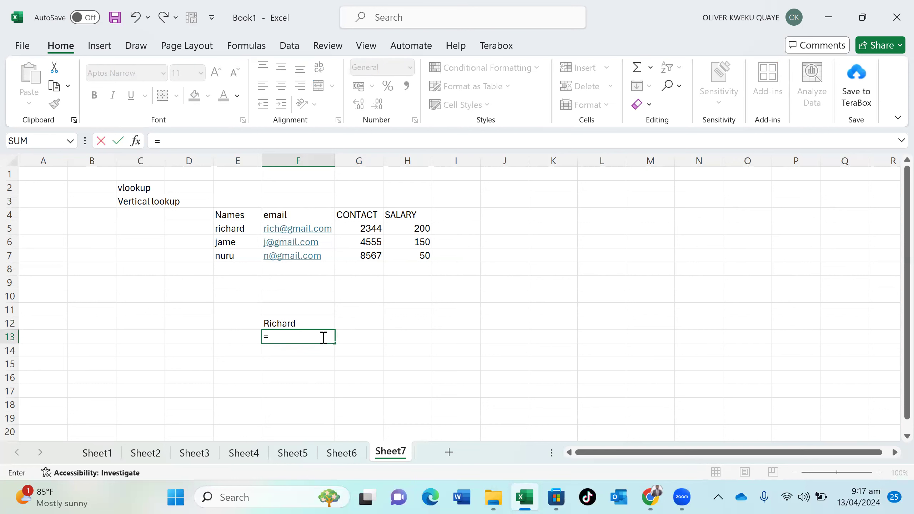
text(v)
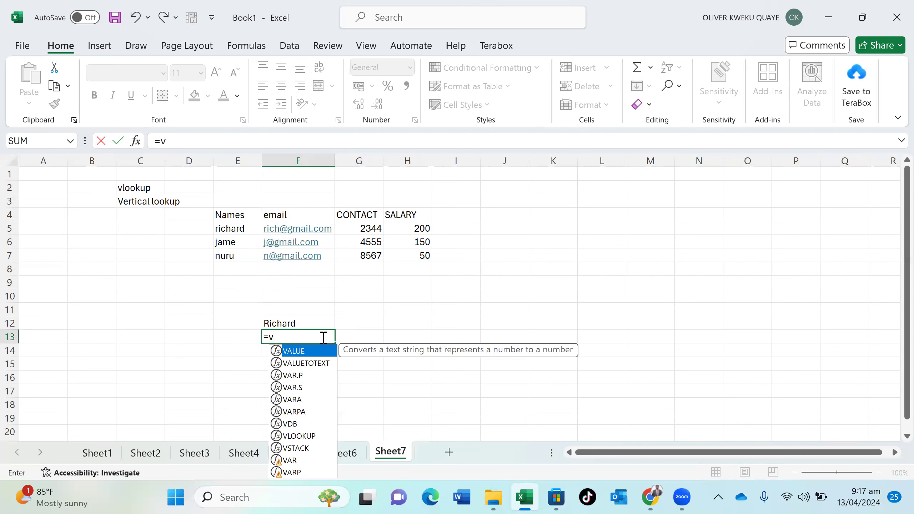
text(lo)
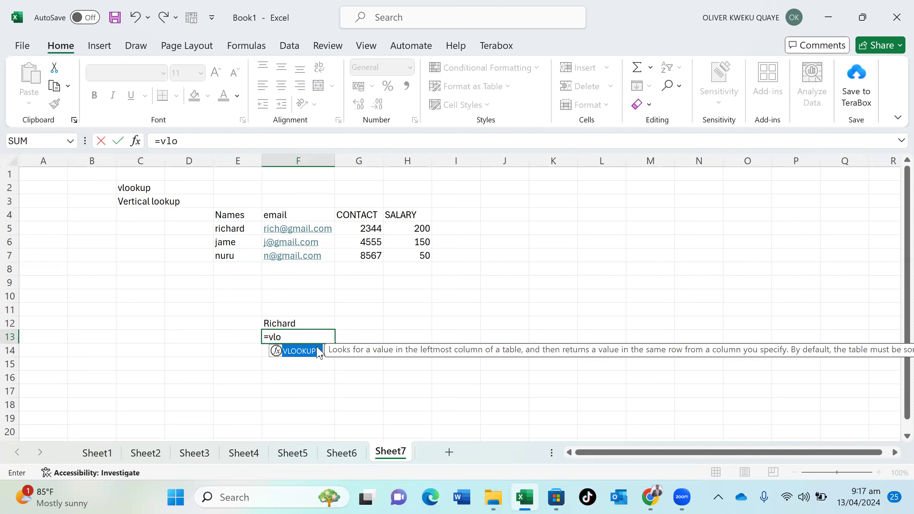
Insert VLOOKUP in F13 with F12 as its lookup value
double_click(299, 350)
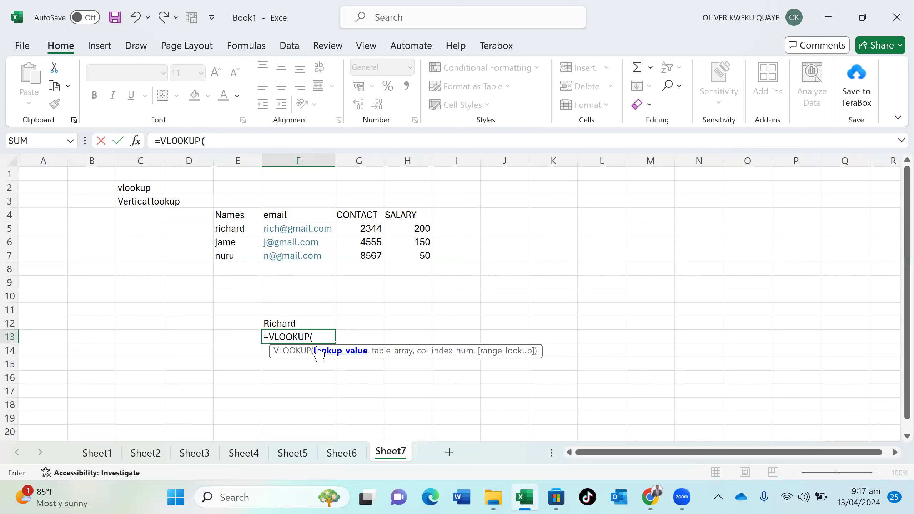
click(302, 325)
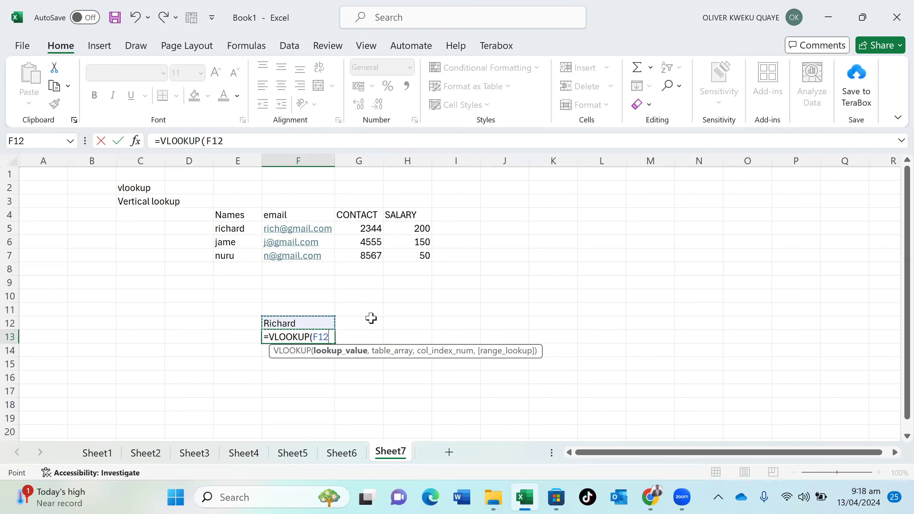
Complete F13 as =VLOOKUP(F12,E5:H7,1,FALSE) to return the matching name
text(,)
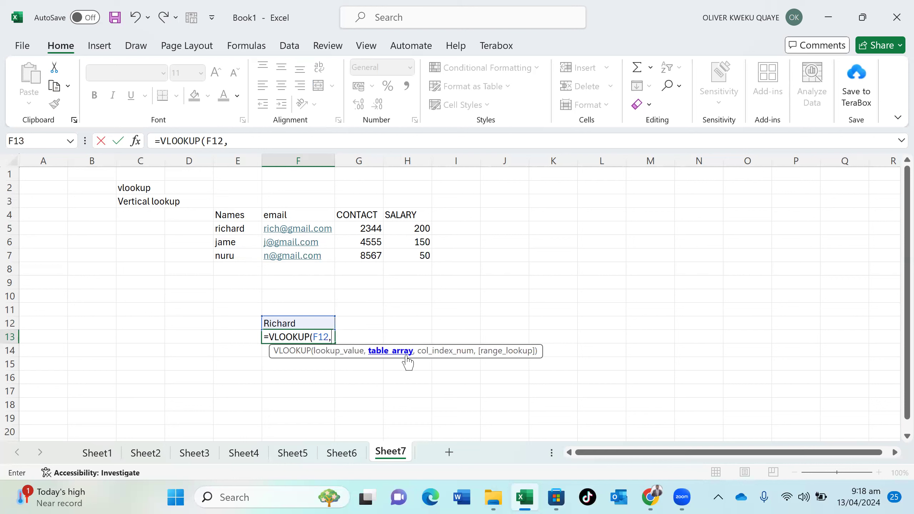
click(219, 225)
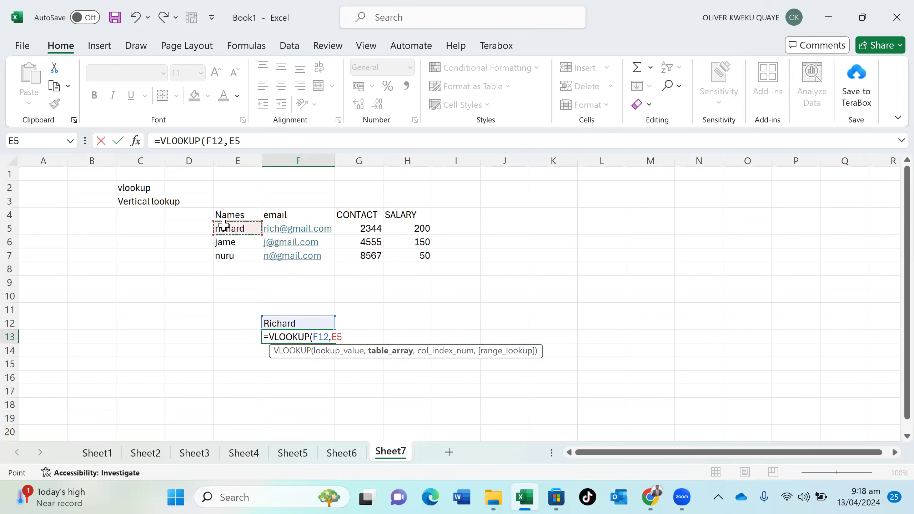
drag(281, 255, 397, 257)
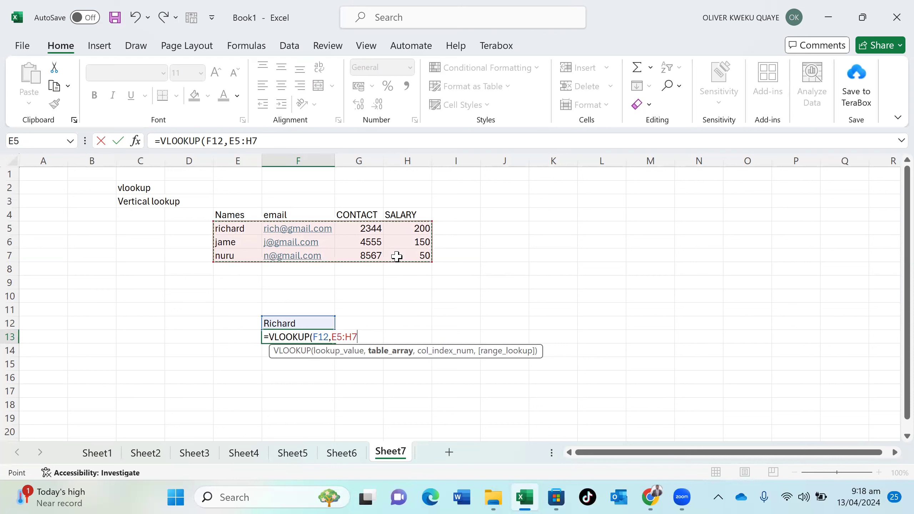
text(,)
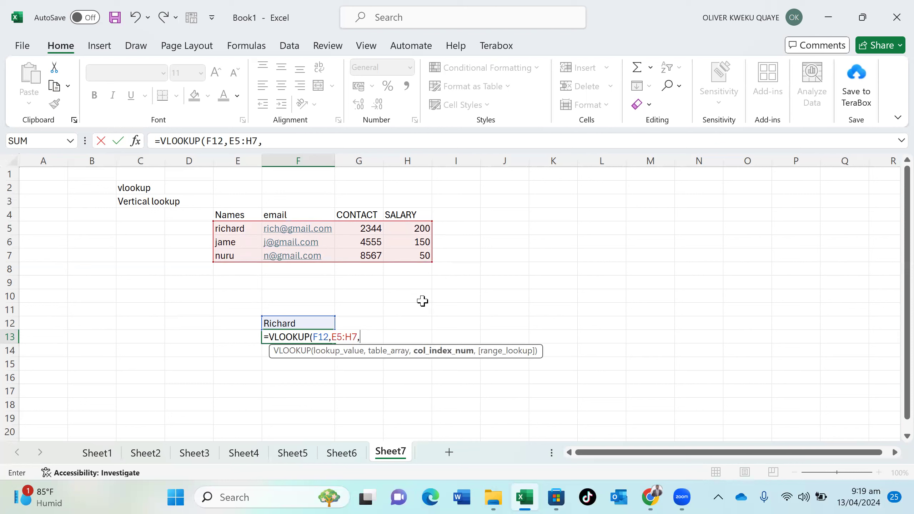
text(1)
text(,)
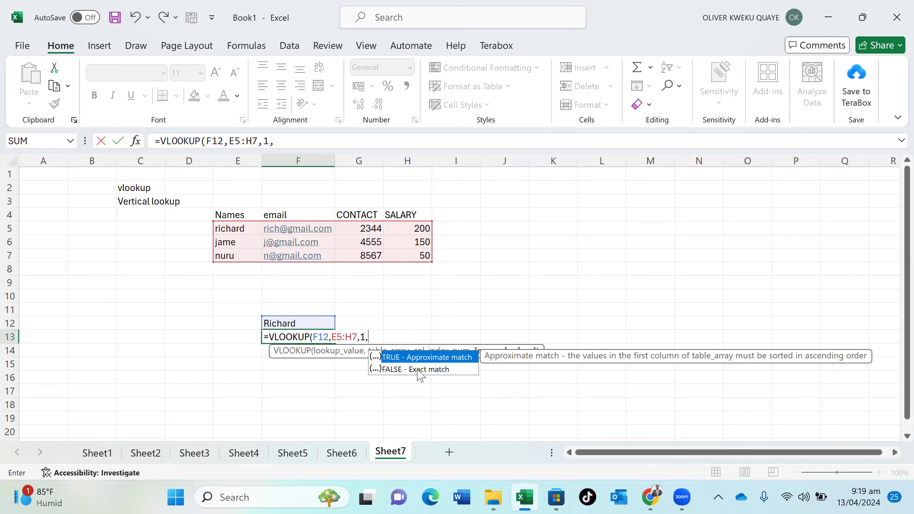
click(419, 370)
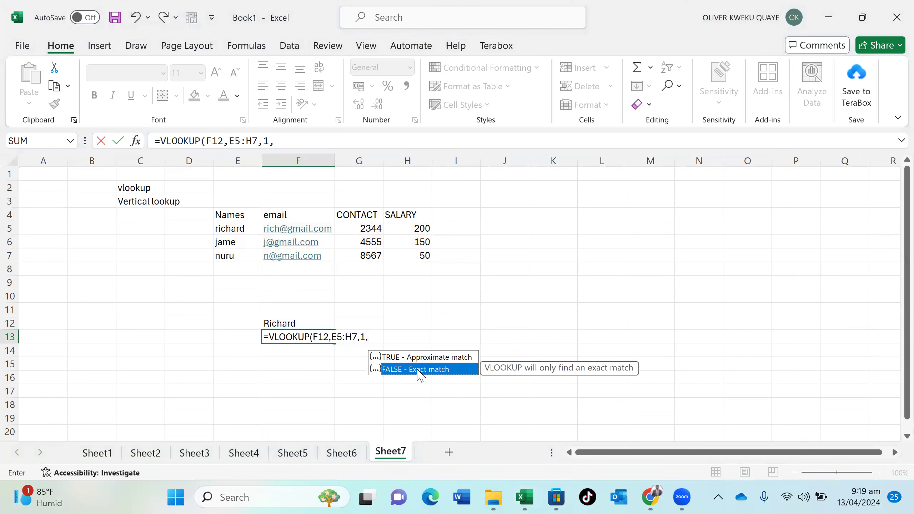
double_click(419, 370)
click(417, 369)
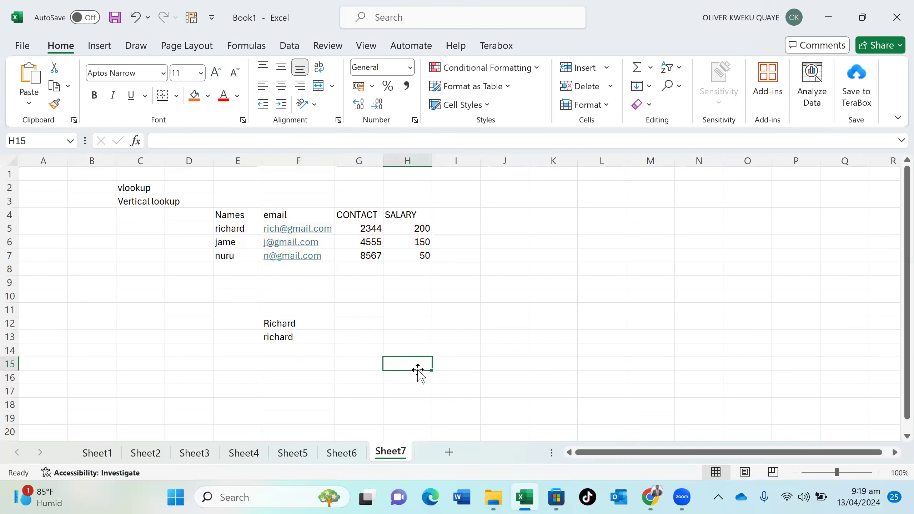
click(317, 338)
Enter =VLOOKUP(F12,E5:H7,2,FALSE) in F14 to return the matching email
click(302, 355)
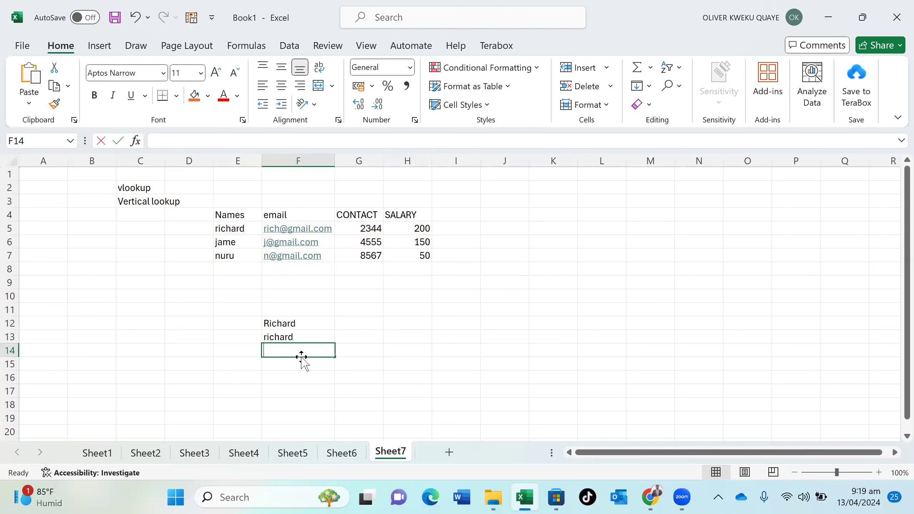
text(=v)
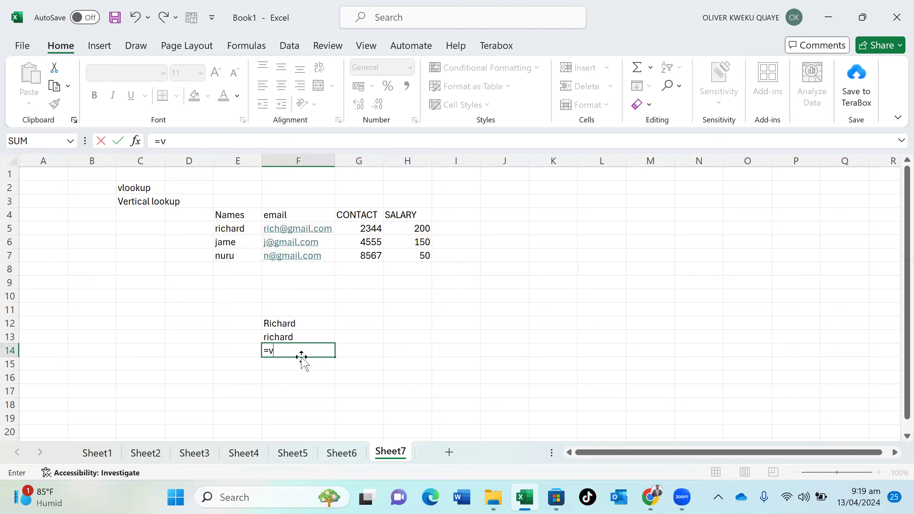
text(lo)
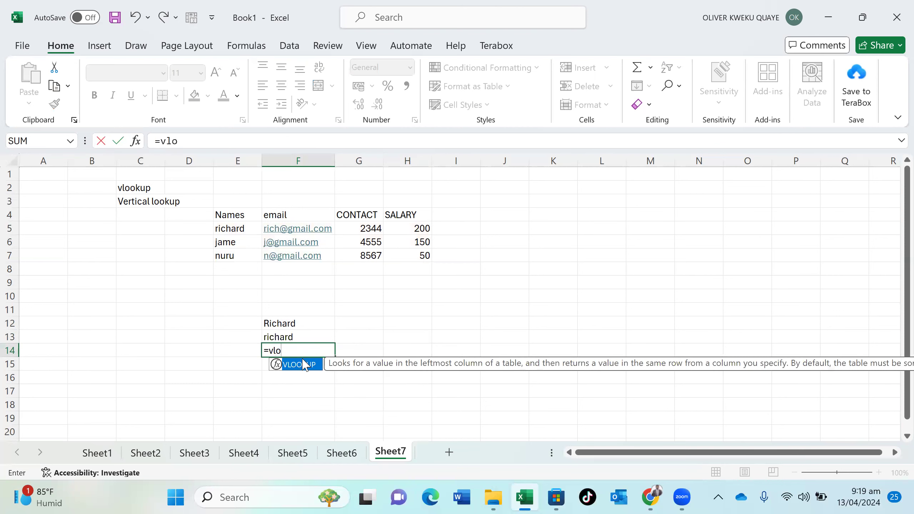
double_click(306, 367)
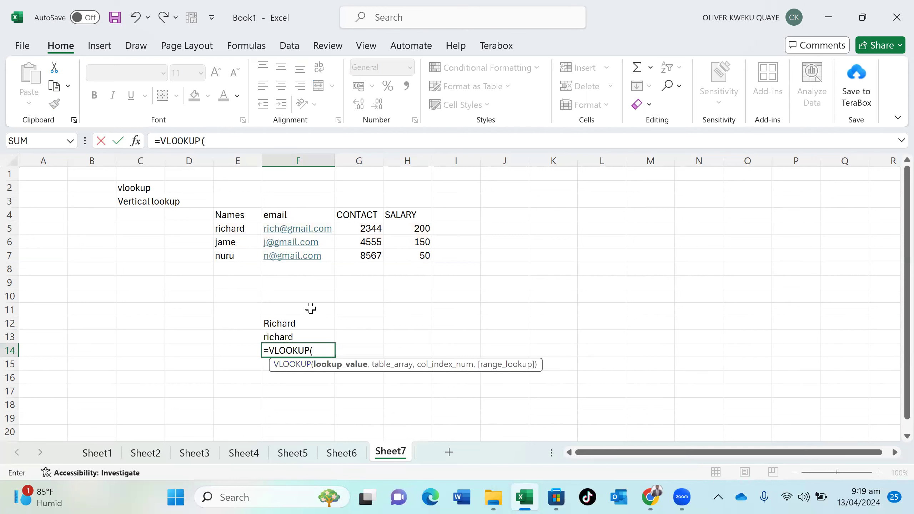
click(304, 325)
text(,)
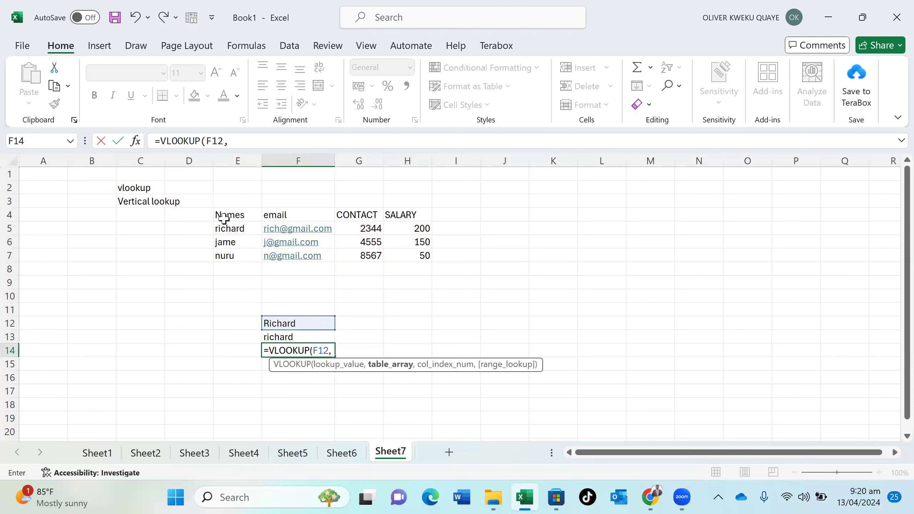
drag(225, 227, 396, 256)
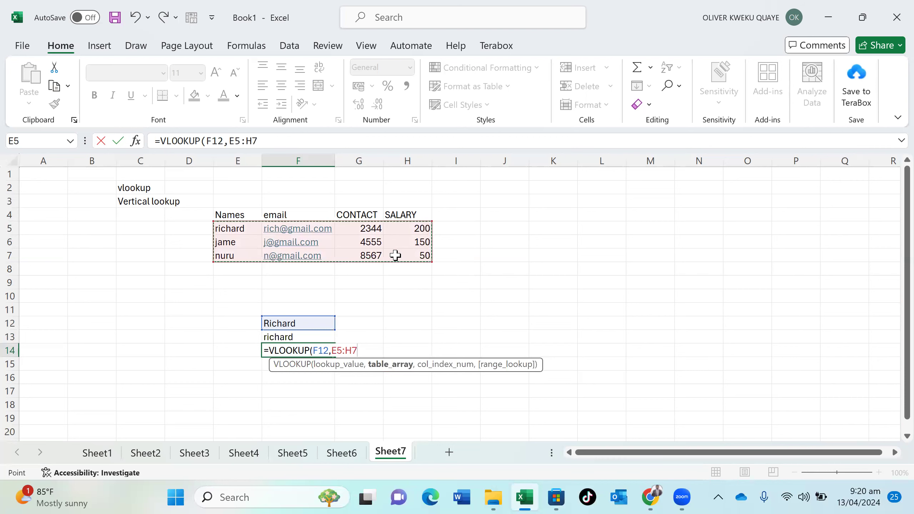
text(,)
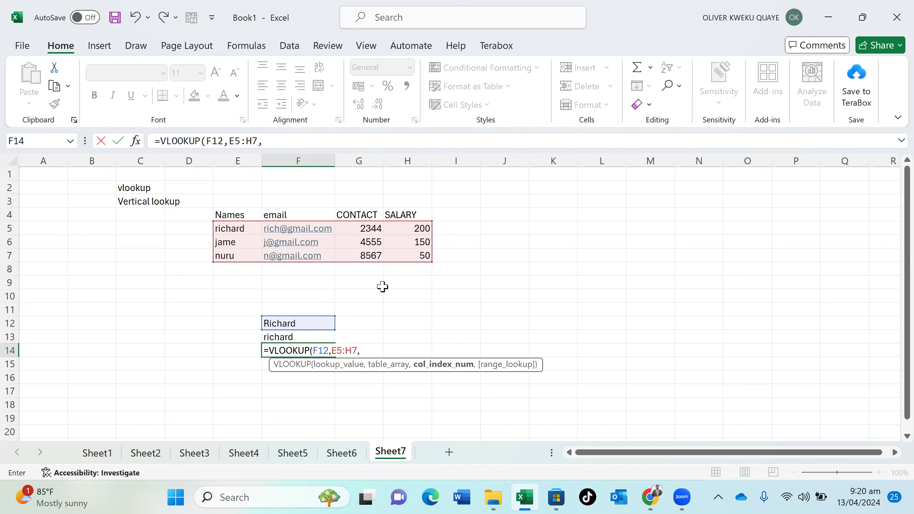
text(2,)
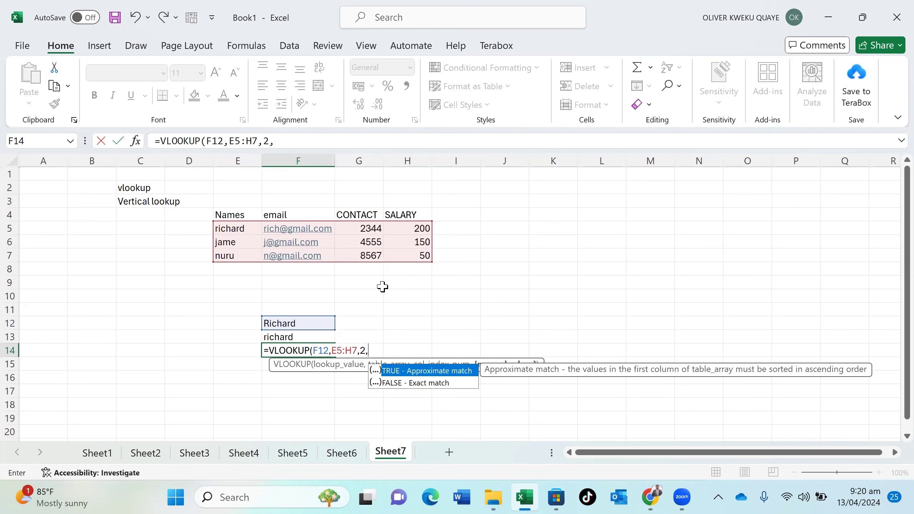
double_click(407, 379)
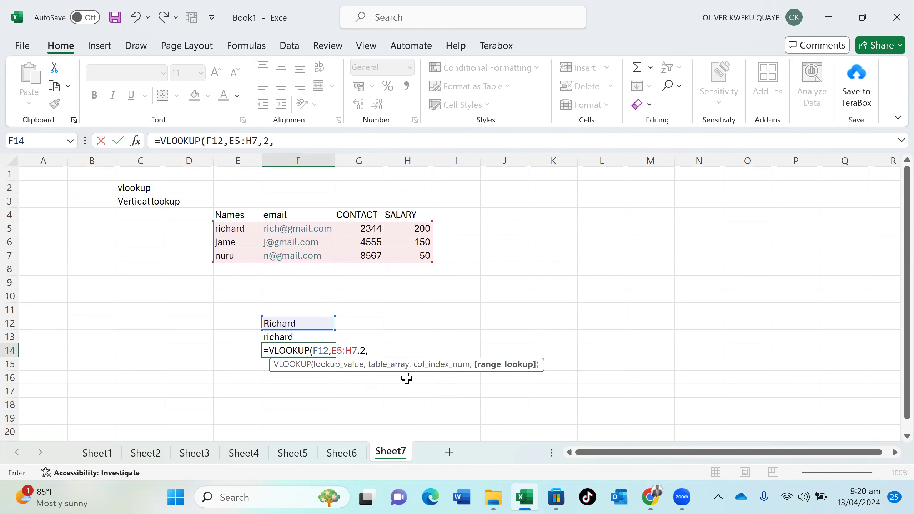
text(FA)
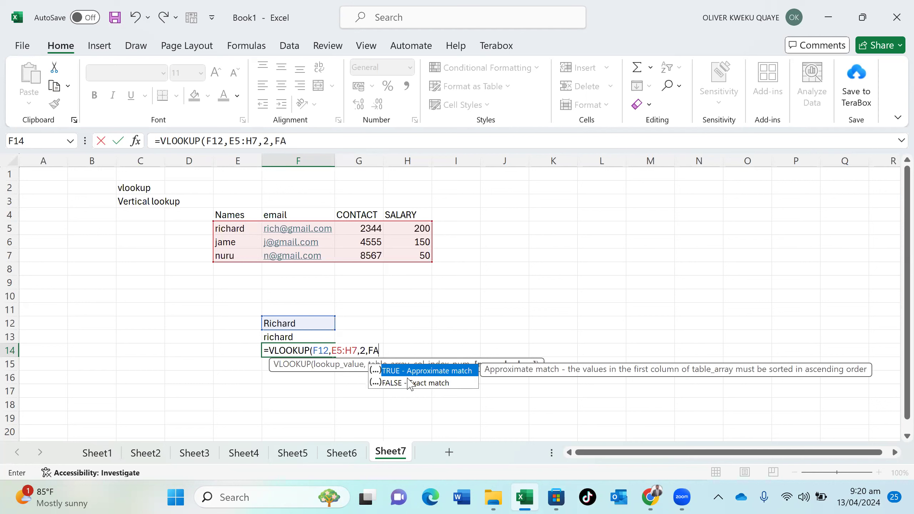
text(LSE))
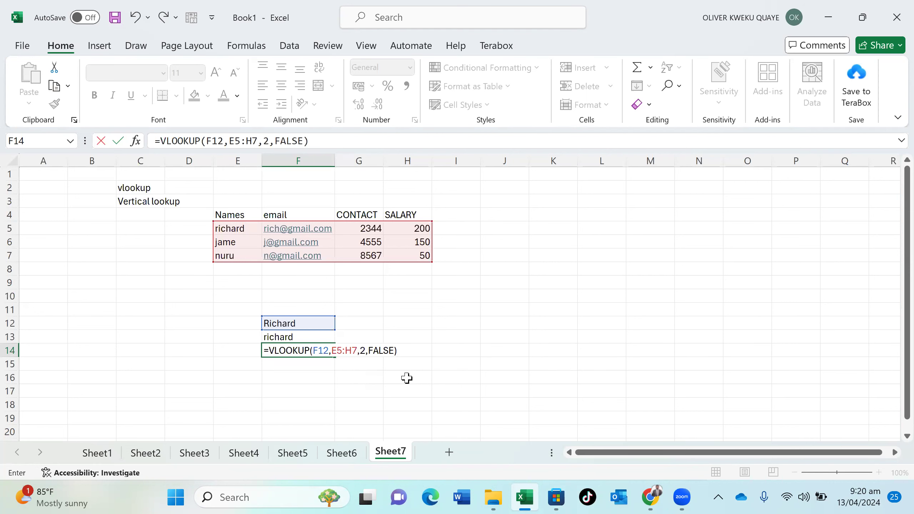
key(Return)
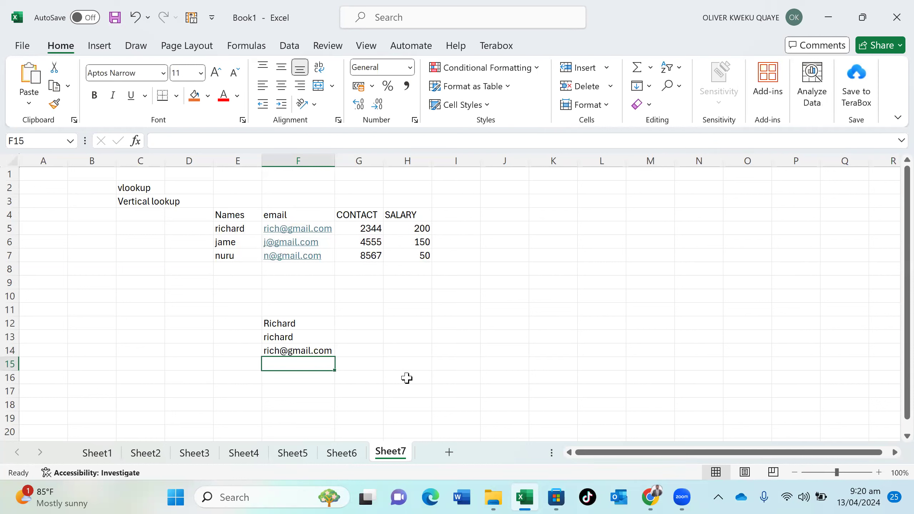
Enter =VLOOKUP(F12,E5:H7,3,FALSE) in F15 to return the contact number
text(=)
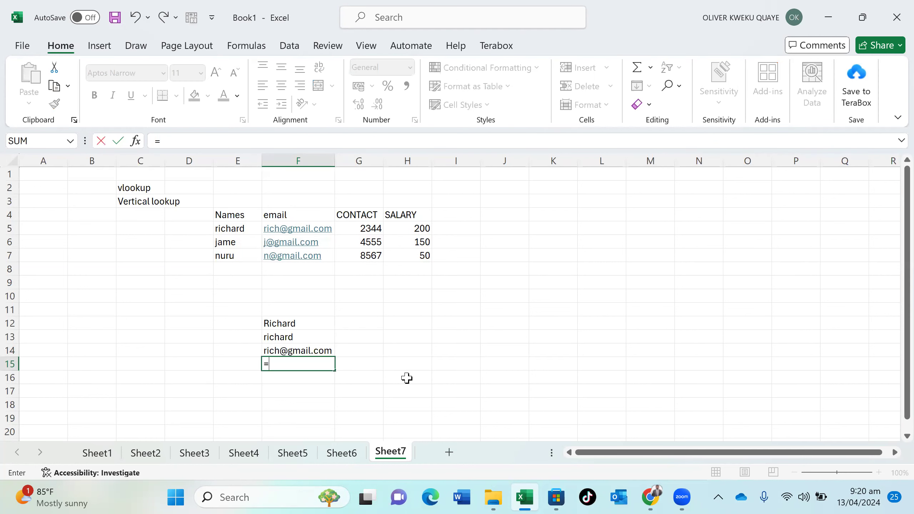
text(vl)
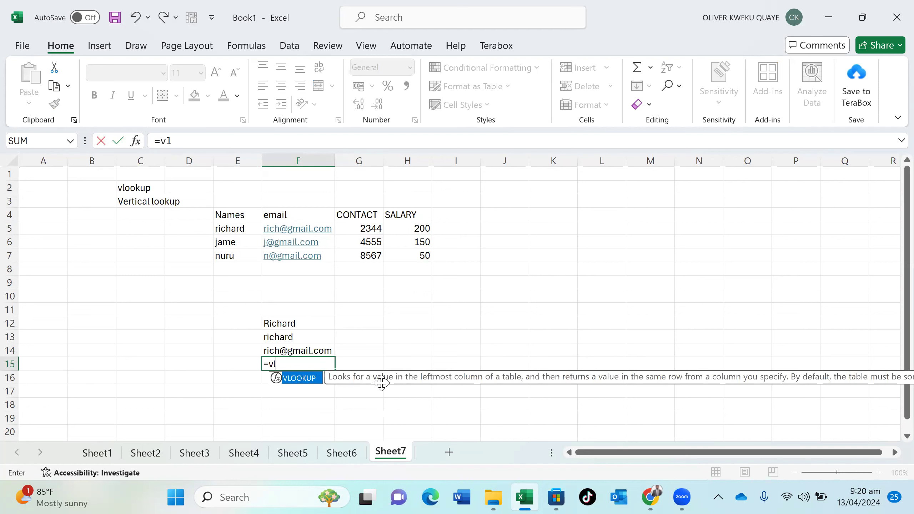
double_click(309, 385)
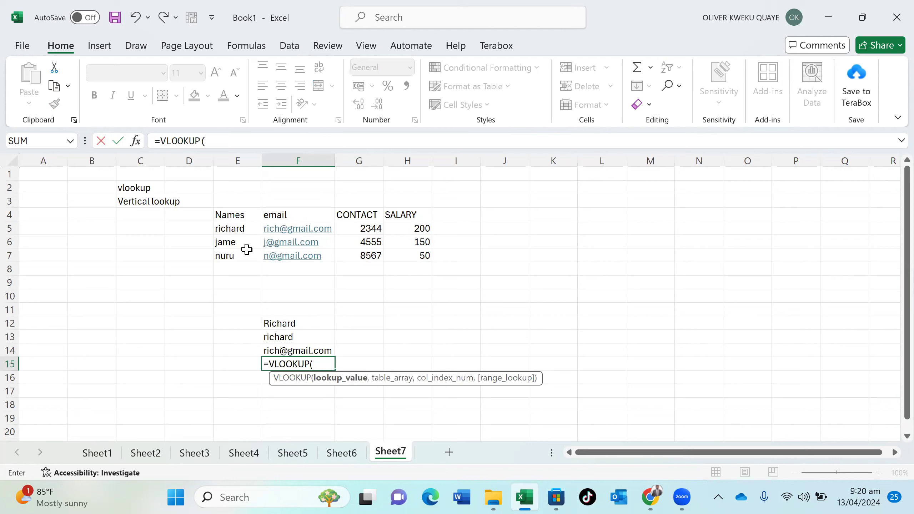
click(281, 323)
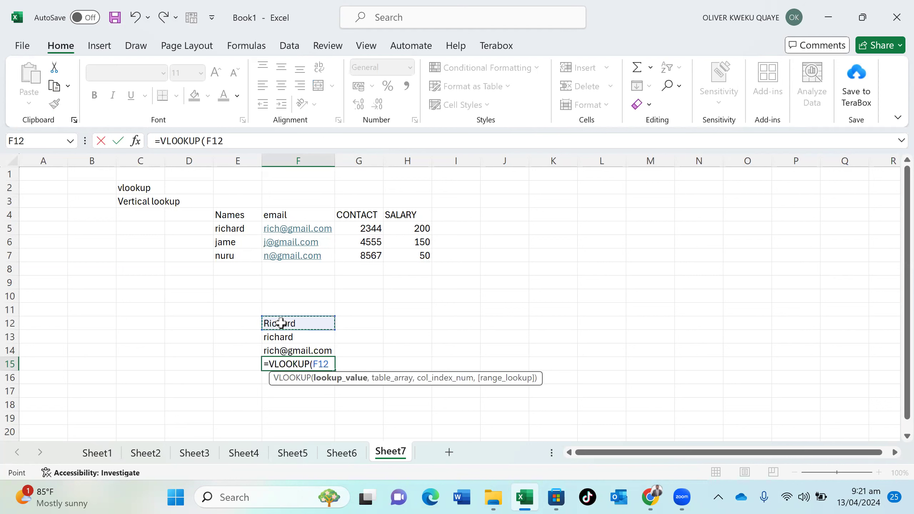
text(,)
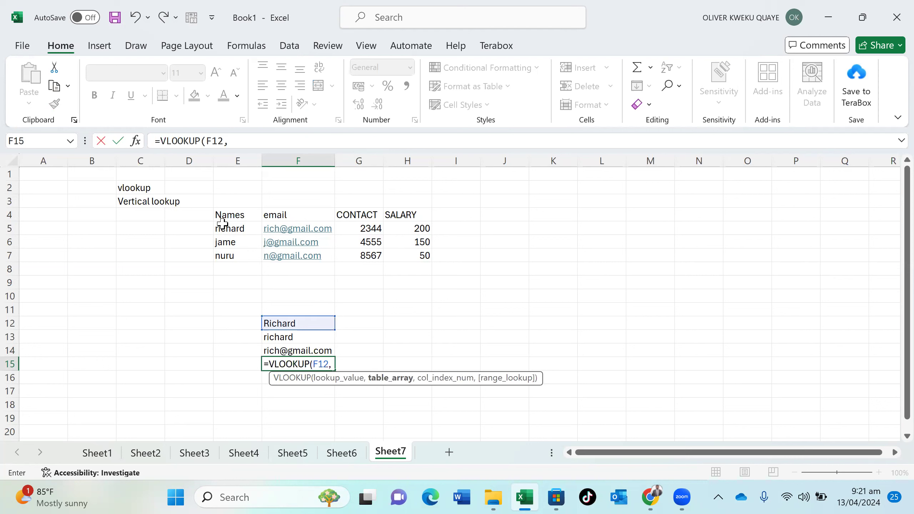
drag(244, 229, 404, 249)
text(,3)
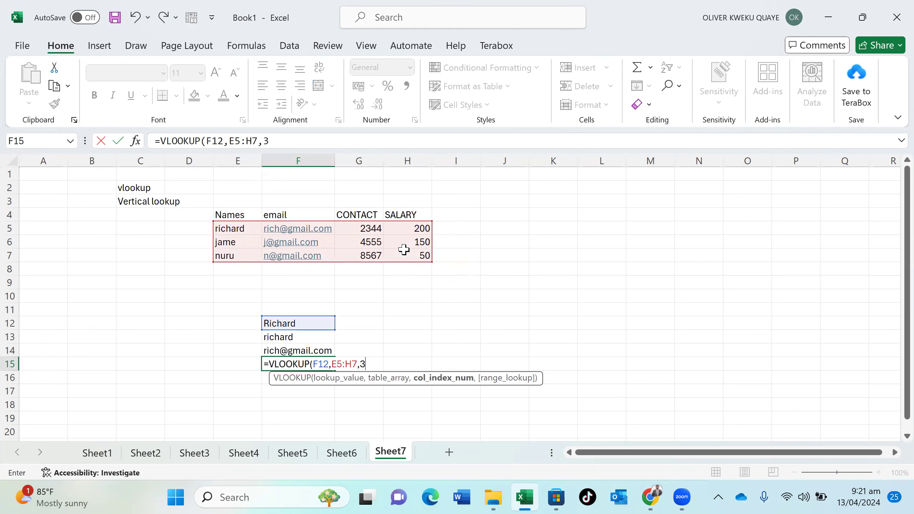
text(,)
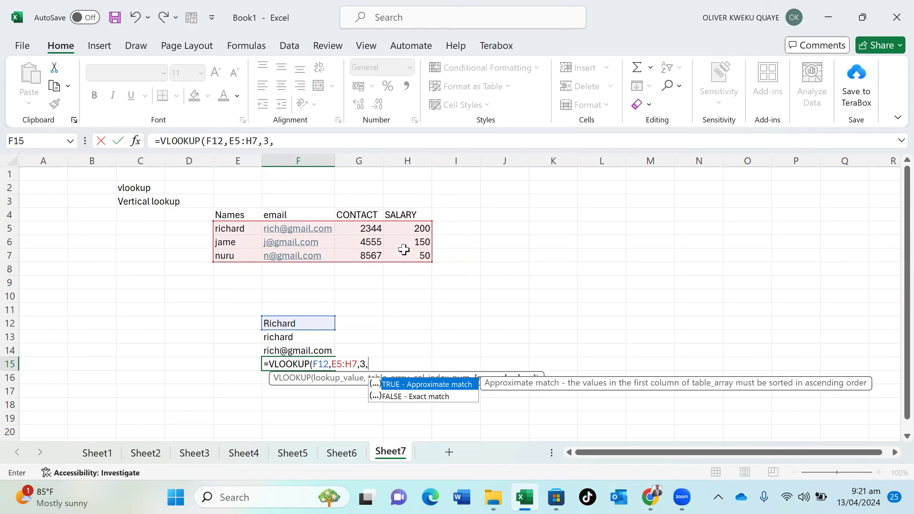
double_click(429, 395)
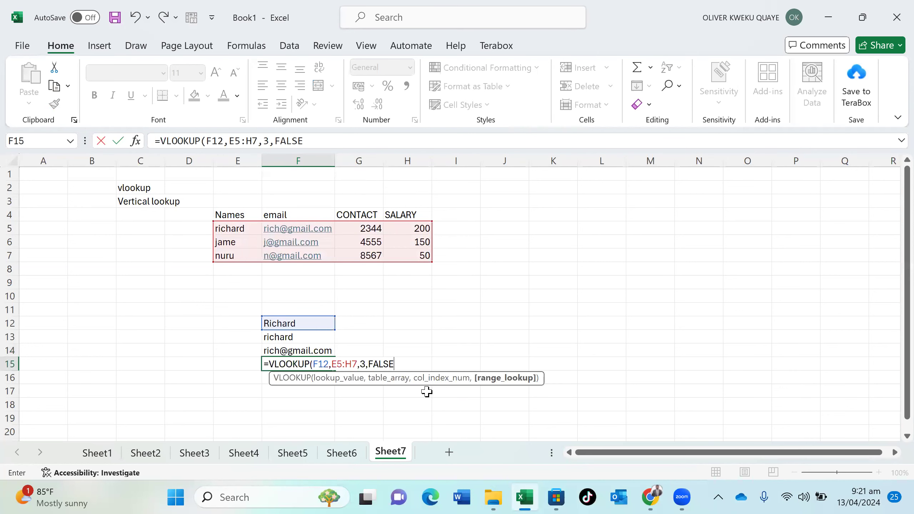
text())
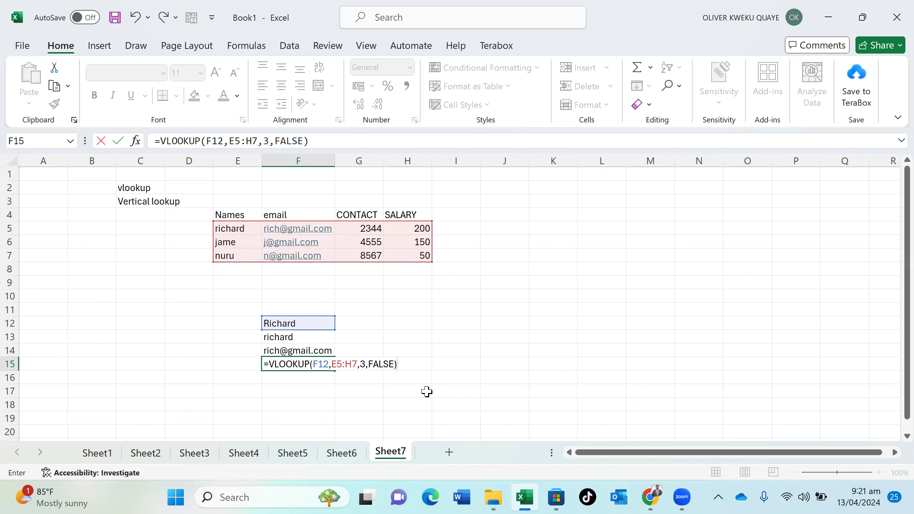
key(Return)
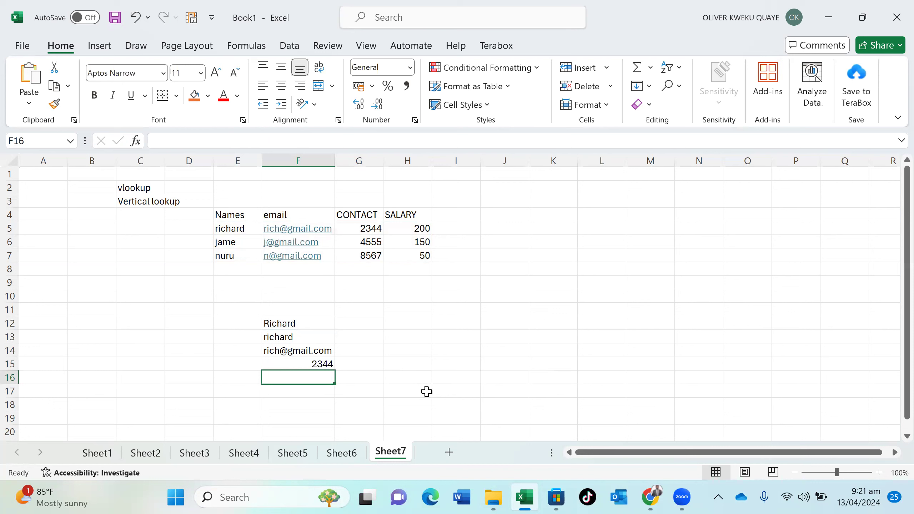
text(=vl)
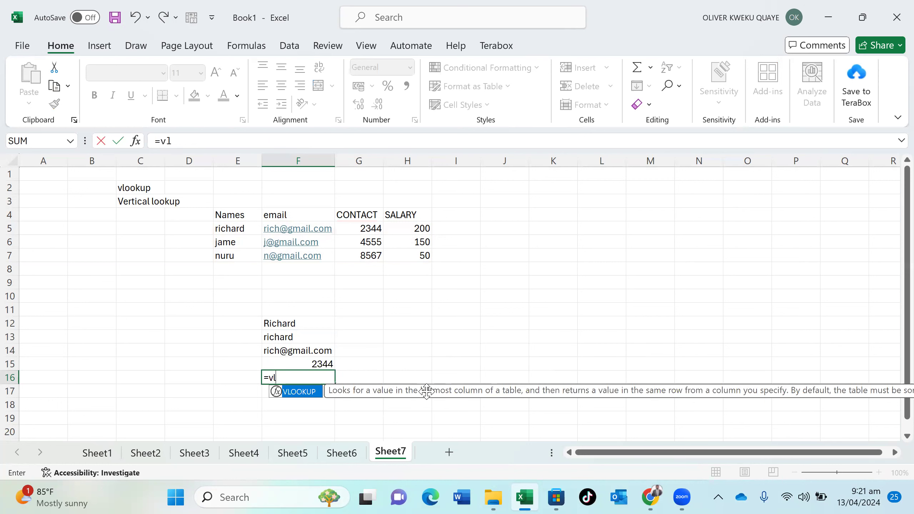
Re-enter F16 as =VLOOKUP(F12,E5:H7,4,FALSE) so it returns the salary 200
click(295, 401)
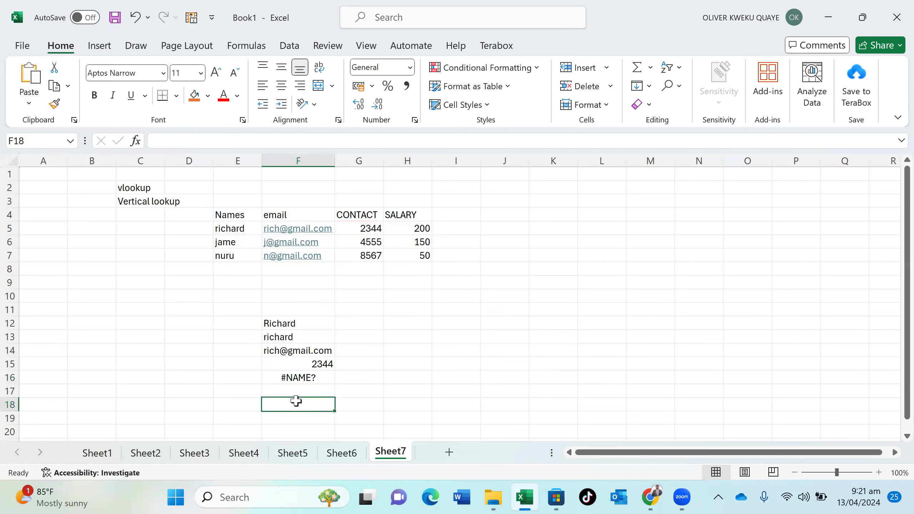
double_click(311, 378)
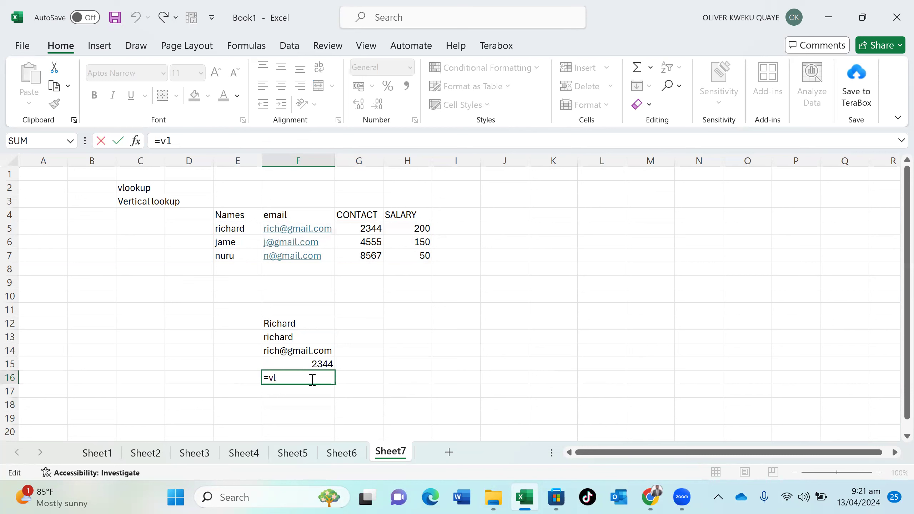
key(BackSpace)
key(BackSpace)
text(vl)
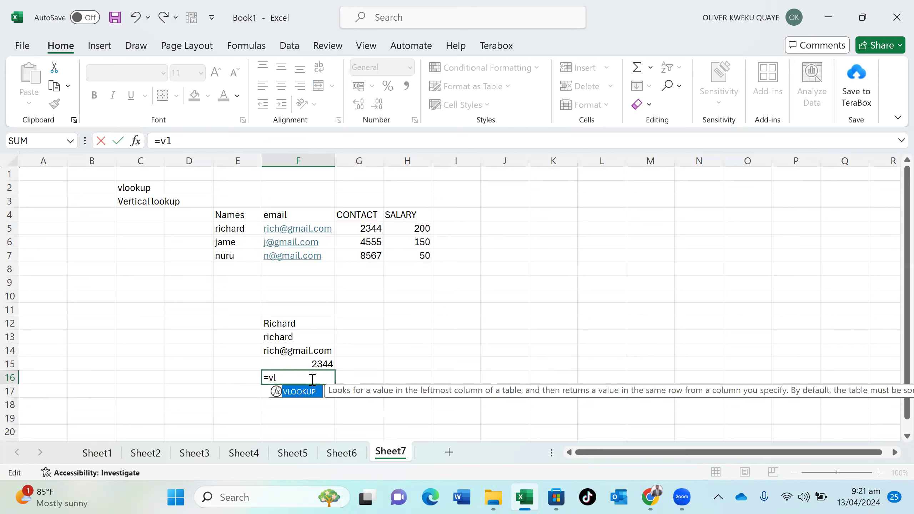
double_click(308, 392)
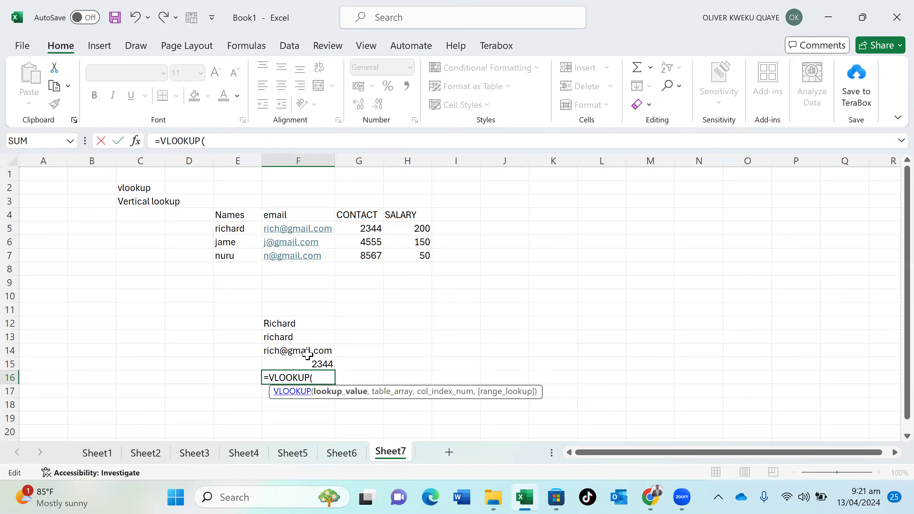
click(286, 323)
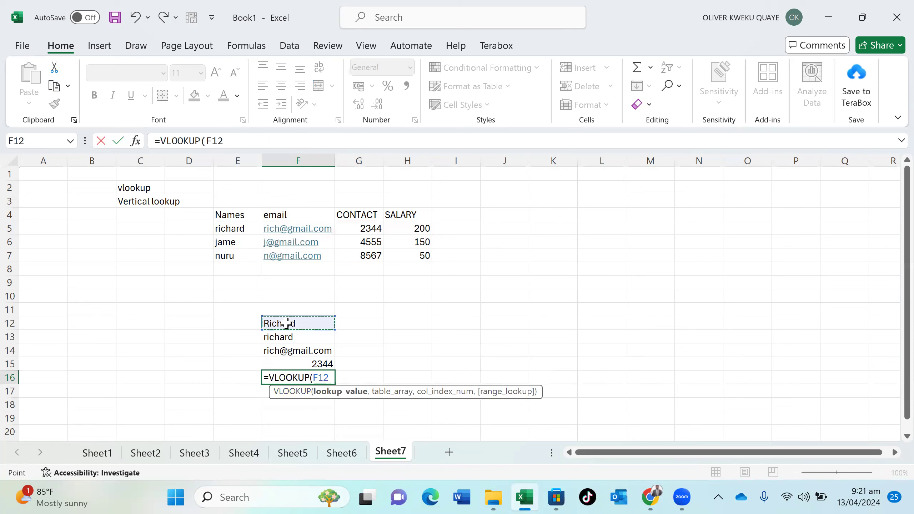
text(,)
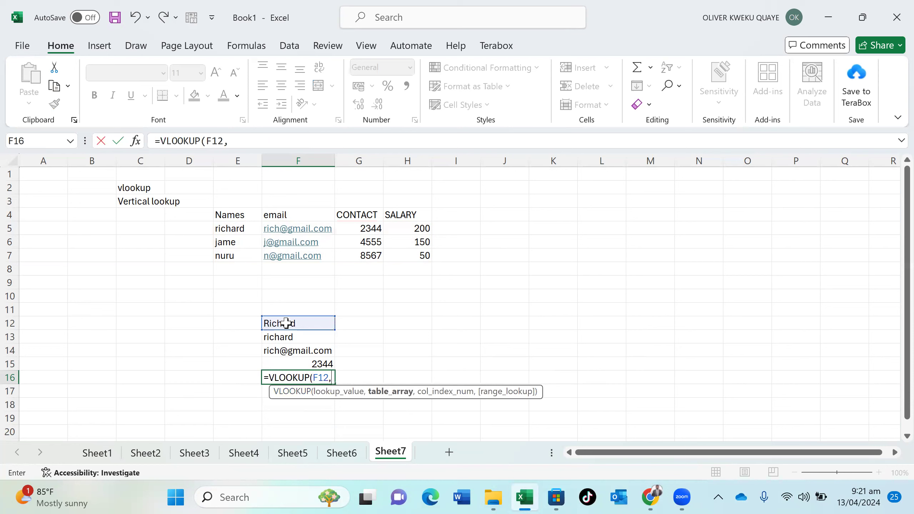
drag(232, 230, 411, 254)
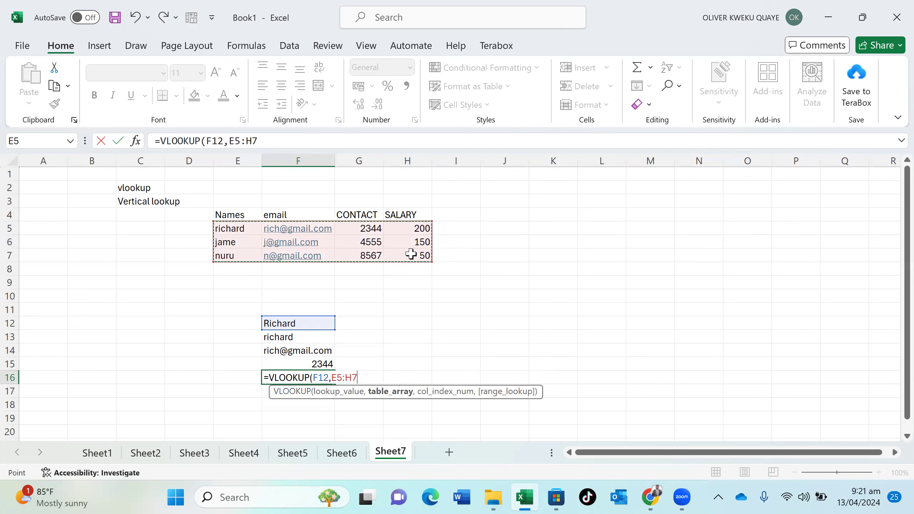
text(,)
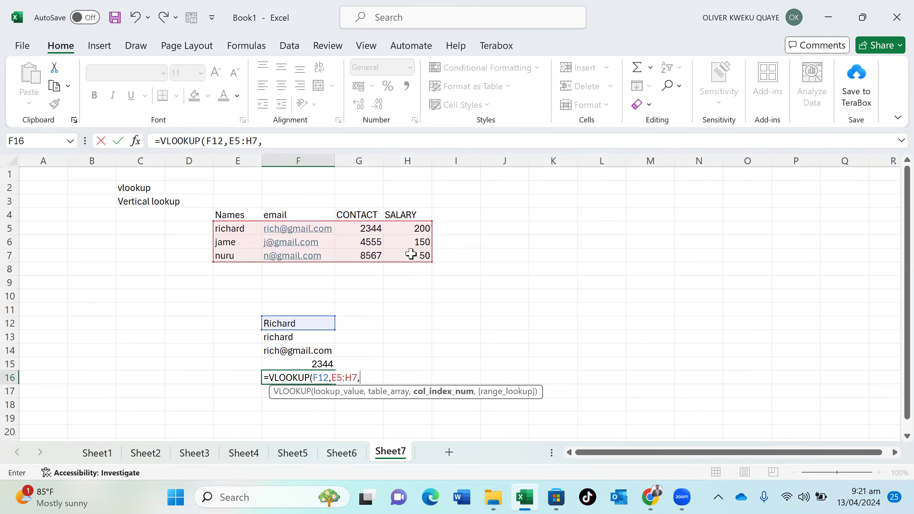
text(4,)
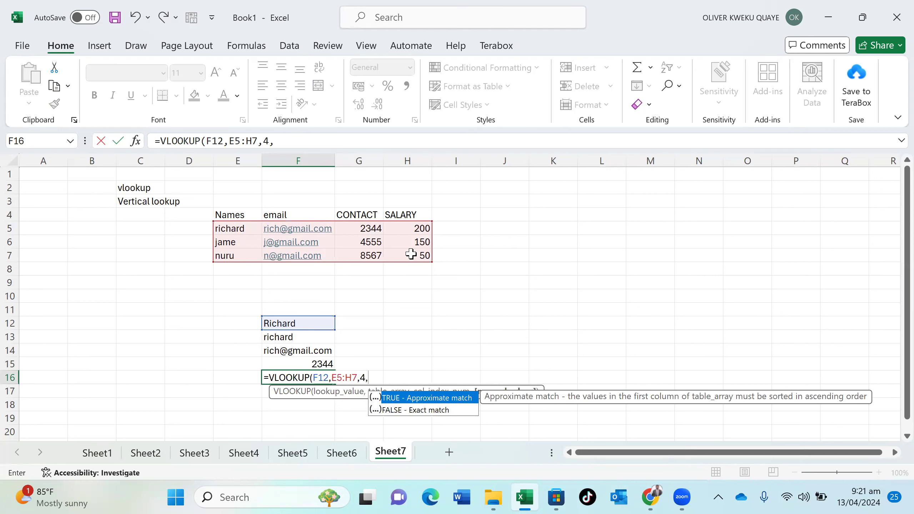
click(422, 410)
double_click(420, 410)
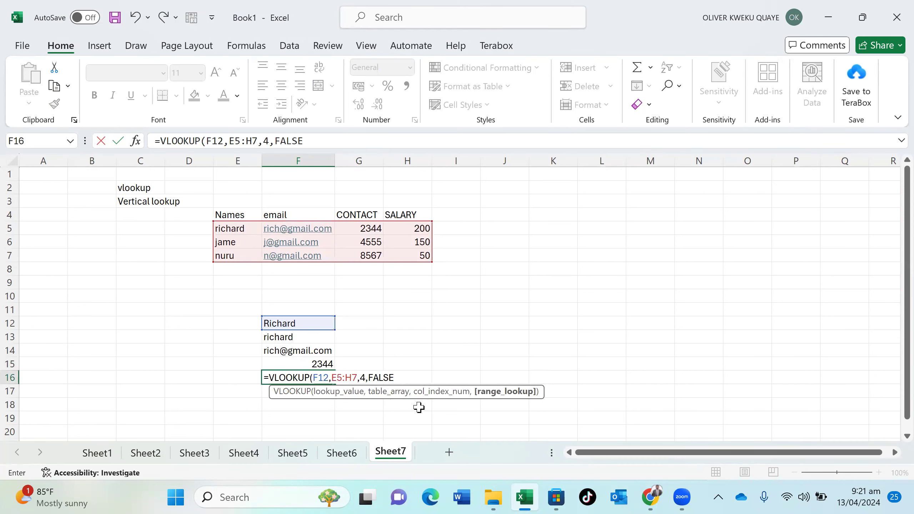
text())
key(Return)
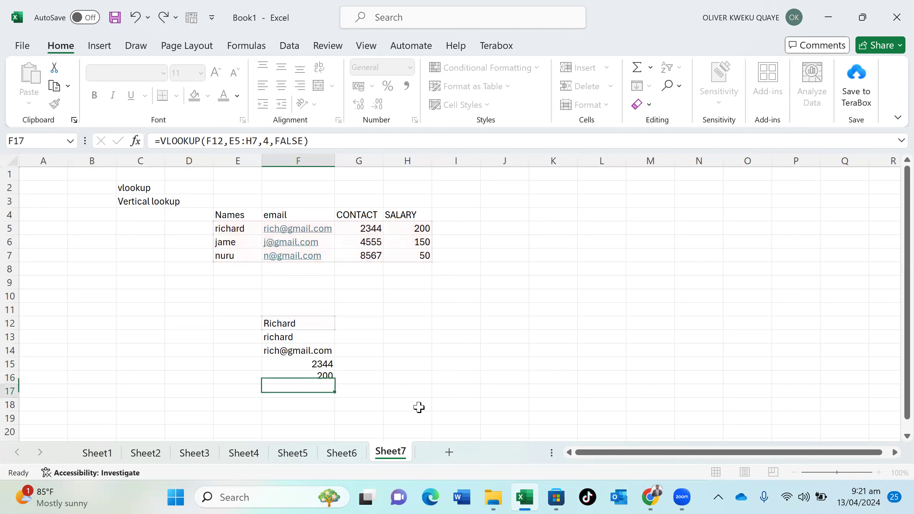
Change the lookup name in F12 to Jame
key(Up)
double_click(299, 324)
key(BackSpace)
key(BackSpace)
key(BackSpace)
key(BackSpace)
key(BackSpace)
key(BackSpace)
key(BackSpace)
text(Jame)
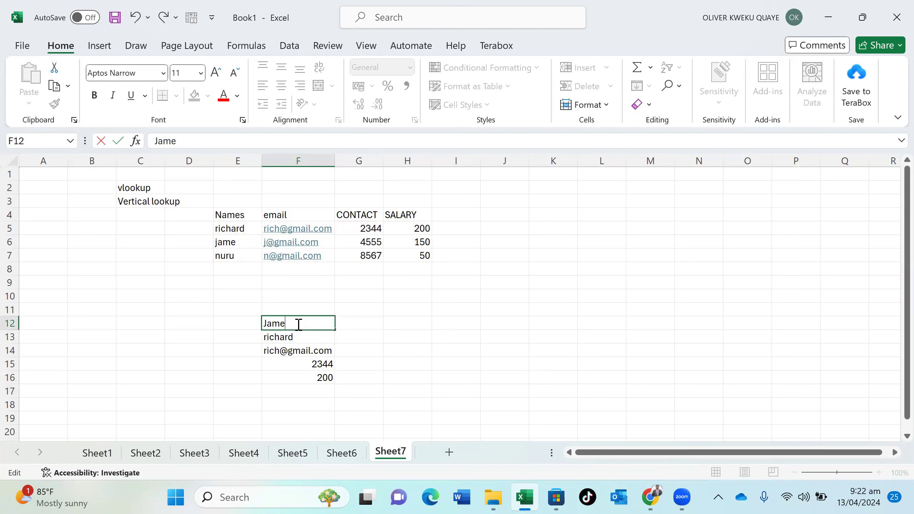
key(Return)
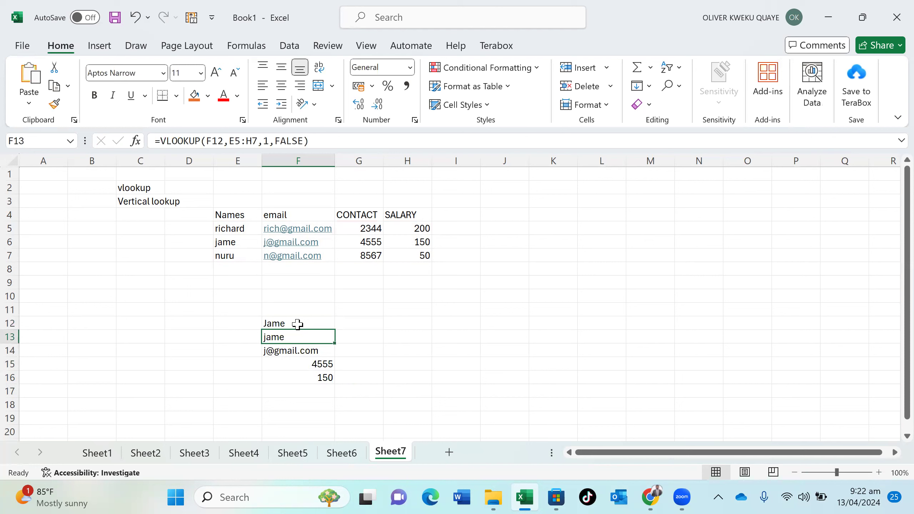
Replace the F12 lookup name with NURU so contact 8567 and salary 50 appear
click(297, 324)
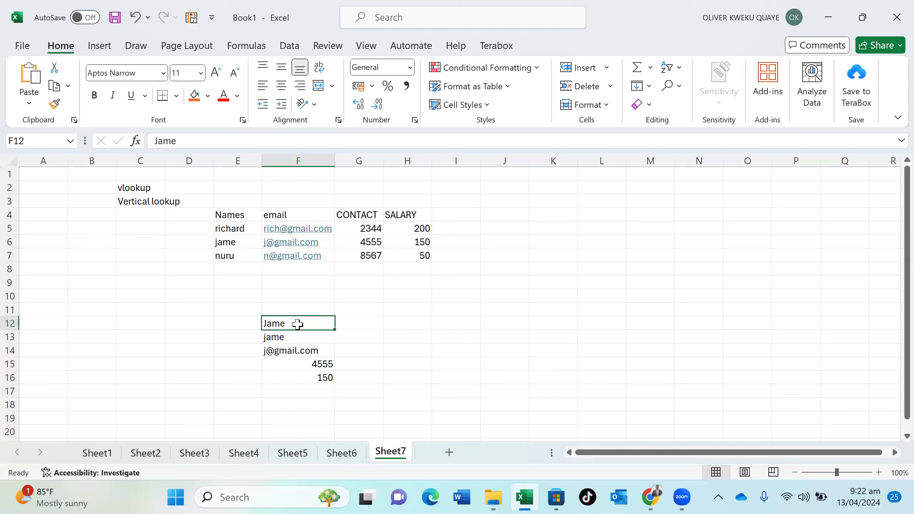
double_click(297, 325)
key(Return)
key(Return)
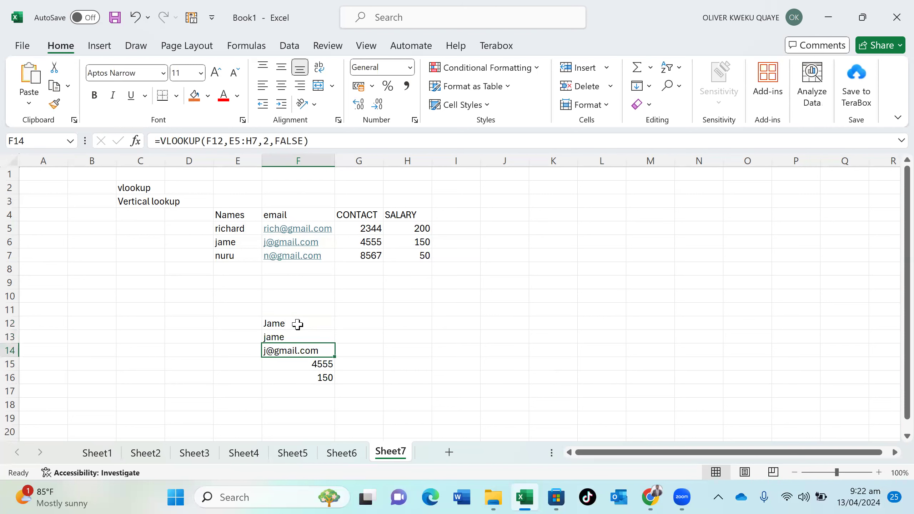
click(298, 325)
double_click(298, 324)
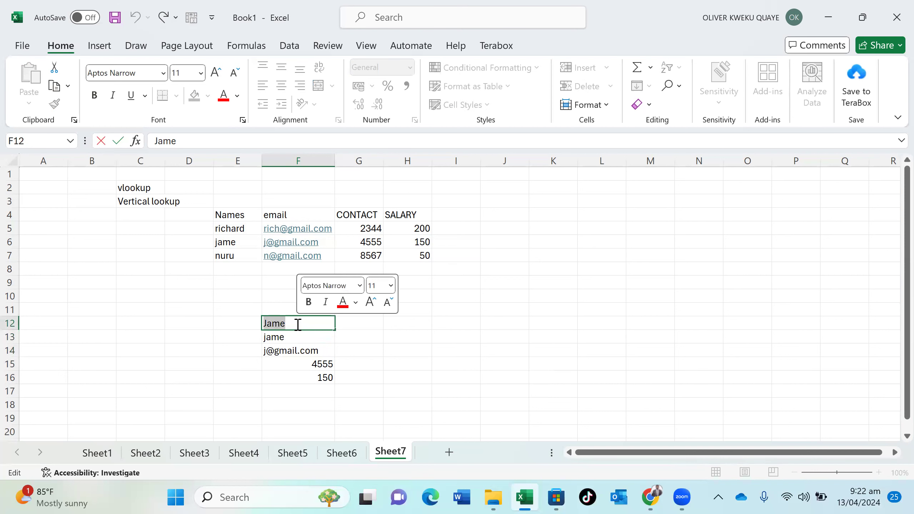
key(BackSpace)
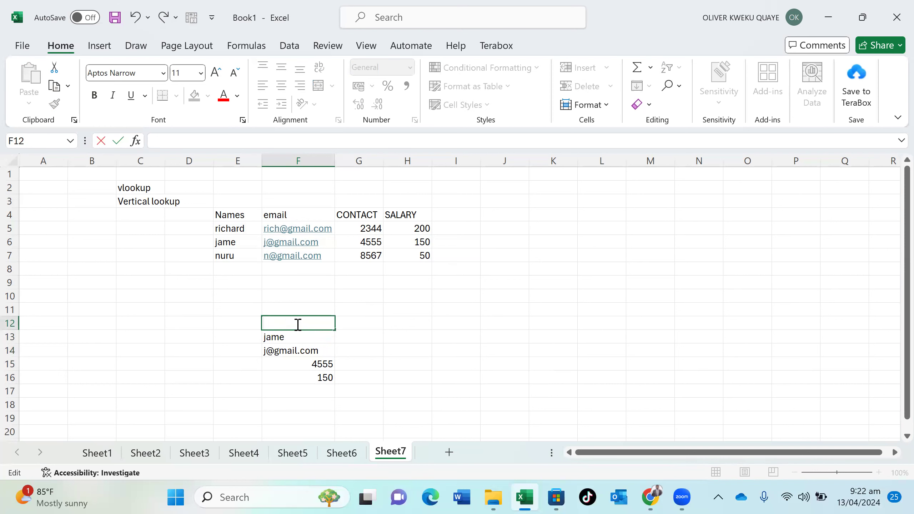
text(NURU)
key(Return)
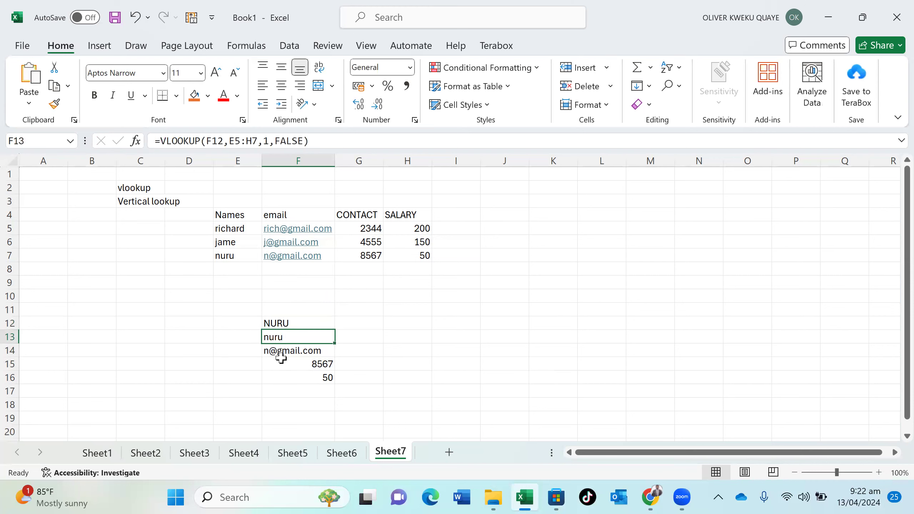
Type the label Name into E13
click(238, 340)
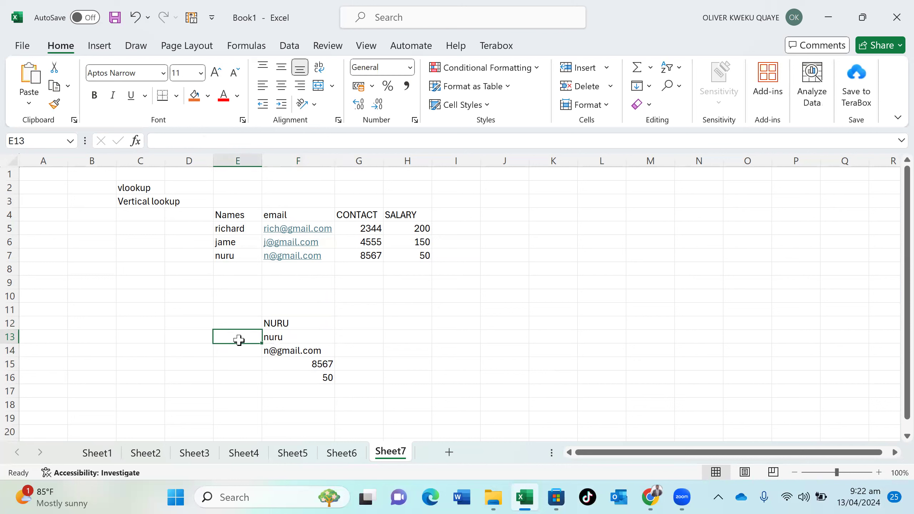
double_click(239, 340)
text(n)
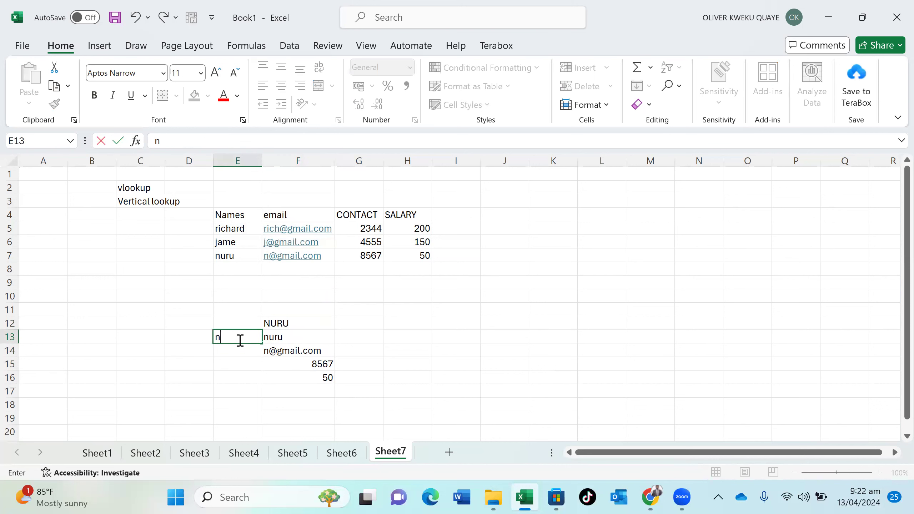
text(AM)
key(BackSpace)
key(BackSpace)
key(BackSpace)
text(nM)
key(BackSpace)
key(BackSpace)
text(Name)
key(Return)
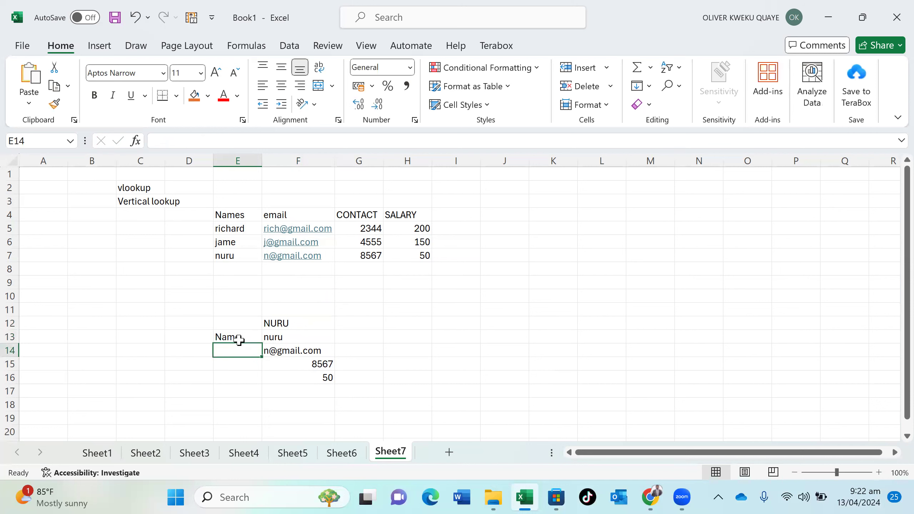
Add the labels Email, Contact and Salary below it in E14:E16
text(Email)
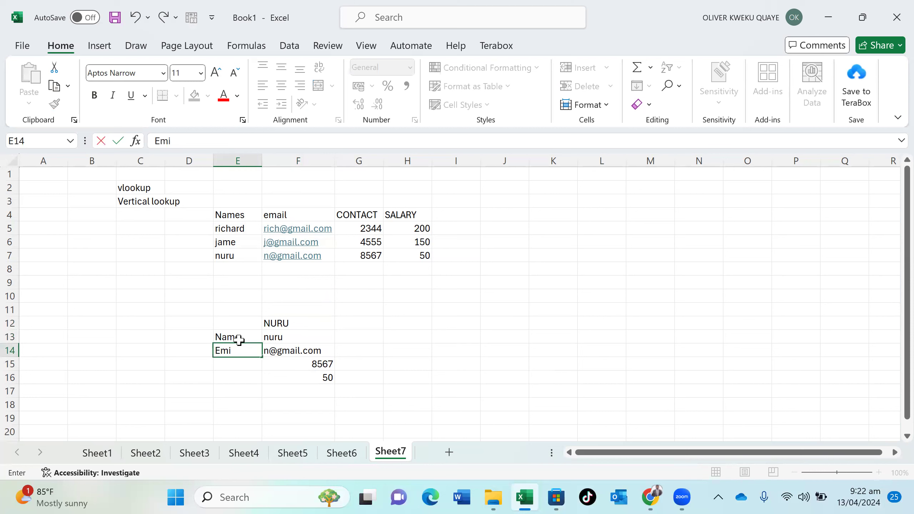
key(BackSpace)
key(BackSpace)
key(BackSpace)
text(i)
key(BackSpace)
text(ail)
key(Return)
text(Contact)
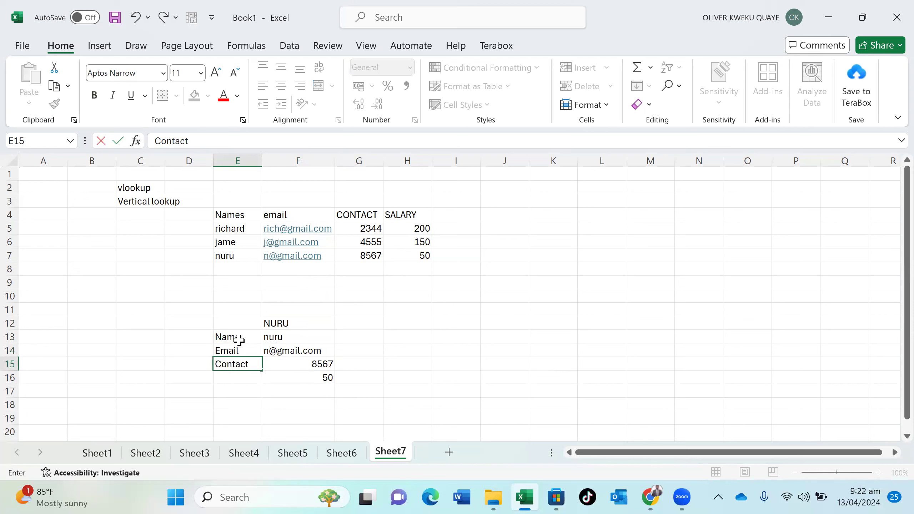
key(Return)
text(Salary)
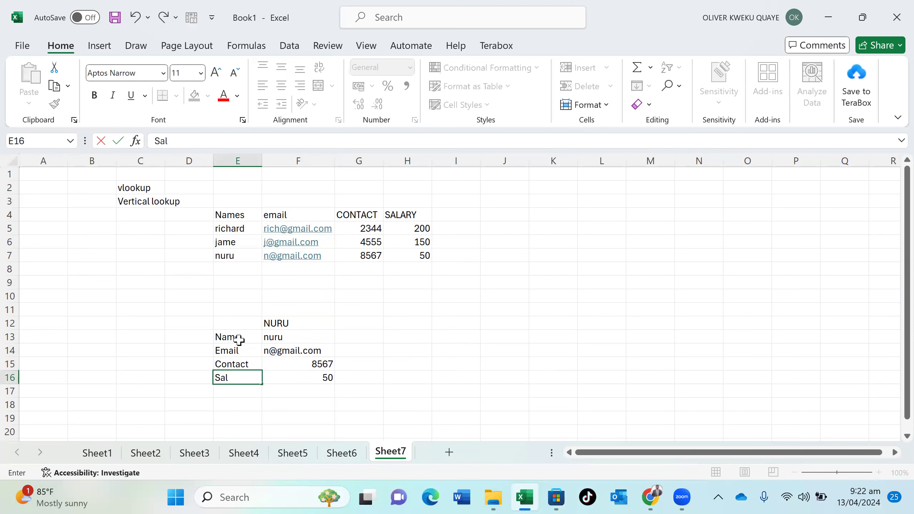
Fill the Email label orange and the Name label dark green
double_click(238, 339)
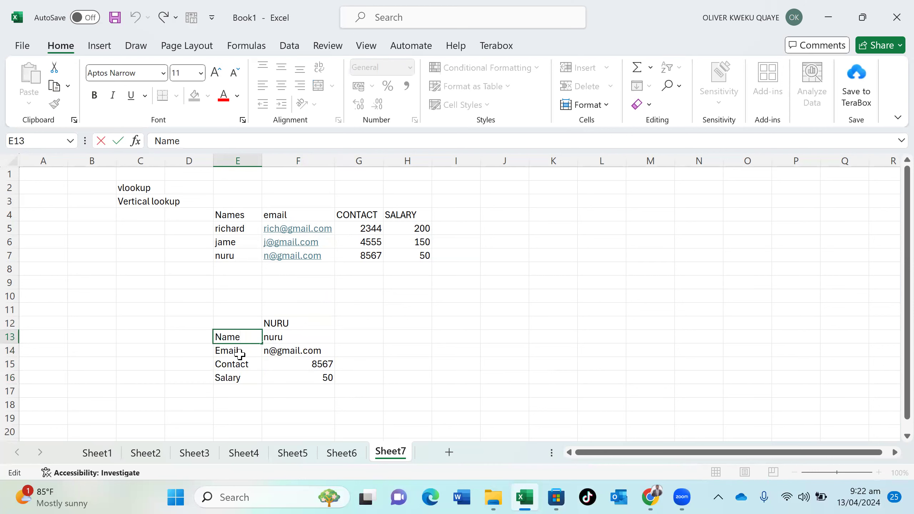
click(239, 353)
click(194, 95)
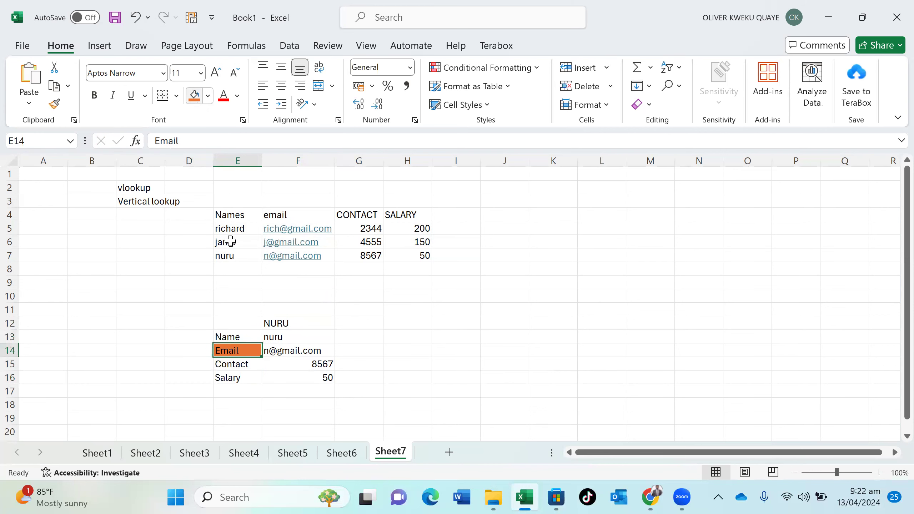
click(240, 336)
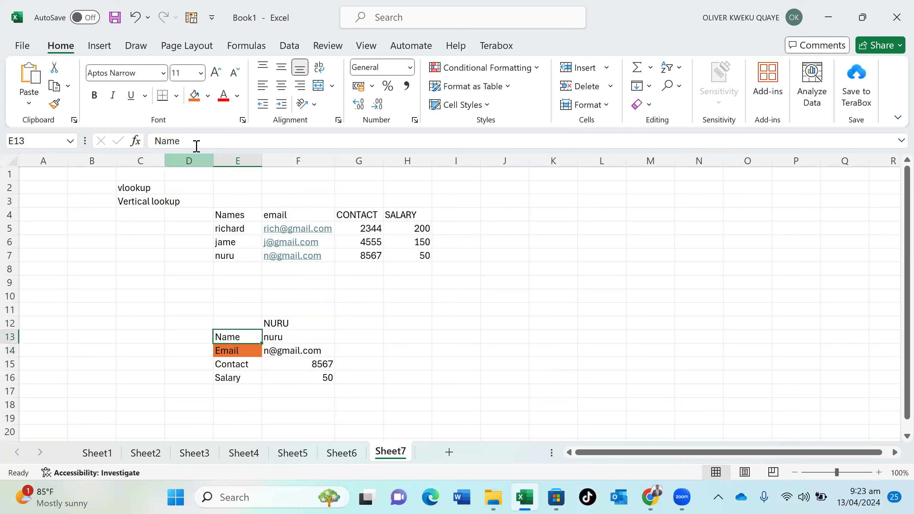
click(208, 96)
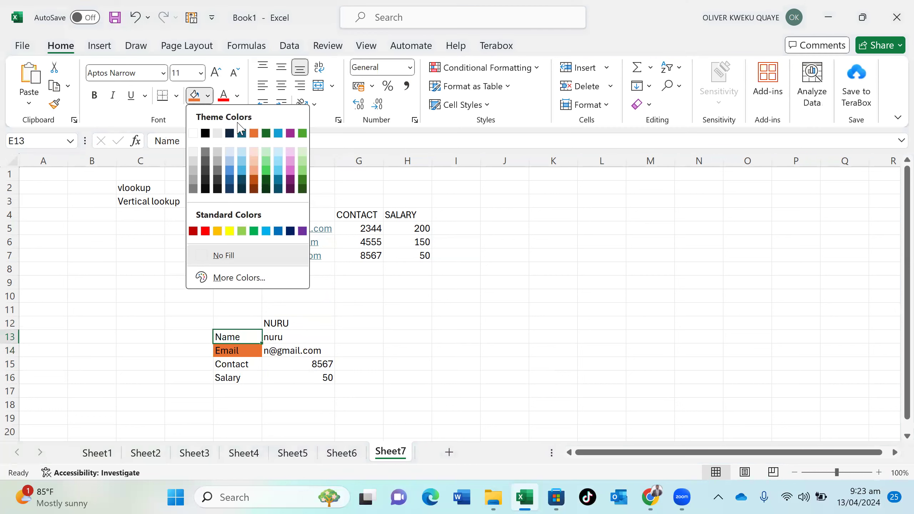
click(266, 133)
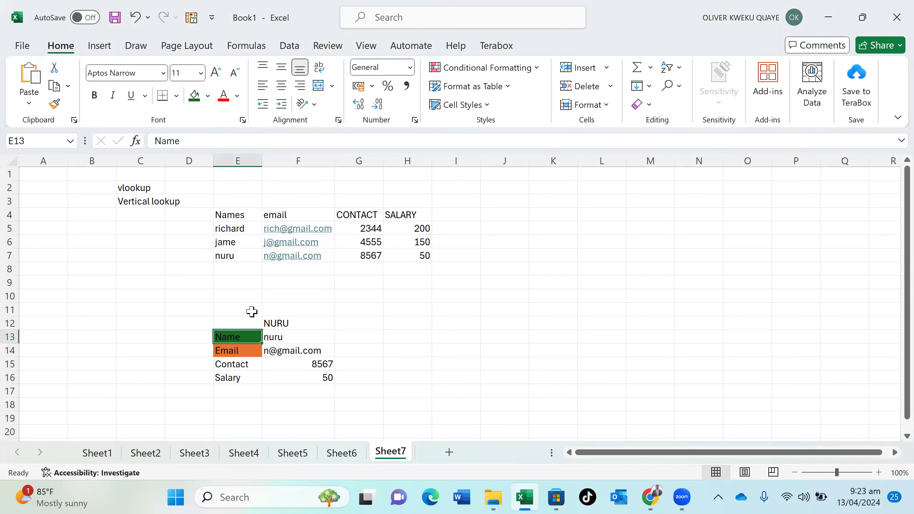
Fill the Contact label dark blue and the Salary label green, then clear NURU from F12
click(244, 365)
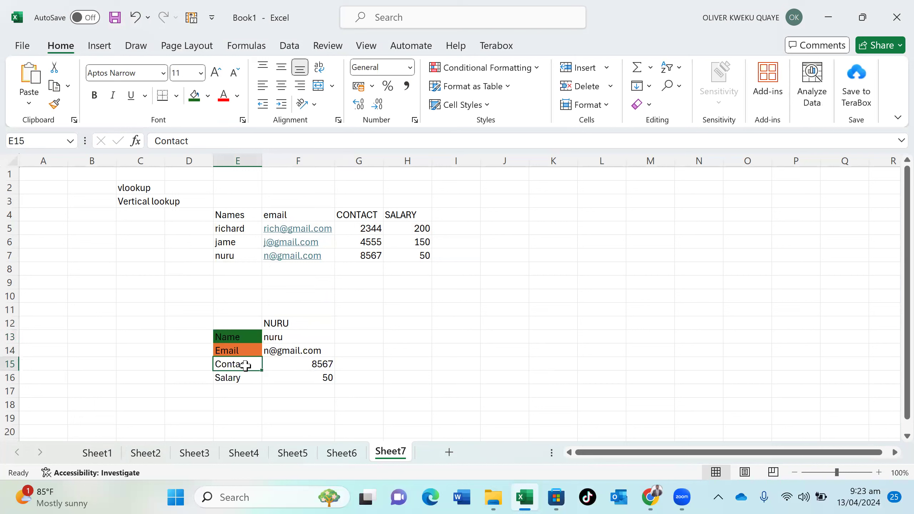
click(208, 96)
click(232, 179)
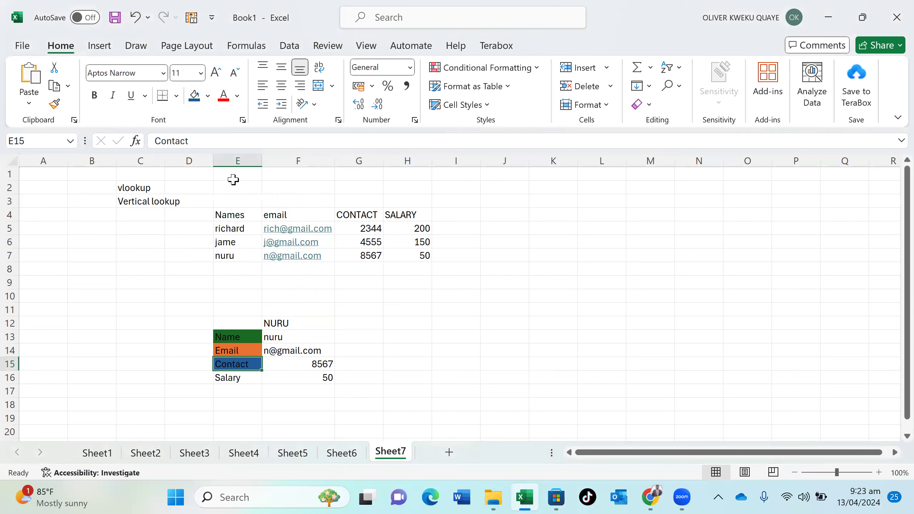
click(227, 377)
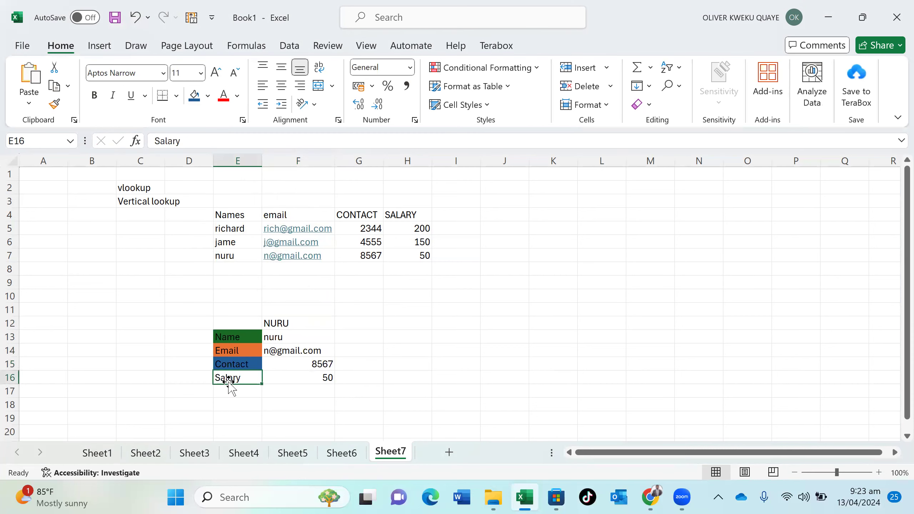
click(208, 95)
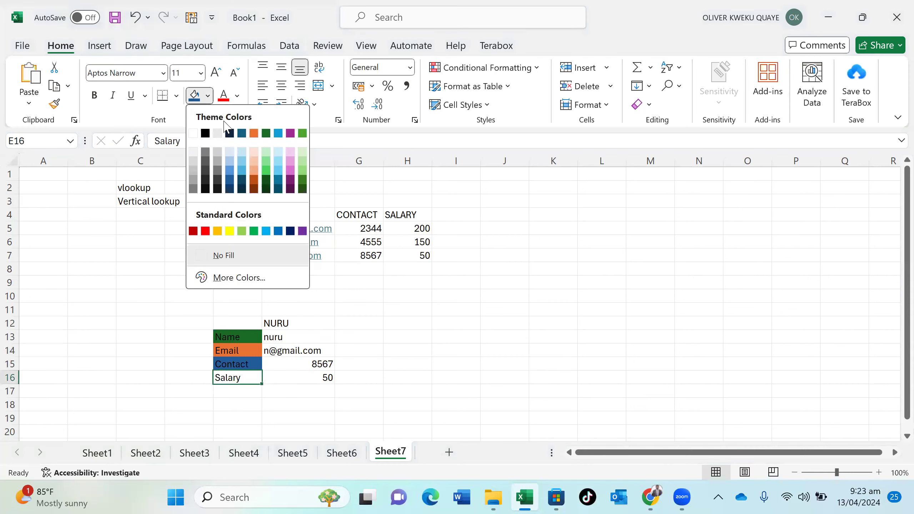
click(303, 133)
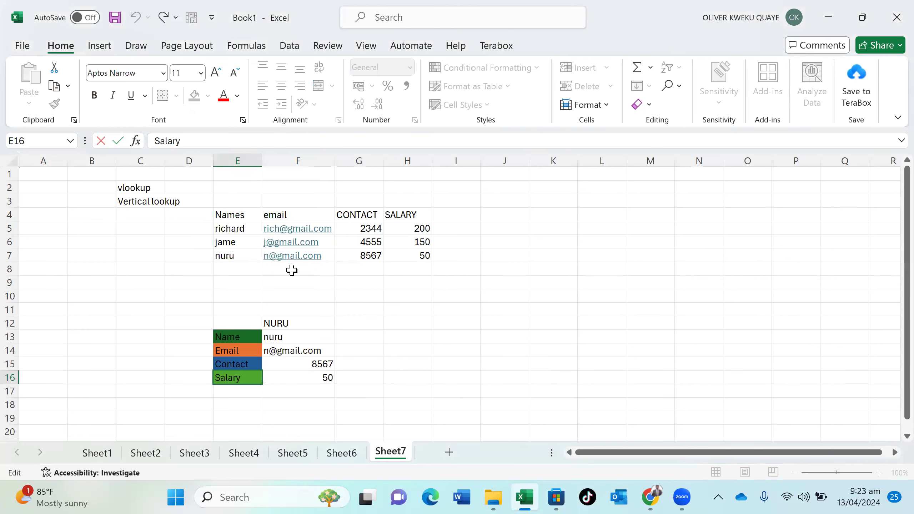
click(298, 326)
key(BackSpace)
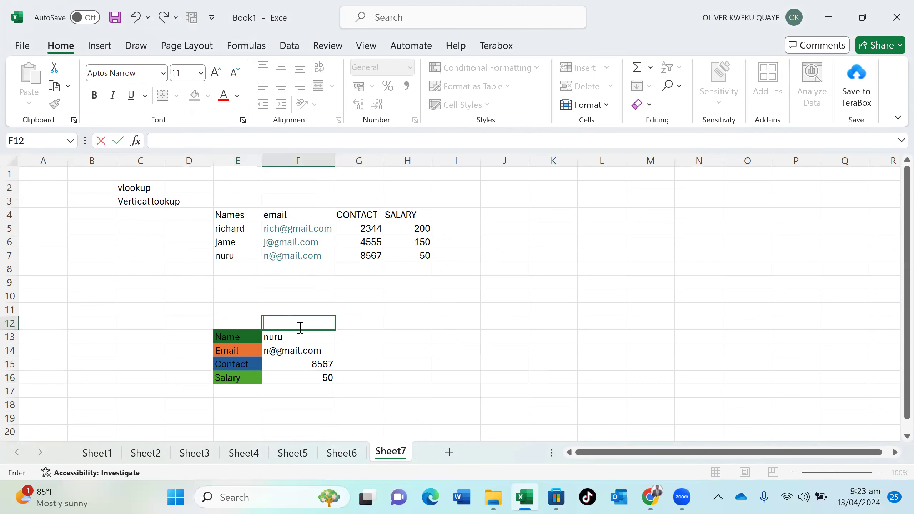
Look up james in F12, then correct the name to Jame
text(james)
key(Return)
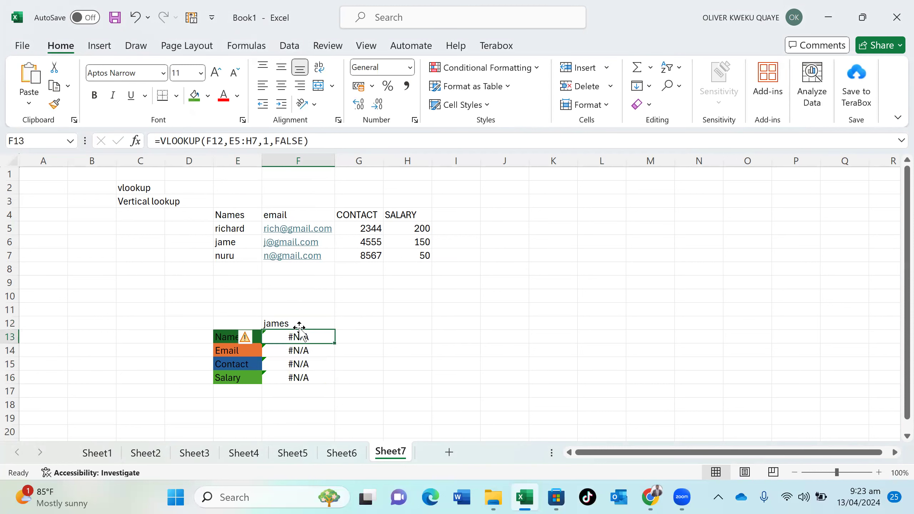
double_click(296, 323)
key(BackSpace)
key(BackSpace)
key(BackSpace)
key(BackSpace)
key(BackSpace)
text(Jame)
key(Return)
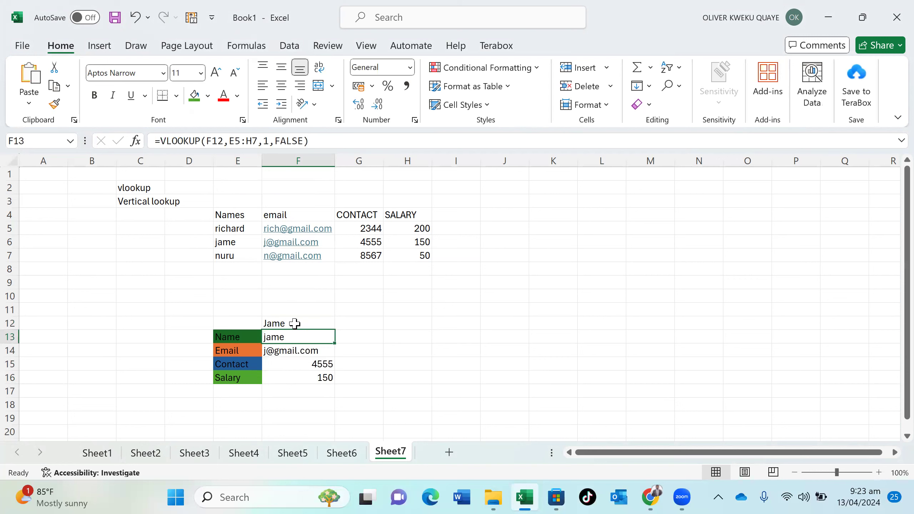
Replace the lookup name in F12 with richard
double_click(294, 323)
key(BackSpace)
key(BackSpace)
key(BackSpace)
key(BackSpace)
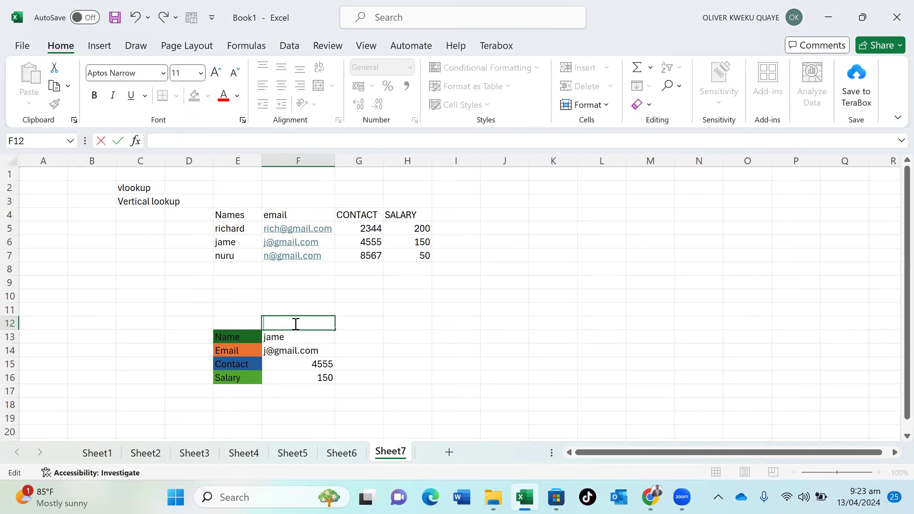
text(richard)
key(Return)
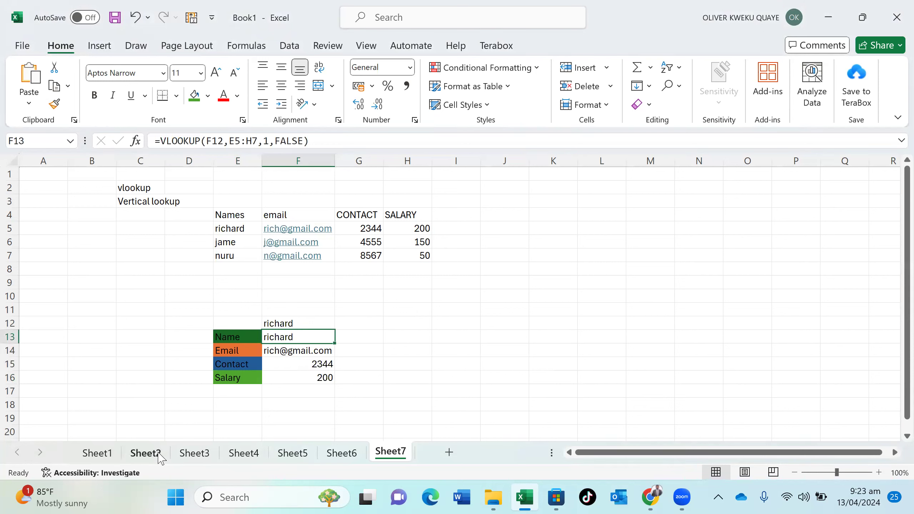
Glance at Sheet1's FUNCTIONS banner, then review Sheet2's keyword table, leaving R3 empty
click(99, 453)
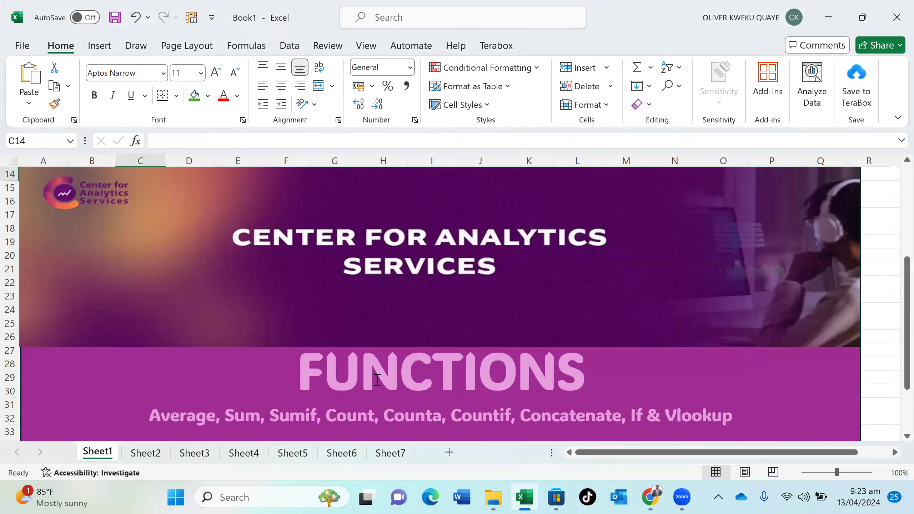
click(157, 454)
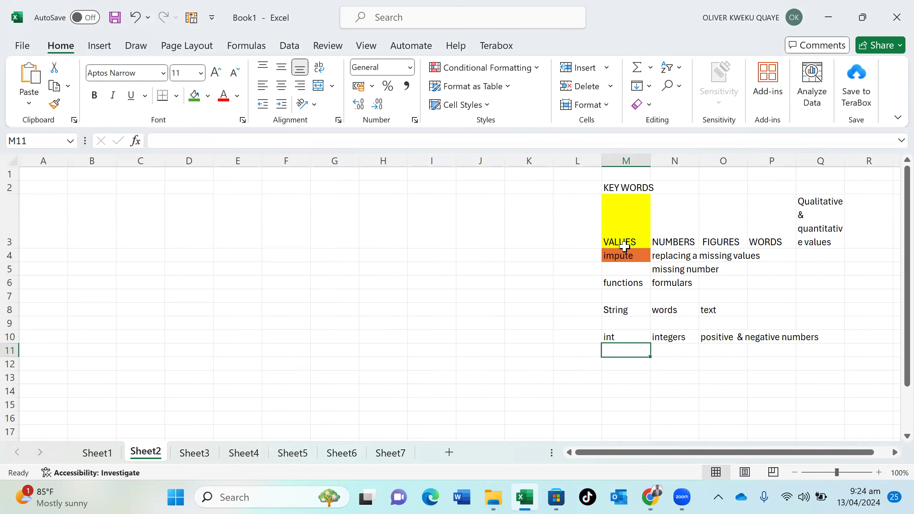
click(833, 240)
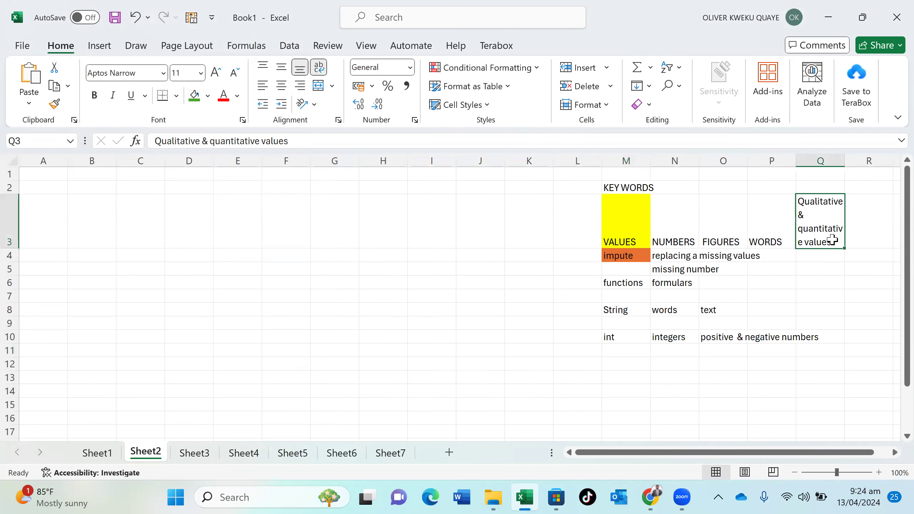
click(860, 239)
text(12)
key(BackSpace)
key(BackSpace)
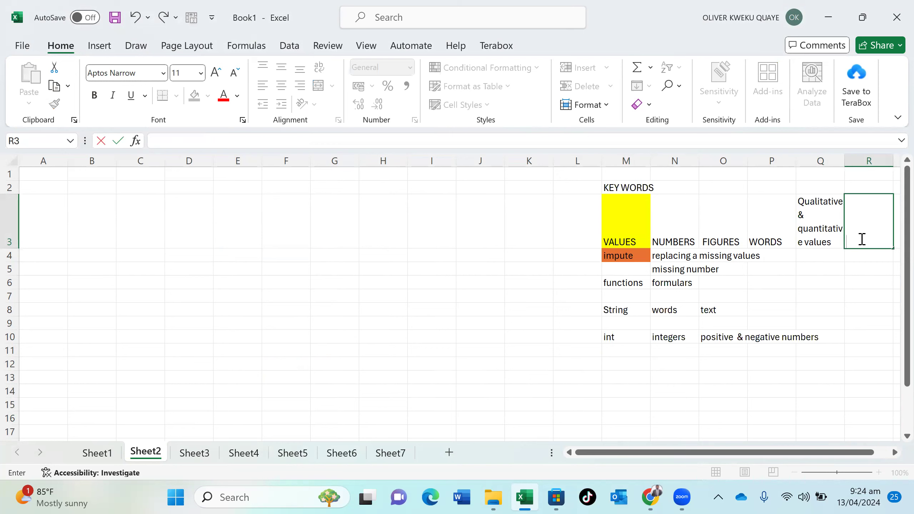
click(640, 258)
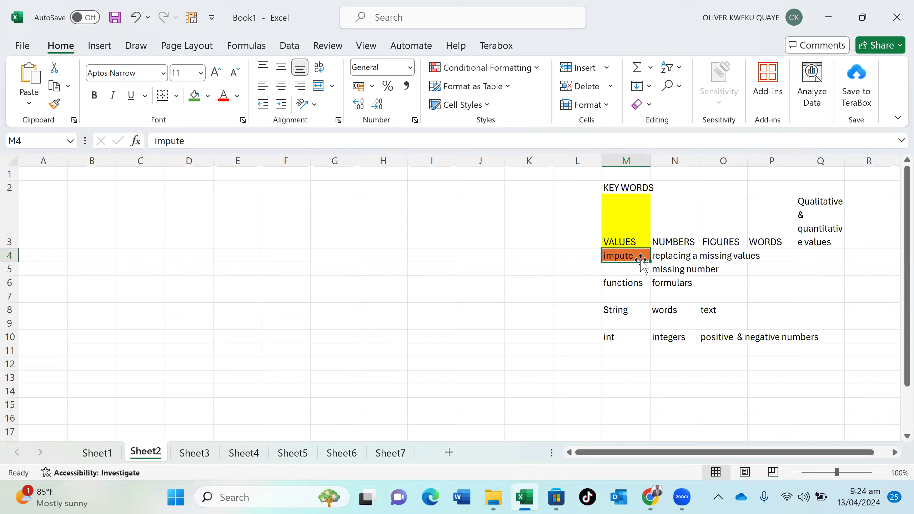
Check the functions, String and words keyword entries, then switch to Sheet3
click(637, 285)
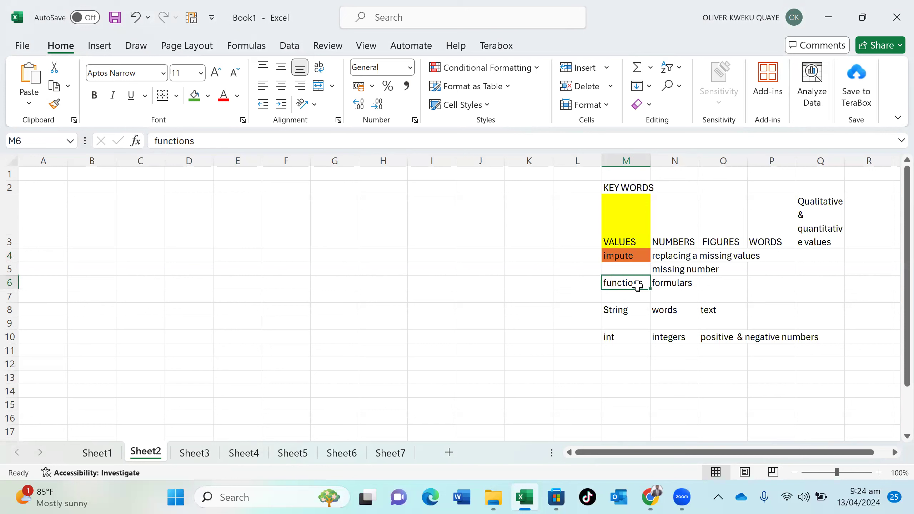
click(634, 308)
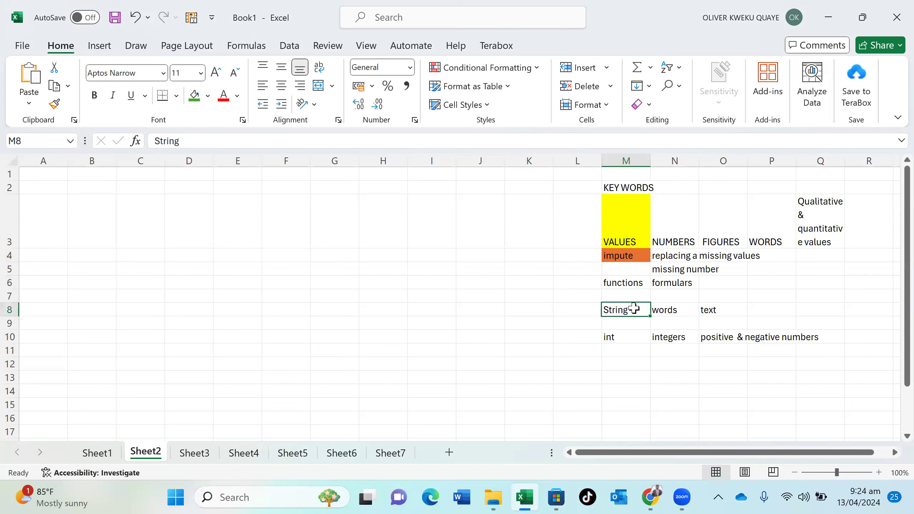
click(665, 311)
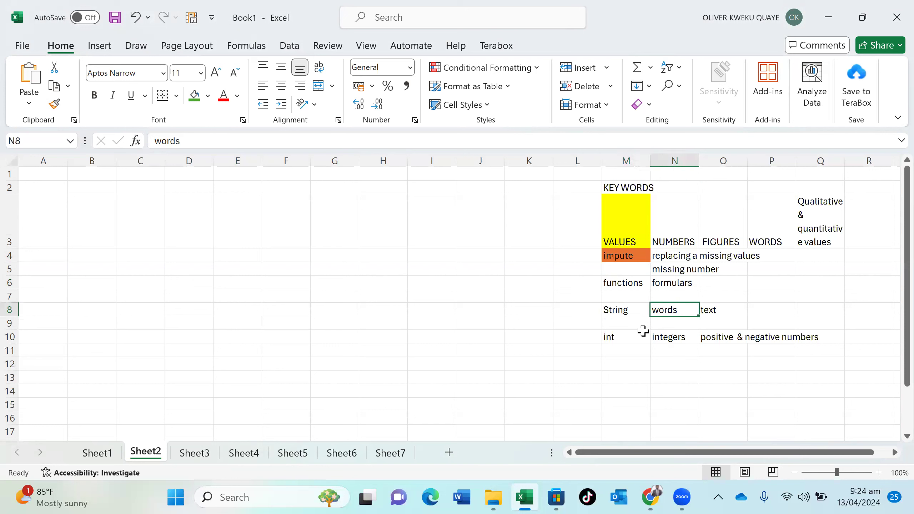
click(623, 348)
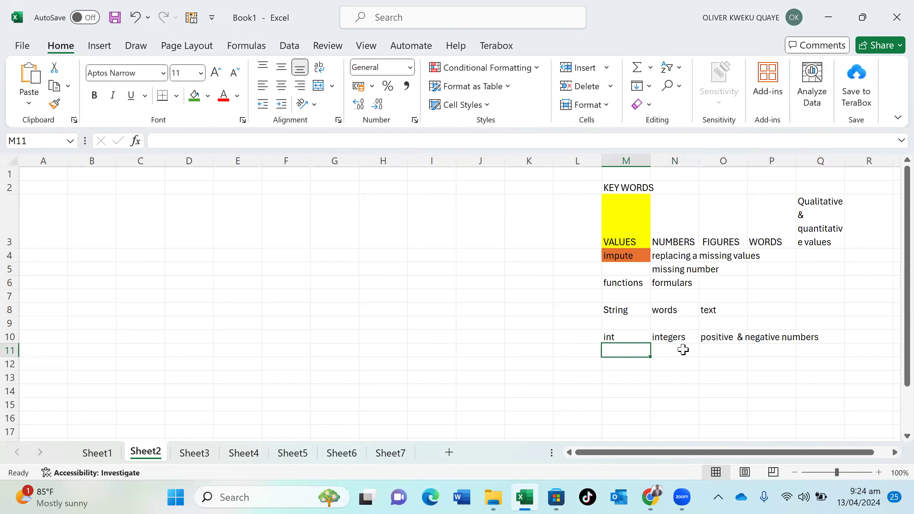
click(203, 460)
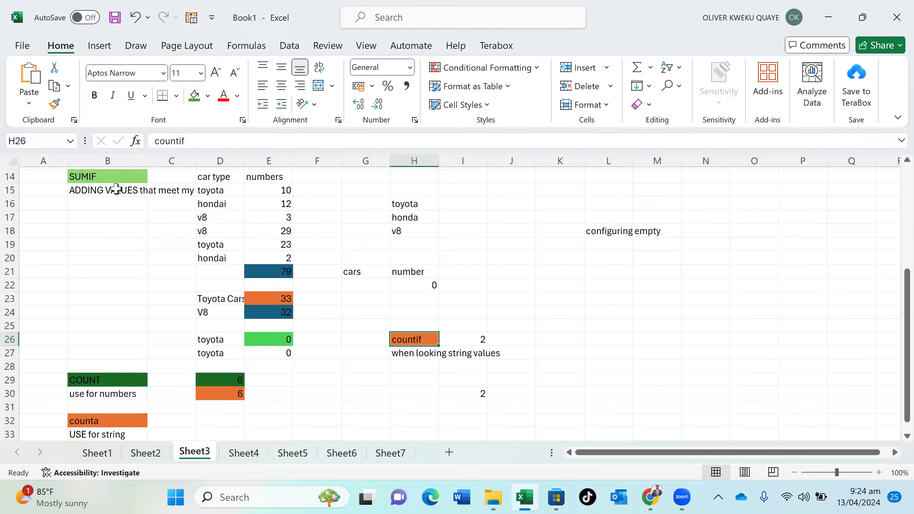
scroll(118, 189, up, 4)
scroll(117, 188, up, 1)
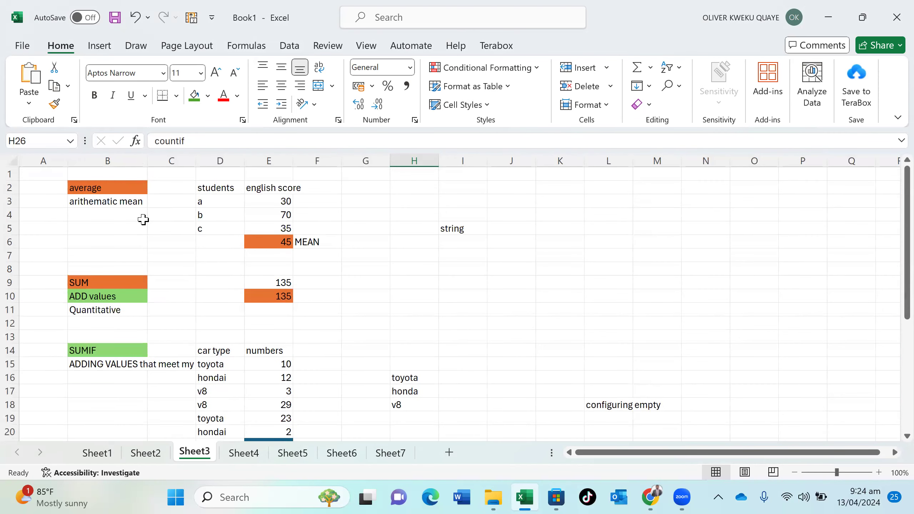
click(304, 242)
click(283, 241)
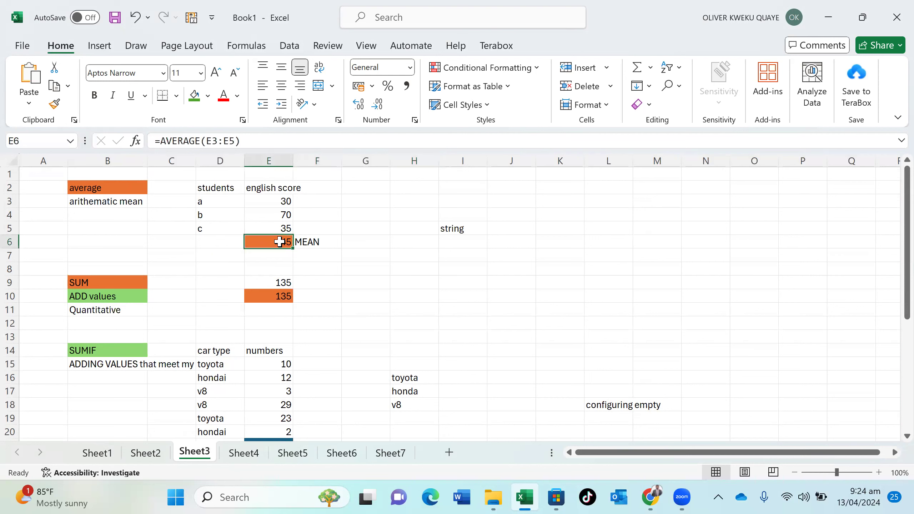
click(117, 285)
click(284, 296)
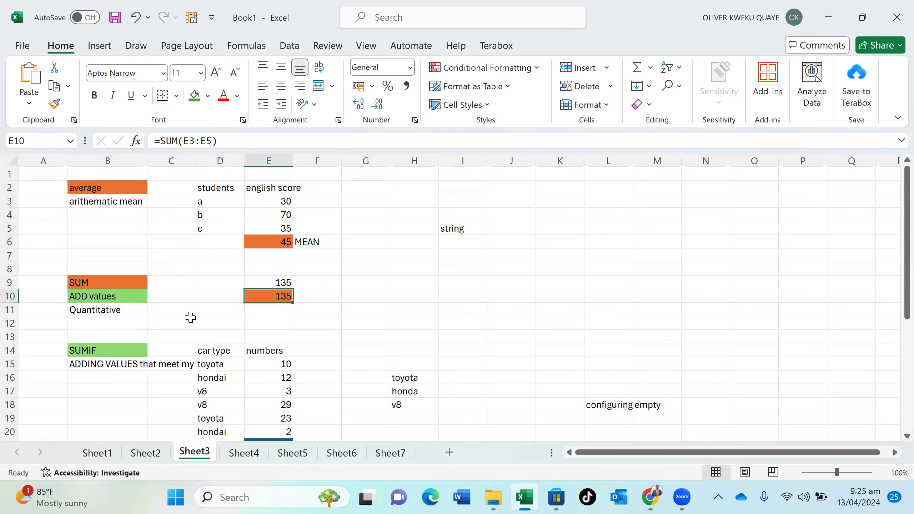
click(109, 350)
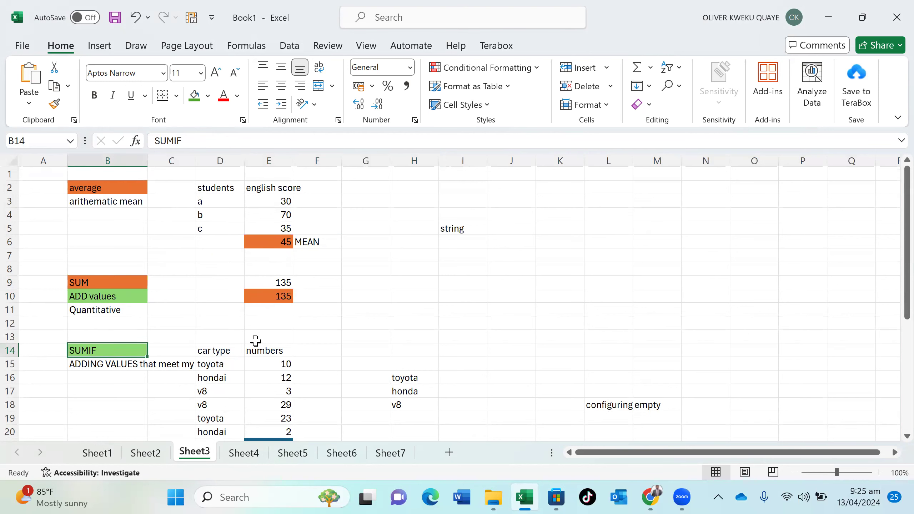
scroll(255, 341, down, 20)
scroll(255, 342, up, 5)
scroll(255, 343, down, 2)
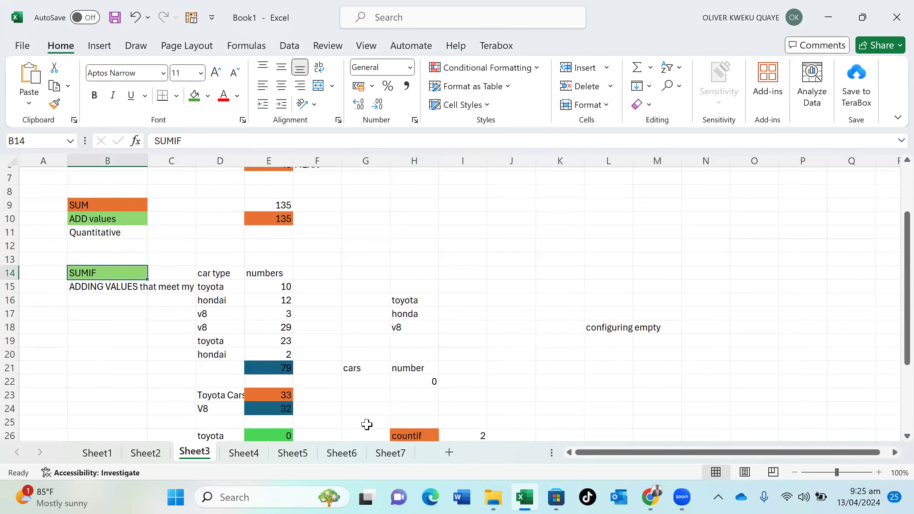
click(259, 398)
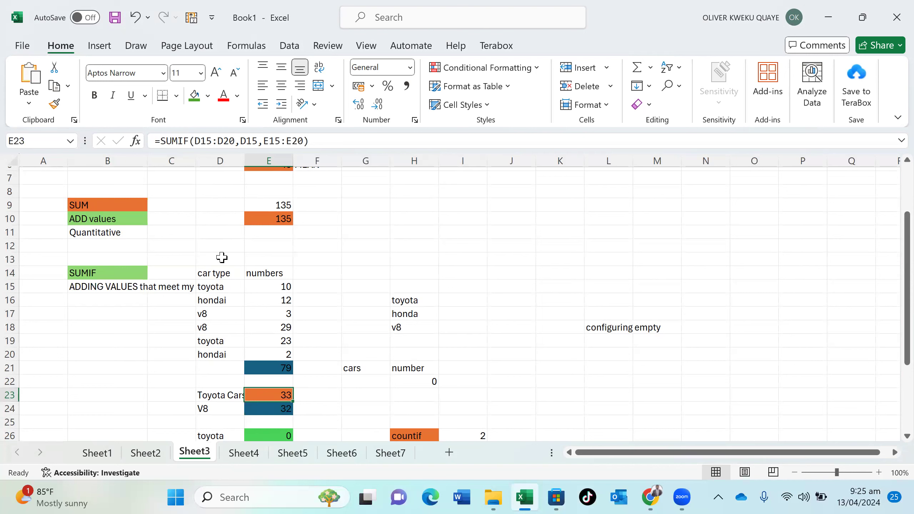
click(246, 146)
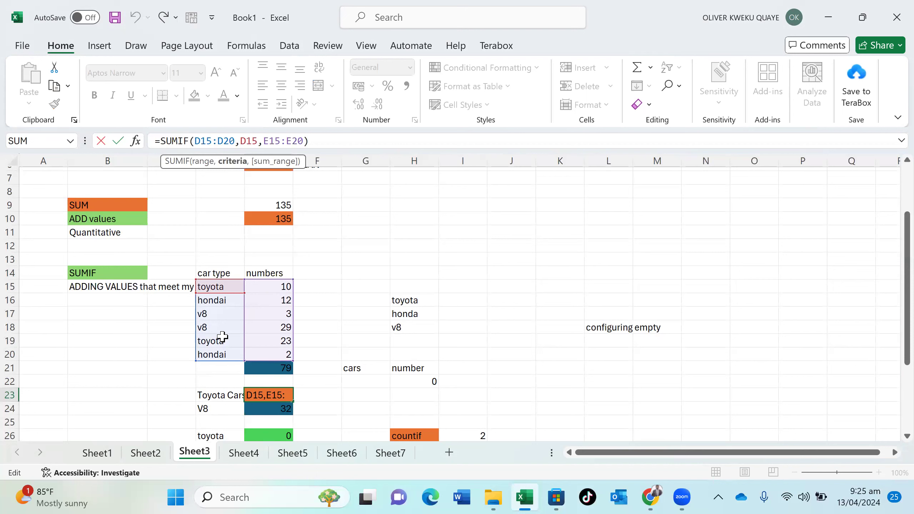
click(303, 404)
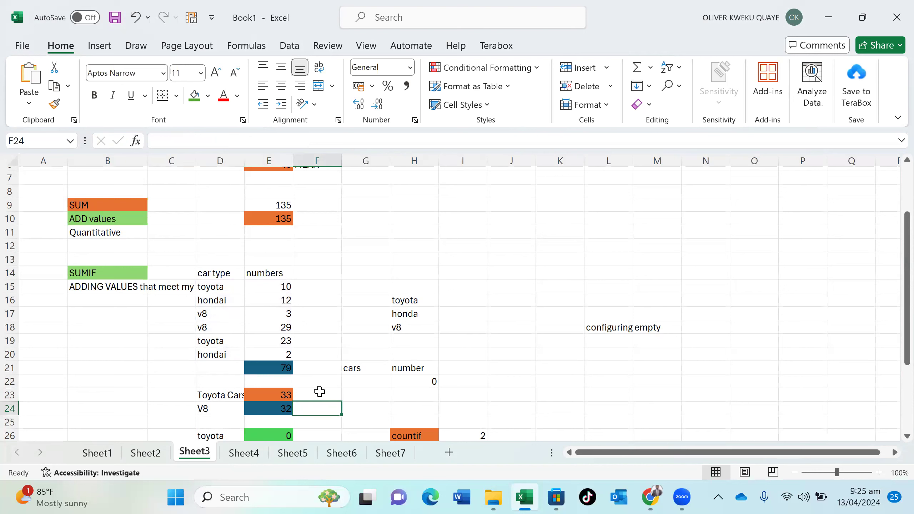
click(475, 340)
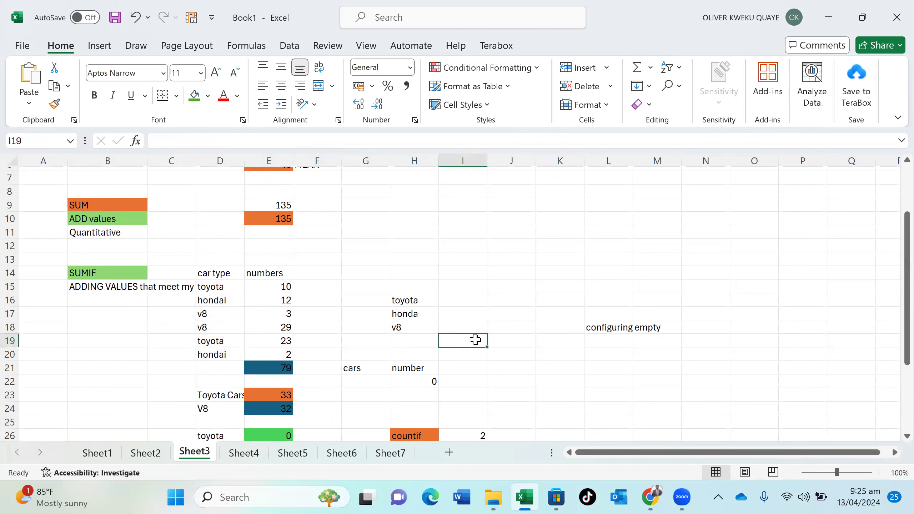
Enter =SUMIF(D15:D20,D16,E15:E20) in I19 to total the hondai numbers as 14
text(=)
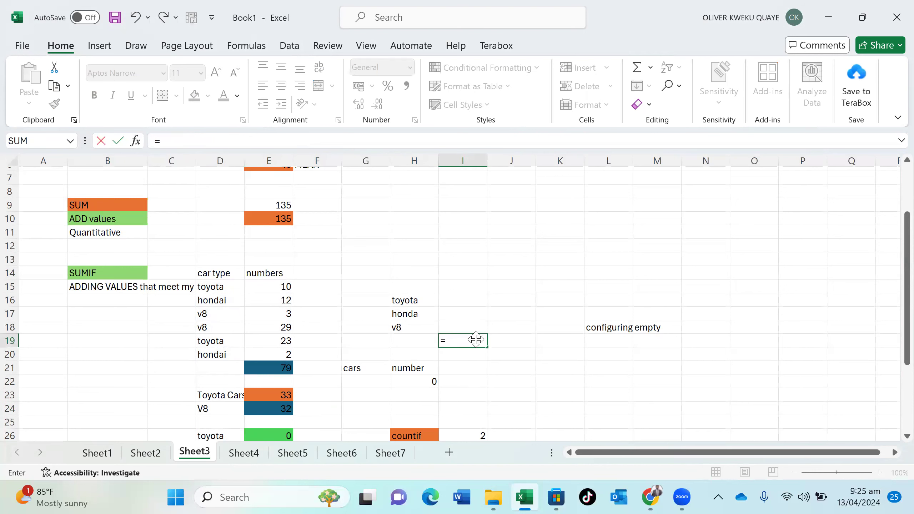
text(sum)
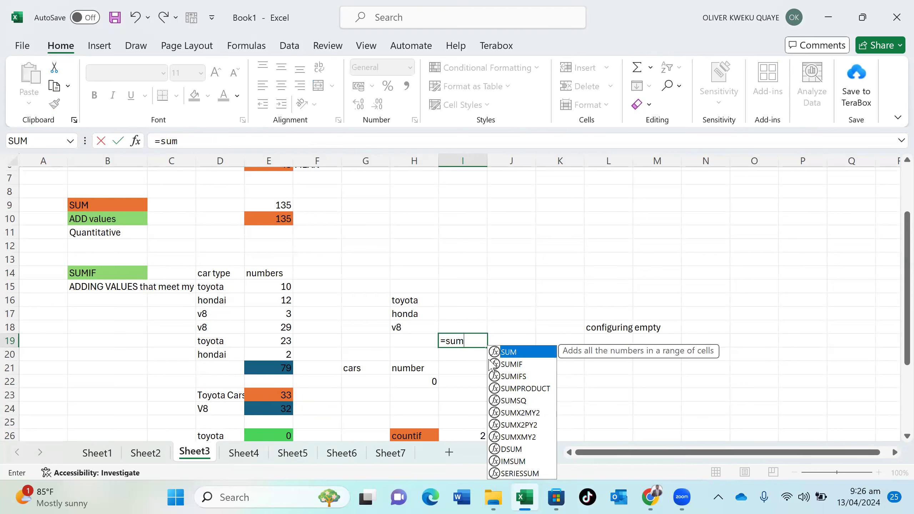
click(516, 365)
double_click(516, 365)
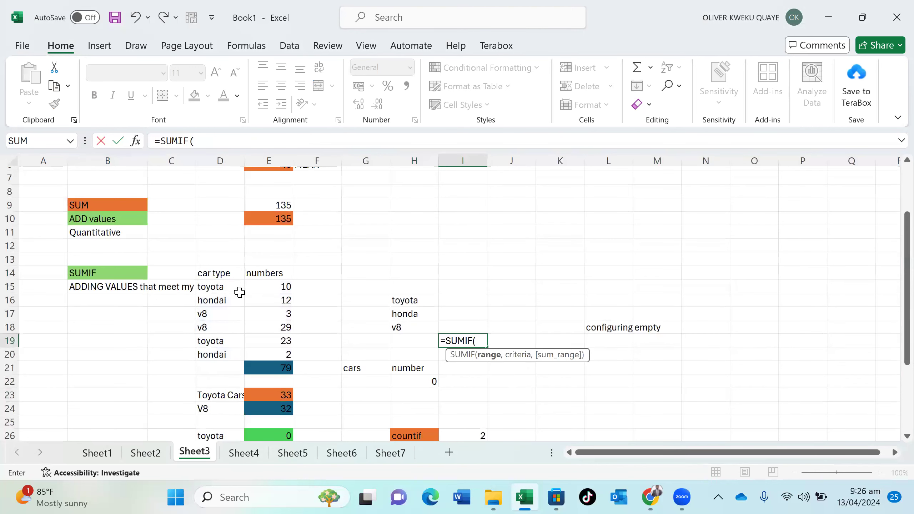
drag(232, 286, 230, 351)
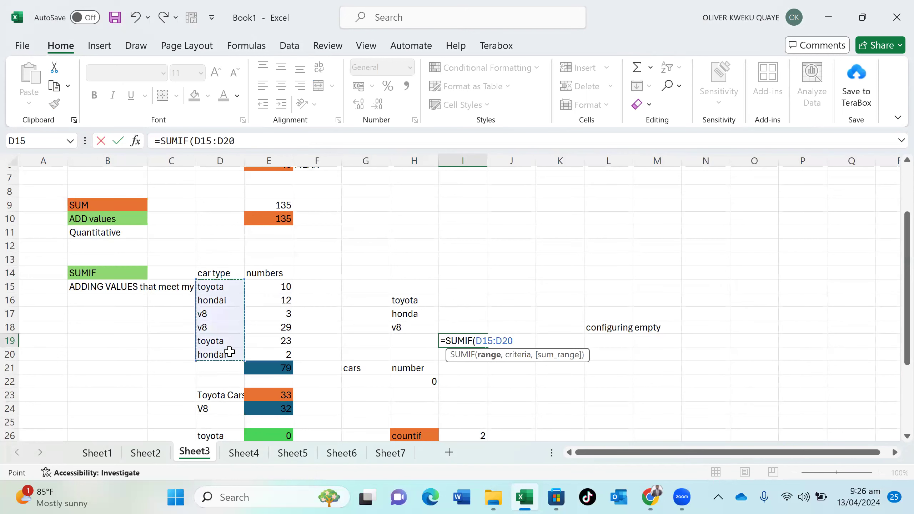
text(,)
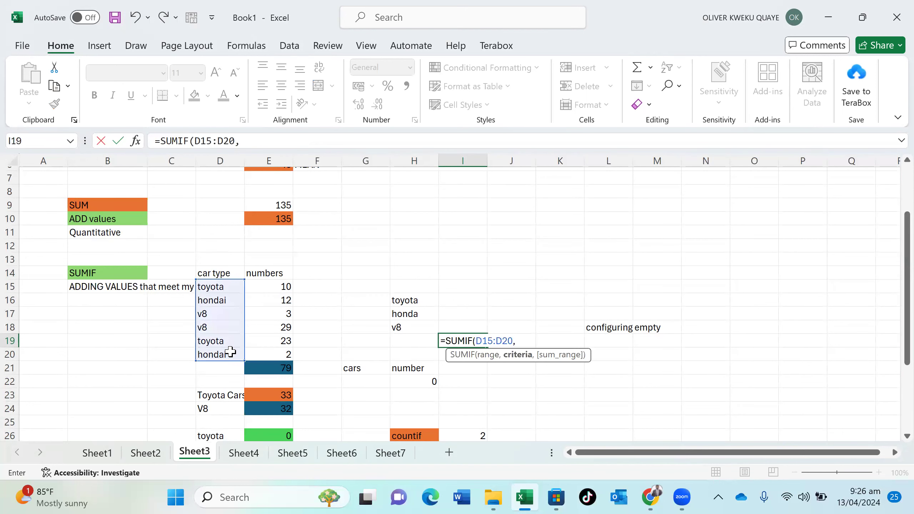
click(219, 301)
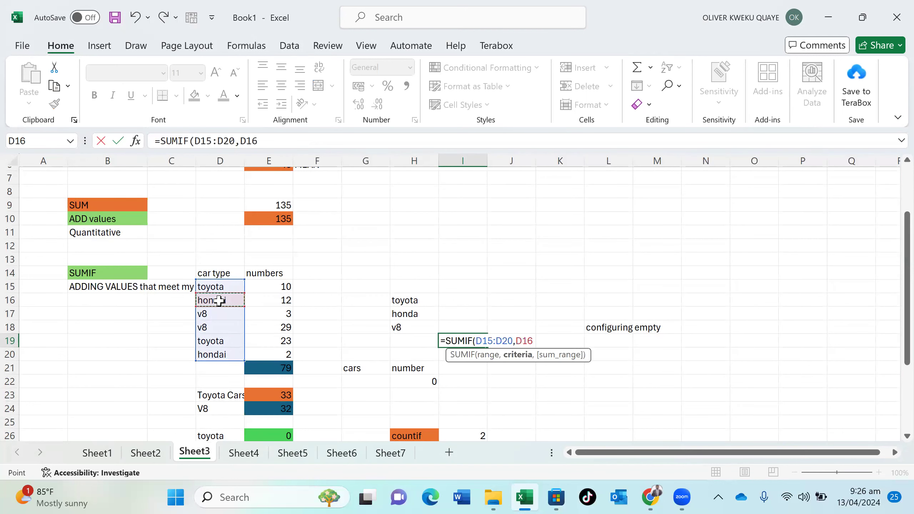
text(,)
drag(268, 287, 274, 352)
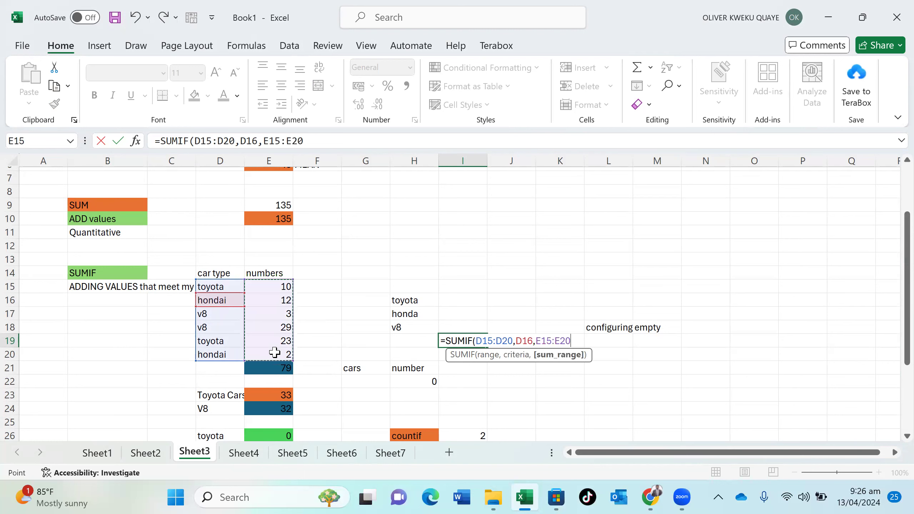
text())
key(Return)
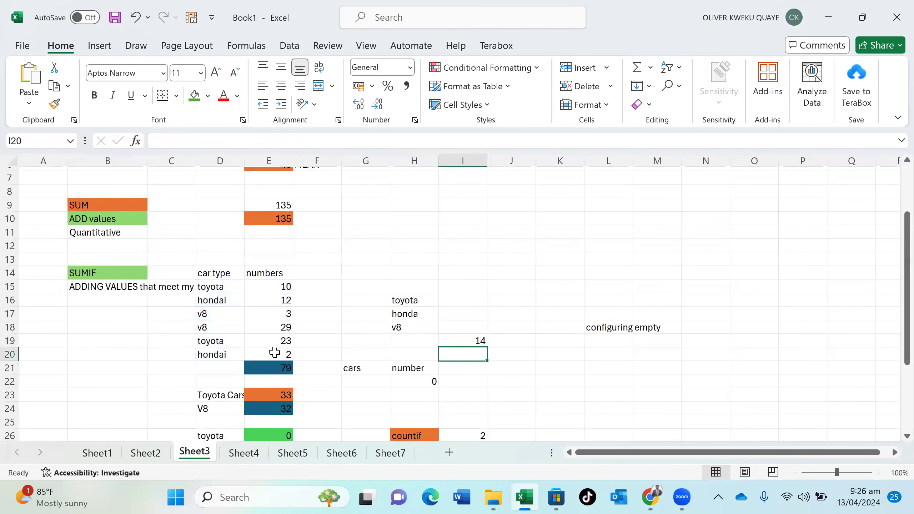
Briefly reopen the I19 formula, close the Help pane, and move off the cell
click(465, 341)
double_click(464, 343)
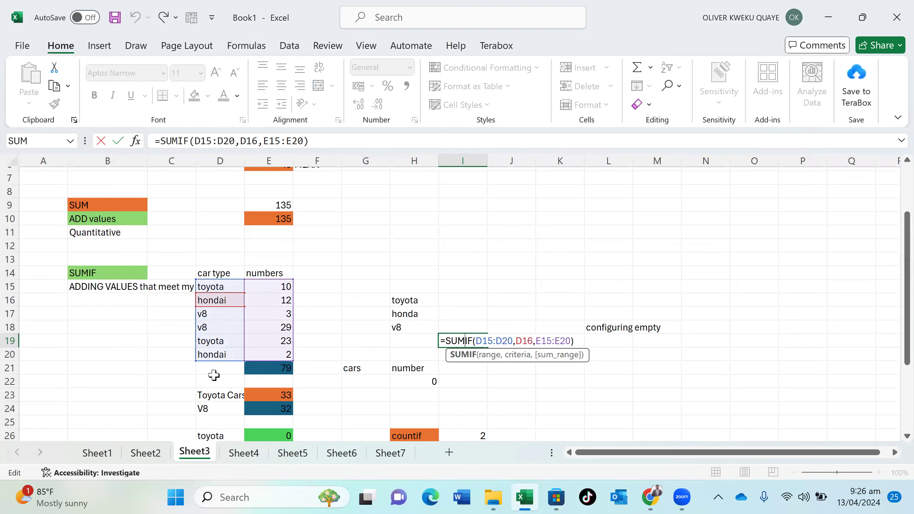
key(F1)
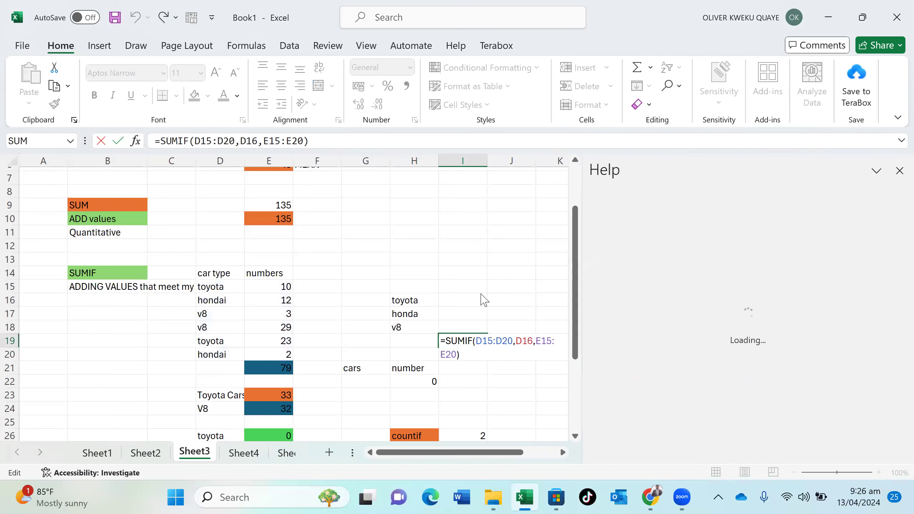
click(894, 170)
click(463, 161)
click(511, 377)
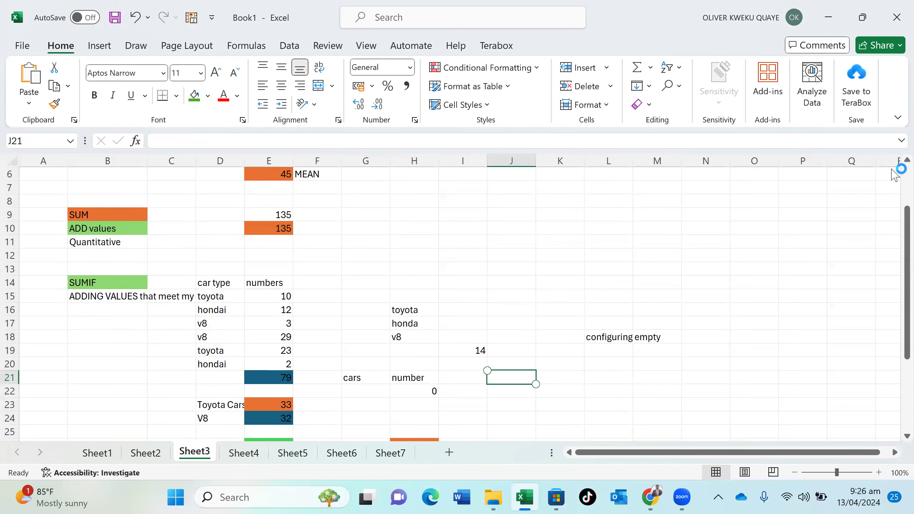
scroll(896, 169, down, 20)
scroll(894, 173, up, 20)
scroll(895, 176, up, 10)
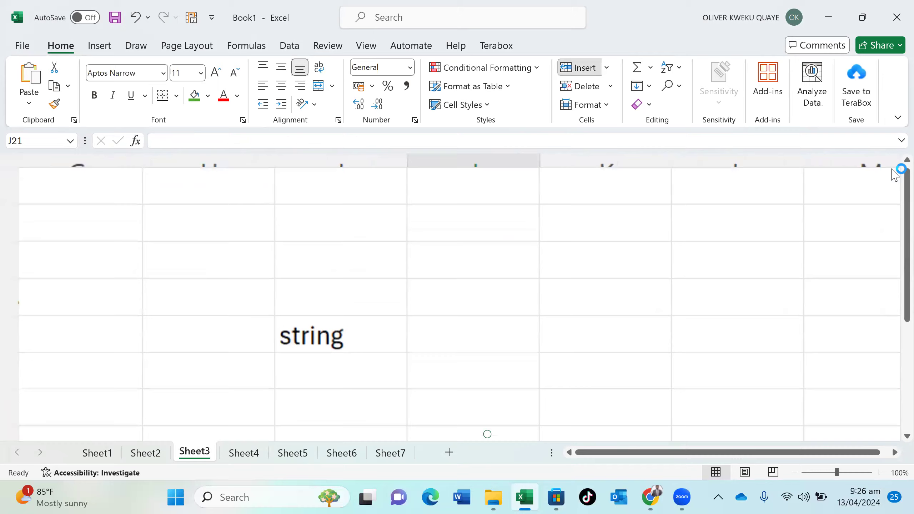
key(super+d)
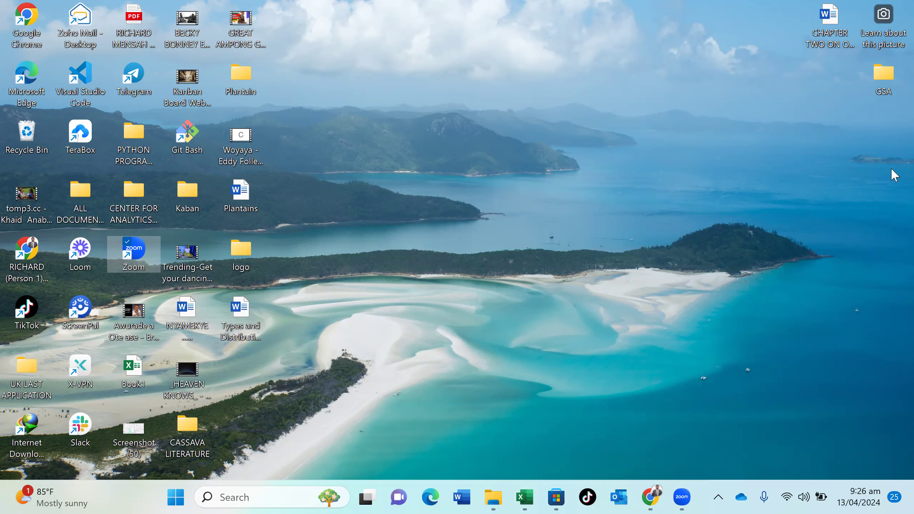
key(super+d)
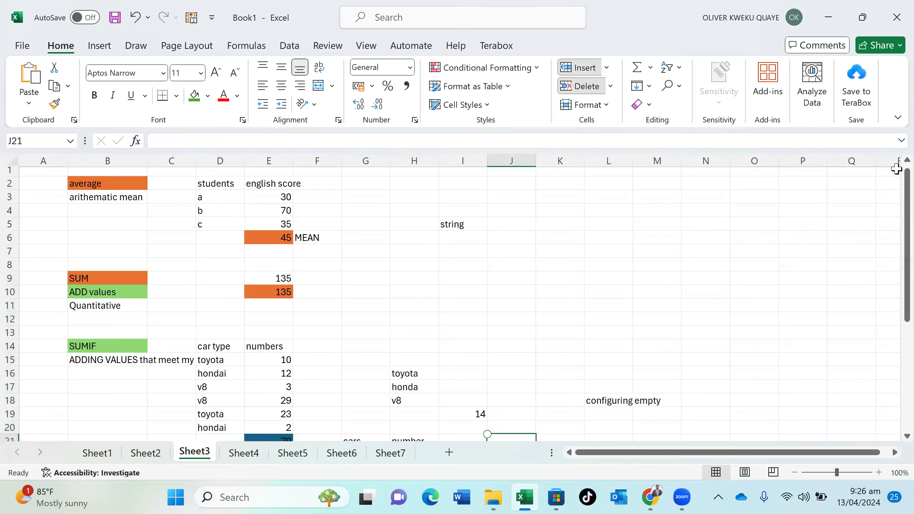
scroll(896, 168, down, 3)
ctrl+scroll(896, 168, up, 12)
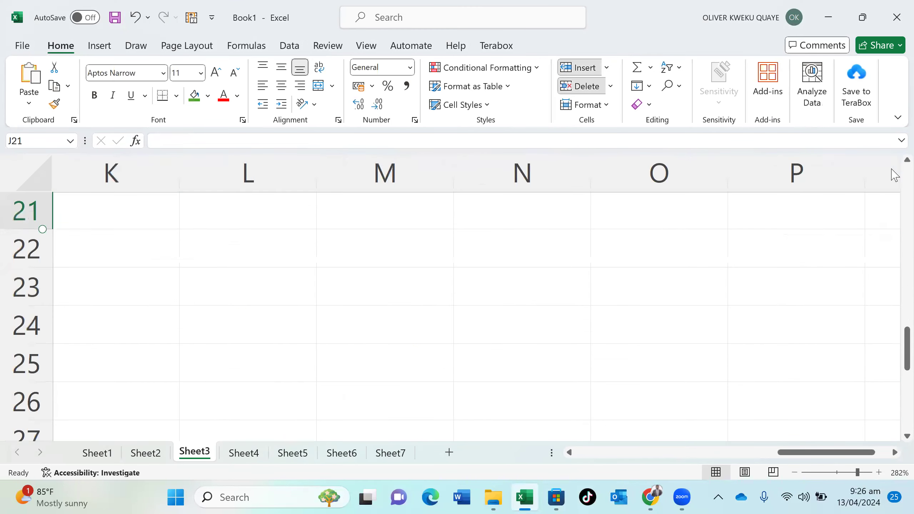
key(super+Tab)
key(super+Tab)
ctrl+scroll(792, 364, down, 1)
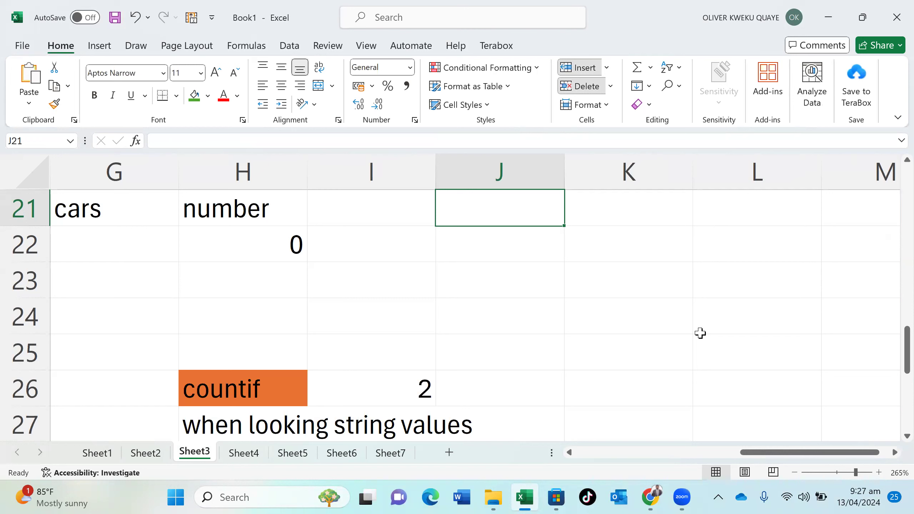
click(422, 397)
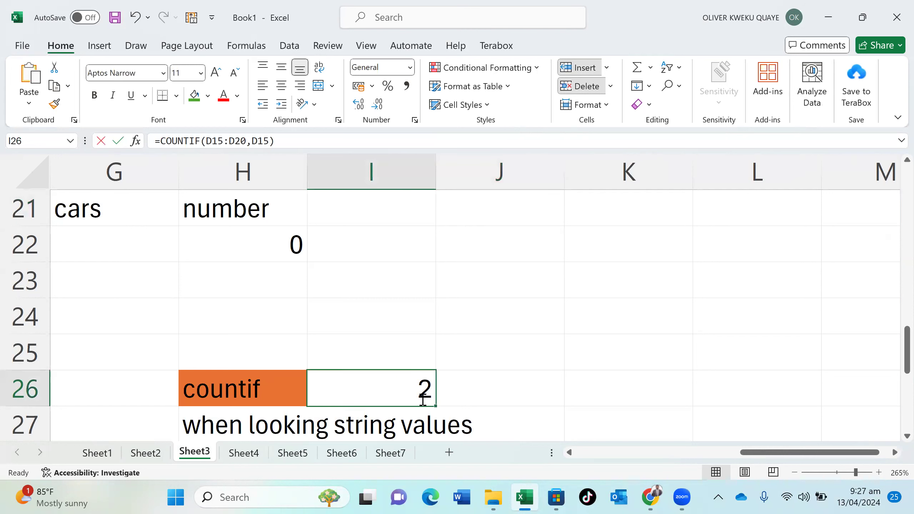
double_click(423, 398)
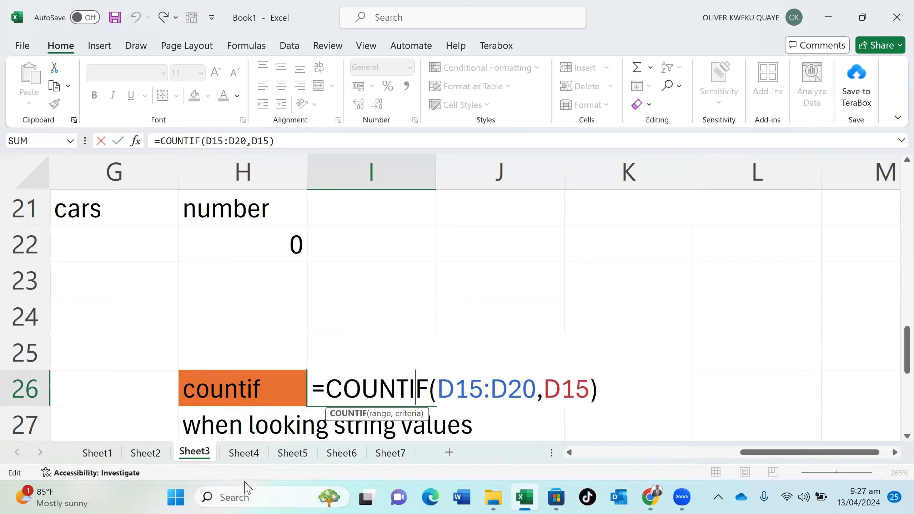
Browse Sheets 4–7, checking Sheet7's lookup name, then return to Sheet6 and select Apple in E5
click(252, 455)
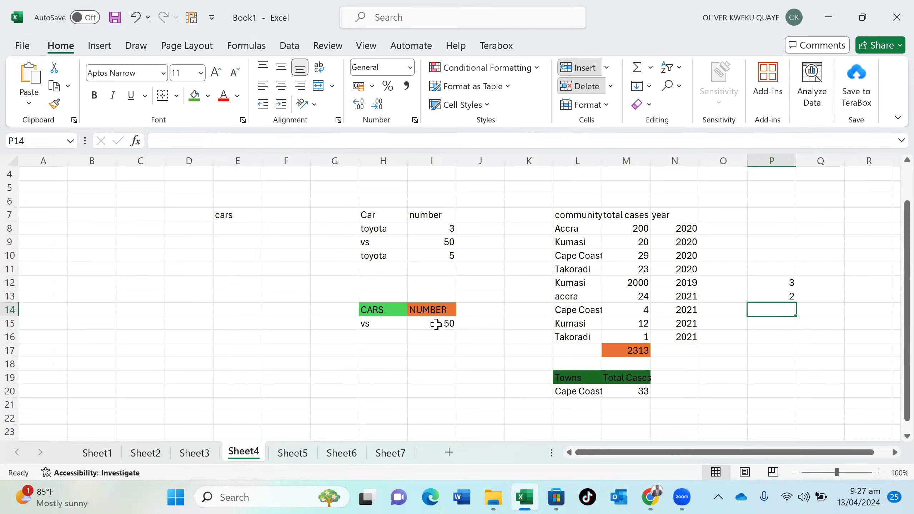
click(293, 454)
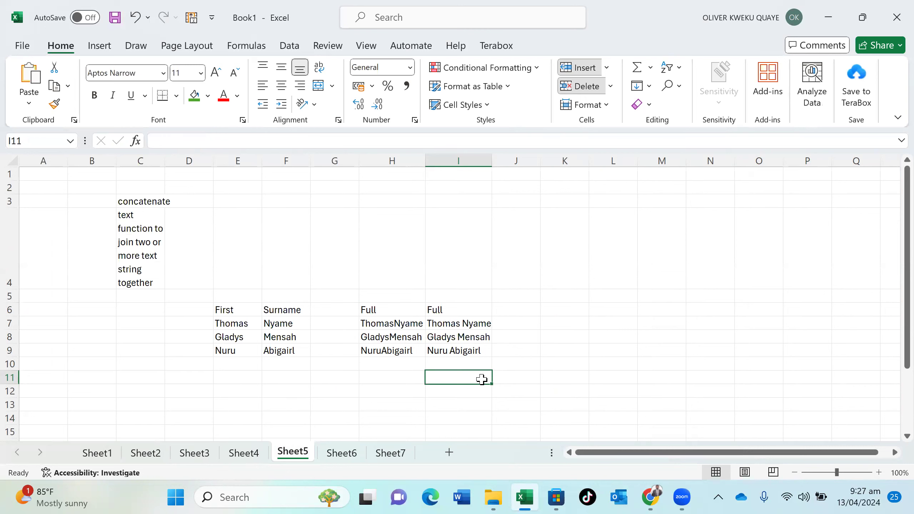
click(356, 455)
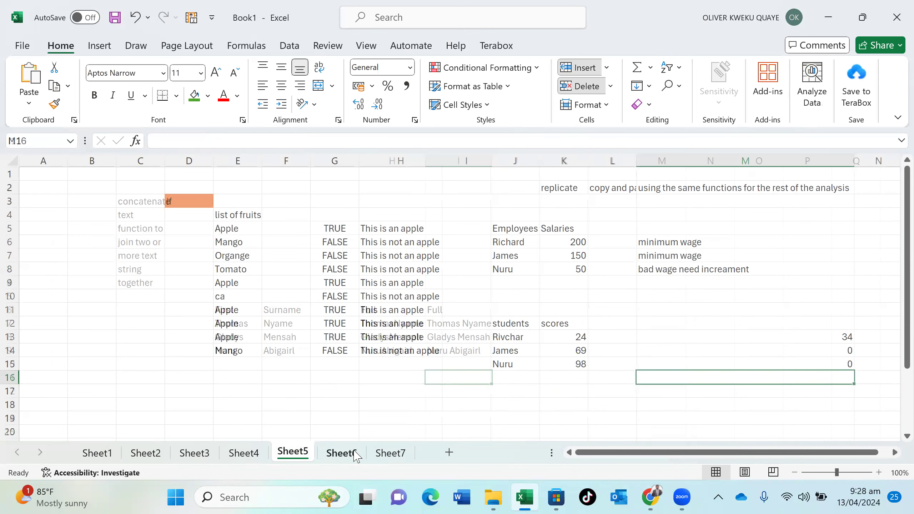
click(391, 453)
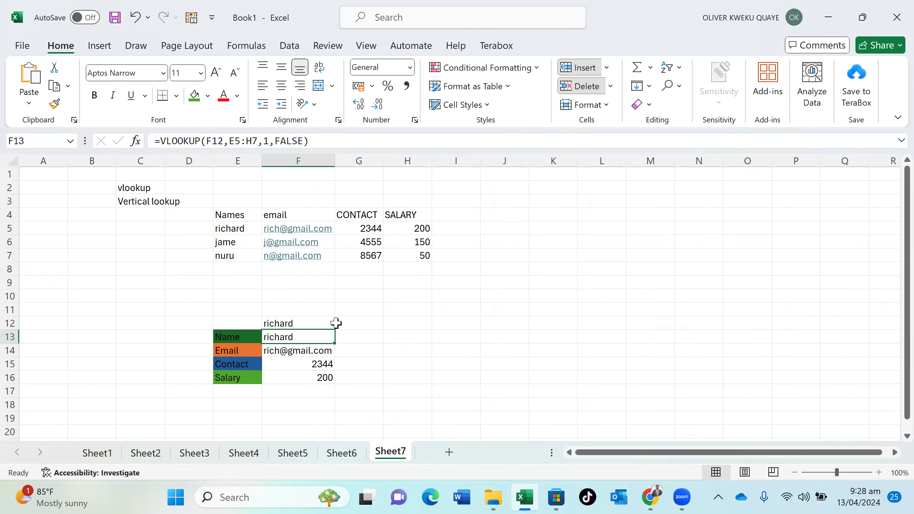
click(279, 317)
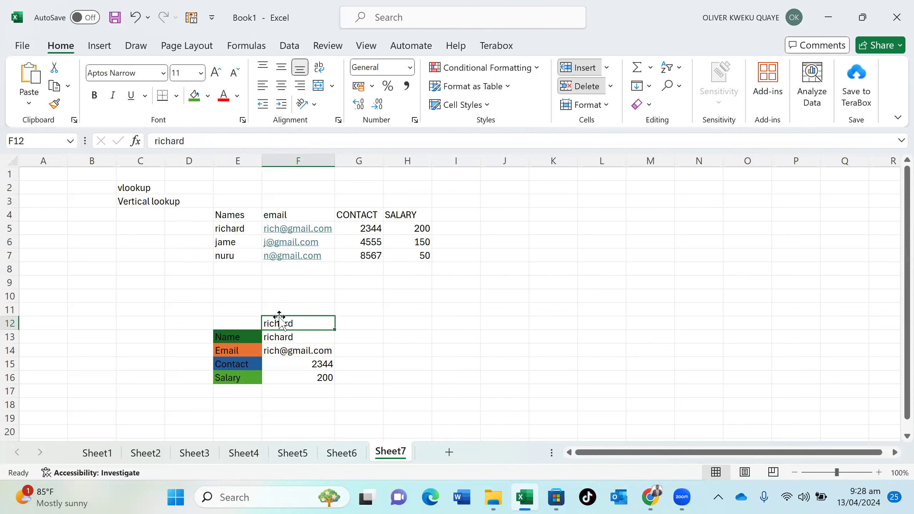
click(339, 454)
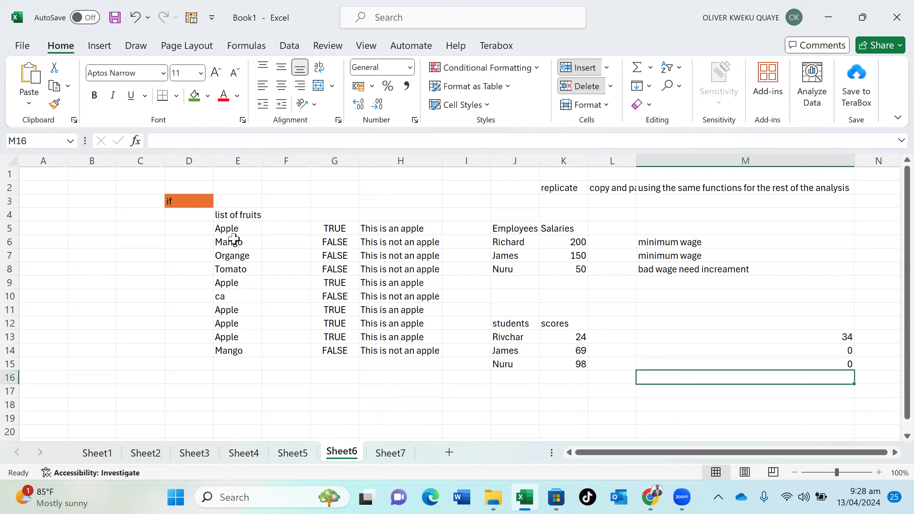
click(235, 228)
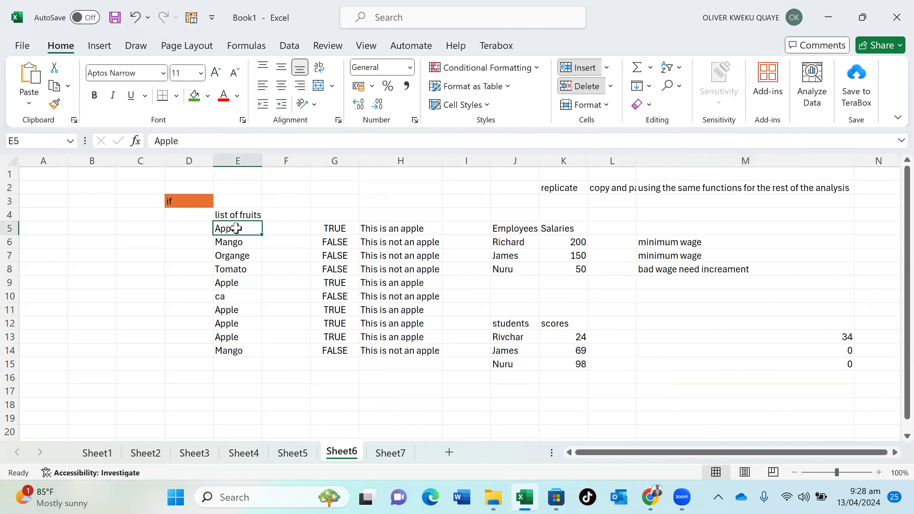
click(349, 228)
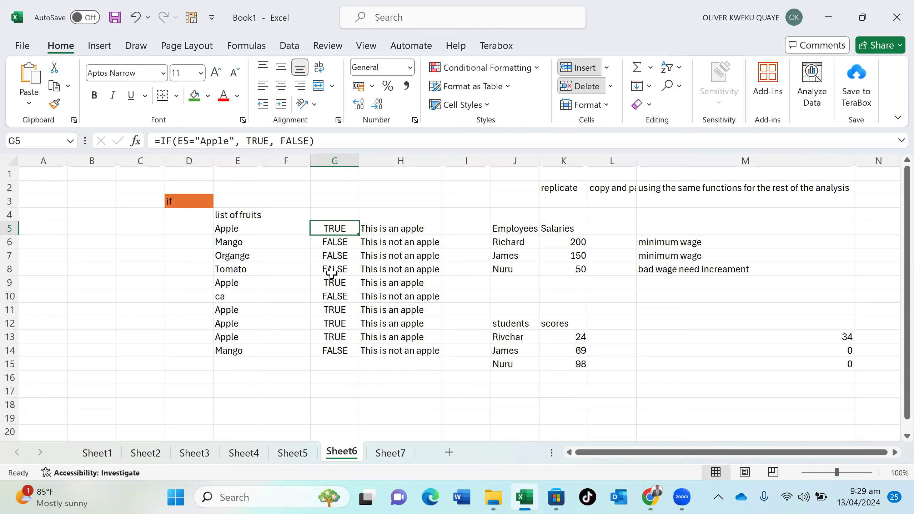
click(375, 233)
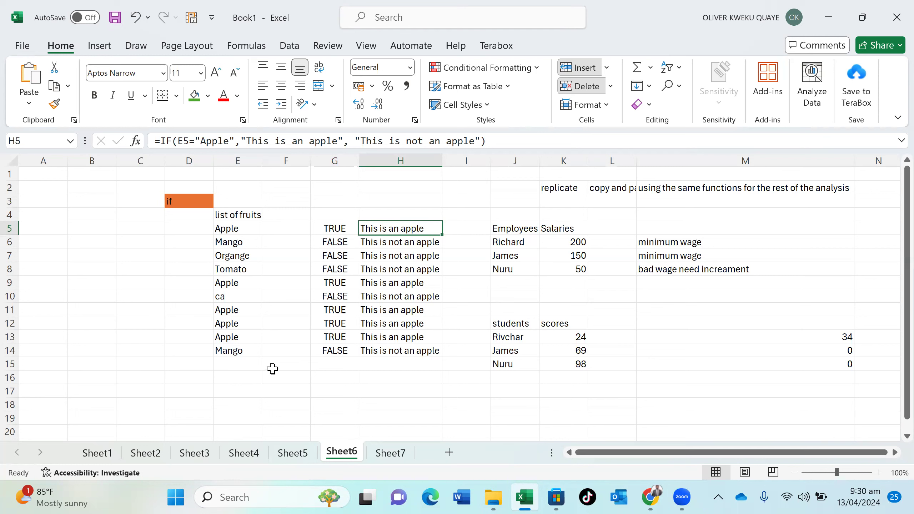
click(242, 364)
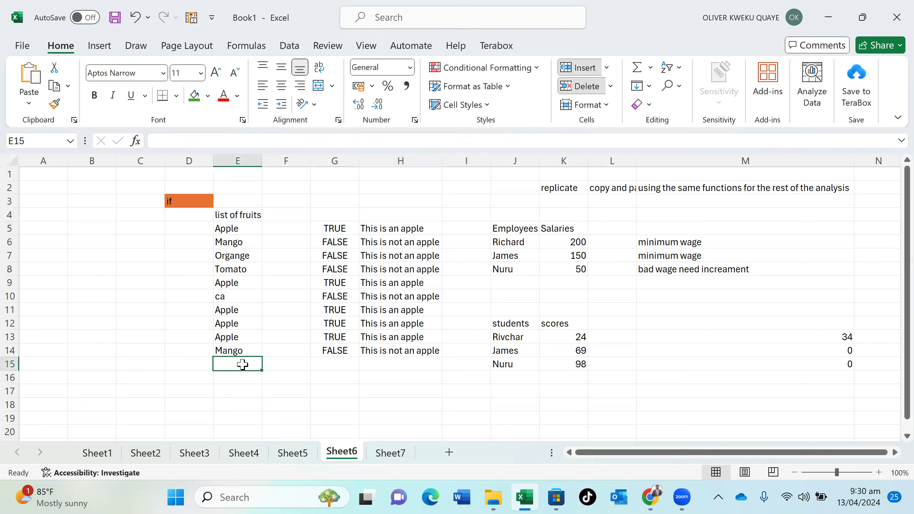
Enter apple as the last fruit in E15, then select the 150 salary in K7
text(apple)
key(Return)
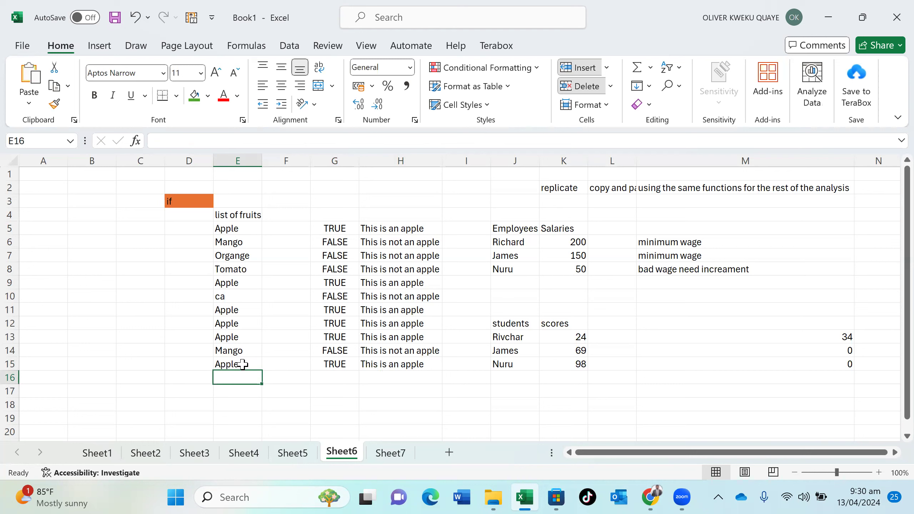
click(546, 255)
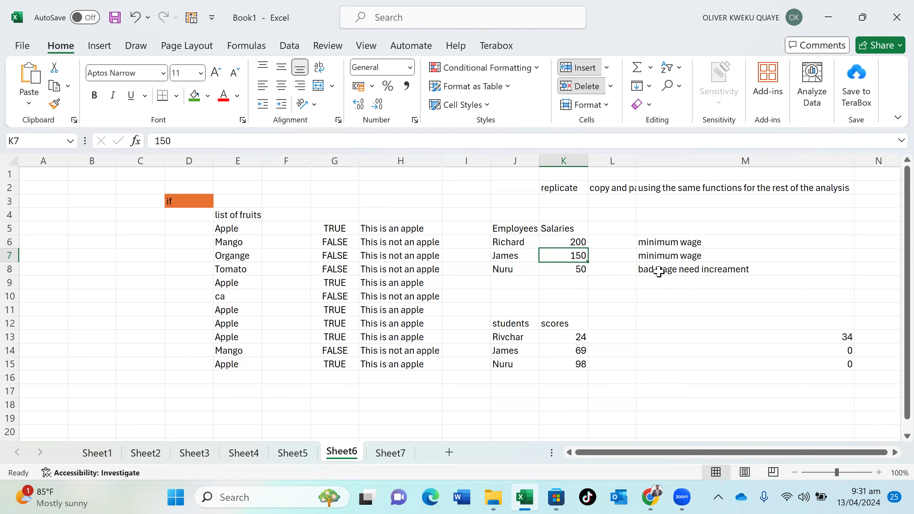
double_click(660, 248)
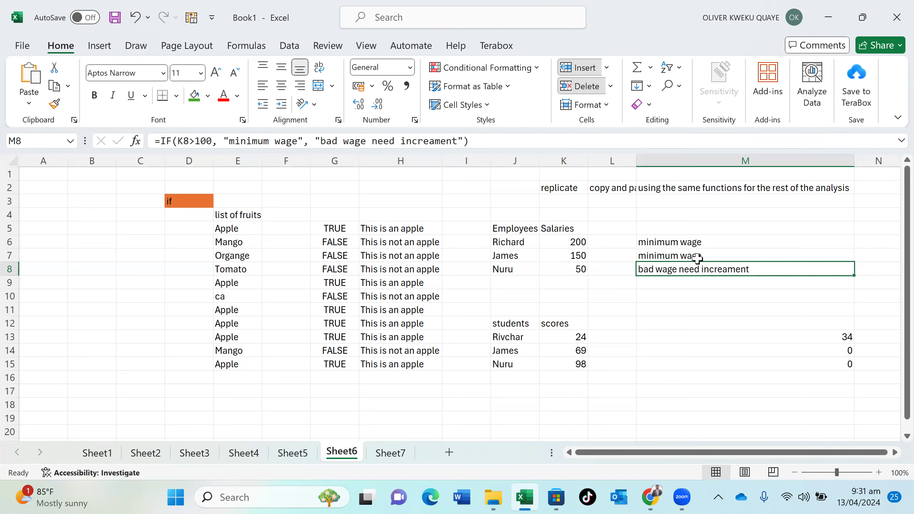
click(578, 334)
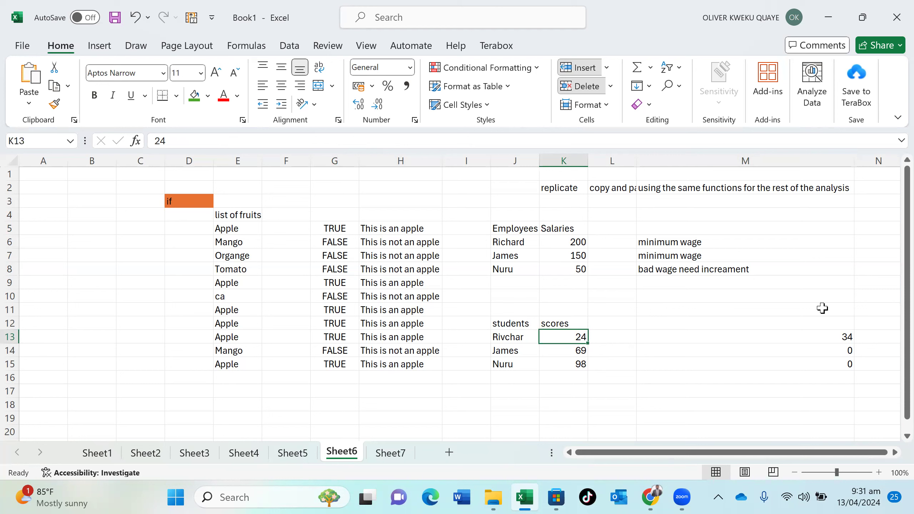
click(815, 335)
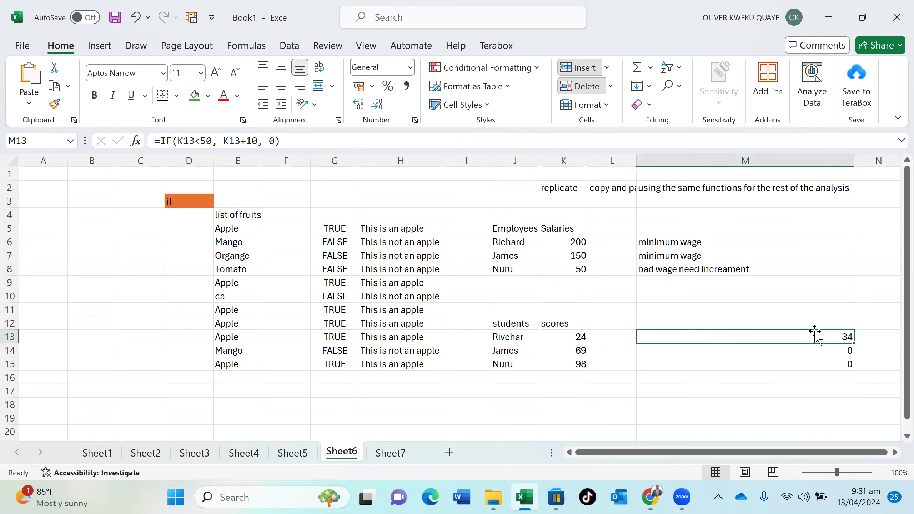